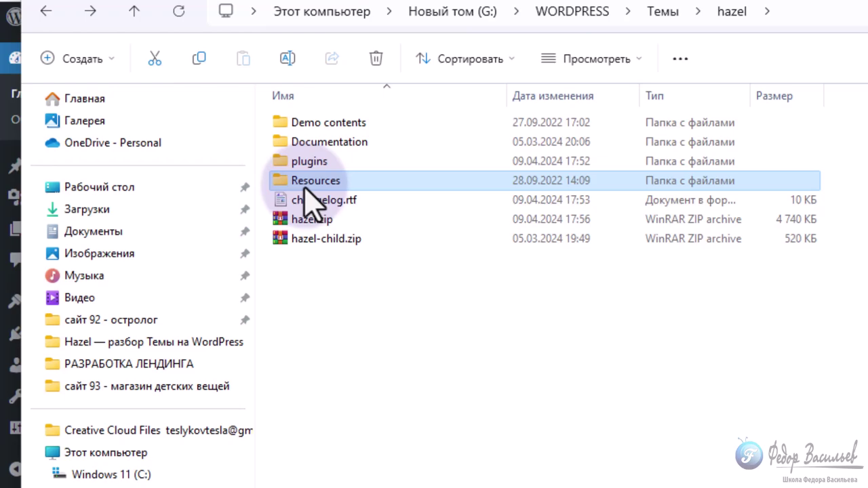
Browse the hazel theme folder's plugins, Documentation and Demo contents subfolders
{"action": "mouse_move", "coordinate": [316, 183]}
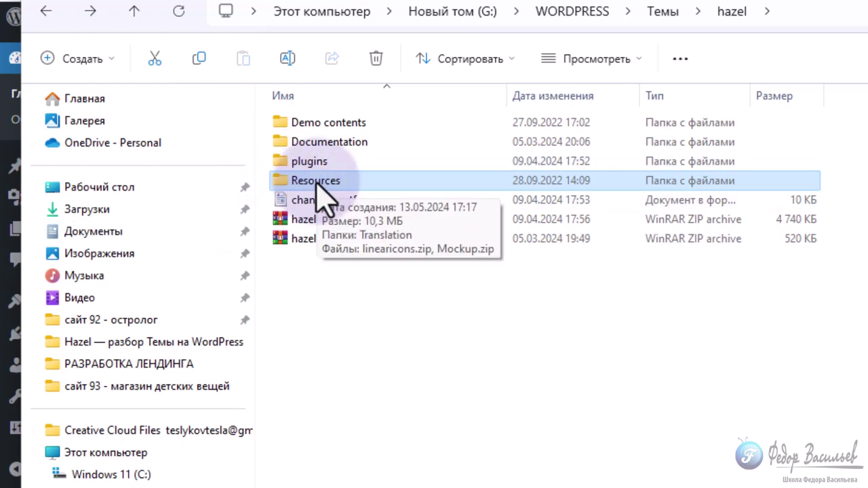
{"action": "double_click", "coordinate": [302, 162]}
{"action": "left_click", "coordinate": [278, 162]}
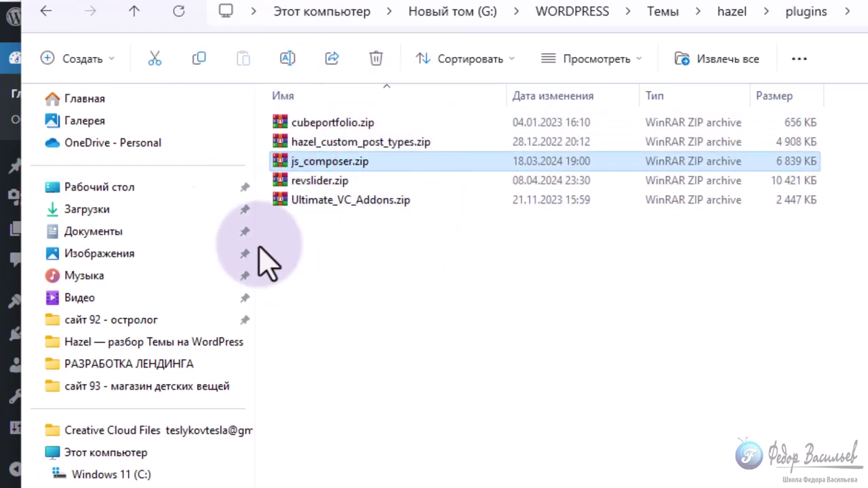
{"action": "left_click", "coordinate": [45, 10]}
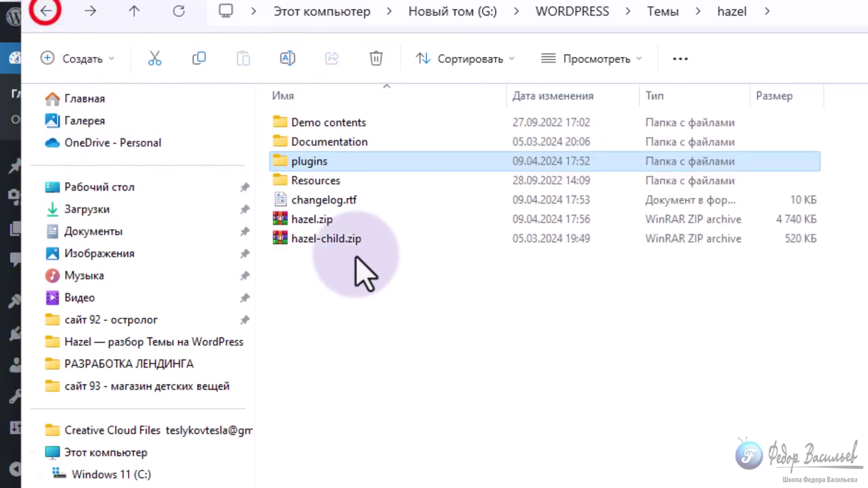
{"action": "left_click", "coordinate": [327, 143]}
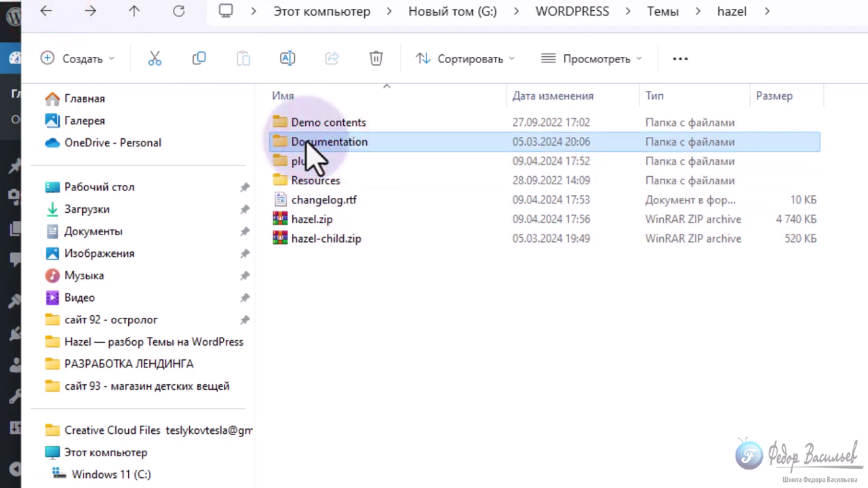
{"action": "left_click", "coordinate": [314, 123]}
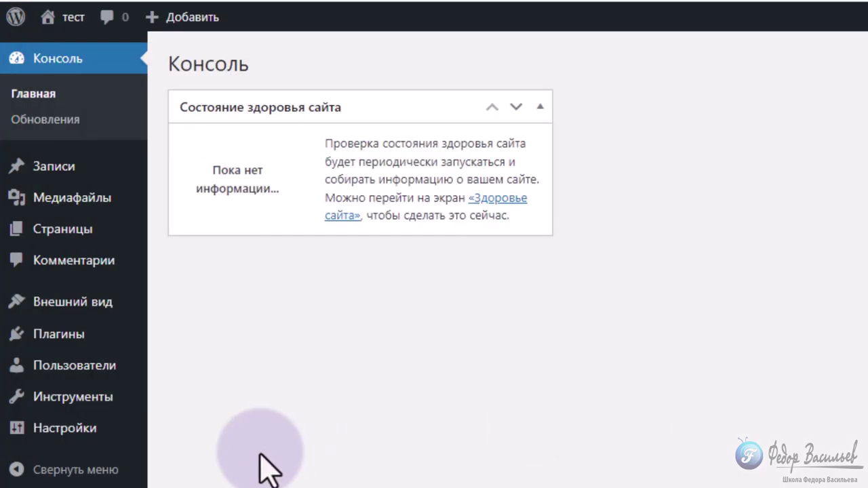
Upload hazel.zip through Add New Theme > Upload Theme and install it
{"action": "mouse_move", "coordinate": [84, 421]}
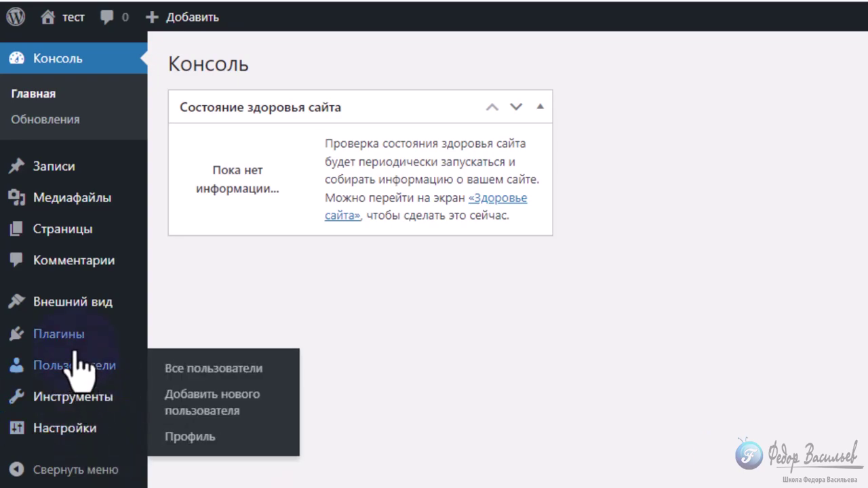
{"action": "mouse_move", "coordinate": [66, 311]}
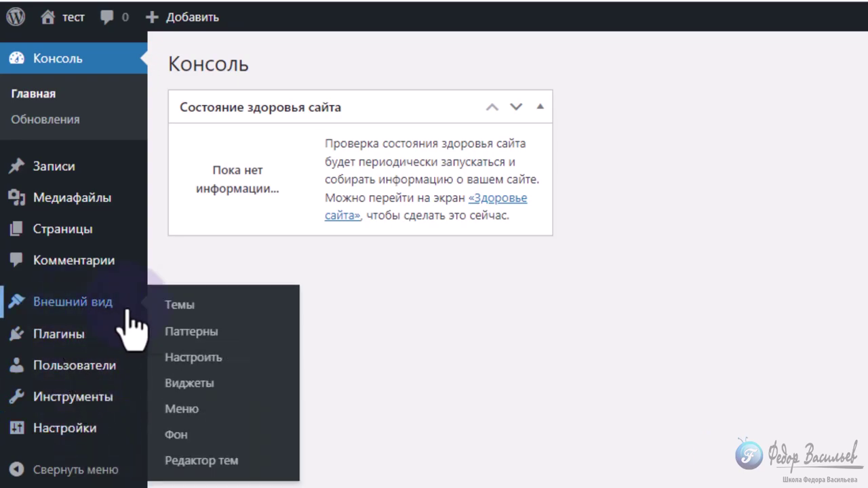
{"action": "left_click", "coordinate": [179, 305]}
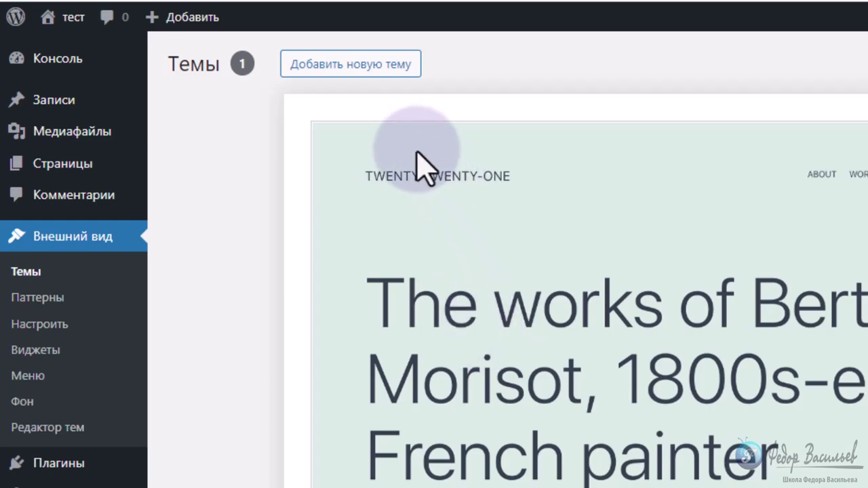
{"action": "left_click", "coordinate": [380, 66]}
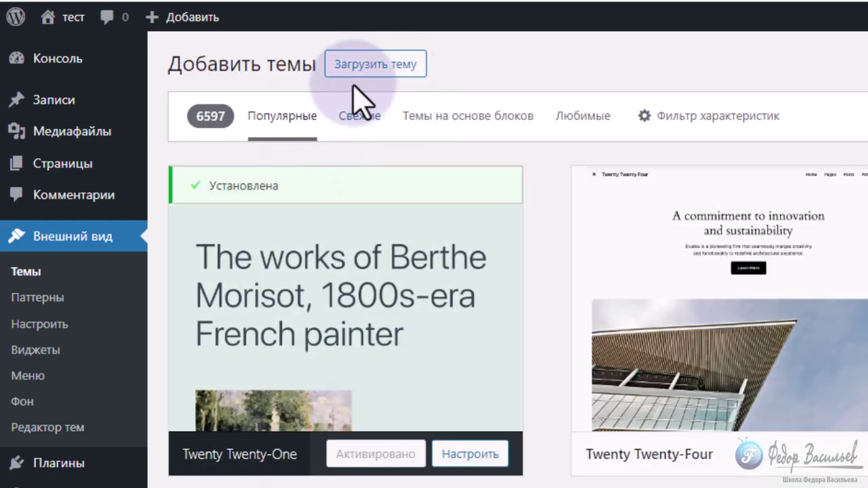
{"action": "left_click", "coordinate": [357, 64]}
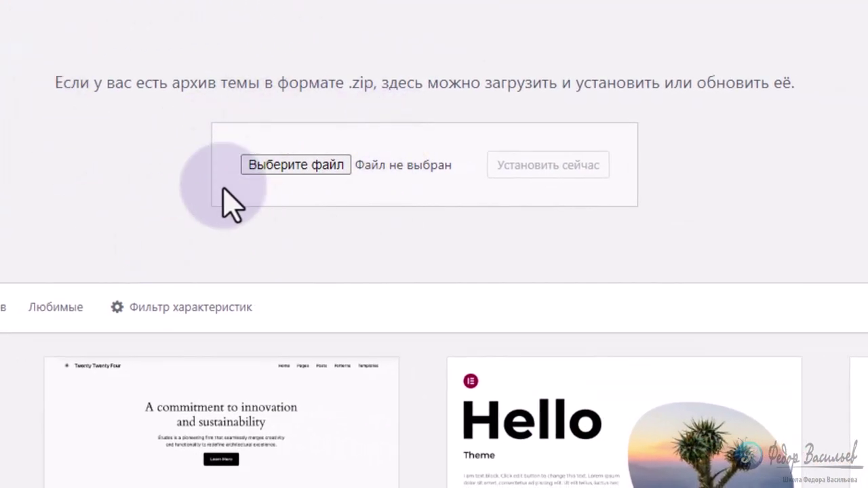
{"action": "key", "text": "alt+Tab"}
{"action": "left_click_drag", "start_coordinate": [669, 14], "coordinate": [651, 471]}
{"action": "left_click_drag", "start_coordinate": [475, 485], "coordinate": [663, 152]}
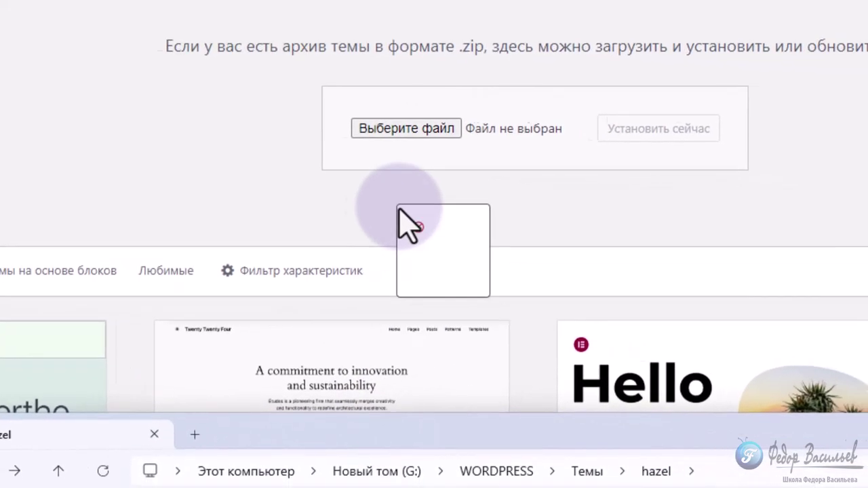
{"action": "left_click_drag", "start_coordinate": [287, 117], "coordinate": [287, 118]}
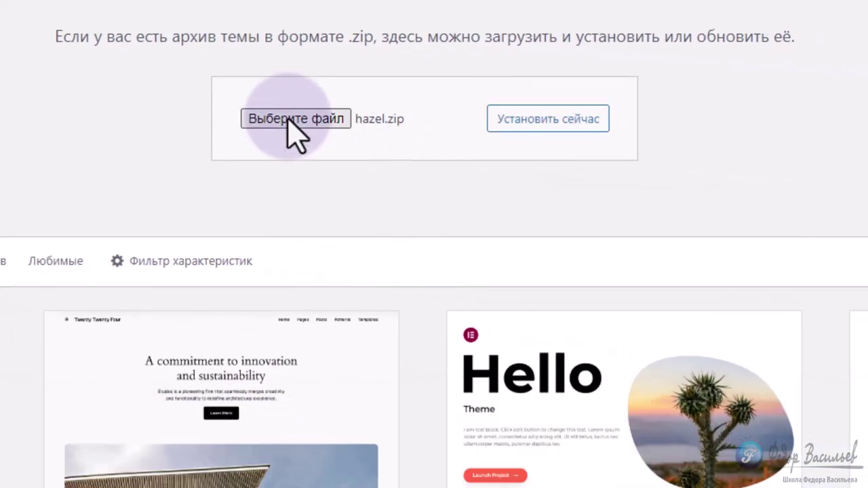
{"action": "left_click", "coordinate": [565, 114]}
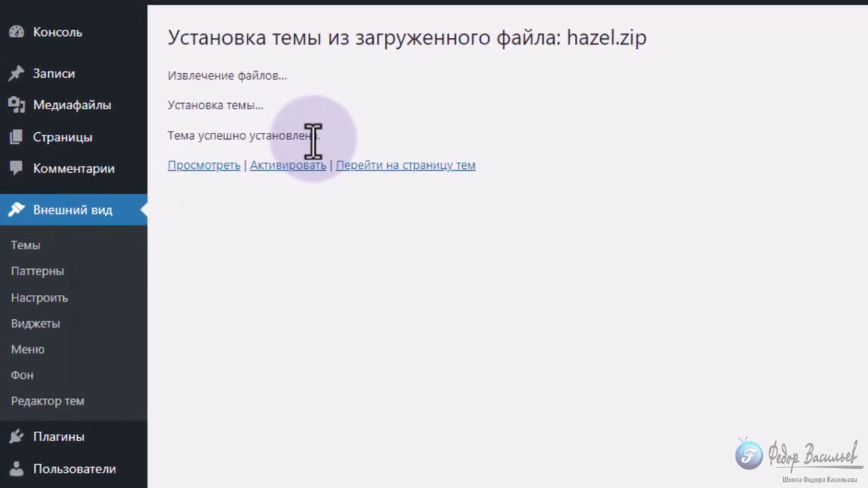
{"action": "left_click", "coordinate": [22, 248]}
Upload and install the Hazel child theme from hazel-child.zip
{"action": "left_click", "coordinate": [352, 38]}
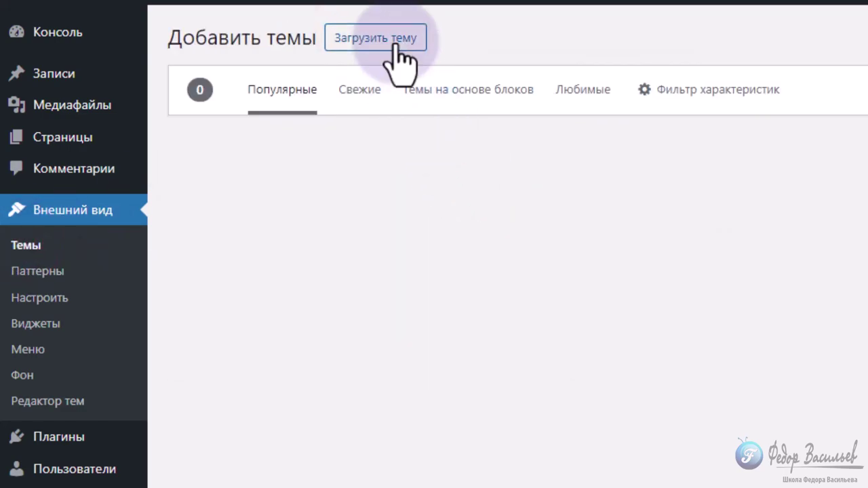
{"action": "left_click", "coordinate": [395, 37]}
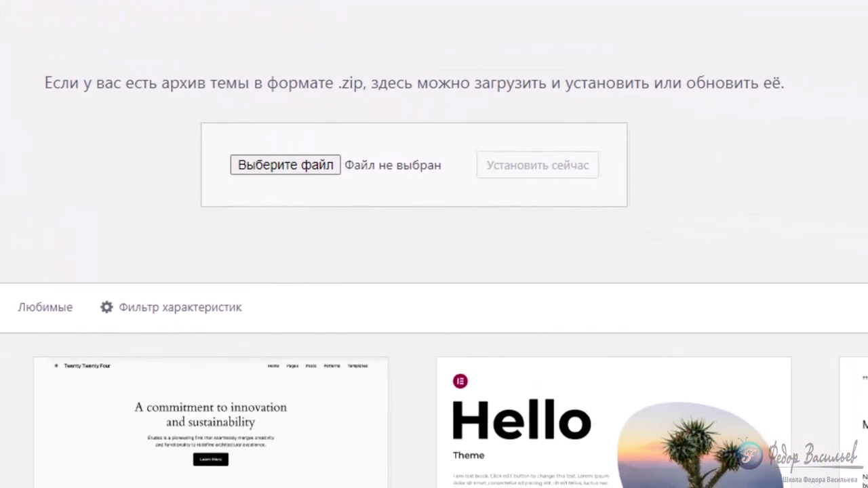
{"action": "left_click_drag", "start_coordinate": [325, 482], "coordinate": [301, 167]}
{"action": "left_click", "coordinate": [558, 165]}
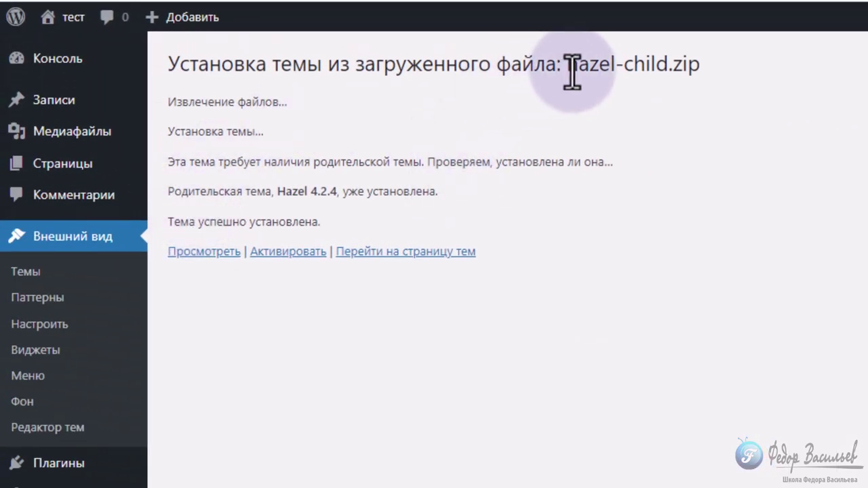
{"action": "left_click_drag", "start_coordinate": [618, 63], "coordinate": [673, 64]}
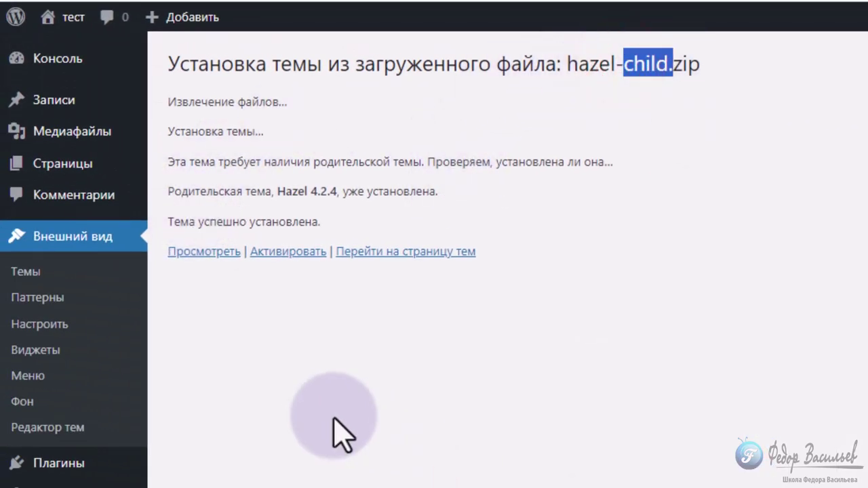
{"action": "left_click", "coordinate": [283, 307]}
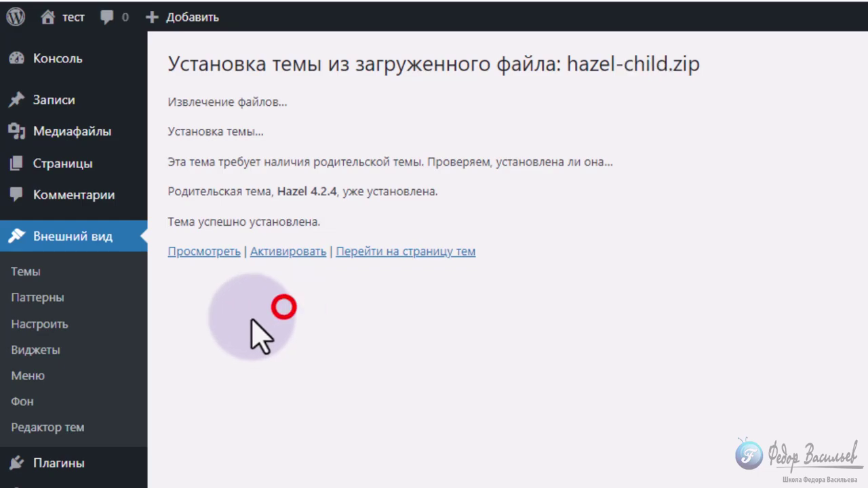
Activate the newly installed Hazel child theme
{"action": "left_click", "coordinate": [284, 252]}
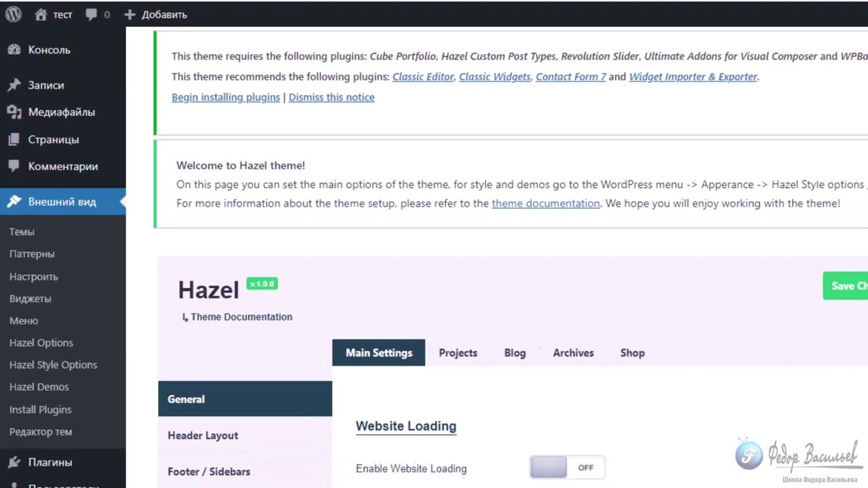
{"action": "scroll", "coordinate": [288, 250], "scroll_direction": "down", "scroll_amount": 5}
{"action": "scroll", "coordinate": [450, 249], "scroll_direction": "up", "scroll_amount": 4}
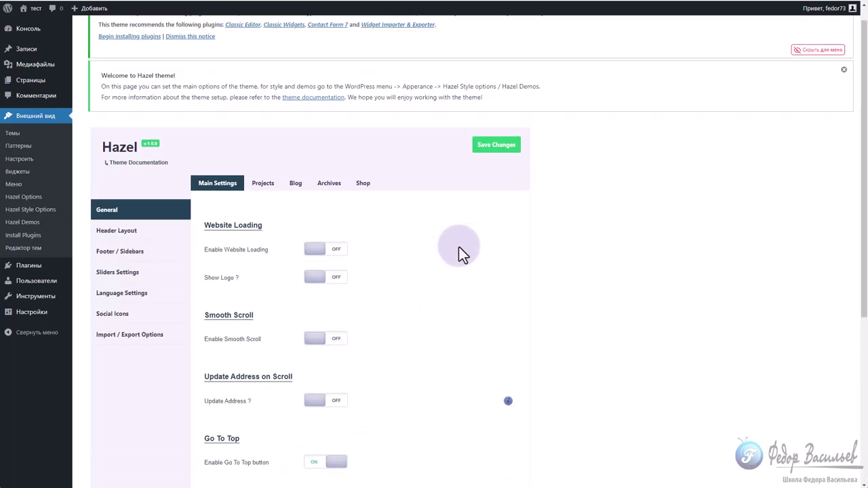
{"action": "scroll", "coordinate": [566, 216], "scroll_direction": "up", "scroll_amount": 1}
Translate the Hazel options page into Russian and scroll through it
{"action": "right_click", "coordinate": [566, 200]}
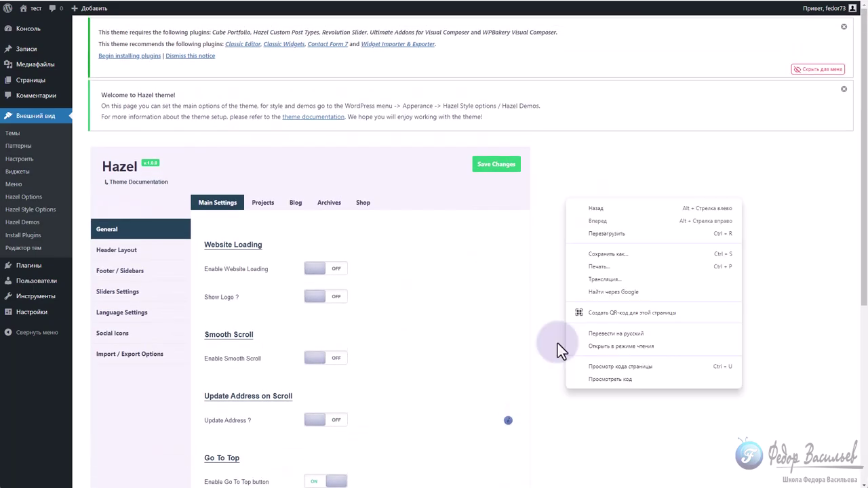
{"action": "left_click", "coordinate": [592, 337]}
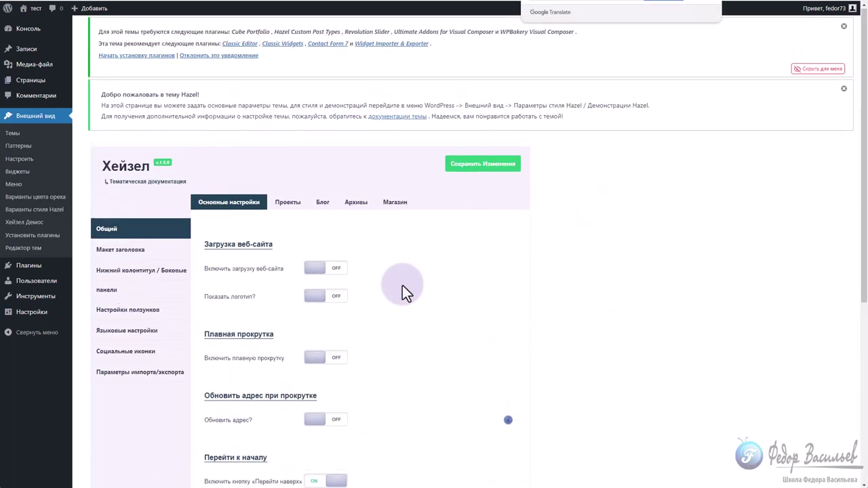
{"action": "scroll", "coordinate": [131, 135], "scroll_direction": "down", "scroll_amount": 2}
{"action": "scroll", "coordinate": [131, 135], "scroll_direction": "down", "scroll_amount": 2}
{"action": "scroll", "coordinate": [232, 383], "scroll_direction": "up", "scroll_amount": 3}
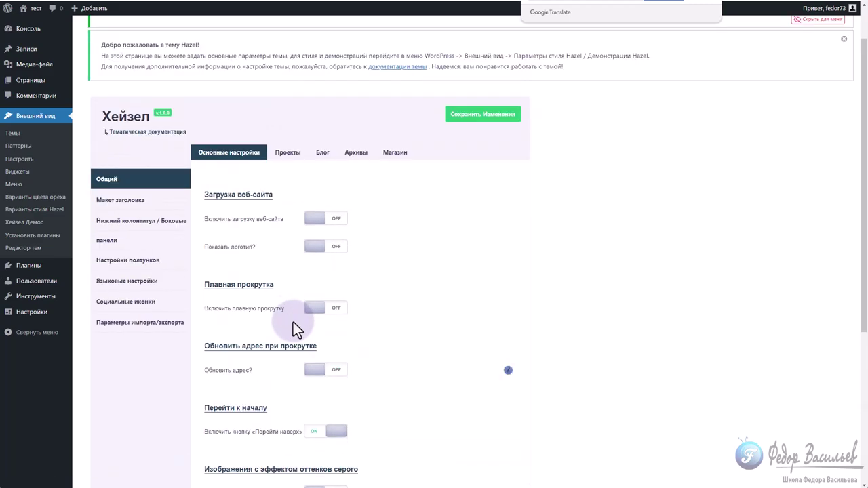
{"action": "scroll", "coordinate": [131, 197], "scroll_direction": "up", "scroll_amount": 1}
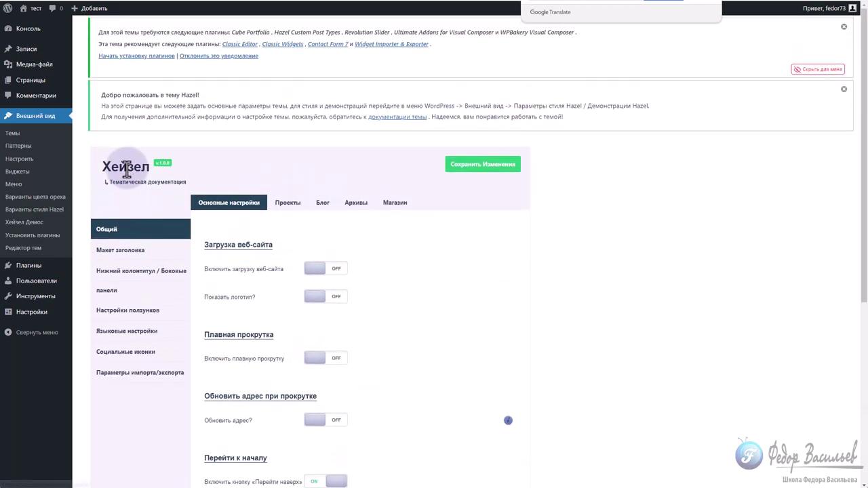
Review the active Hazel Child theme's details, including its version number
{"action": "mouse_move", "coordinate": [31, 271]}
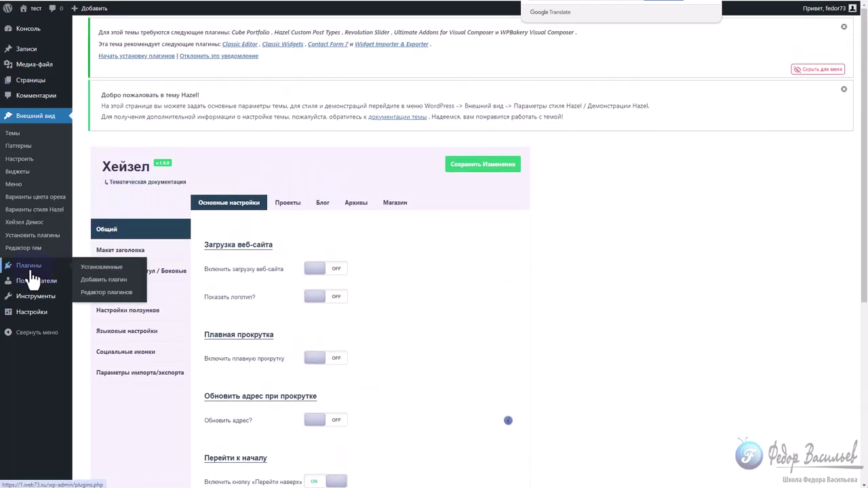
{"action": "left_click", "coordinate": [13, 134]}
{"action": "mouse_move", "coordinate": [112, 266]}
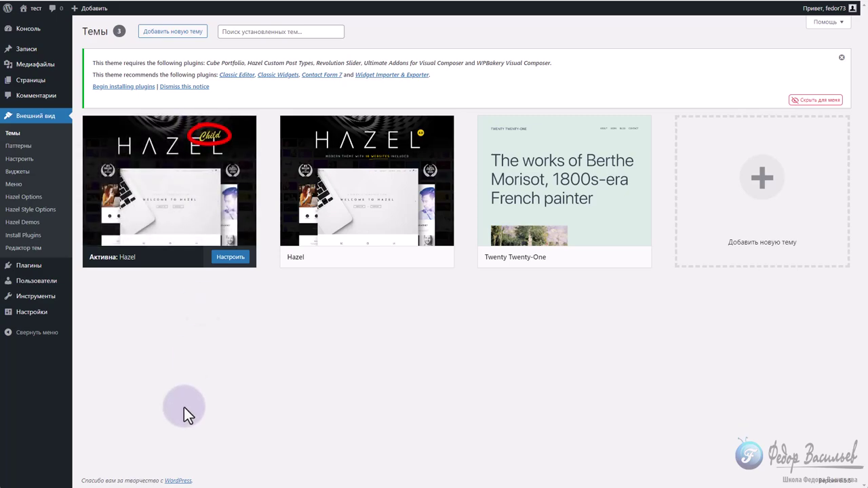
{"action": "left_click", "coordinate": [193, 193]}
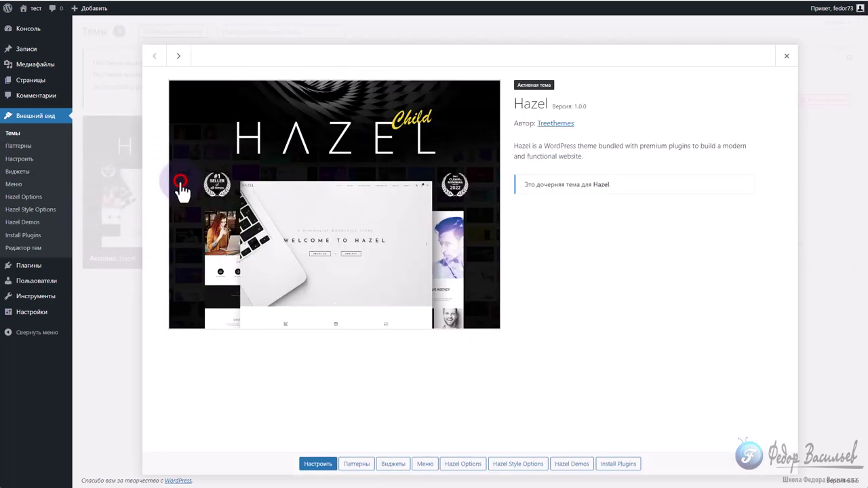
{"action": "left_click_drag", "start_coordinate": [562, 106], "coordinate": [588, 107]}
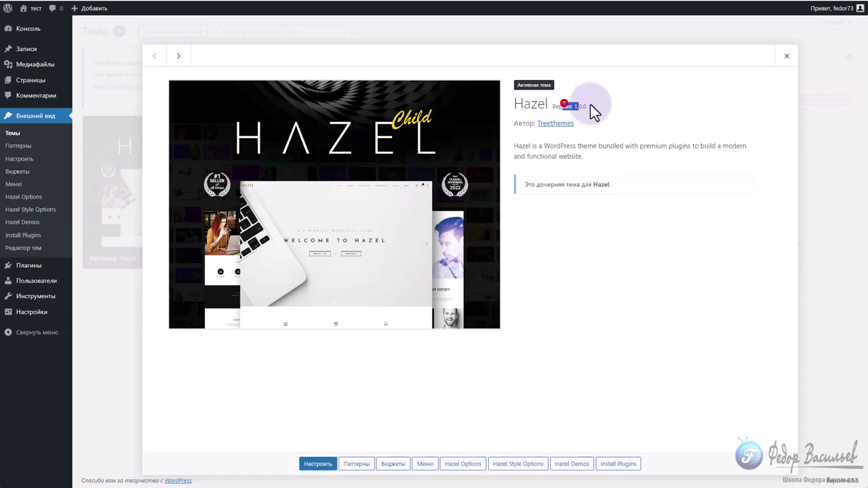
{"action": "left_click", "coordinate": [786, 56]}
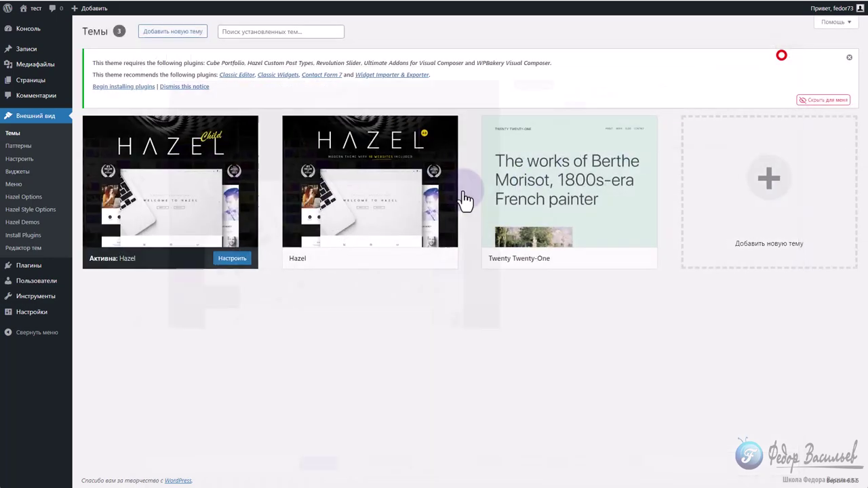
Review the parent Hazel theme's details, then view the site's front page
{"action": "left_click", "coordinate": [341, 181]}
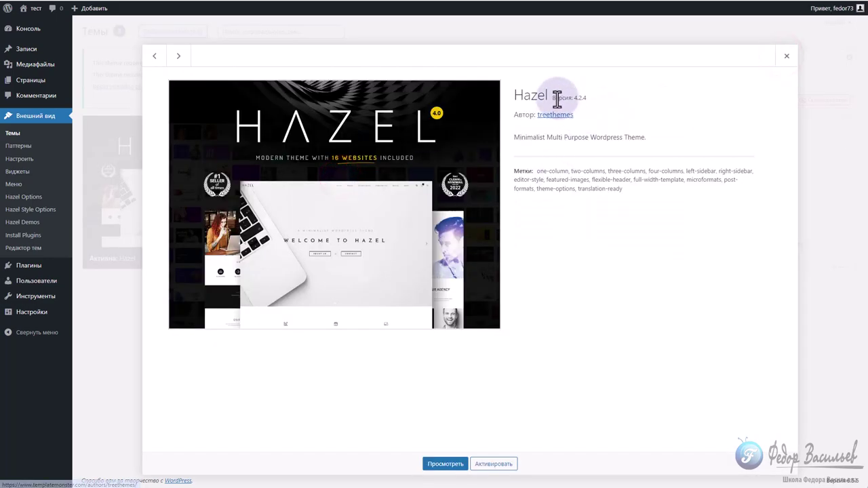
{"action": "left_click", "coordinate": [789, 55]}
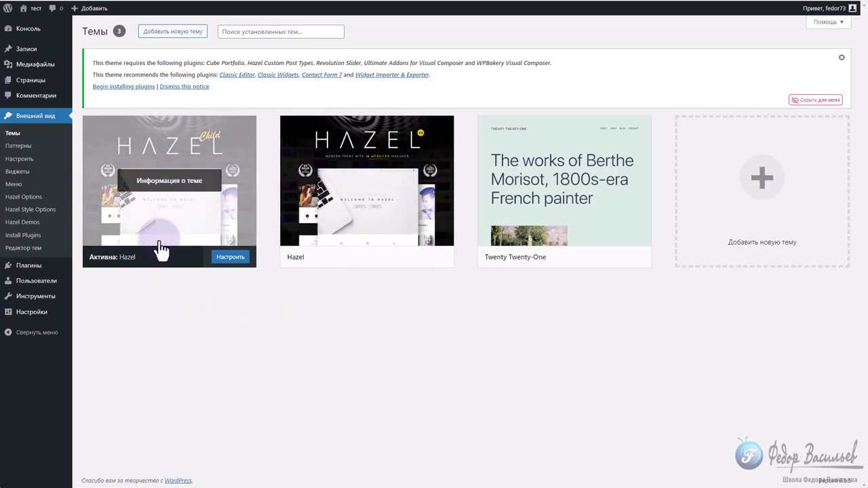
{"action": "left_click", "coordinate": [135, 6]}
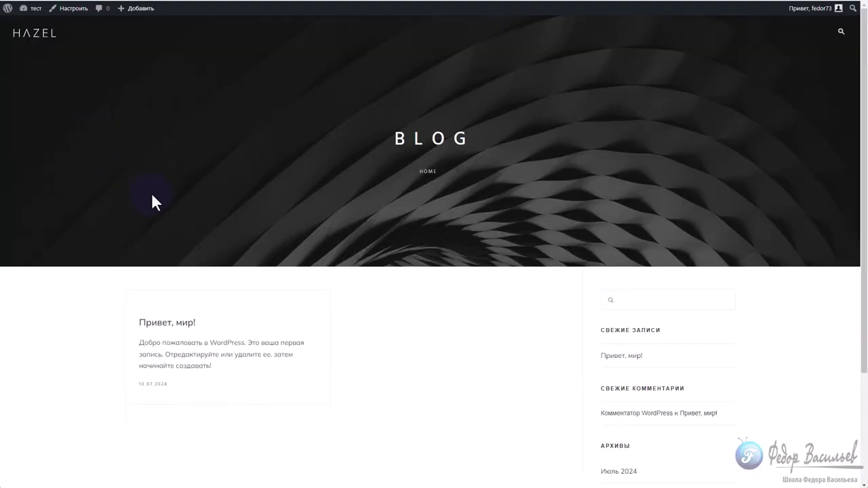
{"action": "scroll", "coordinate": [151, 194], "scroll_direction": "down", "scroll_amount": 2}
{"action": "scroll", "coordinate": [538, 341], "scroll_direction": "up", "scroll_amount": 2}
{"action": "scroll", "coordinate": [170, 132], "scroll_direction": "down", "scroll_amount": 2}
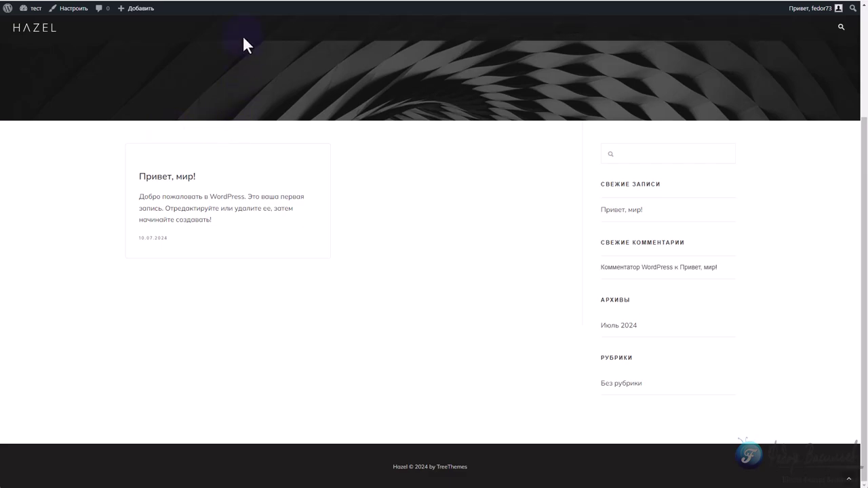
{"action": "scroll", "coordinate": [243, 45], "scroll_direction": "up", "scroll_amount": 2}
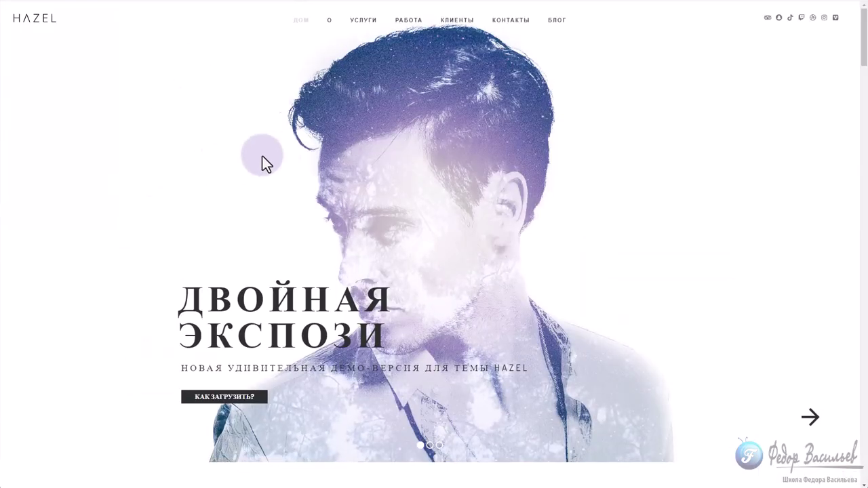
{"action": "scroll", "coordinate": [261, 155], "scroll_direction": "down", "scroll_amount": 8}
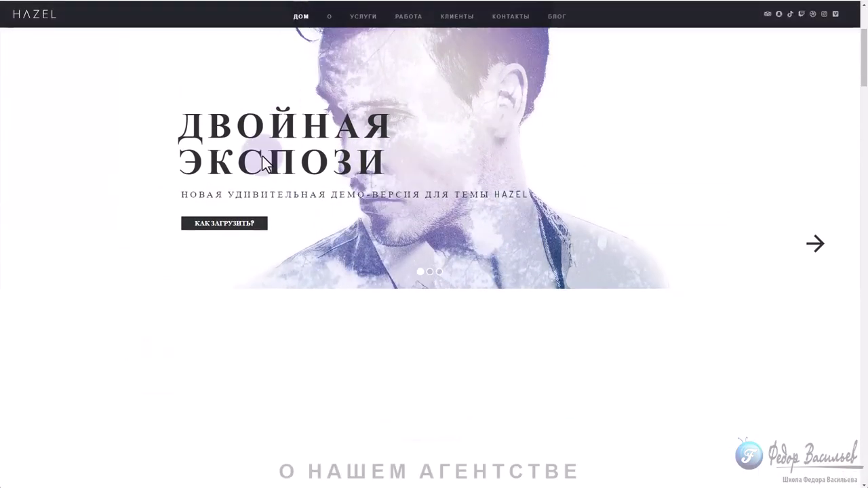
{"action": "scroll", "coordinate": [262, 155], "scroll_direction": "down", "scroll_amount": 15}
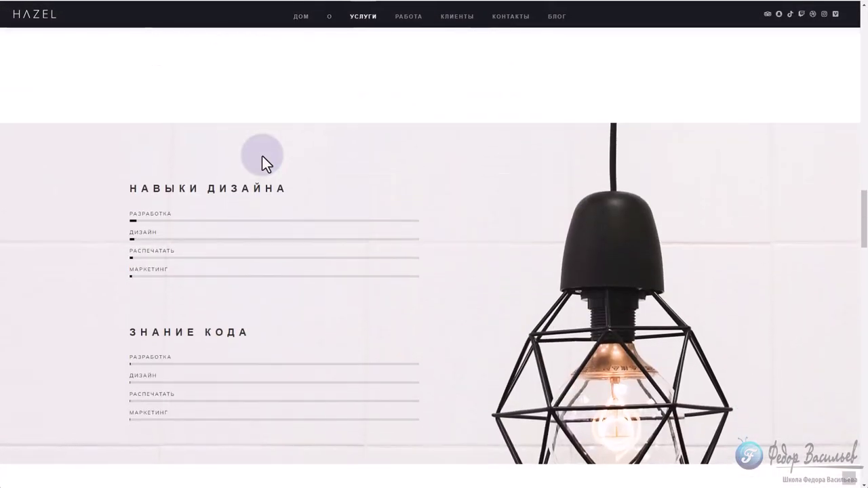
{"action": "scroll", "coordinate": [263, 156], "scroll_direction": "down", "scroll_amount": 5}
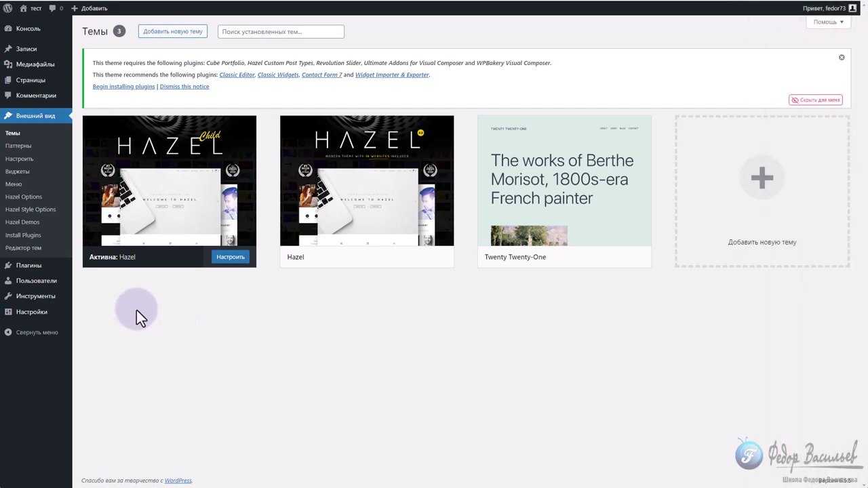
In Hazel Demos, start activating the Demo 9 Double Exposure demo
{"action": "left_click", "coordinate": [23, 222]}
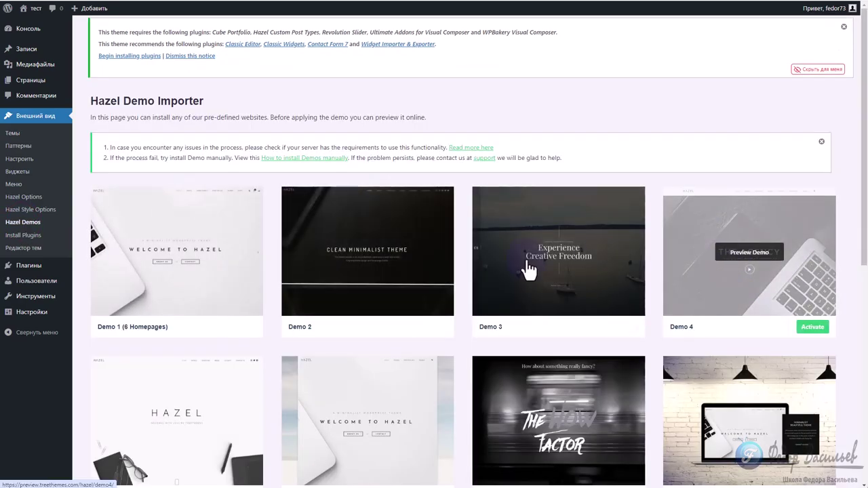
{"action": "scroll", "coordinate": [173, 241], "scroll_direction": "down", "scroll_amount": 4}
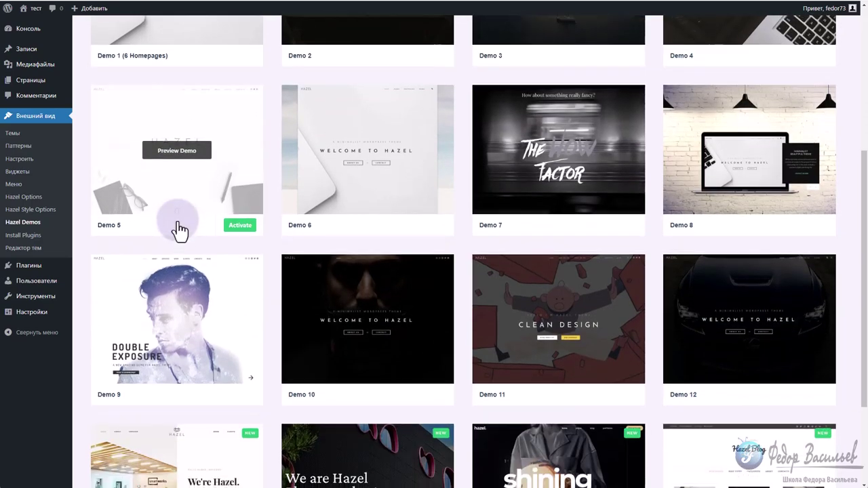
{"action": "scroll", "coordinate": [180, 209], "scroll_direction": "down", "scroll_amount": 1}
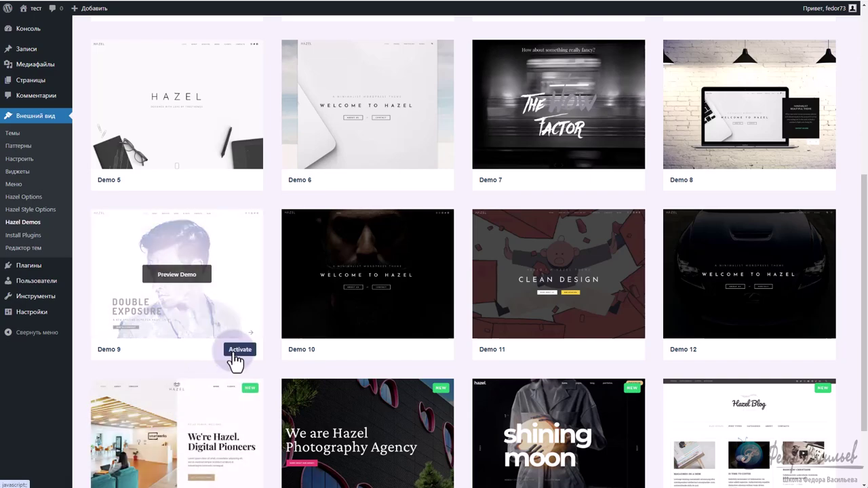
{"action": "left_click", "coordinate": [240, 350]}
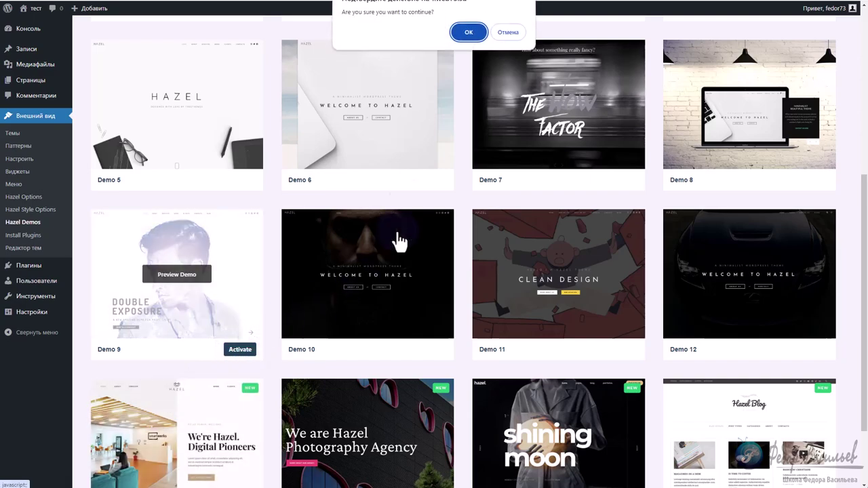
Confirm applying Demo 9 and acknowledge the finished 'All done! Enjoy!' import
{"action": "left_click", "coordinate": [467, 33]}
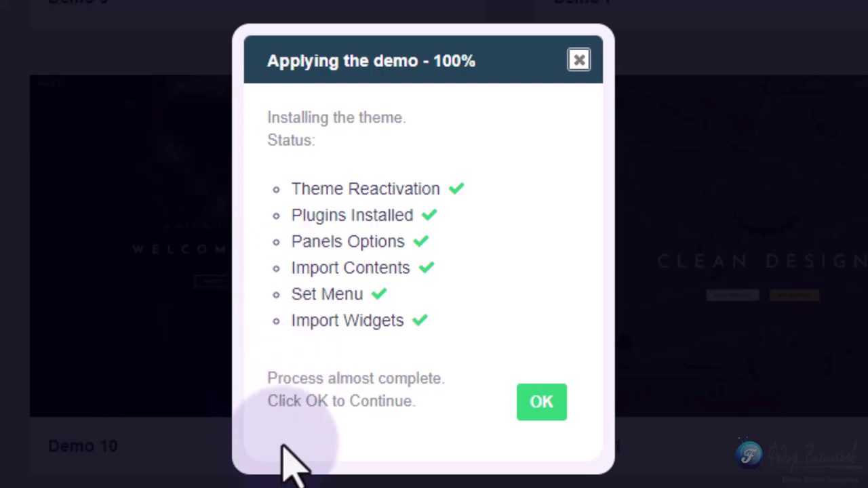
{"action": "left_click", "coordinate": [536, 407]}
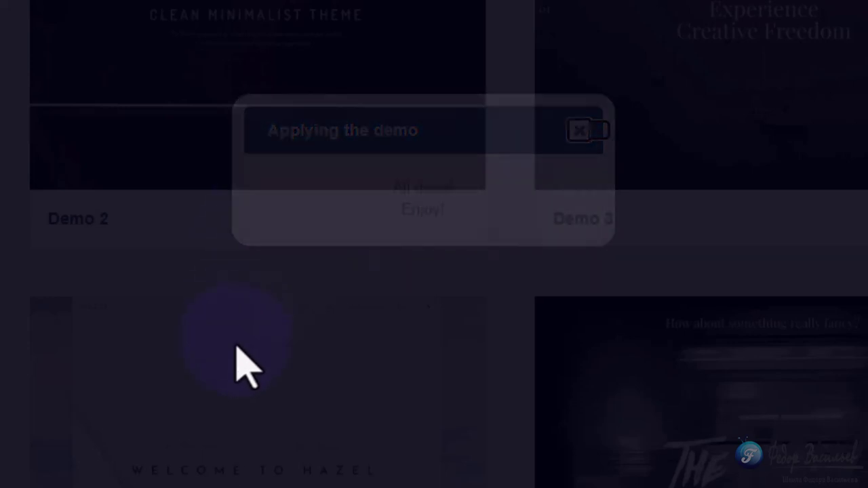
{"action": "scroll", "coordinate": [407, 230], "scroll_direction": "down", "scroll_amount": 5}
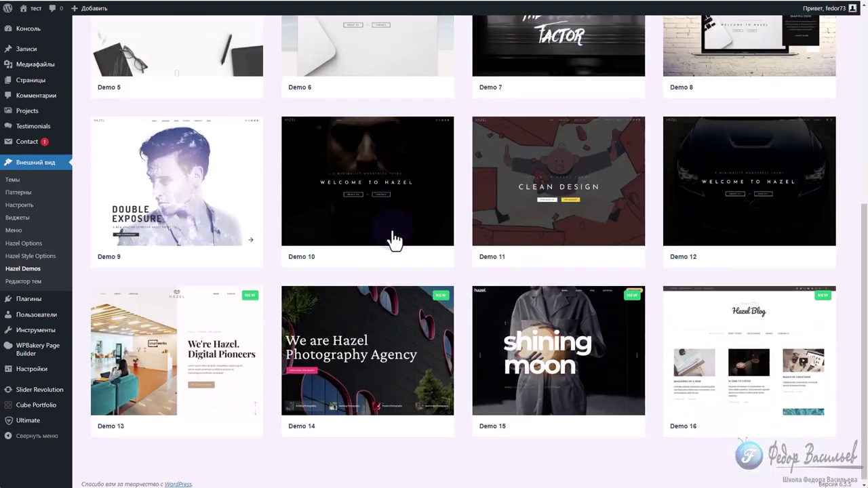
{"action": "scroll", "coordinate": [271, 162], "scroll_direction": "up", "scroll_amount": 5}
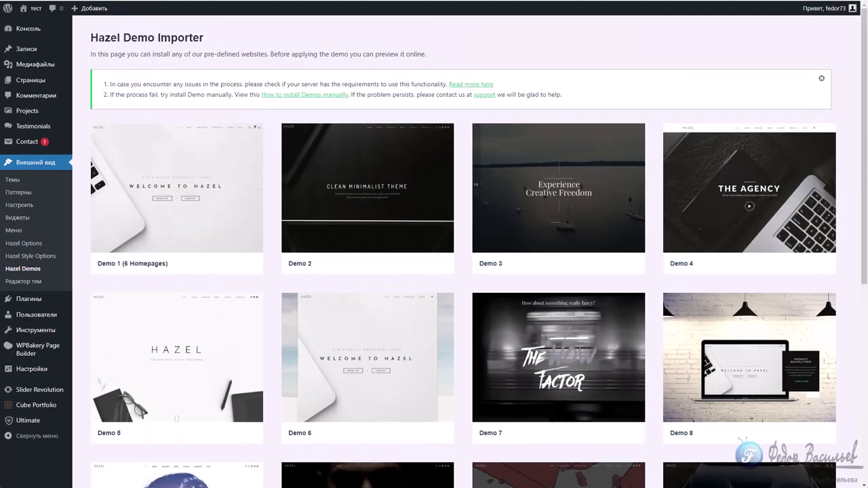
Check the site's front page, reloading it after a redirect error
{"action": "left_click", "coordinate": [36, 8]}
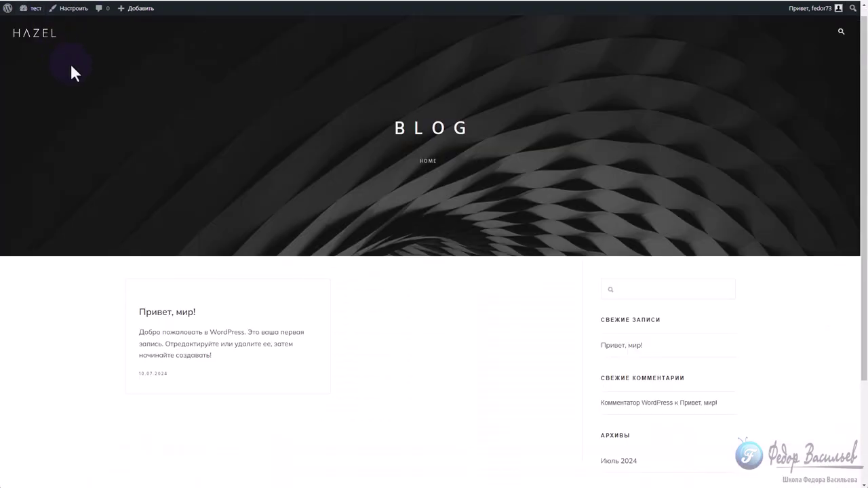
{"action": "key", "text": "F5"}
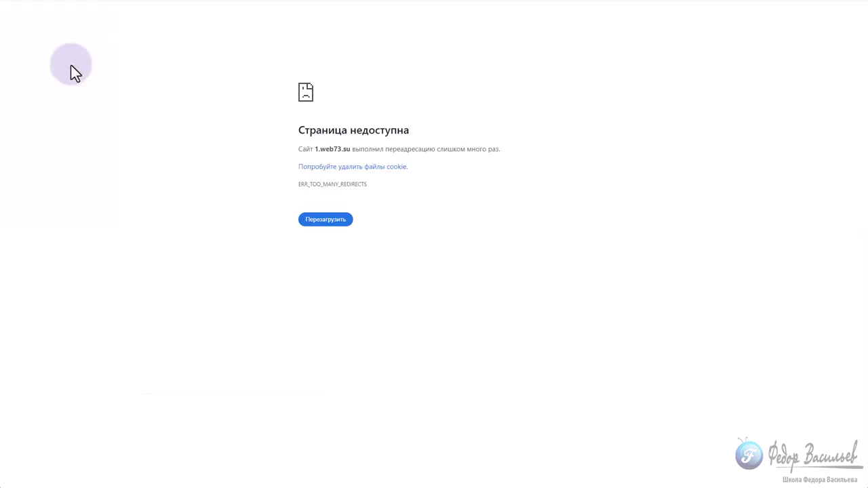
{"action": "key", "text": "F5"}
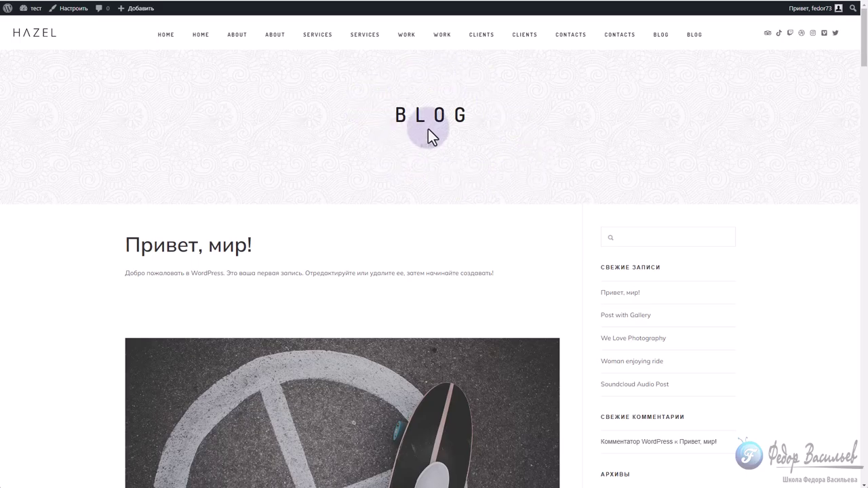
{"action": "key", "text": "ctrl+Tab"}
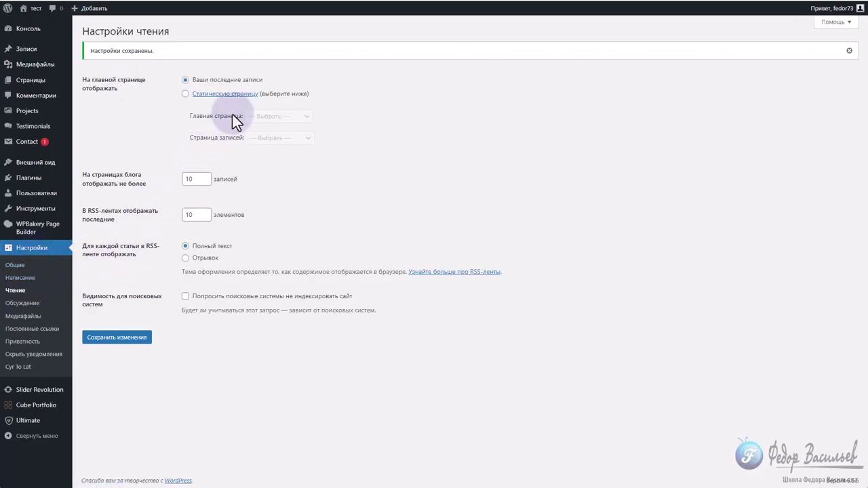
Set the homepage to the static page Home and save the reading settings
{"action": "left_click", "coordinate": [185, 93]}
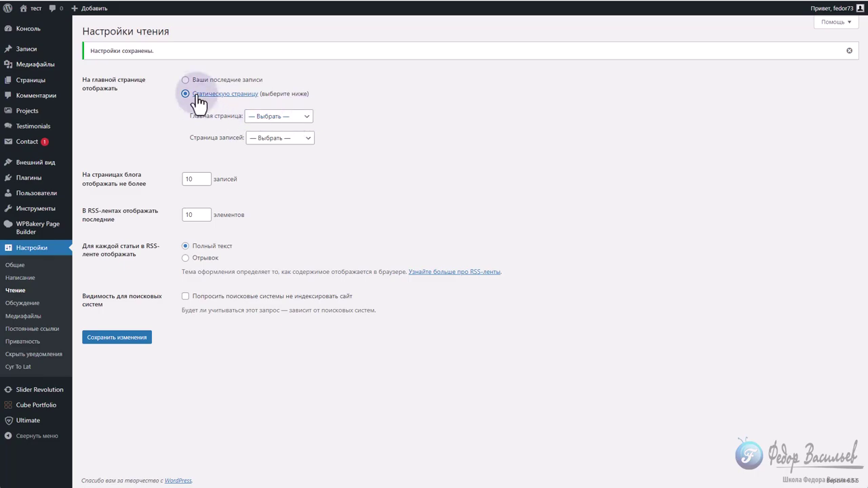
{"action": "left_click", "coordinate": [295, 116]}
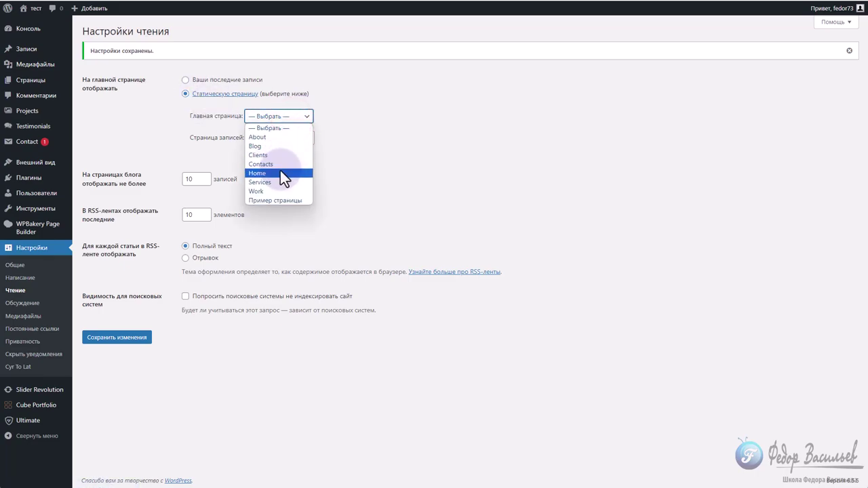
{"action": "left_click", "coordinate": [281, 173]}
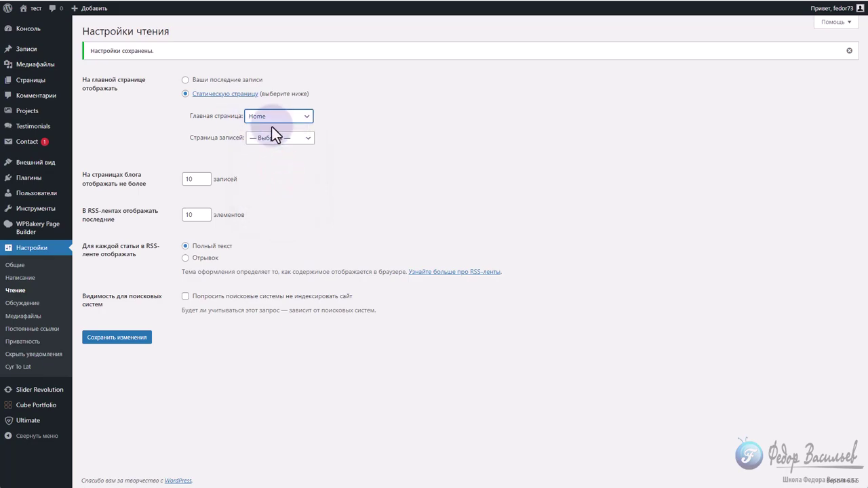
{"action": "left_click", "coordinate": [135, 337]}
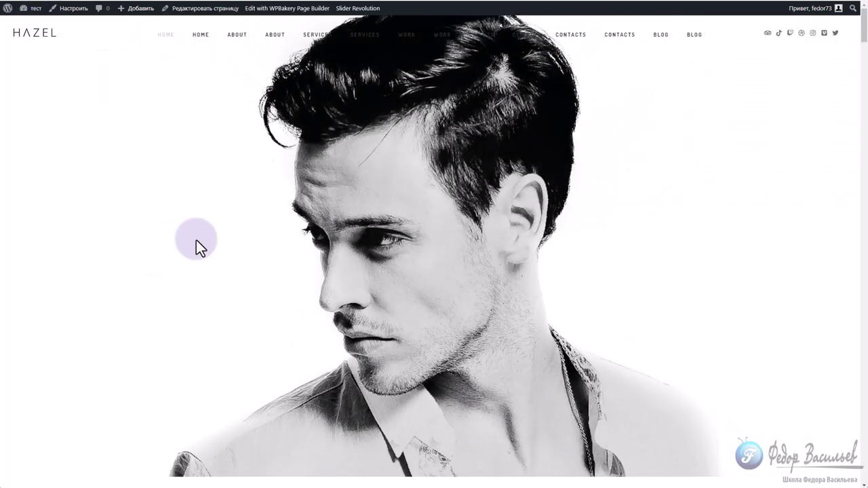
Scroll through the primary-navigation menu to review its duplicated page items
{"action": "scroll", "coordinate": [522, 198], "scroll_direction": "down", "scroll_amount": 9}
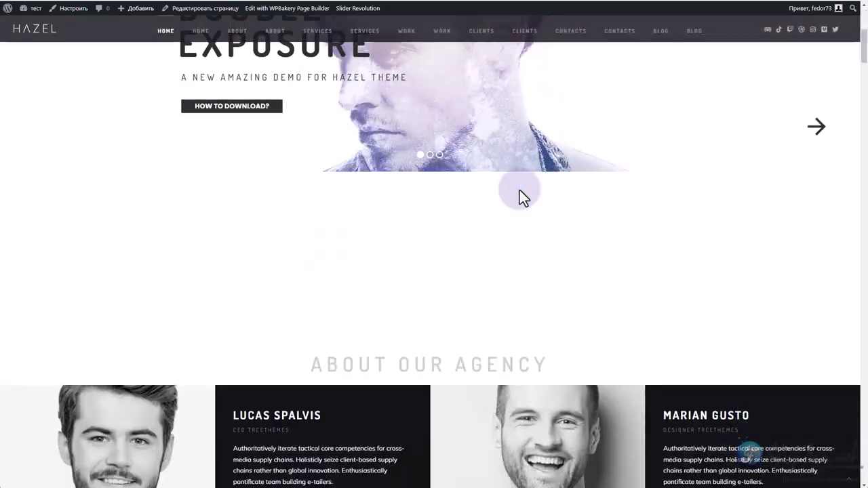
{"action": "scroll", "coordinate": [519, 189], "scroll_direction": "down", "scroll_amount": 5}
{"action": "scroll", "coordinate": [519, 188], "scroll_direction": "up", "scroll_amount": 8}
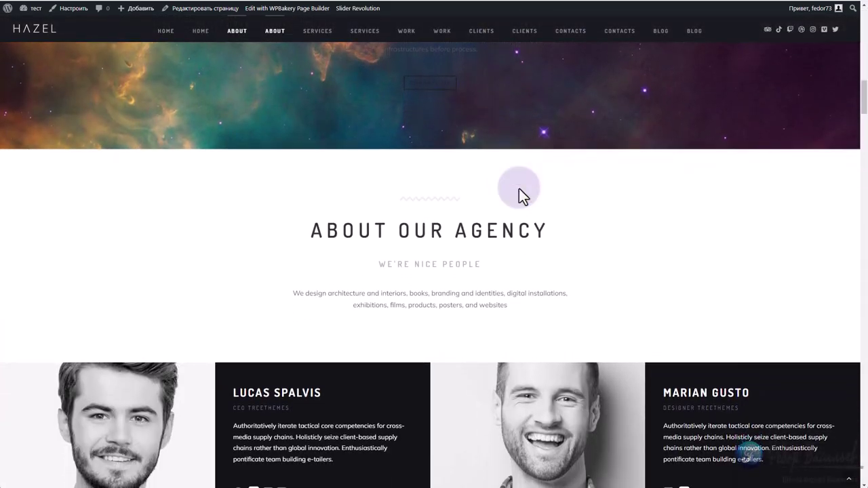
{"action": "scroll", "coordinate": [519, 189], "scroll_direction": "down", "scroll_amount": 6}
{"action": "scroll", "coordinate": [518, 189], "scroll_direction": "down", "scroll_amount": 8}
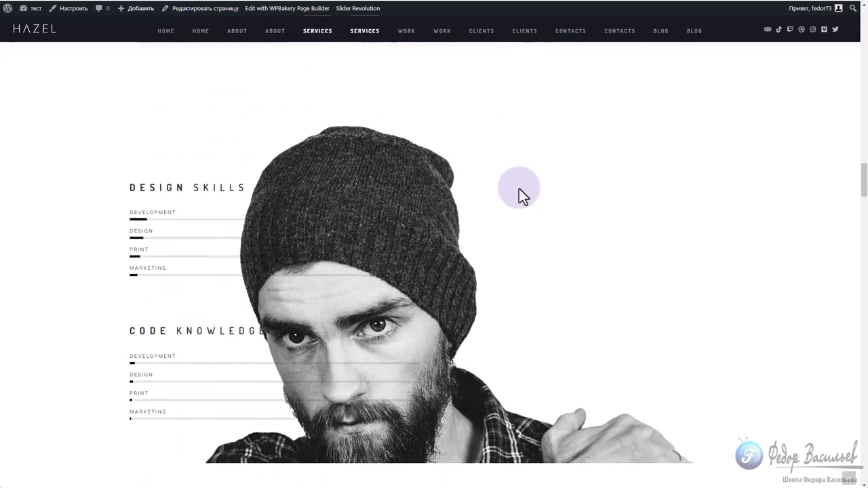
{"action": "scroll", "coordinate": [518, 188], "scroll_direction": "down", "scroll_amount": 8}
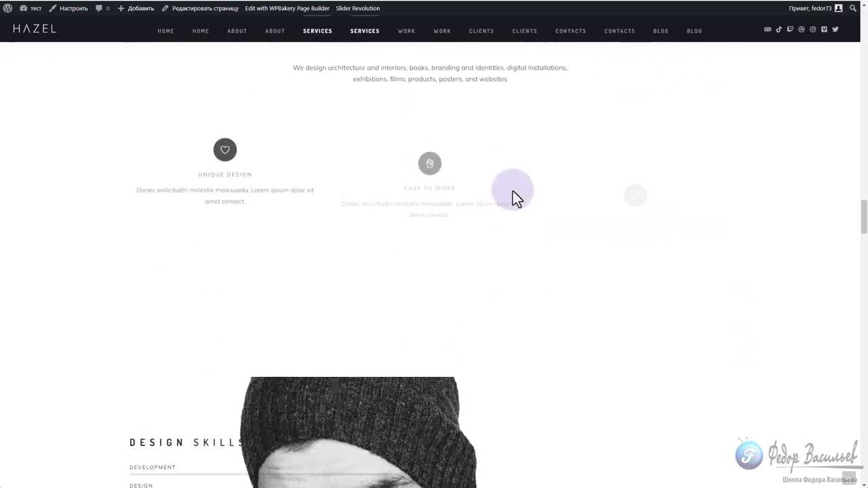
{"action": "scroll", "coordinate": [382, 169], "scroll_direction": "down", "scroll_amount": 6}
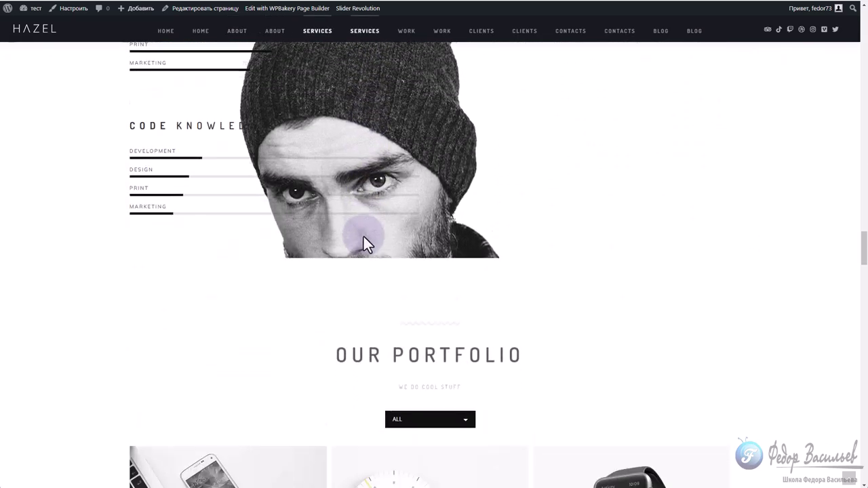
{"action": "scroll", "coordinate": [363, 236], "scroll_direction": "down", "scroll_amount": 8}
{"action": "scroll", "coordinate": [363, 237], "scroll_direction": "up", "scroll_amount": 12}
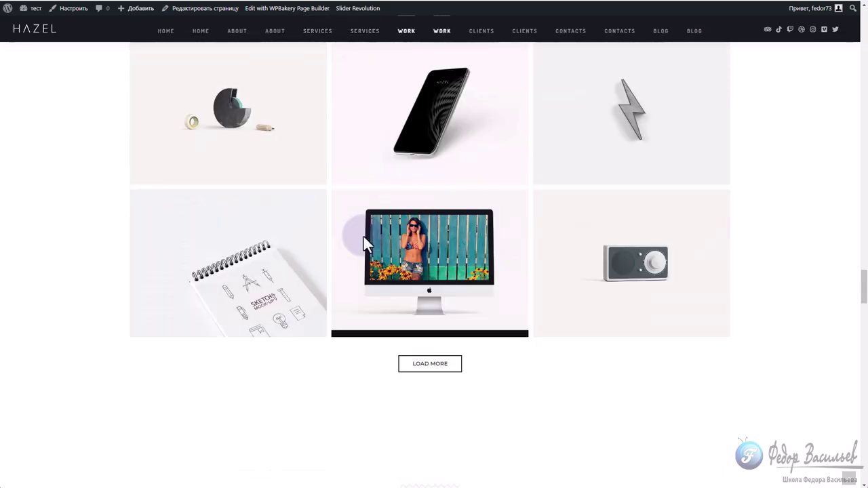
{"action": "scroll", "coordinate": [363, 236], "scroll_direction": "up", "scroll_amount": 15}
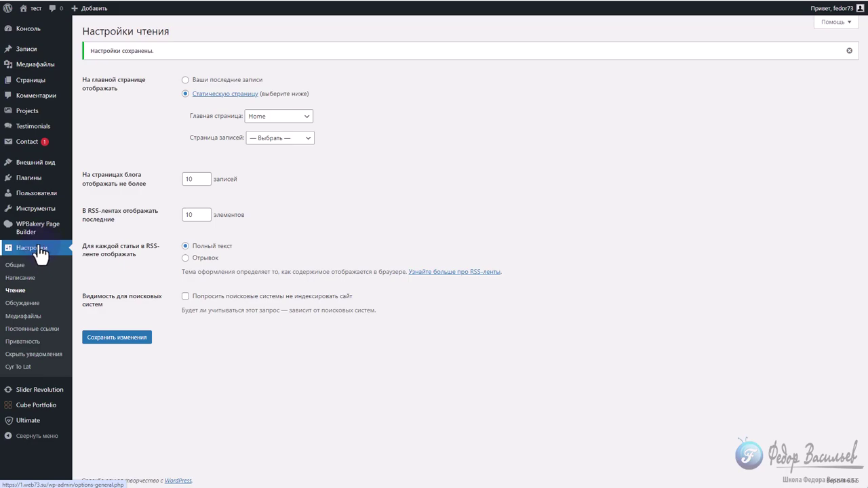
Open the Menus editor and compare the settings of the two Home items
{"action": "mouse_move", "coordinate": [39, 169]}
{"action": "left_click", "coordinate": [89, 215]}
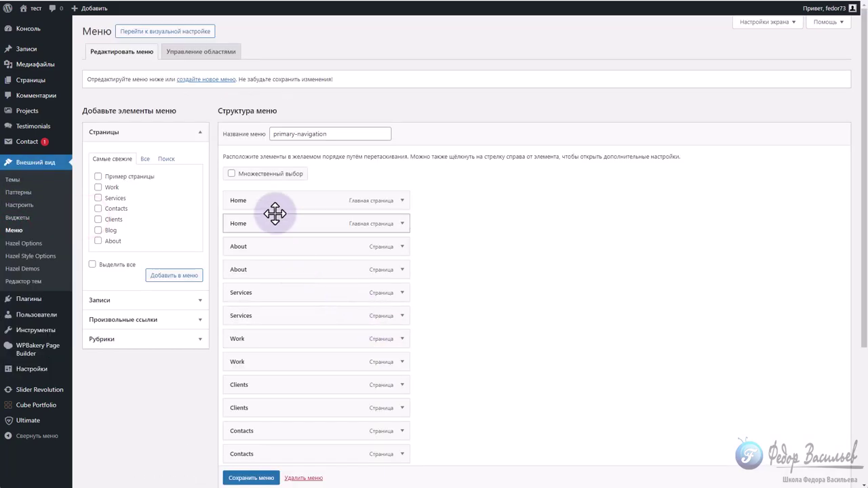
{"action": "scroll", "coordinate": [225, 163], "scroll_direction": "down", "scroll_amount": 1}
{"action": "scroll", "coordinate": [250, 197], "scroll_direction": "down", "scroll_amount": 2}
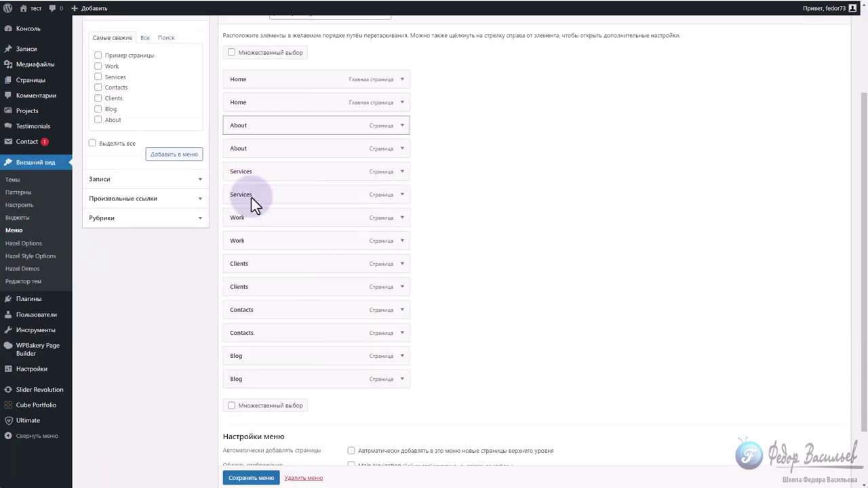
{"action": "scroll", "coordinate": [258, 334], "scroll_direction": "up", "scroll_amount": 2}
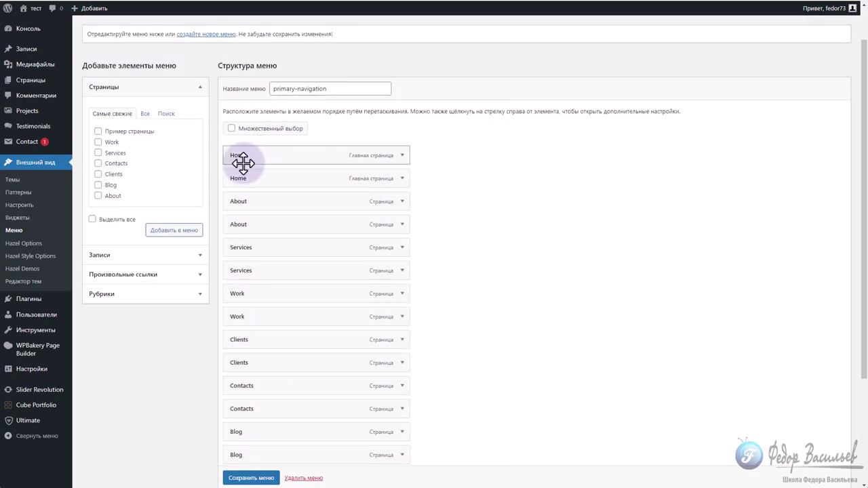
{"action": "left_click", "coordinate": [399, 155]}
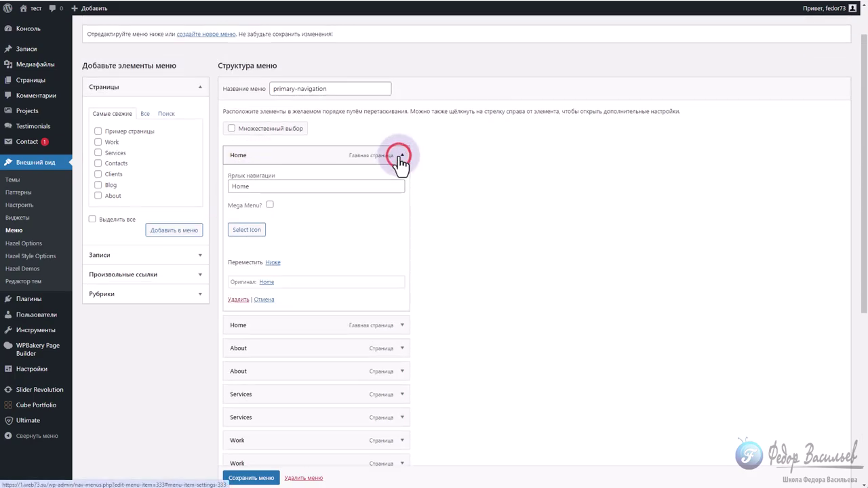
{"action": "left_click", "coordinate": [399, 156]}
{"action": "left_click", "coordinate": [400, 179]}
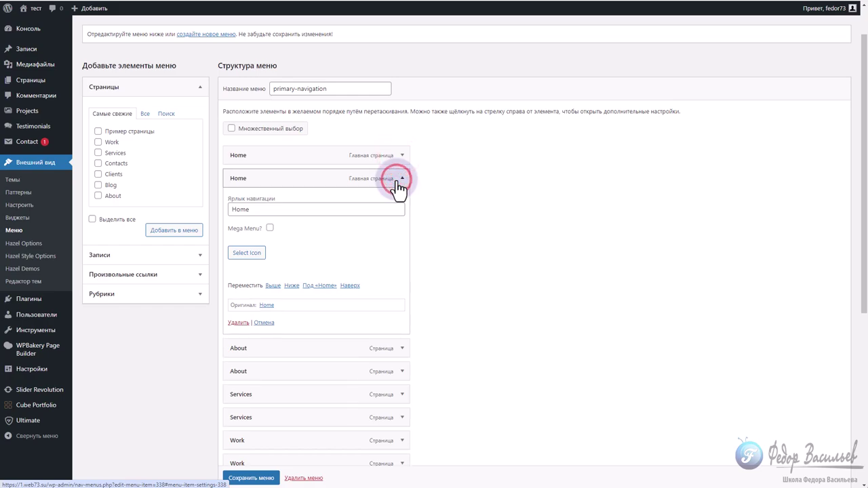
{"action": "left_click", "coordinate": [398, 179]}
Bulk-select duplicate Home, About, Services, Clients, Contacts and both Blog items, then remove them
{"action": "left_click", "coordinate": [232, 129]}
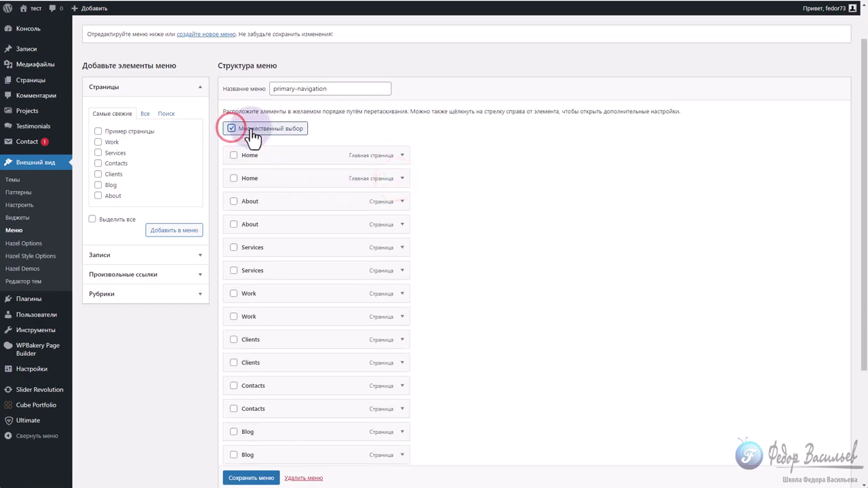
{"action": "left_click", "coordinate": [233, 178]}
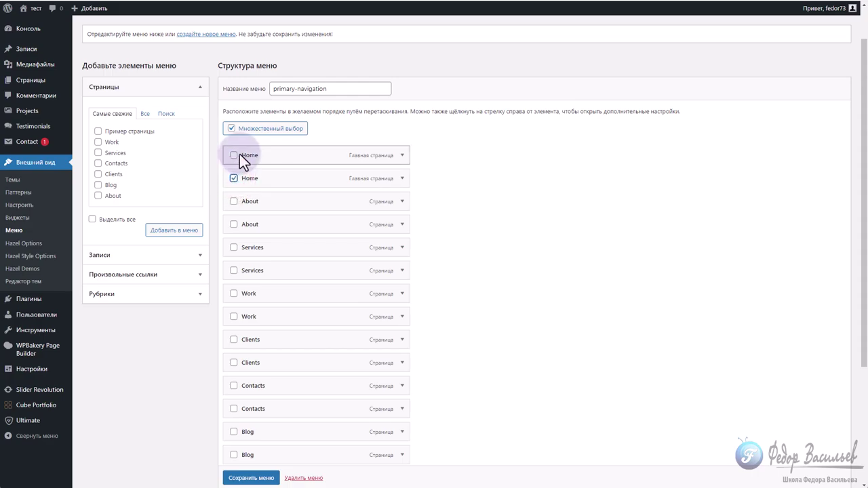
{"action": "left_click", "coordinate": [233, 224]}
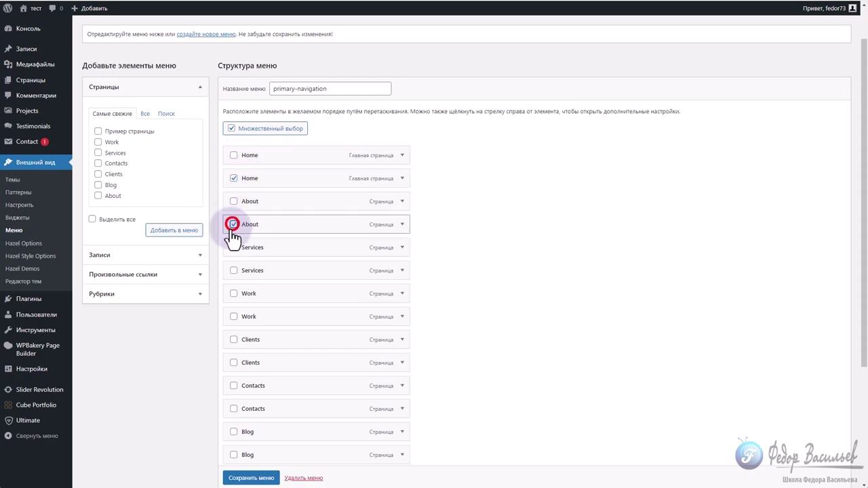
{"action": "left_click", "coordinate": [234, 270]}
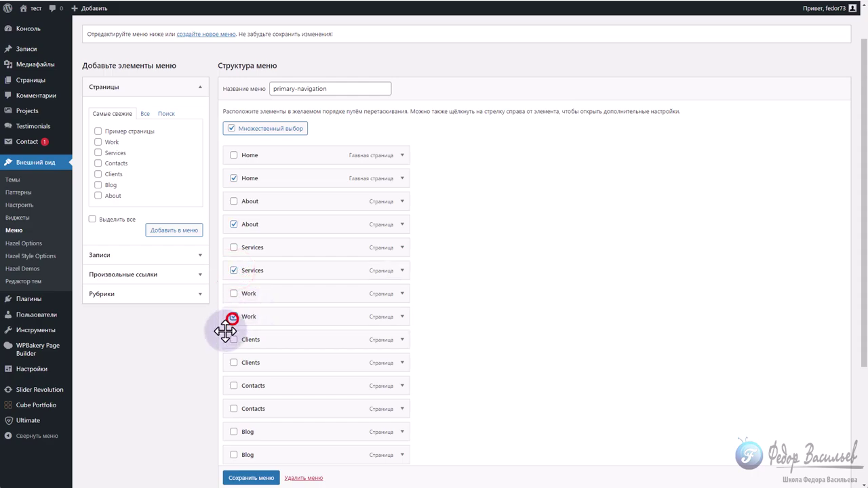
{"action": "left_click", "coordinate": [233, 363]}
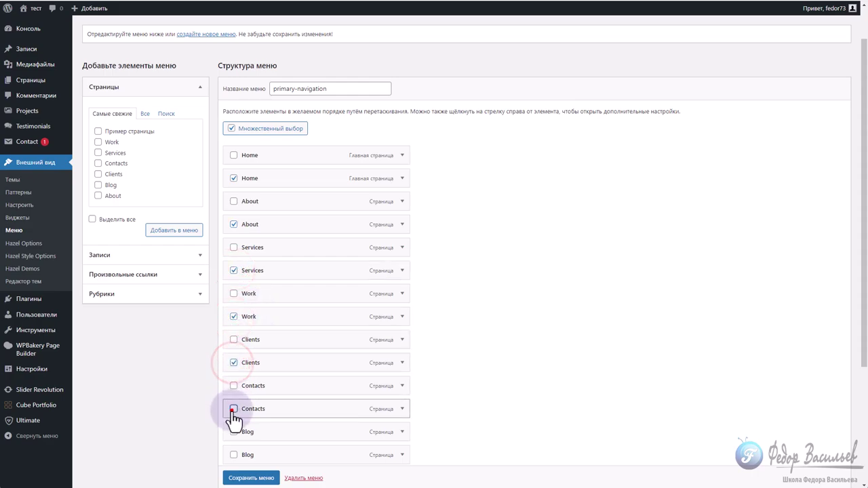
{"action": "left_click", "coordinate": [233, 409]}
{"action": "left_click", "coordinate": [233, 455]}
{"action": "scroll", "coordinate": [373, 378], "scroll_direction": "down", "scroll_amount": 2}
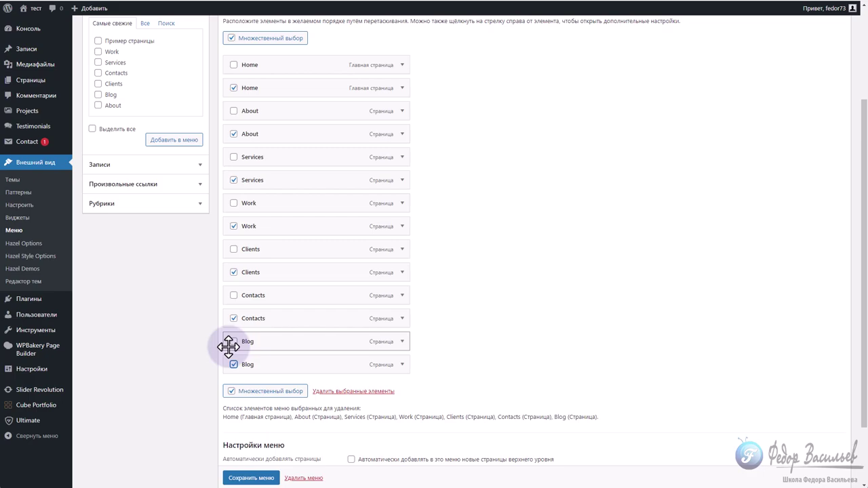
{"action": "left_click", "coordinate": [233, 342]}
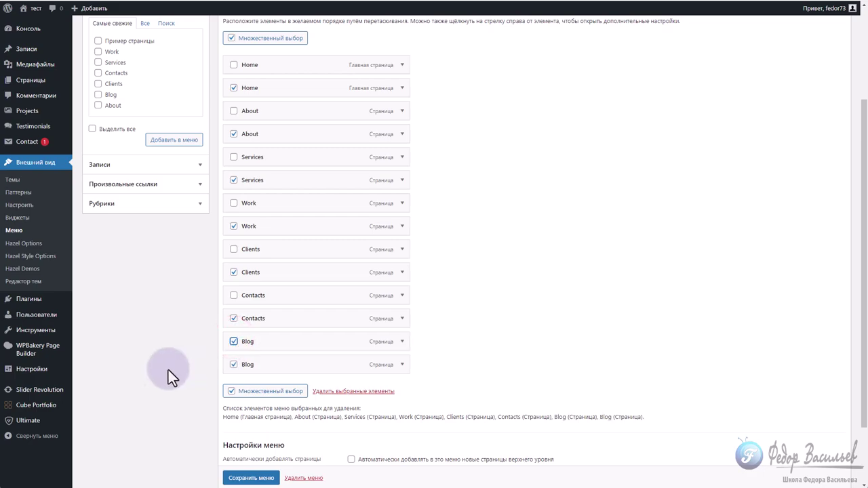
{"action": "scroll", "coordinate": [168, 369], "scroll_direction": "down", "scroll_amount": 1}
{"action": "left_click", "coordinate": [372, 347]}
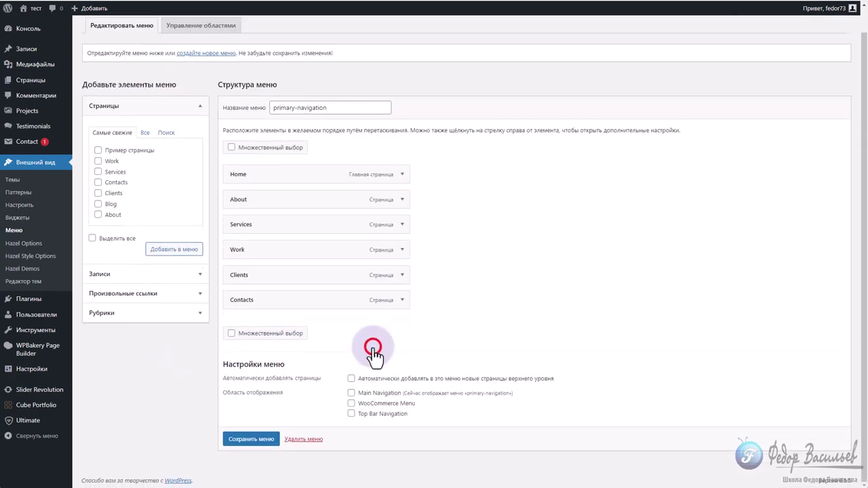
Save the six-item primary-navigation menu and scroll through to check it
{"action": "left_click", "coordinate": [248, 439]}
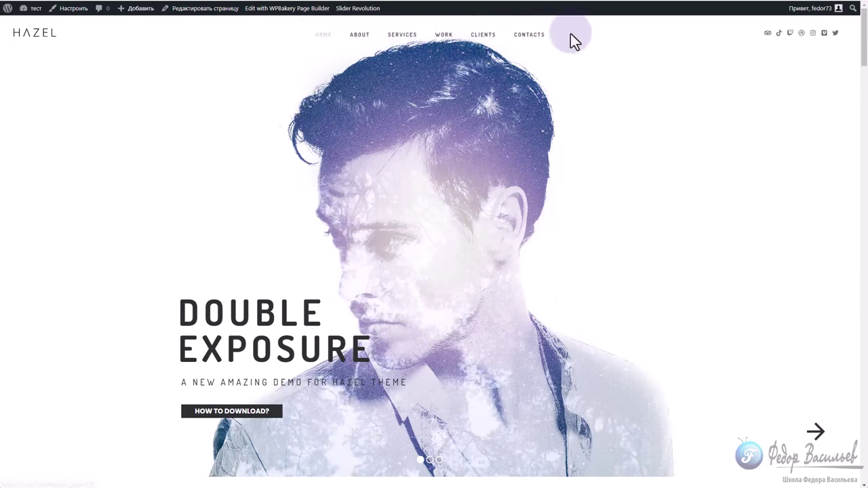
{"action": "scroll", "coordinate": [550, 58], "scroll_direction": "down", "scroll_amount": 15}
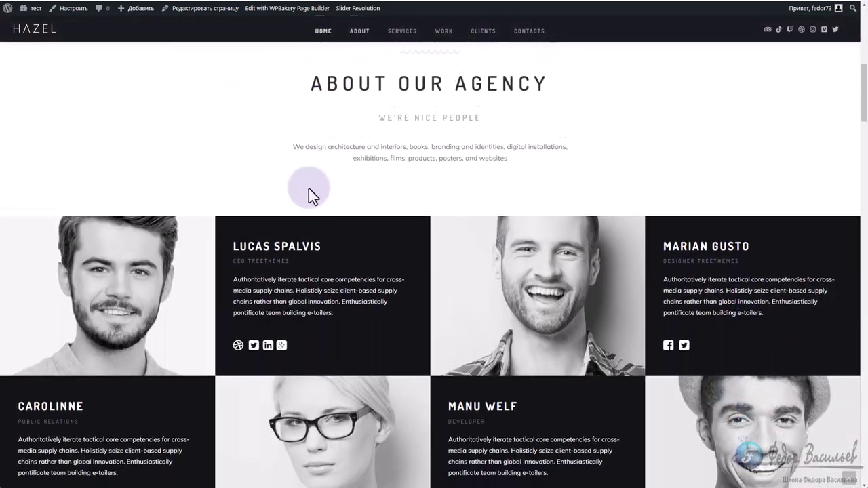
{"action": "scroll", "coordinate": [301, 188], "scroll_direction": "down", "scroll_amount": 18}
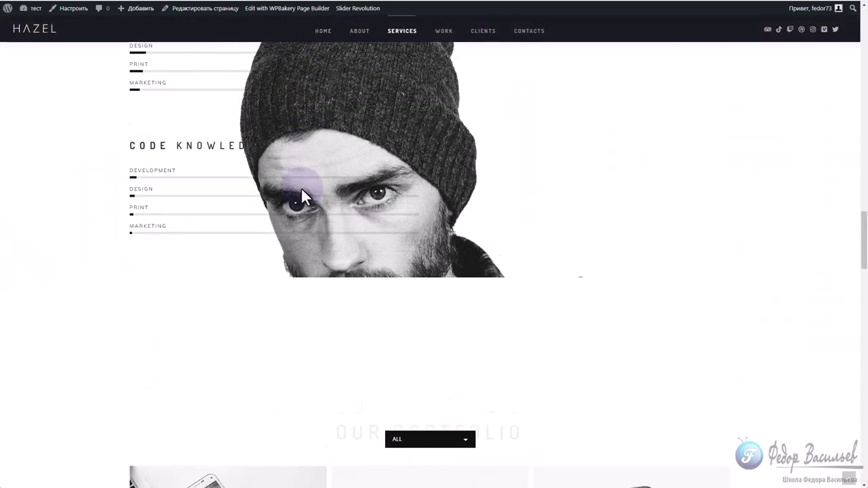
{"action": "scroll", "coordinate": [301, 188], "scroll_direction": "up", "scroll_amount": 8}
{"action": "scroll", "coordinate": [302, 189], "scroll_direction": "down", "scroll_amount": 15}
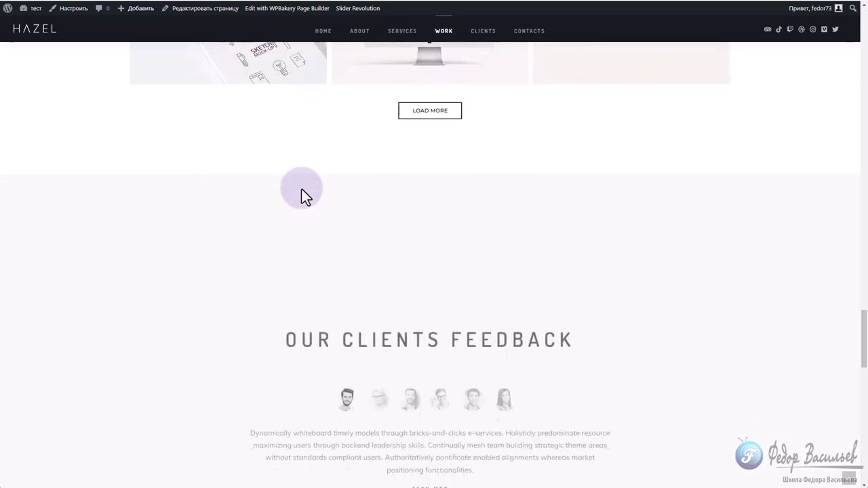
{"action": "scroll", "coordinate": [302, 189], "scroll_direction": "down", "scroll_amount": 4}
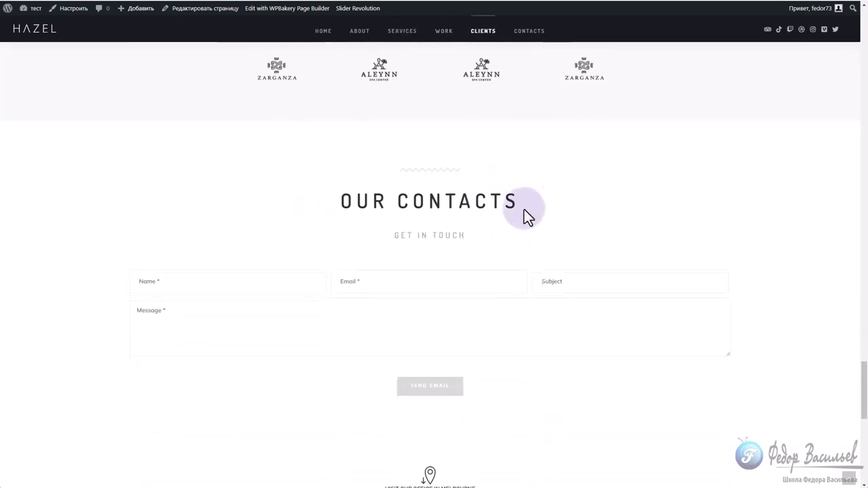
{"action": "scroll", "coordinate": [296, 169], "scroll_direction": "down", "scroll_amount": 8}
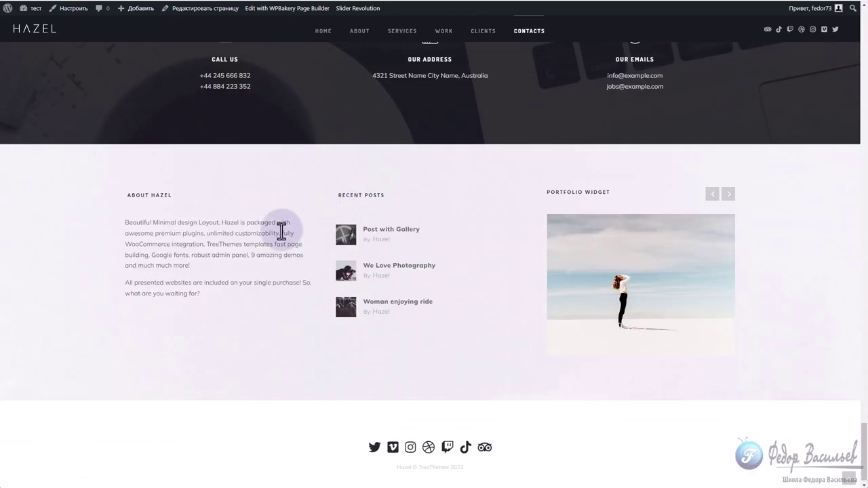
{"action": "scroll", "coordinate": [263, 250], "scroll_direction": "up", "scroll_amount": 20}
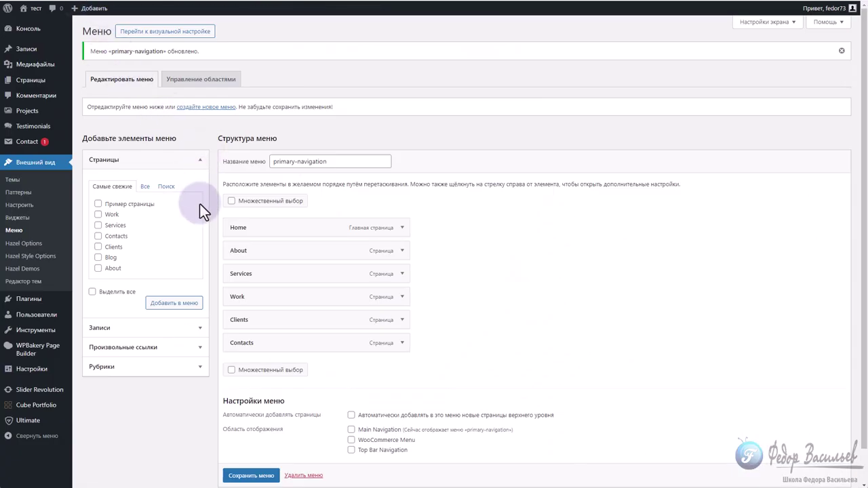
Open the dashboard home and look over the admin menu's sections, such as Slider Revolution
{"action": "left_click", "coordinate": [38, 30]}
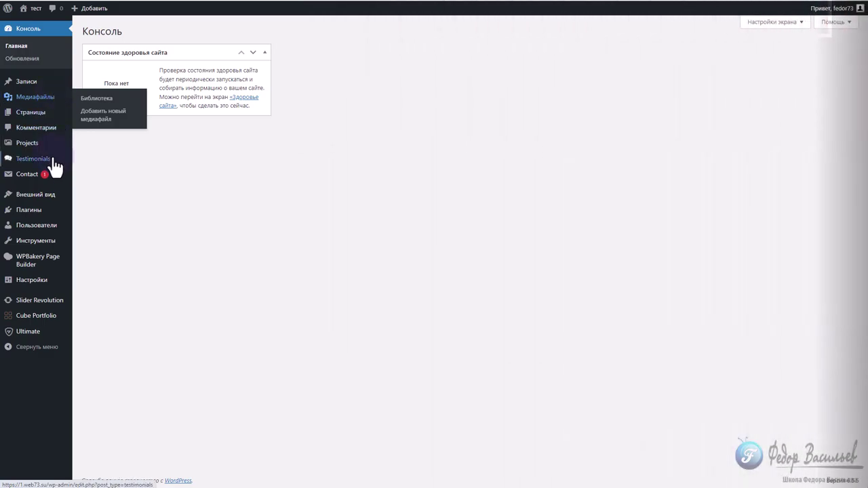
{"action": "mouse_move", "coordinate": [25, 152]}
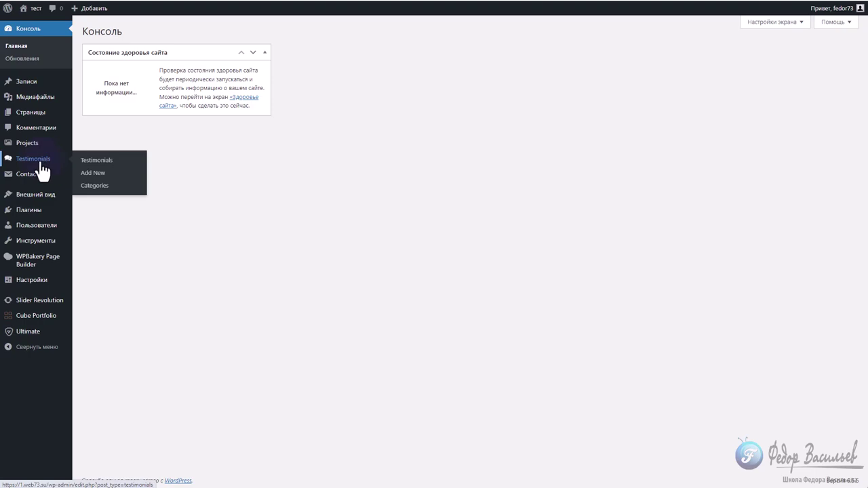
{"action": "mouse_move", "coordinate": [28, 184]}
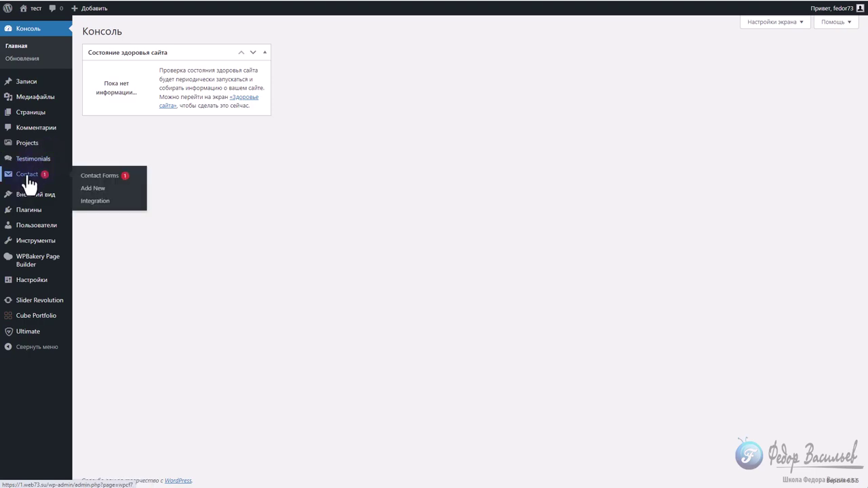
{"action": "mouse_move", "coordinate": [48, 270]}
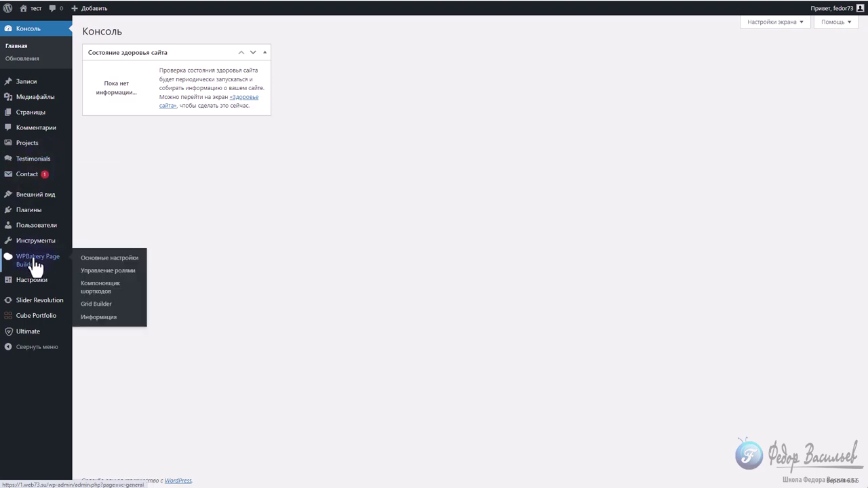
{"action": "mouse_move", "coordinate": [46, 306]}
{"action": "mouse_move", "coordinate": [32, 324]}
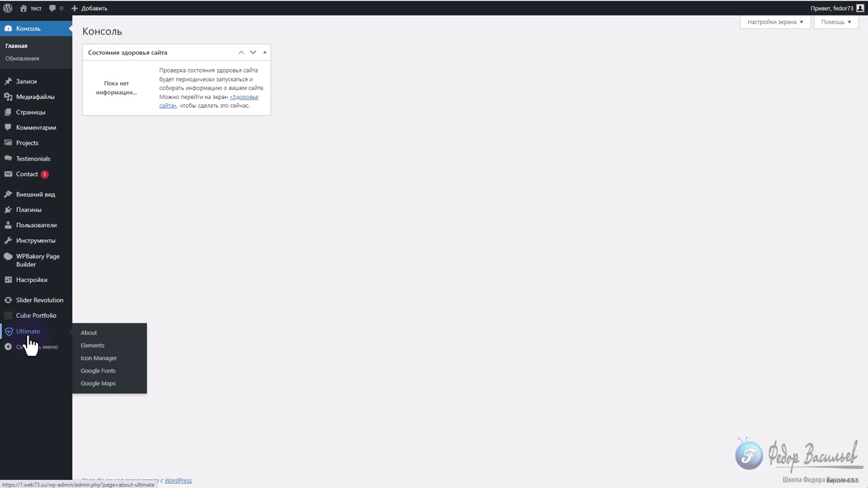
Filter the installed plugins to active ones and deactivate Contact Form 7
{"action": "left_click", "coordinate": [25, 210]}
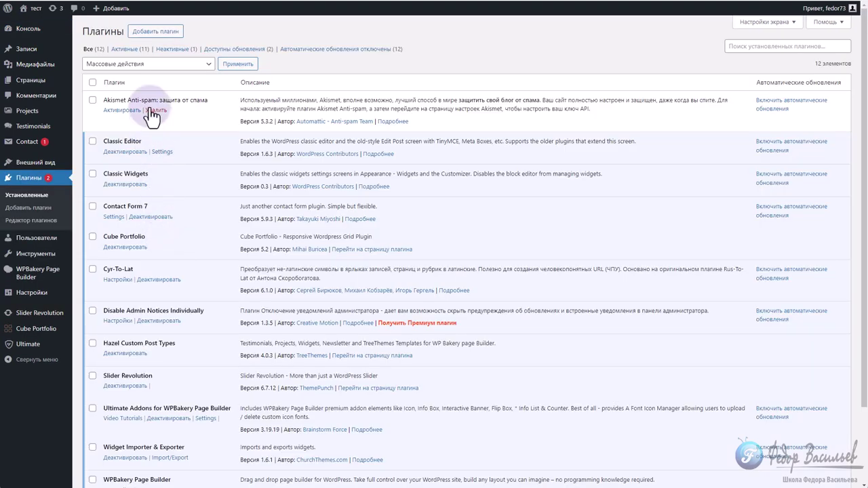
{"action": "left_click", "coordinate": [126, 49]}
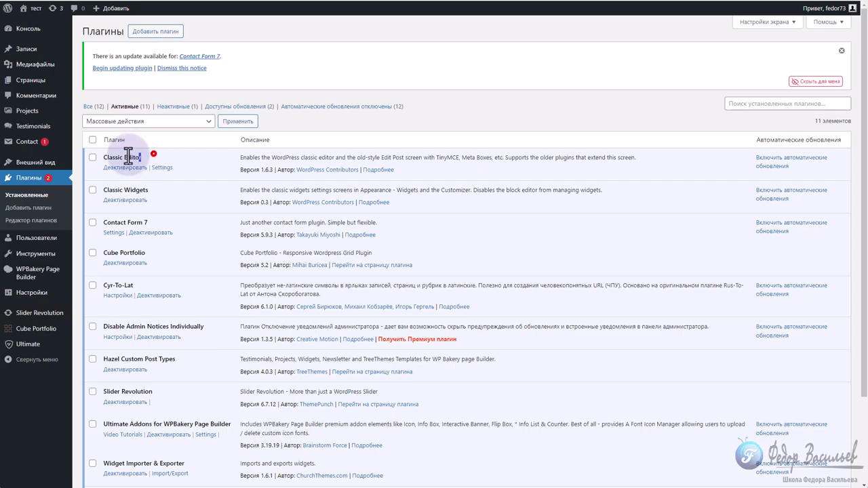
{"action": "left_click_drag", "start_coordinate": [119, 191], "coordinate": [179, 197]}
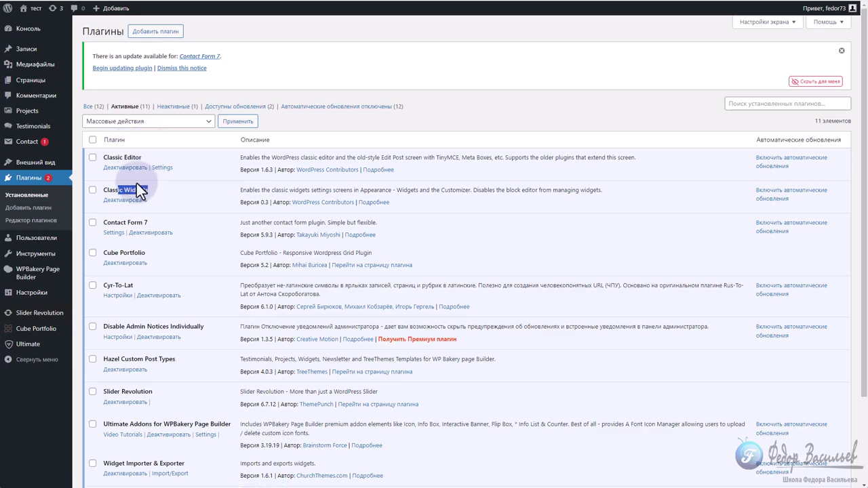
{"action": "left_click_drag", "start_coordinate": [147, 222], "coordinate": [110, 222]}
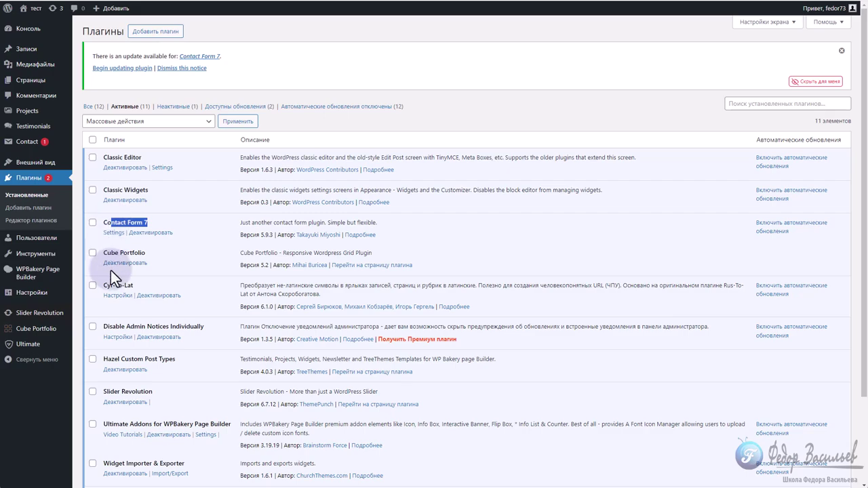
{"action": "left_click_drag", "start_coordinate": [157, 252], "coordinate": [101, 253]}
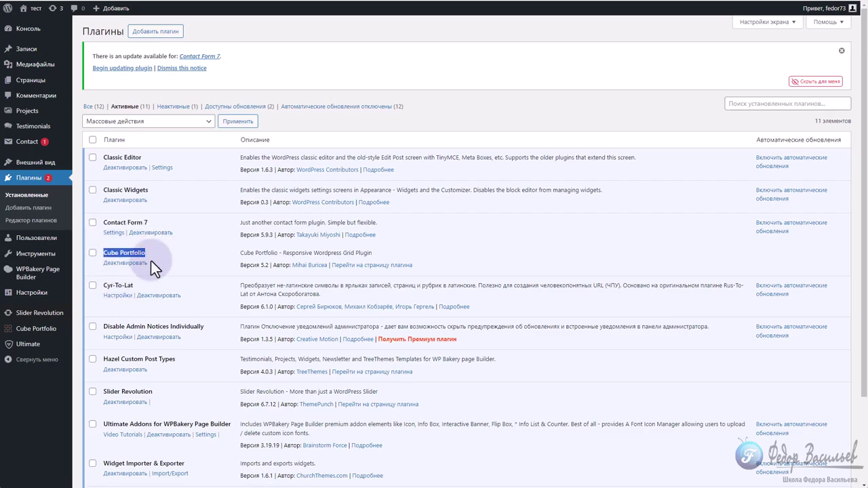
{"action": "left_click_drag", "start_coordinate": [159, 219], "coordinate": [111, 221]}
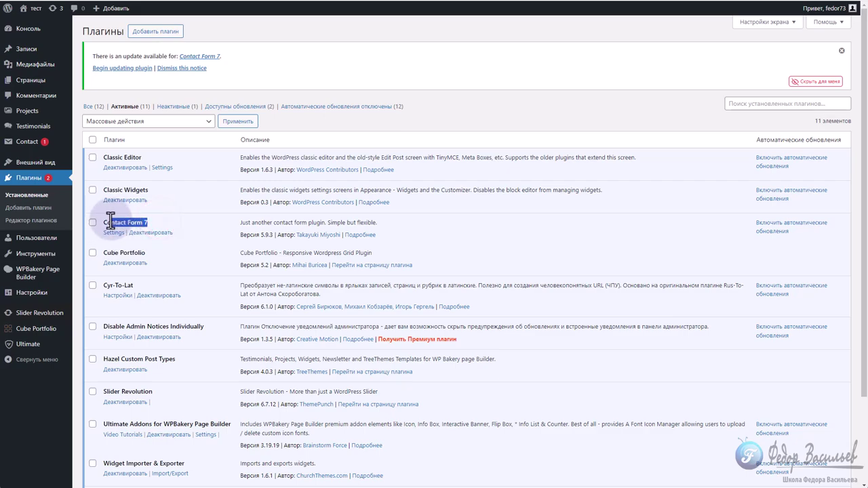
{"action": "left_click", "coordinate": [139, 232]}
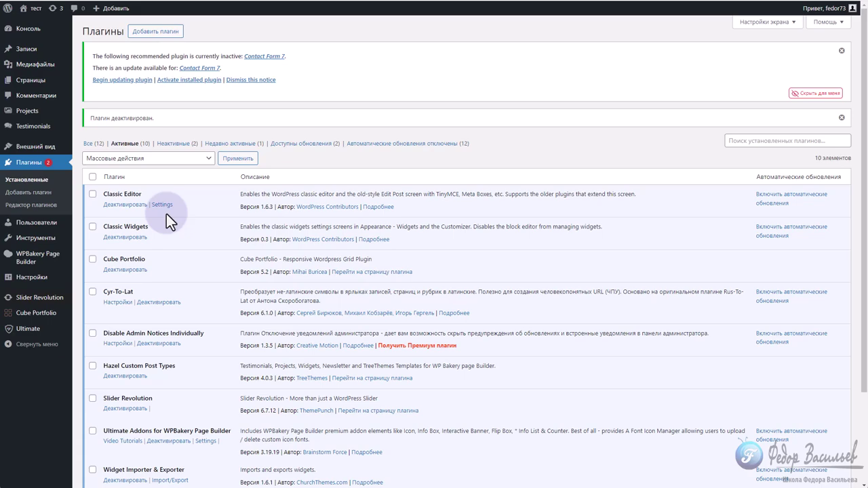
Review the active plugins: Cyr-To-Lat, Disable Admin Notices Individually, Hazel Custom Post Types and Slider Revolution
{"action": "left_click_drag", "start_coordinate": [200, 140], "coordinate": [155, 142]}
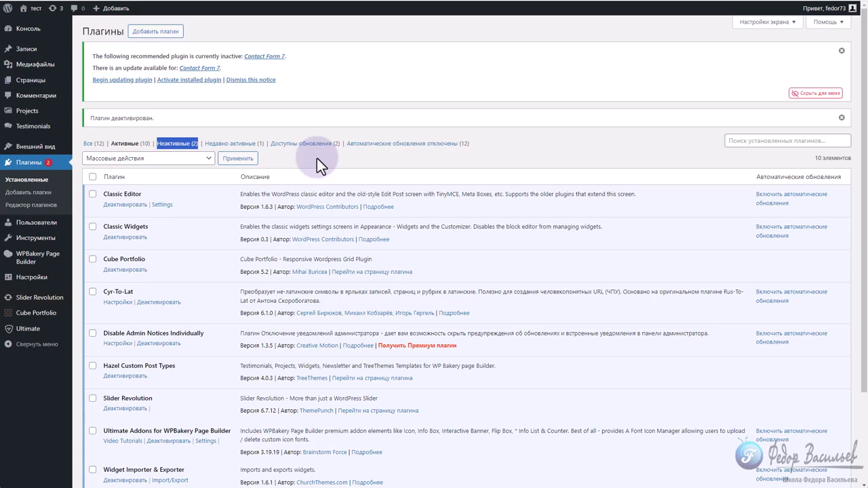
{"action": "left_click", "coordinate": [317, 158]}
{"action": "left_click_drag", "start_coordinate": [135, 291], "coordinate": [101, 293]}
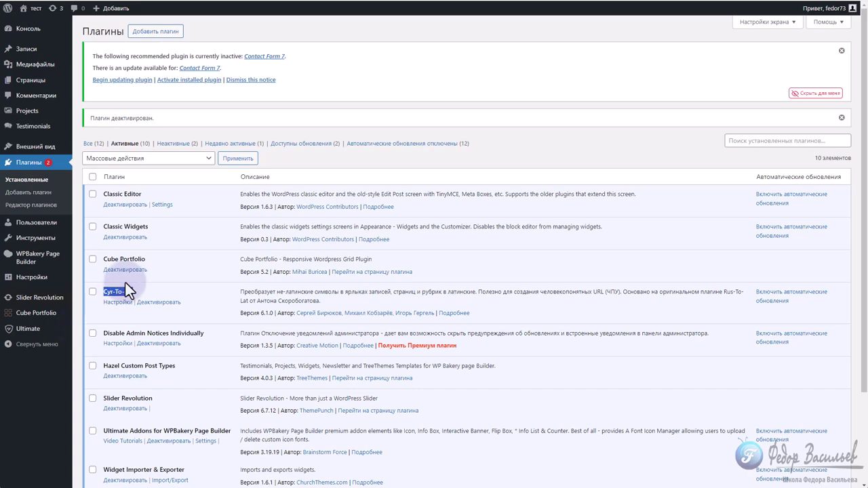
{"action": "scroll", "coordinate": [201, 253], "scroll_direction": "down", "scroll_amount": 3}
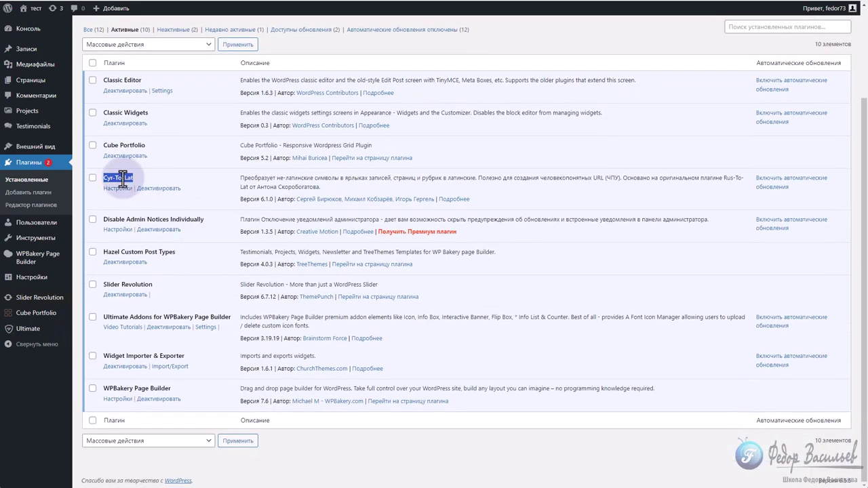
{"action": "left_click_drag", "start_coordinate": [114, 225], "coordinate": [99, 221]}
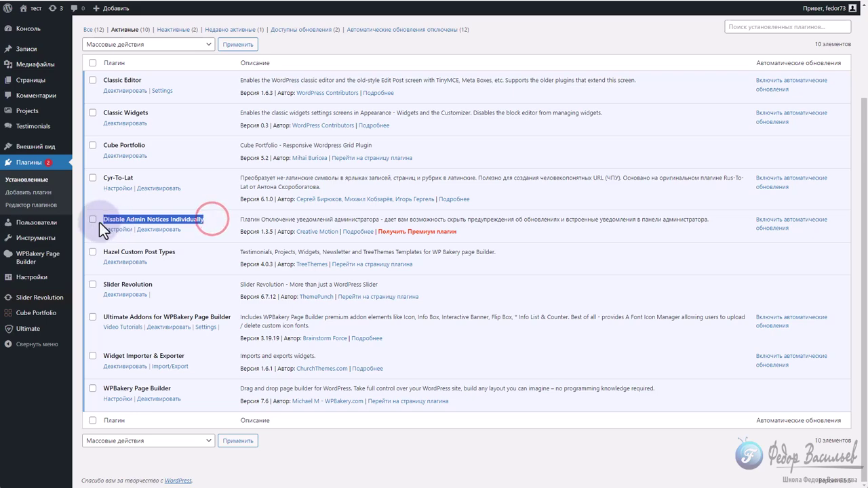
{"action": "left_click_drag", "start_coordinate": [176, 252], "coordinate": [100, 250]}
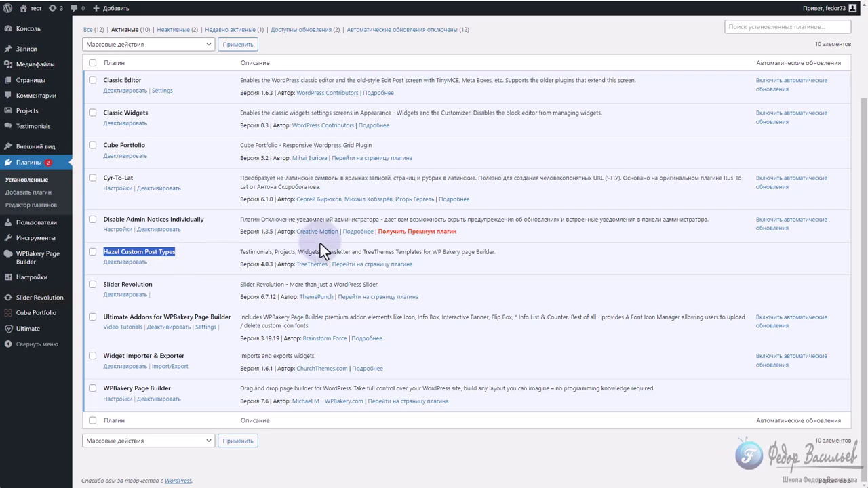
{"action": "left_click_drag", "start_coordinate": [167, 284], "coordinate": [114, 284]}
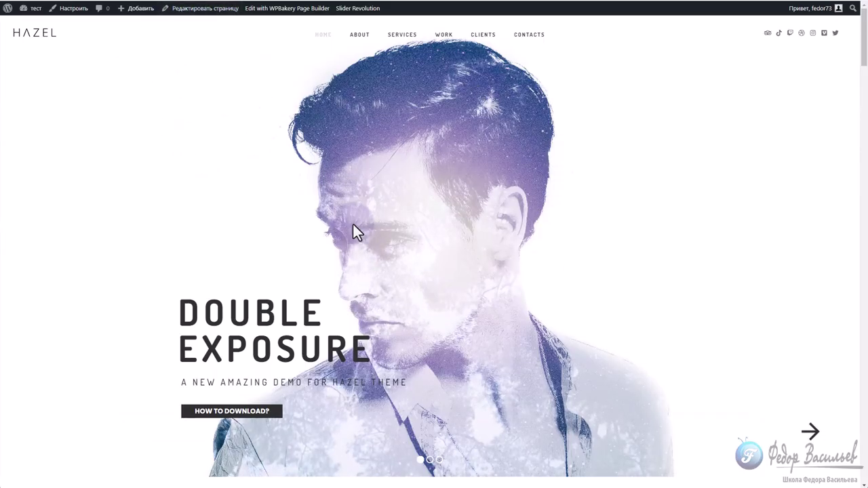
{"action": "scroll", "coordinate": [352, 227], "scroll_direction": "down", "scroll_amount": 2}
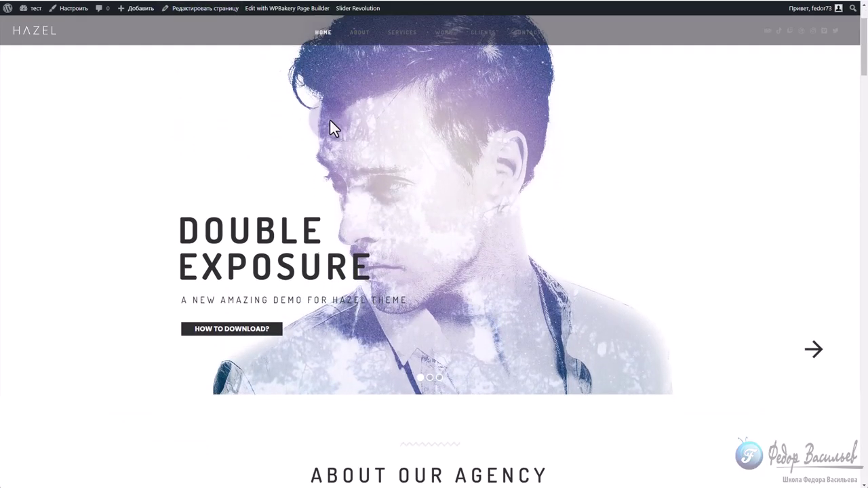
{"action": "scroll", "coordinate": [719, 458], "scroll_direction": "up", "scroll_amount": 2}
Check the WPBakery-related plugins and deactivate Widget Importer & Exporter
{"action": "left_click", "coordinate": [813, 424]}
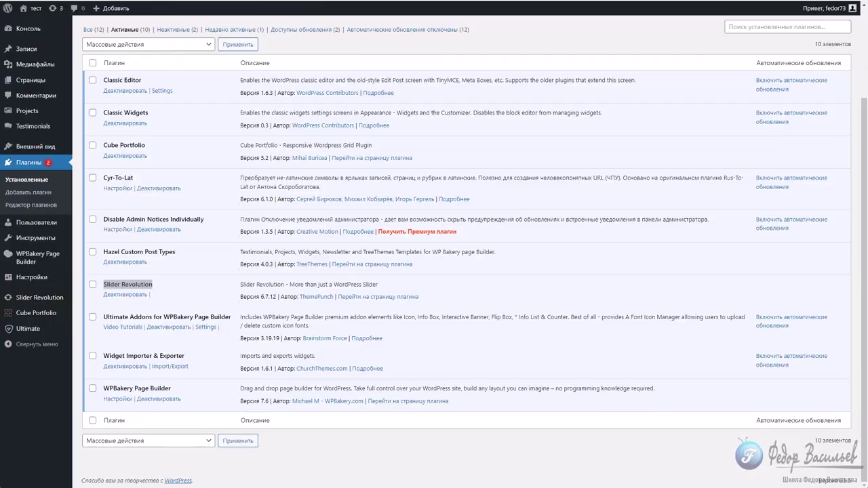
{"action": "left_click_drag", "start_coordinate": [232, 320], "coordinate": [122, 319]}
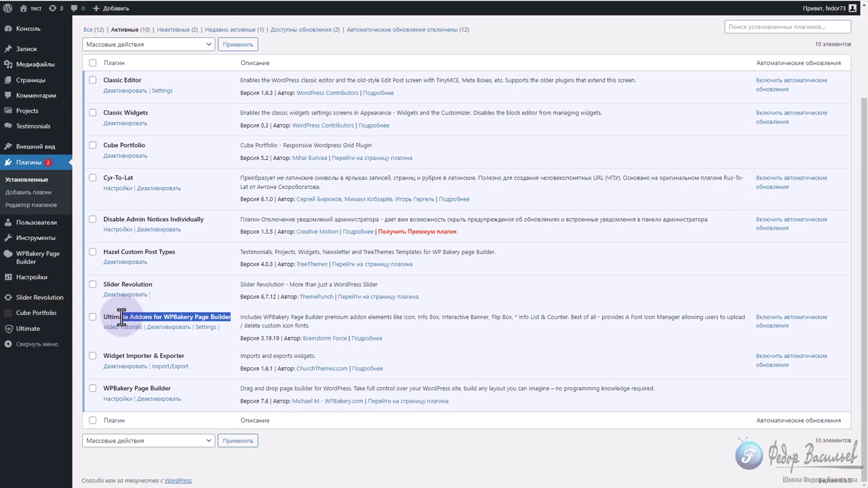
{"action": "left_click_drag", "start_coordinate": [187, 388], "coordinate": [97, 400]}
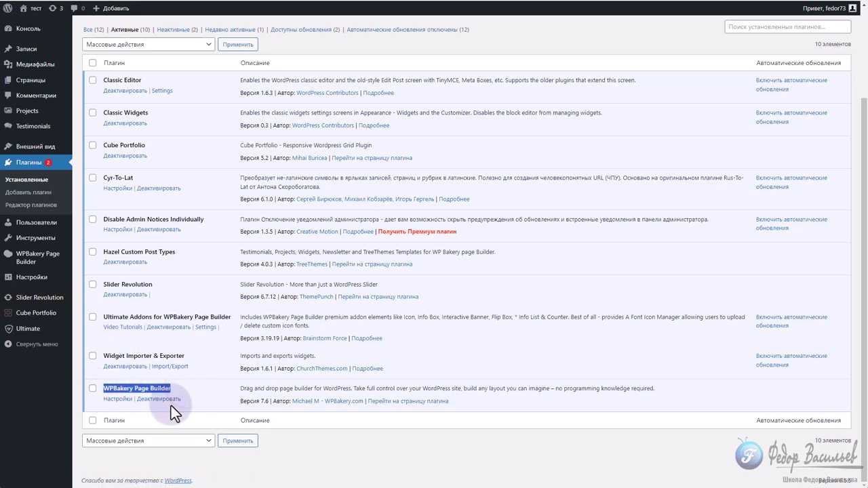
{"action": "left_click_drag", "start_coordinate": [187, 356], "coordinate": [91, 362]}
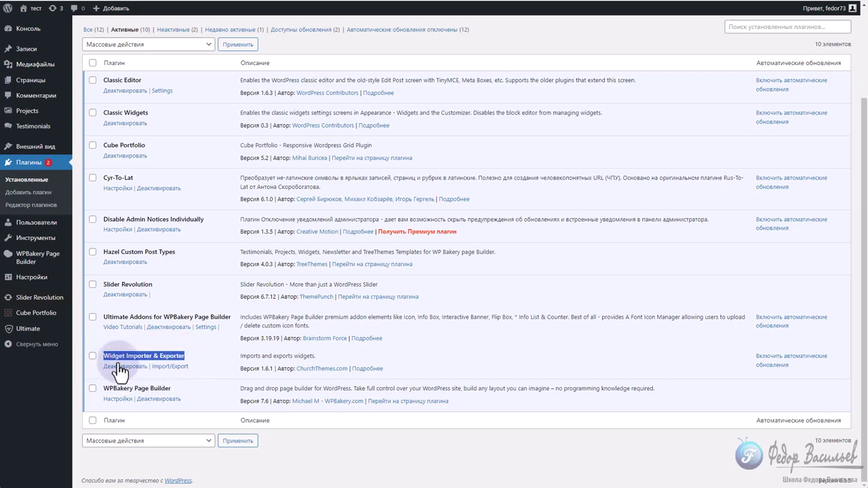
{"action": "left_click", "coordinate": [199, 356]}
{"action": "left_click", "coordinate": [124, 366]}
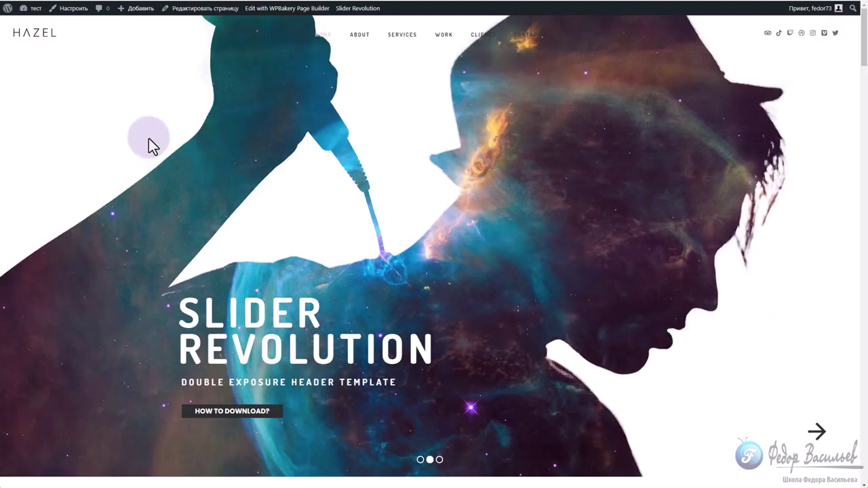
Scroll through the live Hazel homepage sections down to Our Clients Feedback
{"action": "scroll", "coordinate": [263, 166], "scroll_direction": "down", "scroll_amount": 5}
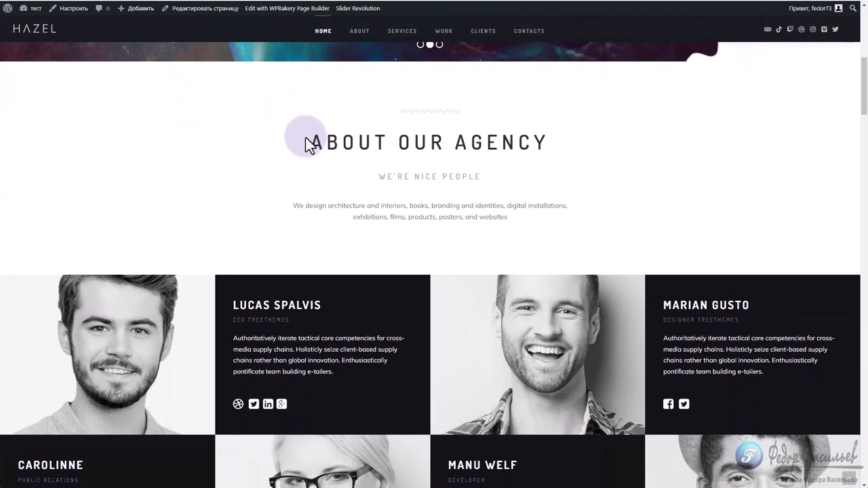
{"action": "left_click_drag", "start_coordinate": [304, 137], "coordinate": [443, 212]}
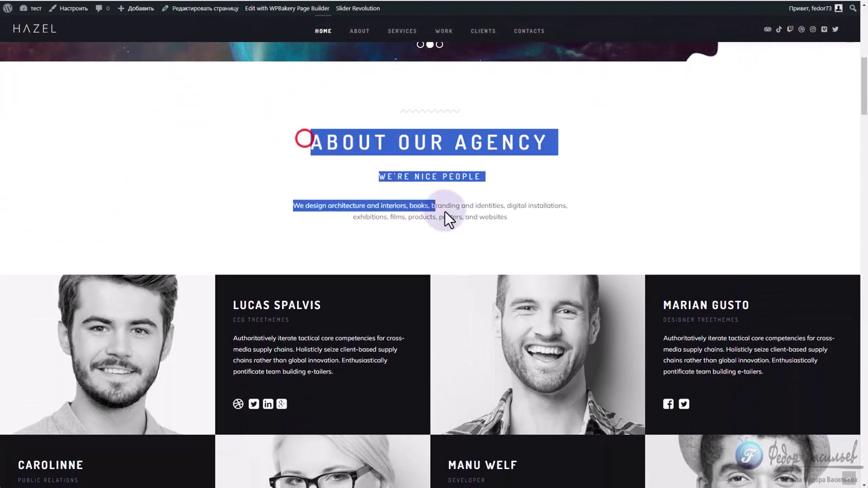
{"action": "scroll", "coordinate": [277, 93], "scroll_direction": "down", "scroll_amount": 4}
{"action": "left_click_drag", "start_coordinate": [247, 77], "coordinate": [581, 304]}
{"action": "scroll", "coordinate": [310, 136], "scroll_direction": "down", "scroll_amount": 6}
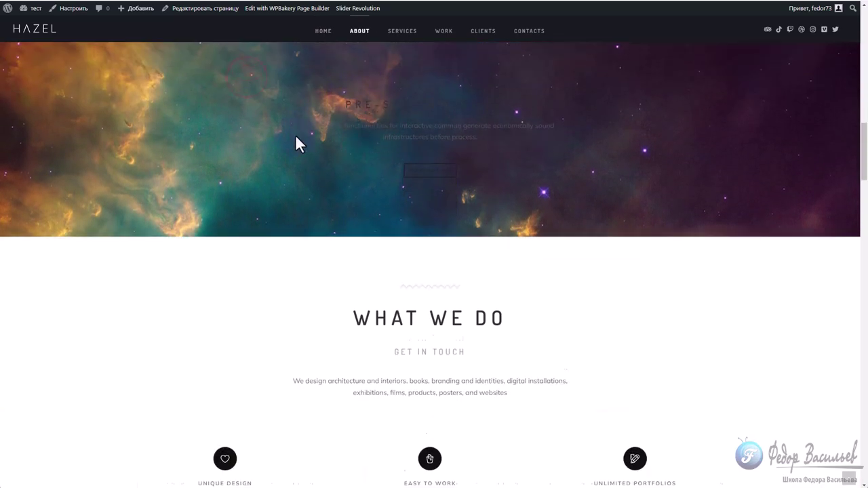
{"action": "scroll", "coordinate": [258, 151], "scroll_direction": "up", "scroll_amount": 3}
{"action": "left_click_drag", "start_coordinate": [293, 117], "coordinate": [528, 219]}
{"action": "scroll", "coordinate": [475, 183], "scroll_direction": "down", "scroll_amount": 5}
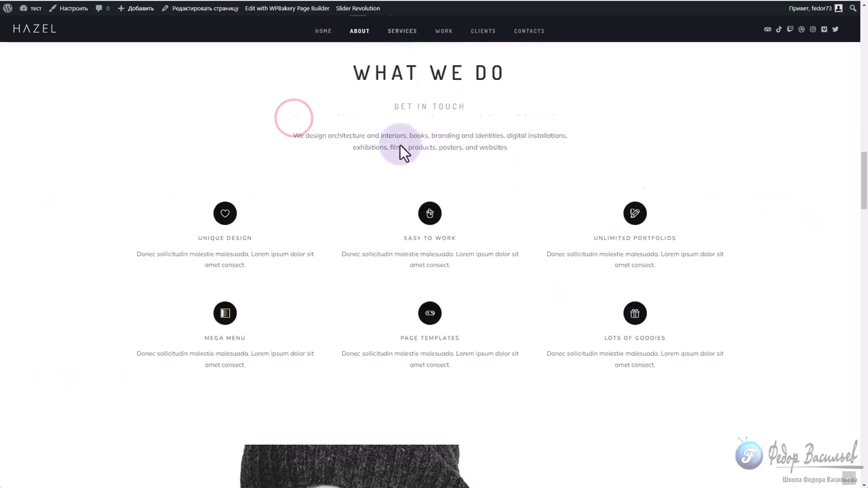
{"action": "scroll", "coordinate": [339, 136], "scroll_direction": "up", "scroll_amount": 1}
{"action": "left_click_drag", "start_coordinate": [320, 81], "coordinate": [536, 330]}
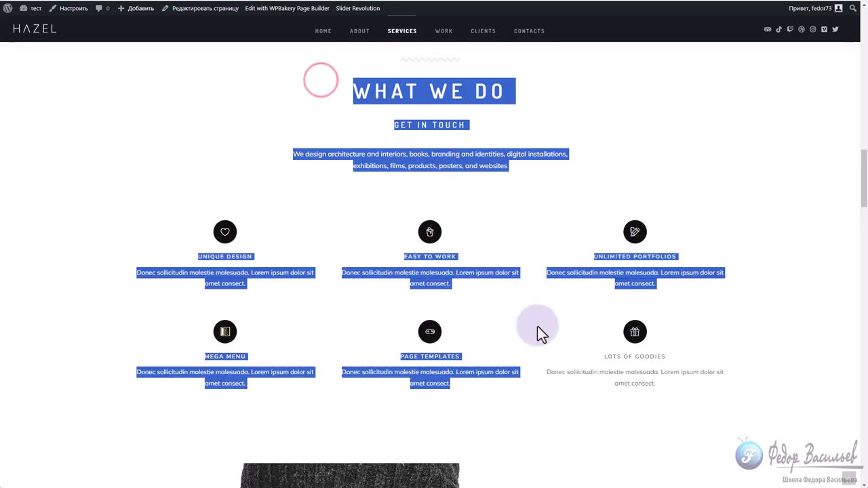
{"action": "scroll", "coordinate": [321, 150], "scroll_direction": "down", "scroll_amount": 2}
{"action": "scroll", "coordinate": [159, 191], "scroll_direction": "down", "scroll_amount": 4}
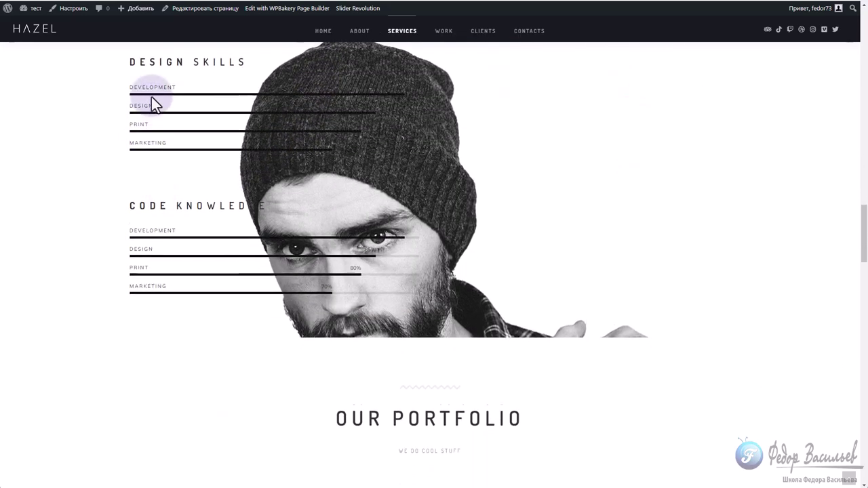
{"action": "scroll", "coordinate": [152, 96], "scroll_direction": "down", "scroll_amount": 5}
{"action": "scroll", "coordinate": [279, 77], "scroll_direction": "up", "scroll_amount": 2}
{"action": "left_click_drag", "start_coordinate": [314, 174], "coordinate": [488, 238]}
{"action": "scroll", "coordinate": [453, 173], "scroll_direction": "down", "scroll_amount": 6}
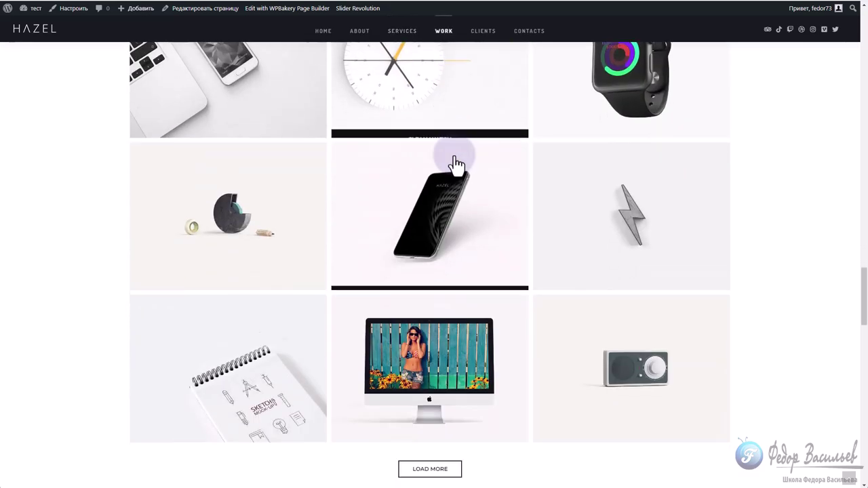
{"action": "scroll", "coordinate": [453, 162], "scroll_direction": "down", "scroll_amount": 5}
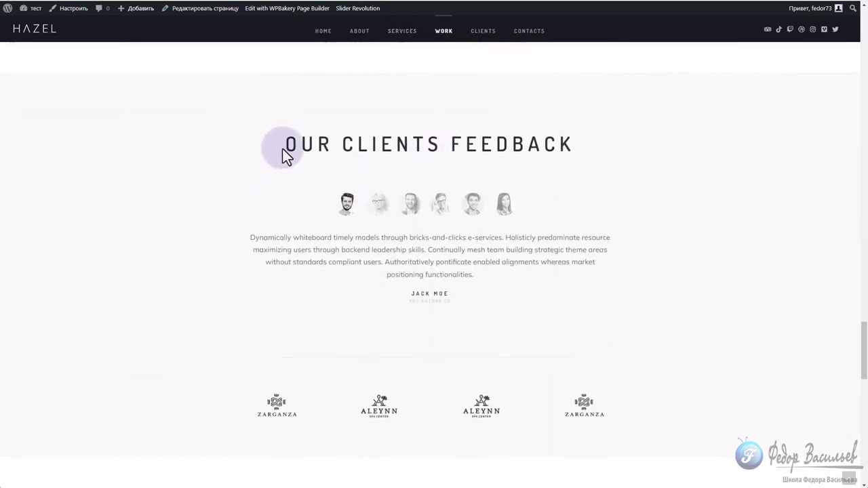
{"action": "left_click_drag", "start_coordinate": [287, 139], "coordinate": [504, 291]}
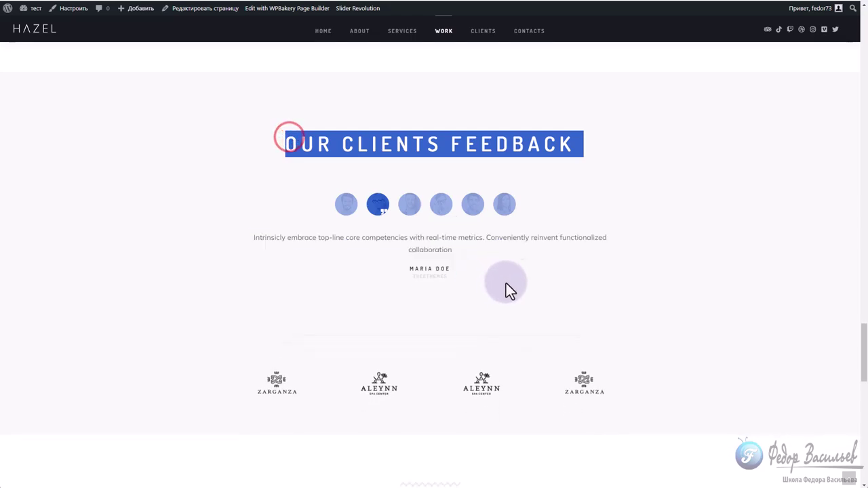
{"action": "left_click", "coordinate": [722, 220]}
{"action": "scroll", "coordinate": [382, 180], "scroll_direction": "down", "scroll_amount": 8}
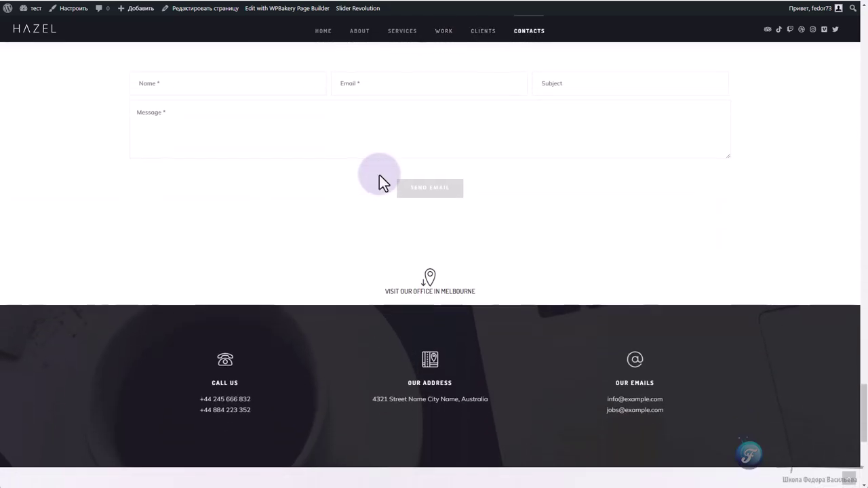
Return to the top and jump to the About Our Agency and What We Do sections
{"action": "key", "text": "Home"}
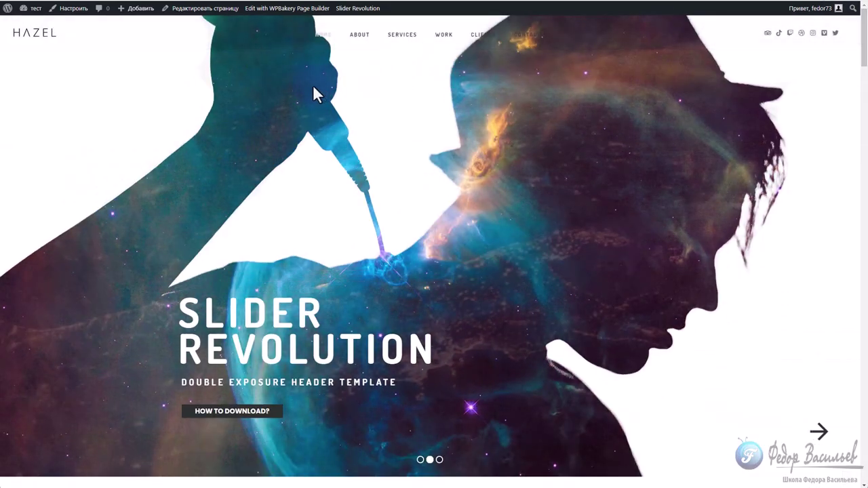
{"action": "left_click", "coordinate": [359, 36]}
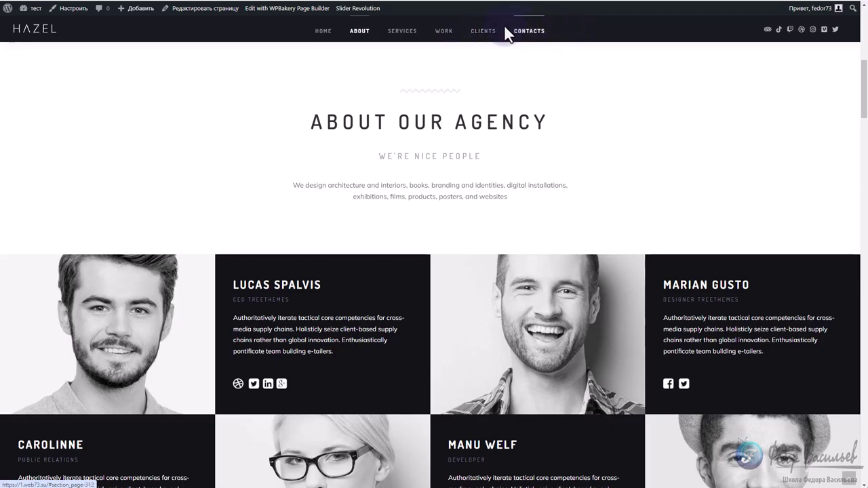
{"action": "left_click", "coordinate": [400, 32]}
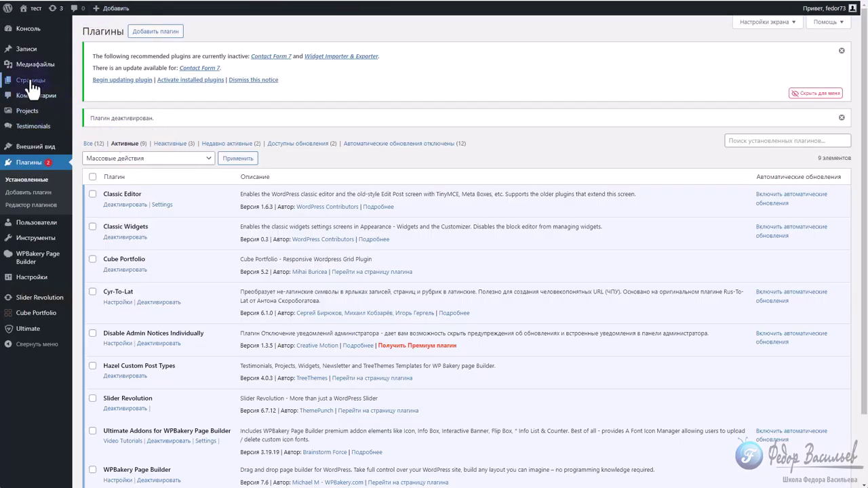
{"action": "left_click", "coordinate": [30, 81]}
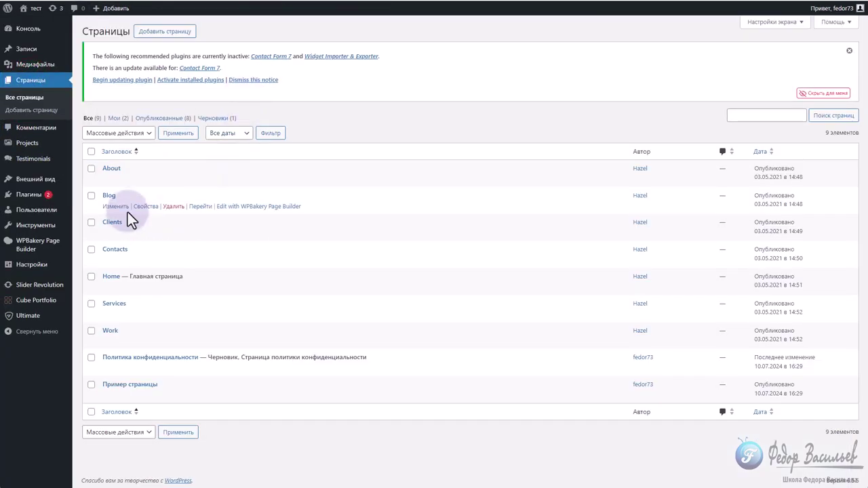
{"action": "left_click_drag", "start_coordinate": [127, 188], "coordinate": [103, 195]}
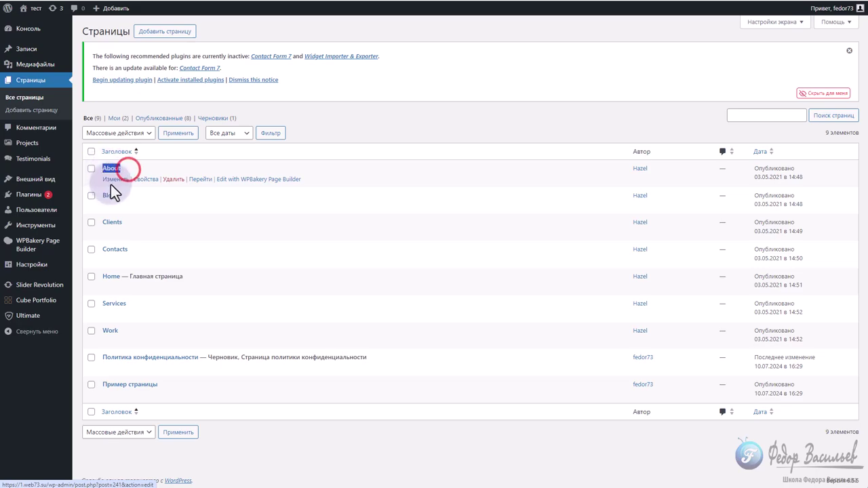
{"action": "left_click_drag", "start_coordinate": [132, 240], "coordinate": [98, 250]}
{"action": "left_click_drag", "start_coordinate": [210, 276], "coordinate": [117, 276]}
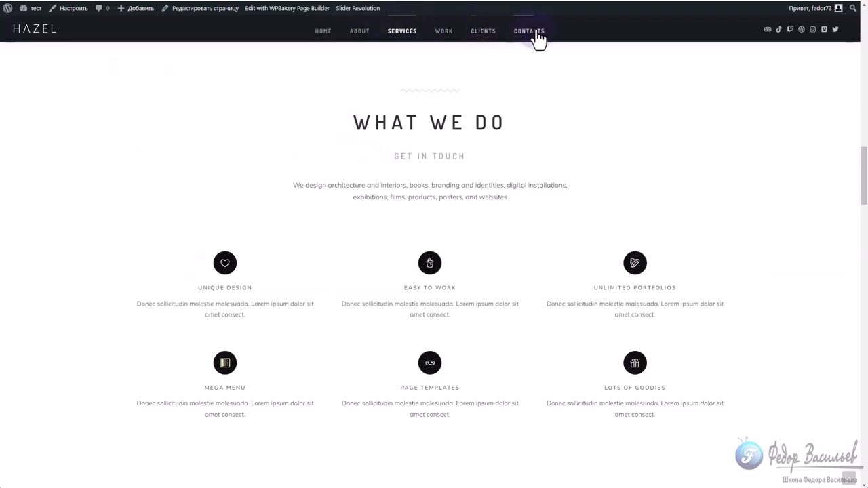
{"action": "scroll", "coordinate": [251, 242], "scroll_direction": "down", "scroll_amount": 8}
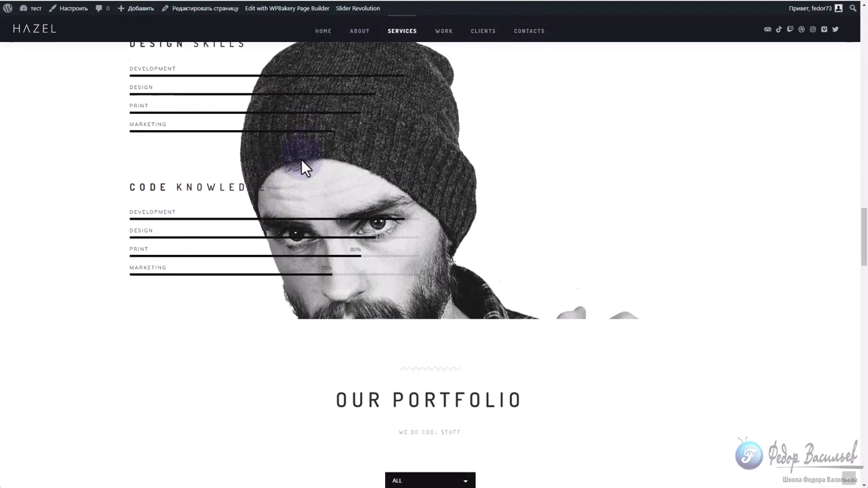
{"action": "scroll", "coordinate": [301, 160], "scroll_direction": "down", "scroll_amount": 4}
{"action": "scroll", "coordinate": [277, 192], "scroll_direction": "up", "scroll_amount": 15}
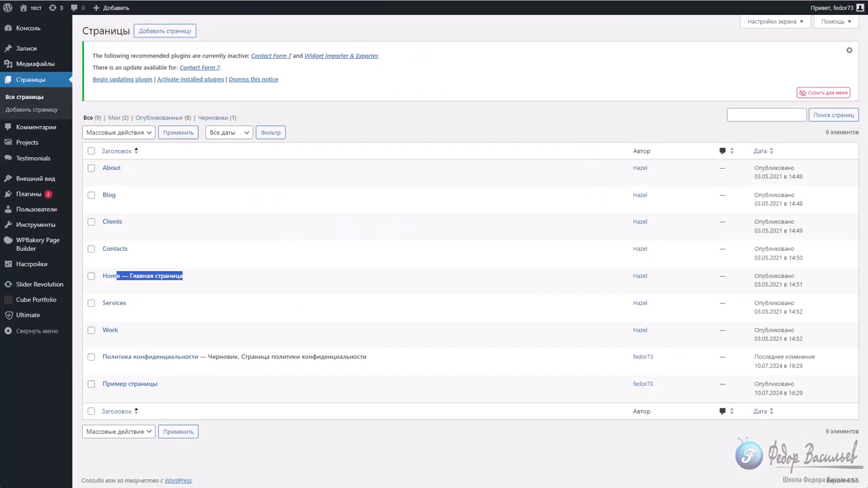
{"action": "mouse_move", "coordinate": [25, 290]}
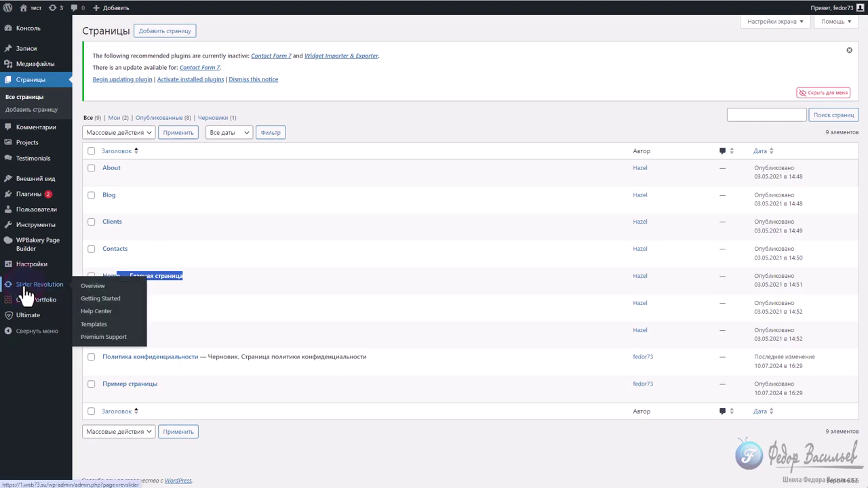
Open the Slider Revolution modules dashboard and dismiss the plugin recommendation notice
{"action": "left_click", "coordinate": [25, 290]}
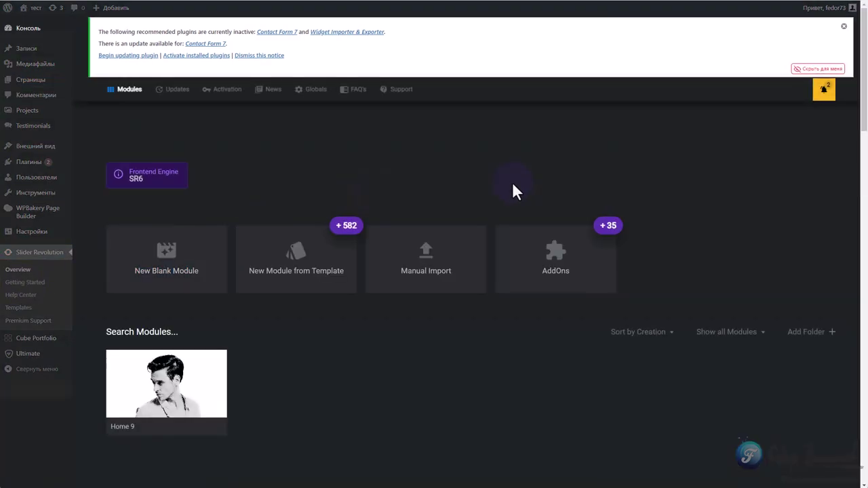
{"action": "left_click", "coordinate": [843, 26]}
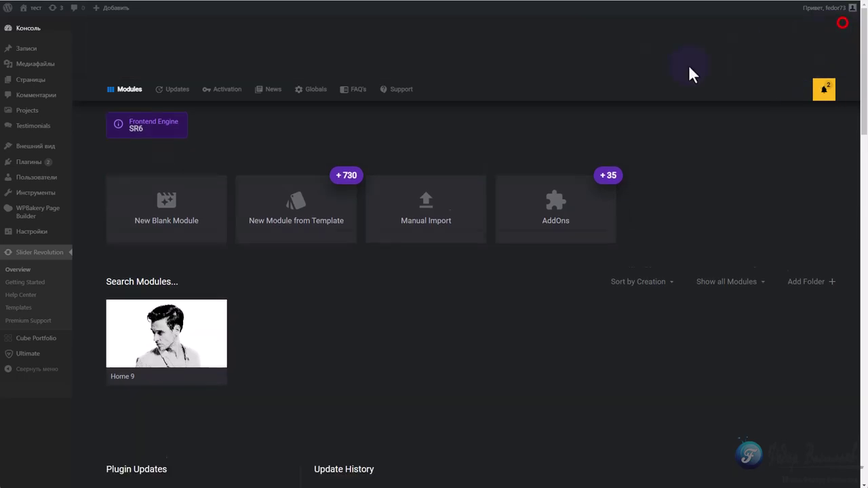
{"action": "scroll", "coordinate": [727, 112], "scroll_direction": "down", "scroll_amount": 2}
{"action": "scroll", "coordinate": [725, 113], "scroll_direction": "up", "scroll_amount": 2}
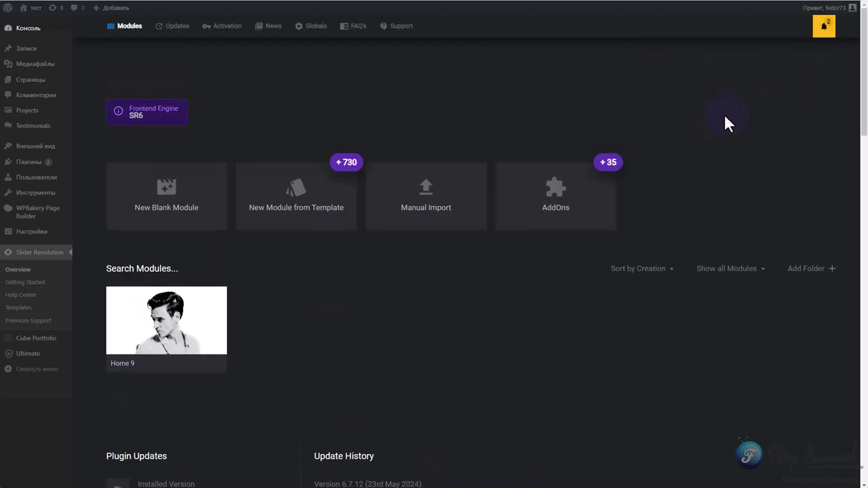
{"action": "mouse_move", "coordinate": [155, 333]}
Open the Home page for editing and inspect its home-9 Slider Revolution element
{"action": "left_click", "coordinate": [44, 85]}
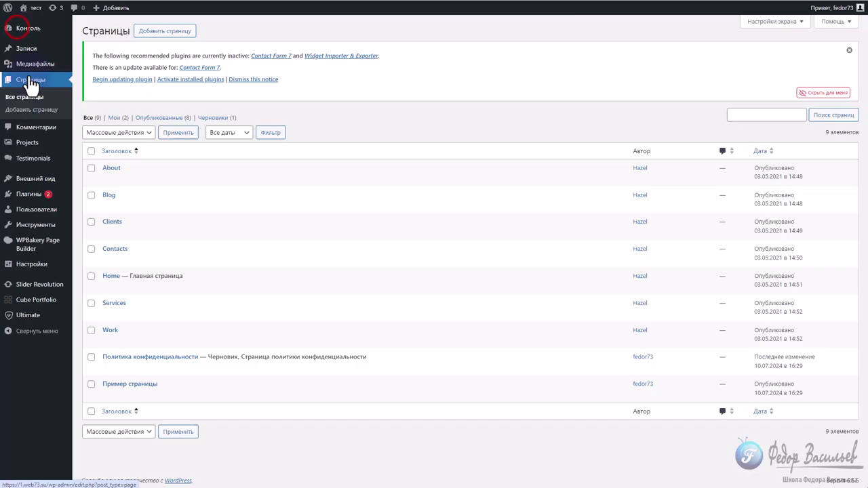
{"action": "mouse_move", "coordinate": [110, 269]}
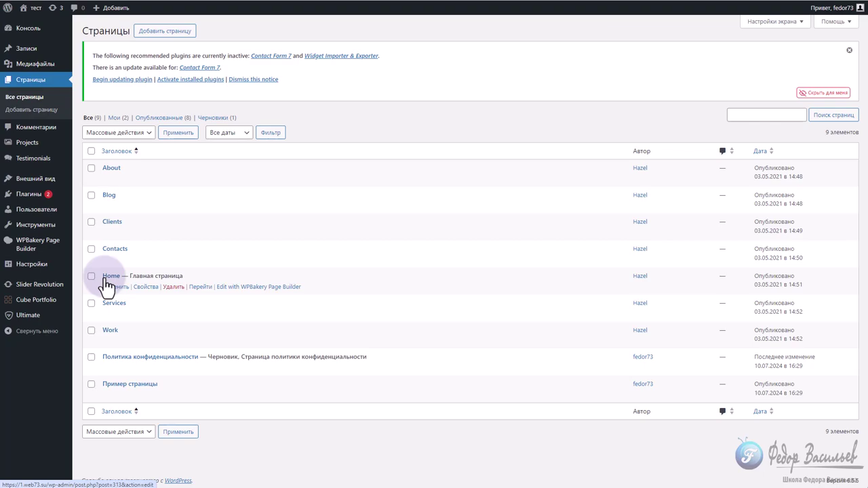
{"action": "left_click", "coordinate": [109, 276]}
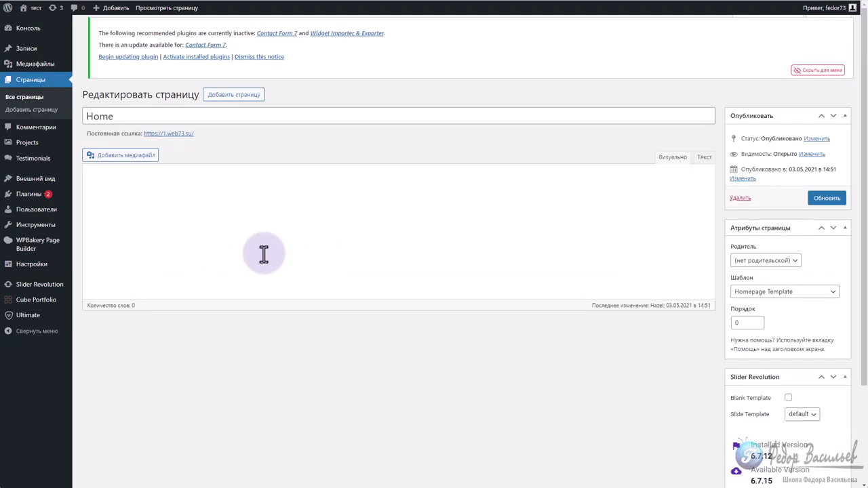
{"action": "scroll", "coordinate": [257, 339], "scroll_direction": "down", "scroll_amount": 3}
{"action": "scroll", "coordinate": [309, 369], "scroll_direction": "up", "scroll_amount": 3}
{"action": "scroll", "coordinate": [298, 339], "scroll_direction": "down", "scroll_amount": 3}
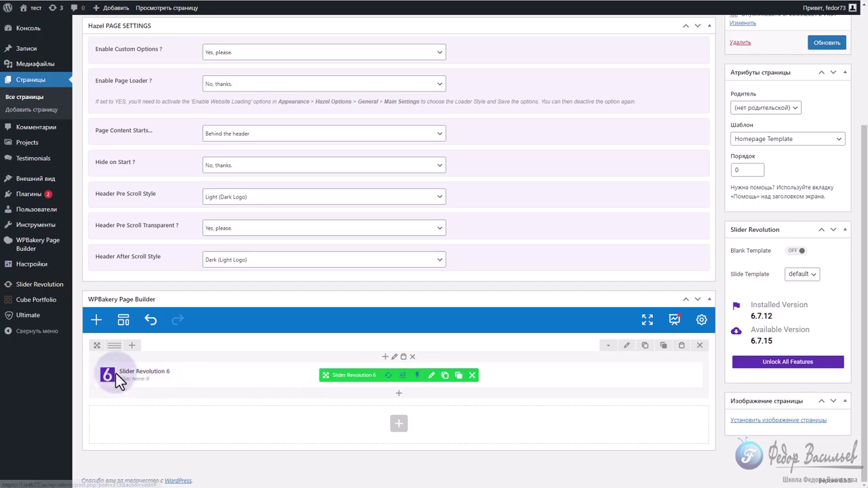
{"action": "left_click", "coordinate": [431, 376]}
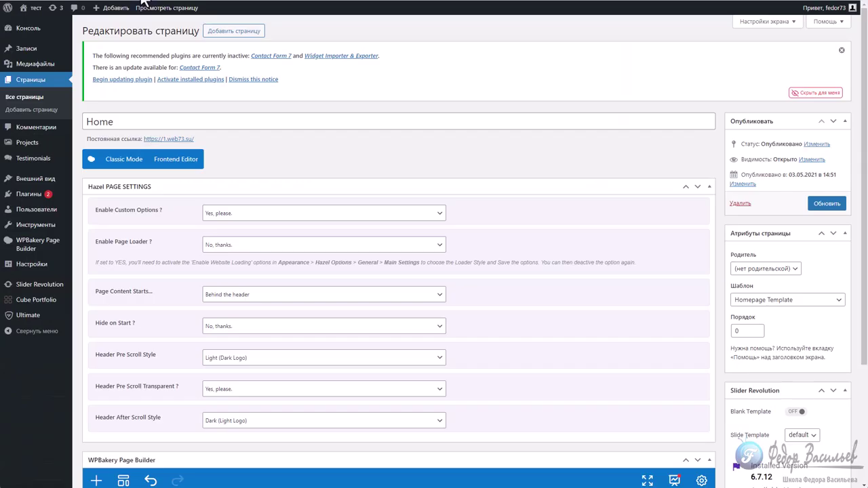
Highlight the About Our Agency heading, subtitle and intro text on the live site
{"action": "mouse_move", "coordinate": [32, 290]}
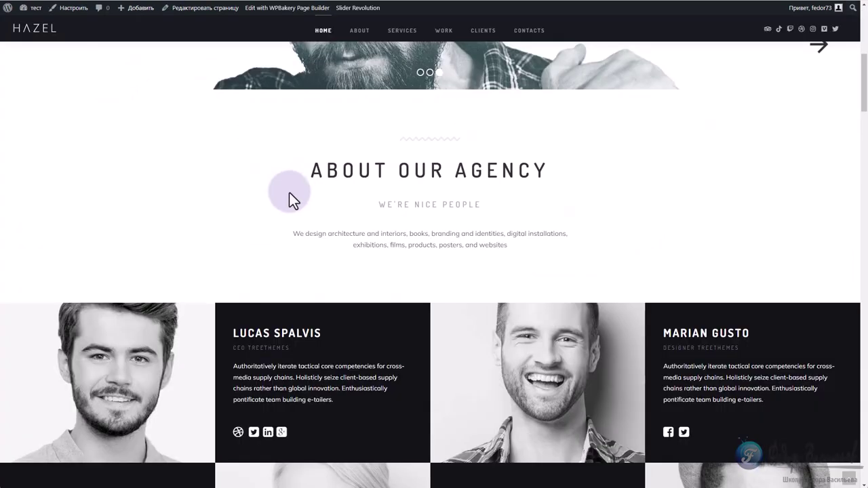
{"action": "left_click_drag", "start_coordinate": [299, 164], "coordinate": [460, 171]}
{"action": "left_click_drag", "start_coordinate": [288, 161], "coordinate": [344, 145]}
{"action": "scroll", "coordinate": [513, 180], "scroll_direction": "down", "scroll_amount": 5}
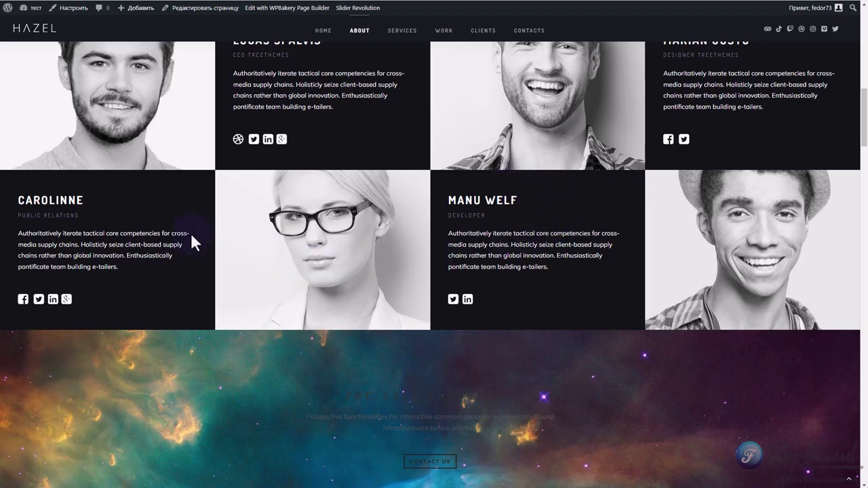
{"action": "scroll", "coordinate": [207, 242], "scroll_direction": "up", "scroll_amount": 2}
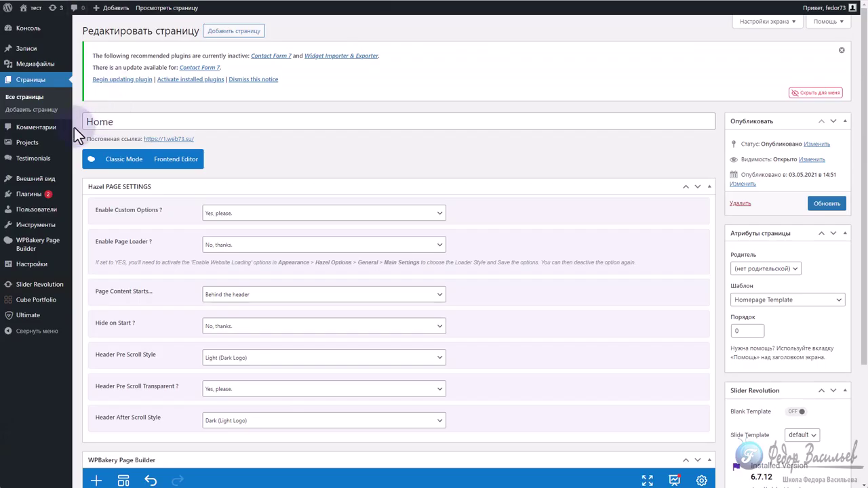
Open the About page for editing and locate the agency heading and intro paragraph
{"action": "left_click", "coordinate": [21, 80]}
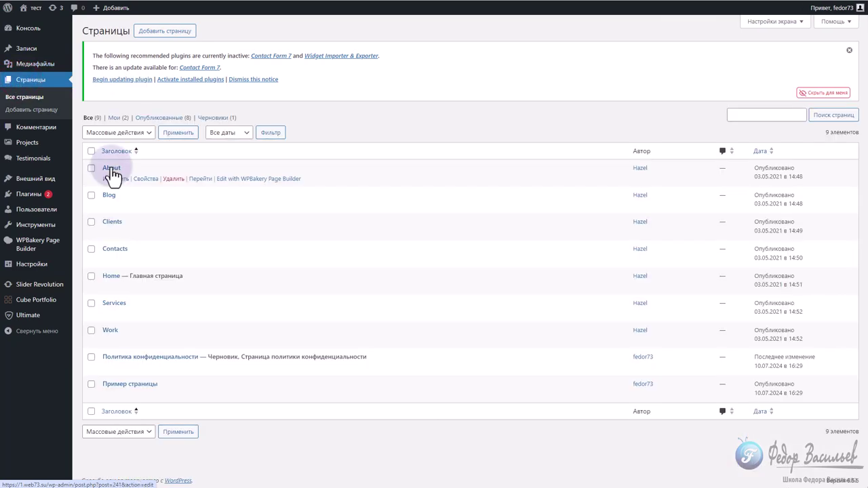
{"action": "left_click", "coordinate": [108, 167]}
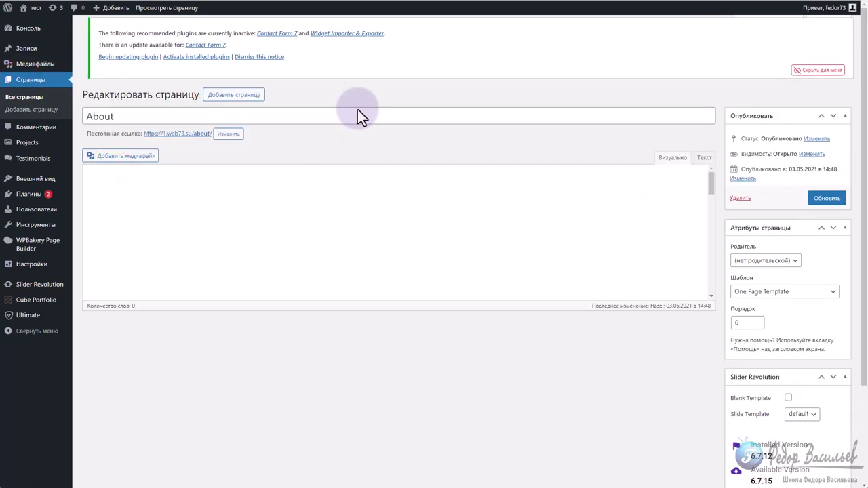
{"action": "scroll", "coordinate": [357, 156], "scroll_direction": "down", "scroll_amount": 2}
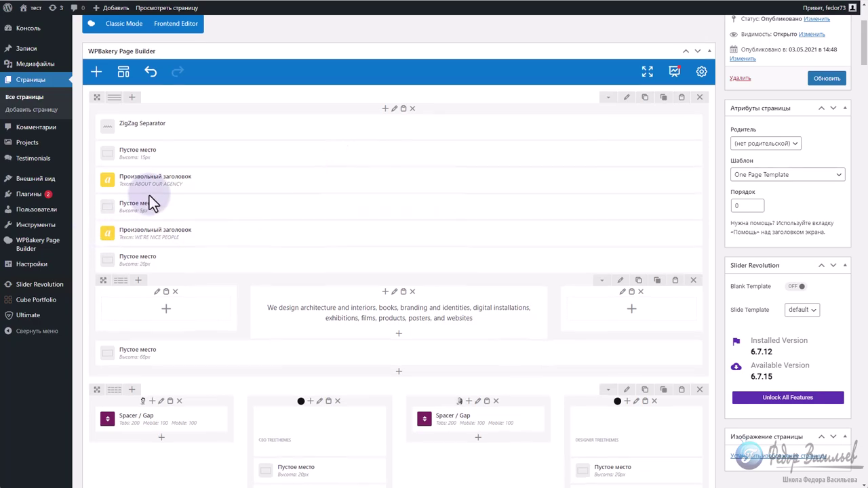
{"action": "scroll", "coordinate": [218, 298], "scroll_direction": "down", "scroll_amount": 2}
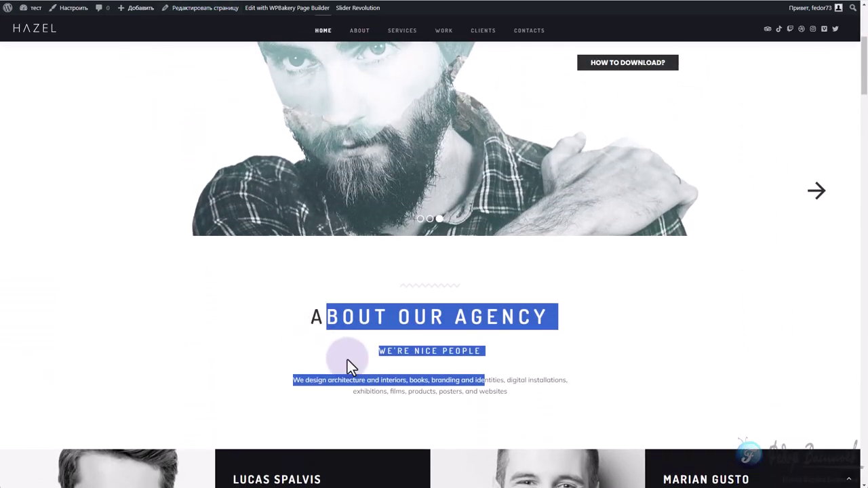
{"action": "left_click", "coordinate": [349, 360]}
{"action": "left_click_drag", "start_coordinate": [304, 314], "coordinate": [477, 394]}
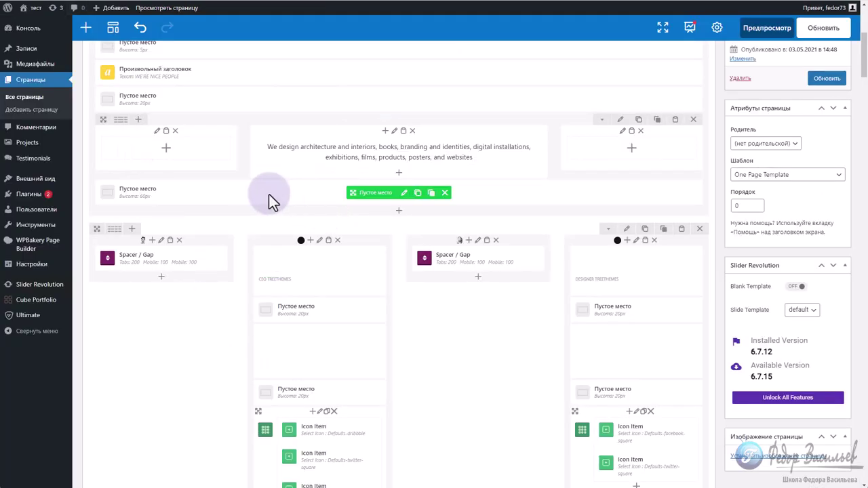
Open the intro text block's settings as a floating window, then close them
{"action": "mouse_move", "coordinate": [285, 238]}
{"action": "left_mouse_down"}
{"action": "mouse_move", "coordinate": [310, 250]}
{"action": "mouse_move", "coordinate": [408, 248]}
{"action": "left_mouse_up"}
{"action": "left_click", "coordinate": [407, 243]}
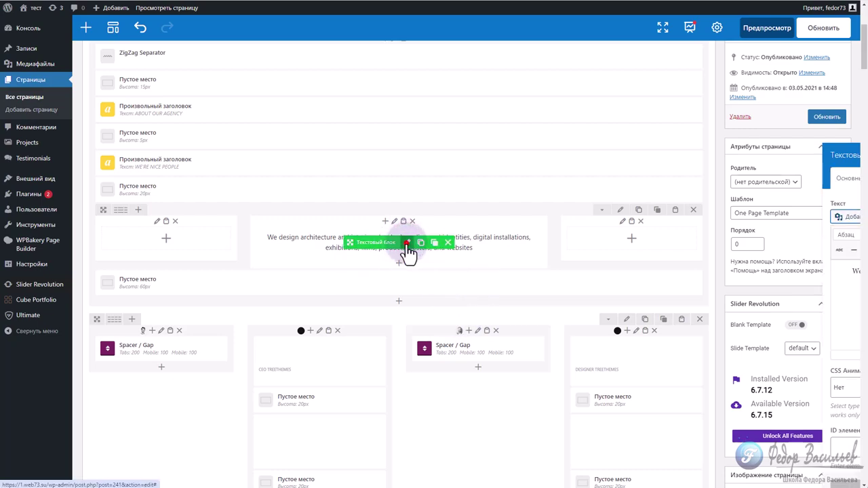
{"action": "left_click_drag", "start_coordinate": [835, 155], "coordinate": [374, 77]}
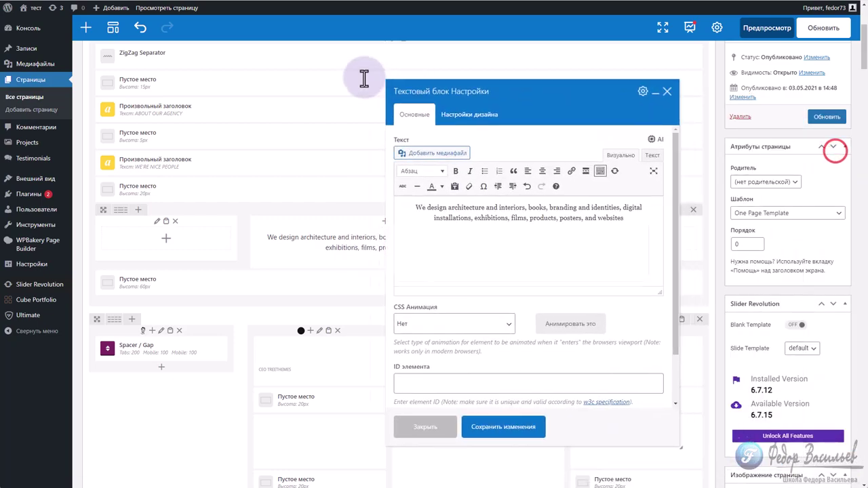
{"action": "left_click", "coordinate": [557, 66]}
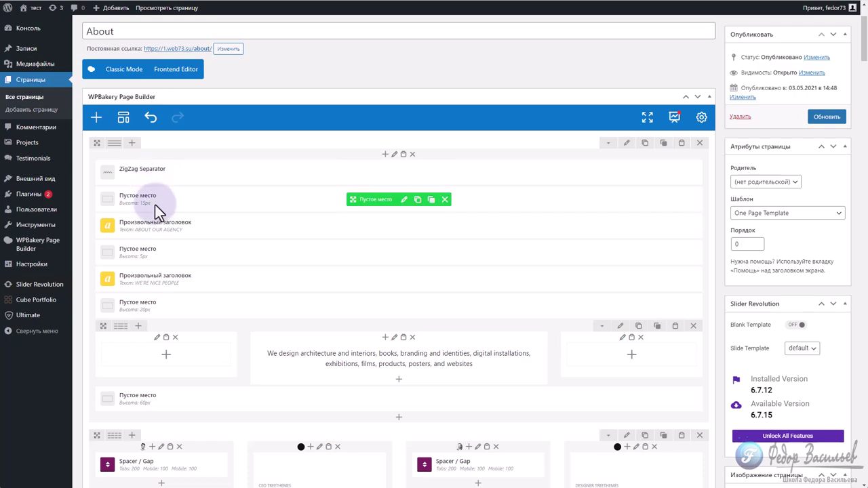
Inspect the first team column's design settings and background photo, then close them
{"action": "scroll", "coordinate": [166, 212], "scroll_direction": "down", "scroll_amount": 4}
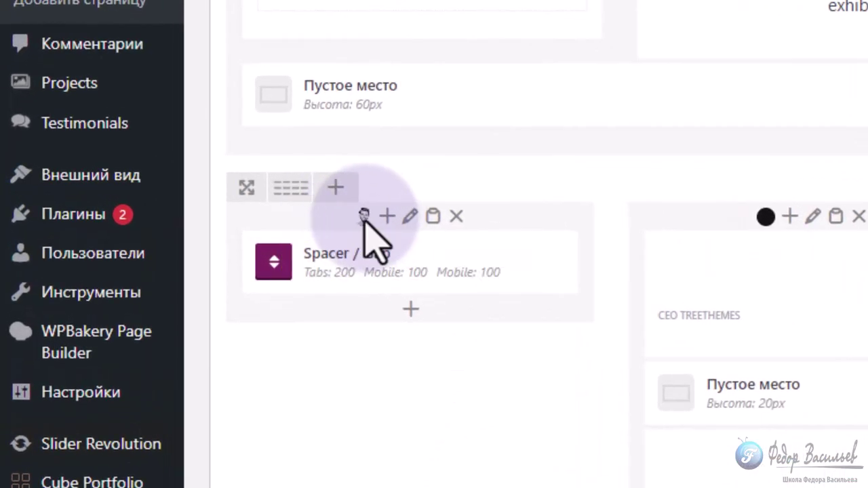
{"action": "left_click", "coordinate": [409, 215]}
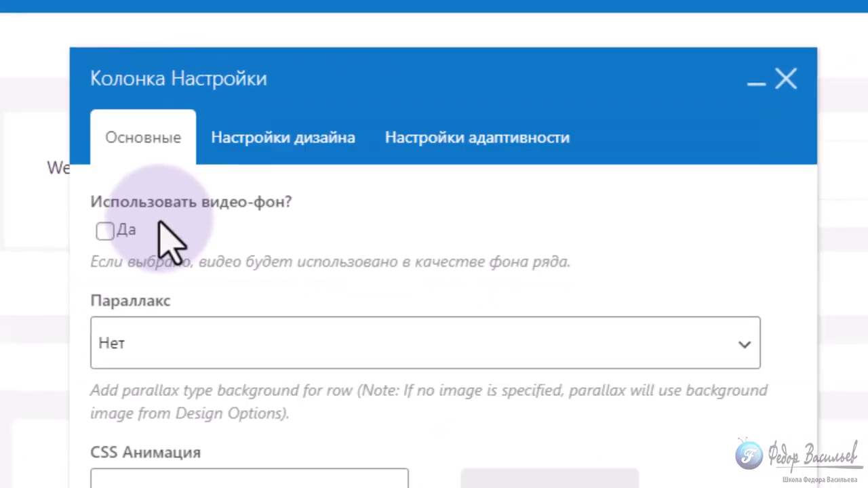
{"action": "left_click", "coordinate": [285, 142]}
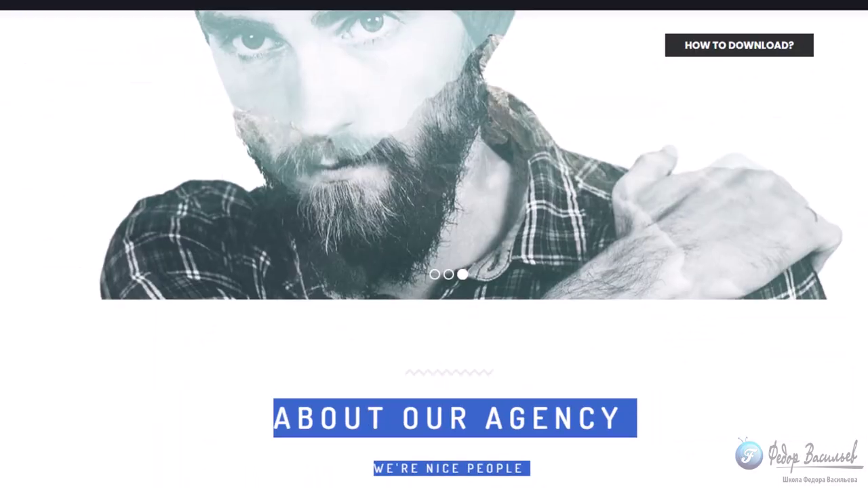
{"action": "left_click_drag", "start_coordinate": [494, 426], "coordinate": [115, 285]}
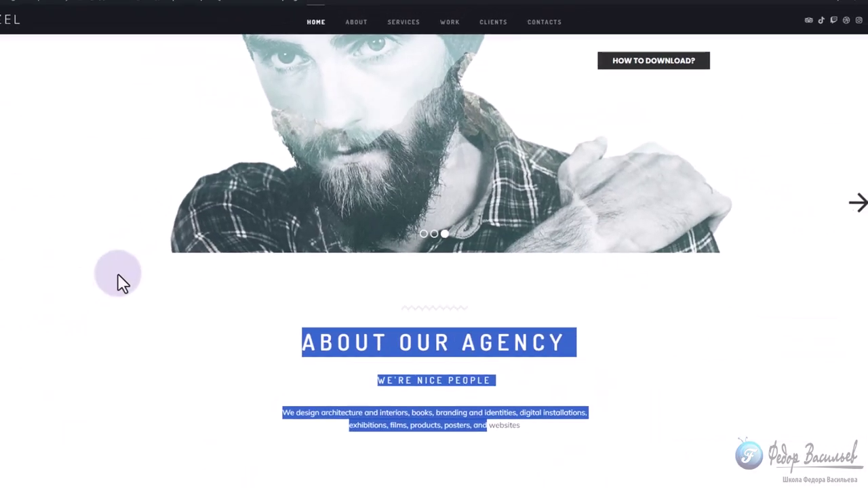
{"action": "scroll", "coordinate": [128, 306], "scroll_direction": "down", "scroll_amount": 5}
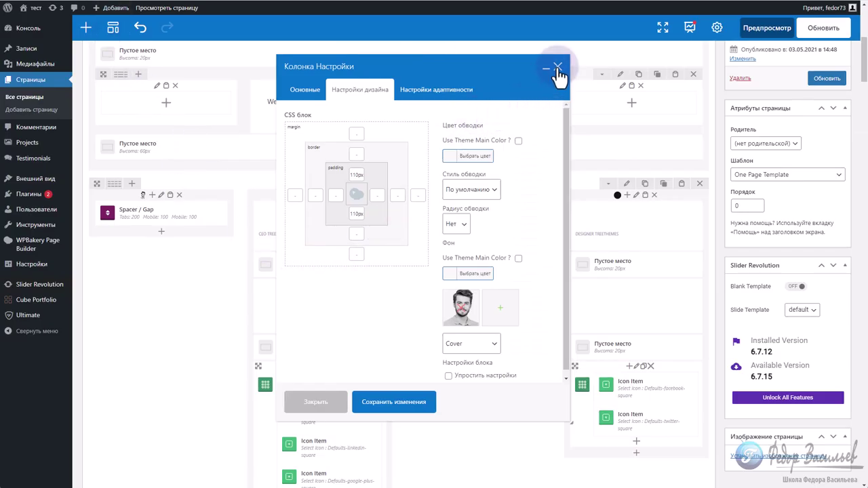
{"action": "left_click", "coordinate": [557, 68]}
Try repositioning the text block within its column and scroll through the editor layout
{"action": "left_click_drag", "start_coordinate": [262, 237], "coordinate": [292, 202]}
{"action": "scroll", "coordinate": [291, 309], "scroll_direction": "down", "scroll_amount": 2}
{"action": "scroll", "coordinate": [508, 300], "scroll_direction": "up", "scroll_amount": 2}
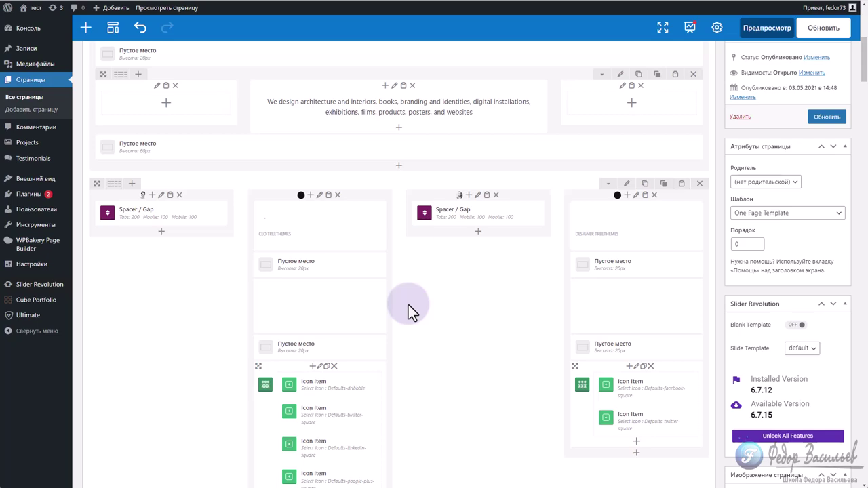
{"action": "mouse_move", "coordinate": [314, 319]}
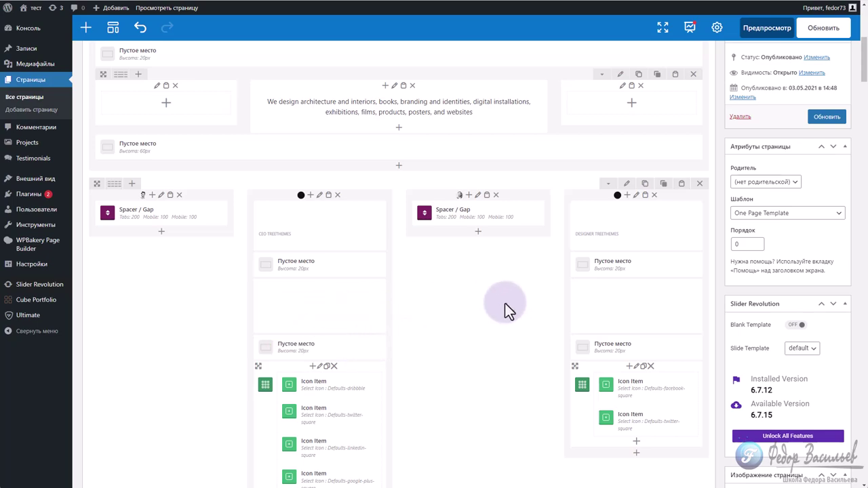
{"action": "scroll", "coordinate": [505, 303], "scroll_direction": "up", "scroll_amount": 3}
{"action": "scroll", "coordinate": [448, 283], "scroll_direction": "down", "scroll_amount": 6}
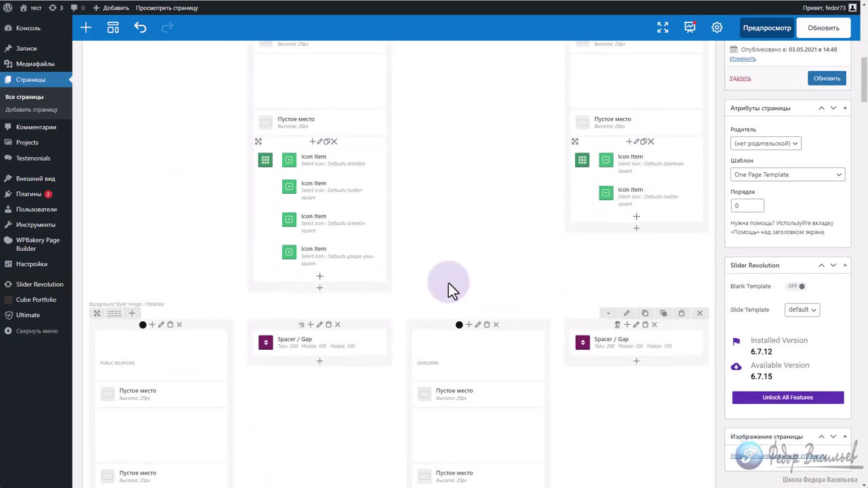
{"action": "scroll", "coordinate": [448, 284], "scroll_direction": "down", "scroll_amount": 3}
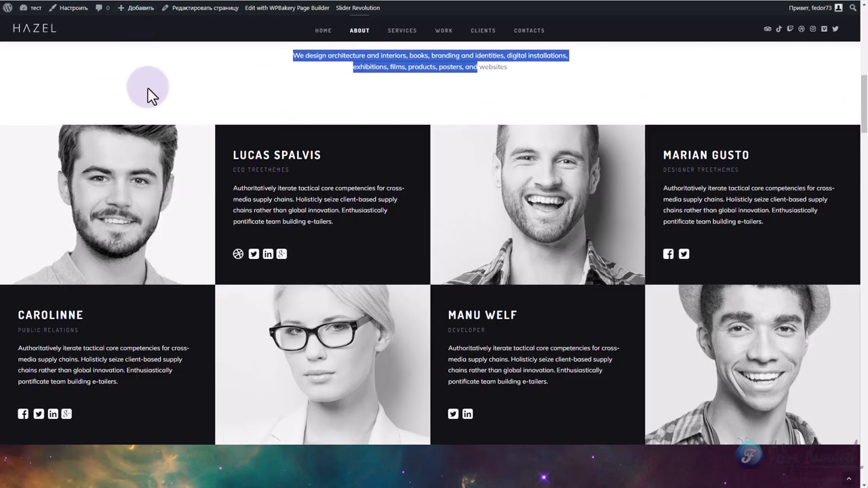
{"action": "scroll", "coordinate": [147, 89], "scroll_direction": "down", "scroll_amount": 2}
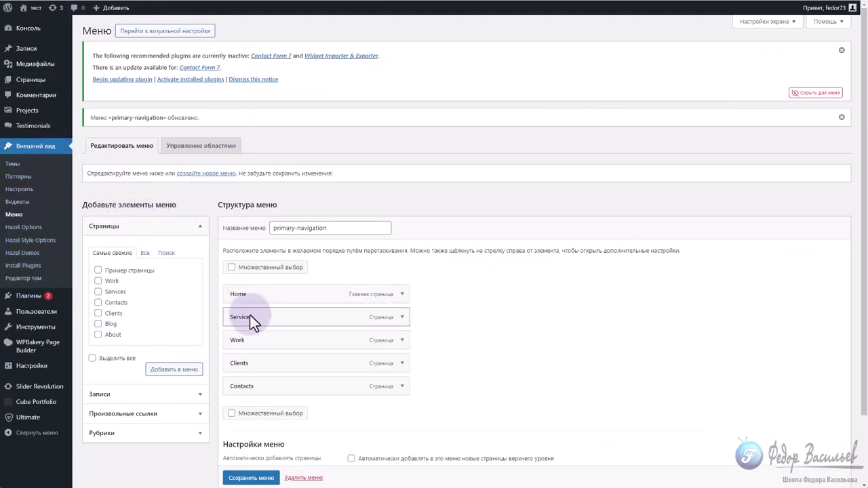
{"action": "left_click", "coordinate": [401, 295]}
{"action": "left_click", "coordinate": [400, 295]}
{"action": "scroll", "coordinate": [305, 285], "scroll_direction": "down", "scroll_amount": 2}
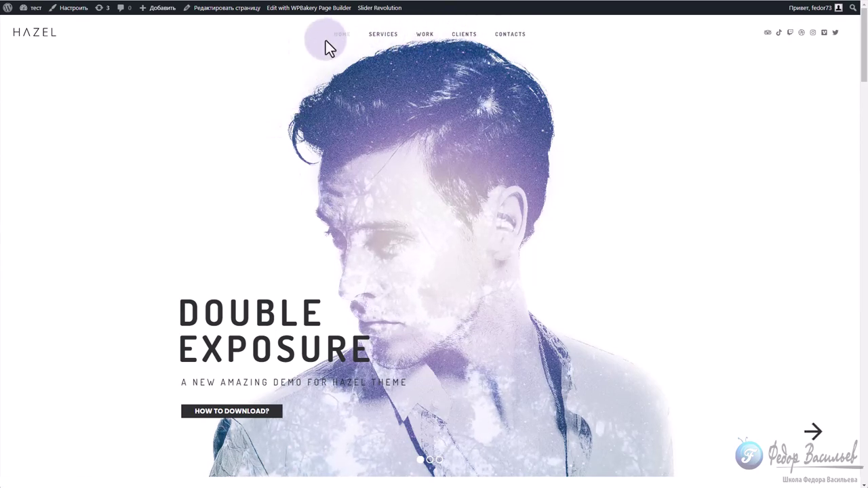
{"action": "scroll", "coordinate": [360, 59], "scroll_direction": "down", "scroll_amount": 6}
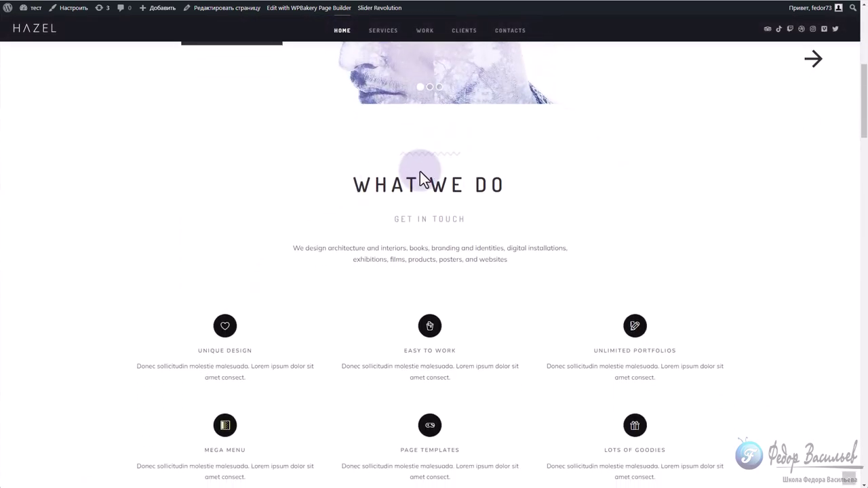
{"action": "scroll", "coordinate": [421, 173], "scroll_direction": "down", "scroll_amount": 5}
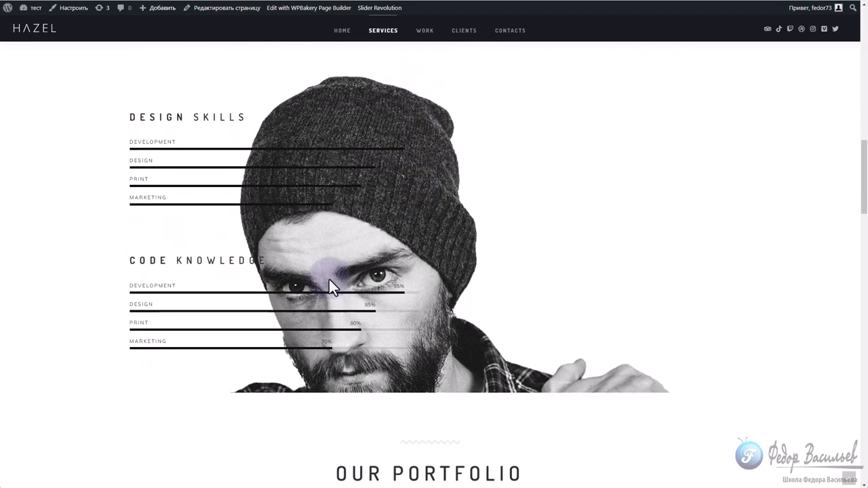
{"action": "scroll", "coordinate": [328, 284], "scroll_direction": "down", "scroll_amount": 5}
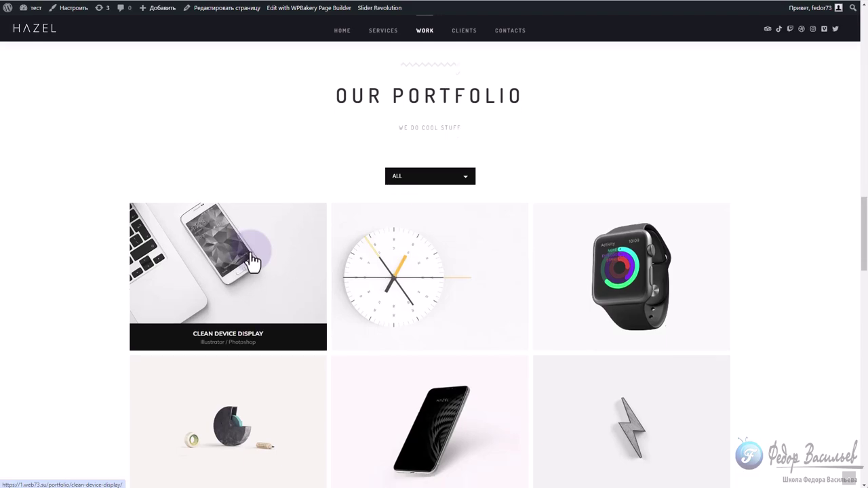
{"action": "scroll", "coordinate": [251, 260], "scroll_direction": "down", "scroll_amount": 5}
{"action": "scroll", "coordinate": [249, 247], "scroll_direction": "down", "scroll_amount": 6}
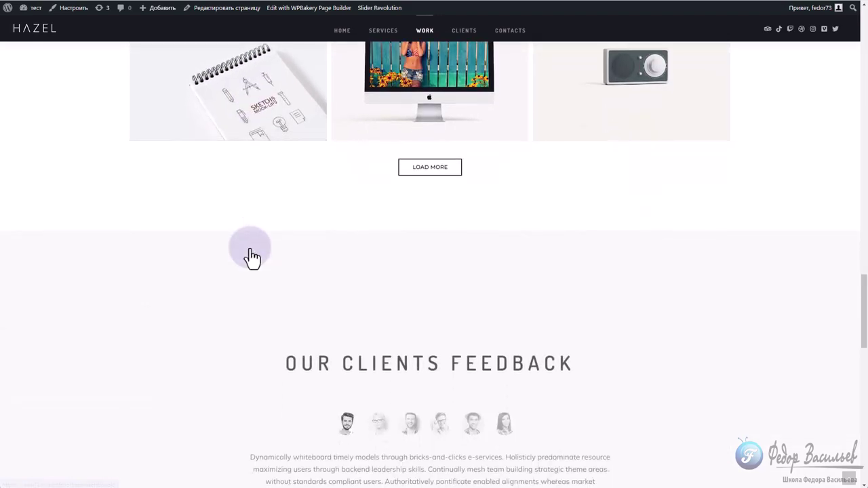
{"action": "scroll", "coordinate": [249, 245], "scroll_direction": "up", "scroll_amount": 2}
{"action": "scroll", "coordinate": [249, 245], "scroll_direction": "up", "scroll_amount": 9}
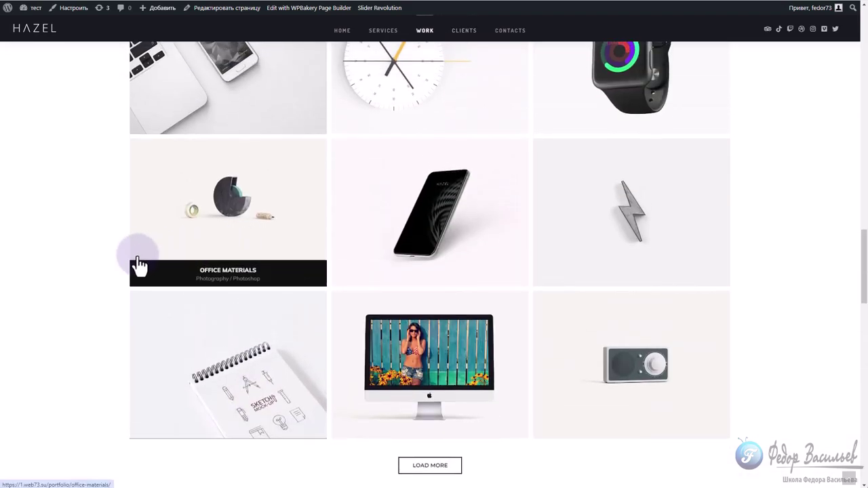
{"action": "left_click_drag", "start_coordinate": [326, 116], "coordinate": [486, 141]}
{"action": "scroll", "coordinate": [287, 184], "scroll_direction": "down", "scroll_amount": 5}
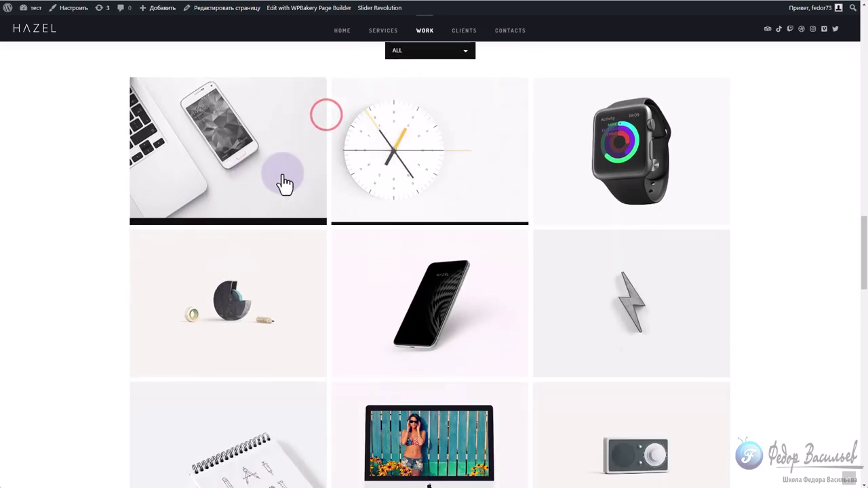
{"action": "scroll", "coordinate": [521, 289], "scroll_direction": "up", "scroll_amount": 20}
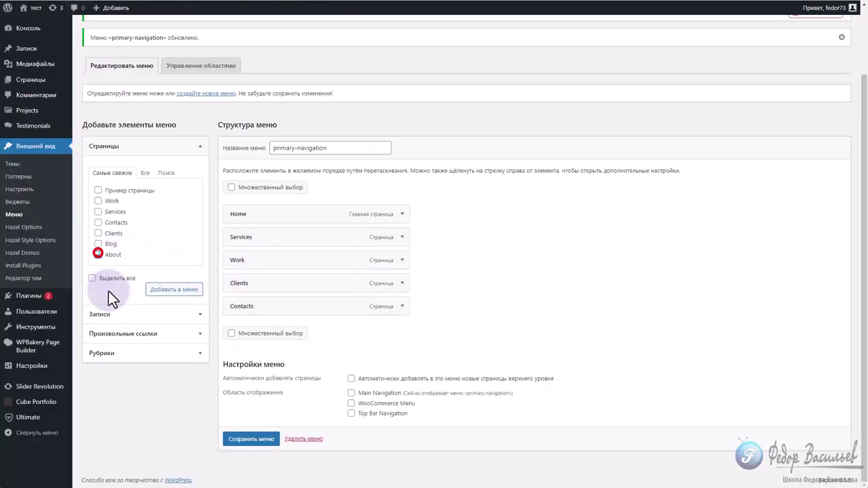
Add the About page to the menu as the second item after Home and save
{"action": "left_click", "coordinate": [249, 328]}
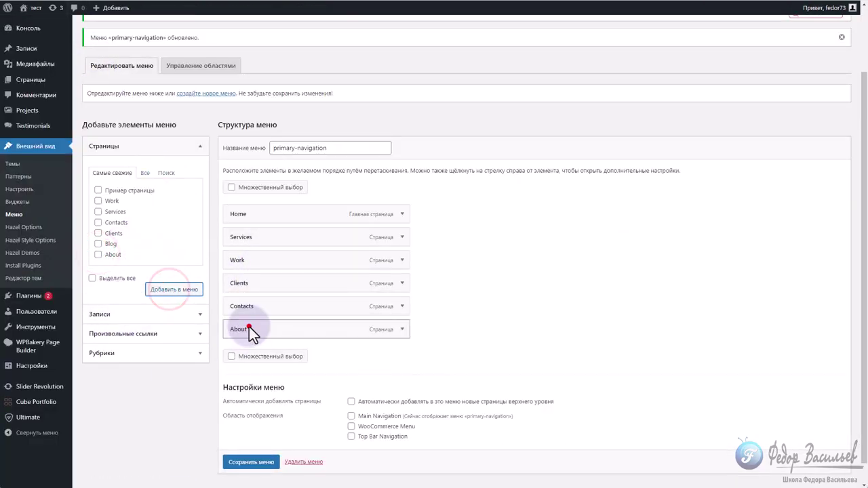
{"action": "left_click_drag", "start_coordinate": [245, 233], "coordinate": [249, 237]}
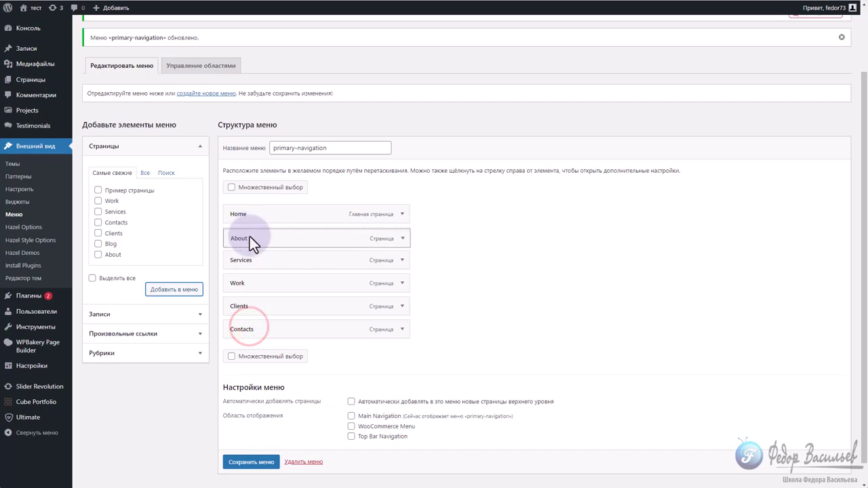
{"action": "left_click", "coordinate": [248, 461]}
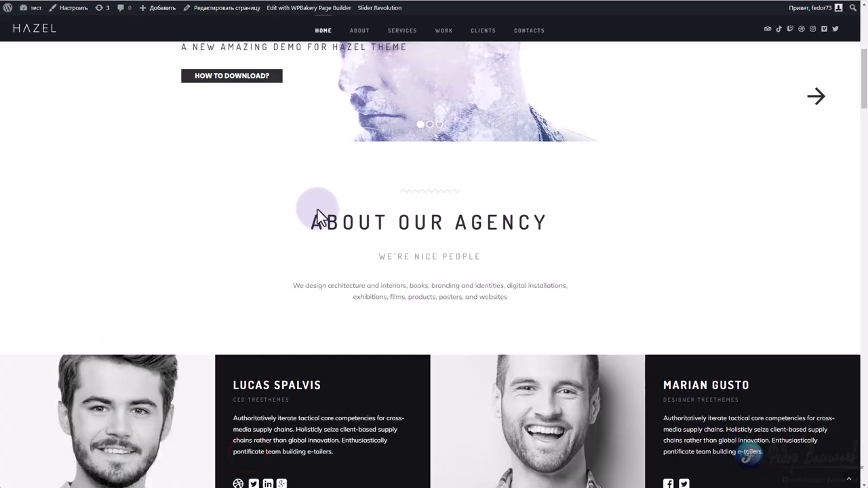
Jump to the About section on the live homepage and scroll through the page
{"action": "scroll", "coordinate": [339, 176], "scroll_direction": "up", "scroll_amount": 5}
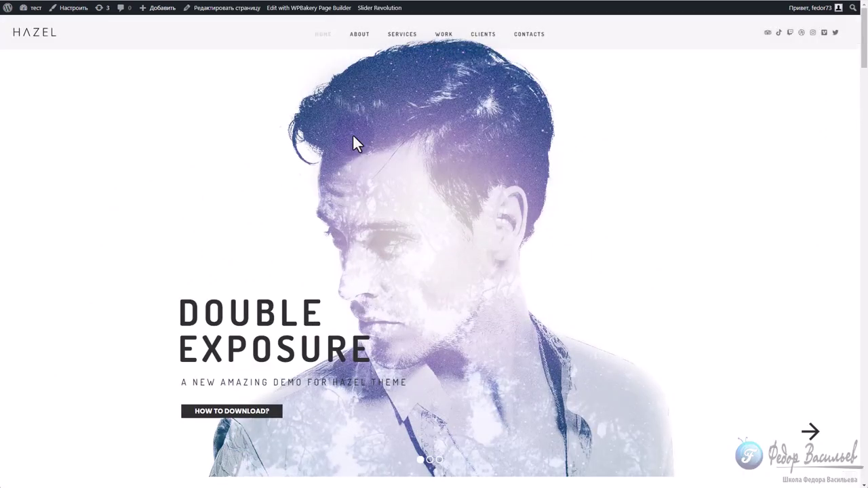
{"action": "left_click", "coordinate": [358, 34]}
{"action": "scroll", "coordinate": [280, 127], "scroll_direction": "up", "scroll_amount": 4}
{"action": "left_click_drag", "start_coordinate": [281, 131], "coordinate": [439, 235]}
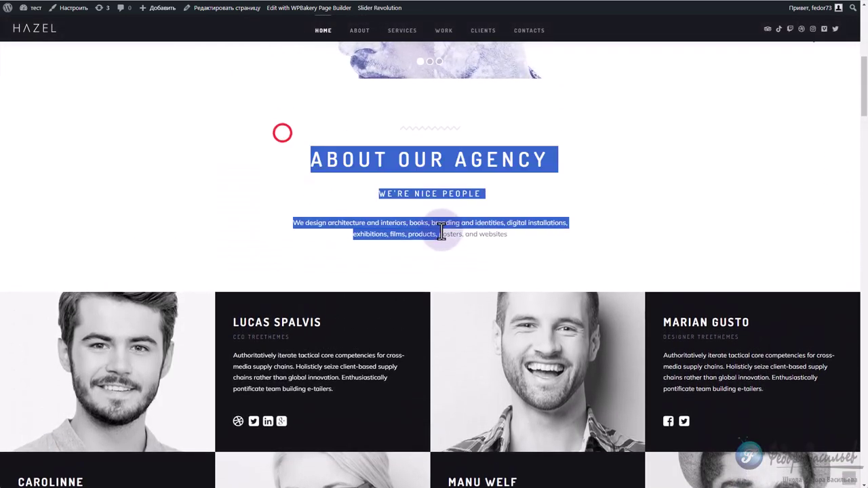
{"action": "scroll", "coordinate": [431, 264], "scroll_direction": "down", "scroll_amount": 6}
{"action": "scroll", "coordinate": [431, 264], "scroll_direction": "down", "scroll_amount": 10}
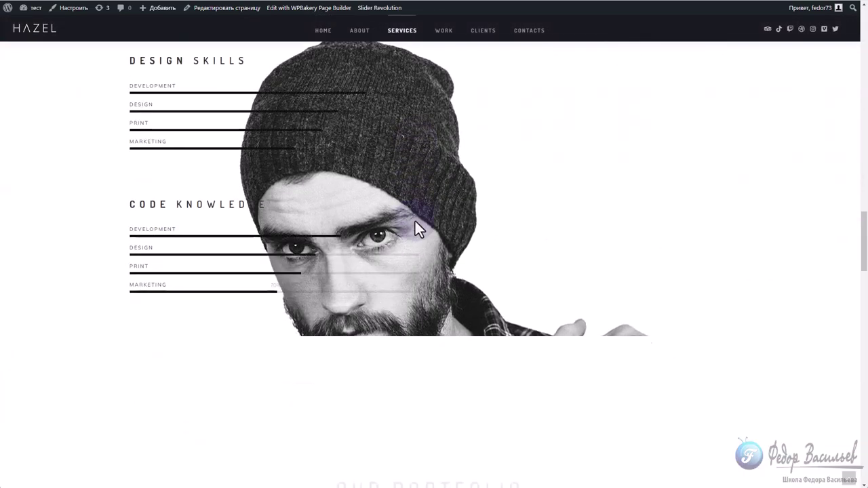
{"action": "scroll", "coordinate": [415, 227], "scroll_direction": "down", "scroll_amount": 7}
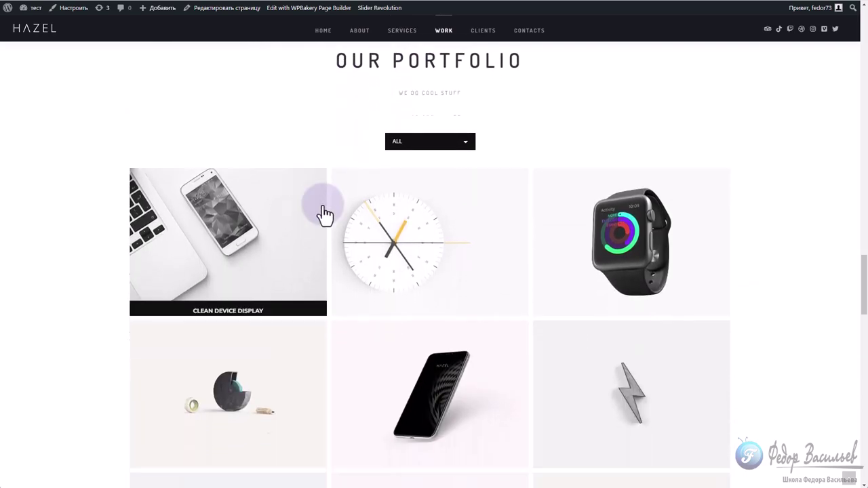
{"action": "scroll", "coordinate": [324, 215], "scroll_direction": "down", "scroll_amount": 10}
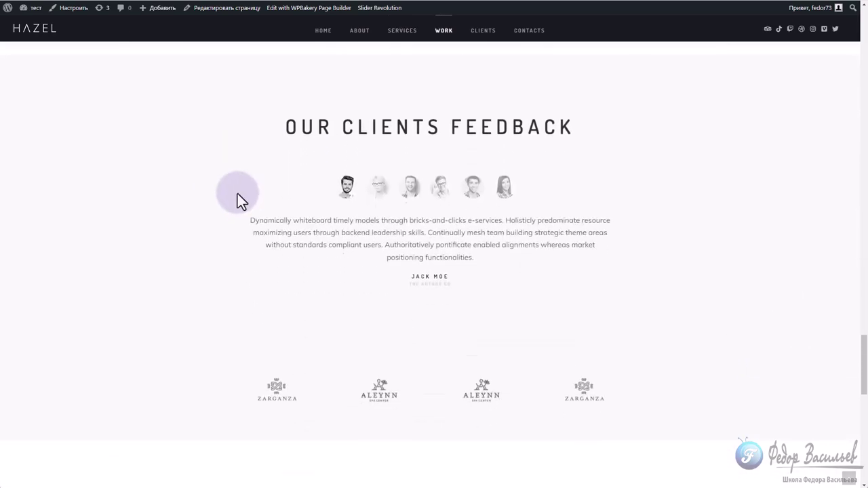
{"action": "scroll", "coordinate": [236, 194], "scroll_direction": "down", "scroll_amount": 5}
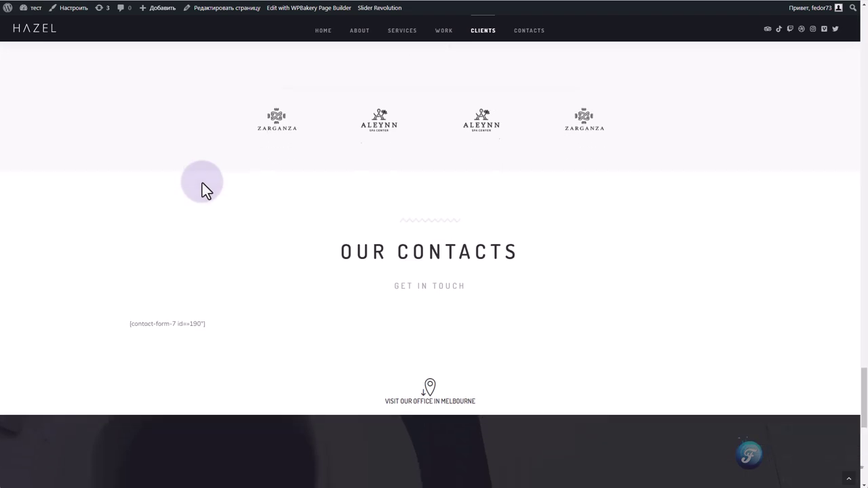
{"action": "scroll", "coordinate": [200, 181], "scroll_direction": "down", "scroll_amount": 5}
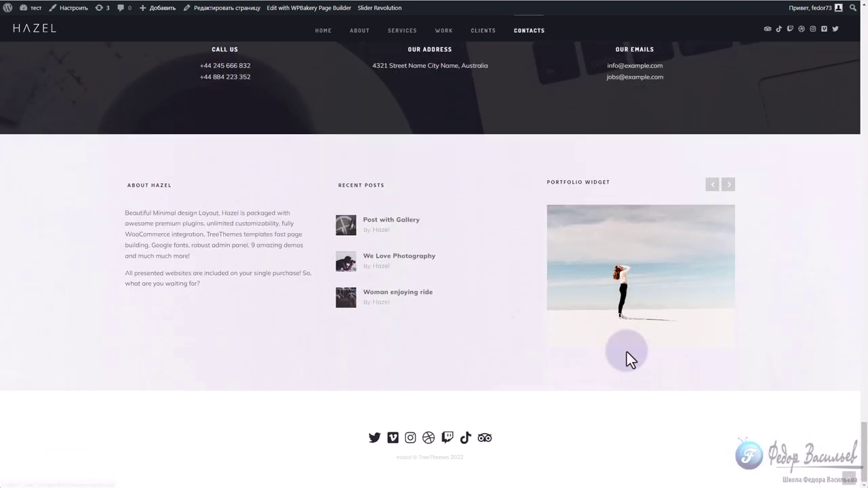
{"action": "left_click_drag", "start_coordinate": [863, 451], "coordinate": [853, 40]}
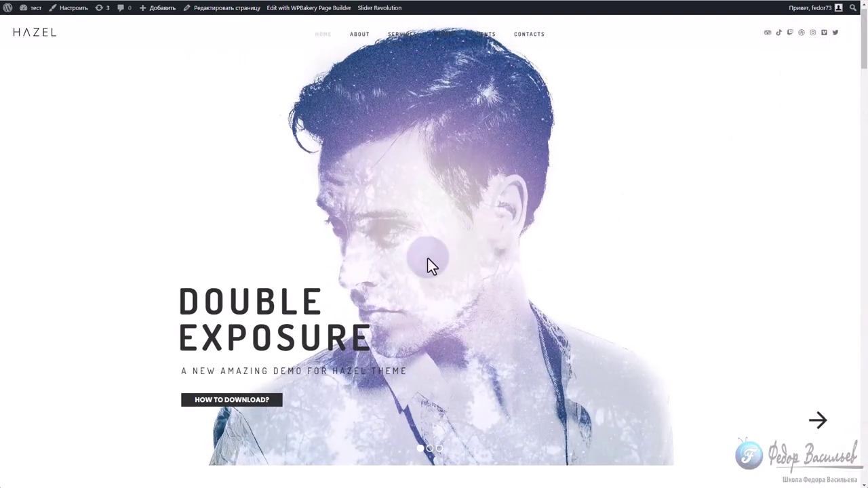
{"action": "scroll", "coordinate": [412, 298], "scroll_direction": "down", "scroll_amount": 5}
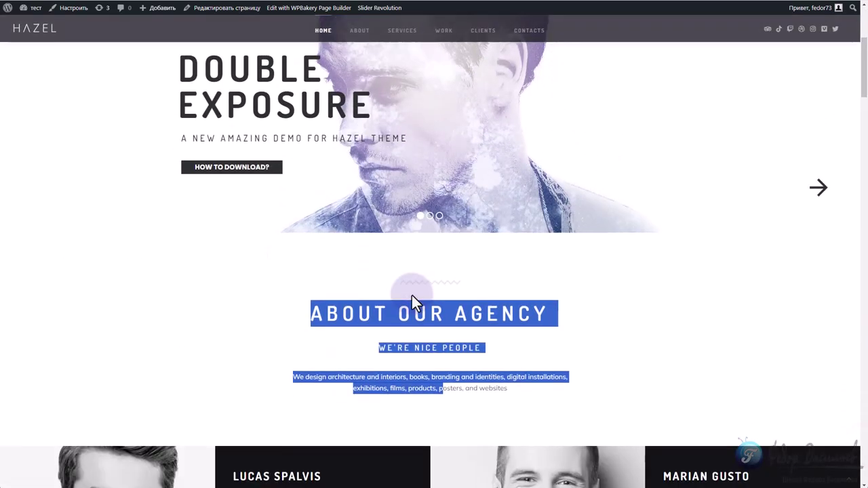
{"action": "left_click", "coordinate": [209, 183]}
{"action": "scroll", "coordinate": [266, 197], "scroll_direction": "up", "scroll_amount": 5}
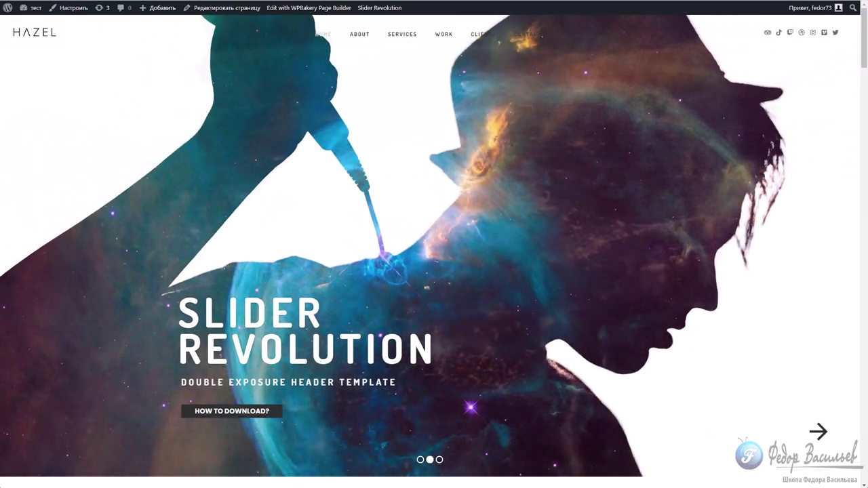
{"action": "scroll", "coordinate": [322, 46], "scroll_direction": "down", "scroll_amount": 5}
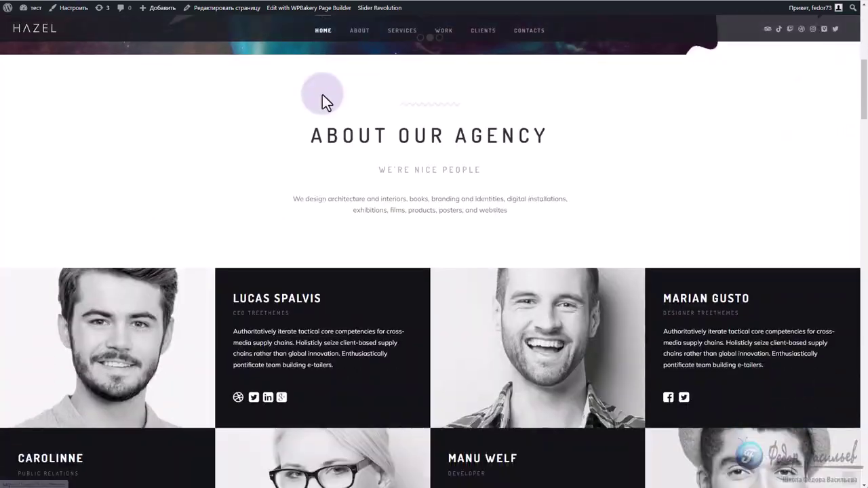
Return to the top slider and preview its first, second and third slides
{"action": "left_click", "coordinate": [324, 34]}
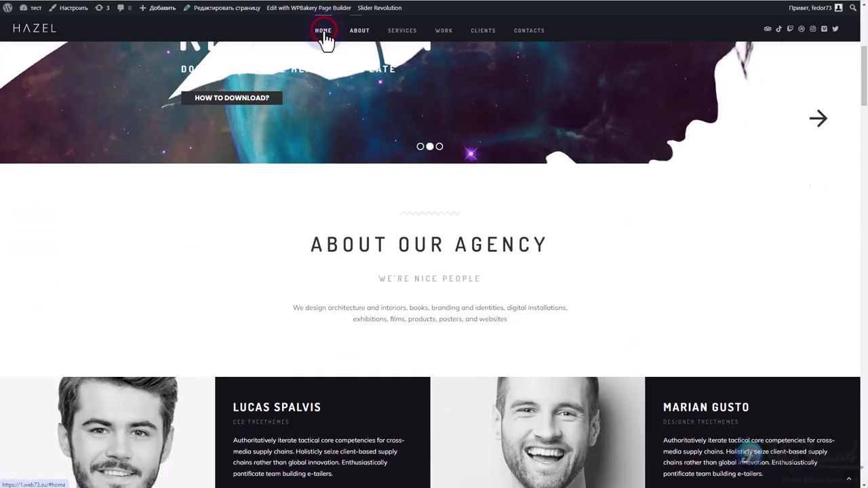
{"action": "scroll", "coordinate": [774, 328], "scroll_direction": "down", "scroll_amount": 4}
{"action": "scroll", "coordinate": [774, 328], "scroll_direction": "down", "scroll_amount": 10}
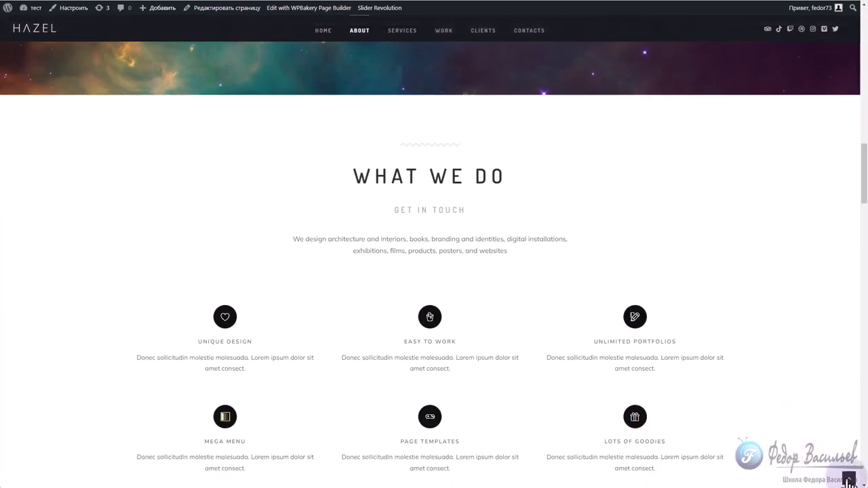
{"action": "scroll", "coordinate": [377, 236], "scroll_direction": "up", "scroll_amount": 15}
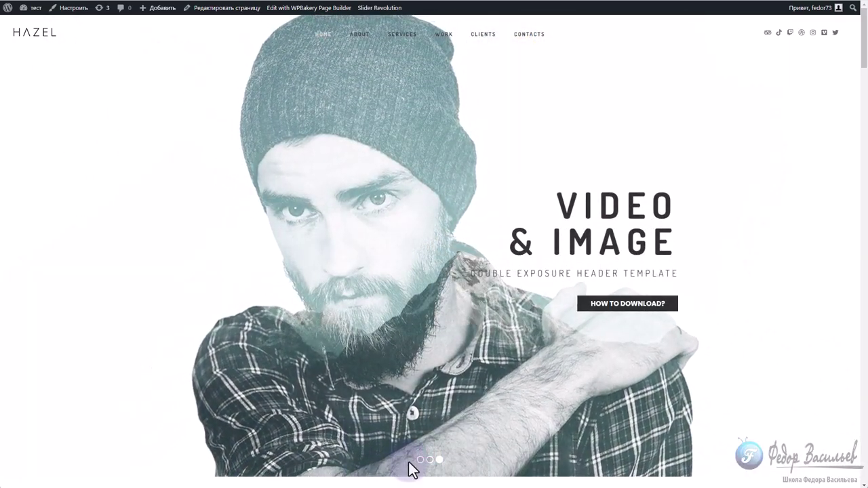
{"action": "left_click", "coordinate": [420, 459]}
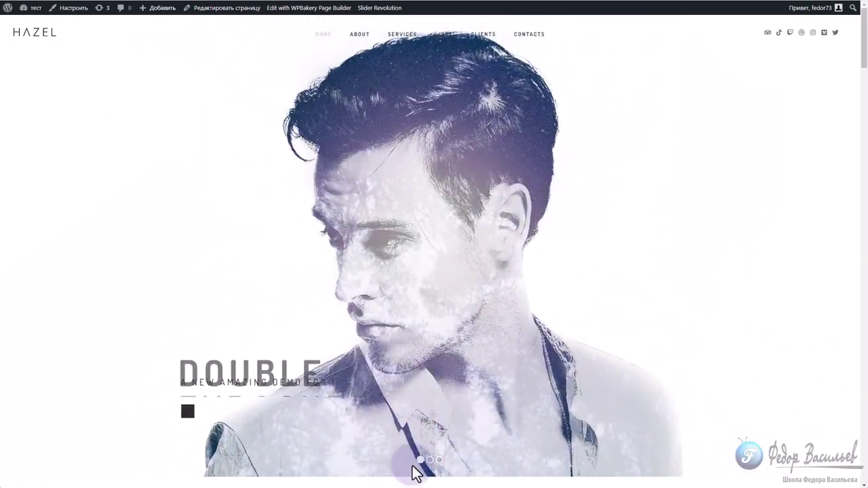
{"action": "left_click", "coordinate": [429, 459]}
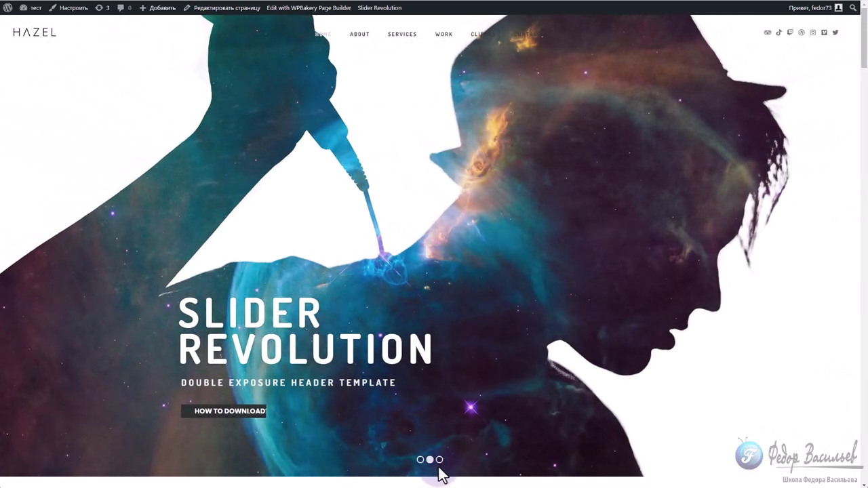
{"action": "left_click", "coordinate": [440, 459]}
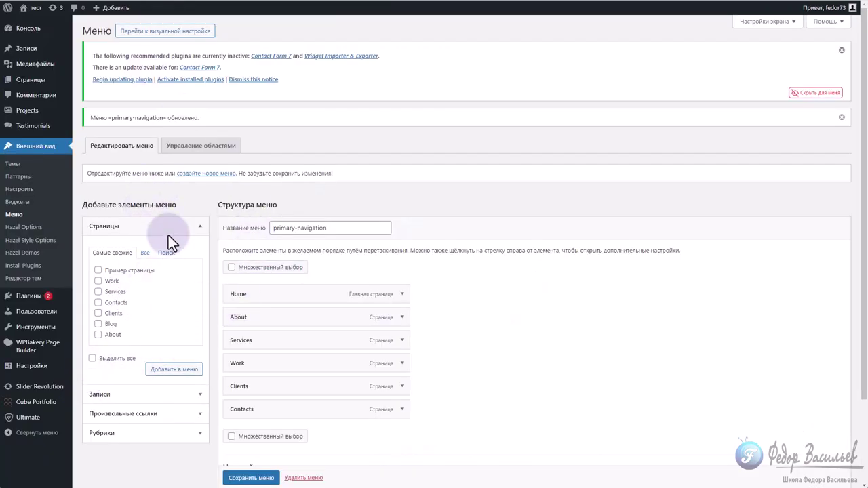
Quick-edit the Home page title to 'Главная' and save it
{"action": "left_click", "coordinate": [27, 82]}
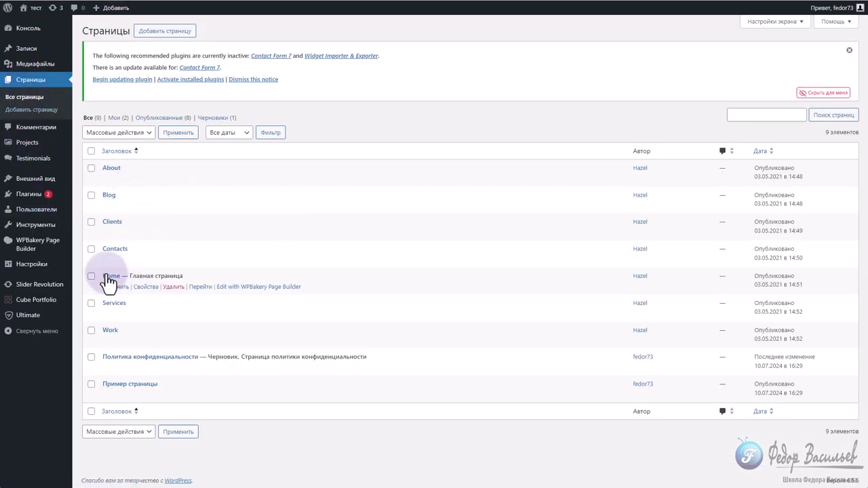
{"action": "left_click", "coordinate": [136, 285]}
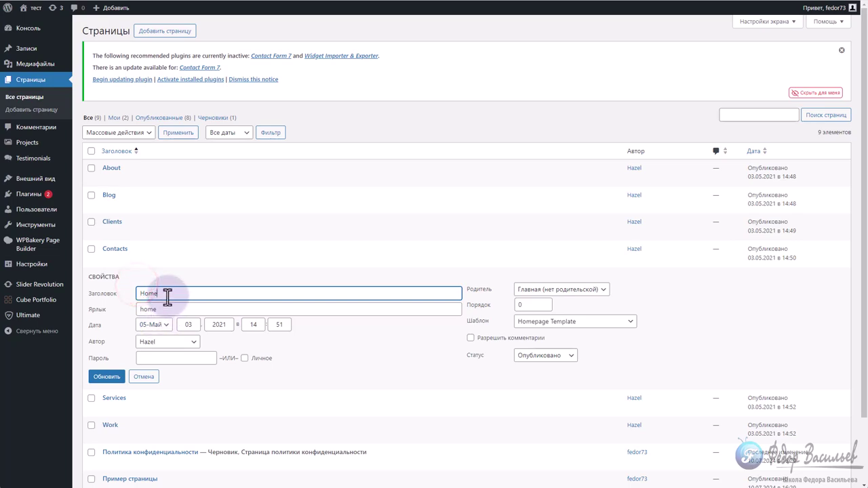
{"action": "double_click", "coordinate": [162, 305]}
{"action": "double_click", "coordinate": [166, 291]}
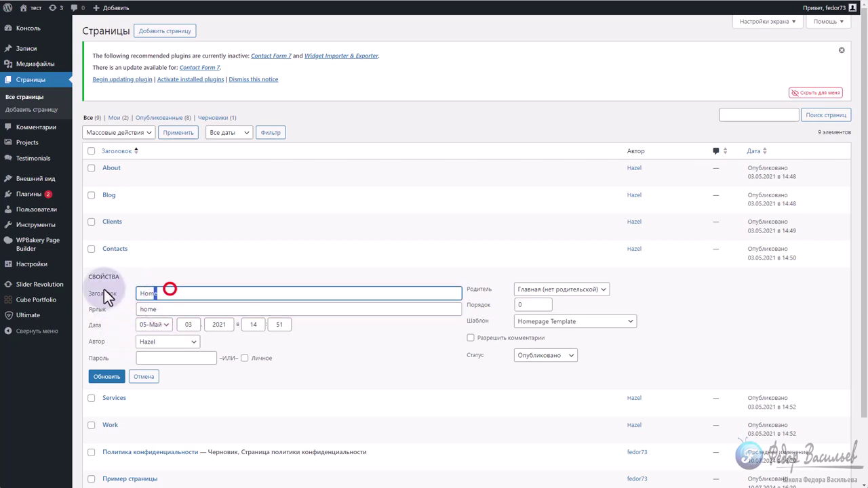
{"action": "type", "text": "Главная"}
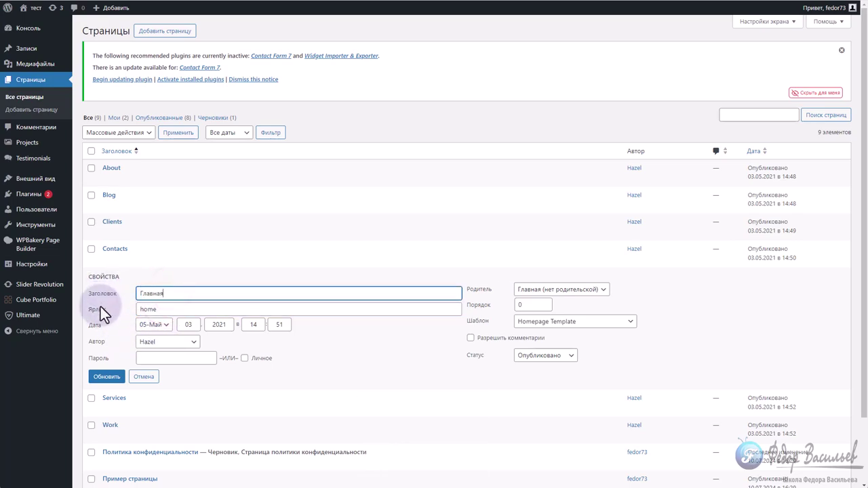
{"action": "left_click", "coordinate": [109, 377]}
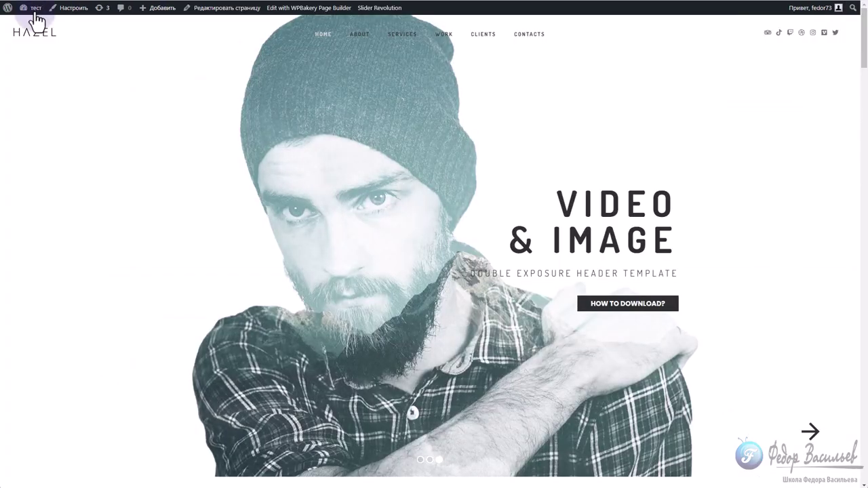
View the live site and open Главная from its navigation
{"action": "left_click", "coordinate": [38, 27]}
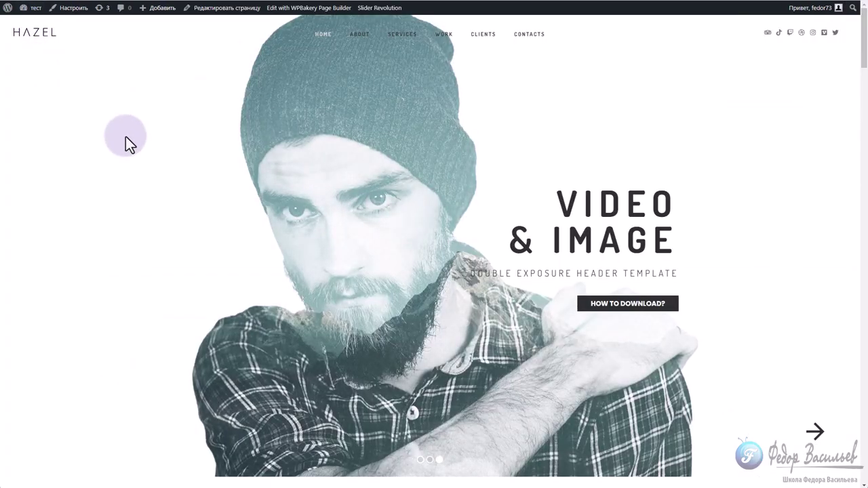
{"action": "scroll", "coordinate": [343, 67], "scroll_direction": "down", "scroll_amount": 2}
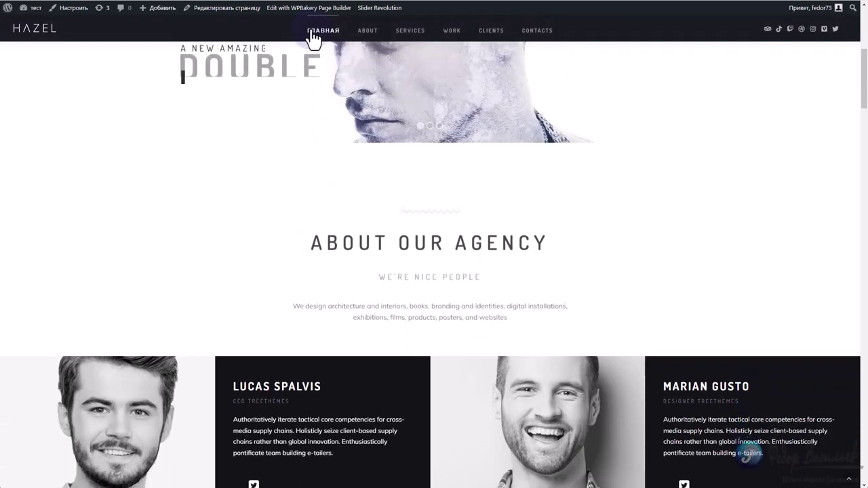
{"action": "left_click", "coordinate": [323, 30]}
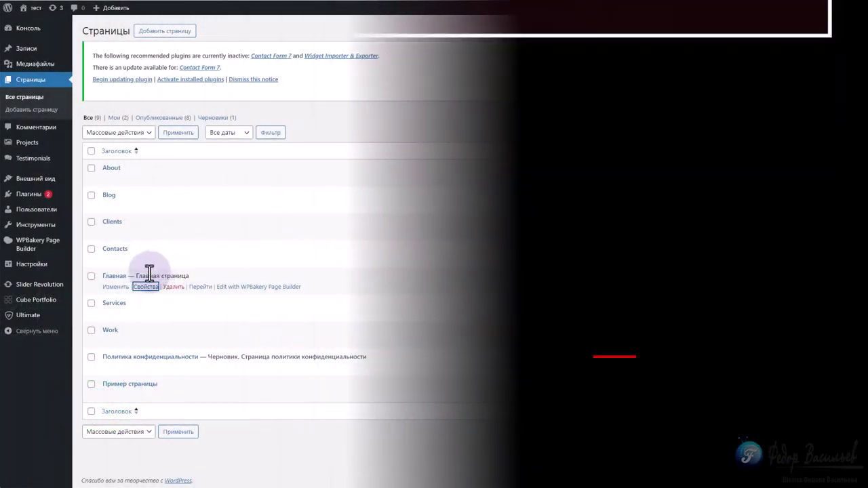
Go back to the admin Pages list, with Slider Revolution next in the sidebar
{"action": "mouse_move", "coordinate": [44, 290]}
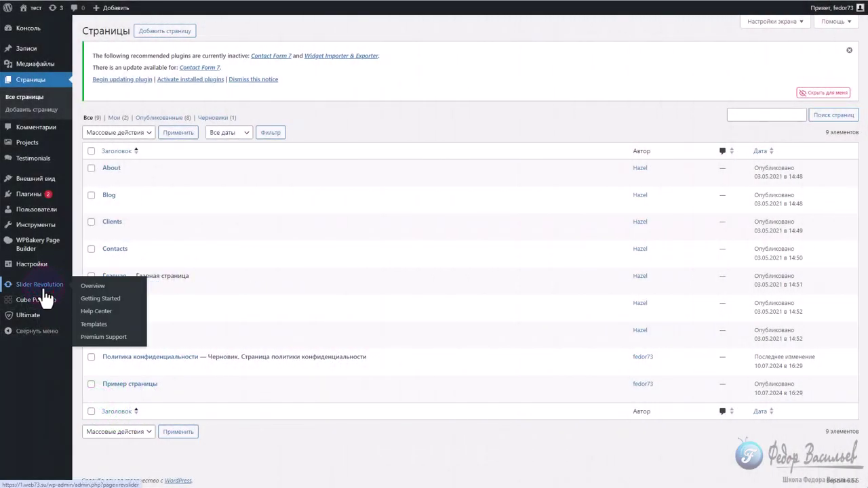
Open the Slider Revolution dashboard and decline the usage-data sharing prompt
{"action": "left_click", "coordinate": [43, 290]}
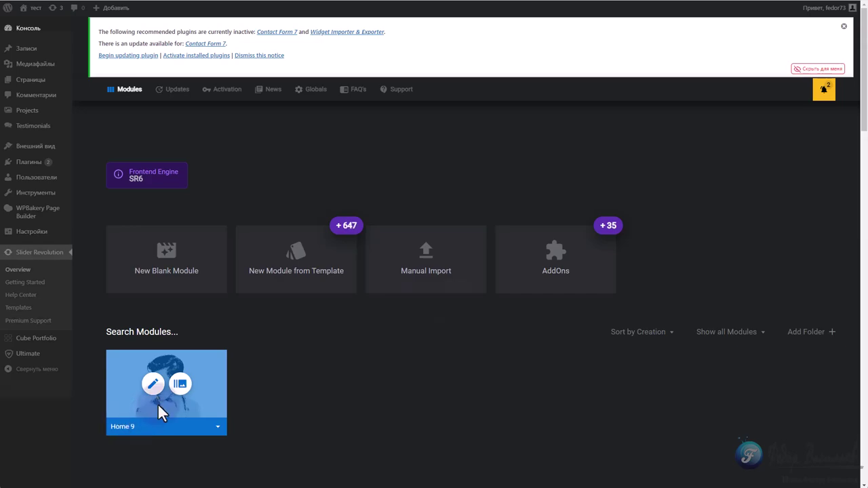
{"action": "scroll", "coordinate": [232, 136], "scroll_direction": "down", "scroll_amount": 5}
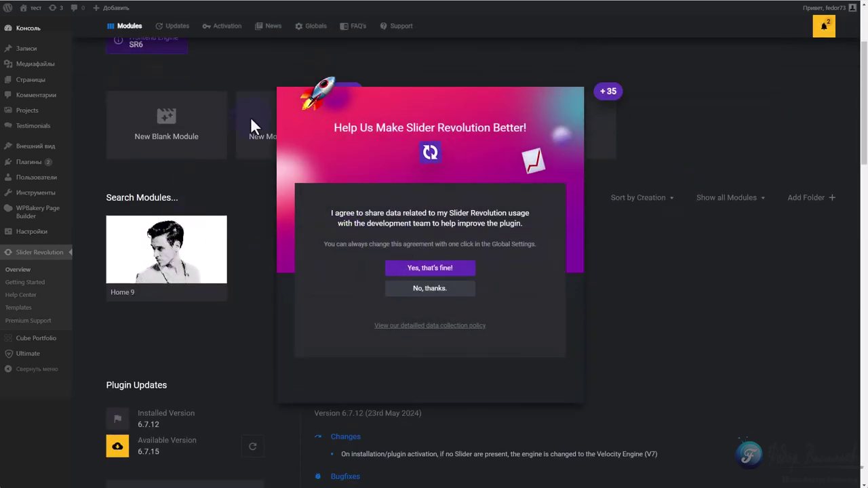
{"action": "scroll", "coordinate": [412, 246], "scroll_direction": "up", "scroll_amount": 5}
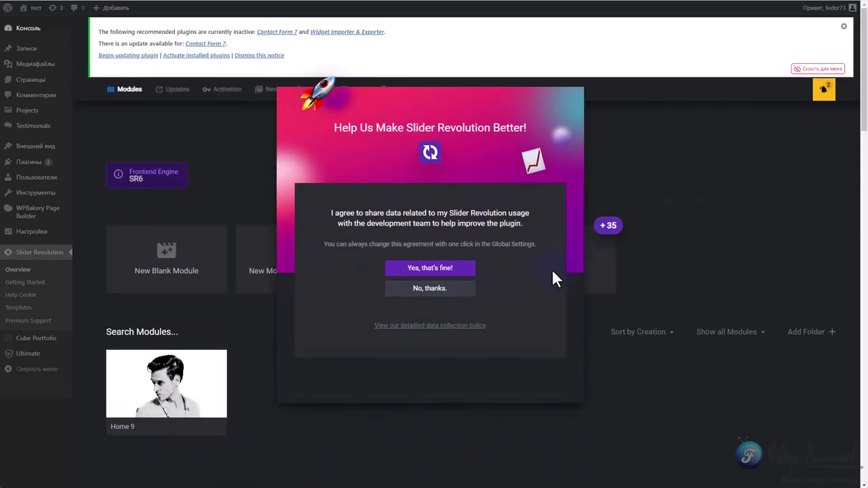
{"action": "left_click", "coordinate": [421, 292]}
{"action": "scroll", "coordinate": [660, 200], "scroll_direction": "down", "scroll_amount": 3}
{"action": "scroll", "coordinate": [660, 200], "scroll_direction": "up", "scroll_amount": 3}
Delete the second slide from the Home 9 module's slide list, confirming the deletion
{"action": "mouse_move", "coordinate": [225, 397]}
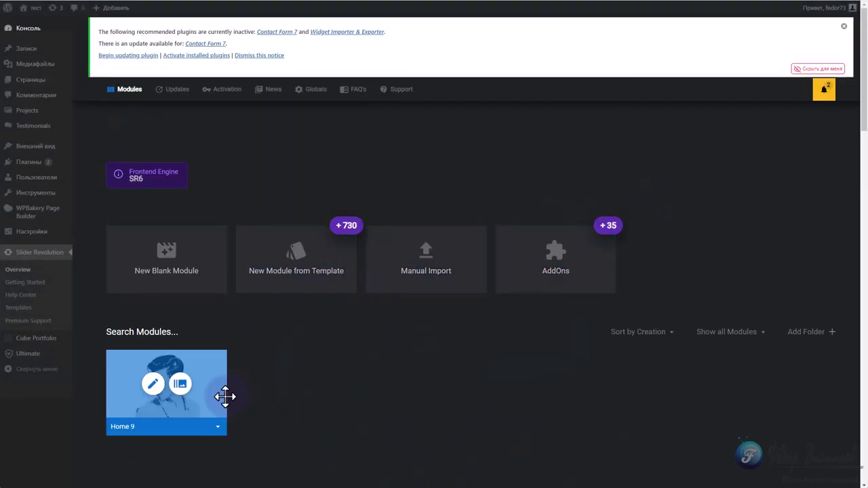
{"action": "left_click", "coordinate": [181, 384]}
{"action": "scroll", "coordinate": [188, 264], "scroll_direction": "down", "scroll_amount": 2}
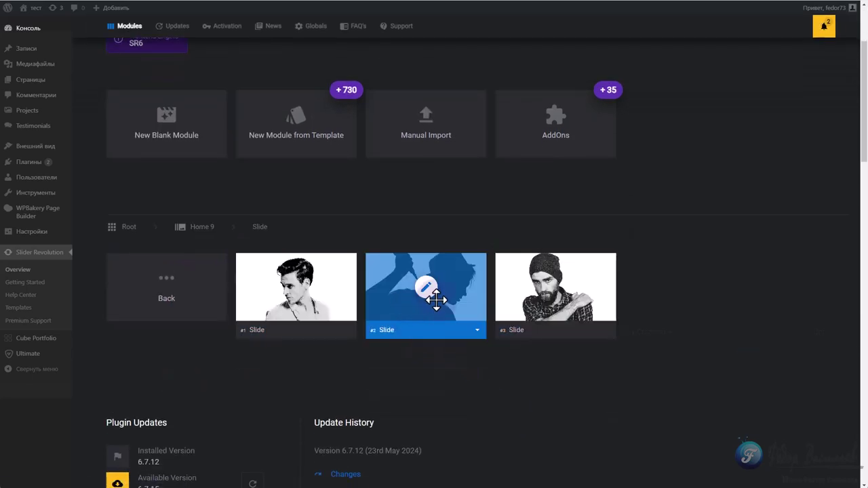
{"action": "left_click", "coordinate": [476, 331]}
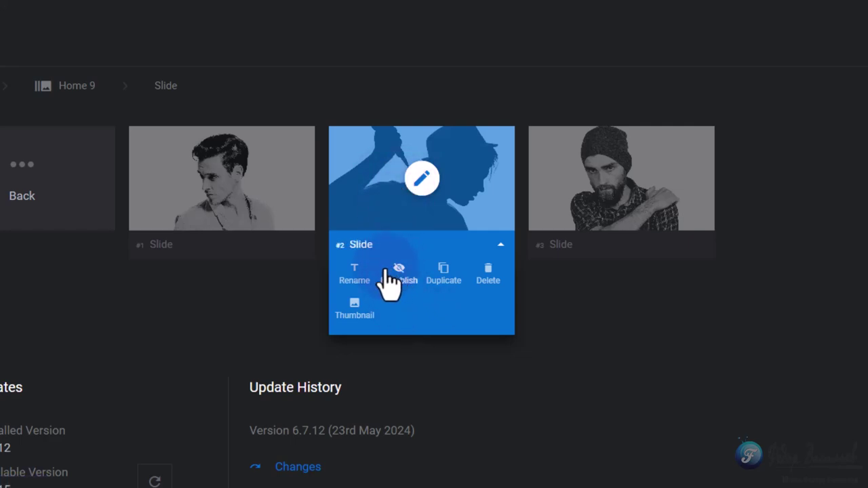
{"action": "left_click", "coordinate": [487, 286]}
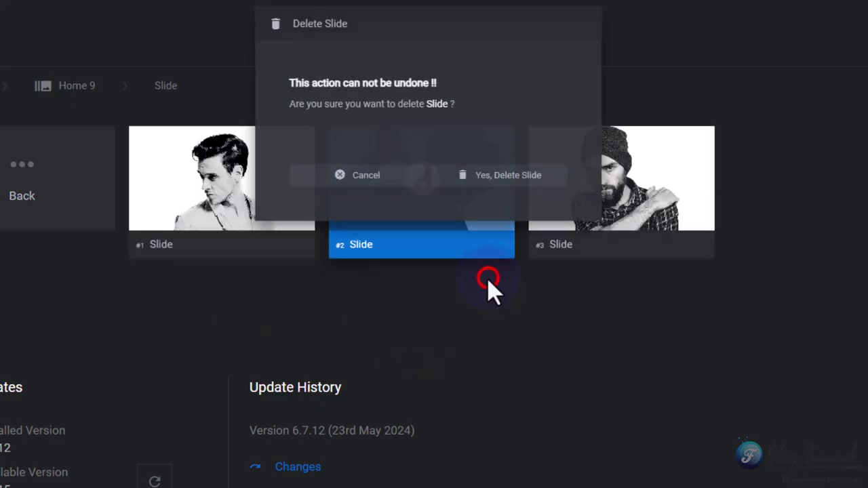
{"action": "left_click", "coordinate": [476, 178]}
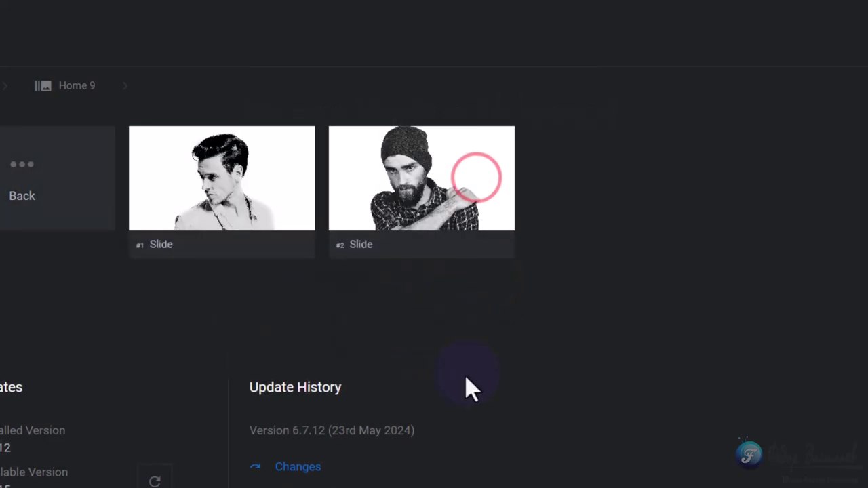
{"action": "left_click", "coordinate": [261, 194]}
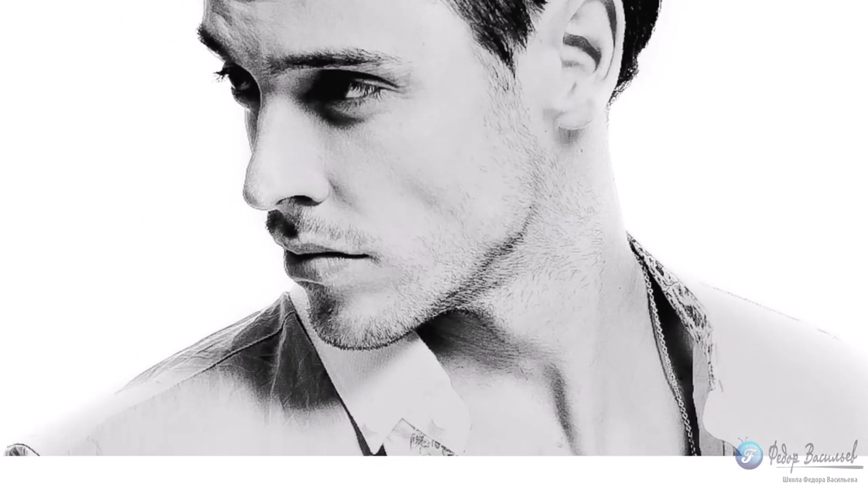
{"action": "left_click", "coordinate": [329, 284]}
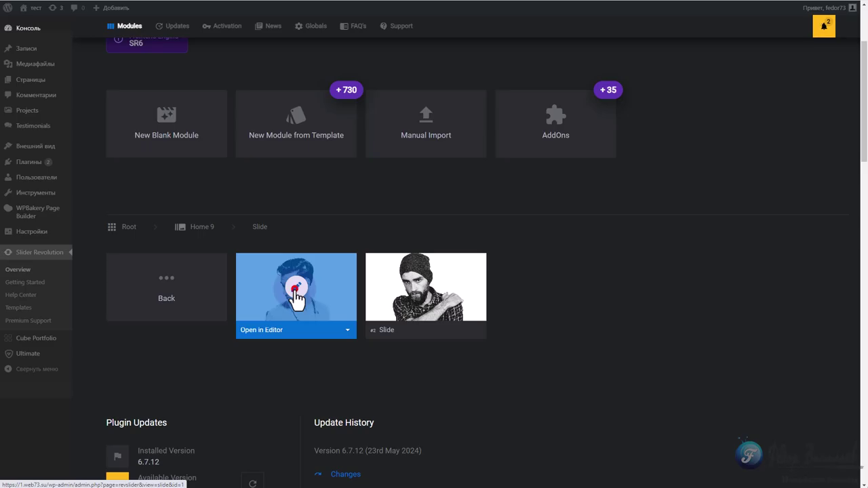
Open the first Home 9 slide in the editor and launch the Media Library for its background
{"action": "left_click", "coordinate": [296, 298]}
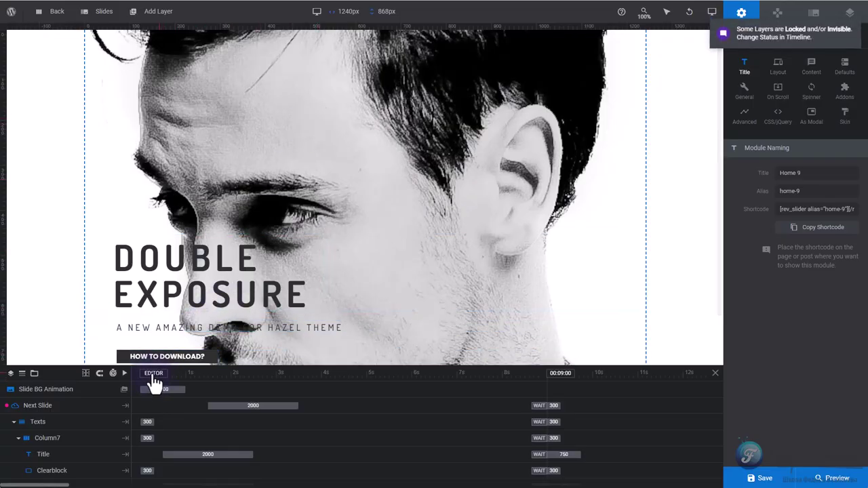
{"action": "left_click", "coordinate": [156, 375]}
{"action": "left_click_drag", "start_coordinate": [160, 381], "coordinate": [194, 383]}
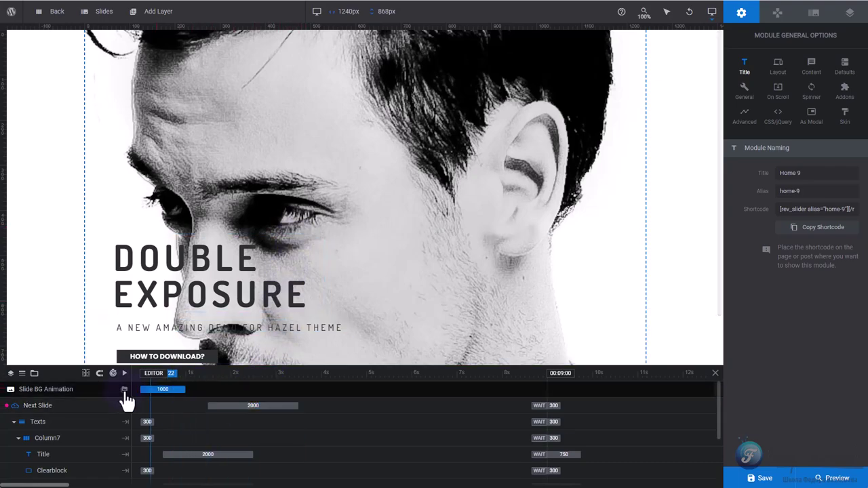
{"action": "left_click", "coordinate": [395, 122]}
{"action": "right_click", "coordinate": [405, 109]}
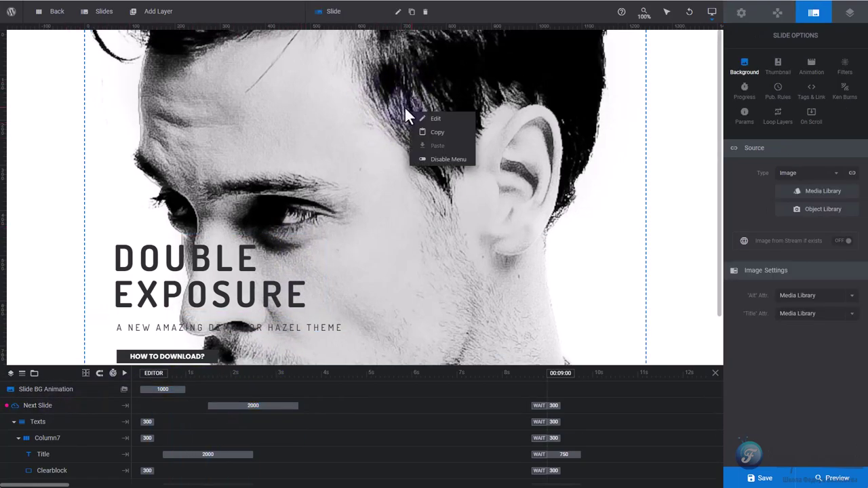
{"action": "mouse_move", "coordinate": [420, 121]}
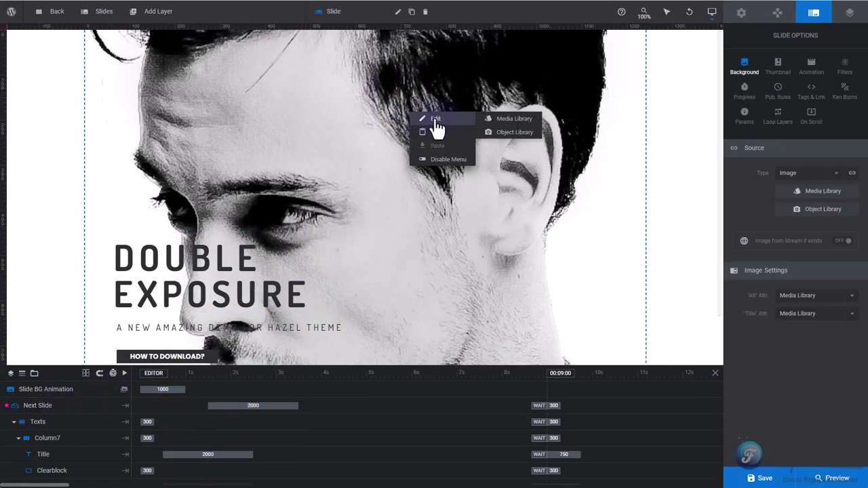
{"action": "left_click", "coordinate": [512, 126]}
Upload 01_Slayd.jpg and 02_Slider.jpg from 01 СЛАЙДЕР and insert 01_Slayd as the background
{"action": "left_click", "coordinate": [47, 46]}
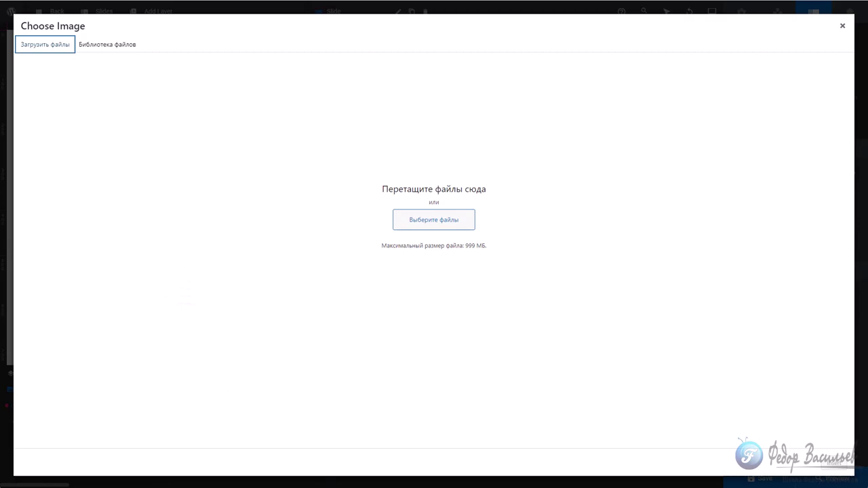
{"action": "left_click", "coordinate": [381, 486]}
{"action": "left_click", "coordinate": [415, 475]}
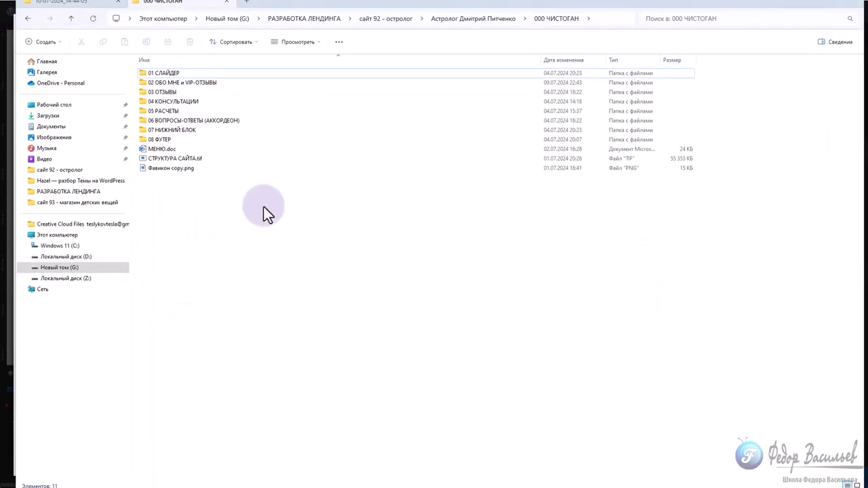
{"action": "double_click", "coordinate": [144, 75]}
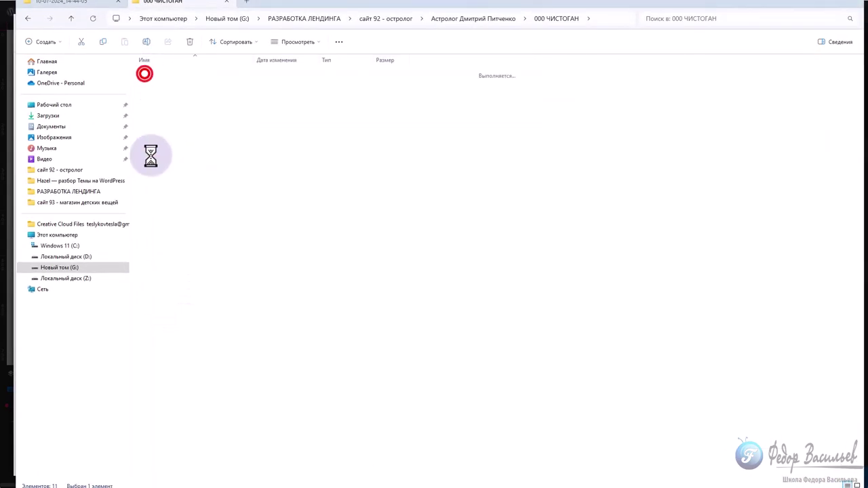
{"action": "left_click_drag", "start_coordinate": [223, 121], "coordinate": [137, 59]}
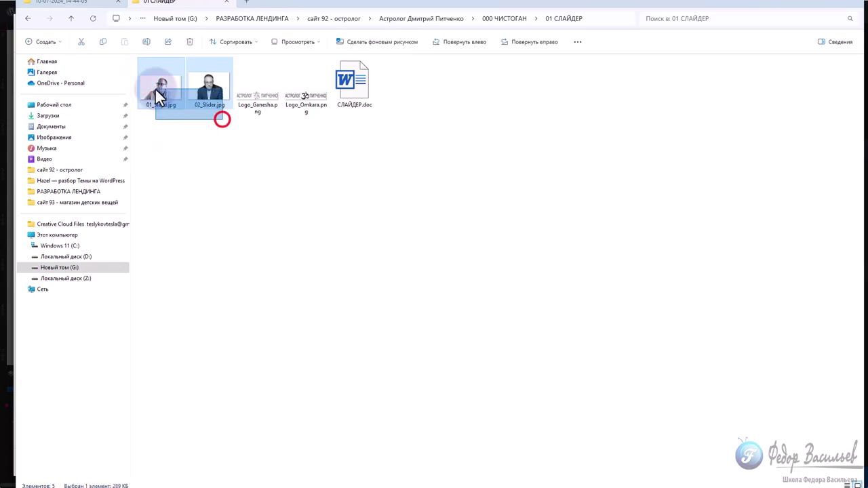
{"action": "left_click_drag", "start_coordinate": [374, 8], "coordinate": [349, 410]}
{"action": "left_click_drag", "start_coordinate": [152, 478], "coordinate": [407, 224]}
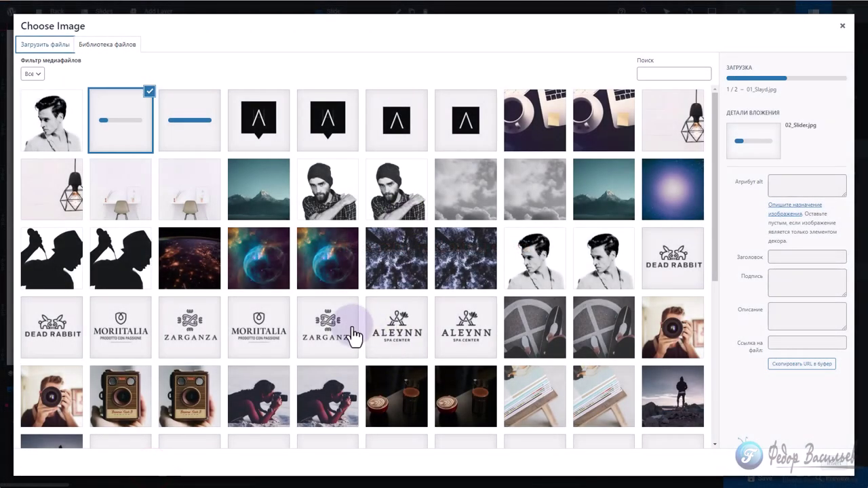
{"action": "left_click", "coordinate": [188, 124]}
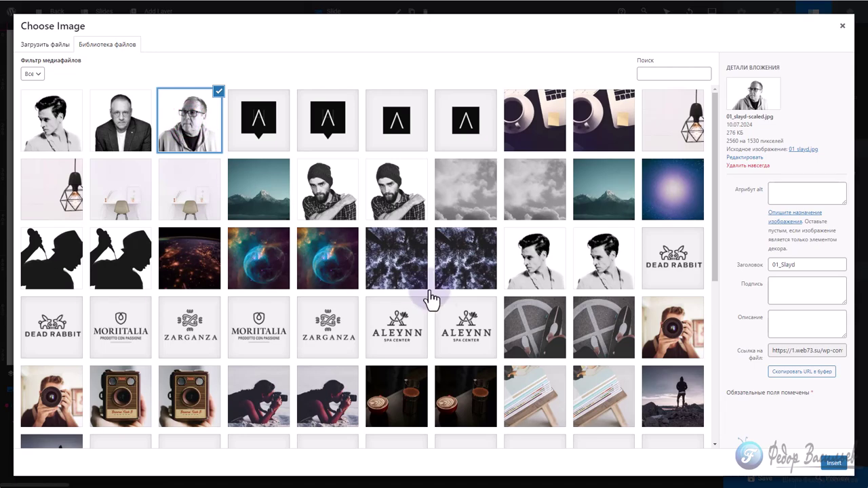
{"action": "left_click", "coordinate": [827, 464]}
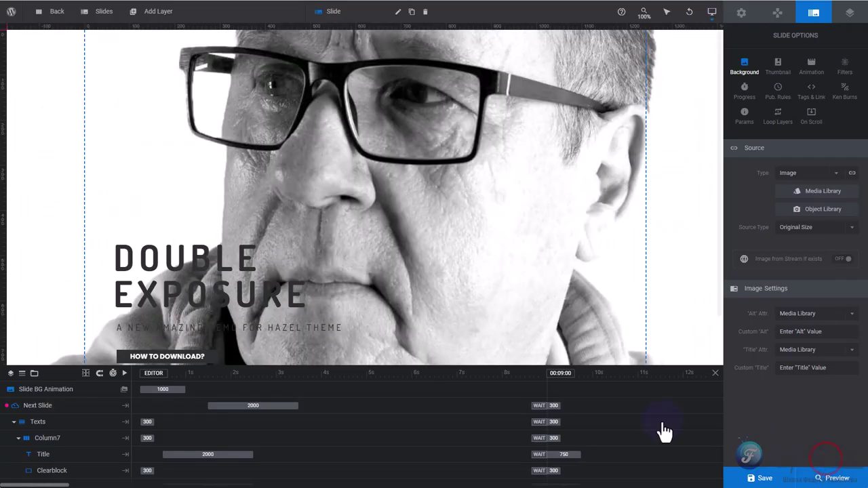
Copy the astrologer's name line under СЛАЙД 1 in the СЛАЙДЕР.doc brief
{"action": "left_click_drag", "start_coordinate": [155, 385], "coordinate": [292, 404]}
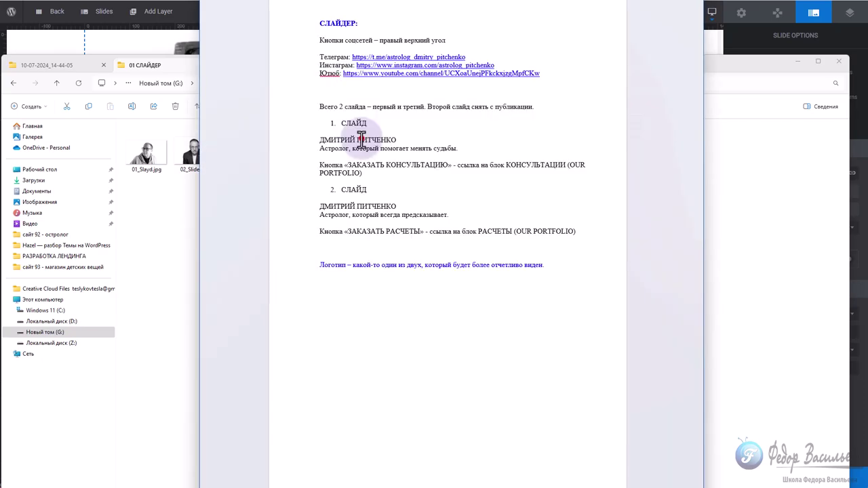
{"action": "triple_click", "coordinate": [398, 139]}
{"action": "right_click", "coordinate": [326, 140]}
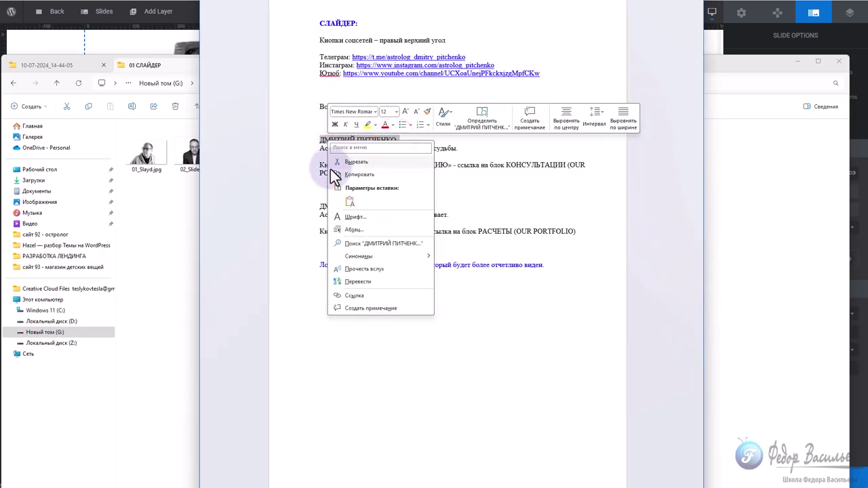
{"action": "left_click", "coordinate": [357, 172]}
{"action": "left_click", "coordinate": [753, 100]}
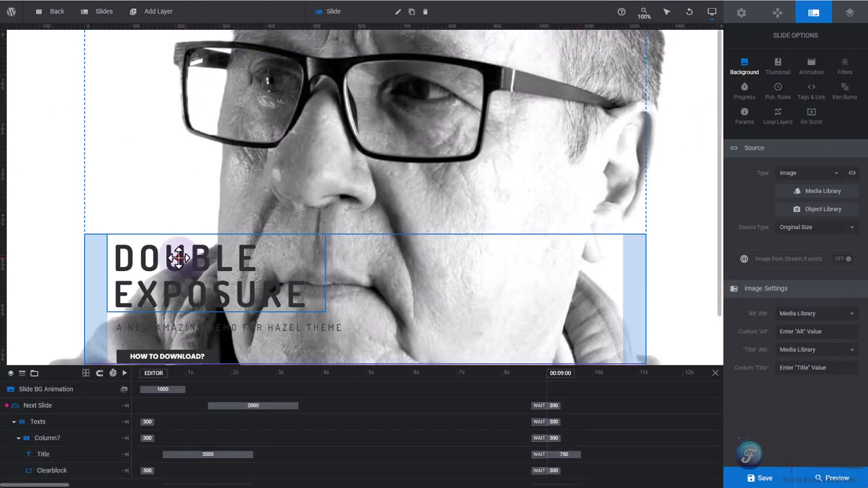
In the Title layer, replace DOUBLE with the first name and EXPOSURE with the surname
{"action": "left_click", "coordinate": [181, 255]}
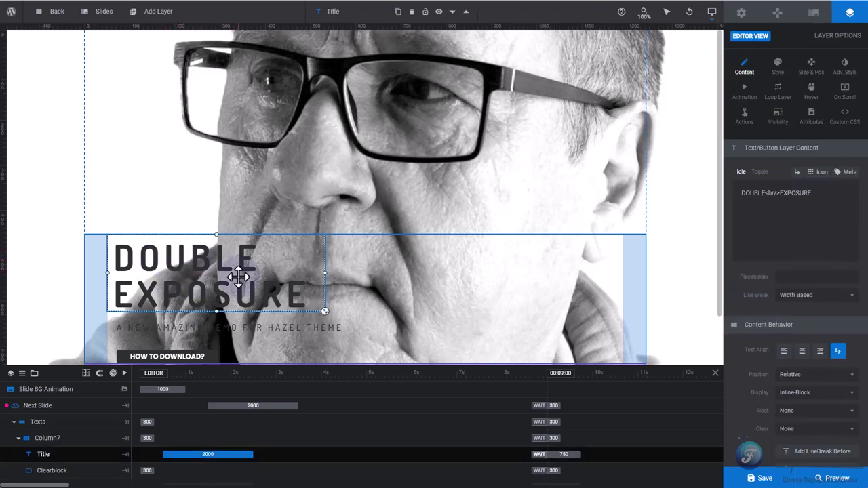
{"action": "left_click_drag", "start_coordinate": [826, 193], "coordinate": [727, 194]}
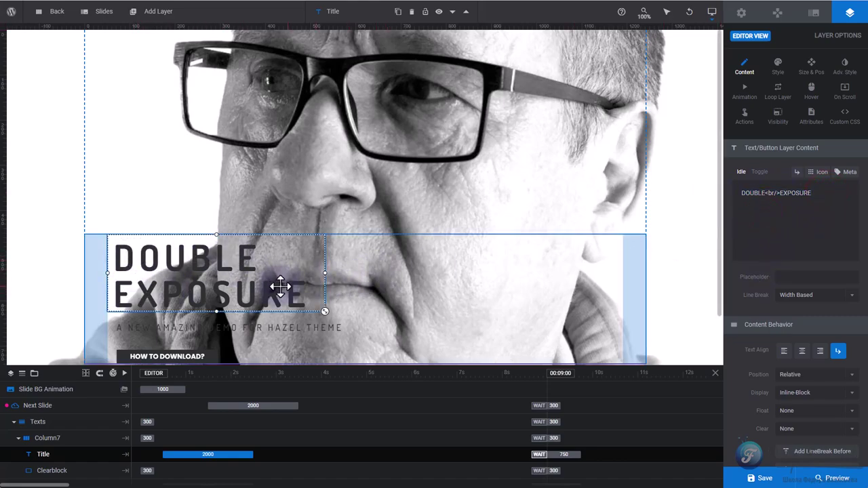
{"action": "left_click_drag", "start_coordinate": [779, 193], "coordinate": [768, 194]}
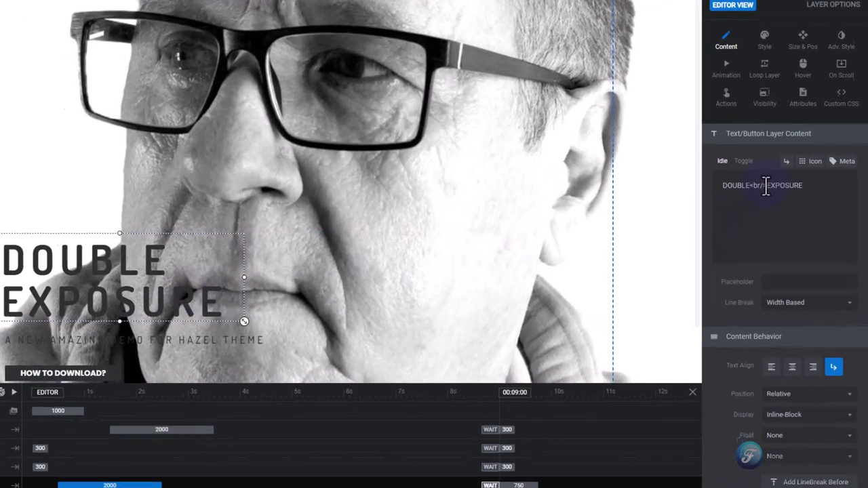
{"action": "left_click_drag", "start_coordinate": [660, 146], "coordinate": [596, 142]}
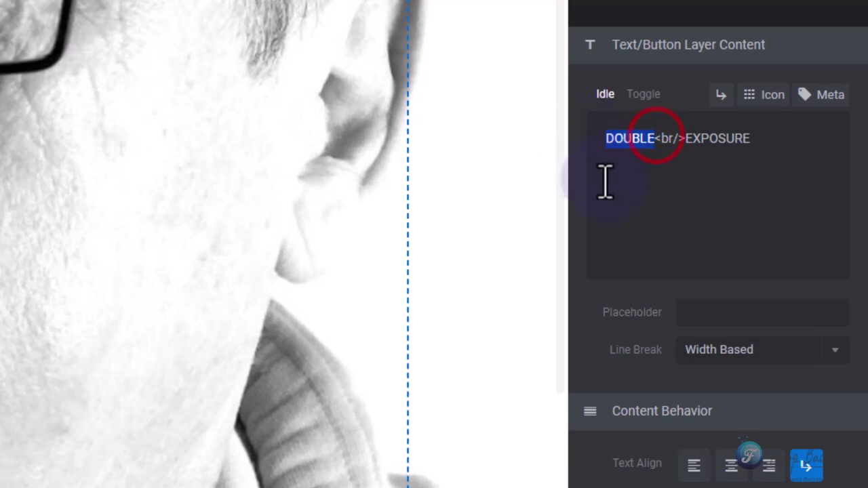
{"action": "key", "text": "ctrl+v"}
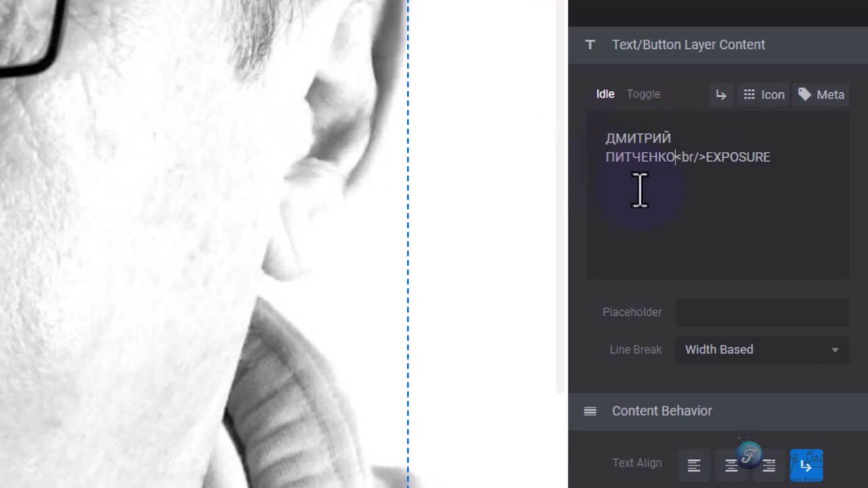
{"action": "left_click_drag", "start_coordinate": [675, 157], "coordinate": [606, 163]}
{"action": "right_click", "coordinate": [618, 167]}
{"action": "left_click", "coordinate": [648, 224]}
{"action": "key", "text": "BackSpace"}
{"action": "left_click_drag", "start_coordinate": [776, 137], "coordinate": [705, 155]}
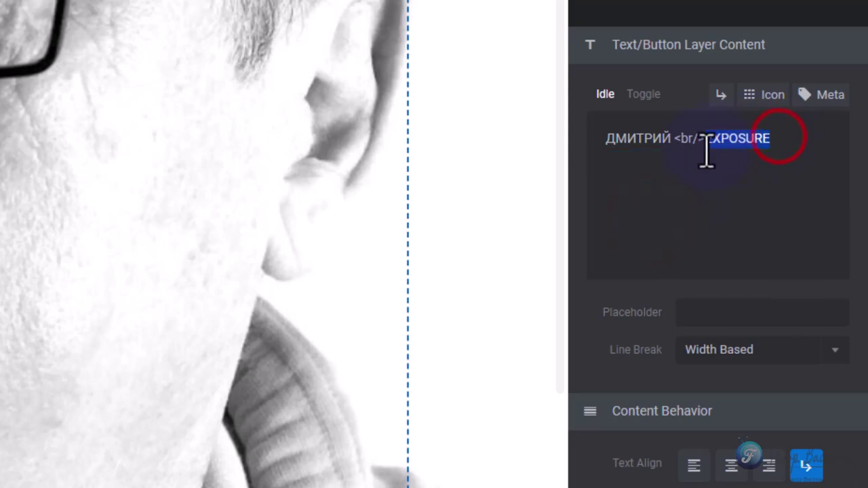
{"action": "key", "text": "ctrl+v"}
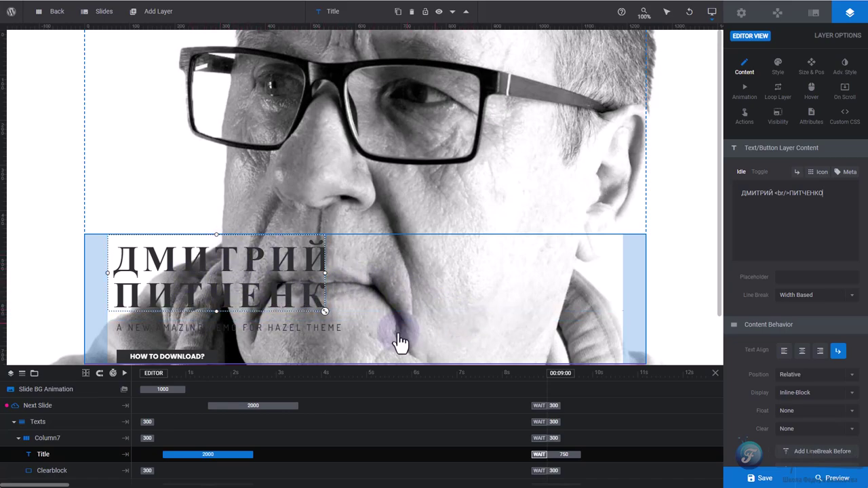
Copy the tagline from the brief and paste it as the Subtitle layer's text
{"action": "key", "text": "alt+Tab"}
{"action": "left_click", "coordinate": [460, 145]}
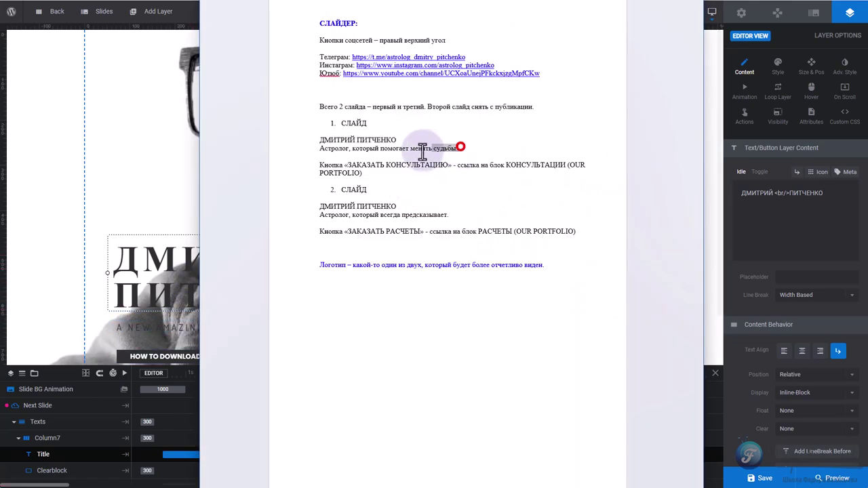
{"action": "left_click_drag", "start_coordinate": [325, 153], "coordinate": [321, 151]}
{"action": "right_click", "coordinate": [330, 149]}
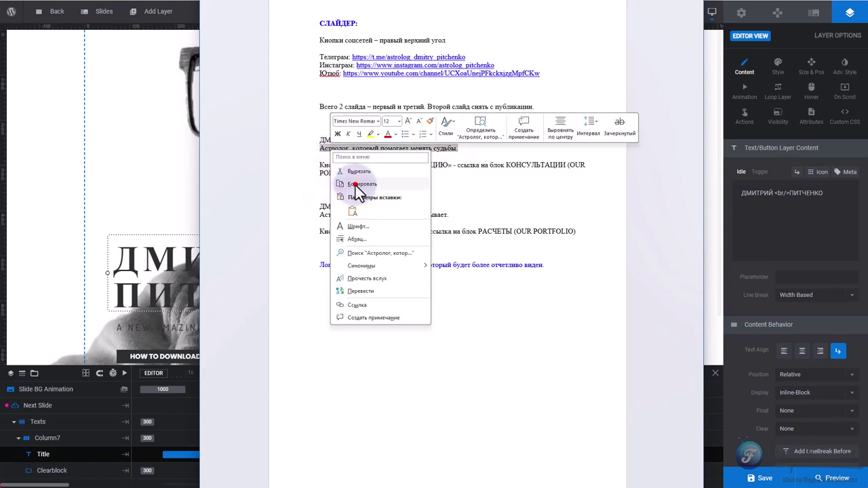
{"action": "left_click", "coordinate": [354, 183]}
{"action": "key", "text": "alt+Tab"}
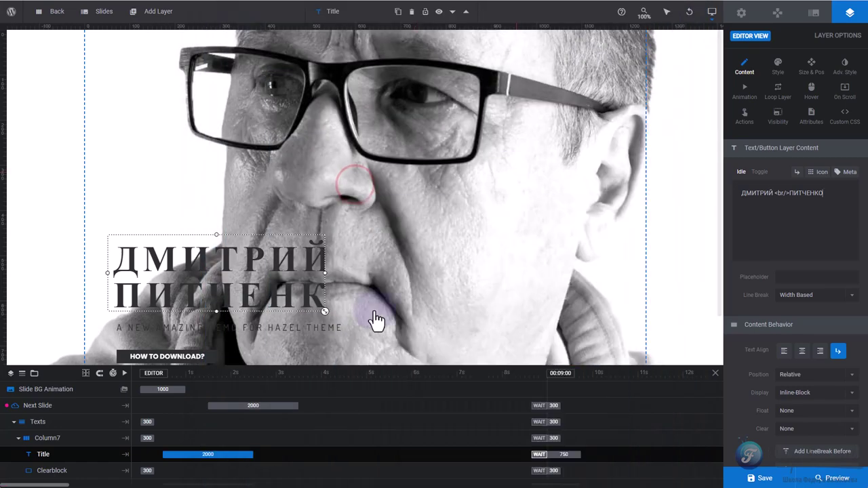
{"action": "left_click", "coordinate": [224, 327]}
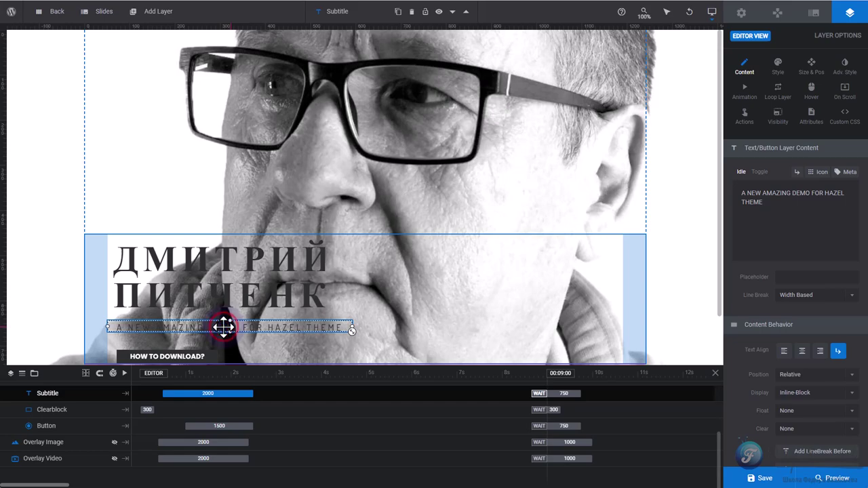
{"action": "left_click_drag", "start_coordinate": [794, 210], "coordinate": [733, 188]}
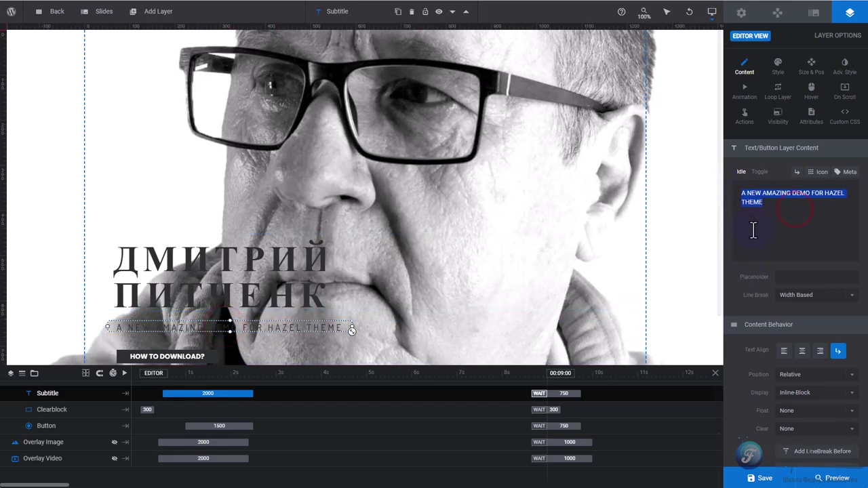
{"action": "key", "text": "ctrl+v"}
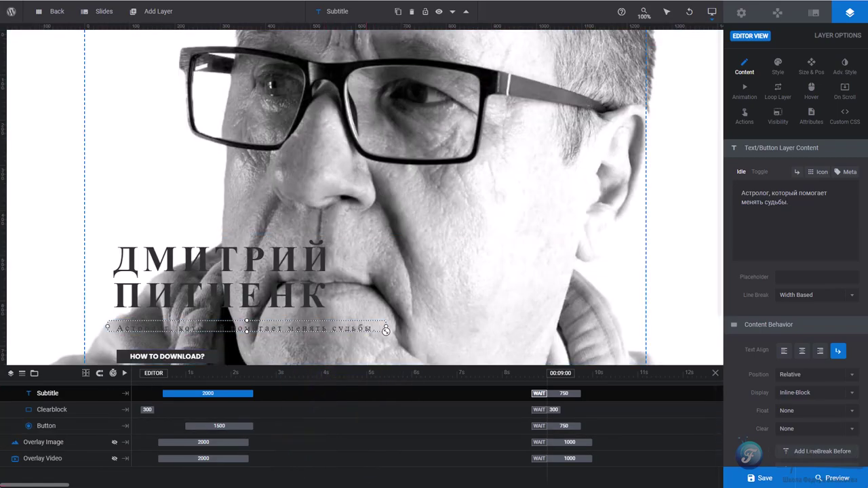
Copy the ЗАКАЗАТЬ КОНСУЛЬТАЦИЮ button label from the Word brief
{"action": "left_click", "coordinate": [500, 424]}
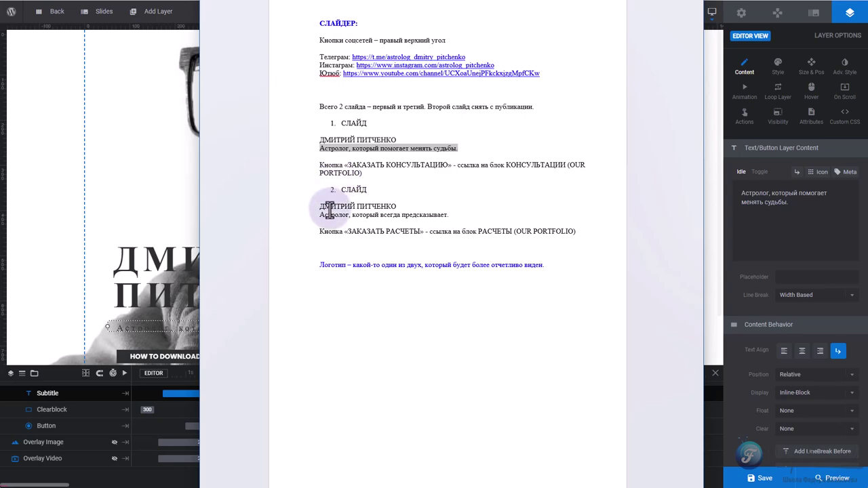
{"action": "left_click_drag", "start_coordinate": [448, 164], "coordinate": [348, 167]}
{"action": "right_click", "coordinate": [352, 173]}
{"action": "left_click", "coordinate": [389, 201]}
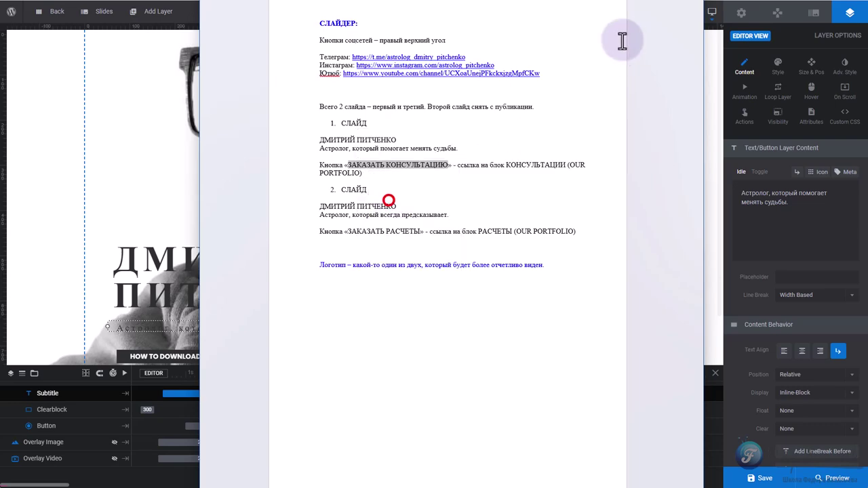
{"action": "left_click", "coordinate": [636, 4]}
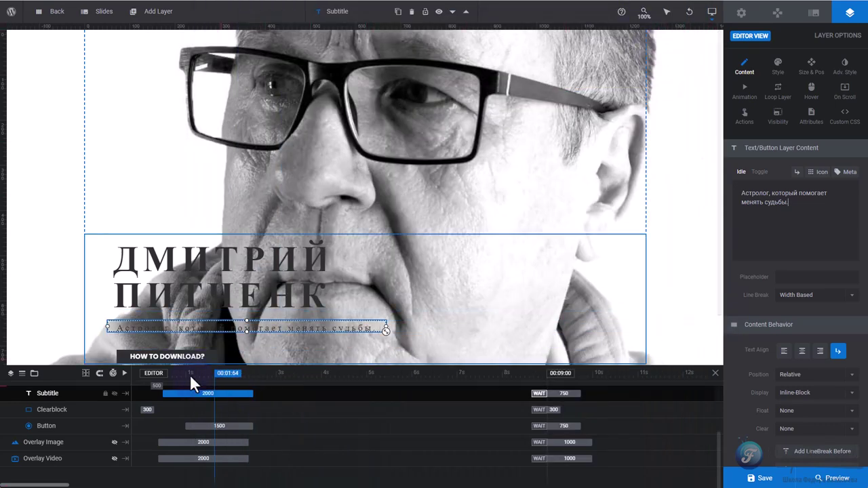
Paste ЗАКАЗАТЬ КОНСУЛЬТАЦИЮ over the HOW TO DOWNLOAD? label in the Button layer
{"action": "left_click", "coordinate": [167, 358]}
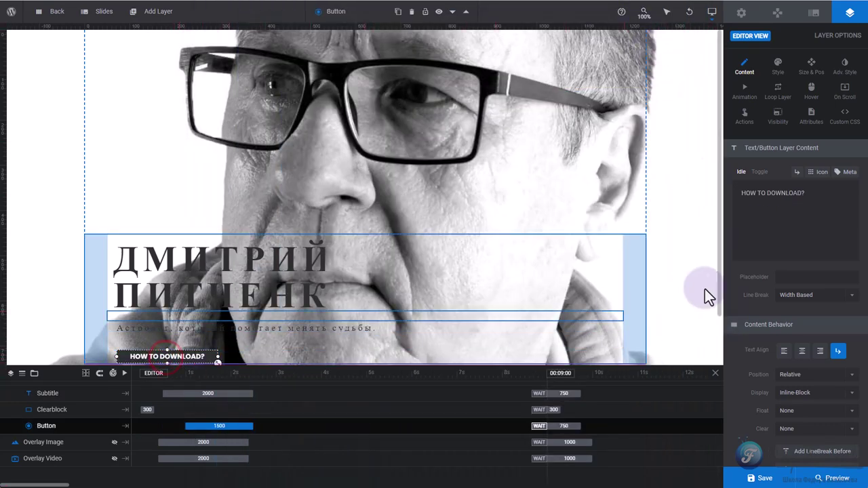
{"action": "triple_click", "coordinate": [819, 194]}
{"action": "key", "text": "ctrl+v"}
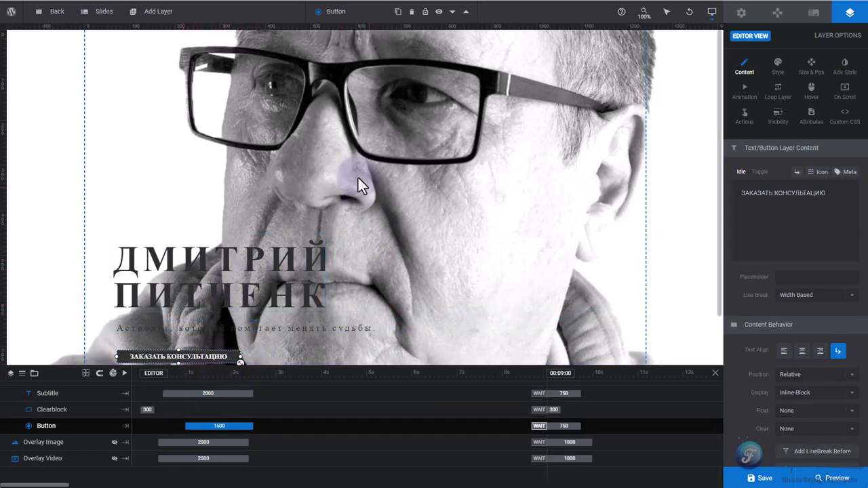
{"action": "left_click", "coordinate": [168, 263]}
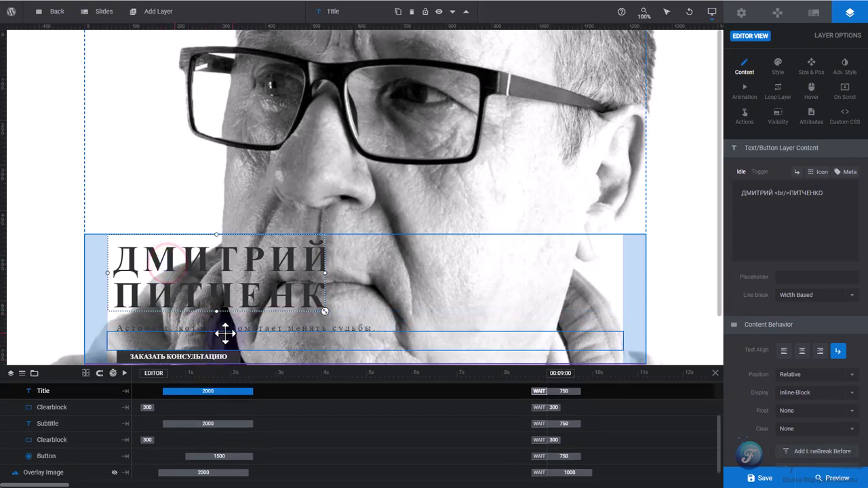
Set the title font to Georgia and widen the title layer so the full name fits
{"action": "left_click", "coordinate": [777, 68]}
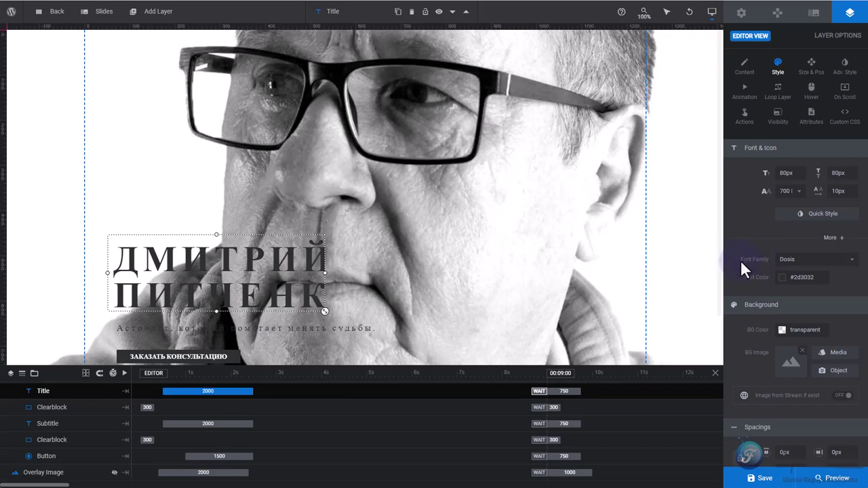
{"action": "left_click", "coordinate": [810, 258]}
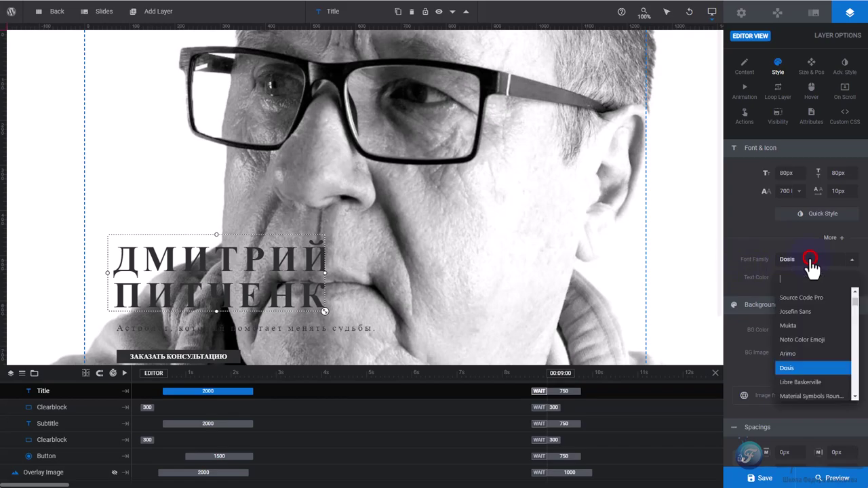
{"action": "left_click", "coordinate": [855, 300]}
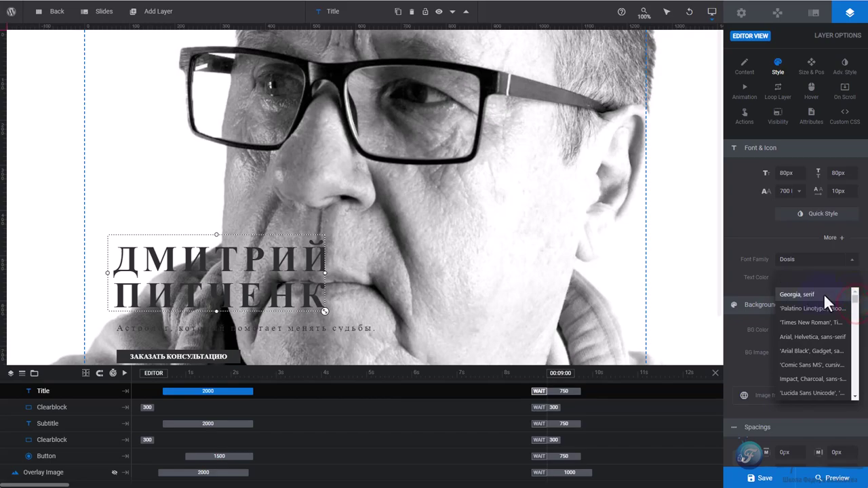
{"action": "mouse_move", "coordinate": [855, 301]}
{"action": "left_mouse_down"}
{"action": "mouse_move", "coordinate": [854, 397]}
{"action": "mouse_move", "coordinate": [849, 303]}
{"action": "left_mouse_up"}
{"action": "scroll", "coordinate": [846, 300], "scroll_direction": "down", "scroll_amount": 5}
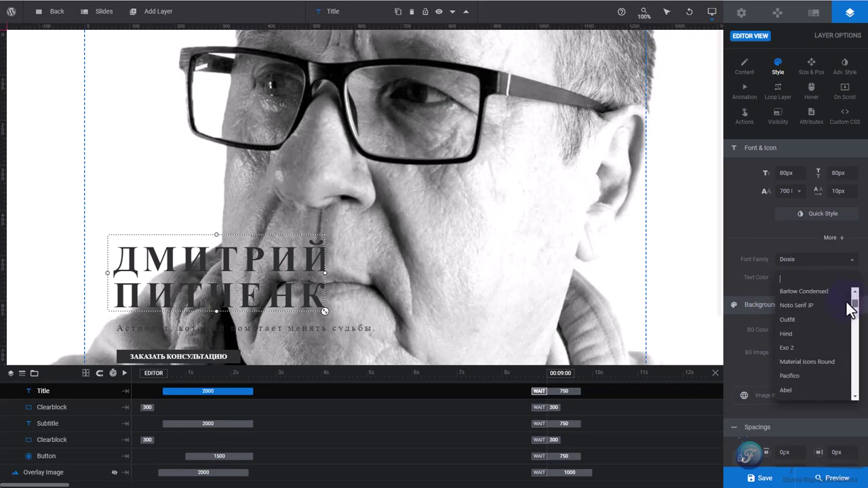
{"action": "scroll", "coordinate": [846, 300], "scroll_direction": "up", "scroll_amount": 10}
{"action": "left_click", "coordinate": [809, 298]}
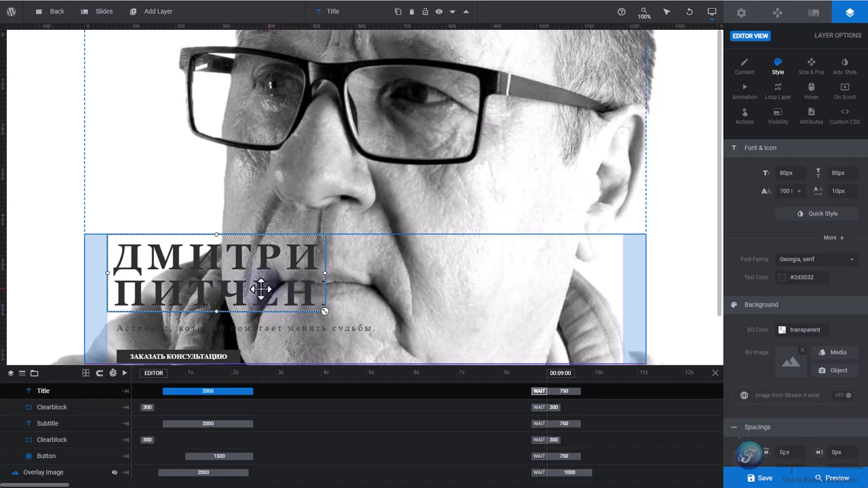
{"action": "left_click_drag", "start_coordinate": [324, 272], "coordinate": [391, 287]}
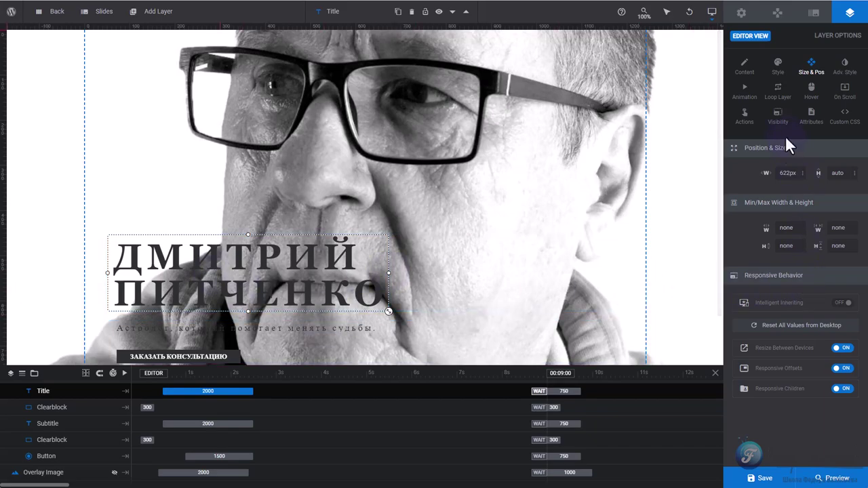
Switch the title's font family to Palatino Linotype
{"action": "left_click", "coordinate": [778, 65]}
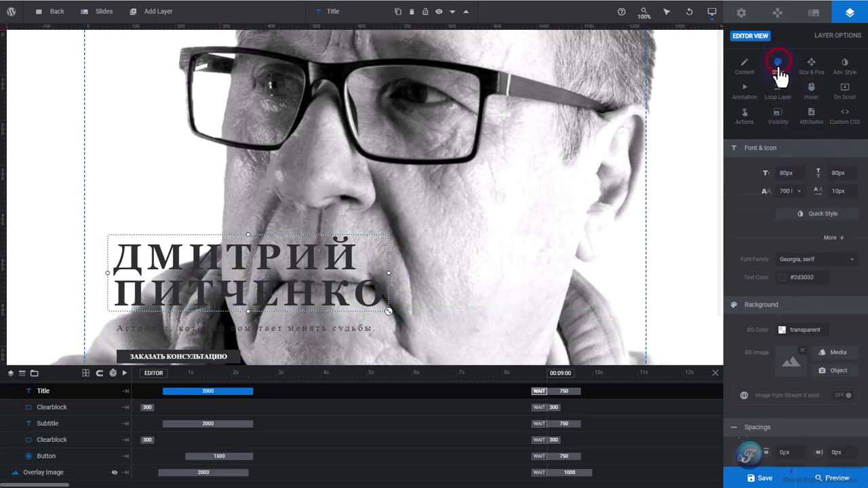
{"action": "left_click", "coordinate": [833, 261]}
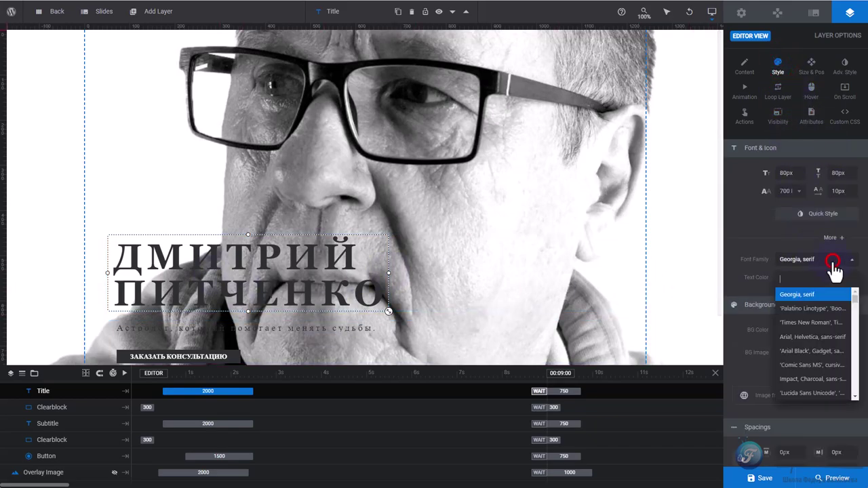
{"action": "left_click", "coordinate": [822, 307]}
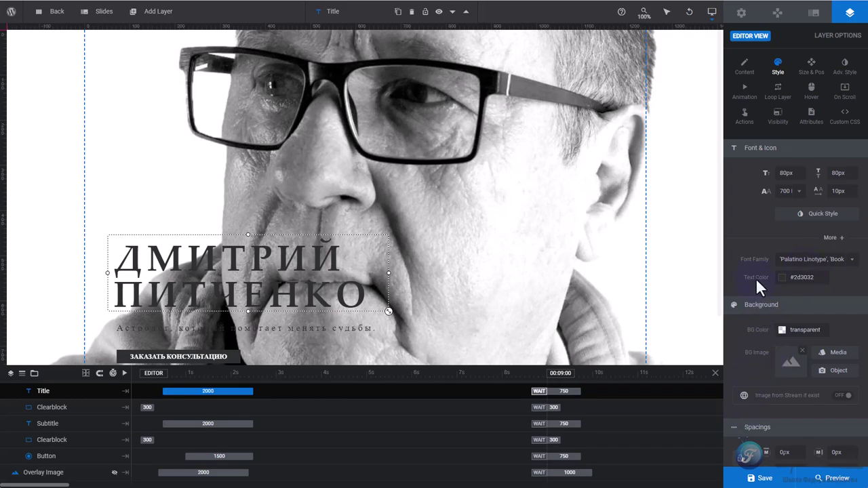
{"action": "left_click", "coordinate": [803, 278]}
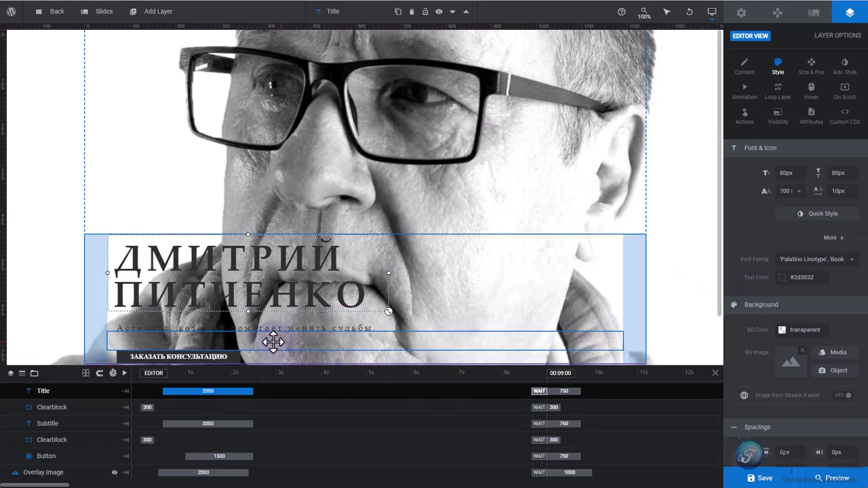
{"action": "left_click", "coordinate": [167, 328]}
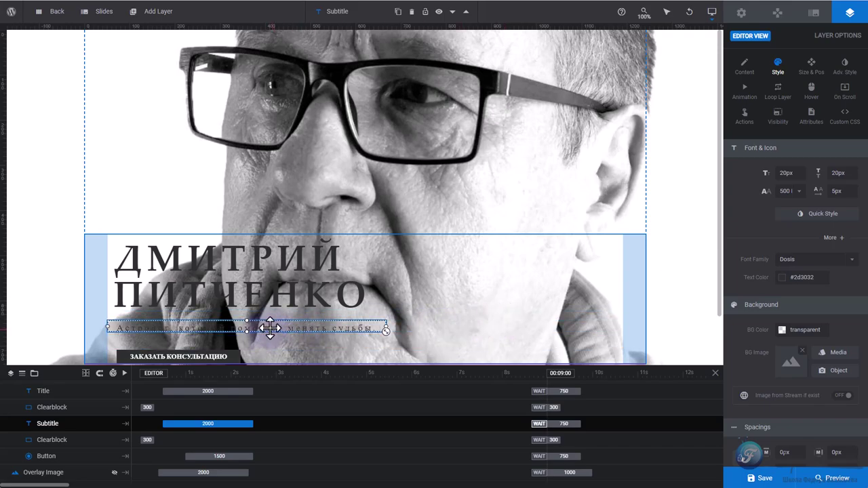
Set the subtitle font to Palatino Linotype and the button font to Roboto, then save
{"action": "left_click", "coordinate": [790, 260]}
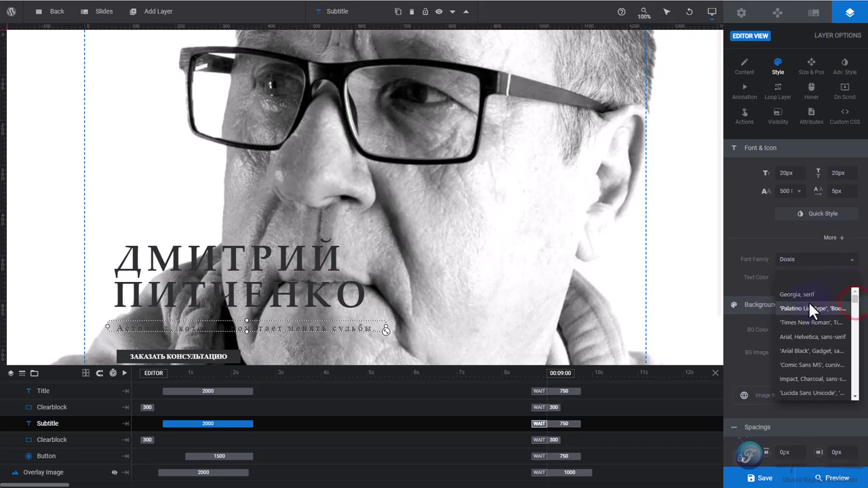
{"action": "left_click", "coordinate": [812, 308]}
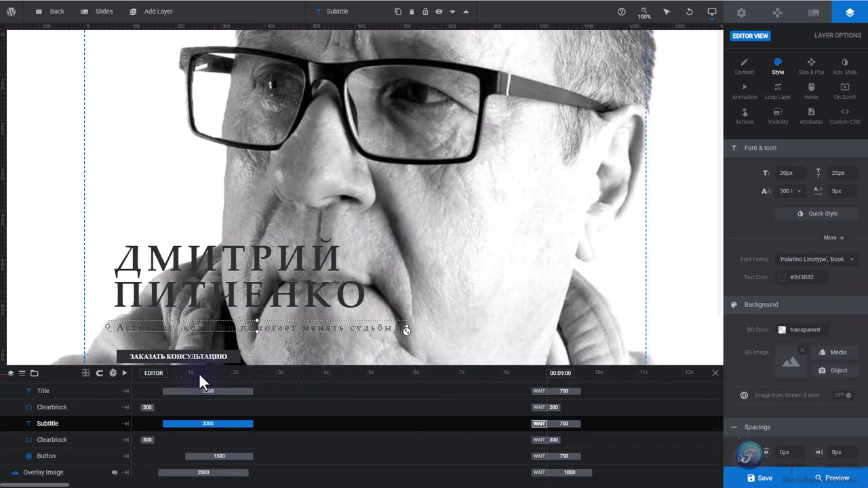
{"action": "left_click", "coordinate": [184, 356]}
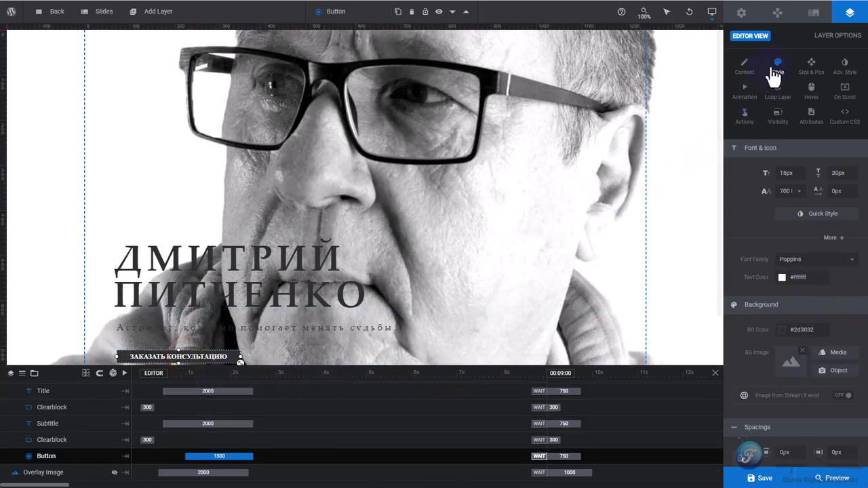
{"action": "left_click", "coordinate": [800, 261]}
{"action": "left_click", "coordinate": [801, 297]}
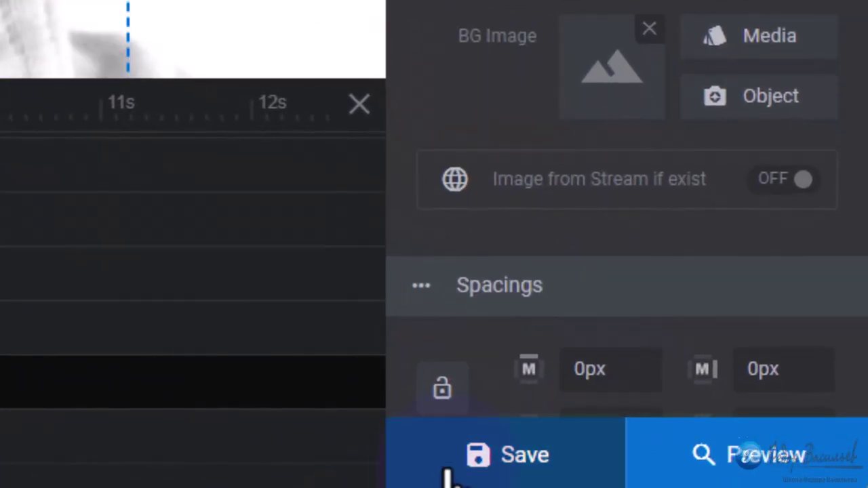
{"action": "left_click", "coordinate": [449, 461]}
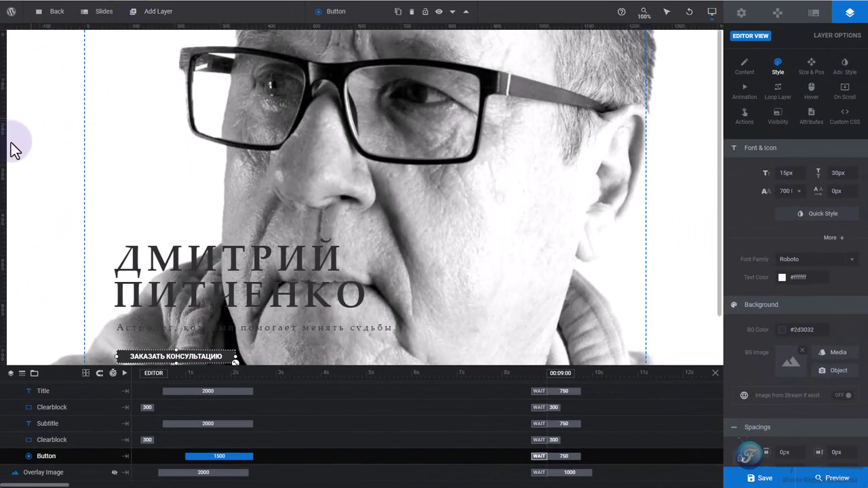
{"action": "mouse_move", "coordinate": [101, 19]}
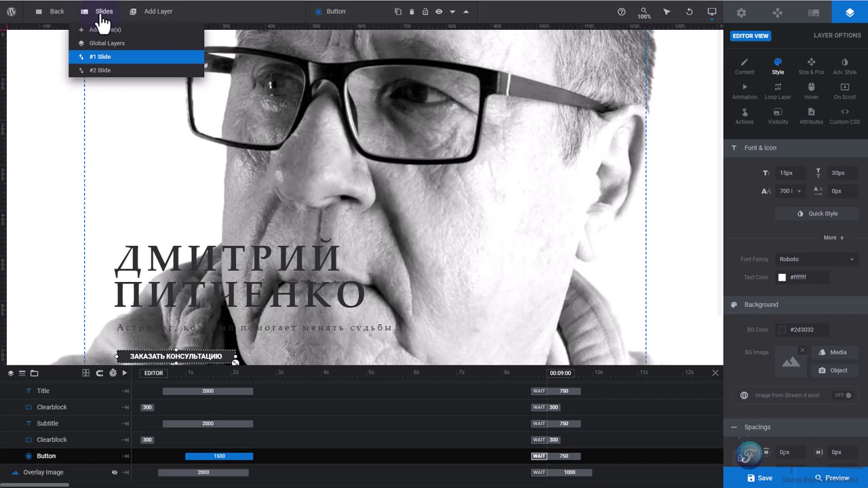
Open slide #2 and set the man-in-suit photo from the Media Library as its background
{"action": "mouse_move", "coordinate": [105, 74]}
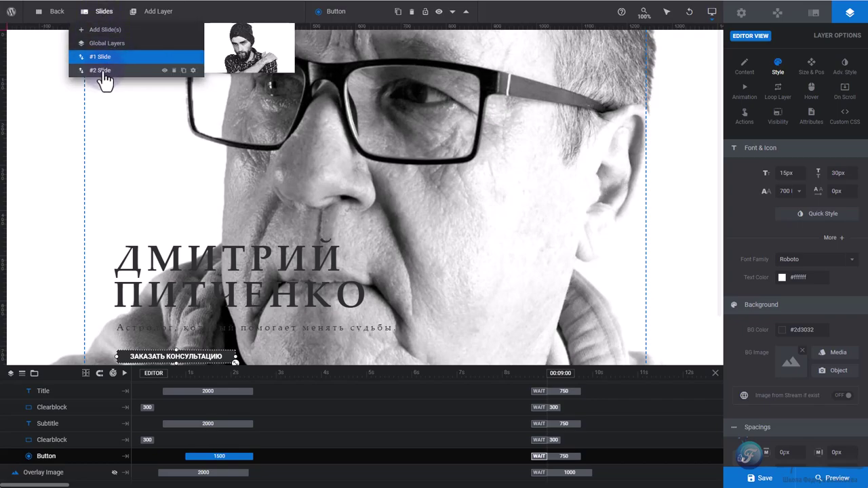
{"action": "left_click", "coordinate": [101, 72]}
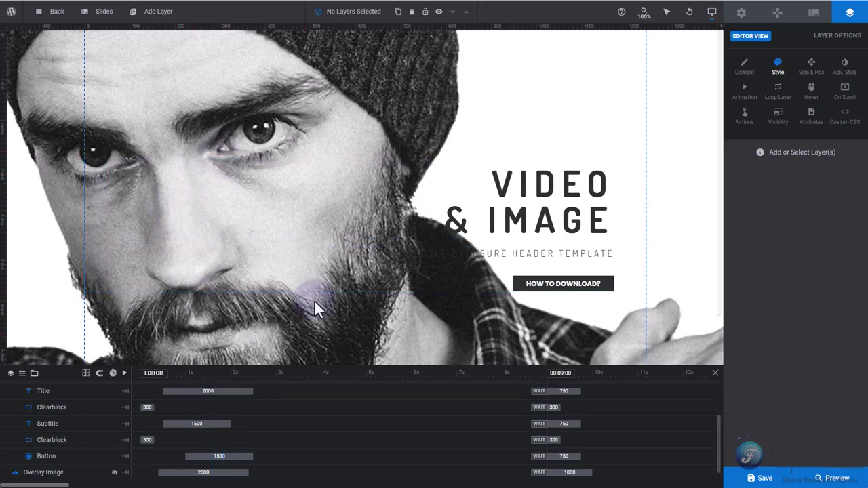
{"action": "right_click", "coordinate": [367, 71]}
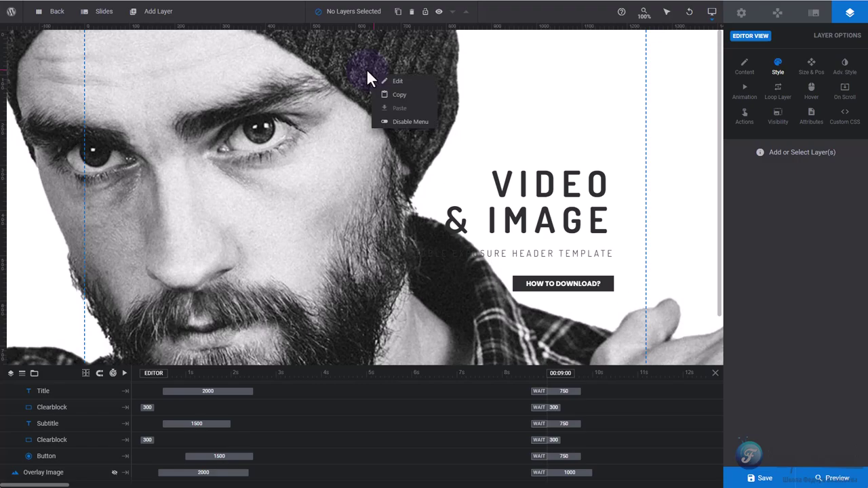
{"action": "mouse_move", "coordinate": [388, 84]}
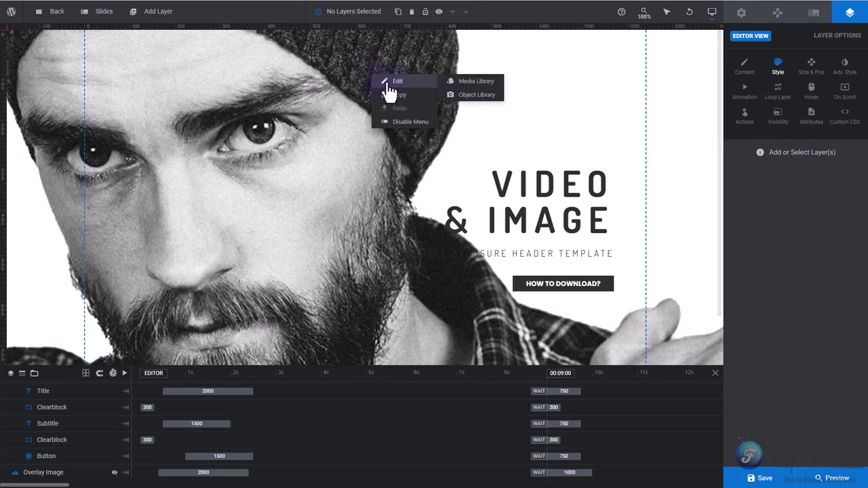
{"action": "left_click", "coordinate": [477, 82]}
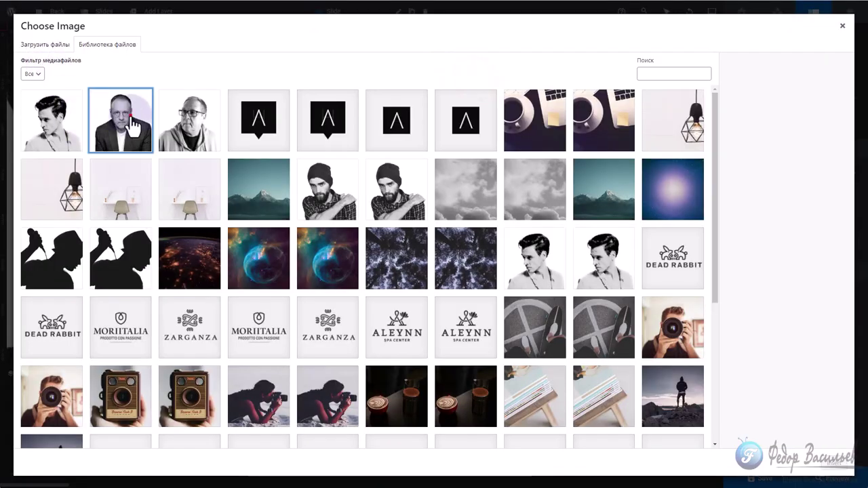
{"action": "left_click", "coordinate": [130, 117]}
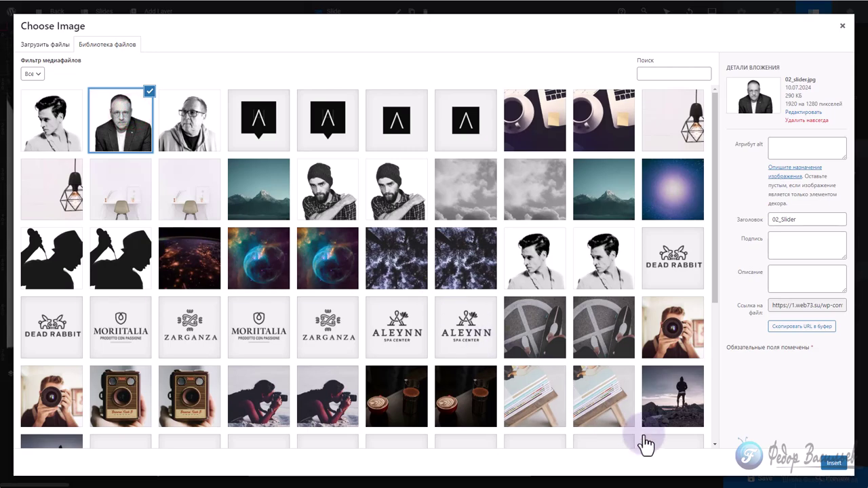
{"action": "left_click", "coordinate": [835, 464]}
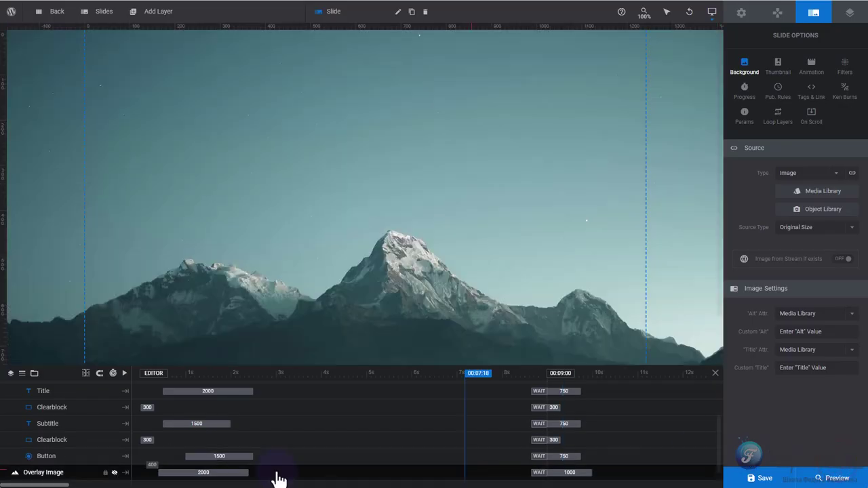
{"action": "left_click_drag", "start_coordinate": [149, 373], "coordinate": [278, 393]}
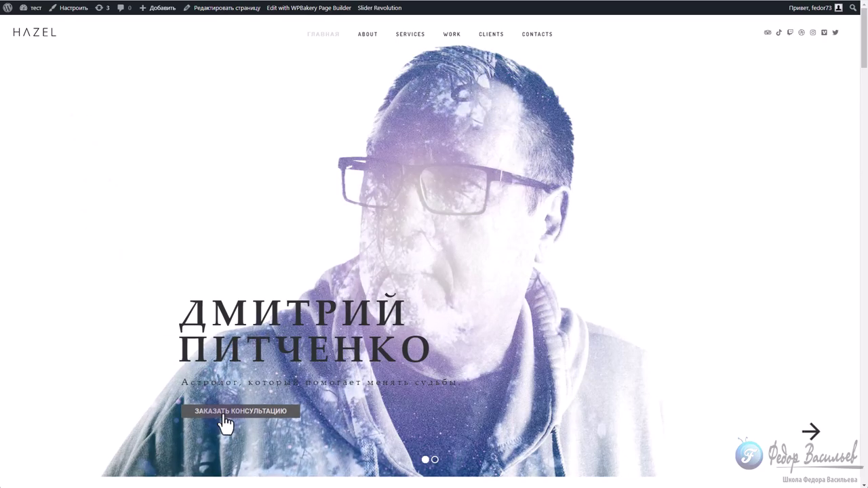
Advance the live homepage slider to the second astrologer slide
{"action": "left_click", "coordinate": [816, 432]}
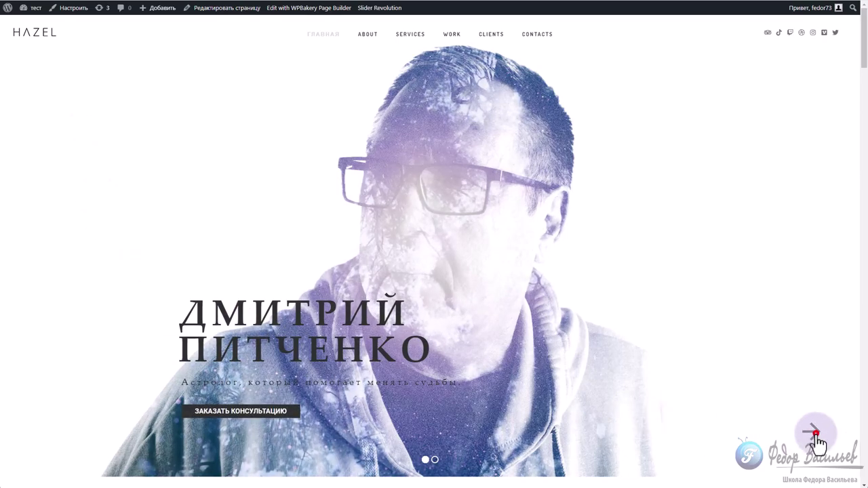
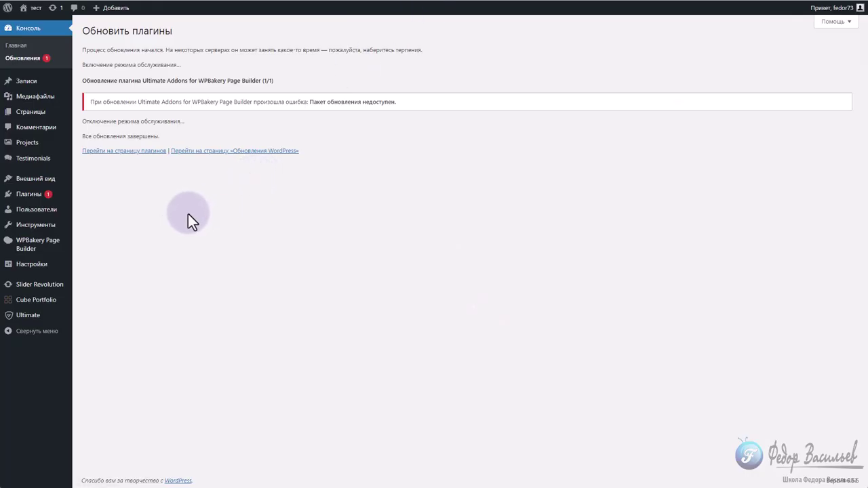
Open Hazel Style Options, translate the page into Russian, and show the Логотип settings
{"action": "mouse_move", "coordinate": [49, 185]}
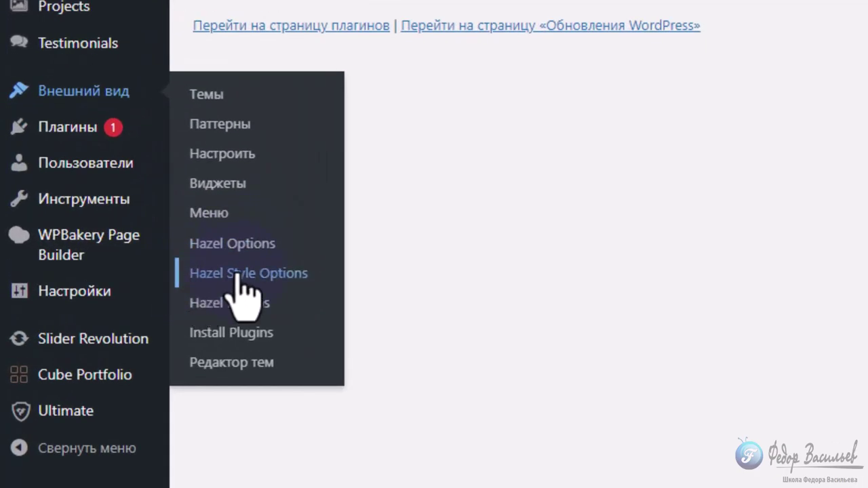
{"action": "left_click", "coordinate": [281, 277]}
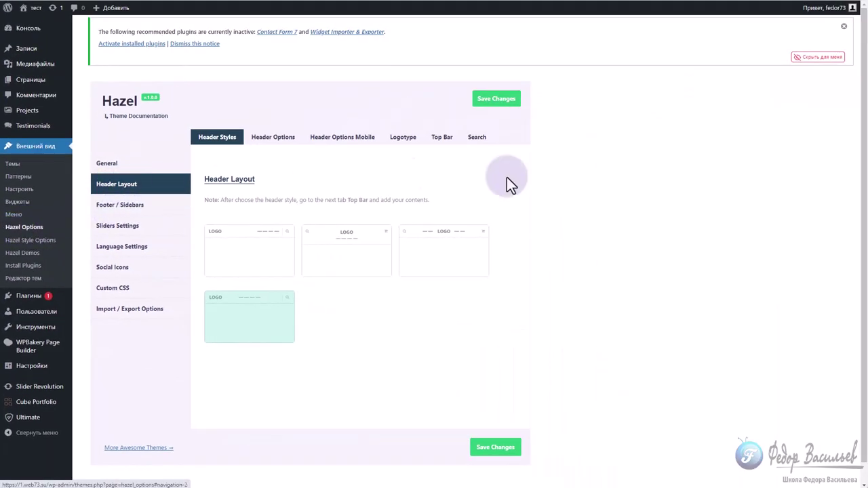
{"action": "right_click", "coordinate": [593, 158]}
{"action": "left_click", "coordinate": [616, 292]}
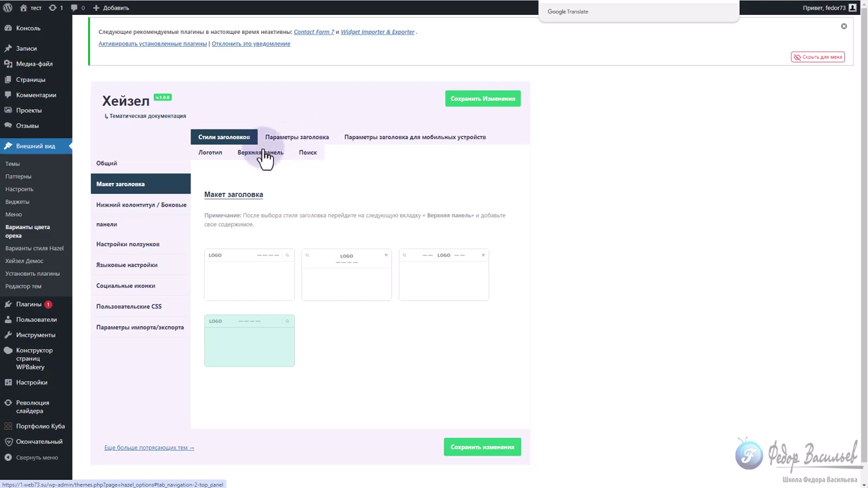
{"action": "left_click", "coordinate": [203, 156]}
Inspect the demo homepage's slider image in developer tools with an iPhone SE preview
{"action": "scroll", "coordinate": [248, 213], "scroll_direction": "down", "scroll_amount": 2}
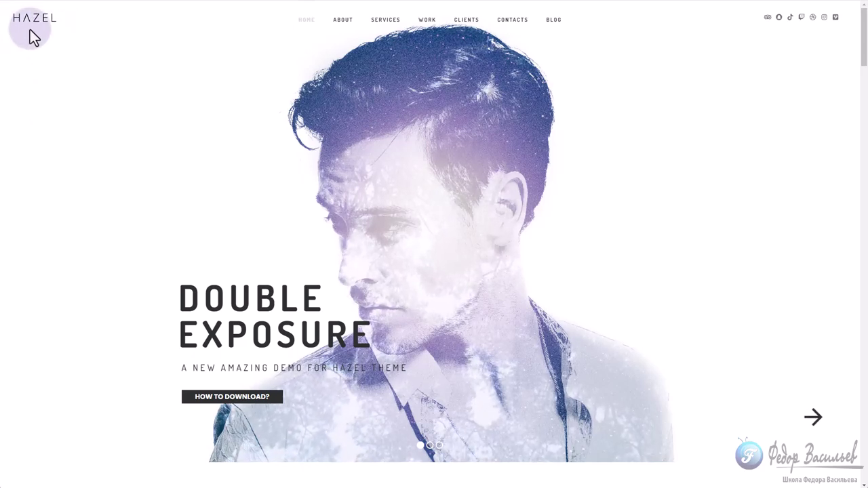
{"action": "scroll", "coordinate": [104, 108], "scroll_direction": "down", "scroll_amount": 4}
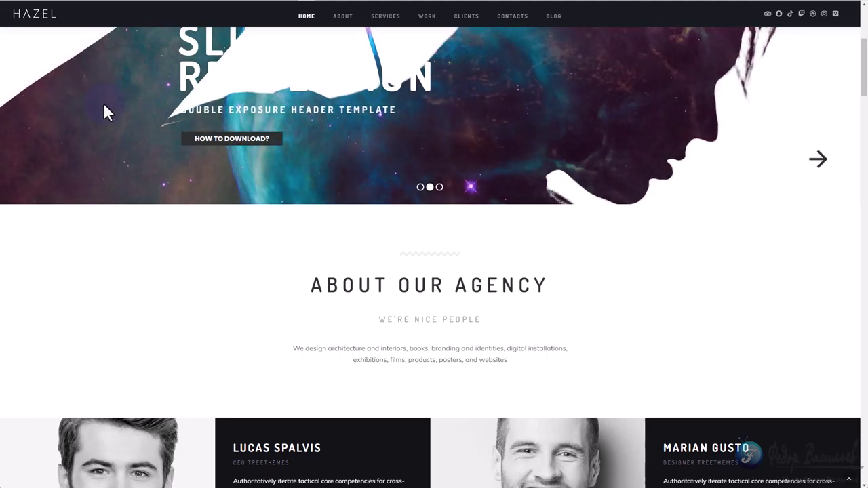
{"action": "right_click", "coordinate": [148, 109]}
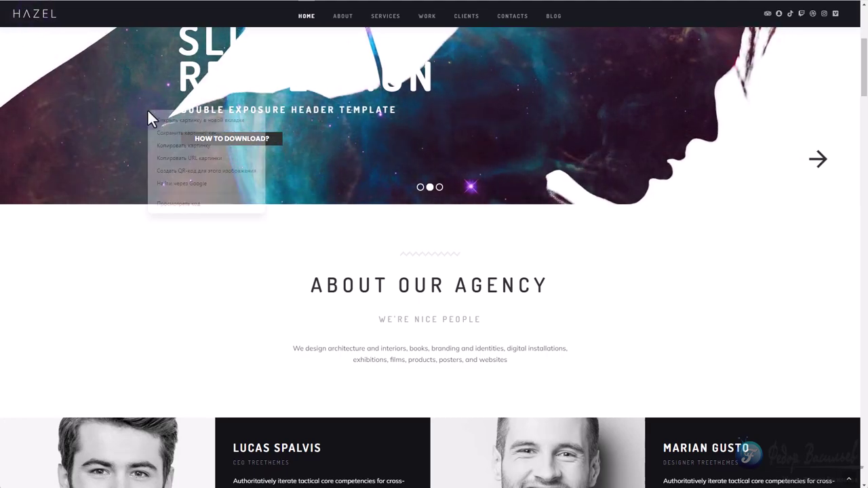
{"action": "left_click", "coordinate": [176, 206]}
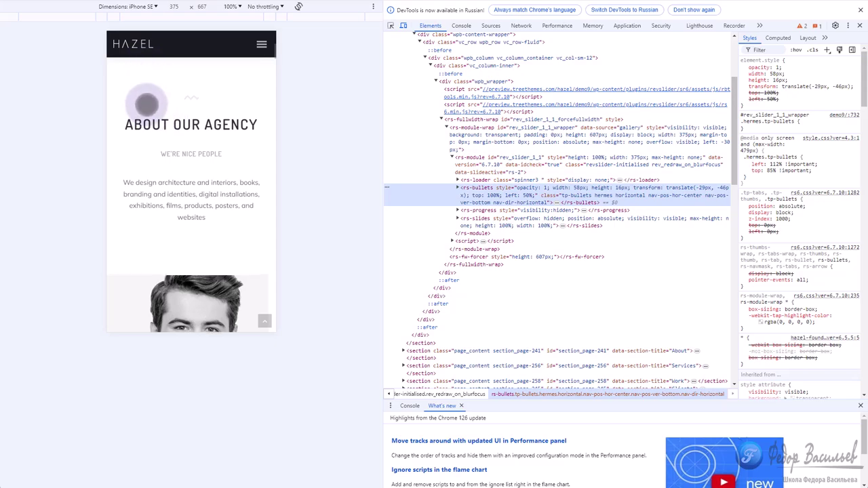
{"action": "scroll", "coordinate": [145, 101], "scroll_direction": "up", "scroll_amount": 5}
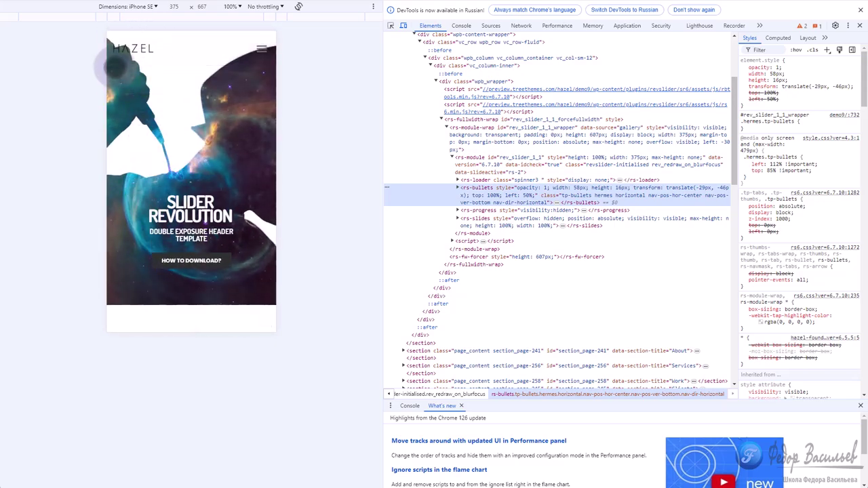
{"action": "scroll", "coordinate": [169, 67], "scroll_direction": "down", "scroll_amount": 2}
{"action": "scroll", "coordinate": [174, 113], "scroll_direction": "down", "scroll_amount": 2}
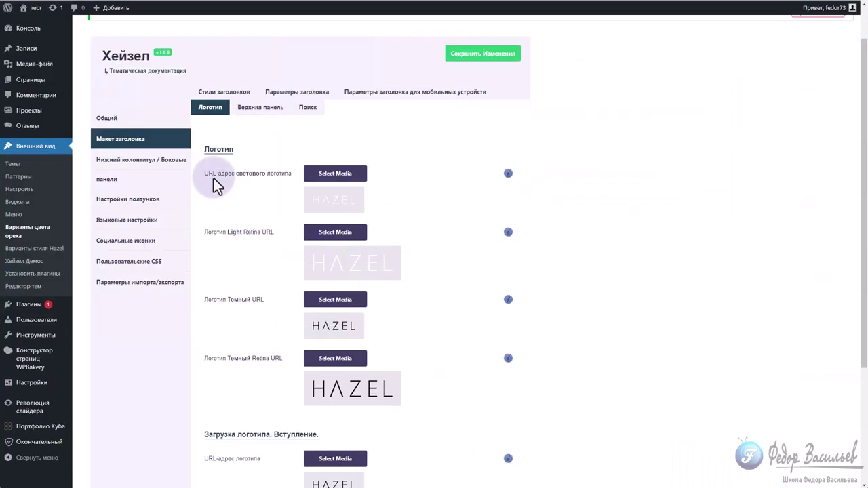
Upload the white and black PNG logos and set the white one as Logo Light and Logo Light Retina
{"action": "left_click_drag", "start_coordinate": [240, 175], "coordinate": [267, 175]}
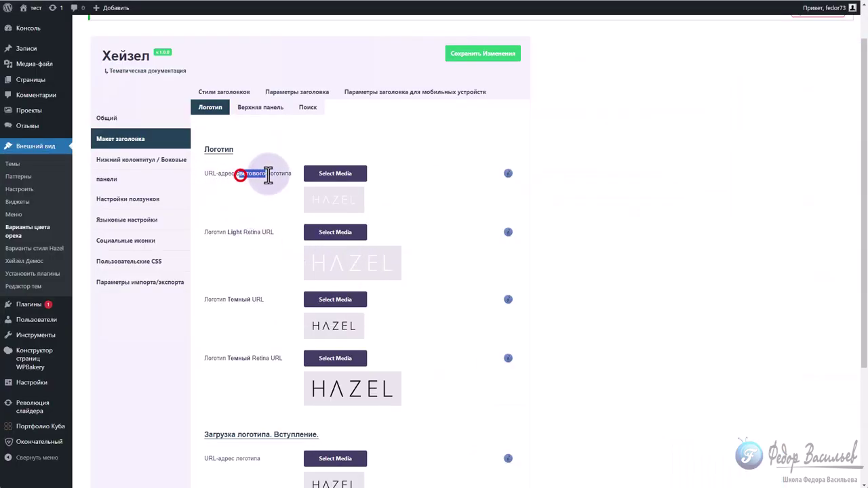
{"action": "left_click", "coordinate": [328, 178]}
{"action": "left_click", "coordinate": [52, 45]}
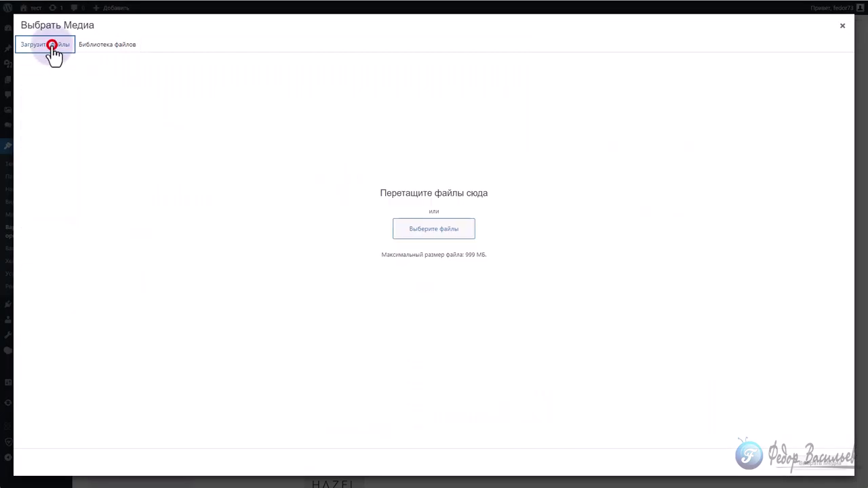
{"action": "left_click", "coordinate": [705, 53]}
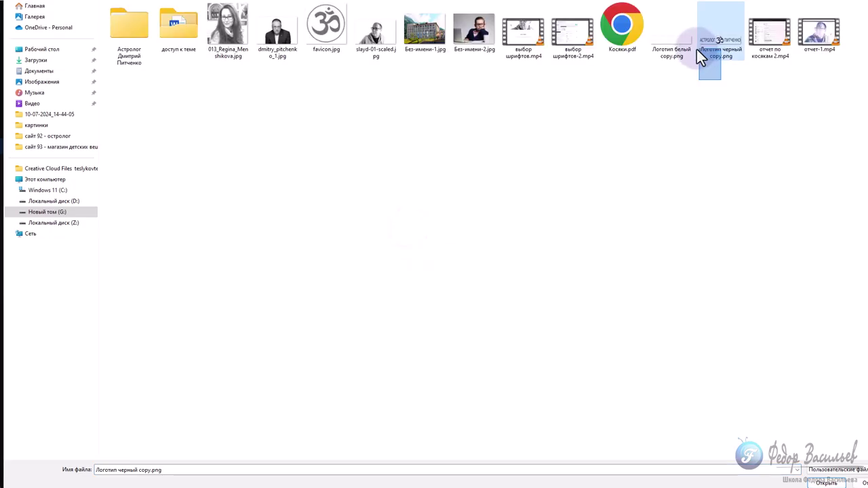
{"action": "left_click", "coordinate": [822, 482]}
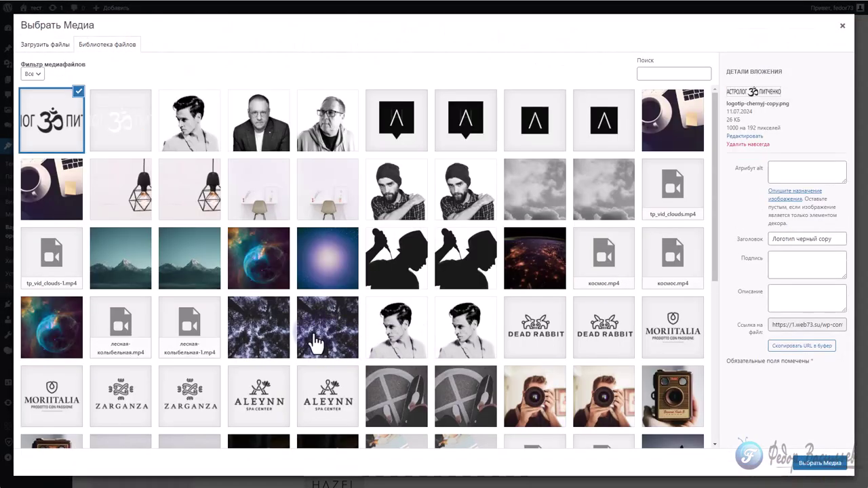
{"action": "left_click", "coordinate": [121, 126]}
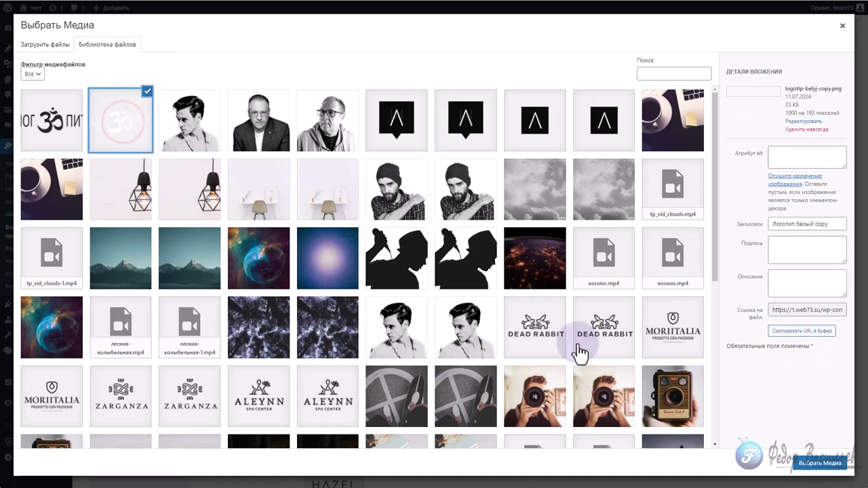
{"action": "left_click", "coordinate": [804, 464]}
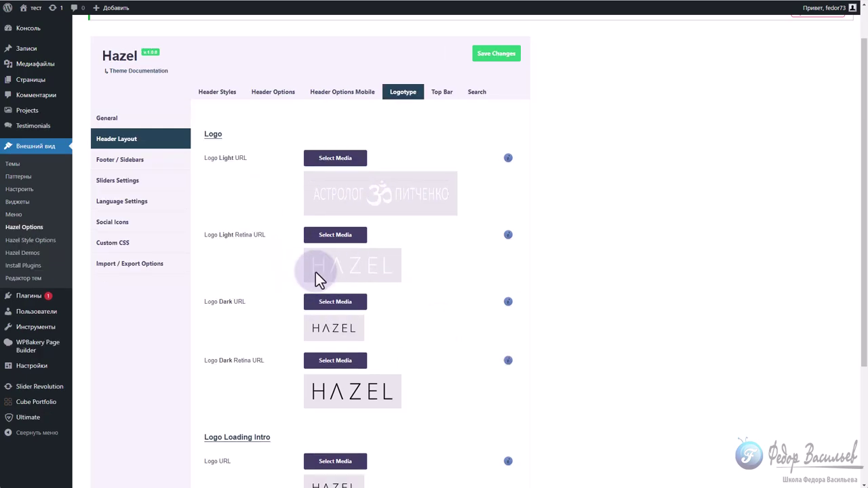
{"action": "left_click", "coordinate": [345, 243]}
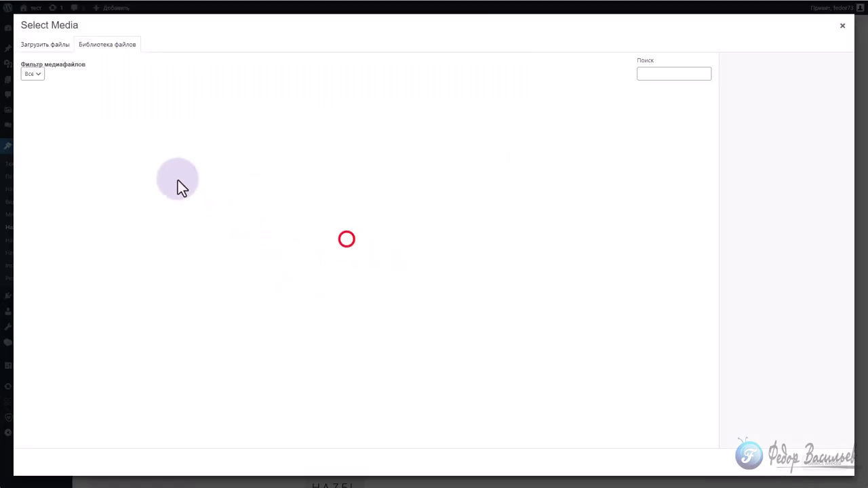
{"action": "left_click", "coordinate": [120, 125]}
{"action": "left_click", "coordinate": [822, 463]}
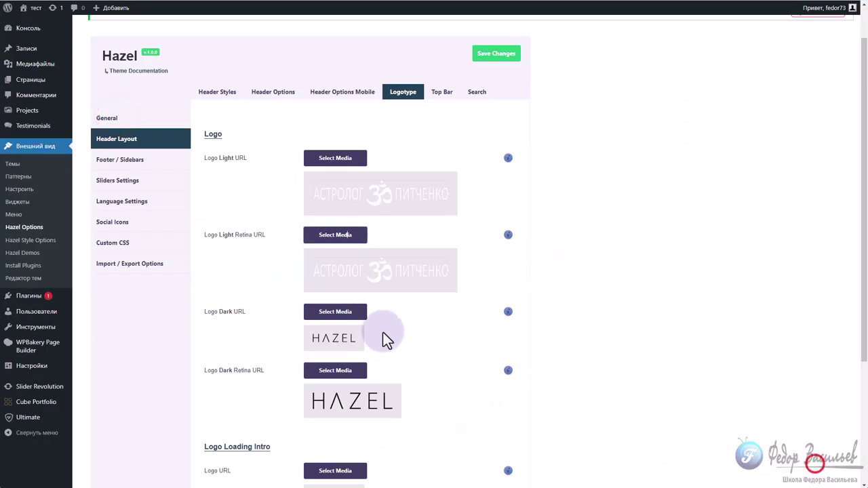
Assign the black logo to Logo Dark and the white logo to Logo Dark Retina, then save
{"action": "left_click", "coordinate": [333, 169]}
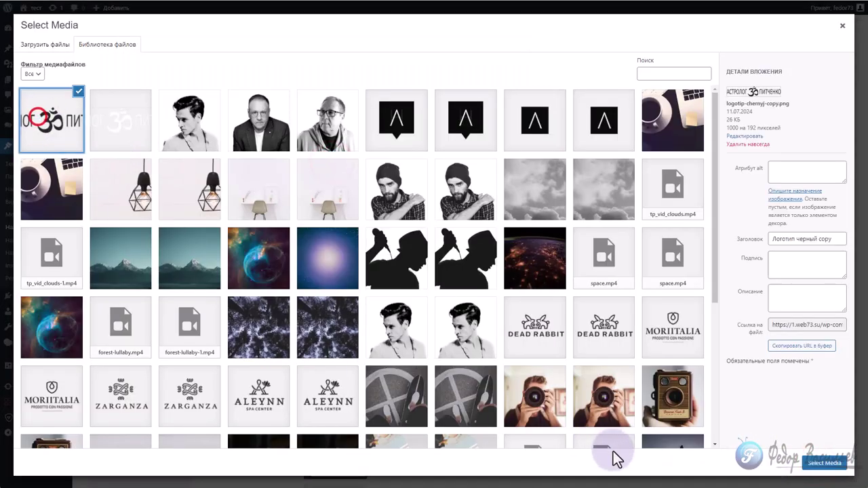
{"action": "left_click", "coordinate": [825, 465]}
{"action": "scroll", "coordinate": [209, 221], "scroll_direction": "down", "scroll_amount": 2}
{"action": "left_click_drag", "start_coordinate": [208, 221], "coordinate": [252, 248]}
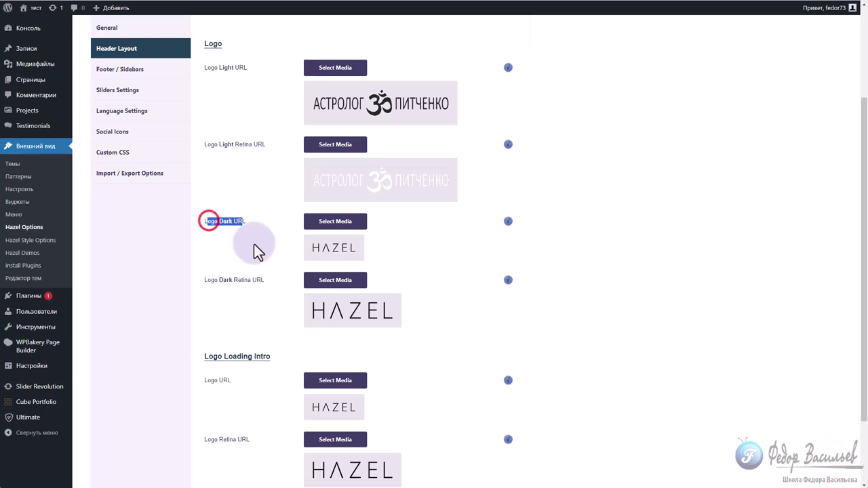
{"action": "left_click", "coordinate": [321, 226]}
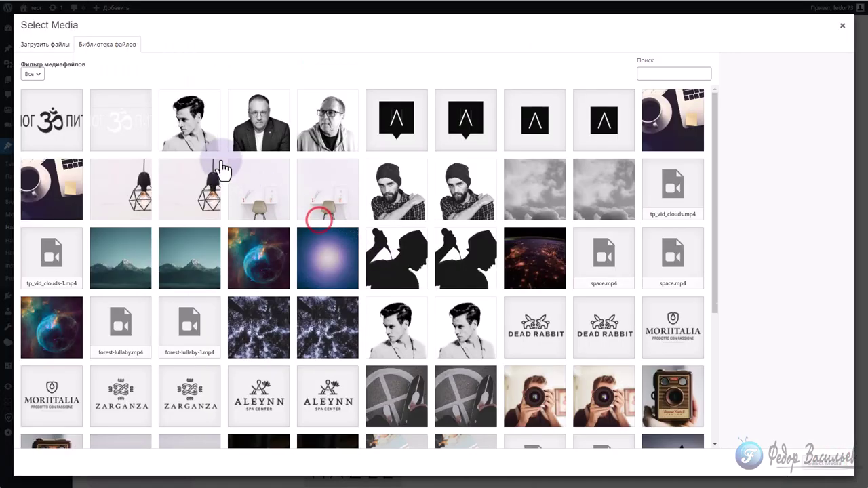
{"action": "left_click", "coordinate": [60, 132]}
{"action": "left_click", "coordinate": [827, 464]}
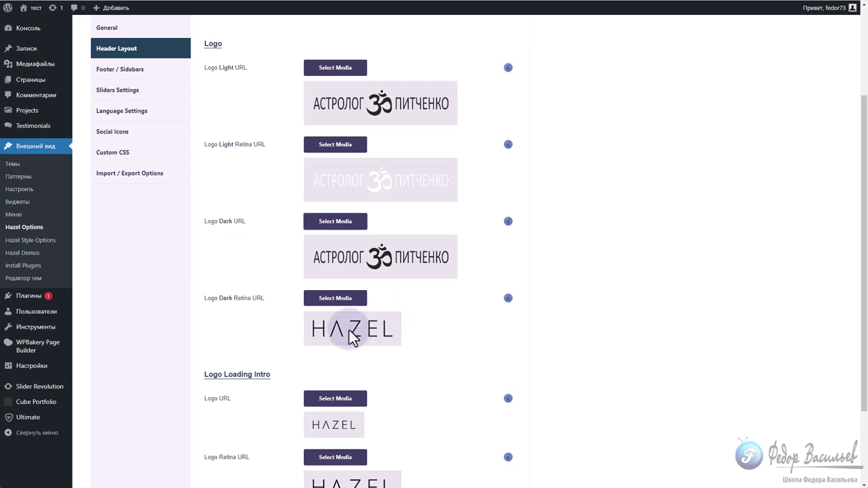
{"action": "left_click", "coordinate": [331, 301]}
{"action": "left_click", "coordinate": [120, 129]}
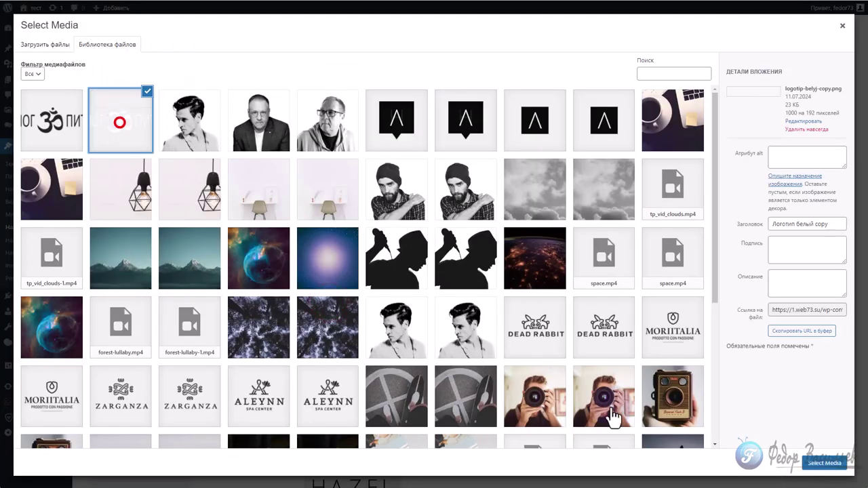
{"action": "left_click", "coordinate": [815, 465]}
{"action": "scroll", "coordinate": [488, 395], "scroll_direction": "down", "scroll_amount": 2}
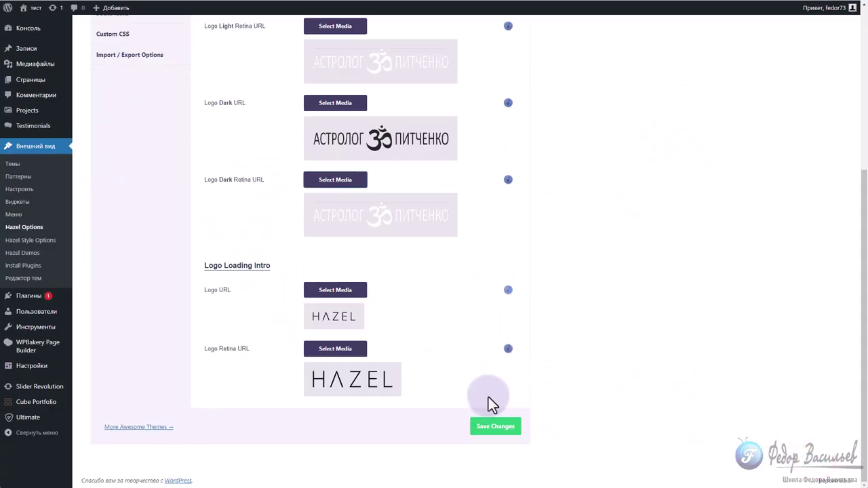
{"action": "left_click", "coordinate": [497, 427]}
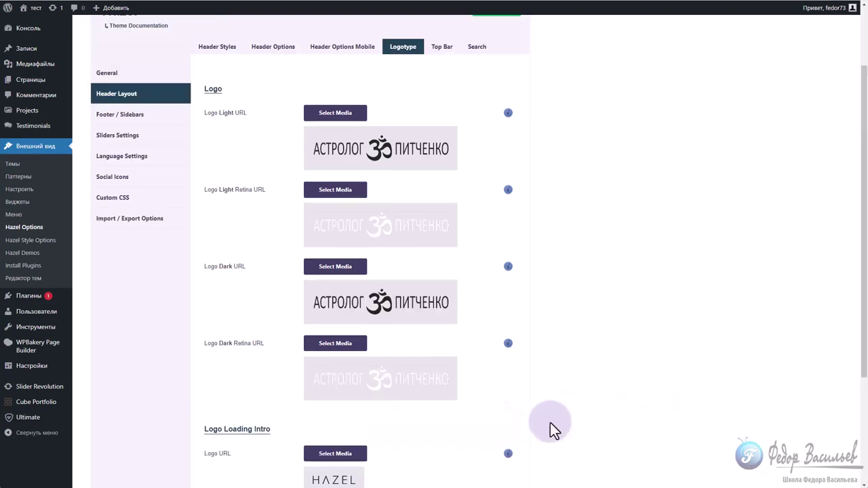
{"action": "left_click_drag", "start_coordinate": [237, 342], "coordinate": [204, 343]}
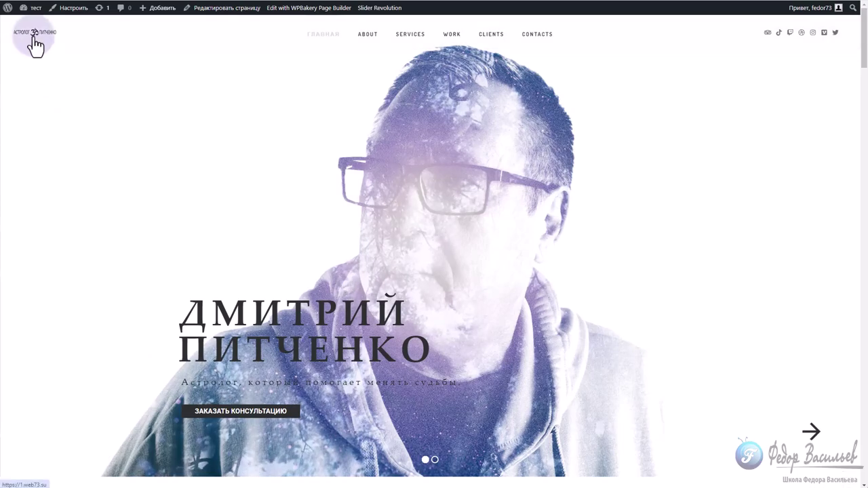
Reload the mobile preview, close DevTools, and check the home page at full desktop width
{"action": "scroll", "coordinate": [190, 230], "scroll_direction": "down", "scroll_amount": 4}
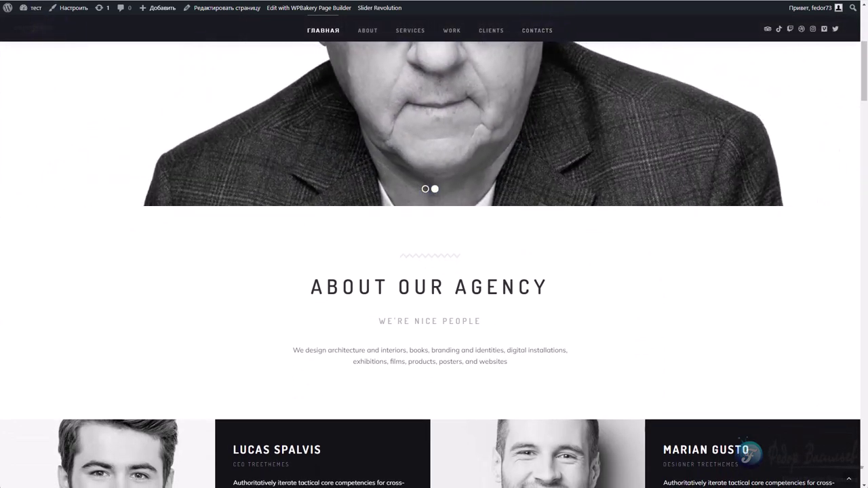
{"action": "key", "text": "ctrl+Tab"}
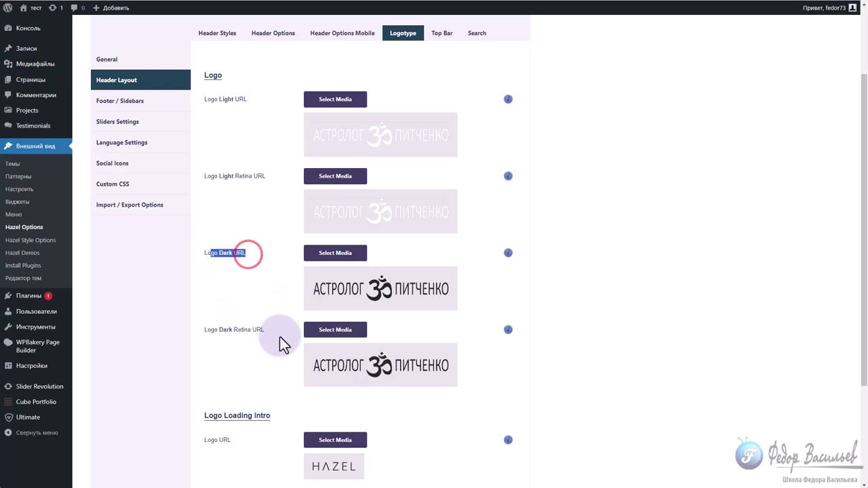
{"action": "left_click_drag", "start_coordinate": [276, 331], "coordinate": [214, 331]}
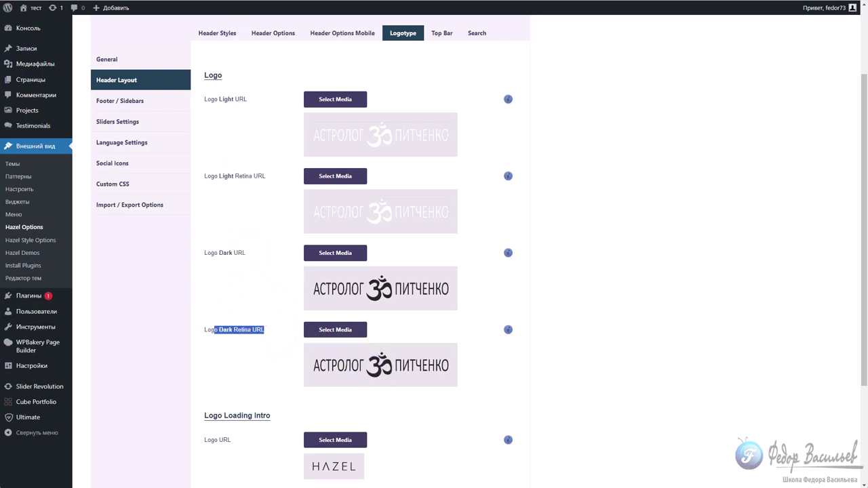
{"action": "key", "text": "ctrl+Tab"}
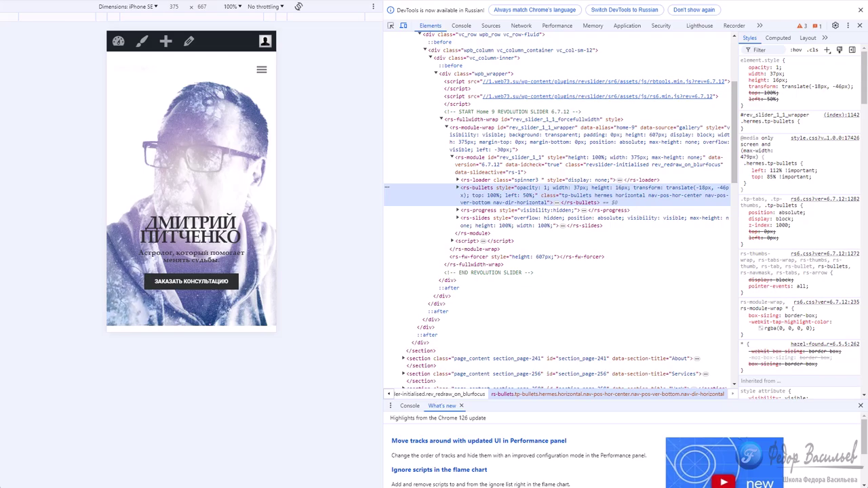
{"action": "key", "text": "F5"}
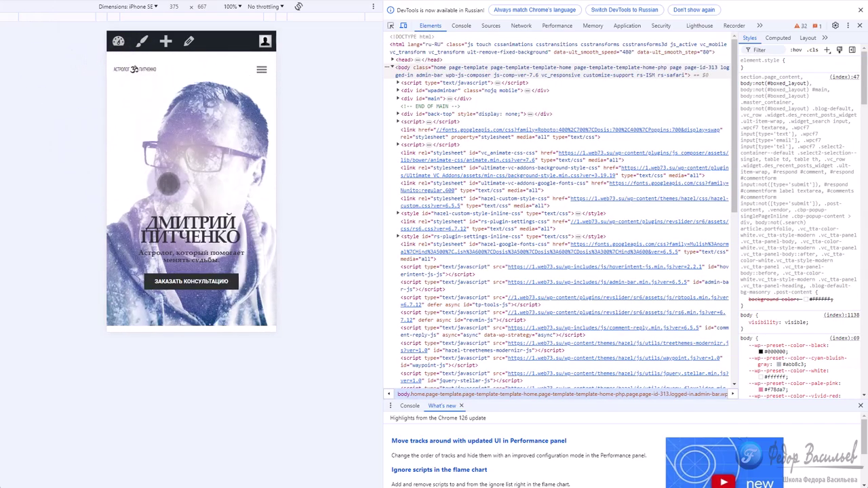
{"action": "scroll", "coordinate": [169, 181], "scroll_direction": "down", "scroll_amount": 3}
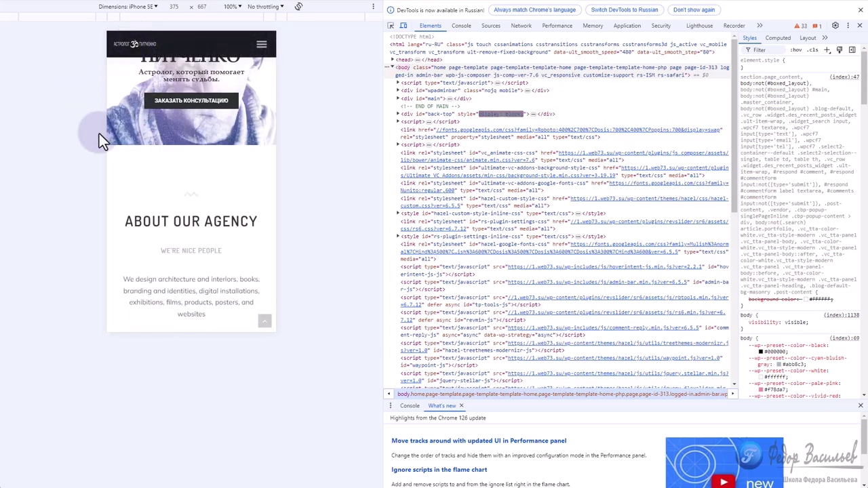
{"action": "scroll", "coordinate": [191, 157], "scroll_direction": "up", "scroll_amount": 3}
{"action": "left_click", "coordinate": [860, 25]}
{"action": "scroll", "coordinate": [618, 133], "scroll_direction": "down", "scroll_amount": 4}
{"action": "scroll", "coordinate": [616, 141], "scroll_direction": "up", "scroll_amount": 4}
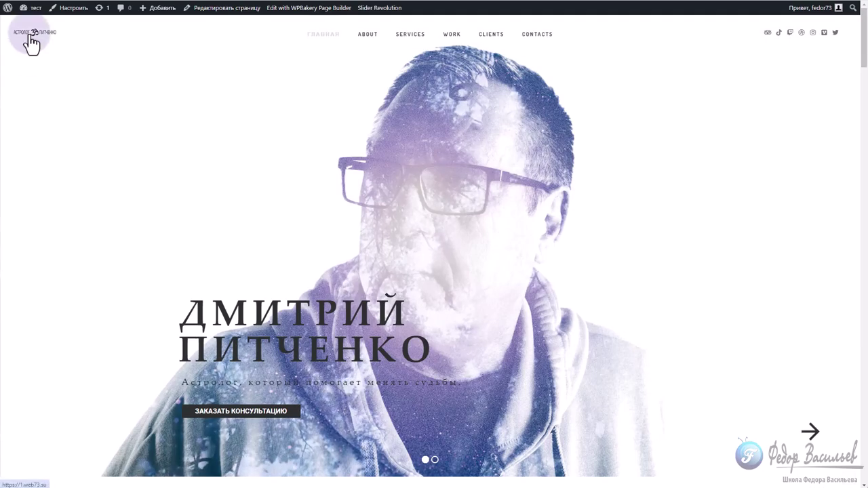
{"action": "scroll", "coordinate": [27, 52], "scroll_direction": "down", "scroll_amount": 2}
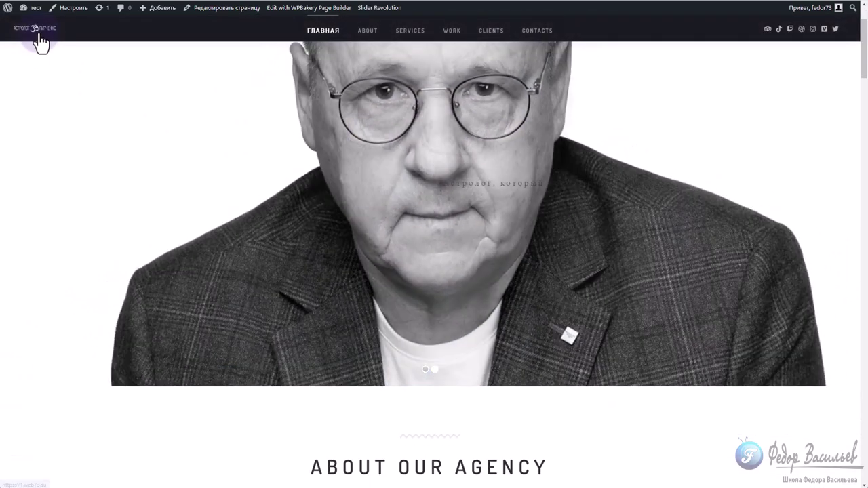
{"action": "left_click", "coordinate": [40, 42]}
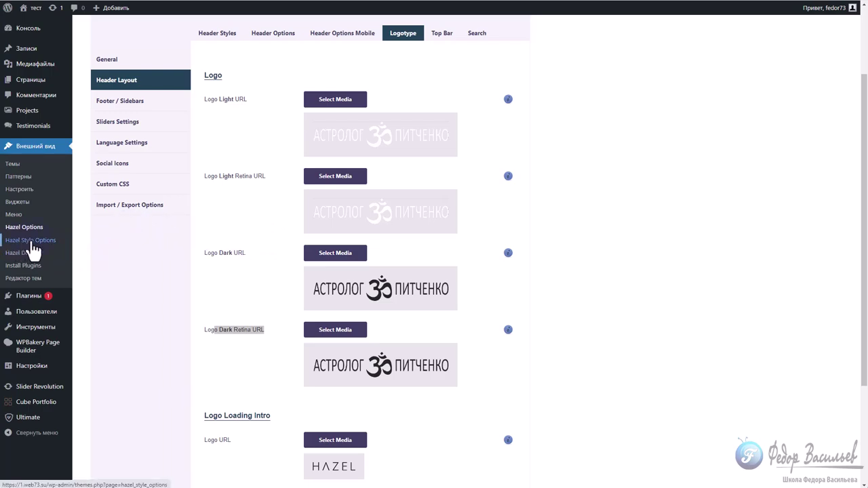
Change the Logotype Height fields from 18px to 30px and save the changes
{"action": "left_click", "coordinate": [31, 241]}
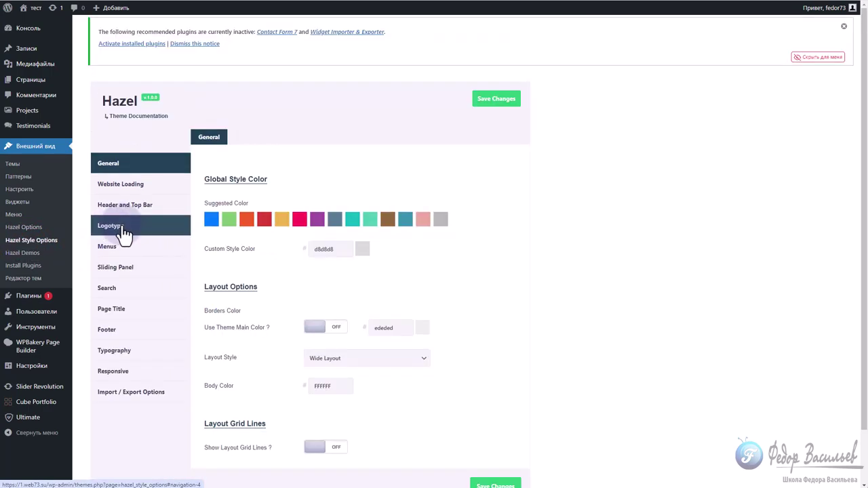
{"action": "left_click", "coordinate": [119, 228]}
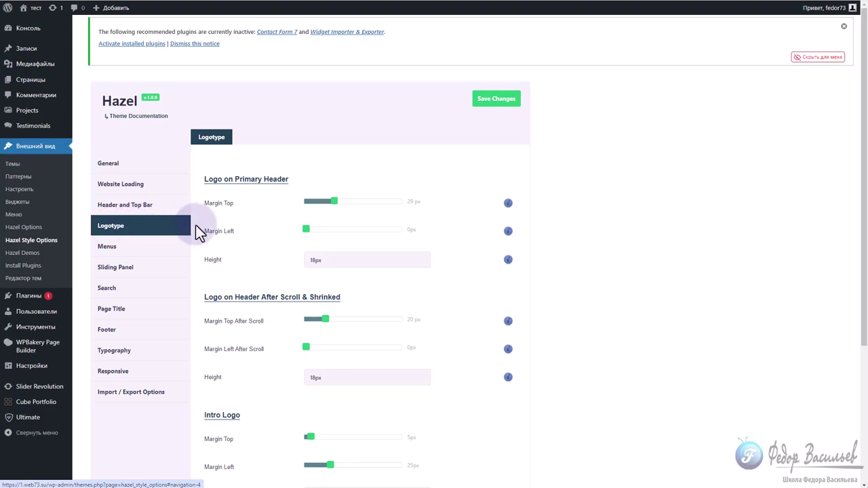
{"action": "scroll", "coordinate": [262, 227], "scroll_direction": "down", "scroll_amount": 1}
{"action": "scroll", "coordinate": [262, 227], "scroll_direction": "down", "scroll_amount": 1}
{"action": "double_click", "coordinate": [314, 240]}
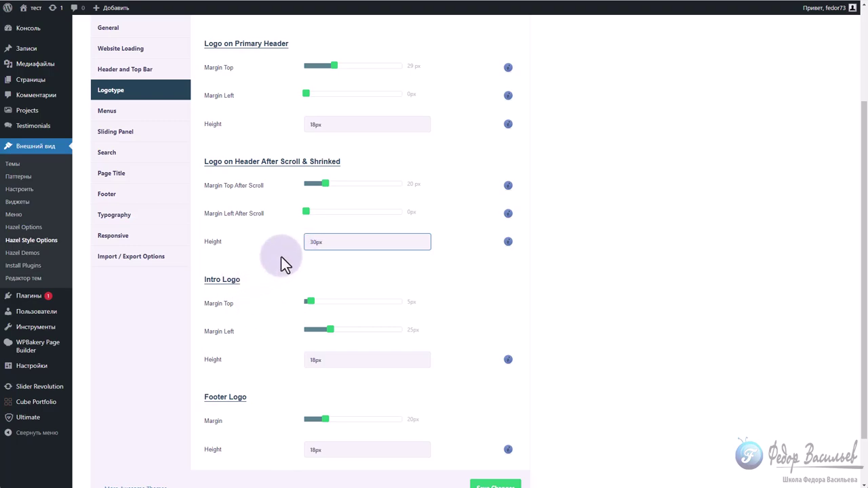
{"action": "left_click_drag", "start_coordinate": [198, 161], "coordinate": [294, 159]}
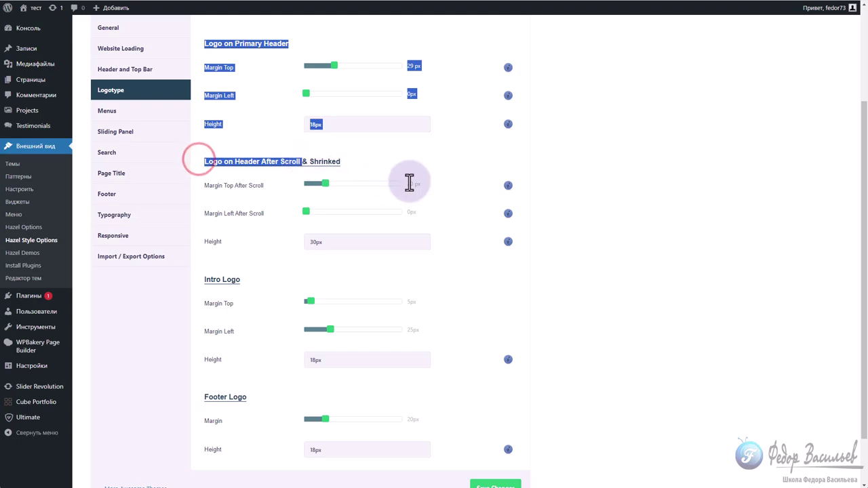
{"action": "scroll", "coordinate": [225, 234], "scroll_direction": "up", "scroll_amount": 1}
{"action": "left_click", "coordinate": [224, 234]}
{"action": "left_click_drag", "start_coordinate": [316, 128], "coordinate": [254, 133]}
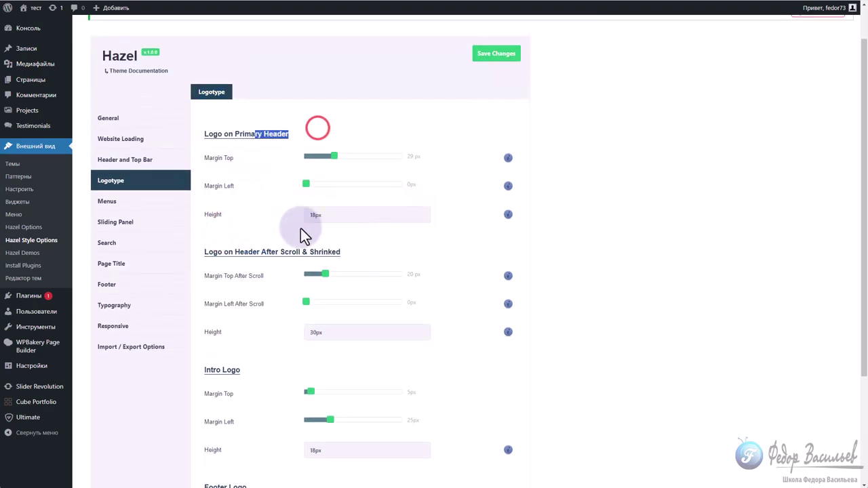
{"action": "double_click", "coordinate": [315, 214]}
{"action": "type", "text": "30px"}
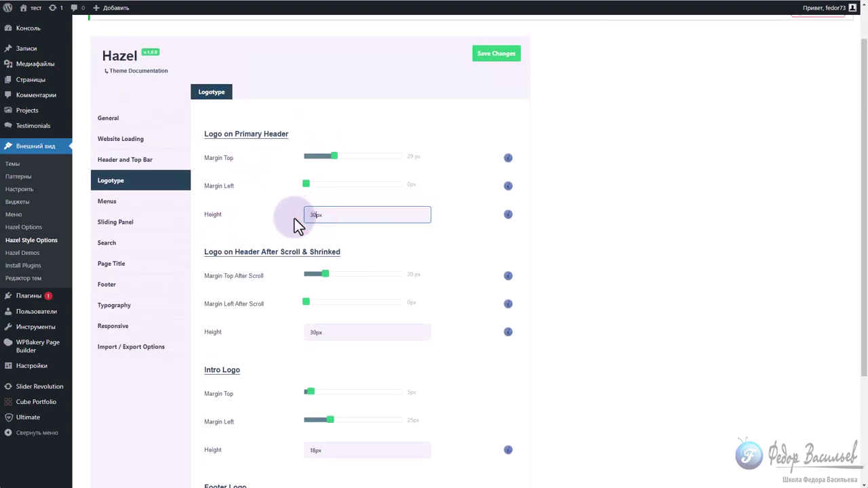
{"action": "left_click", "coordinate": [495, 54]}
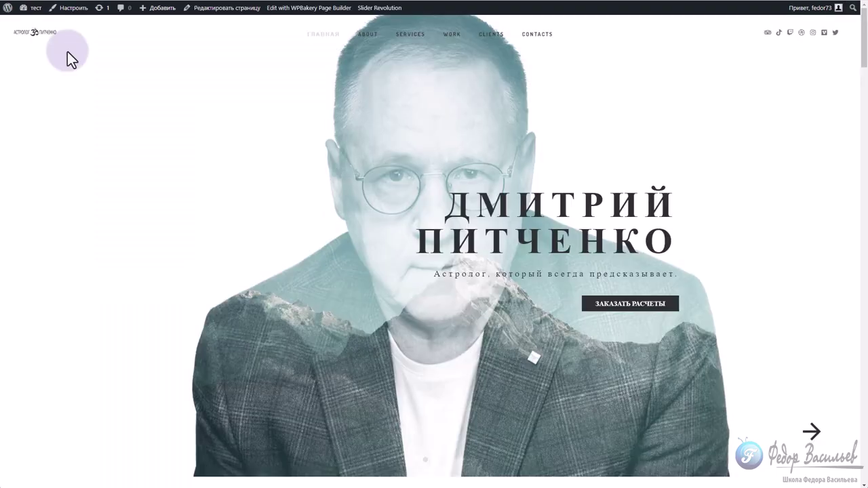
Reload the site and verify the 30px logo in the developer tools mobile preview
{"action": "key", "text": "F5"}
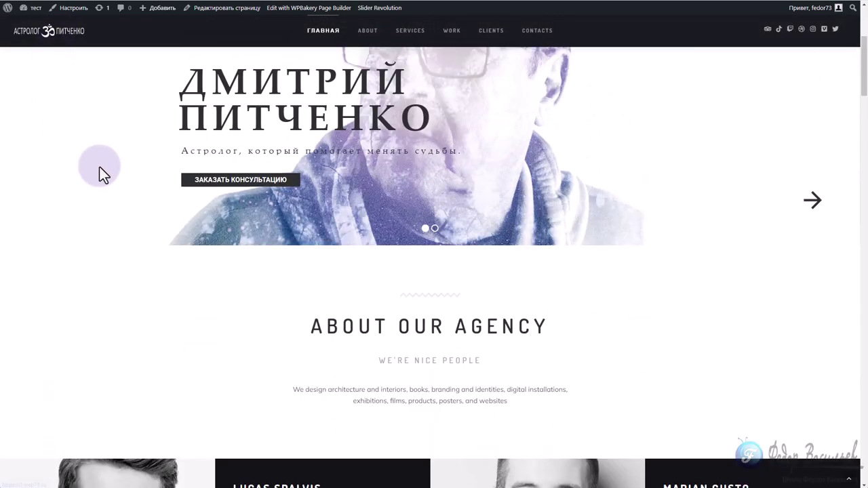
{"action": "right_click", "coordinate": [114, 231]}
{"action": "left_click", "coordinate": [137, 219]}
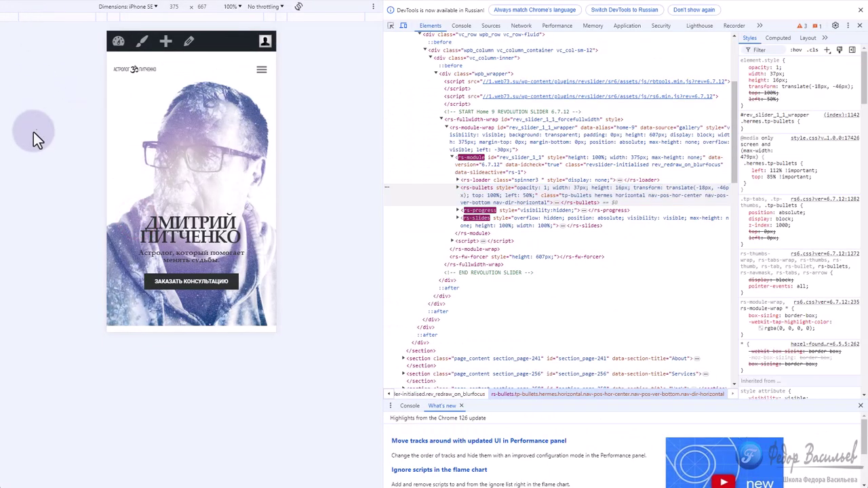
{"action": "key", "text": "F5"}
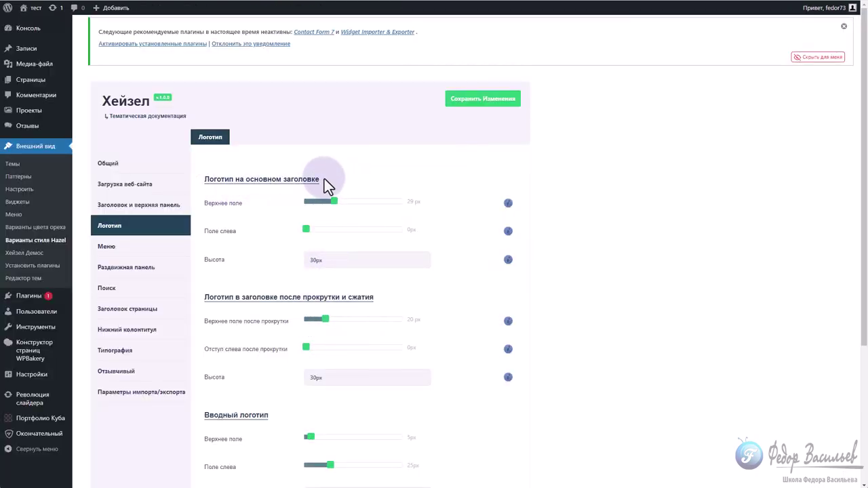
{"action": "left_click_drag", "start_coordinate": [322, 178], "coordinate": [204, 179]}
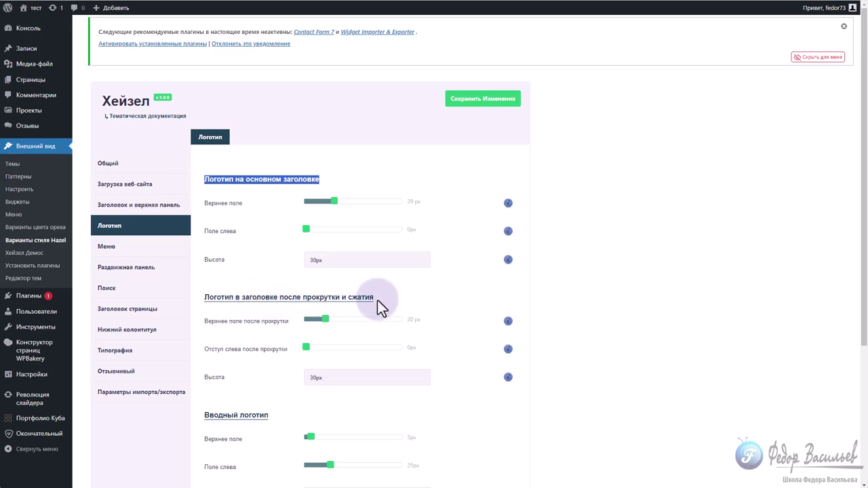
{"action": "left_click_drag", "start_coordinate": [378, 297], "coordinate": [316, 299]}
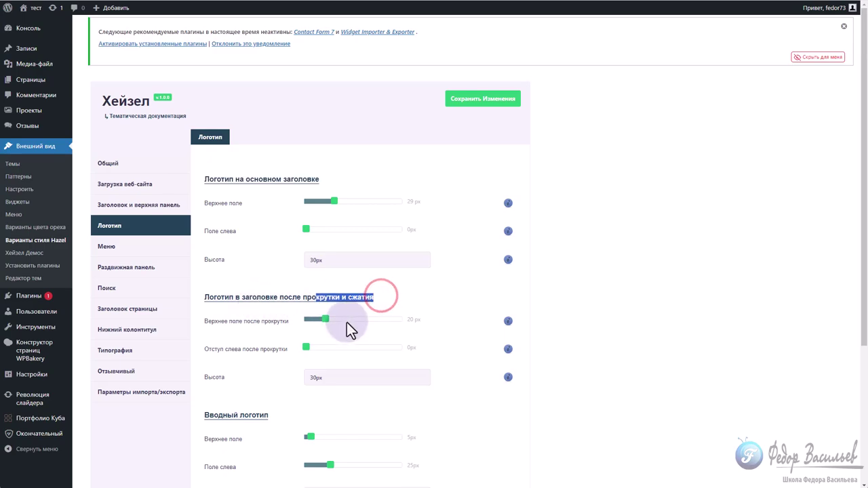
{"action": "scroll", "coordinate": [271, 298], "scroll_direction": "down", "scroll_amount": 1}
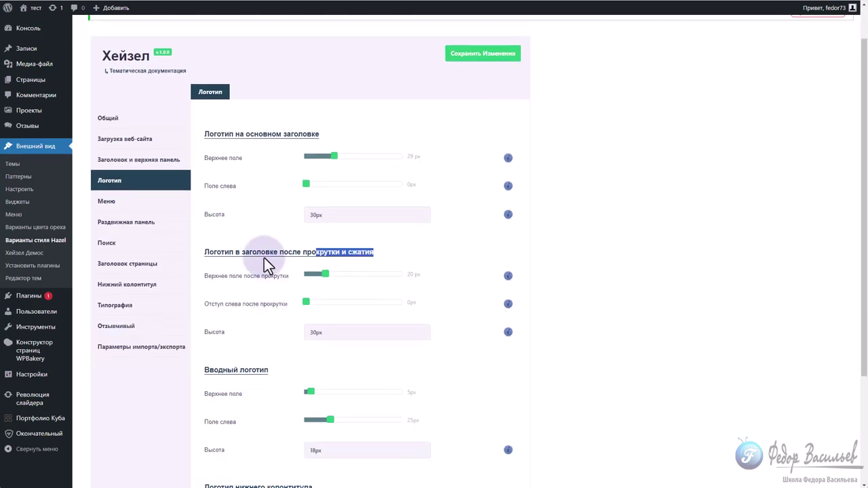
{"action": "scroll", "coordinate": [263, 257], "scroll_direction": "down", "scroll_amount": 2}
{"action": "scroll", "coordinate": [265, 261], "scroll_direction": "up", "scroll_amount": 2}
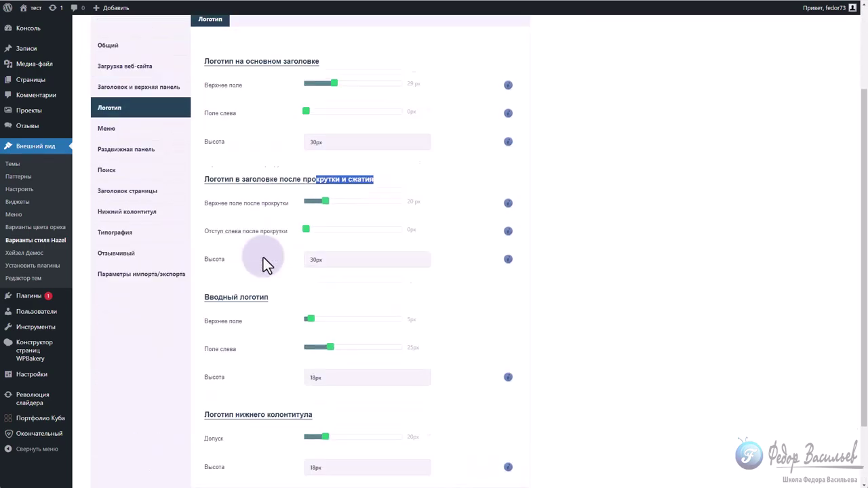
{"action": "scroll", "coordinate": [473, 274], "scroll_direction": "up", "scroll_amount": 1}
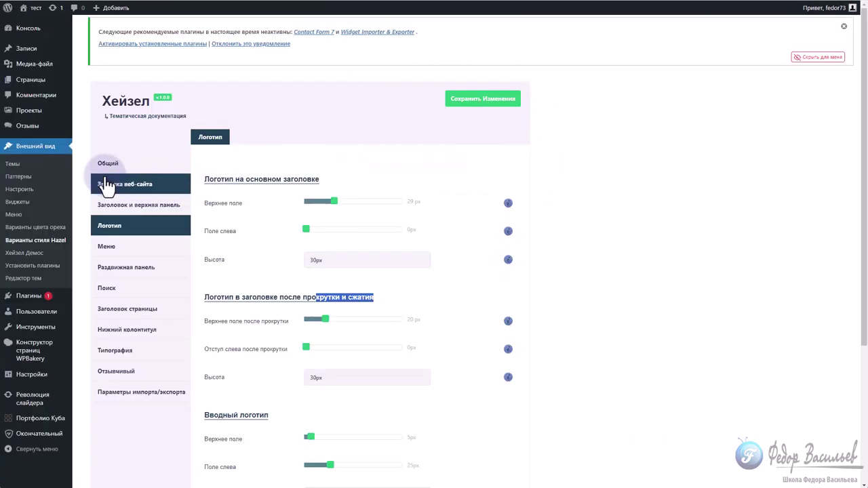
{"action": "mouse_move", "coordinate": [21, 134]}
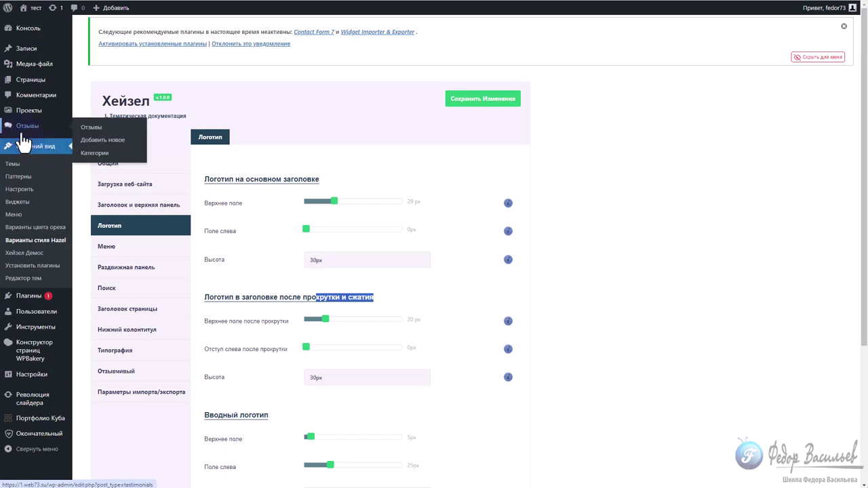
Rename the About page to Обо мне and the Services page to Отзывы
{"action": "left_click", "coordinate": [28, 81]}
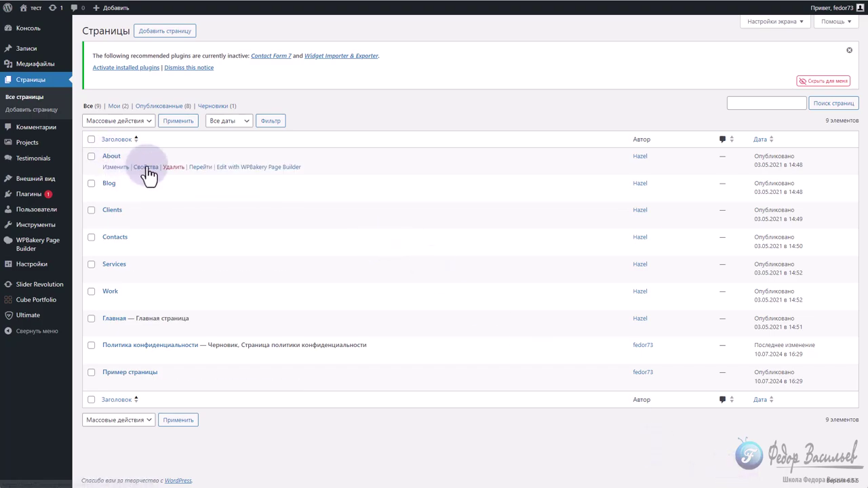
{"action": "left_click", "coordinate": [145, 165]}
{"action": "left_click_drag", "start_coordinate": [163, 174], "coordinate": [126, 170]}
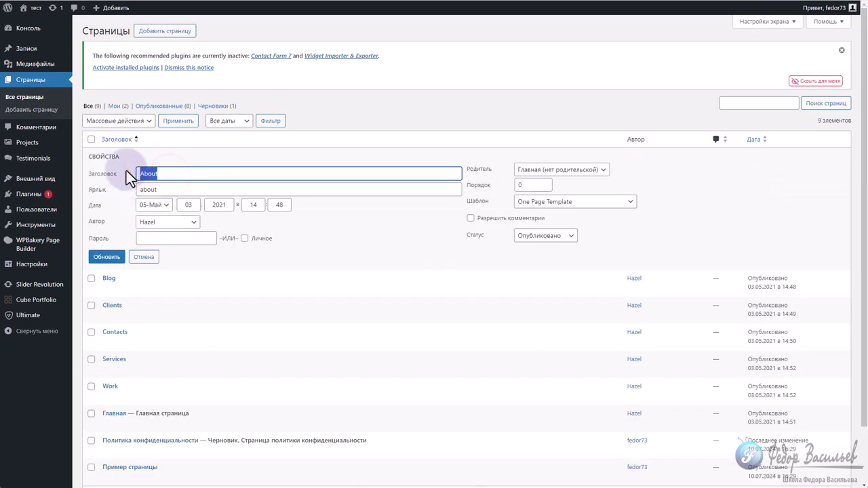
{"action": "key", "text": "Caps_Lock"}
{"action": "type", "text": "Oбо мне"}
{"action": "left_click", "coordinate": [107, 257]}
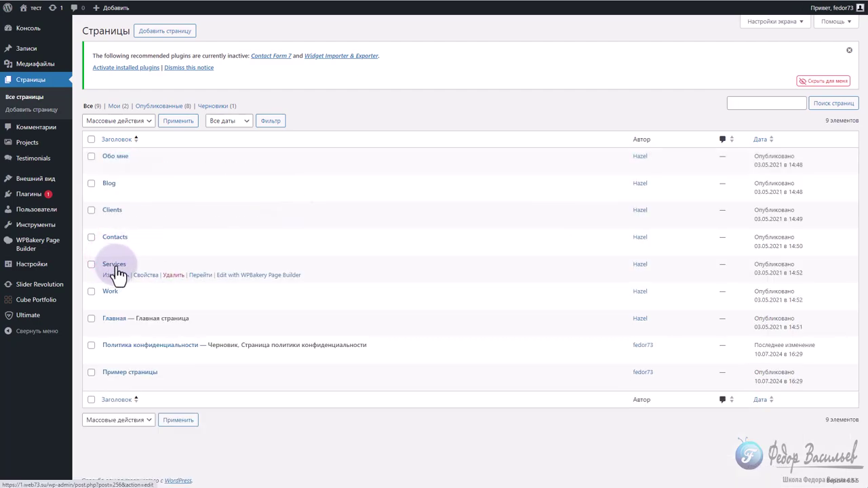
{"action": "left_click", "coordinate": [145, 275]}
{"action": "left_click_drag", "start_coordinate": [185, 283], "coordinate": [126, 286]}
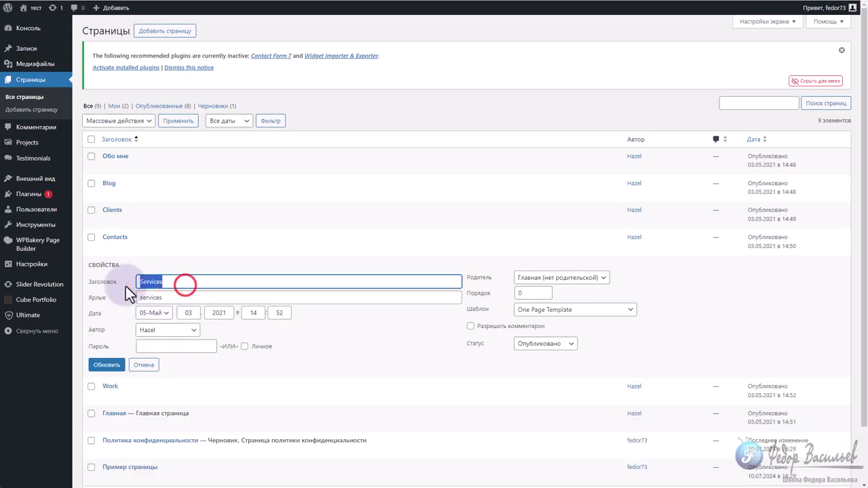
{"action": "key", "text": "Caps_Lock"}
{"action": "type", "text": "Отзывы"}
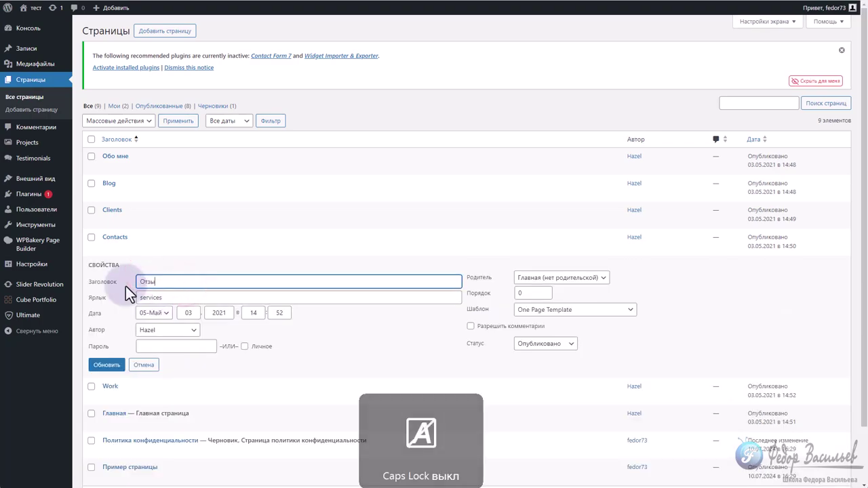
{"action": "left_click", "coordinate": [94, 367]}
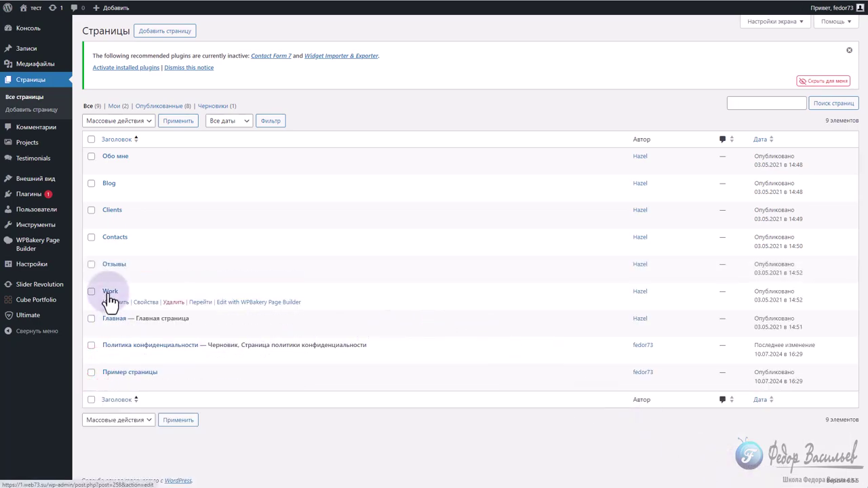
Rename Work to Консультации, Clients to РАСЧЕТЫ and Contacts to Вопросы
{"action": "left_click", "coordinate": [145, 303]}
{"action": "left_click_drag", "start_coordinate": [165, 307], "coordinate": [76, 310]}
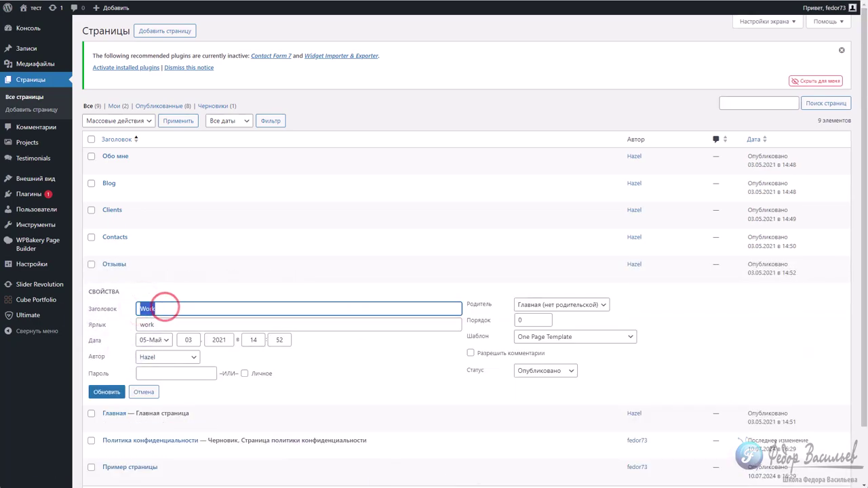
{"action": "type", "text": "Консультации"}
{"action": "left_click", "coordinate": [107, 393]}
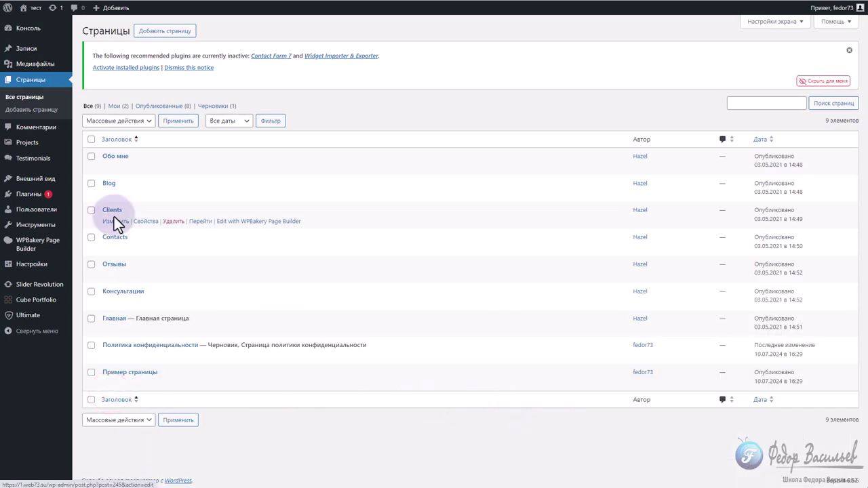
{"action": "left_click", "coordinate": [142, 221]}
{"action": "double_click", "coordinate": [172, 228]}
{"action": "type", "text": "РАСЧЕТЫ"}
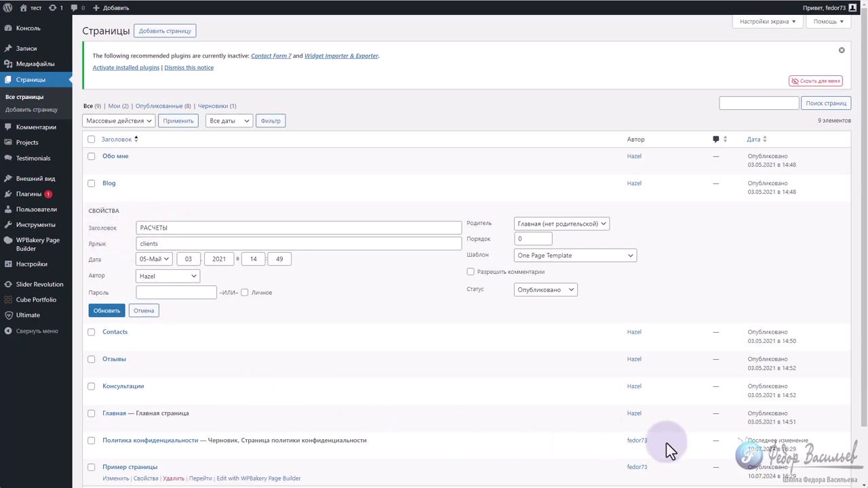
{"action": "left_click", "coordinate": [107, 311]}
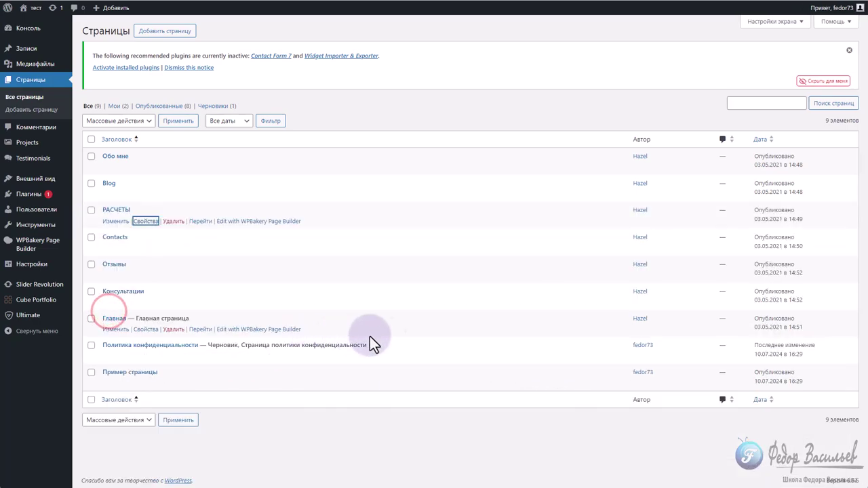
{"action": "left_click", "coordinate": [145, 247]}
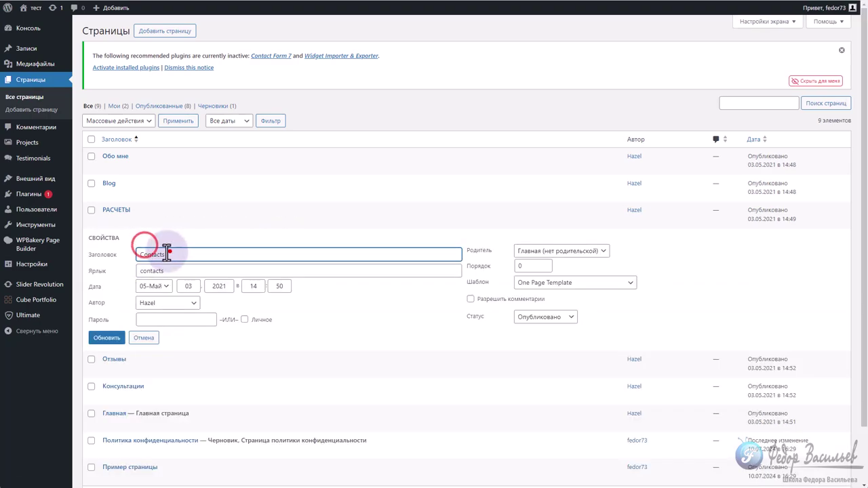
{"action": "double_click", "coordinate": [170, 253]}
{"action": "type", "text": "Вопросы"}
{"action": "left_click", "coordinate": [102, 339]}
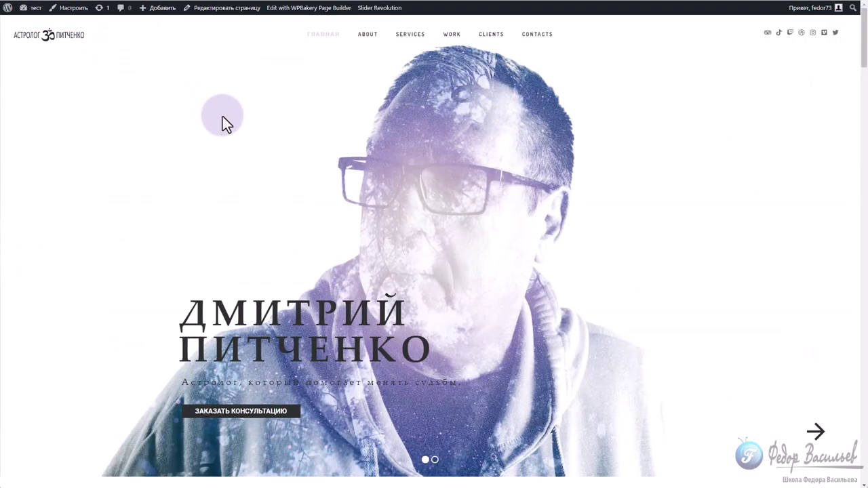
Reload the site and visit ОБО МНЕ, ОТЗЫВЫ, КОНСУЛЬТАЦИИ, РАСЧЕТЫ and ВОПРОСЫ from the header menu
{"action": "key", "text": "F5"}
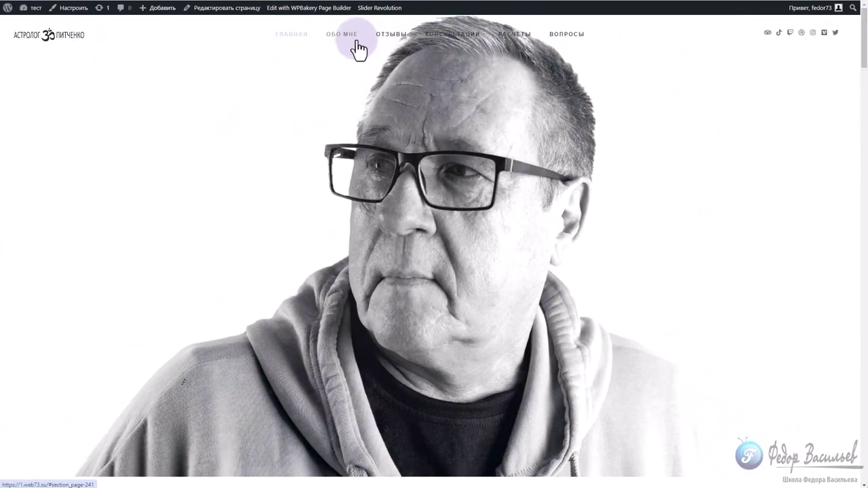
{"action": "scroll", "coordinate": [572, 142], "scroll_direction": "down", "scroll_amount": 2}
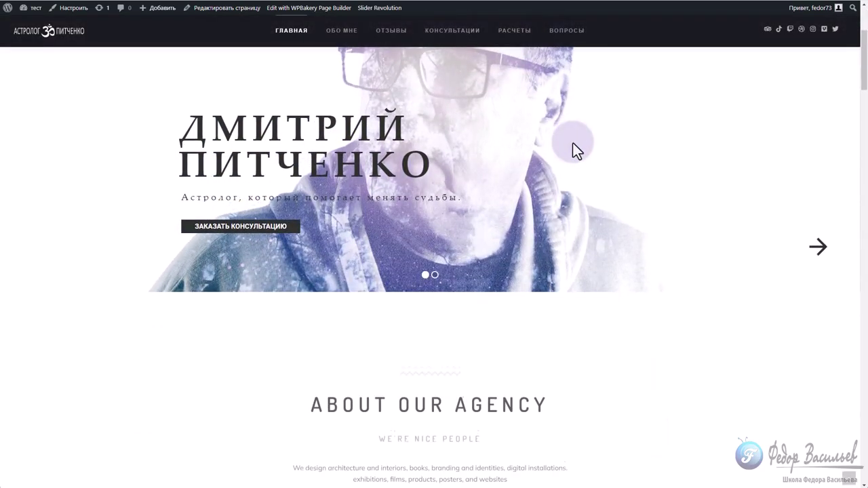
{"action": "left_click", "coordinate": [333, 30]}
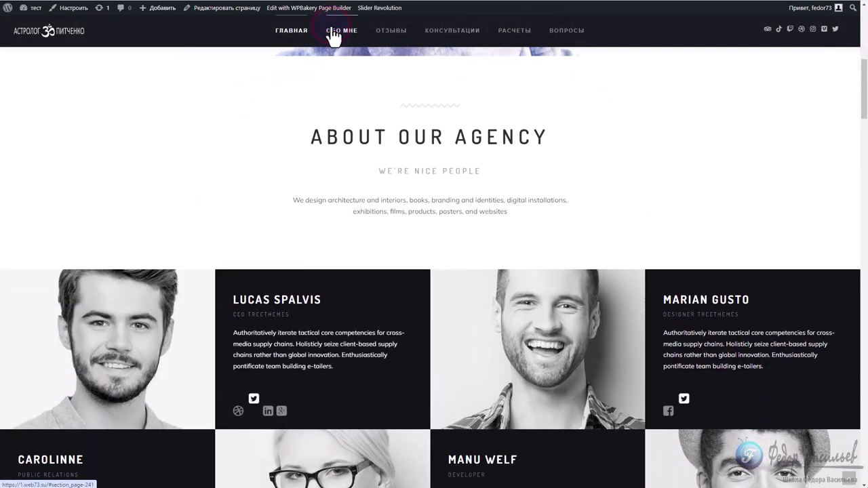
{"action": "left_click", "coordinate": [397, 41]}
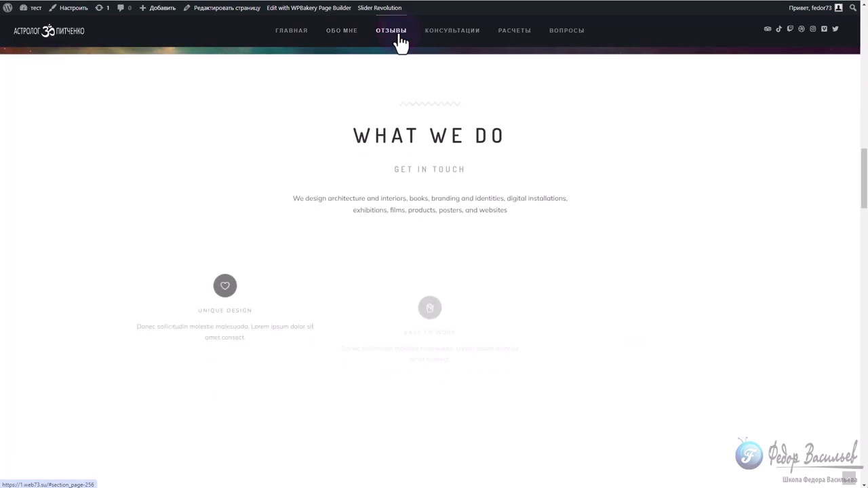
{"action": "scroll", "coordinate": [419, 108], "scroll_direction": "down", "scroll_amount": 6}
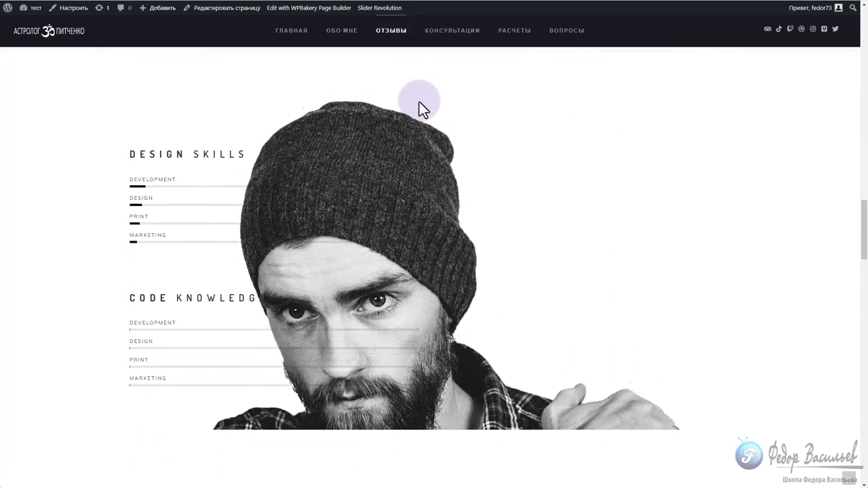
{"action": "scroll", "coordinate": [473, 152], "scroll_direction": "up", "scroll_amount": 5}
{"action": "scroll", "coordinate": [473, 152], "scroll_direction": "down", "scroll_amount": 8}
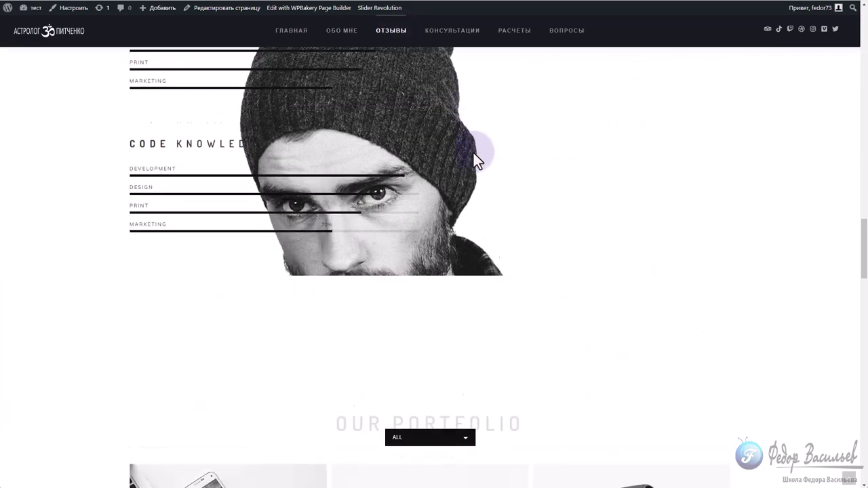
{"action": "scroll", "coordinate": [474, 153], "scroll_direction": "down", "scroll_amount": 15}
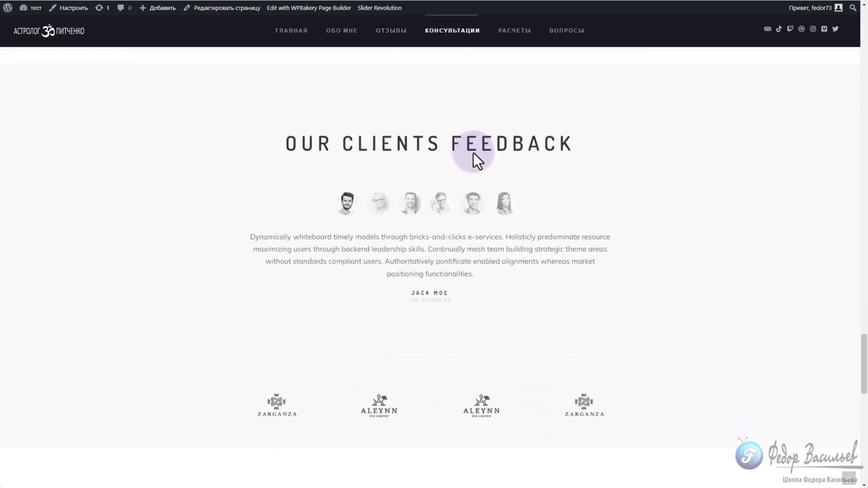
{"action": "left_click", "coordinate": [451, 32]}
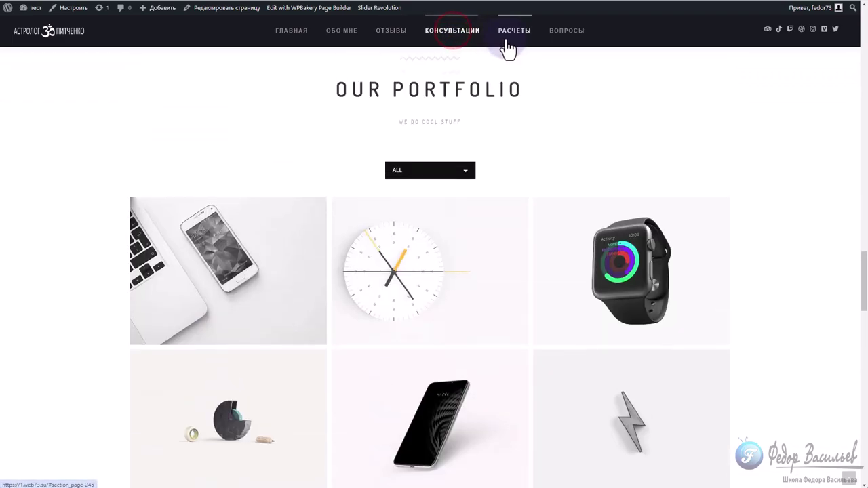
{"action": "left_click", "coordinate": [385, 34]}
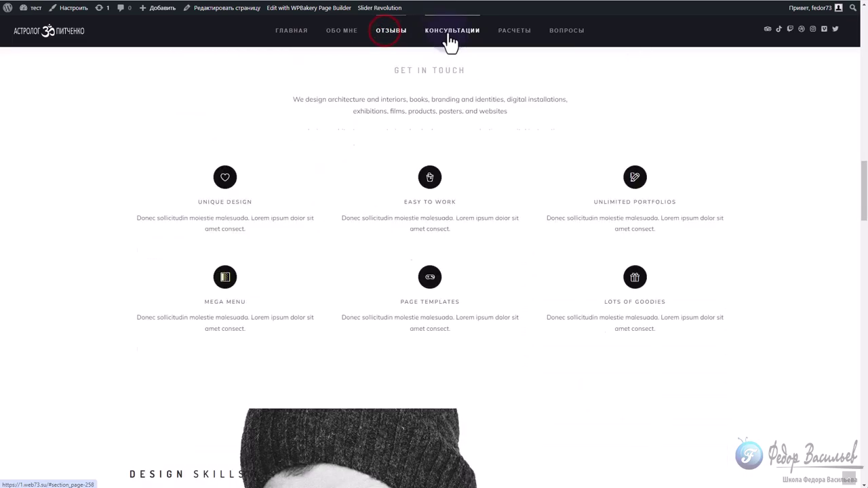
{"action": "left_click", "coordinate": [517, 34]}
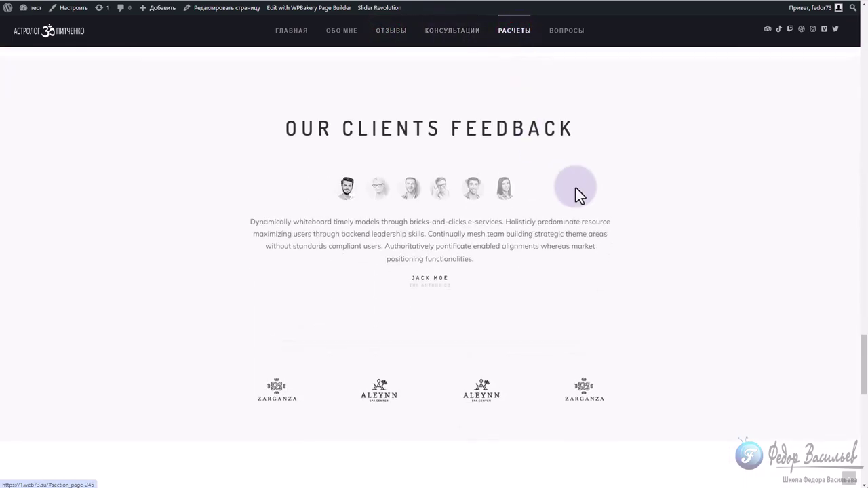
{"action": "left_click", "coordinate": [561, 33]}
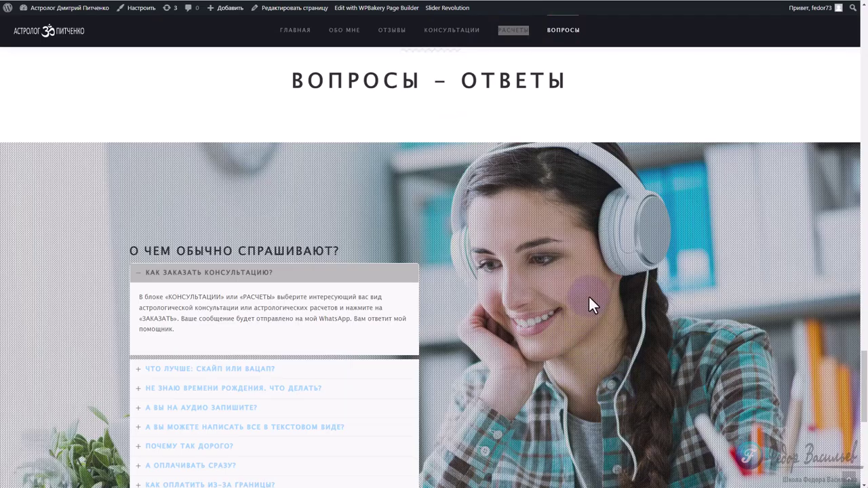
{"action": "scroll", "coordinate": [588, 294], "scroll_direction": "up", "scroll_amount": 6}
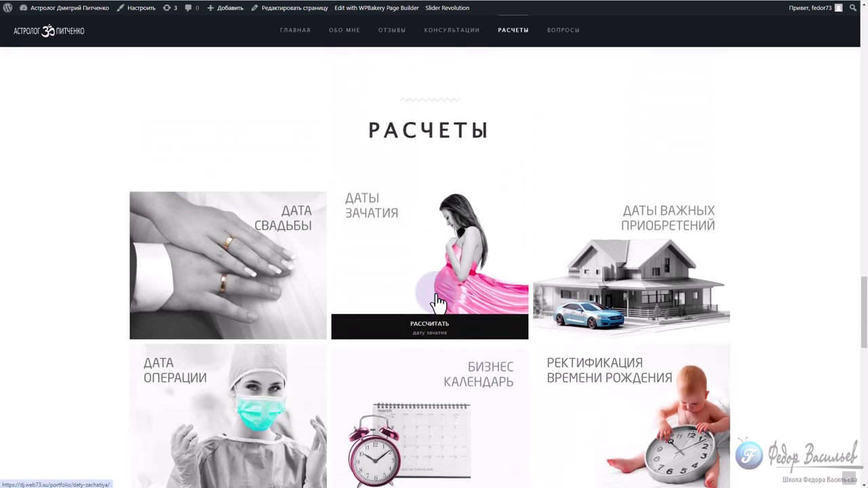
{"action": "scroll", "coordinate": [437, 301], "scroll_direction": "up", "scroll_amount": 3}
{"action": "scroll", "coordinate": [397, 284], "scroll_direction": "down", "scroll_amount": 2}
{"action": "left_click_drag", "start_coordinate": [348, 199], "coordinate": [492, 200]}
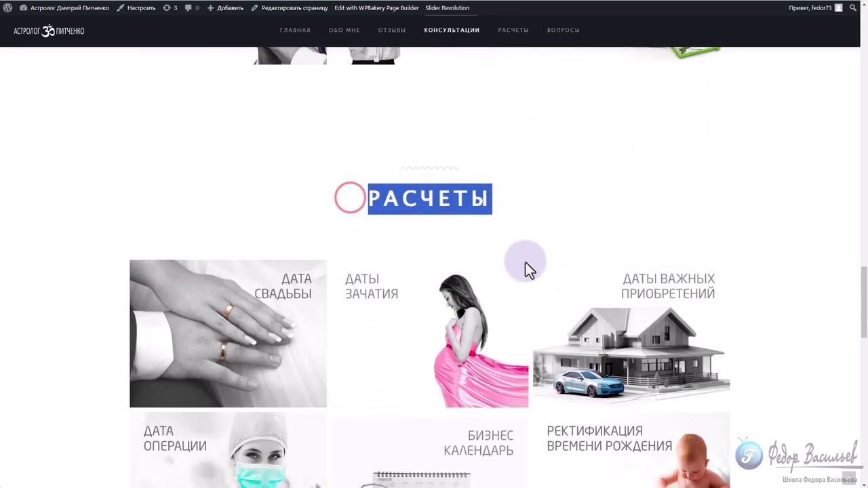
{"action": "scroll", "coordinate": [510, 251], "scroll_direction": "up", "scroll_amount": 6}
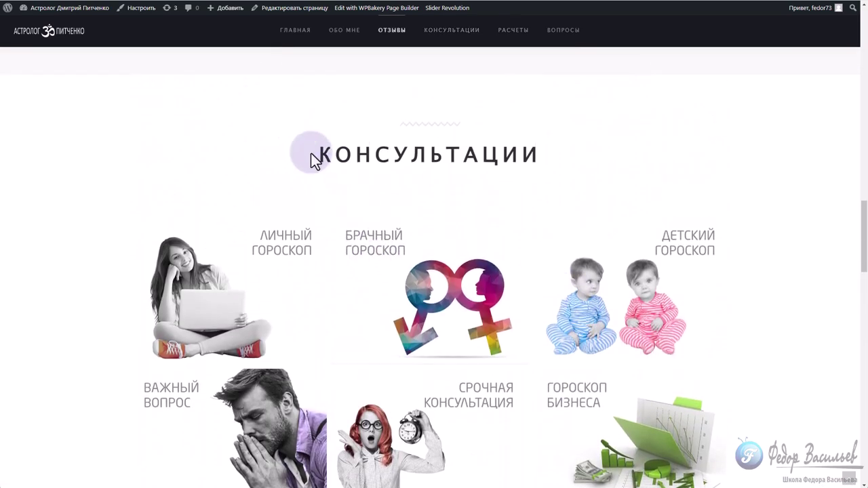
{"action": "left_click_drag", "start_coordinate": [311, 152], "coordinate": [532, 154]}
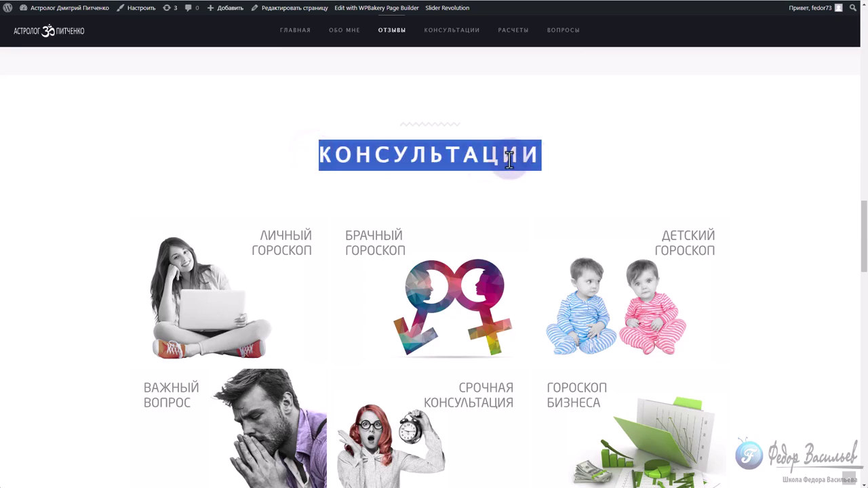
{"action": "scroll", "coordinate": [339, 193], "scroll_direction": "down", "scroll_amount": 2}
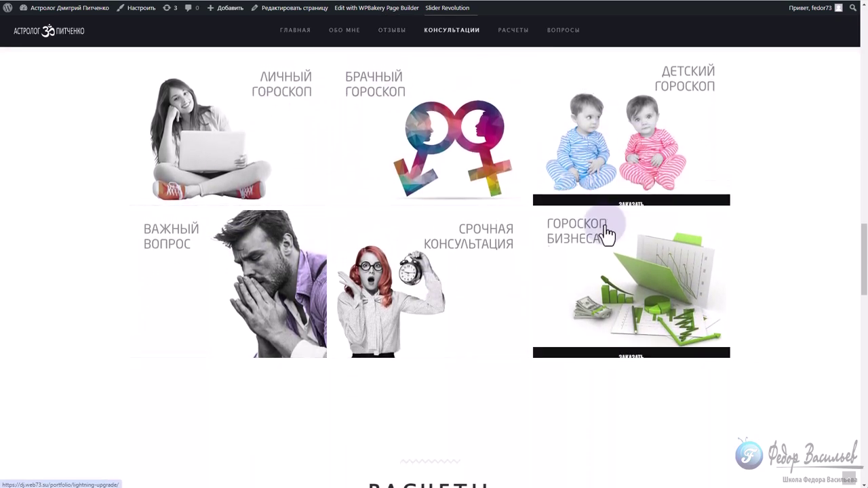
{"action": "scroll", "coordinate": [252, 170], "scroll_direction": "down", "scroll_amount": 4}
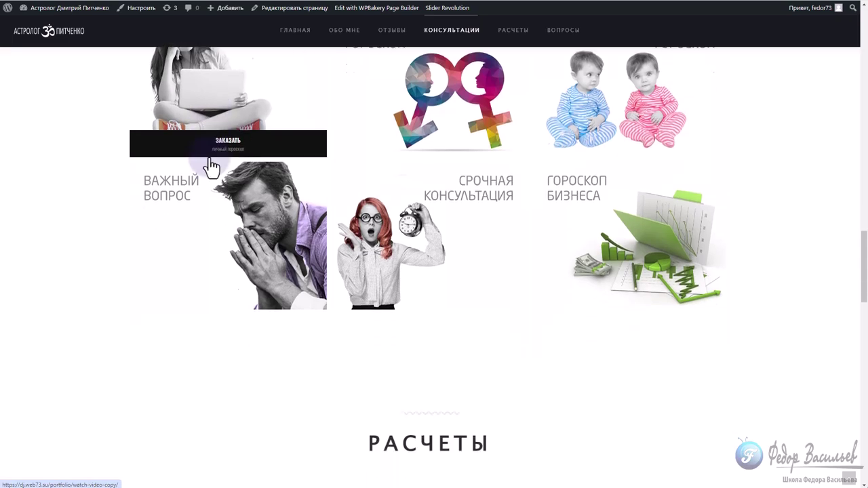
{"action": "scroll", "coordinate": [210, 154], "scroll_direction": "down", "scroll_amount": 2}
{"action": "left_click_drag", "start_coordinate": [360, 108], "coordinate": [431, 163]}
{"action": "scroll", "coordinate": [432, 163], "scroll_direction": "down", "scroll_amount": 2}
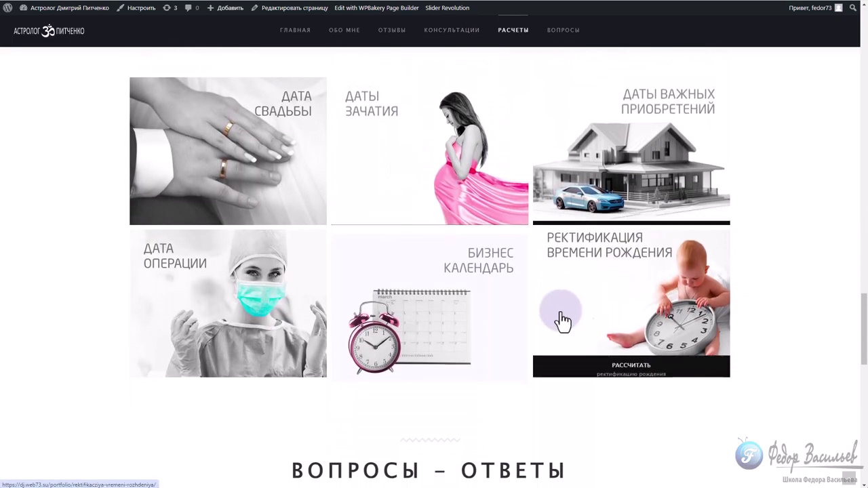
{"action": "scroll", "coordinate": [345, 101], "scroll_direction": "up", "scroll_amount": 3}
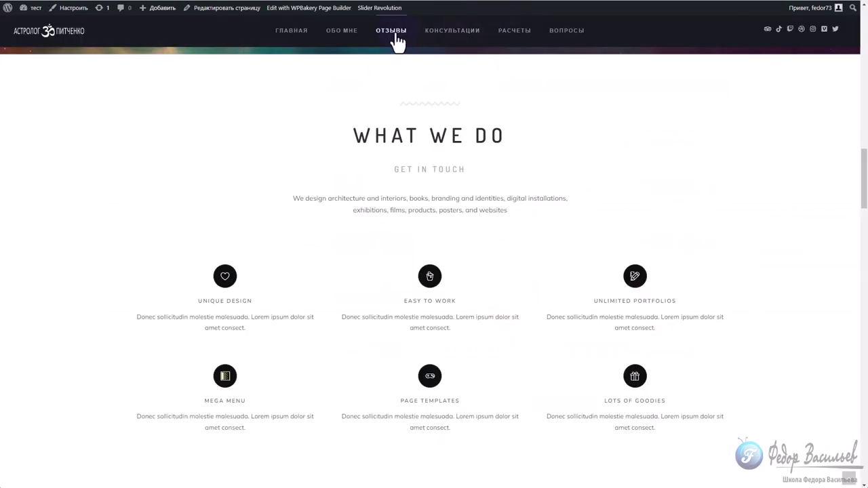
{"action": "scroll", "coordinate": [407, 97], "scroll_direction": "down", "scroll_amount": 15}
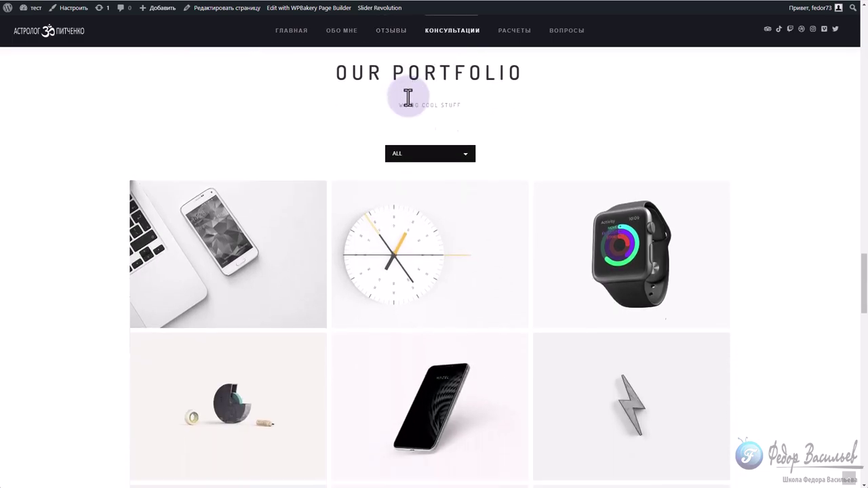
{"action": "scroll", "coordinate": [407, 107], "scroll_direction": "down", "scroll_amount": 5}
{"action": "scroll", "coordinate": [407, 106], "scroll_direction": "up", "scroll_amount": 4}
{"action": "scroll", "coordinate": [359, 155], "scroll_direction": "down", "scroll_amount": 1}
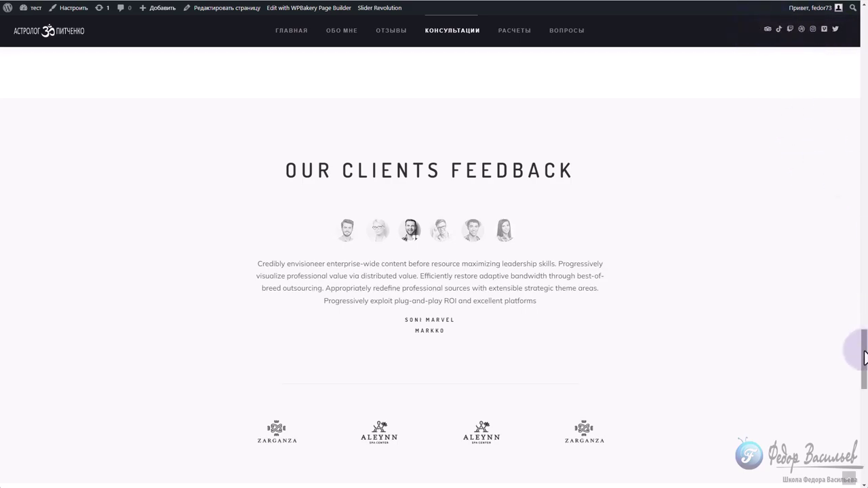
{"action": "left_click_drag", "start_coordinate": [864, 357], "coordinate": [865, 448]}
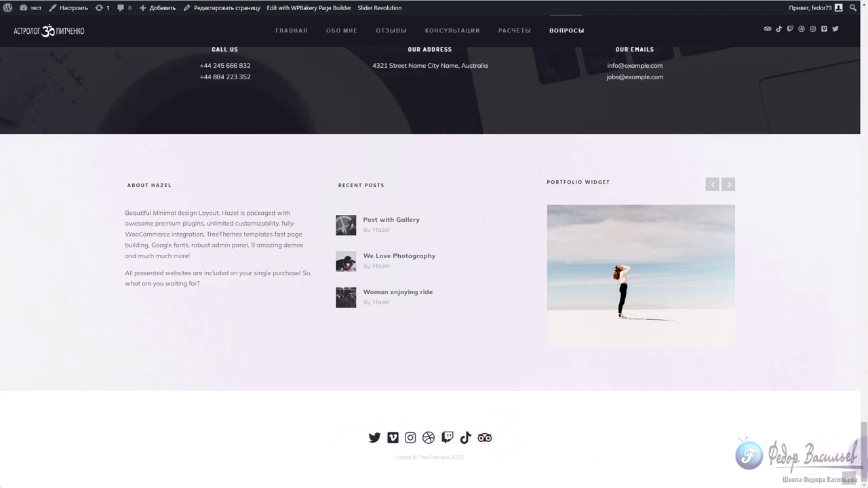
{"action": "left_click", "coordinate": [371, 446]}
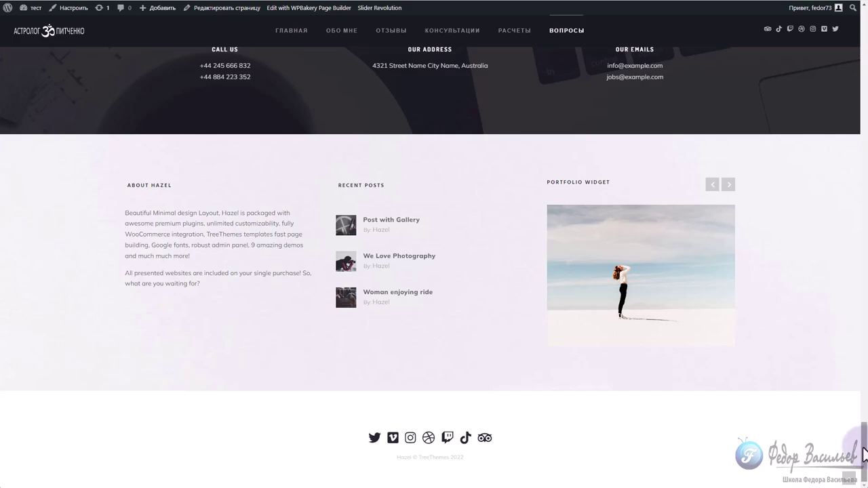
{"action": "left_click_drag", "start_coordinate": [865, 451], "coordinate": [770, 43]}
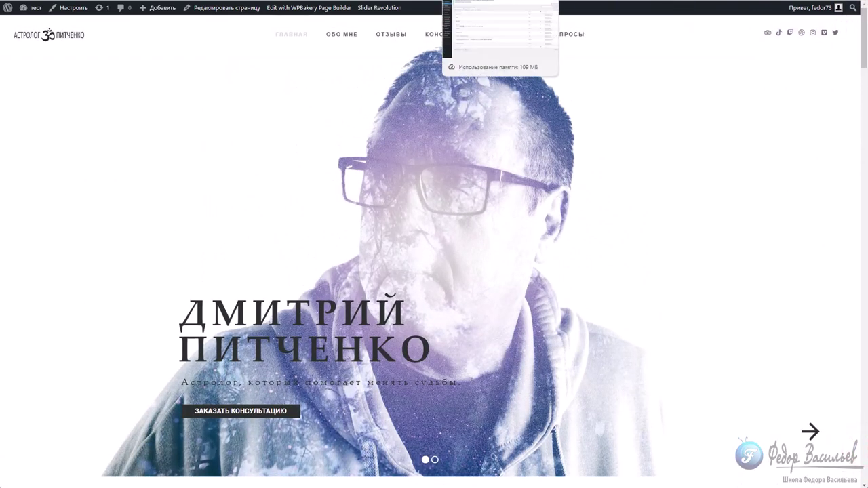
Review the Social Icons link fields and compare them with the icons on the live site
{"action": "left_click", "coordinate": [500, 0]}
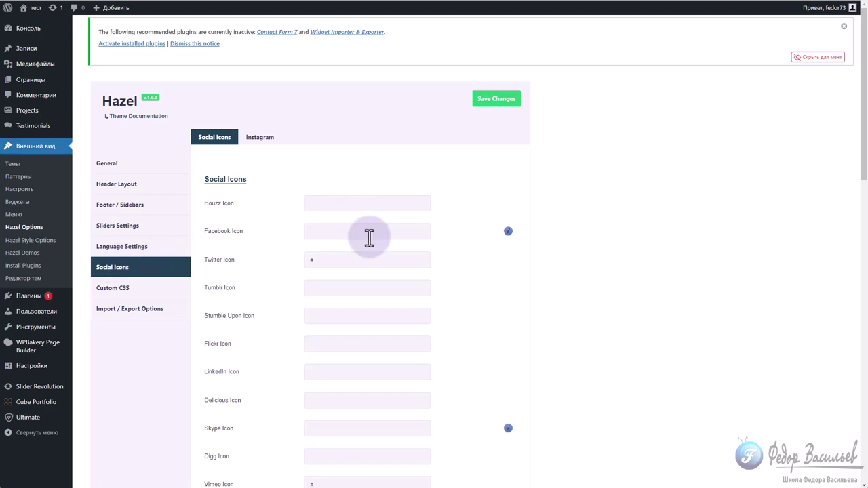
{"action": "left_click_drag", "start_coordinate": [238, 233], "coordinate": [214, 234]}
{"action": "left_click", "coordinate": [332, 229]}
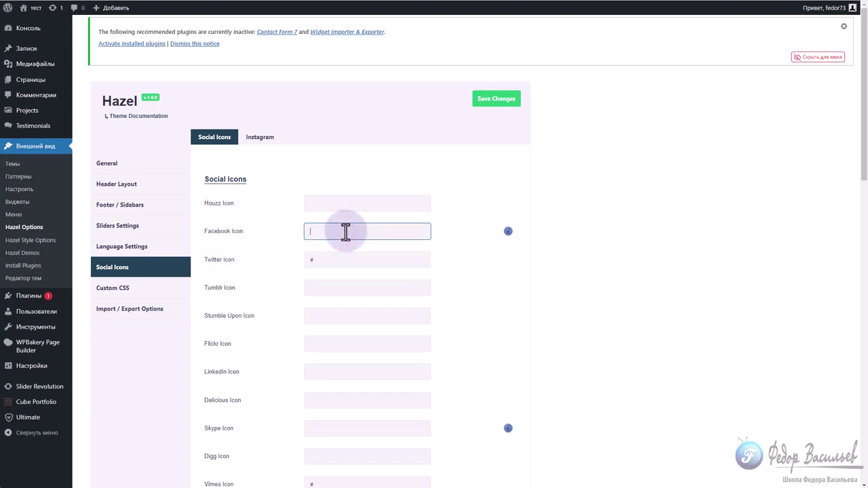
{"action": "scroll", "coordinate": [343, 229], "scroll_direction": "down", "scroll_amount": 5}
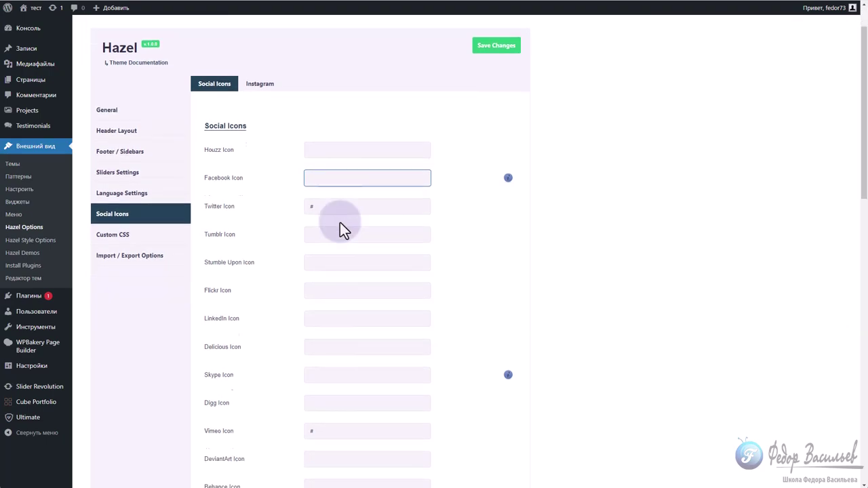
{"action": "scroll", "coordinate": [334, 215], "scroll_direction": "down", "scroll_amount": 4}
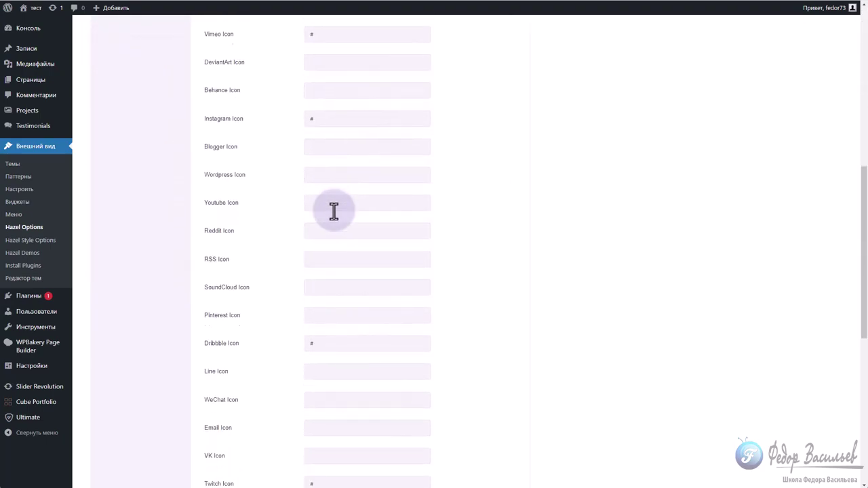
{"action": "scroll", "coordinate": [332, 211], "scroll_direction": "down", "scroll_amount": 1}
{"action": "left_click_drag", "start_coordinate": [219, 183], "coordinate": [200, 184]}
{"action": "scroll", "coordinate": [267, 186], "scroll_direction": "down", "scroll_amount": 1}
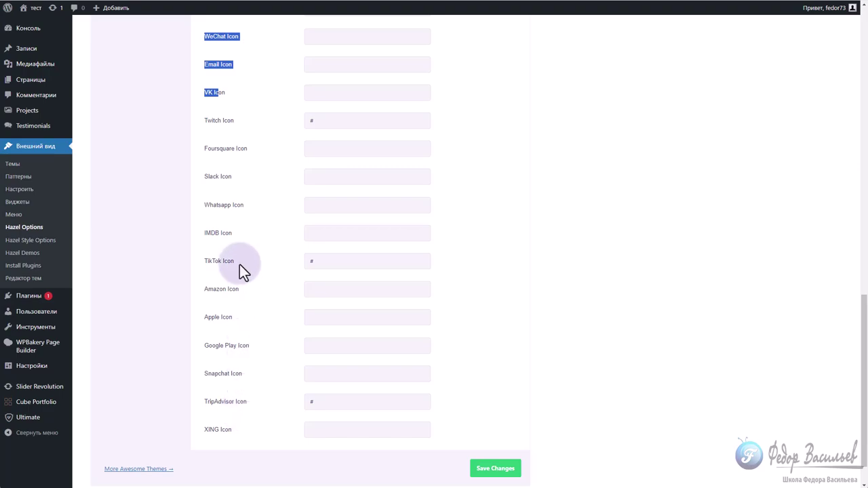
{"action": "scroll", "coordinate": [239, 263], "scroll_direction": "down", "scroll_amount": 1}
{"action": "scroll", "coordinate": [283, 227], "scroll_direction": "up", "scroll_amount": 10}
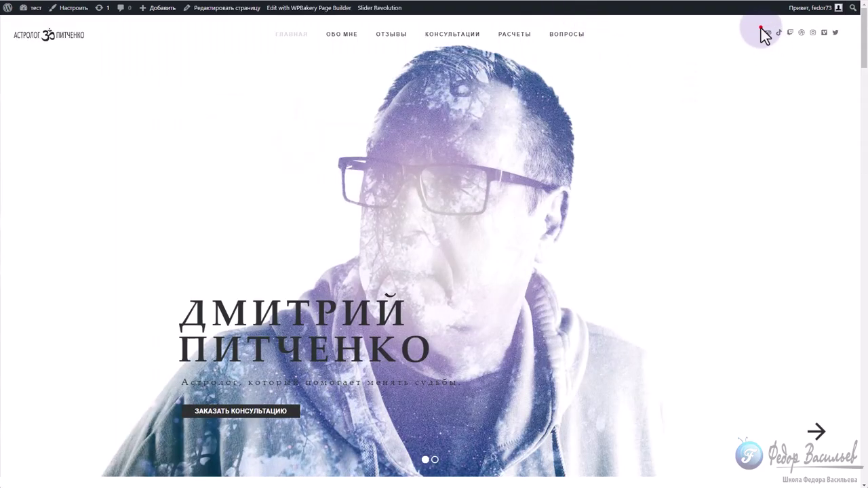
{"action": "left_click", "coordinate": [760, 29]}
{"action": "scroll", "coordinate": [714, 183], "scroll_direction": "down", "scroll_amount": 5}
{"action": "scroll", "coordinate": [714, 183], "scroll_direction": "down", "scroll_amount": 15}
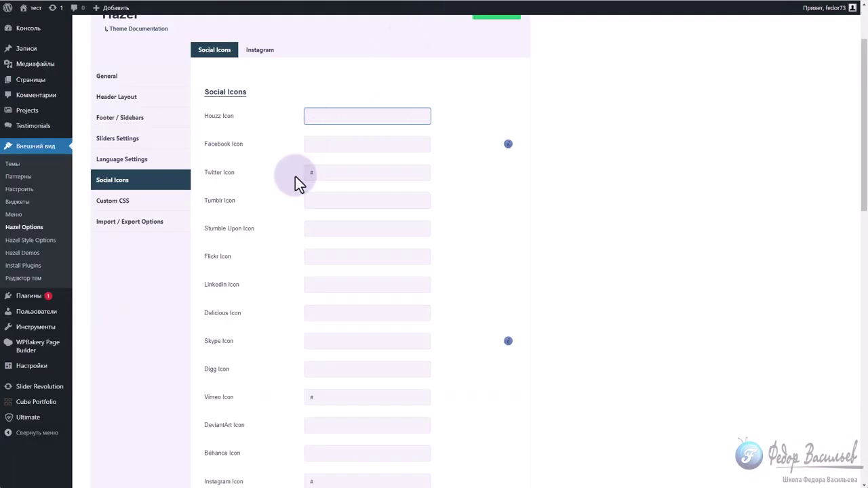
Delete the '#' placeholders from the Twitter, Vimeo, Dribbble and TikTok icon links
{"action": "left_click", "coordinate": [314, 171]}
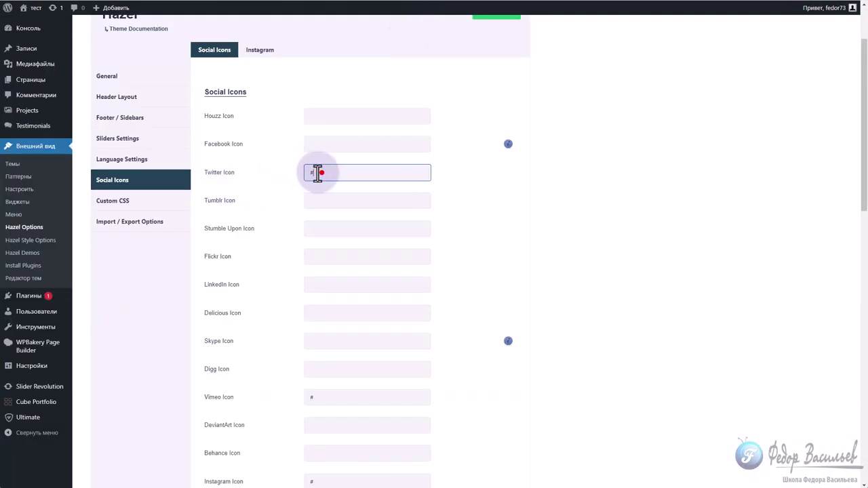
{"action": "left_click_drag", "start_coordinate": [234, 173], "coordinate": [206, 172]}
{"action": "left_click", "coordinate": [274, 178]}
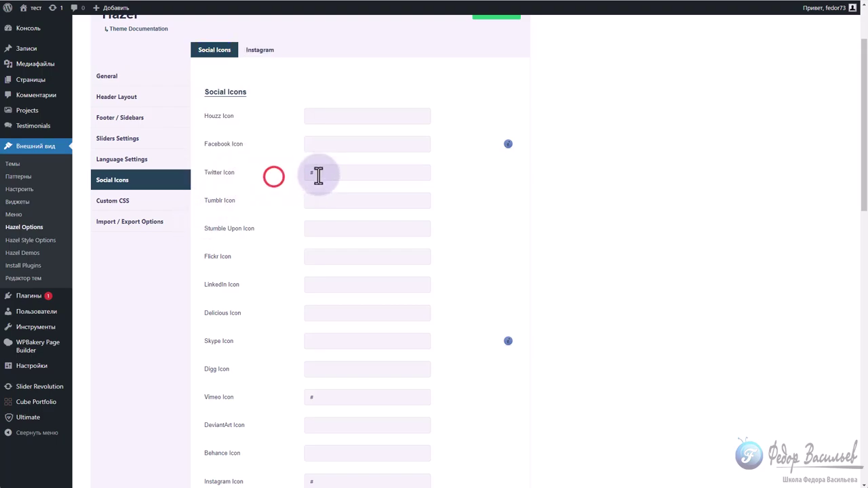
{"action": "left_click", "coordinate": [314, 175]}
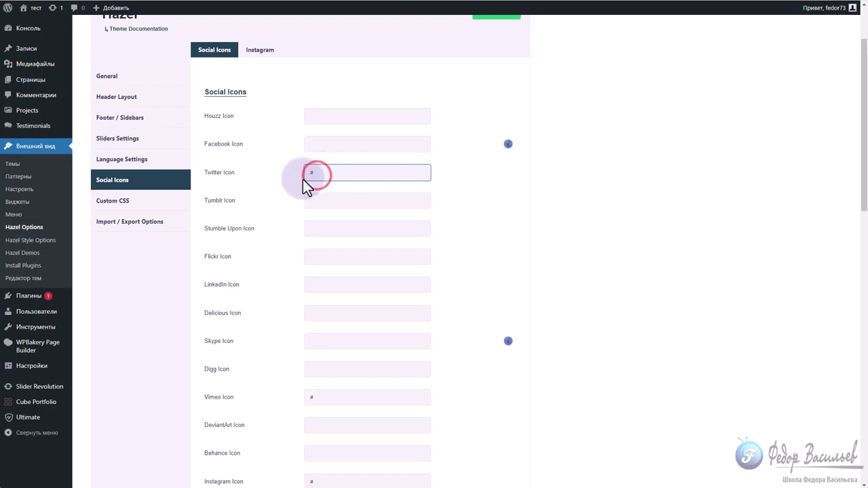
{"action": "left_click", "coordinate": [321, 173]}
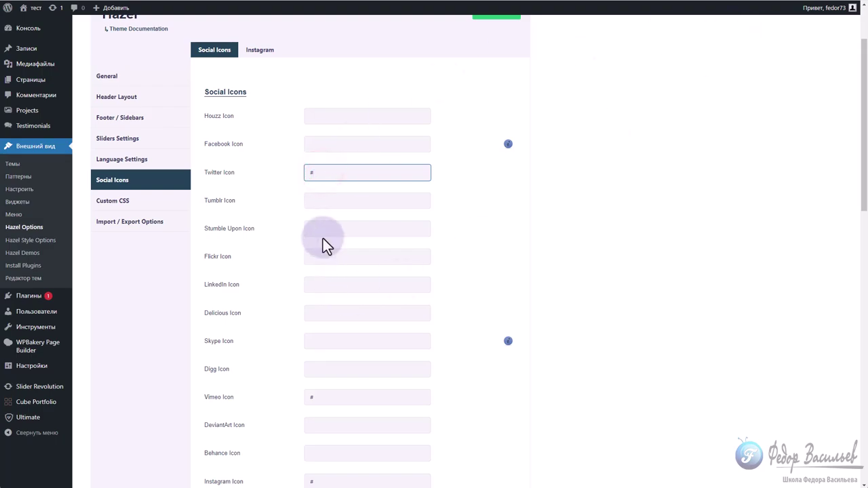
{"action": "key", "text": "BackSpace"}
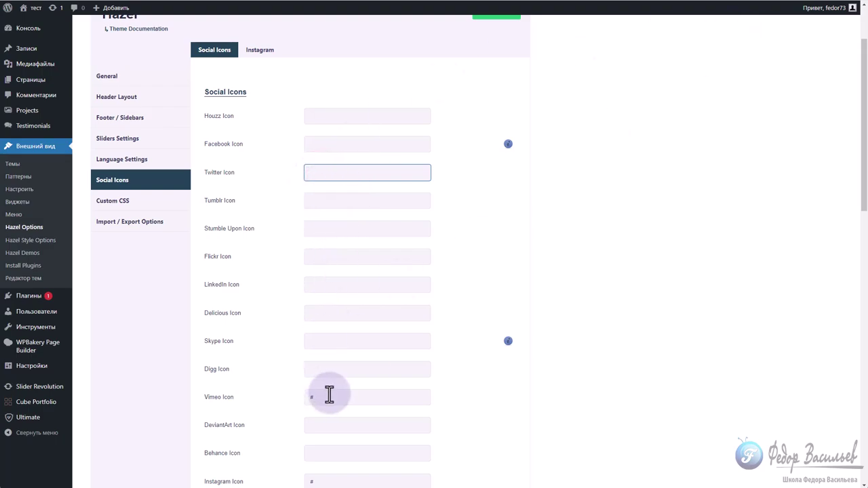
{"action": "key", "text": "BackSpace"}
{"action": "scroll", "coordinate": [353, 325], "scroll_direction": "down", "scroll_amount": 3}
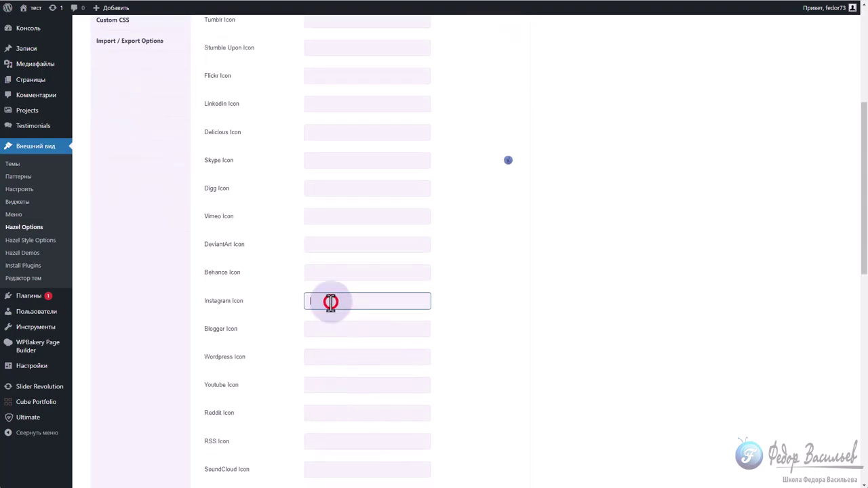
{"action": "scroll", "coordinate": [330, 303], "scroll_direction": "down", "scroll_amount": 3}
{"action": "left_click", "coordinate": [324, 345]}
{"action": "key", "text": "BackSpace"}
{"action": "scroll", "coordinate": [325, 313], "scroll_direction": "down", "scroll_amount": 3}
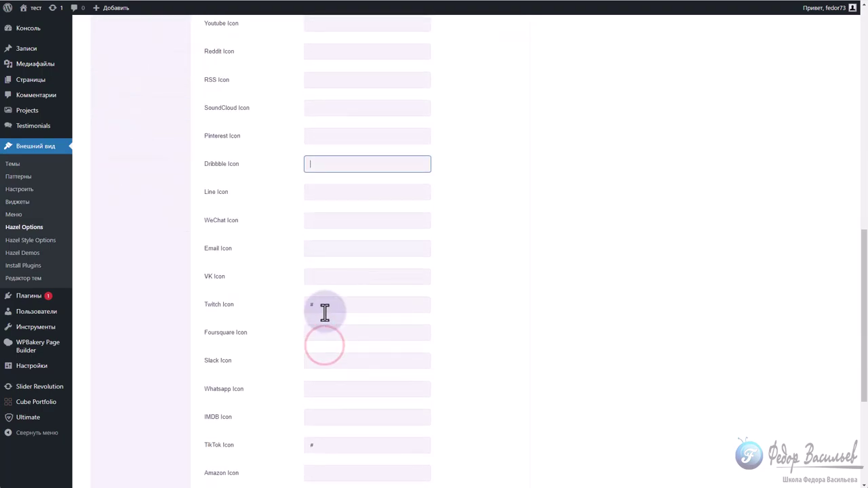
{"action": "scroll", "coordinate": [326, 310], "scroll_direction": "down", "scroll_amount": 3}
{"action": "left_click", "coordinate": [326, 264]}
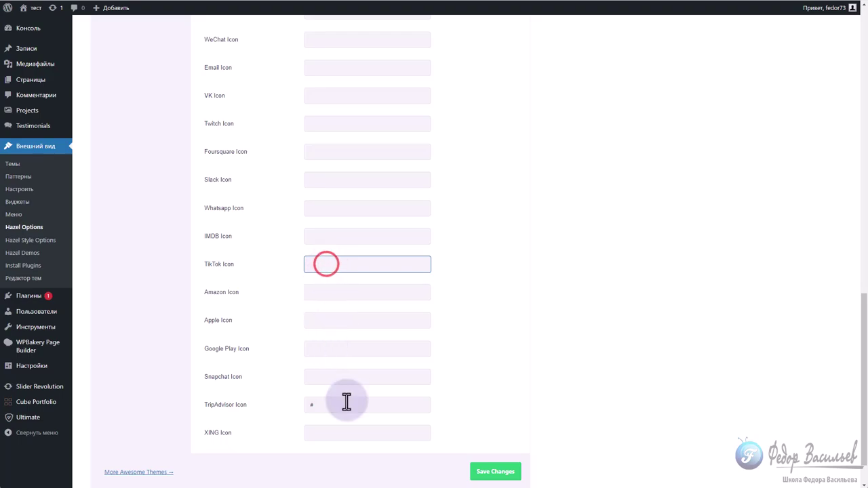
{"action": "scroll", "coordinate": [344, 393], "scroll_direction": "up", "scroll_amount": 20}
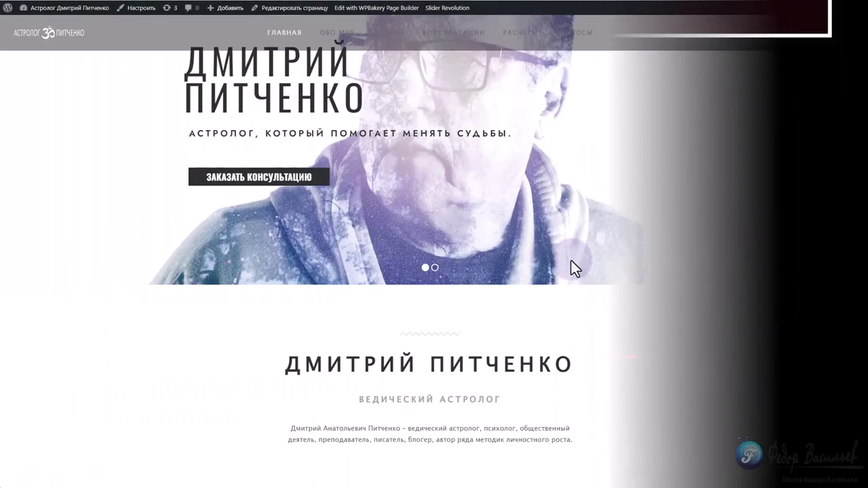
Review the astrologer's intro text, then open the Обо мне page from the Pages list in WPBakery
{"action": "scroll", "coordinate": [569, 265], "scroll_direction": "down", "scroll_amount": 3}
{"action": "left_click", "coordinate": [284, 163]}
{"action": "left_click_drag", "start_coordinate": [283, 158], "coordinate": [565, 223]}
{"action": "left_click", "coordinate": [619, 224]}
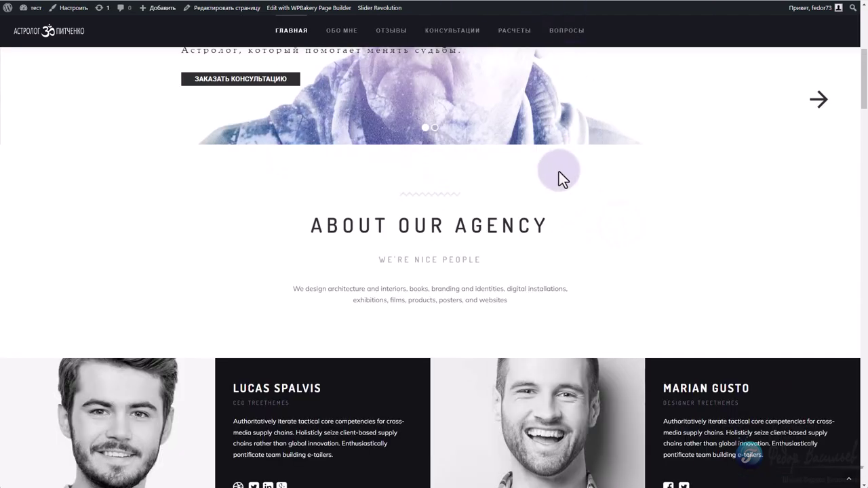
{"action": "scroll", "coordinate": [557, 180], "scroll_direction": "down", "scroll_amount": 2}
{"action": "left_click_drag", "start_coordinate": [551, 135], "coordinate": [329, 138]}
{"action": "left_click", "coordinate": [668, 199]}
{"action": "scroll", "coordinate": [668, 217], "scroll_direction": "up", "scroll_amount": 3}
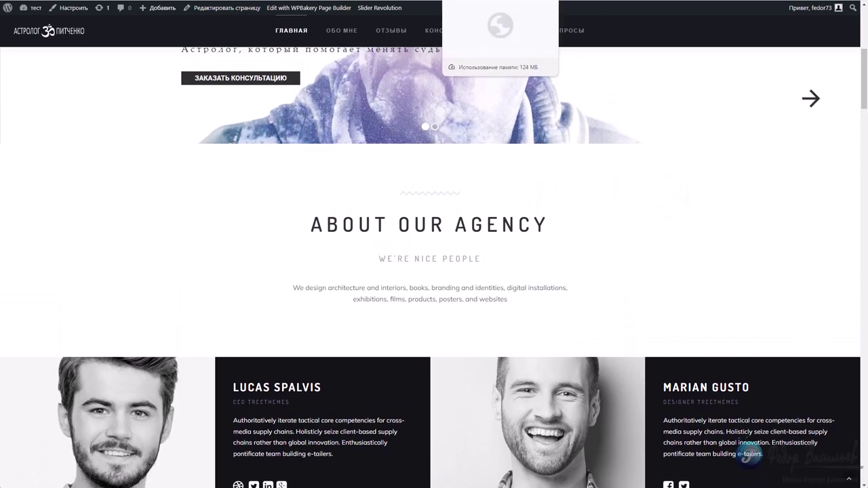
{"action": "left_click", "coordinate": [43, 84]}
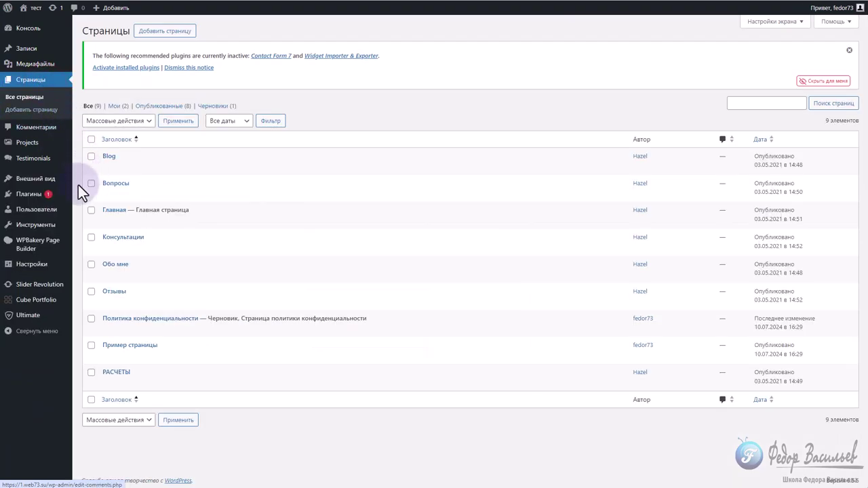
{"action": "left_click", "coordinate": [107, 264]}
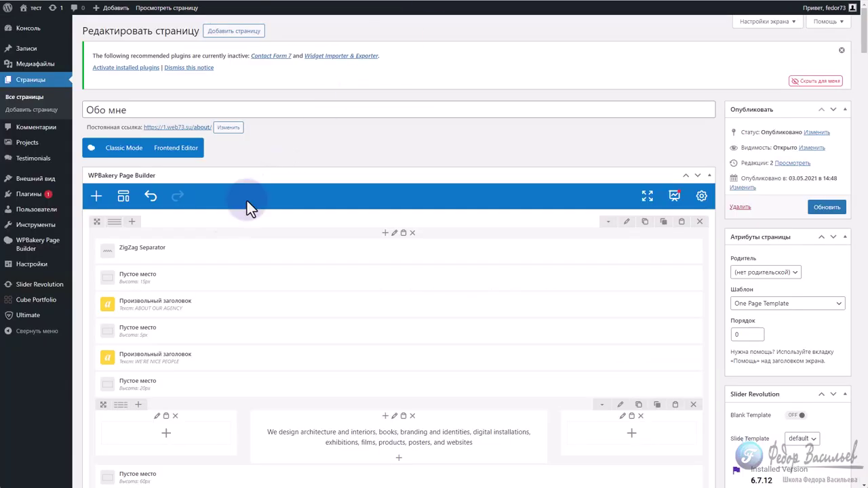
Replace the ABOUT OUR AGENCY heading text with the astrologer's name and save it
{"action": "left_click", "coordinate": [170, 283]}
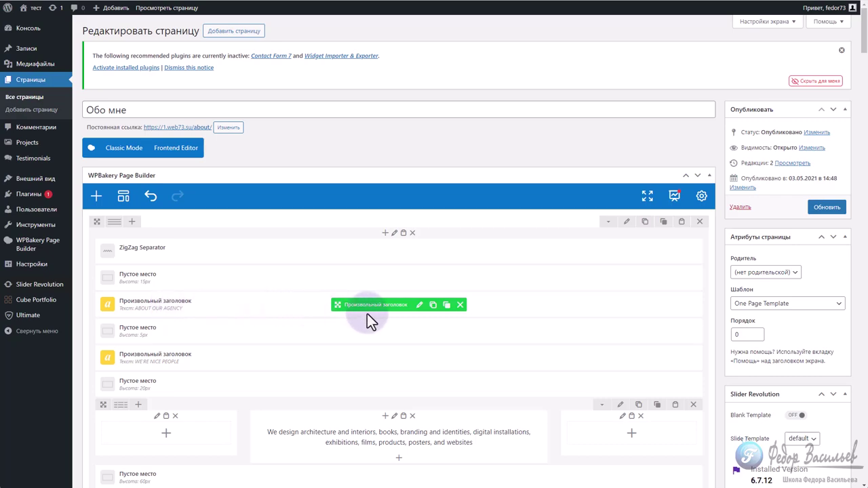
{"action": "left_click", "coordinate": [420, 307]}
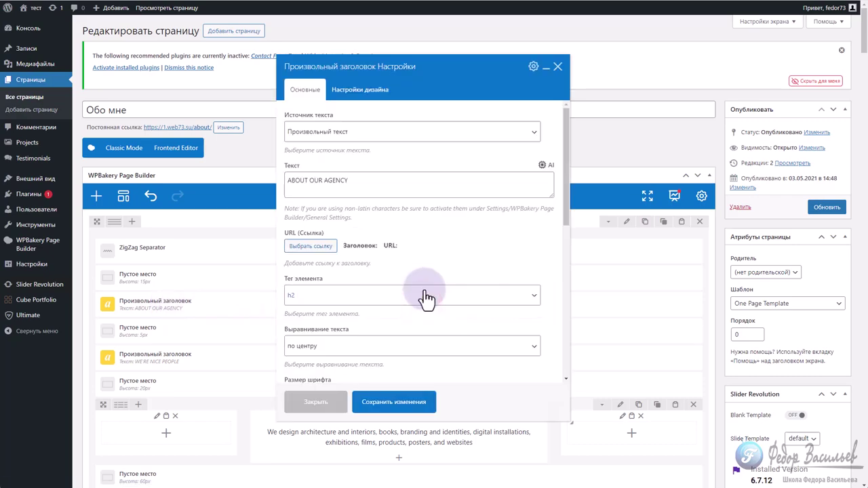
{"action": "left_click_drag", "start_coordinate": [383, 177], "coordinate": [277, 174]}
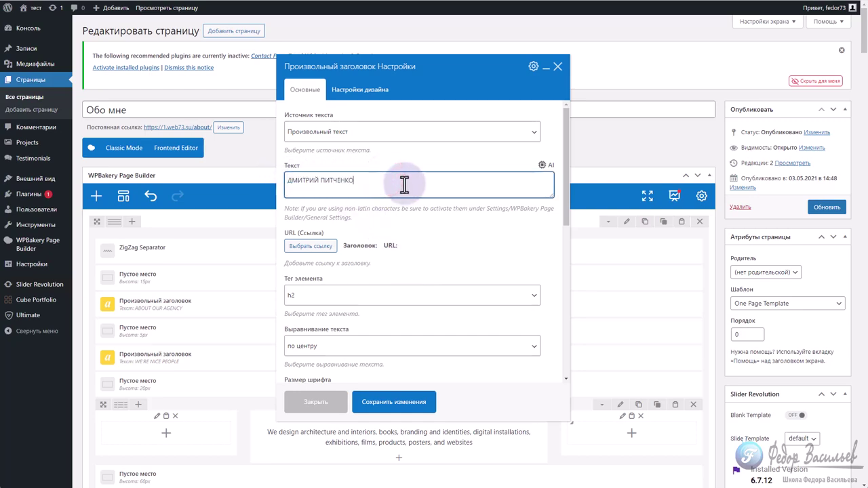
{"action": "left_click", "coordinate": [396, 404]}
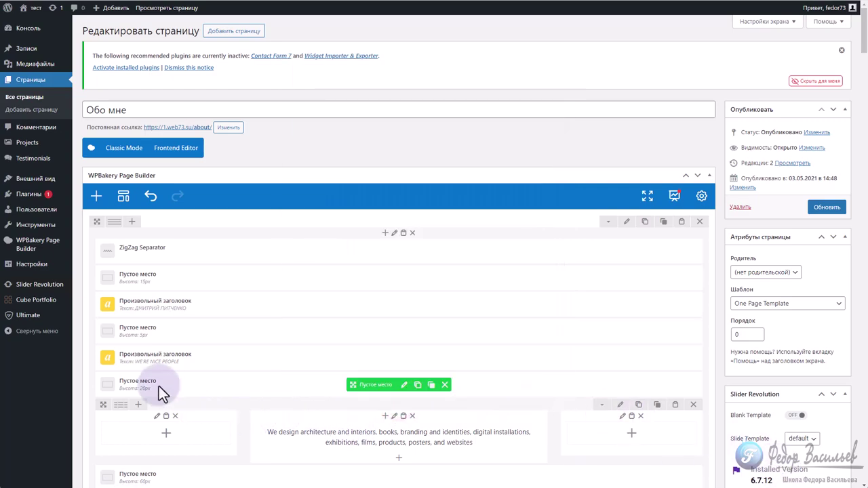
Paste ВЕДИЧЕСКИЙ АСТРОЛОГ over the WE'RE NICE PEOPLE subtitle, keeping the h5 level
{"action": "left_click", "coordinate": [419, 358]}
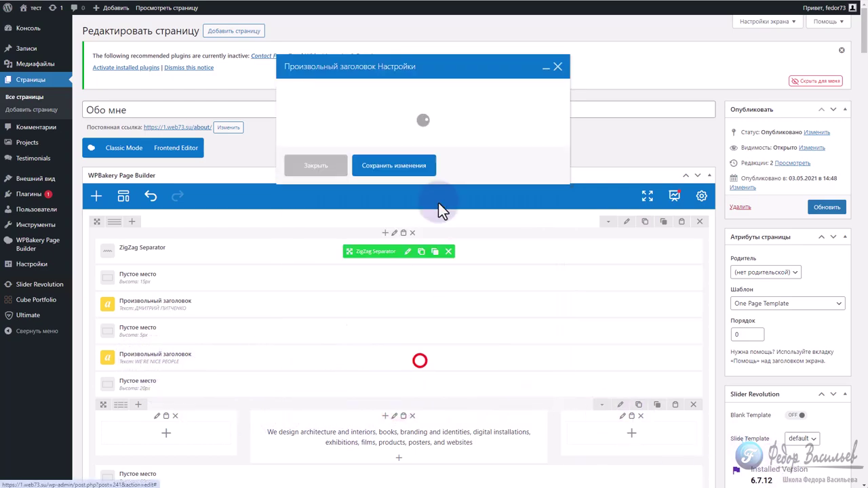
{"action": "triple_click", "coordinate": [385, 186]}
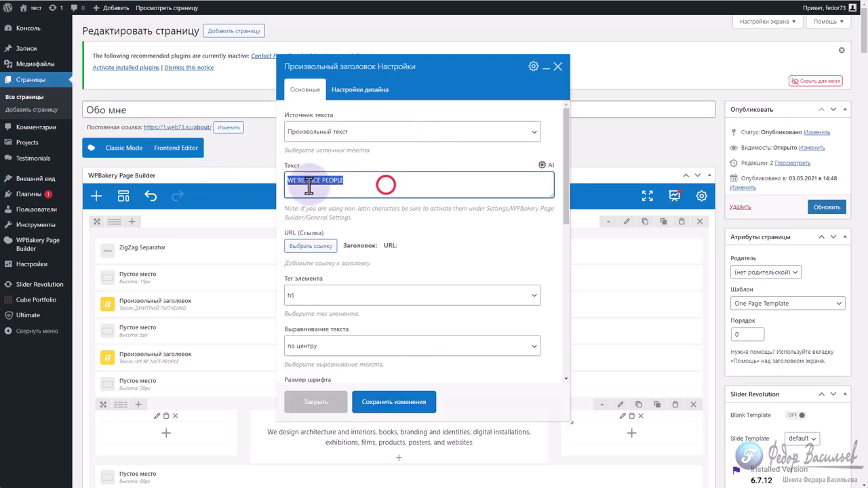
{"action": "right_click", "coordinate": [308, 189]}
{"action": "left_click", "coordinate": [328, 236]}
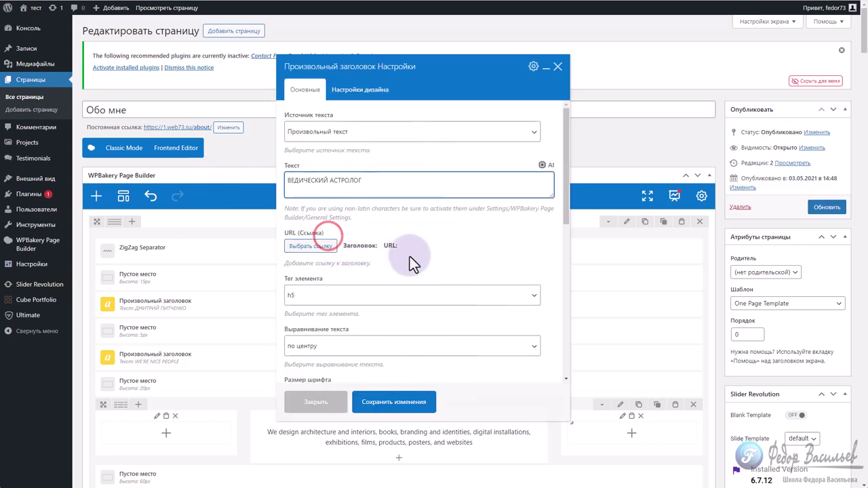
{"action": "left_click", "coordinate": [301, 296]}
{"action": "left_click", "coordinate": [295, 289]}
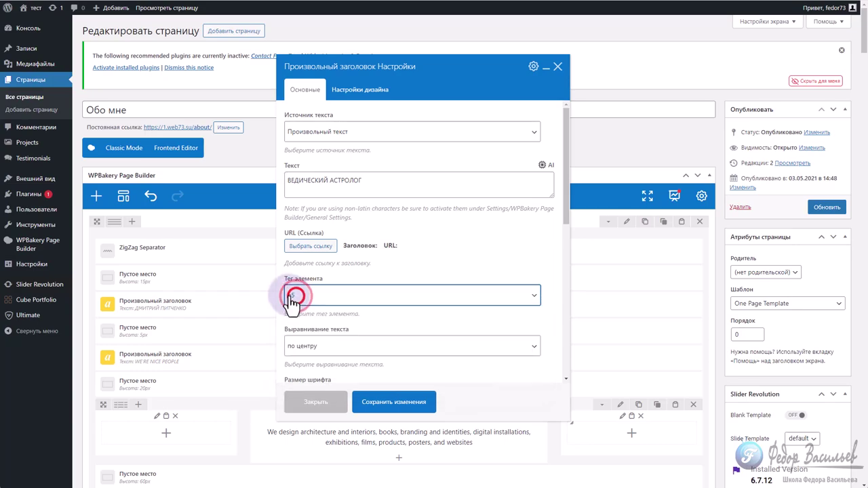
{"action": "left_click", "coordinate": [383, 405]}
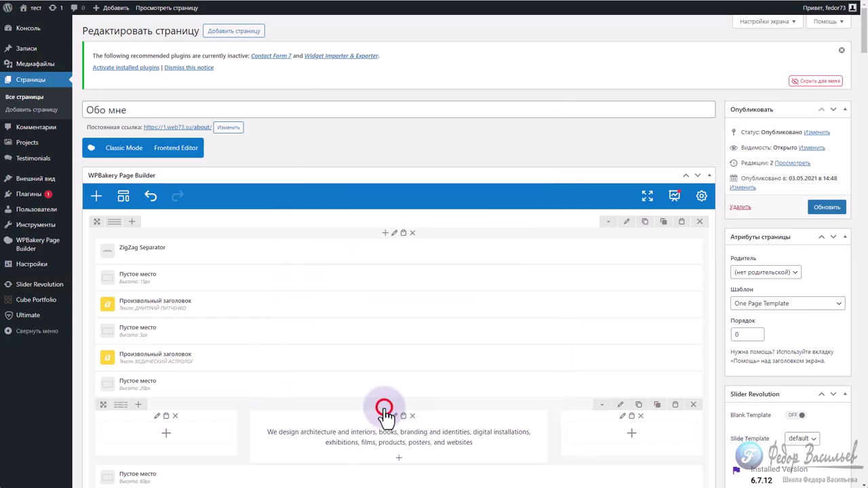
{"action": "scroll", "coordinate": [406, 339], "scroll_direction": "down", "scroll_amount": 1}
{"action": "scroll", "coordinate": [458, 282], "scroll_direction": "down", "scroll_amount": 2}
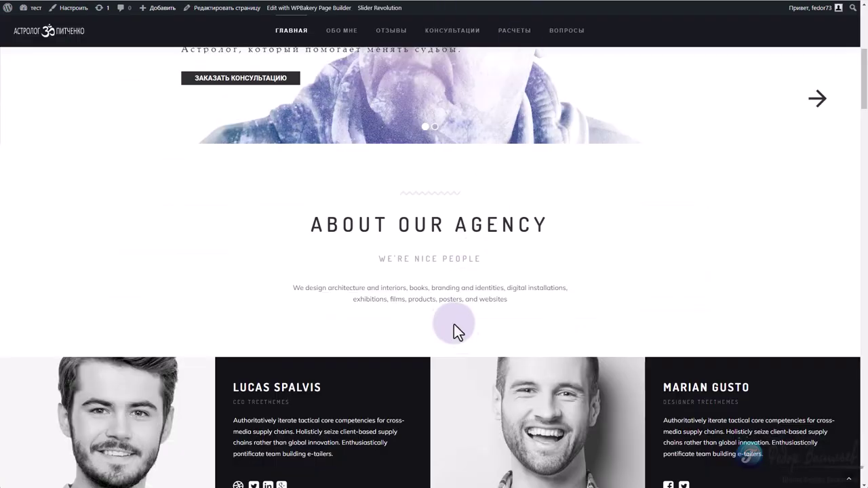
Open the placeholder text block's HTML, noting its 15px font-size and secondaryTitle class
{"action": "left_click_drag", "start_coordinate": [504, 303], "coordinate": [324, 289]}
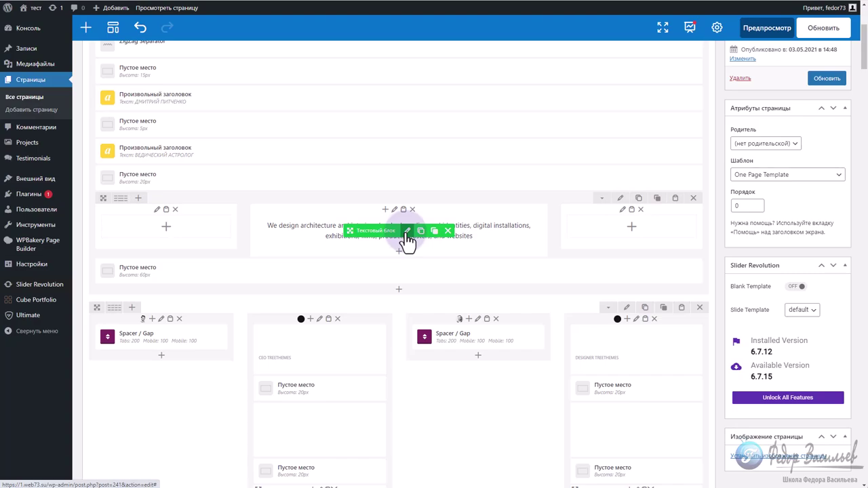
{"action": "left_click", "coordinate": [407, 231]}
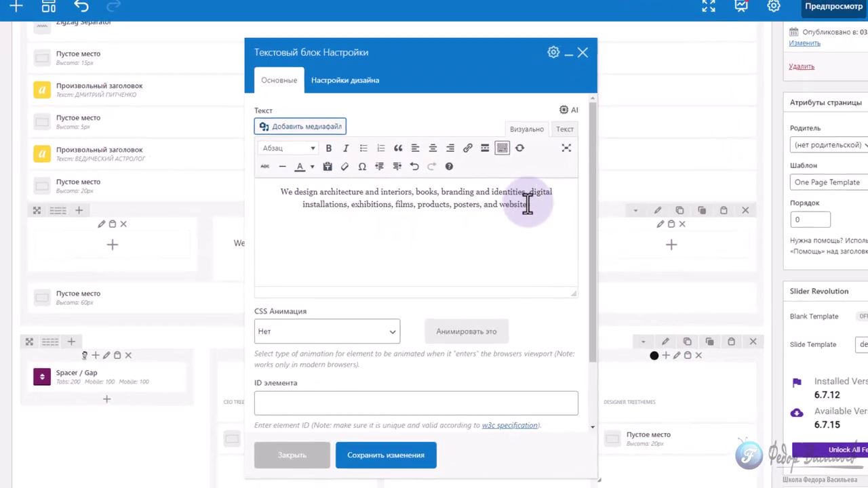
{"action": "left_click_drag", "start_coordinate": [514, 193], "coordinate": [279, 178]}
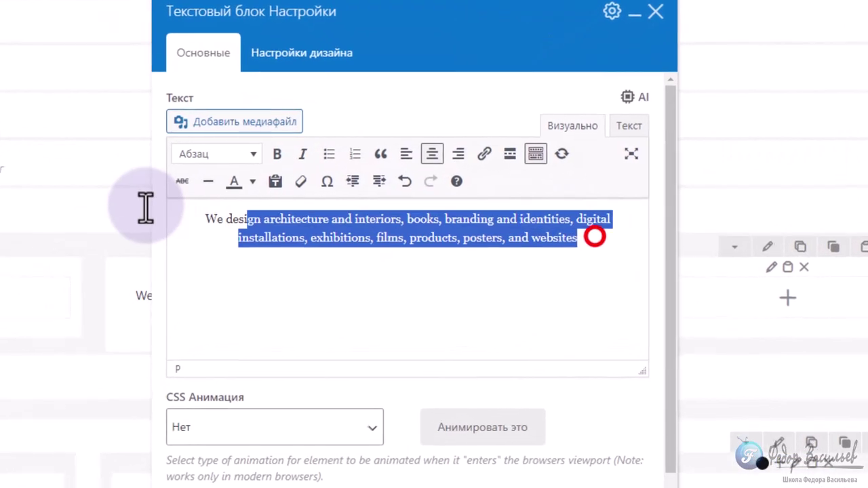
{"action": "left_click", "coordinate": [587, 243]}
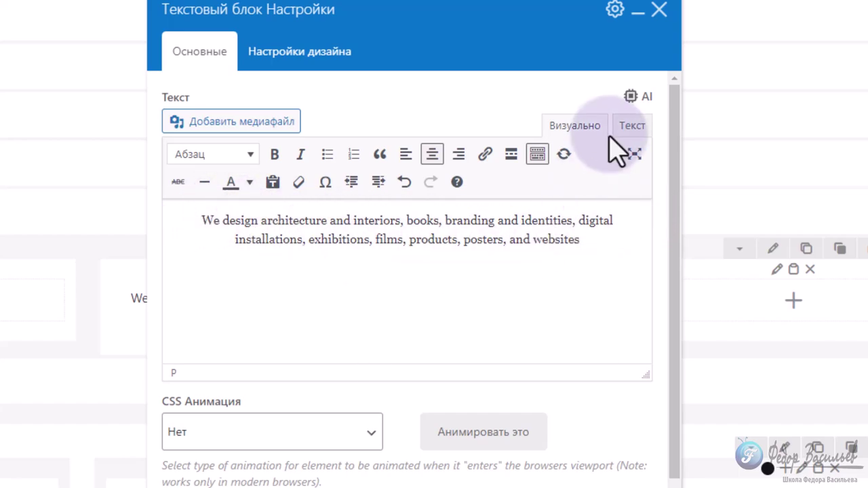
{"action": "left_click", "coordinate": [632, 127]}
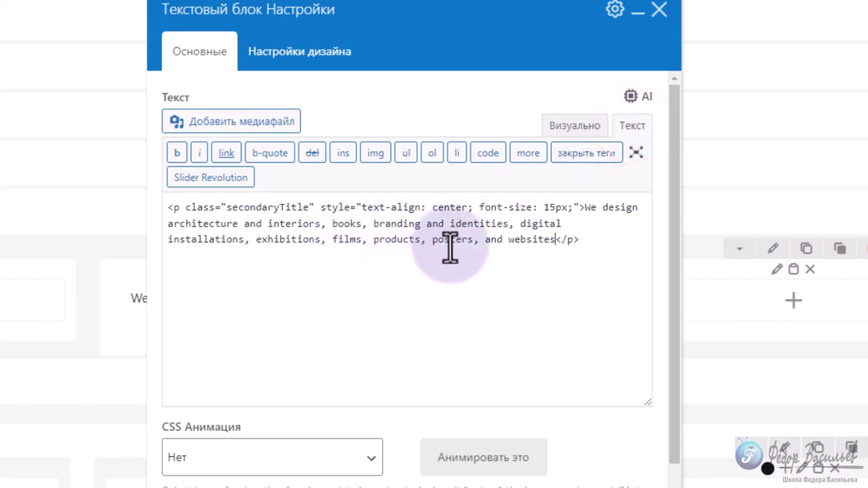
{"action": "left_click_drag", "start_coordinate": [566, 207], "coordinate": [474, 208]}
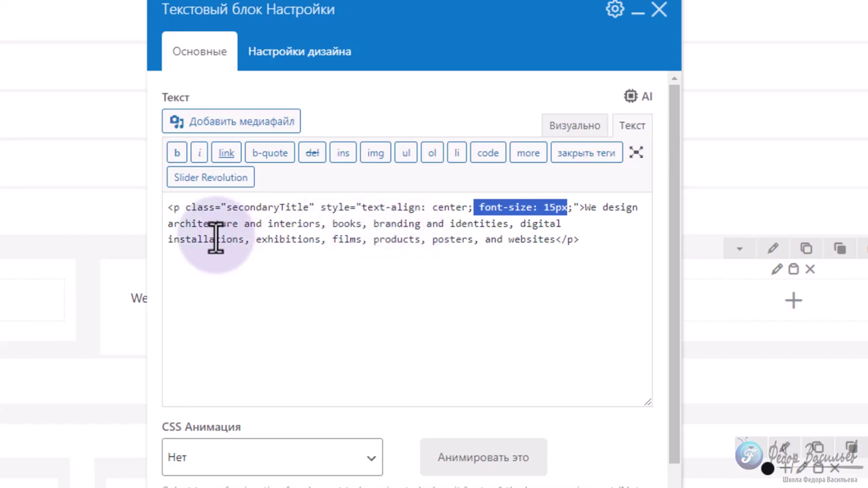
{"action": "left_click_drag", "start_coordinate": [309, 207], "coordinate": [232, 208]}
{"action": "left_click", "coordinate": [421, 240]}
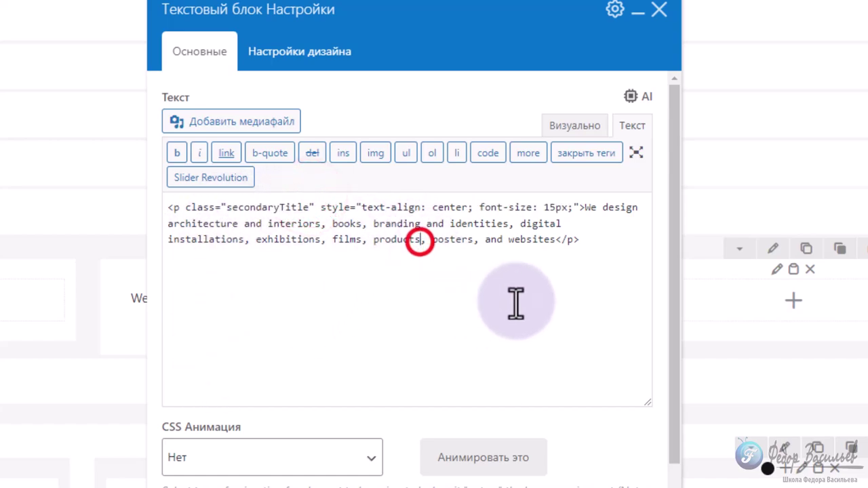
Replace the placeholder sentence inside the paragraph with the pasted Russian biography
{"action": "left_click_drag", "start_coordinate": [554, 240], "coordinate": [596, 217]}
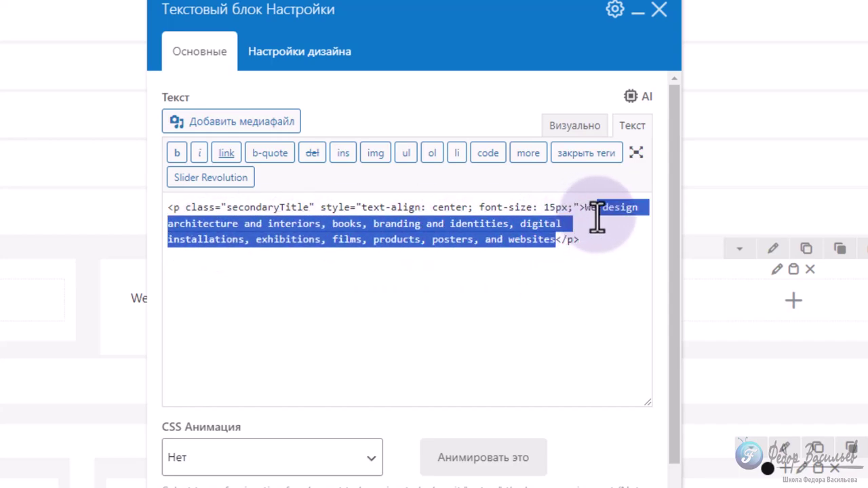
{"action": "key", "text": "BackSpace"}
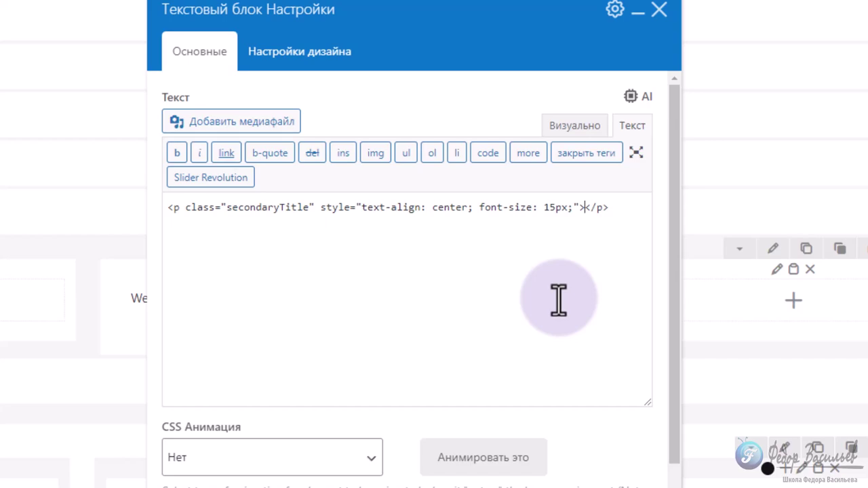
{"action": "type", "text": "Дмитрий Анатольевич Питченко – ведический астролог, психолог, общественный деятель, преподаватель, писатель, блогер, автор ряда методик личностного роста."}
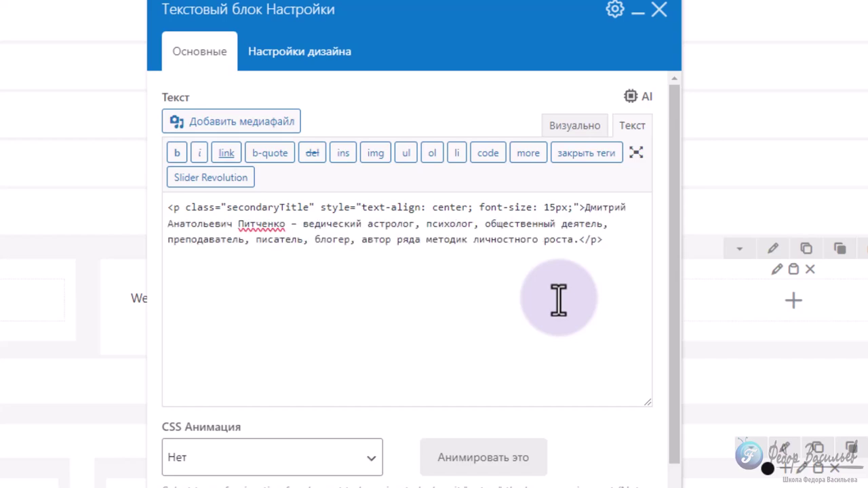
{"action": "left_click", "coordinate": [573, 126]}
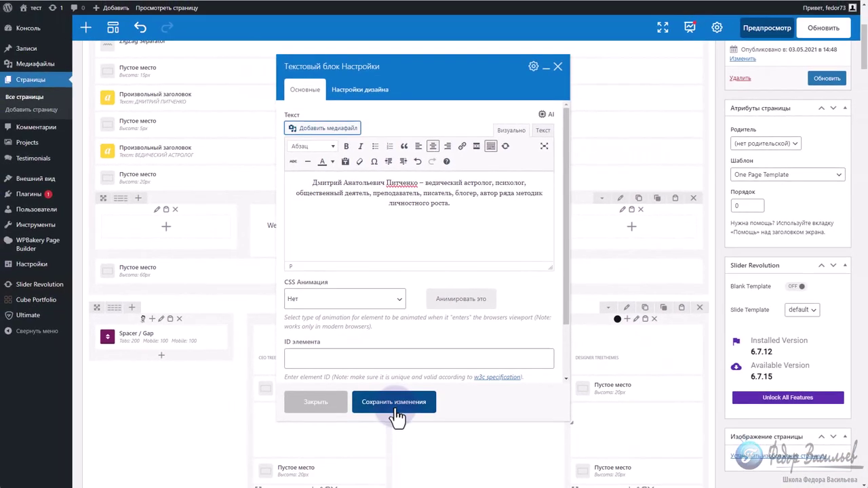
Save the text block and page, then reload the live site to check heading, subtitle and bio
{"action": "left_click", "coordinate": [397, 411]}
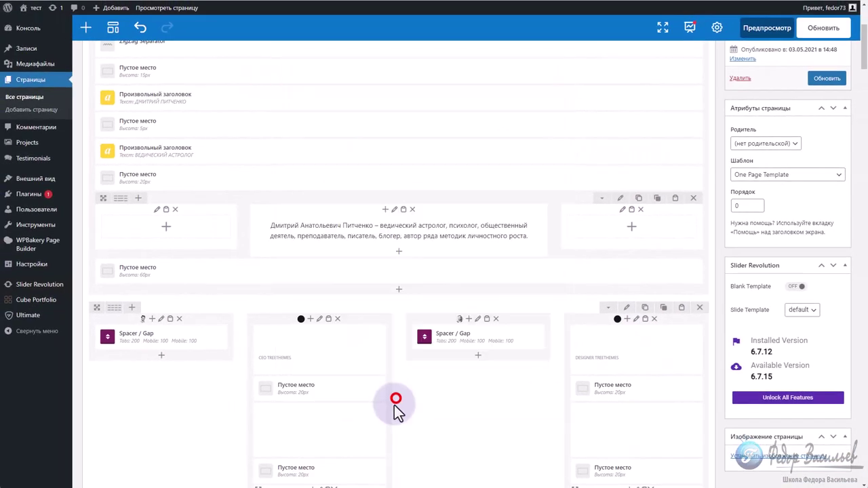
{"action": "left_click", "coordinate": [819, 83]}
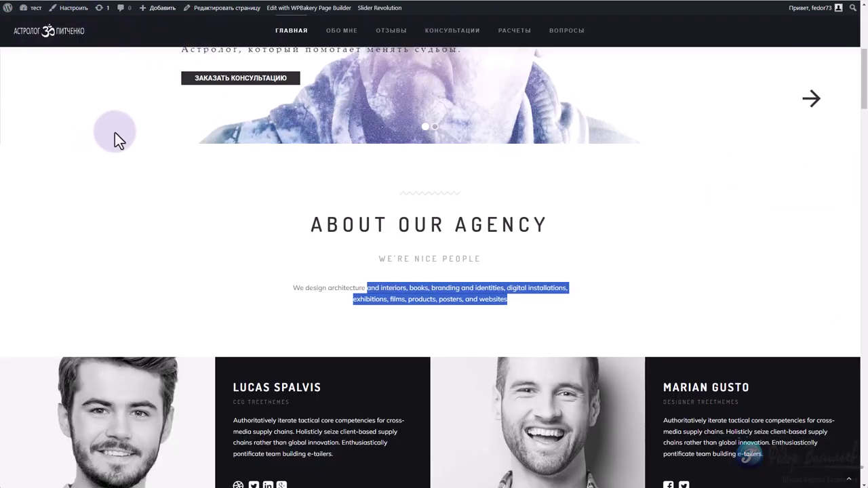
{"action": "key", "text": "F5"}
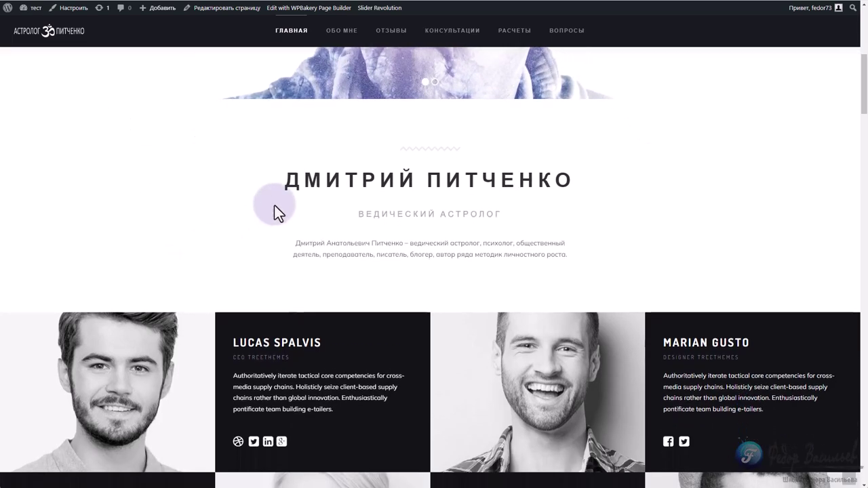
{"action": "left_click_drag", "start_coordinate": [288, 180], "coordinate": [427, 179]}
{"action": "left_click_drag", "start_coordinate": [372, 214], "coordinate": [421, 214]}
{"action": "left_click_drag", "start_coordinate": [342, 254], "coordinate": [421, 253]}
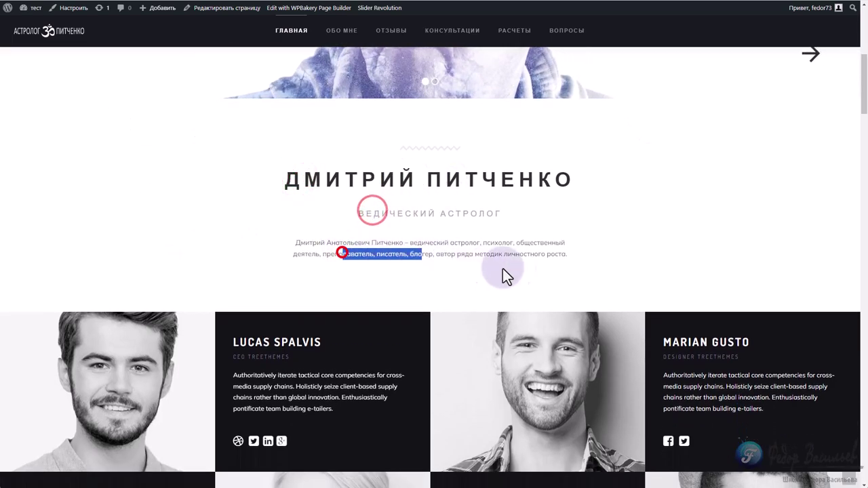
{"action": "left_click", "coordinate": [552, 322]}
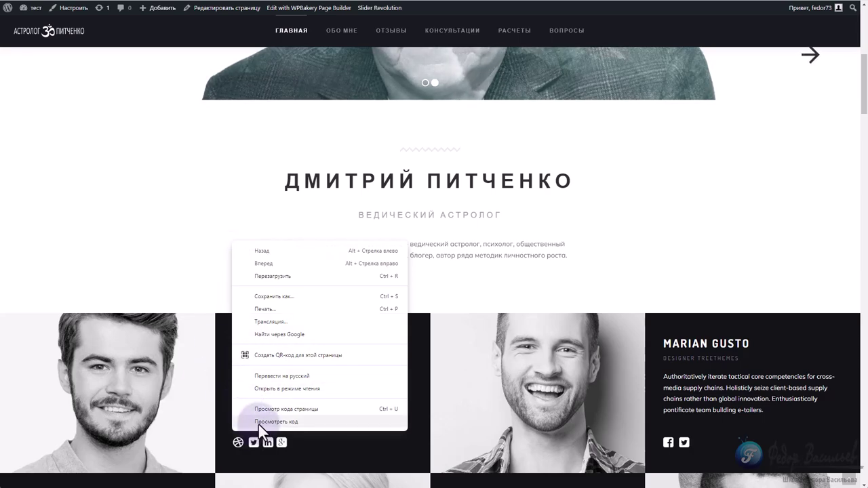
Preview the About section in iPhone SE device mode, rotate to landscape, then close DevTools
{"action": "left_click", "coordinate": [258, 423]}
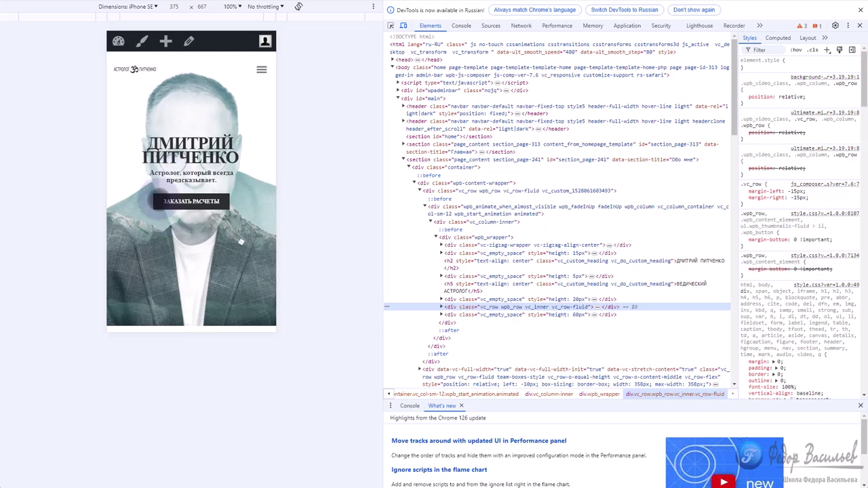
{"action": "scroll", "coordinate": [147, 173], "scroll_direction": "down", "scroll_amount": 1}
{"action": "scroll", "coordinate": [172, 151], "scroll_direction": "down", "scroll_amount": 5}
{"action": "scroll", "coordinate": [180, 232], "scroll_direction": "up", "scroll_amount": 1}
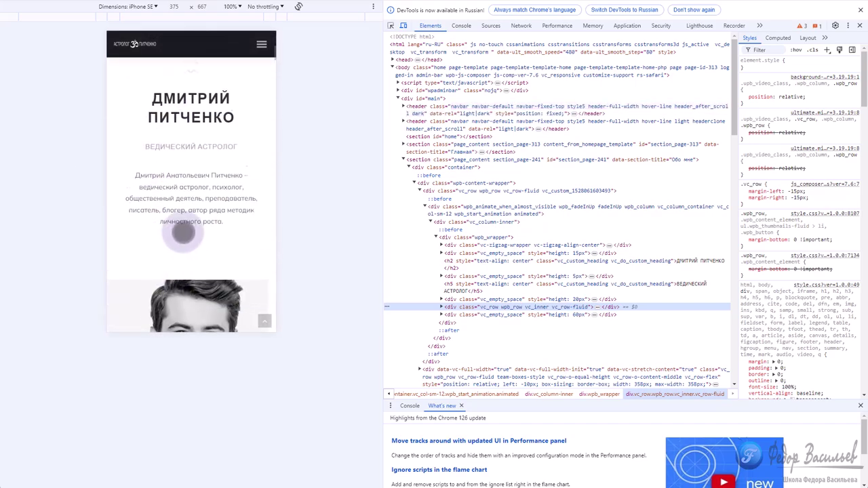
{"action": "scroll", "coordinate": [160, 179], "scroll_direction": "down", "scroll_amount": 1}
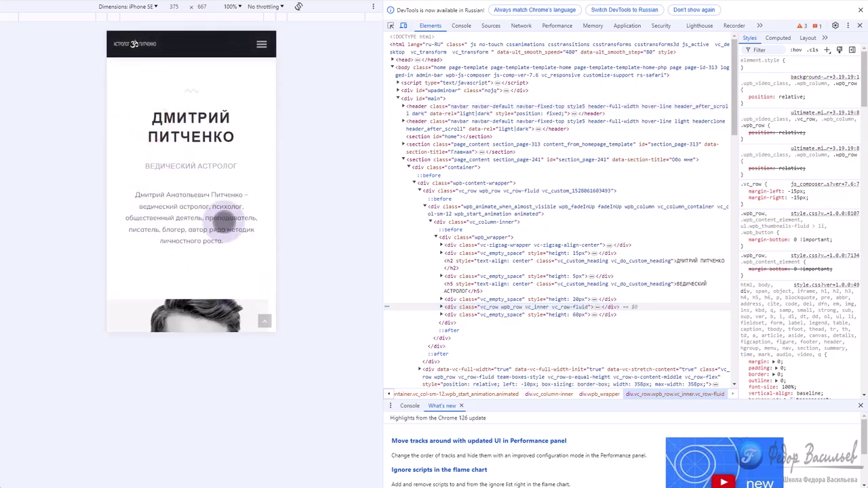
{"action": "left_click", "coordinate": [298, 8]}
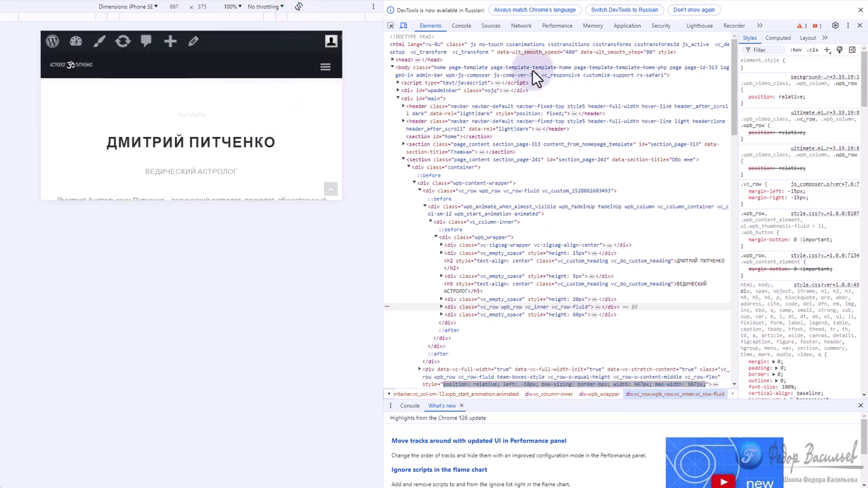
{"action": "left_click", "coordinate": [856, 27]}
{"action": "scroll", "coordinate": [392, 253], "scroll_direction": "down", "scroll_amount": 6}
{"action": "scroll", "coordinate": [391, 251], "scroll_direction": "up", "scroll_amount": 4}
{"action": "scroll", "coordinate": [377, 235], "scroll_direction": "down", "scroll_amount": 3}
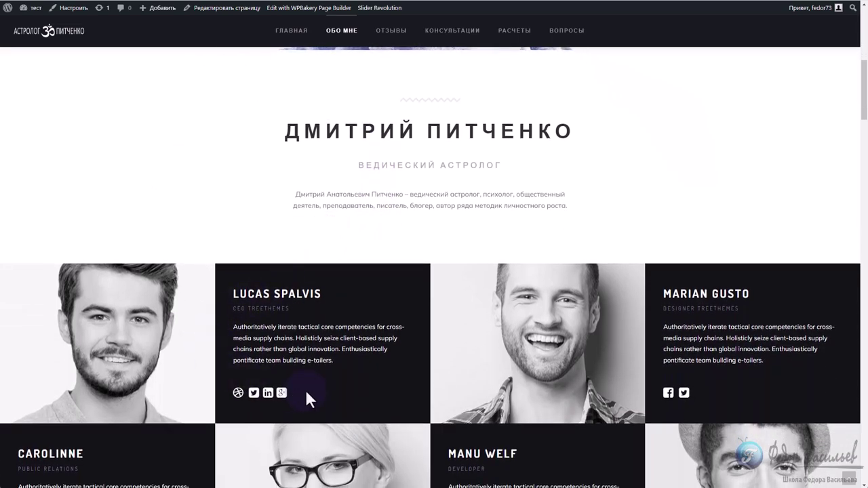
Compare the live placeholder team cards with the reference testimonials, then scroll to the editor's team rows
{"action": "scroll", "coordinate": [252, 321], "scroll_direction": "down", "scroll_amount": 2}
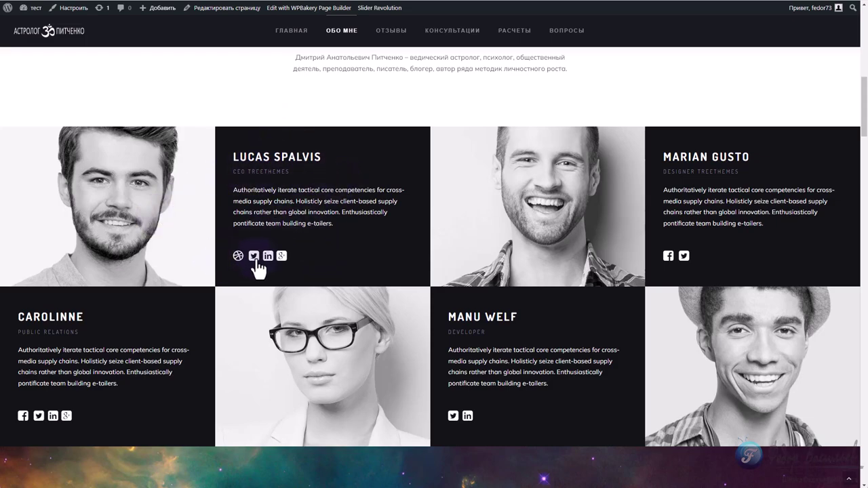
{"action": "left_click_drag", "start_coordinate": [336, 217], "coordinate": [272, 190]}
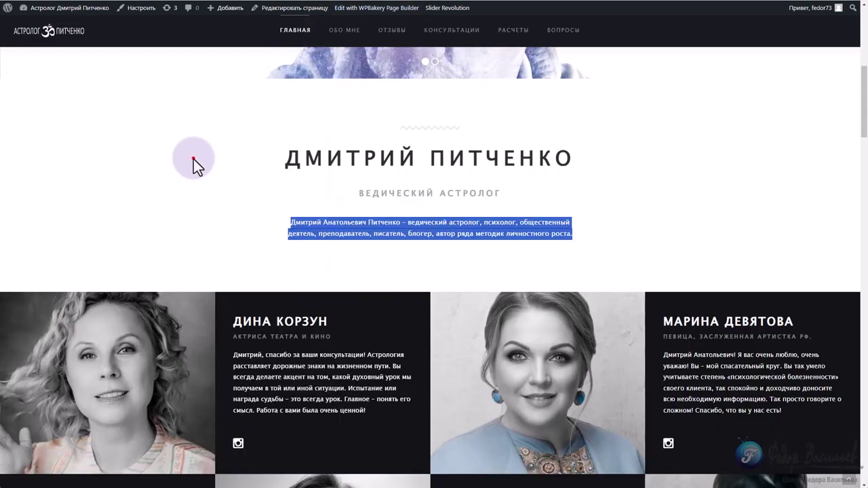
{"action": "left_click", "coordinate": [193, 158]}
{"action": "scroll", "coordinate": [195, 135], "scroll_direction": "down", "scroll_amount": 3}
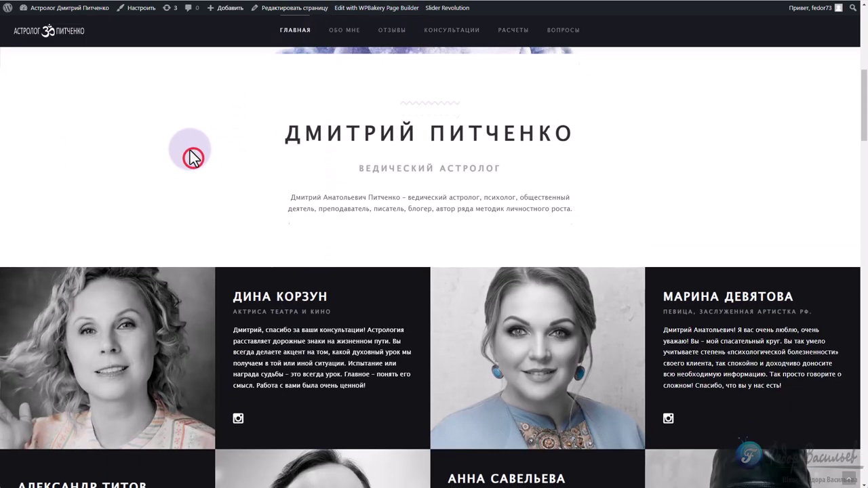
{"action": "scroll", "coordinate": [157, 170], "scroll_direction": "down", "scroll_amount": 2}
{"action": "scroll", "coordinate": [155, 169], "scroll_direction": "down", "scroll_amount": 2}
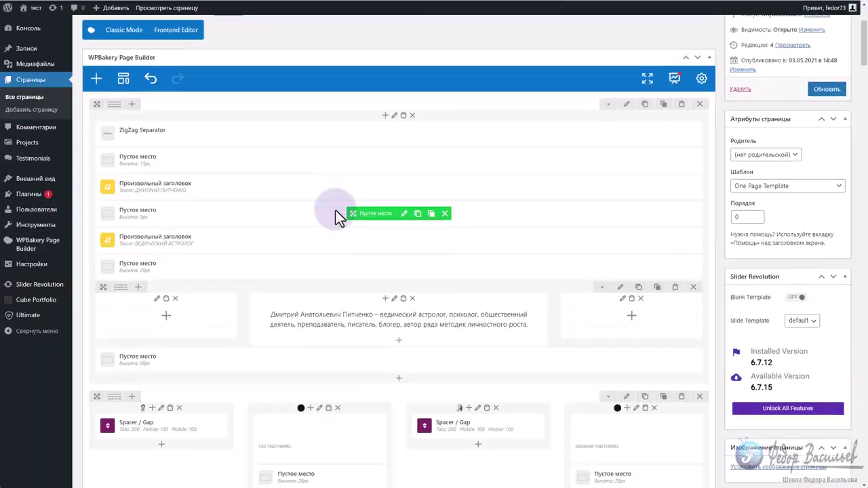
{"action": "scroll", "coordinate": [335, 210], "scroll_direction": "down", "scroll_amount": 5}
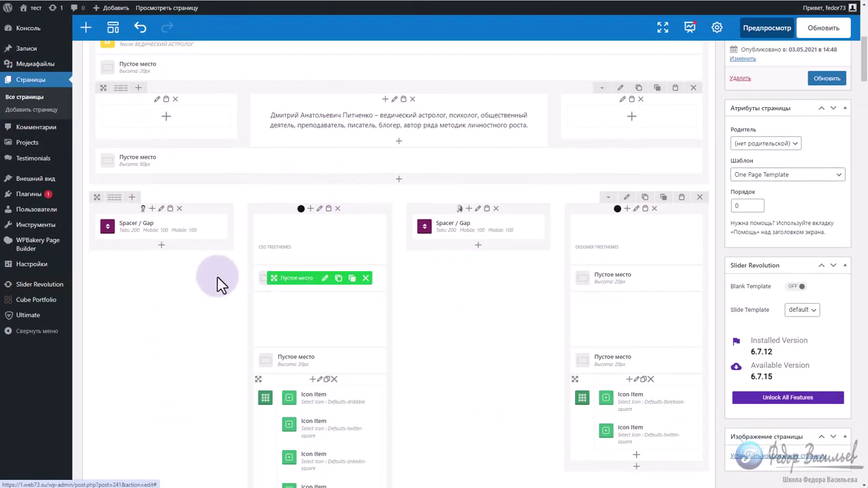
Check the first column spacer's 200/100/100 px heights, close it, and open the card column's settings
{"action": "mouse_move", "coordinate": [146, 221]}
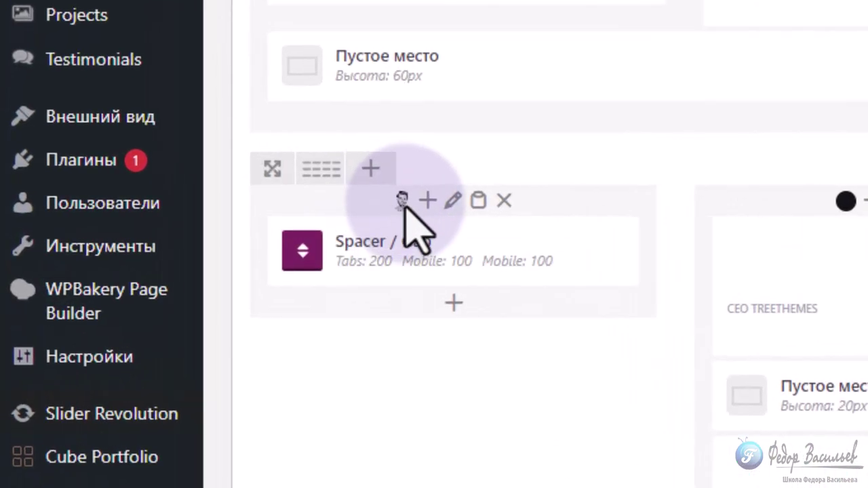
{"action": "mouse_move", "coordinate": [466, 252]}
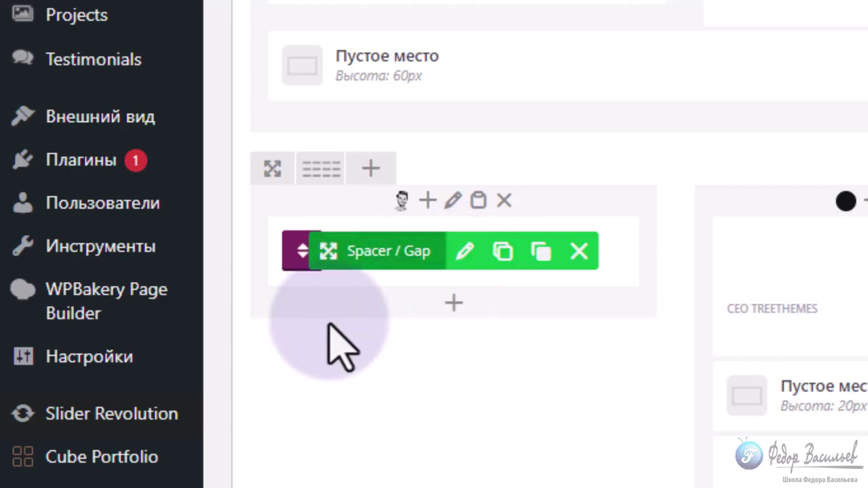
{"action": "left_click", "coordinate": [442, 269]}
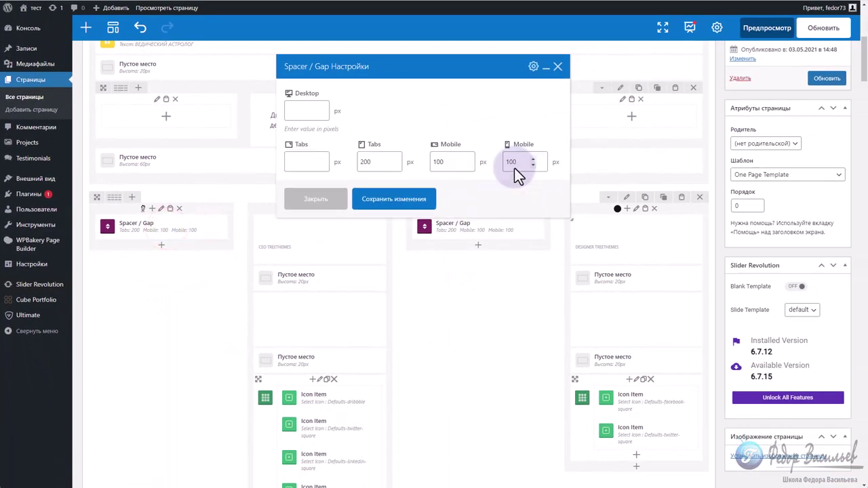
{"action": "left_click", "coordinate": [366, 162]}
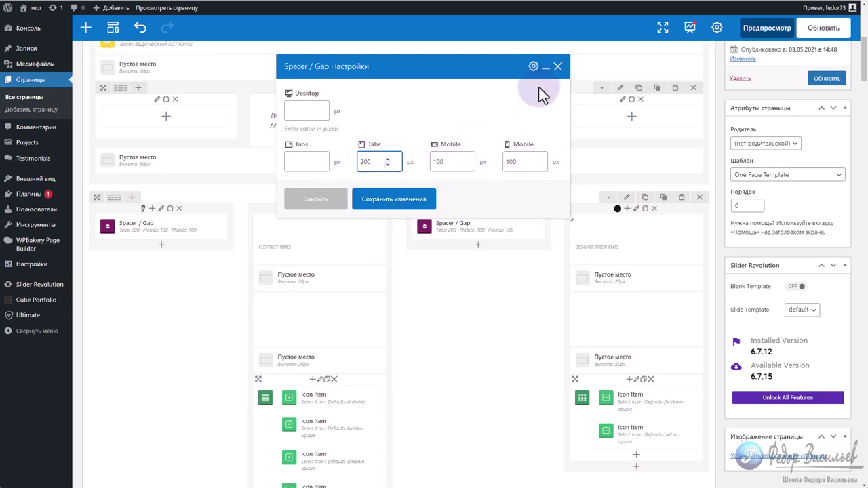
{"action": "left_click", "coordinate": [558, 67]}
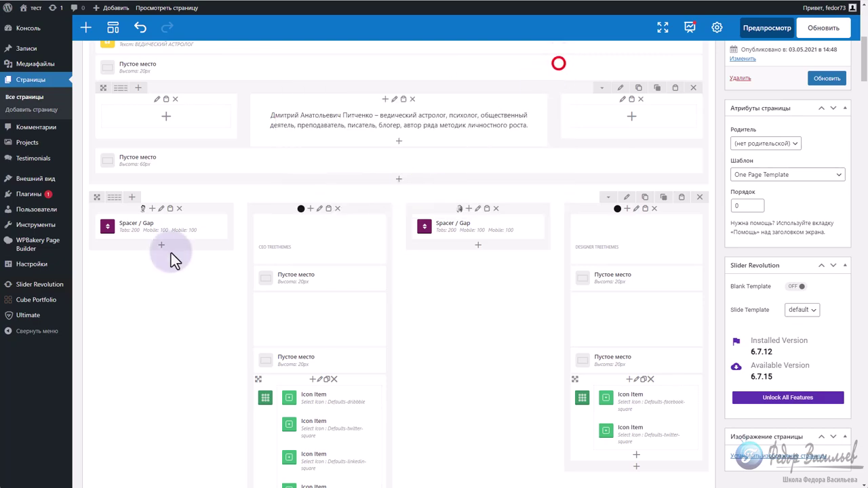
{"action": "left_click", "coordinate": [161, 208]}
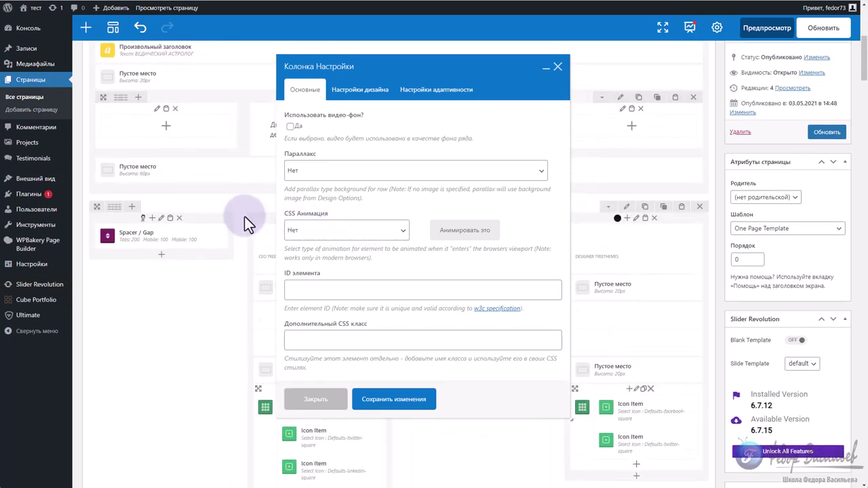
Remove the column's existing background image in Design Options and open the media library
{"action": "left_click", "coordinate": [366, 99]}
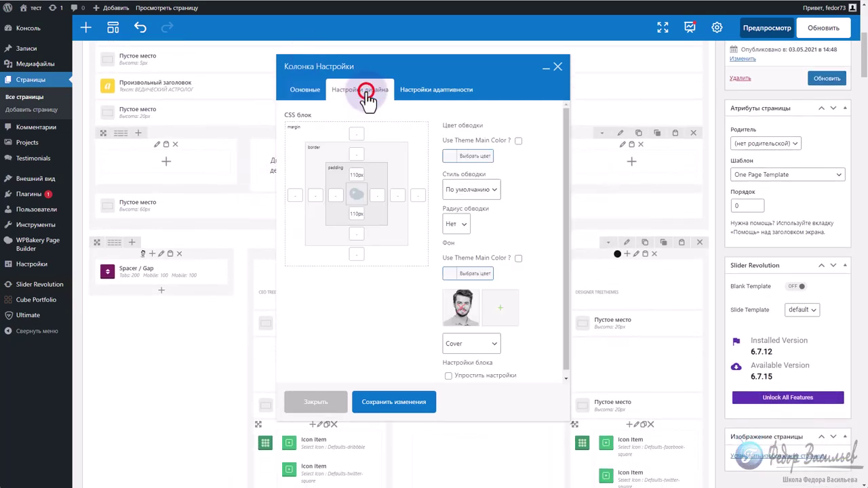
{"action": "left_click", "coordinate": [454, 320]}
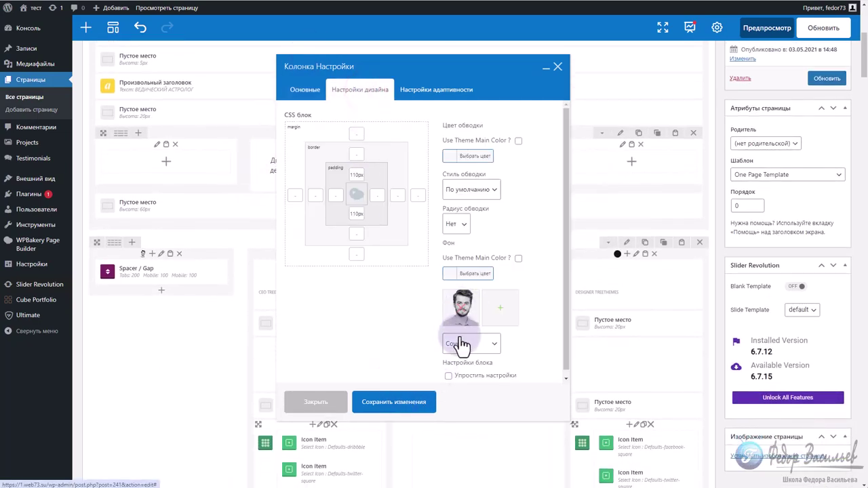
{"action": "left_click", "coordinate": [459, 310]}
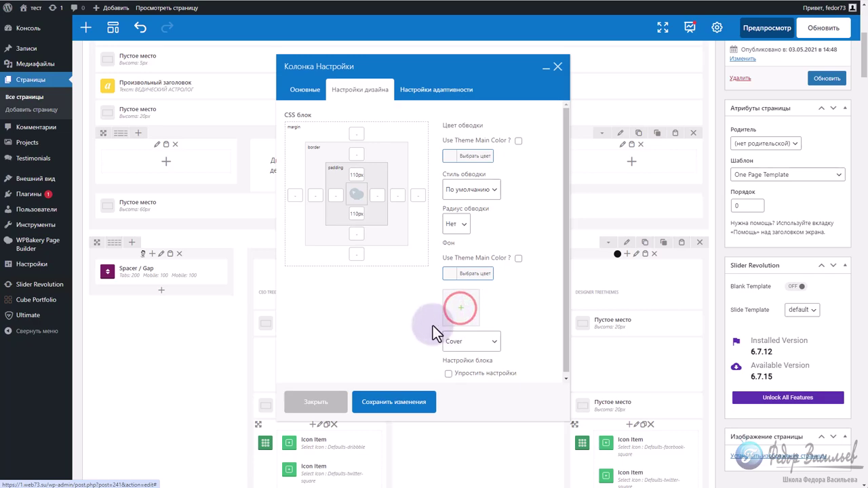
{"action": "left_click", "coordinate": [462, 310]}
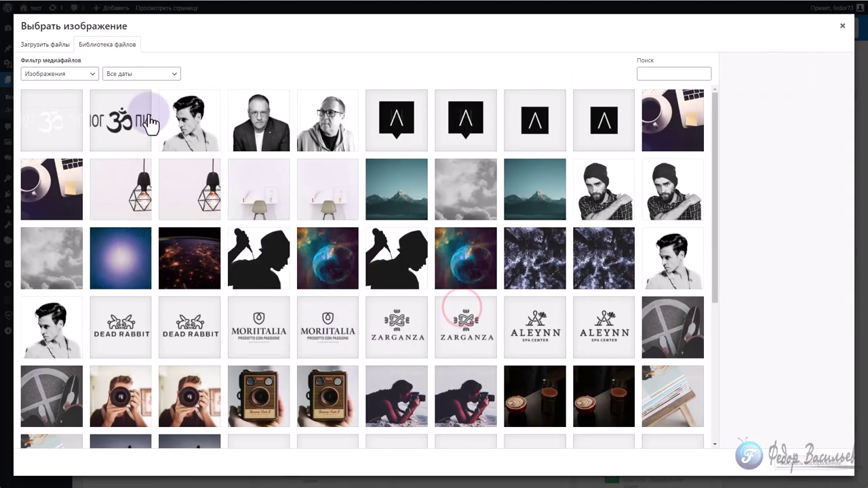
Upload the four client photos from 02 ОБО МНЕ и VIP-ОТЗЫВЫ and set the 01 portrait as background
{"action": "left_click", "coordinate": [57, 50]}
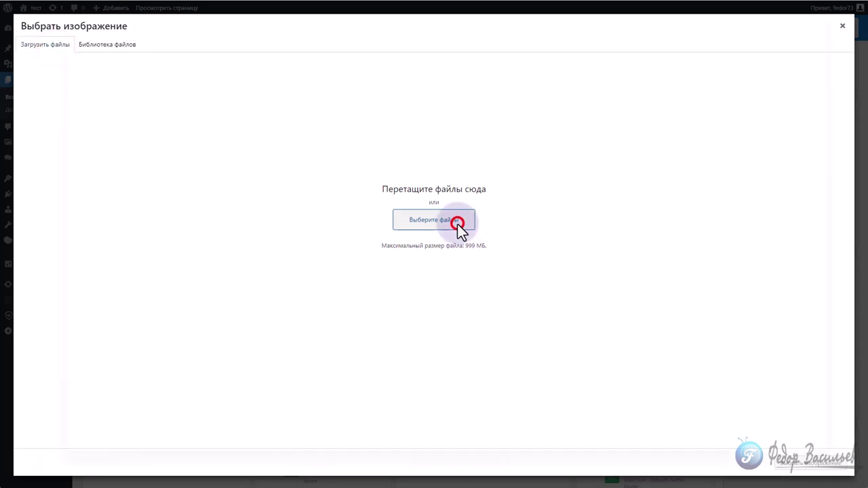
{"action": "left_click", "coordinate": [457, 224]}
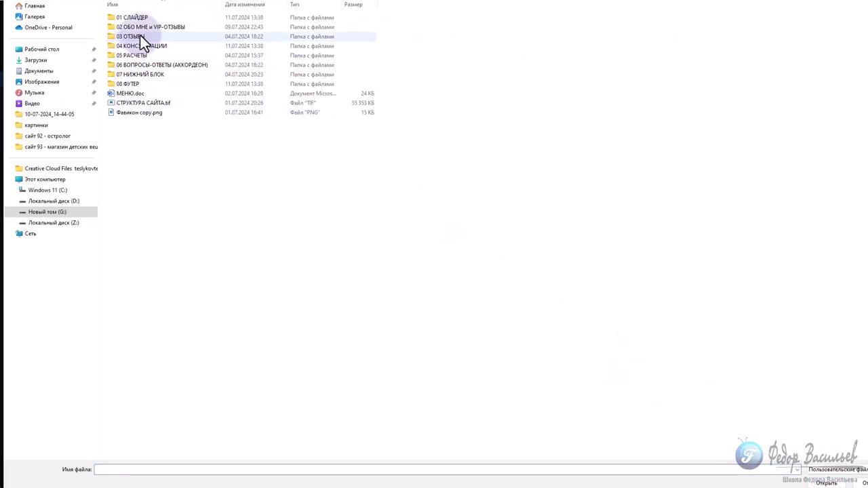
{"action": "double_click", "coordinate": [141, 28]}
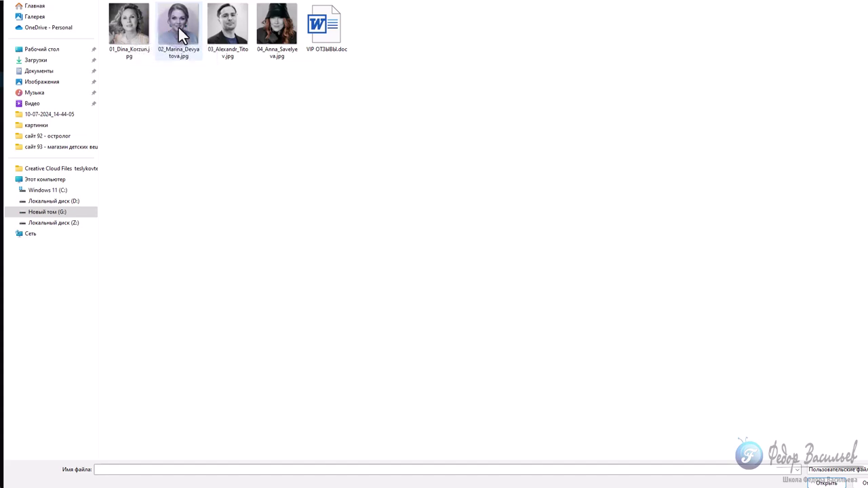
{"action": "left_click_drag", "start_coordinate": [284, 86], "coordinate": [134, 26]}
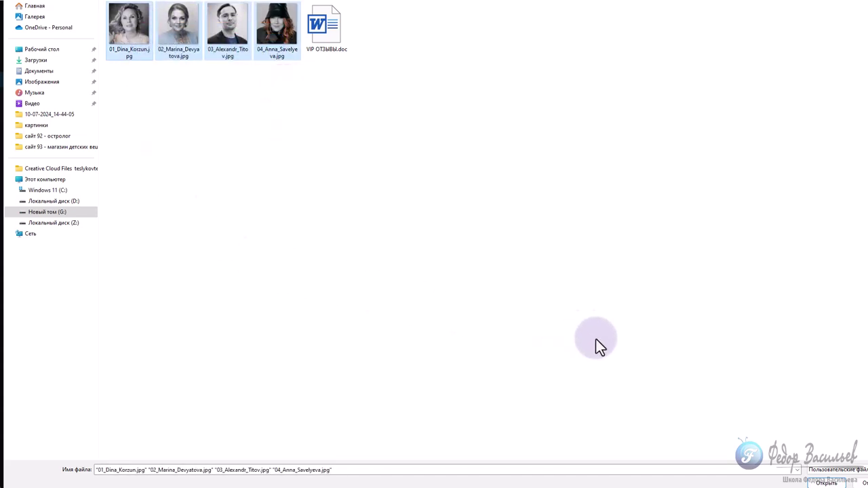
{"action": "left_click", "coordinate": [825, 483]}
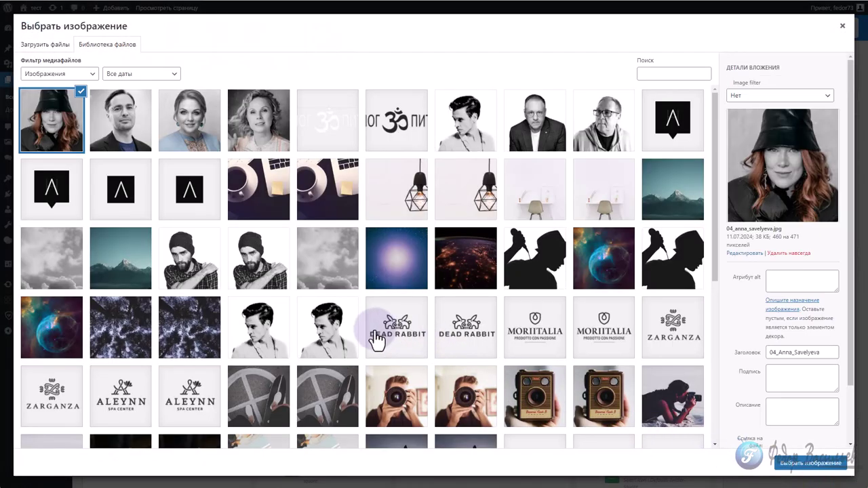
{"action": "left_click", "coordinate": [258, 114]}
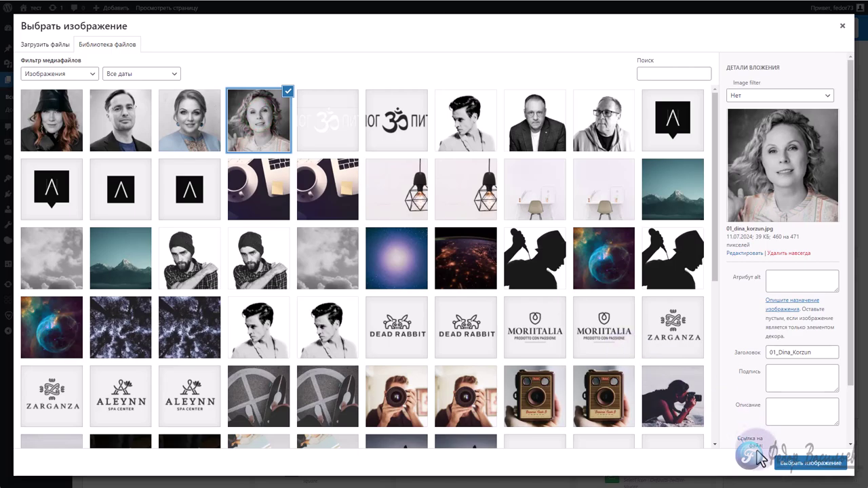
{"action": "left_click", "coordinate": [786, 465]}
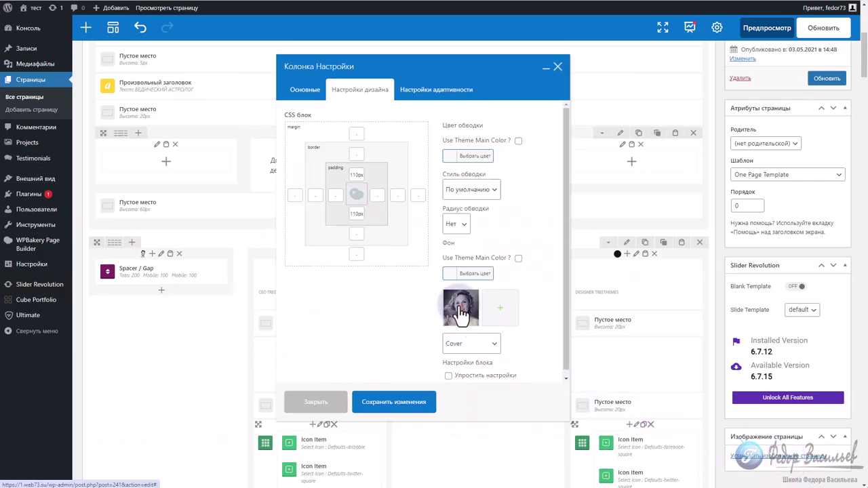
{"action": "left_click", "coordinate": [396, 402]}
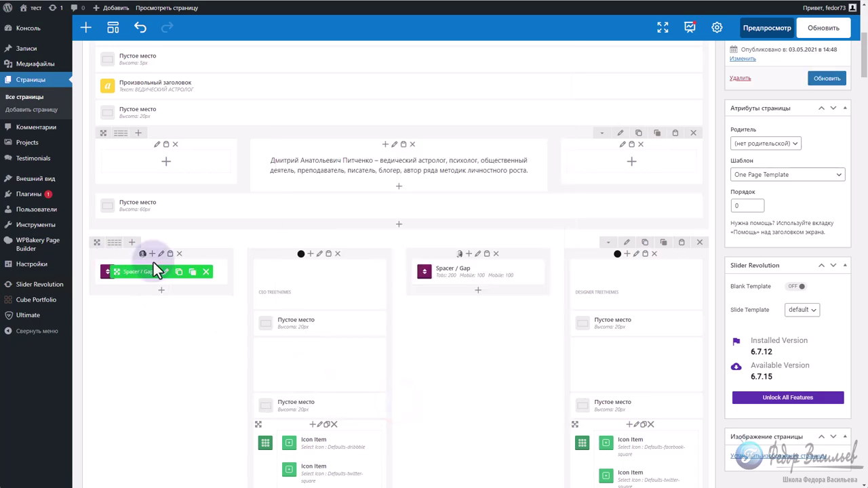
Copy the first client's name from VIP ОТЗЫВЫ.doc in Word, then close Word
{"action": "left_click_drag", "start_coordinate": [169, 274], "coordinate": [283, 202]}
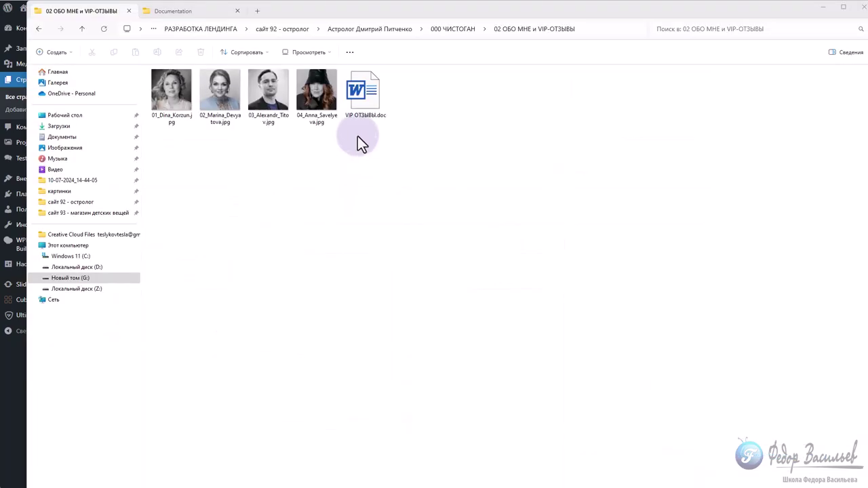
{"action": "double_click", "coordinate": [356, 95]}
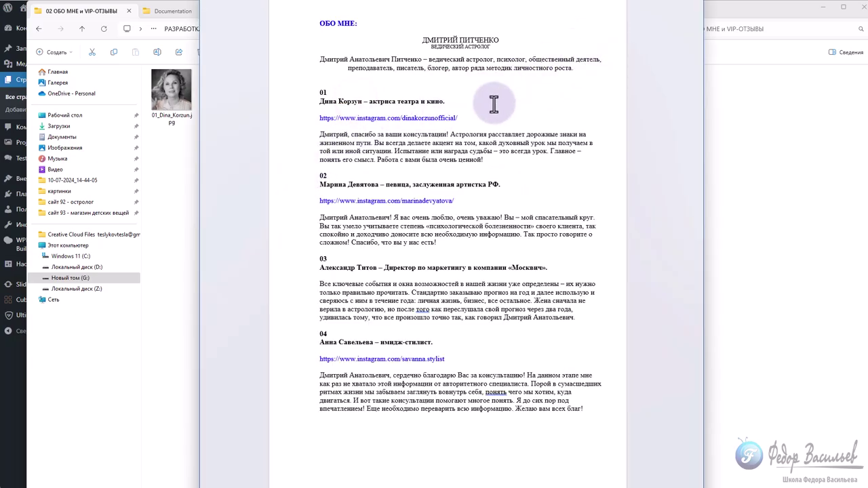
{"action": "left_click_drag", "start_coordinate": [320, 101], "coordinate": [362, 101]}
{"action": "right_click", "coordinate": [342, 103]}
{"action": "left_click", "coordinate": [369, 133]}
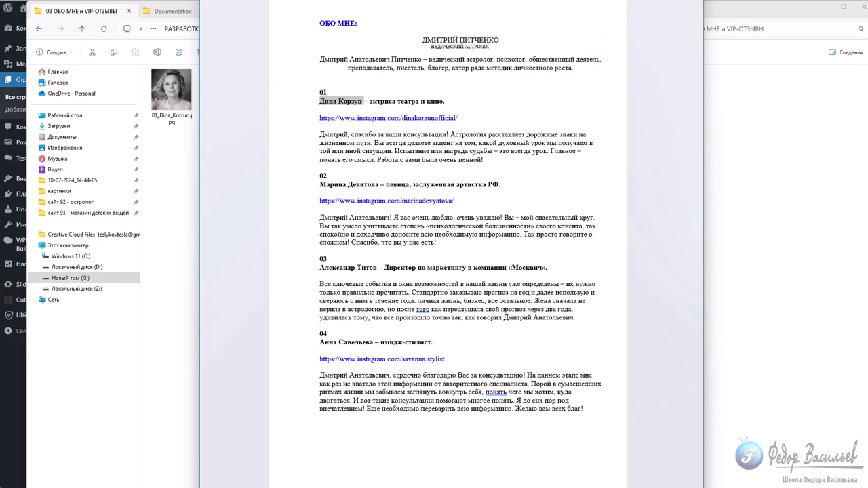
{"action": "left_click", "coordinate": [847, 28]}
{"action": "left_click", "coordinate": [831, 10]}
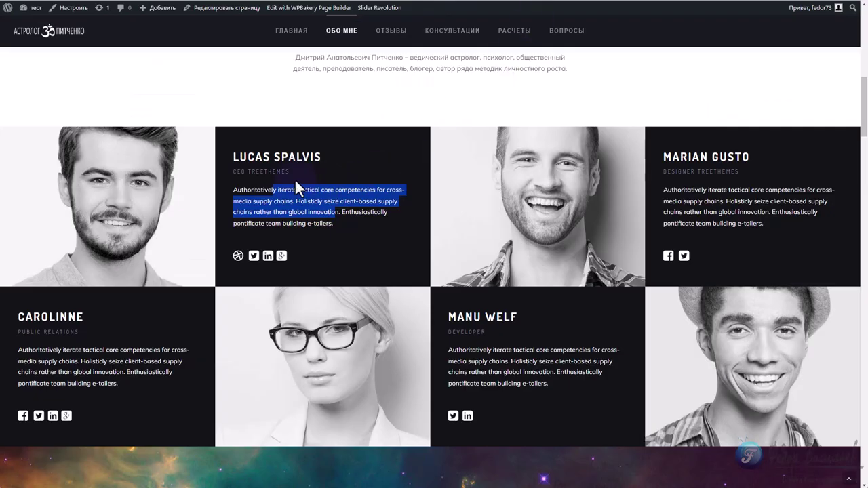
In the first card's text block HTML, replace the placeholder name with the copied client name
{"action": "left_click", "coordinate": [292, 147]}
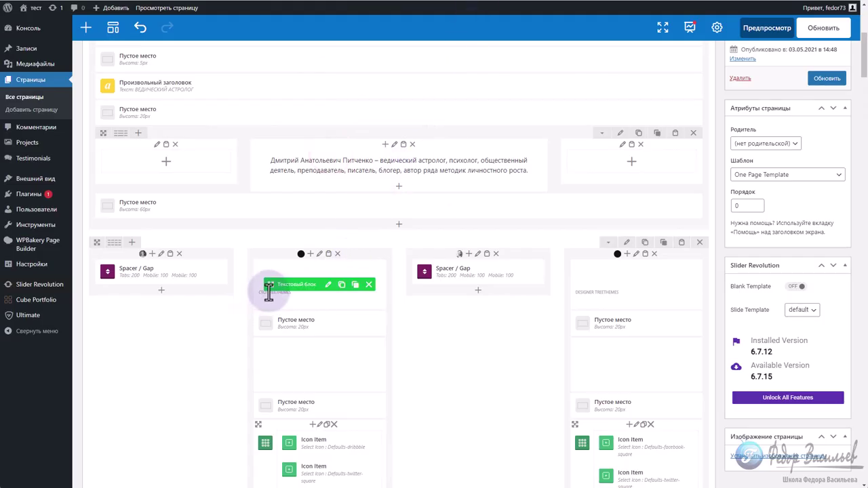
{"action": "left_click", "coordinate": [326, 285]}
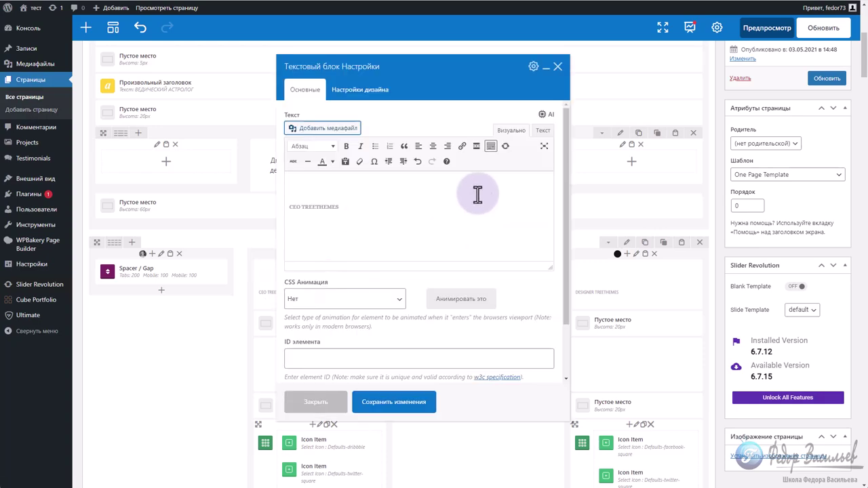
{"action": "left_click", "coordinate": [543, 132]}
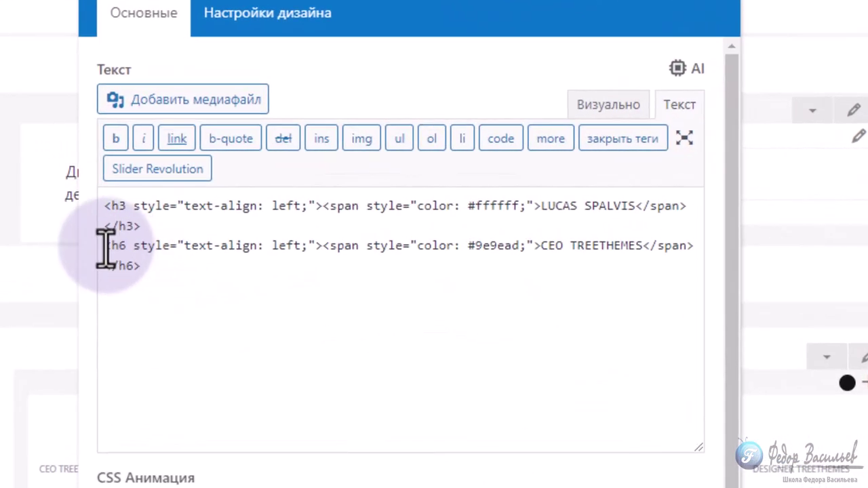
{"action": "left_click_drag", "start_coordinate": [105, 246], "coordinate": [122, 262]}
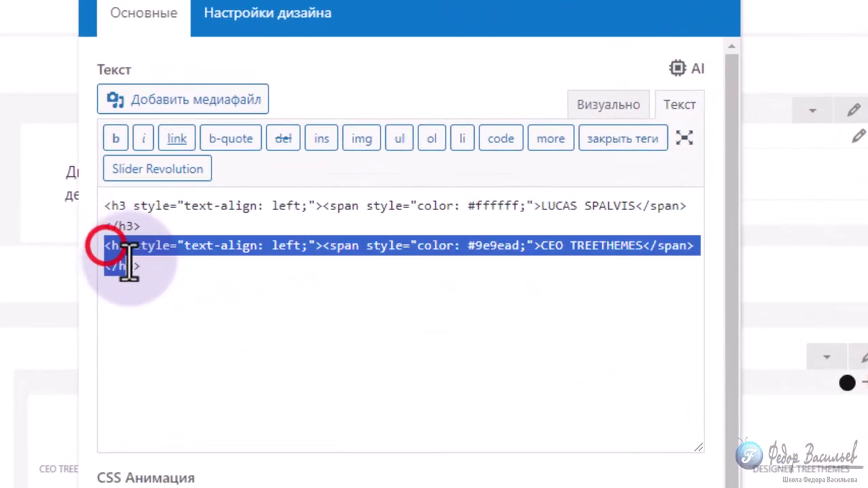
{"action": "left_click", "coordinate": [562, 251]}
{"action": "left_click_drag", "start_coordinate": [541, 246], "coordinate": [642, 246]}
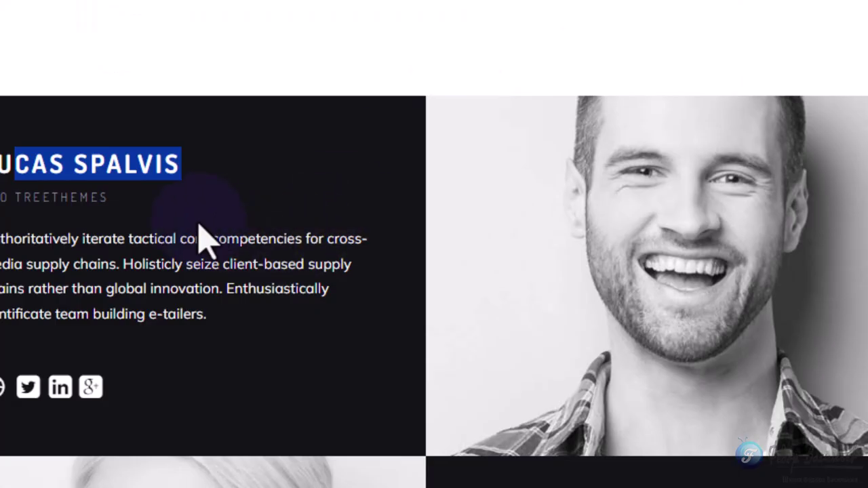
{"action": "left_click", "coordinate": [163, 218]}
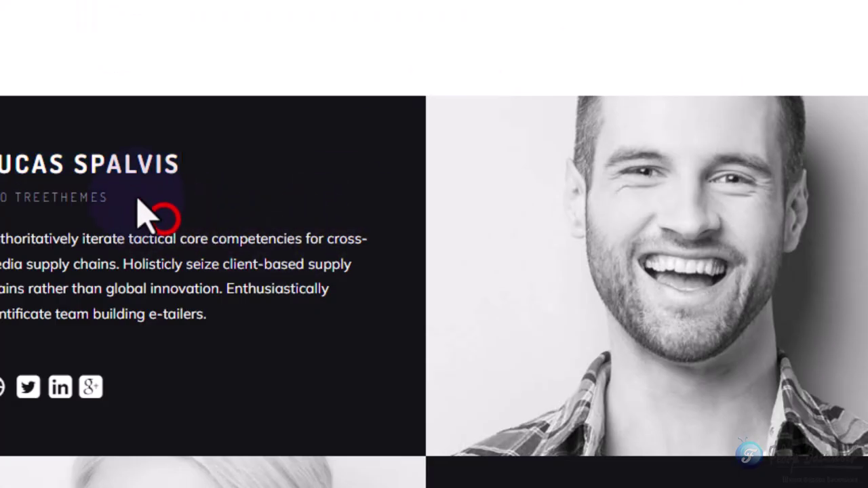
{"action": "triple_click", "coordinate": [135, 195]}
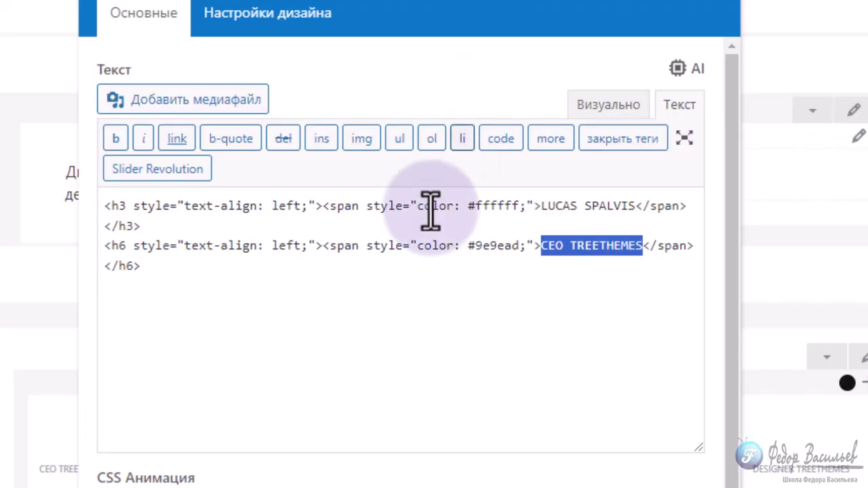
{"action": "left_click_drag", "start_coordinate": [635, 205], "coordinate": [543, 204]}
{"action": "key", "text": "ctrl+v"}
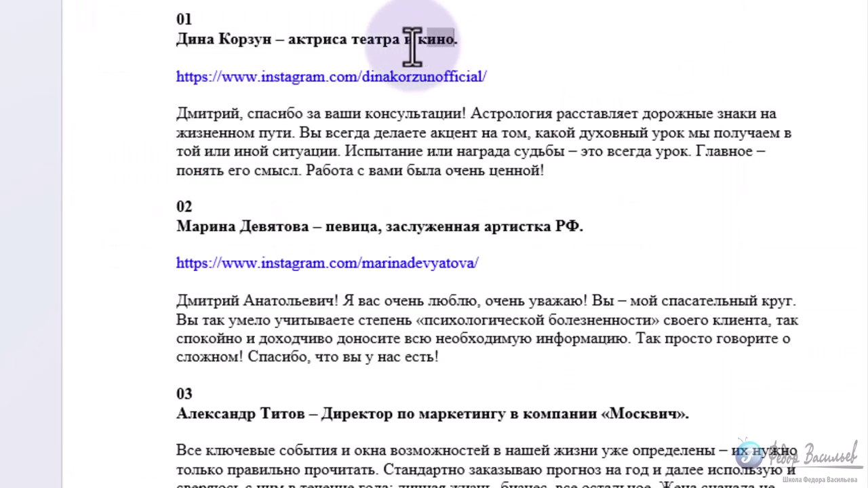
Replace the CEO TREETHEMES role with 'актриса театра и кино.' copied from the document, and save
{"action": "left_click_drag", "start_coordinate": [457, 38], "coordinate": [290, 38]}
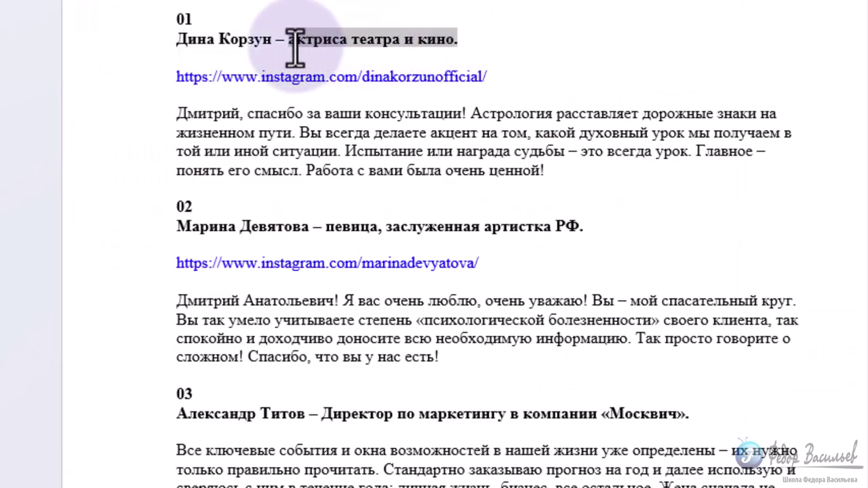
{"action": "right_click", "coordinate": [309, 38]}
{"action": "left_click", "coordinate": [388, 111]}
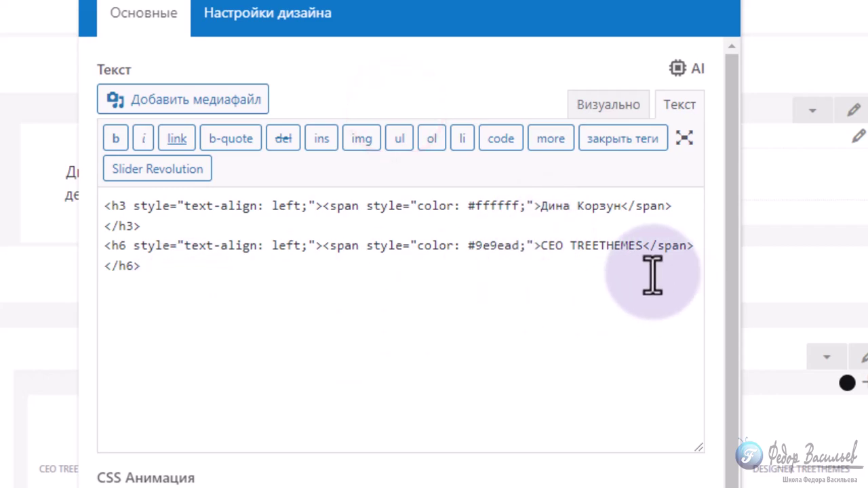
{"action": "left_click_drag", "start_coordinate": [643, 246], "coordinate": [540, 250]}
{"action": "key", "text": "ctrl+v"}
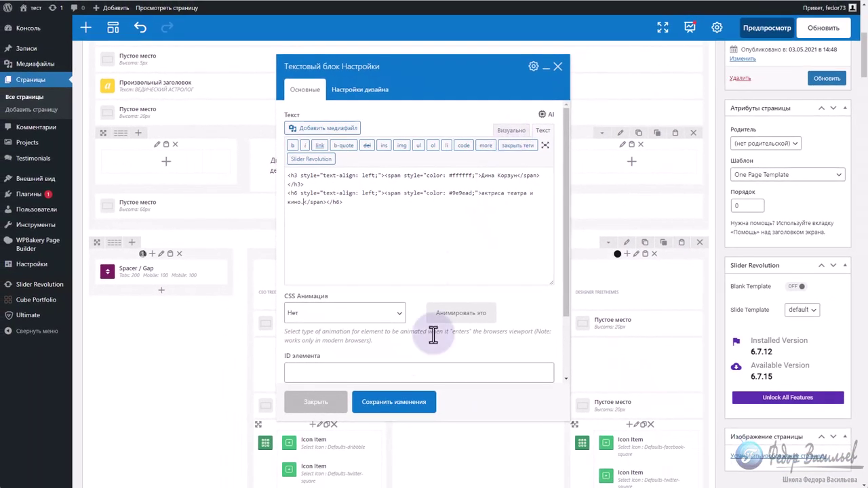
{"action": "left_click", "coordinate": [393, 405]}
{"action": "scroll", "coordinate": [379, 276], "scroll_direction": "down", "scroll_amount": 3}
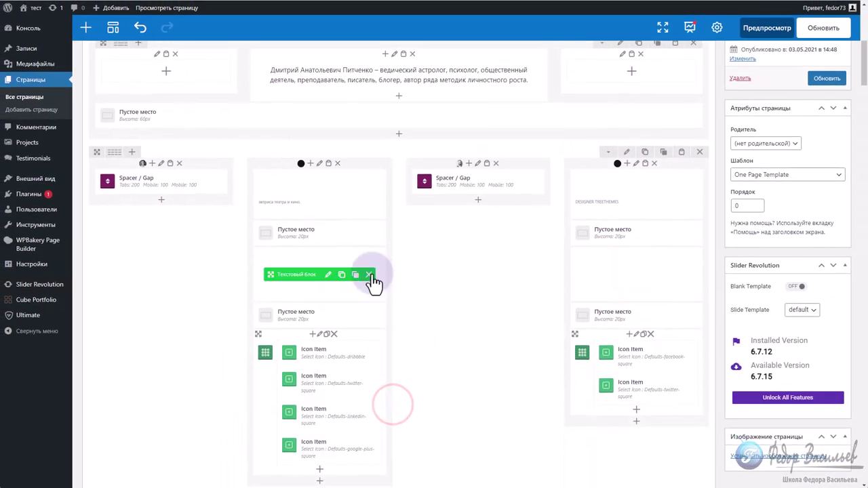
{"action": "mouse_move", "coordinate": [271, 274]}
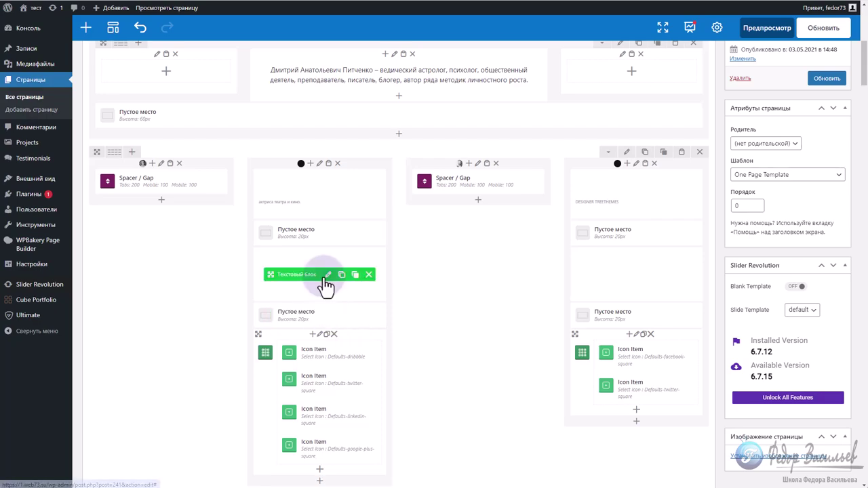
Delete the first card's English placeholder description in HTML view, keeping the white span
{"action": "left_click", "coordinate": [327, 277]}
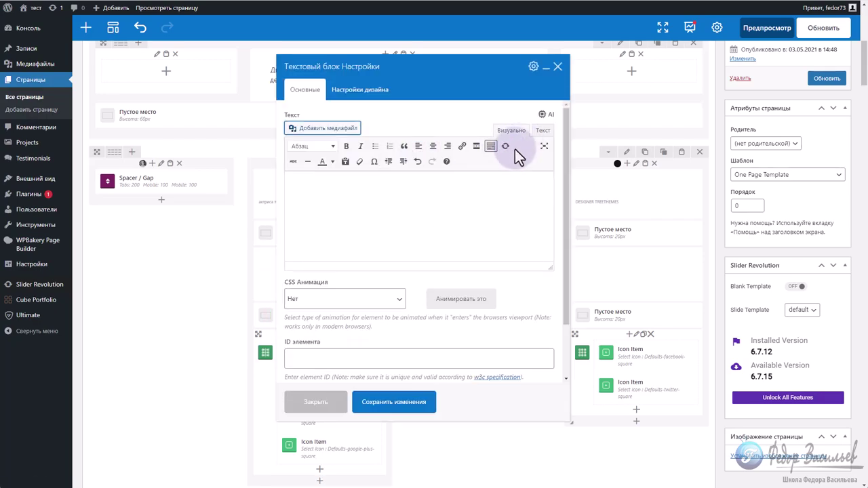
{"action": "triple_click", "coordinate": [444, 198]}
{"action": "key", "text": "Delete"}
{"action": "left_click", "coordinate": [466, 198]}
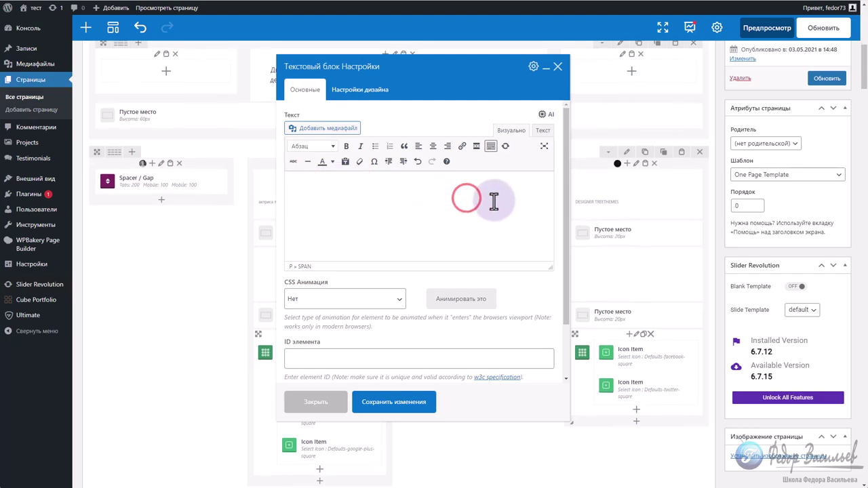
{"action": "left_click", "coordinate": [493, 200]}
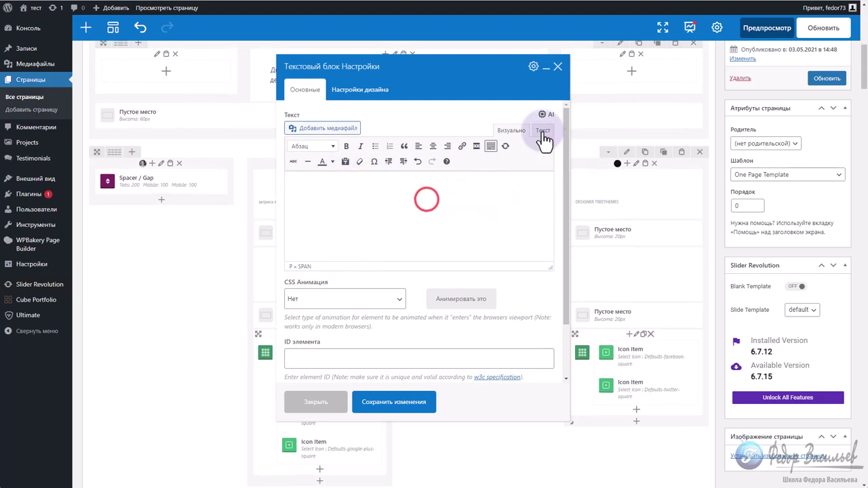
{"action": "left_click", "coordinate": [543, 131]}
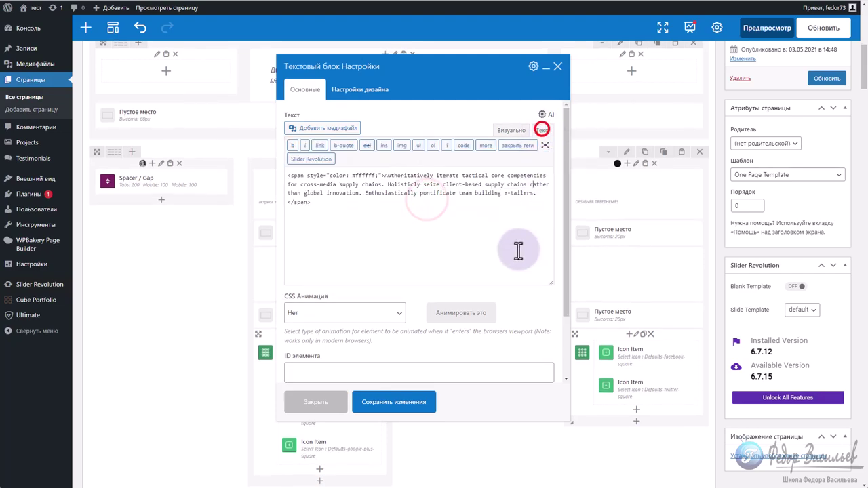
{"action": "left_click_drag", "start_coordinate": [538, 195], "coordinate": [349, 175]}
{"action": "double_click", "coordinate": [375, 171]}
{"action": "left_click_drag", "start_coordinate": [539, 195], "coordinate": [385, 177]}
{"action": "key", "text": "Delete"}
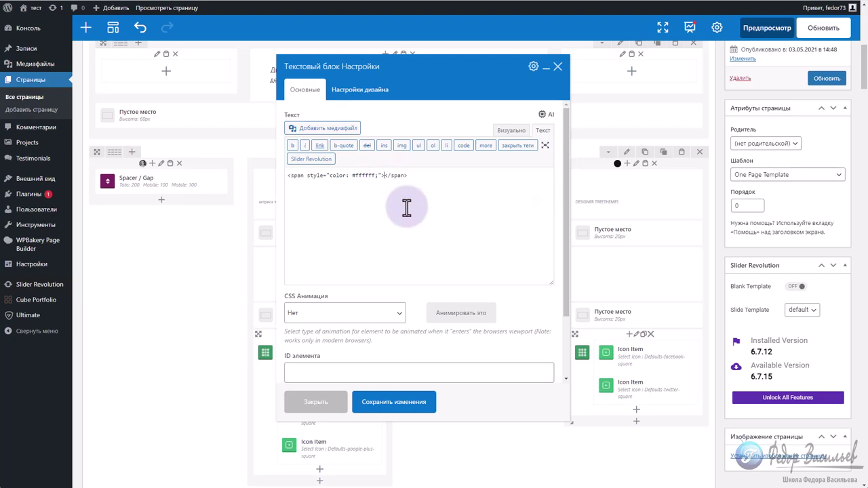
Paste the client's Russian testimonial quote into the span and save the block
{"action": "key", "text": "alt+Tab"}
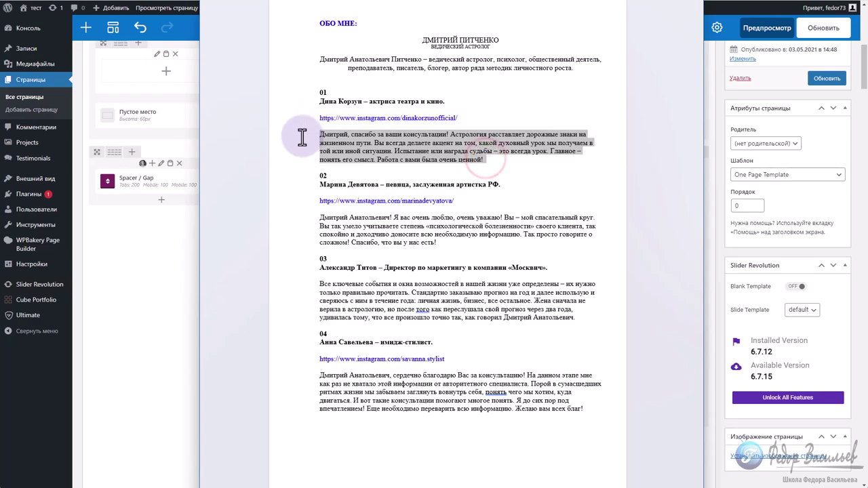
{"action": "left_click", "coordinate": [425, 214]}
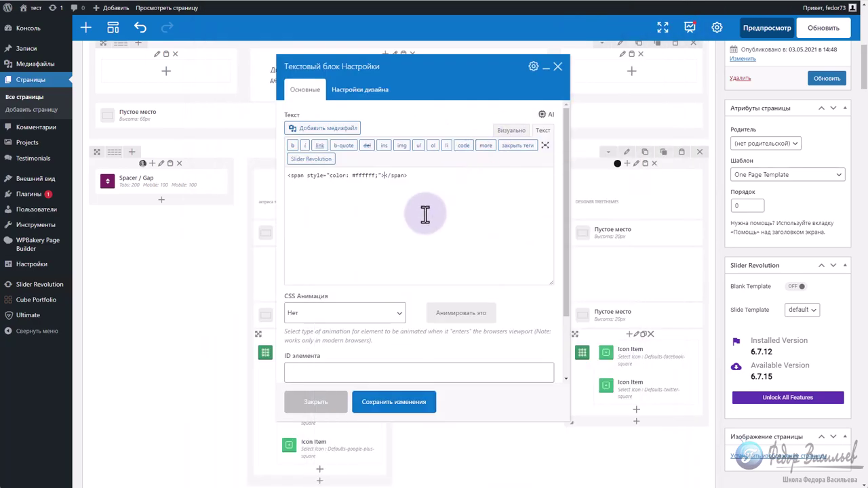
{"action": "key", "text": "ctrl+v"}
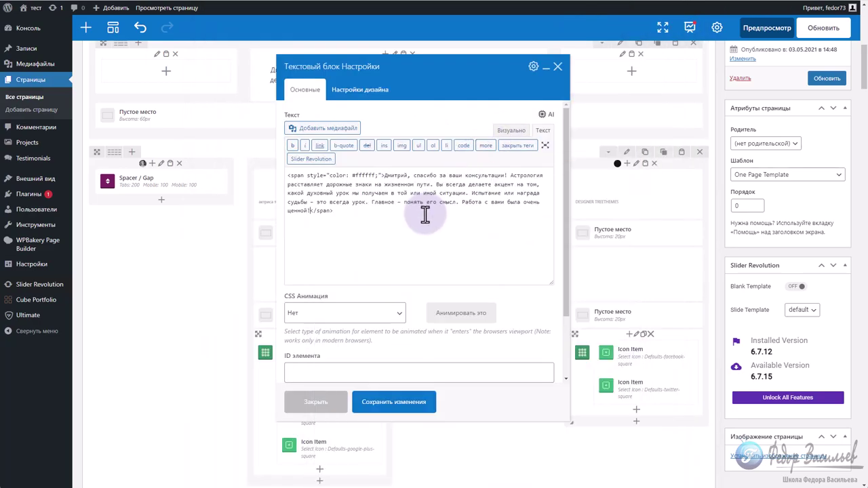
{"action": "left_click", "coordinate": [512, 132]}
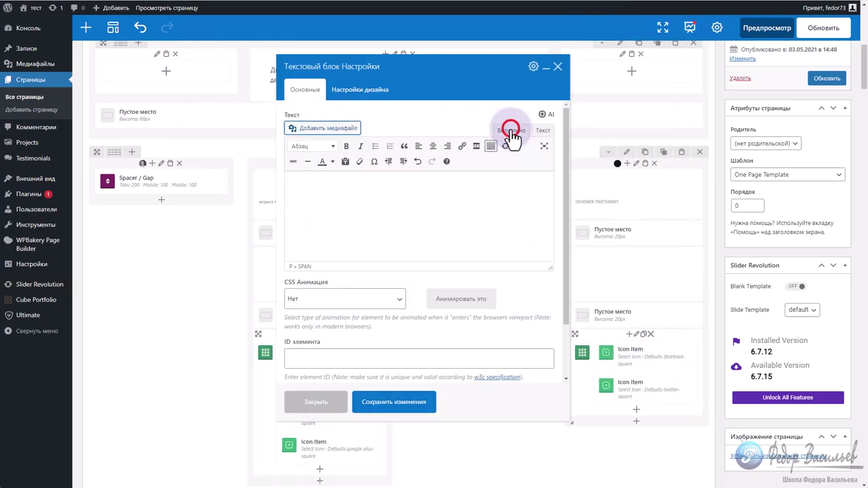
{"action": "left_click", "coordinate": [421, 405]}
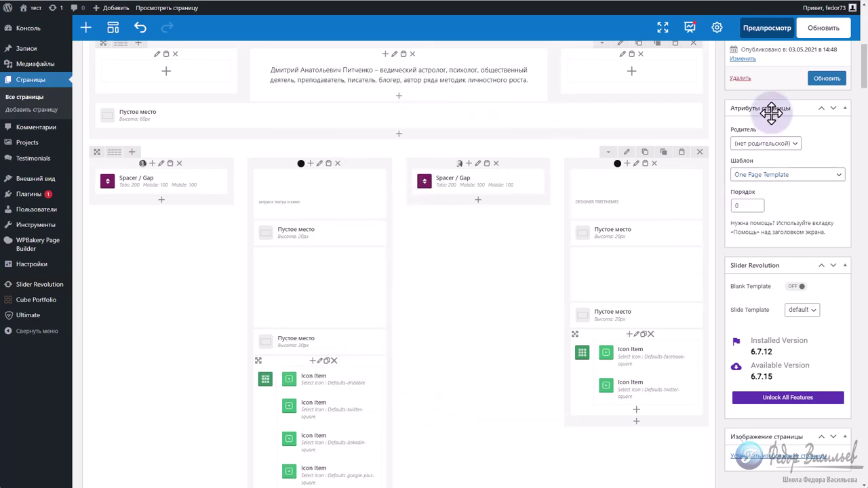
Update the page, then reload the live About page to check the first card's role and quote
{"action": "left_click", "coordinate": [826, 77]}
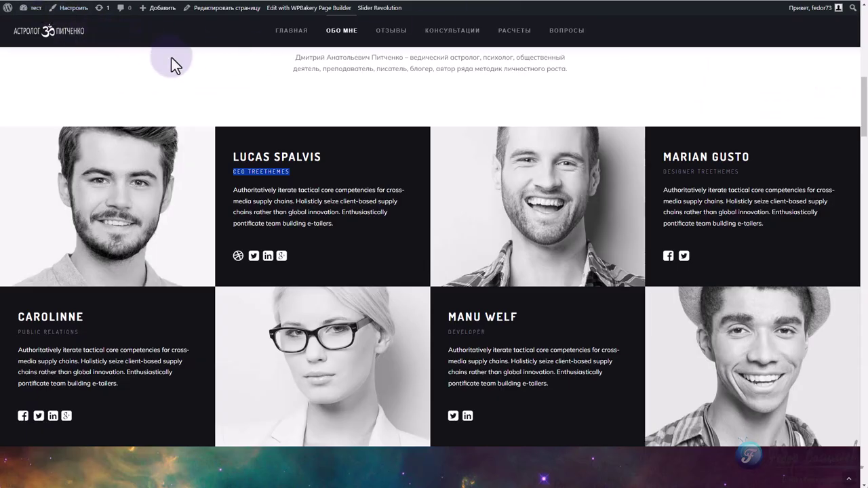
{"action": "key", "text": "F5"}
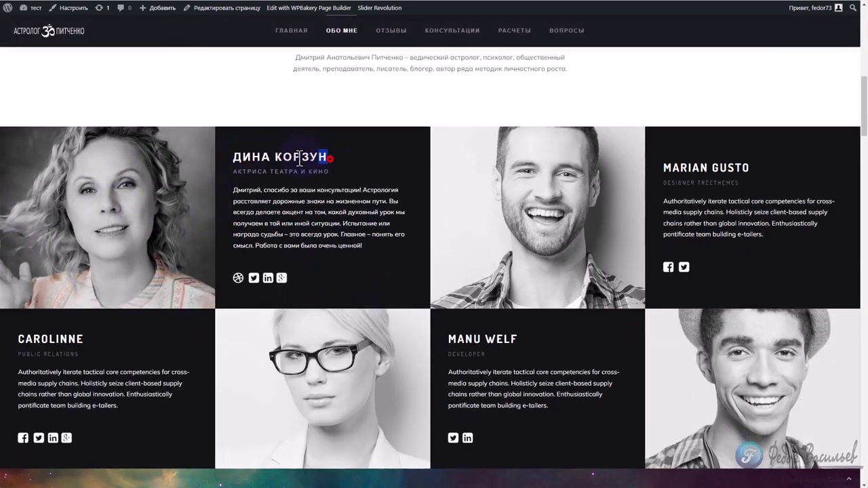
{"action": "left_click_drag", "start_coordinate": [335, 171], "coordinate": [269, 172]}
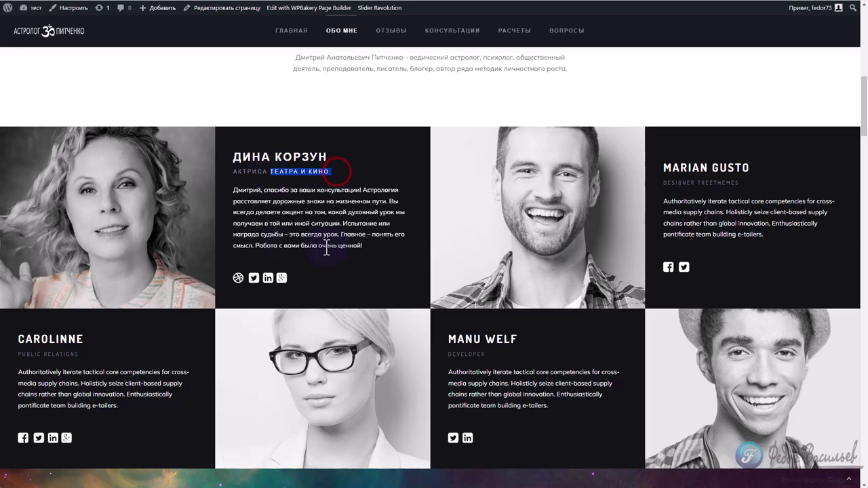
{"action": "triple_click", "coordinate": [371, 247]}
{"action": "left_click", "coordinate": [333, 242]}
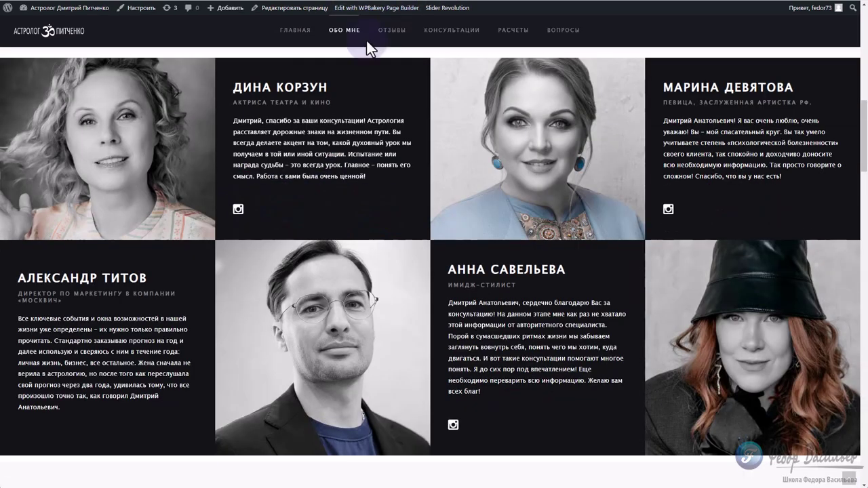
{"action": "scroll", "coordinate": [366, 203], "scroll_direction": "up", "scroll_amount": 3}
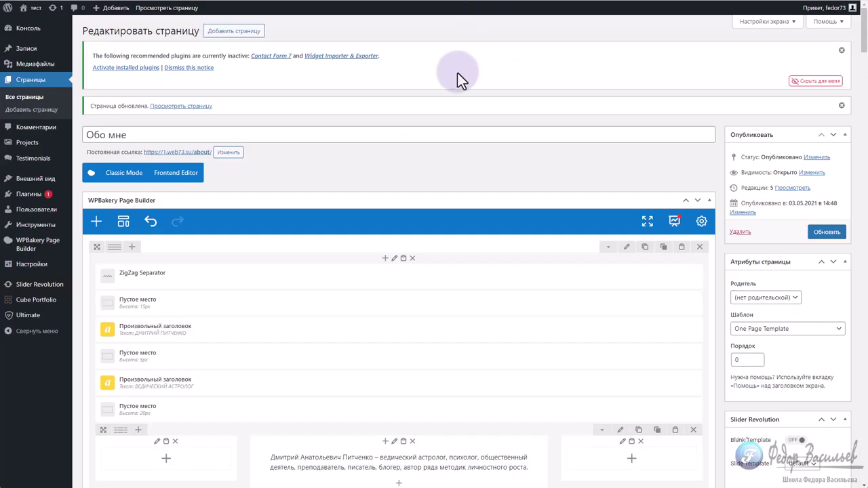
{"action": "scroll", "coordinate": [457, 72], "scroll_direction": "down", "scroll_amount": 3}
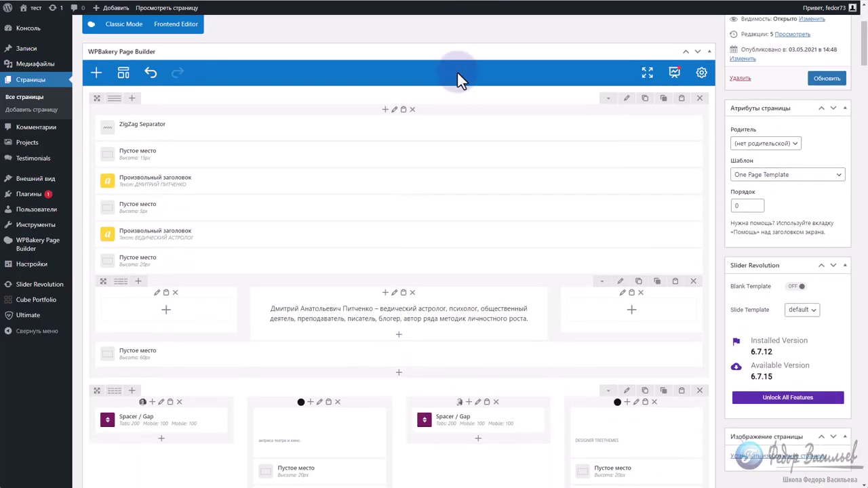
{"action": "scroll", "coordinate": [457, 72], "scroll_direction": "down", "scroll_amount": 5}
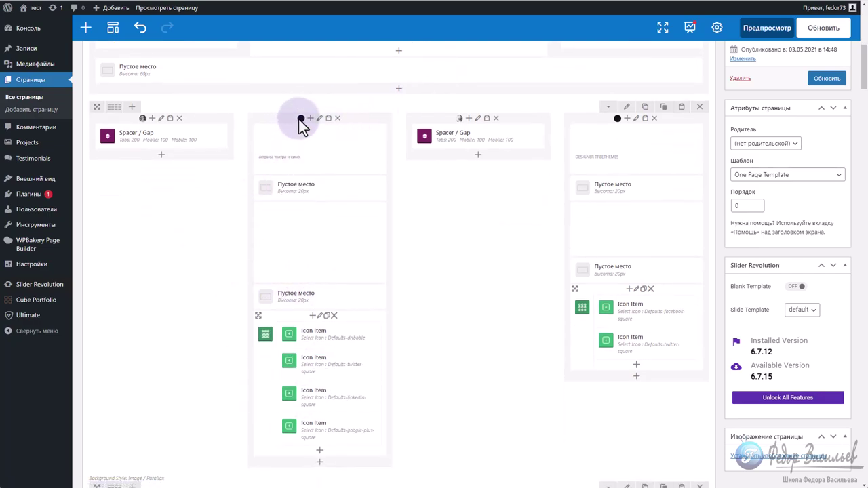
{"action": "scroll", "coordinate": [288, 203], "scroll_direction": "down", "scroll_amount": 1}
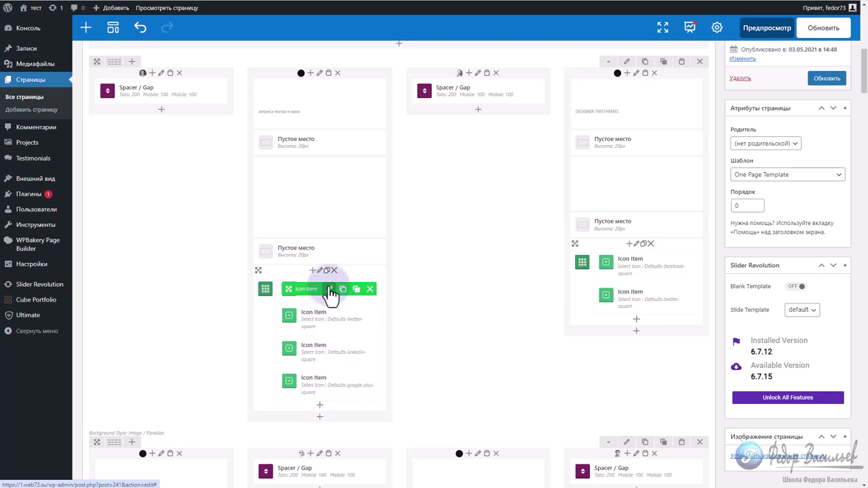
{"action": "left_click", "coordinate": [330, 285]}
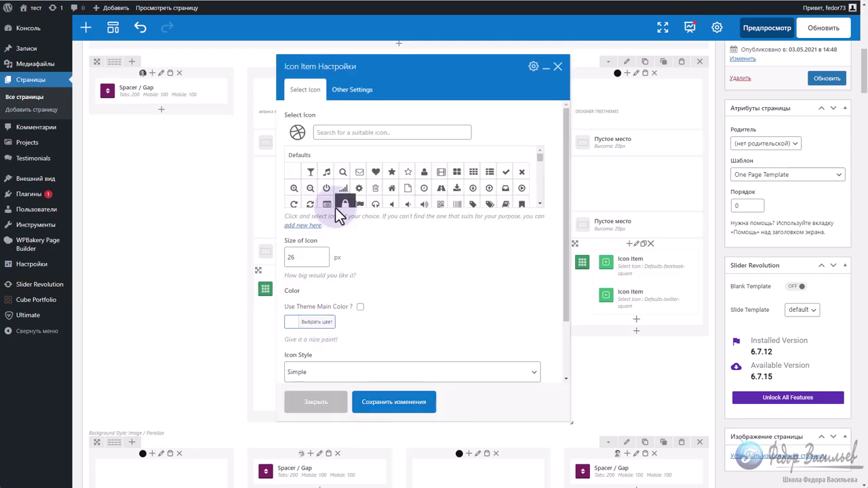
{"action": "left_click", "coordinate": [344, 94]}
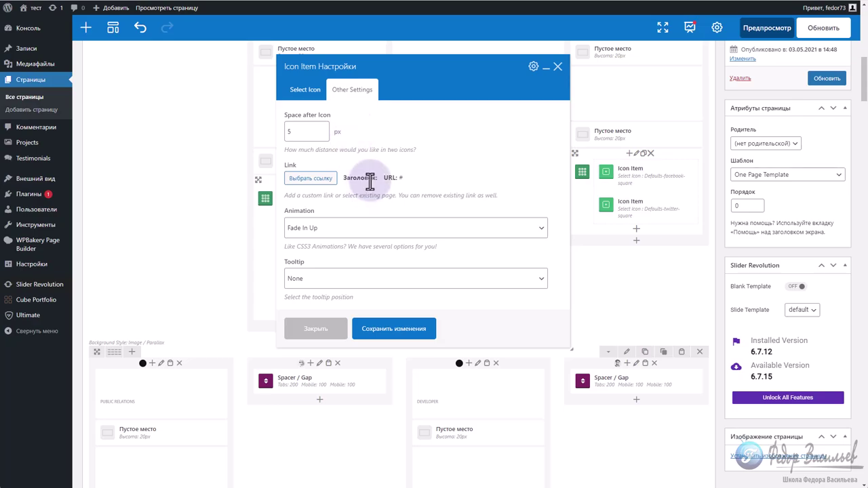
{"action": "left_click", "coordinate": [318, 178]}
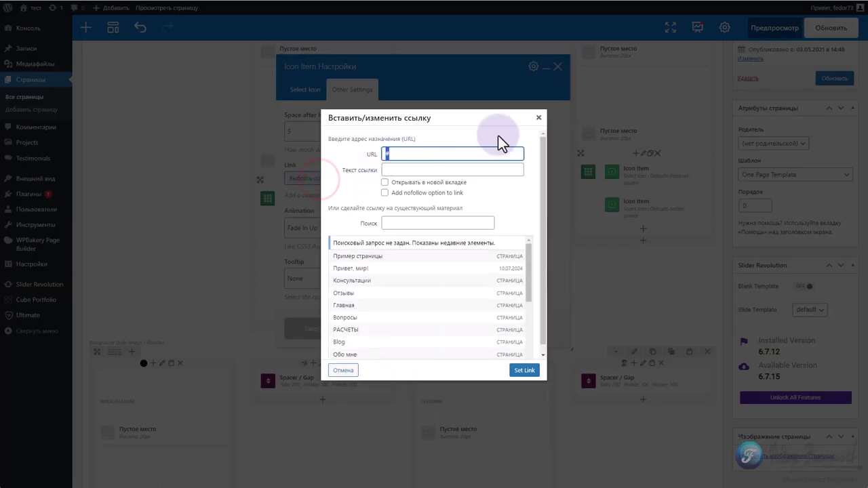
{"action": "left_click", "coordinate": [538, 117]}
{"action": "left_click", "coordinate": [305, 91]}
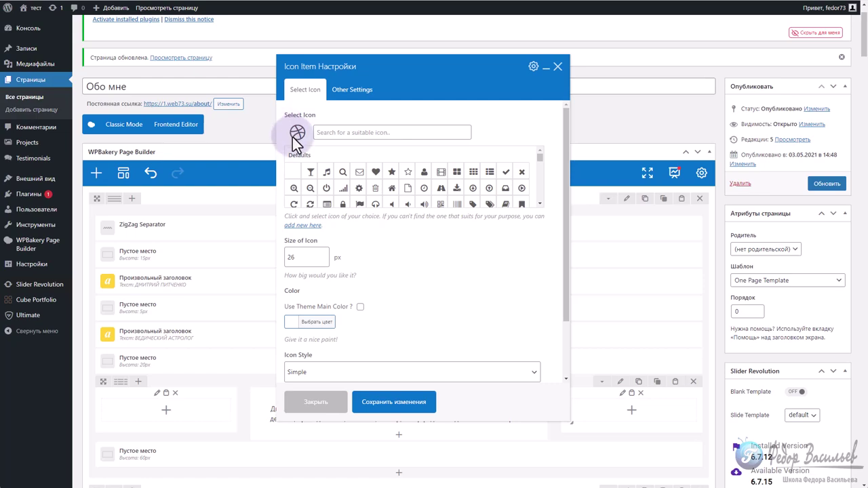
{"action": "left_click", "coordinate": [558, 67]}
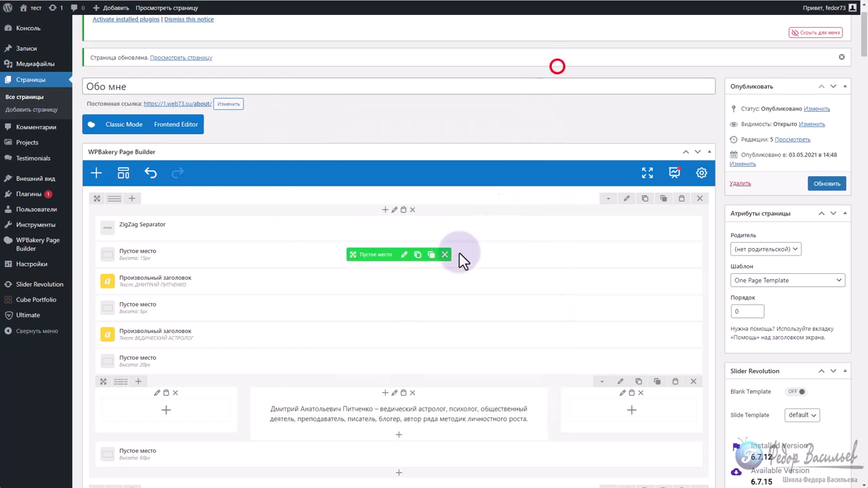
{"action": "scroll", "coordinate": [348, 274], "scroll_direction": "down", "scroll_amount": 7}
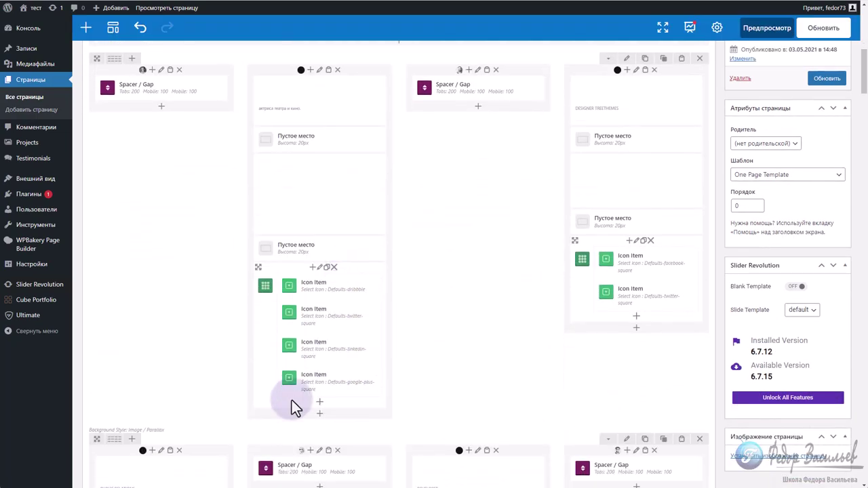
Remove the Google Plus, LinkedIn and Twitter icons from the first card
{"action": "left_click", "coordinate": [370, 381]}
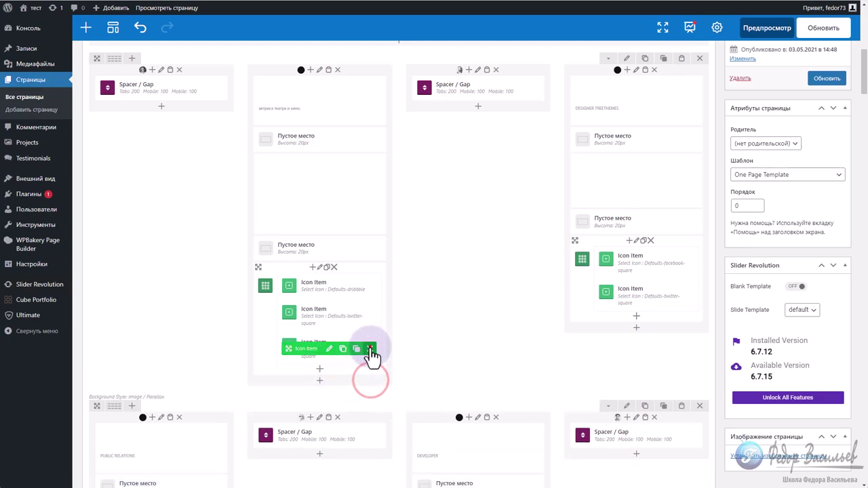
{"action": "left_click", "coordinate": [368, 349]}
{"action": "left_click", "coordinate": [369, 366]}
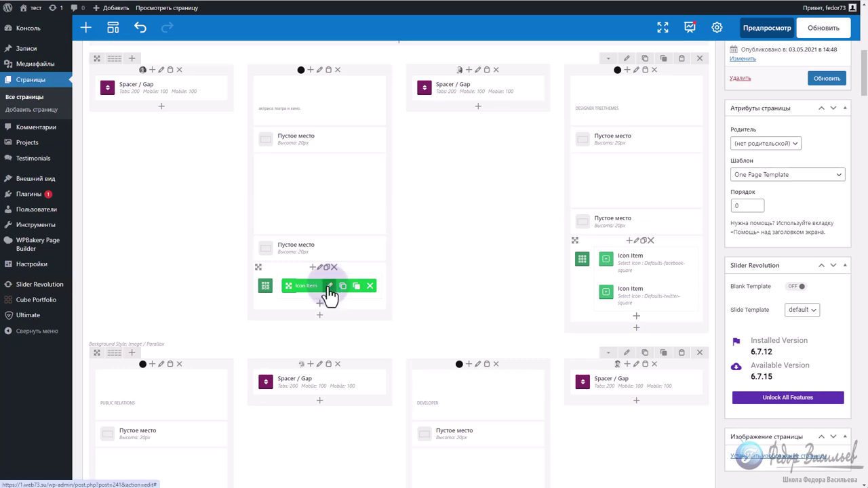
Link the remaining icon to the first client's Instagram URL, opening in a new tab
{"action": "left_click", "coordinate": [329, 286]}
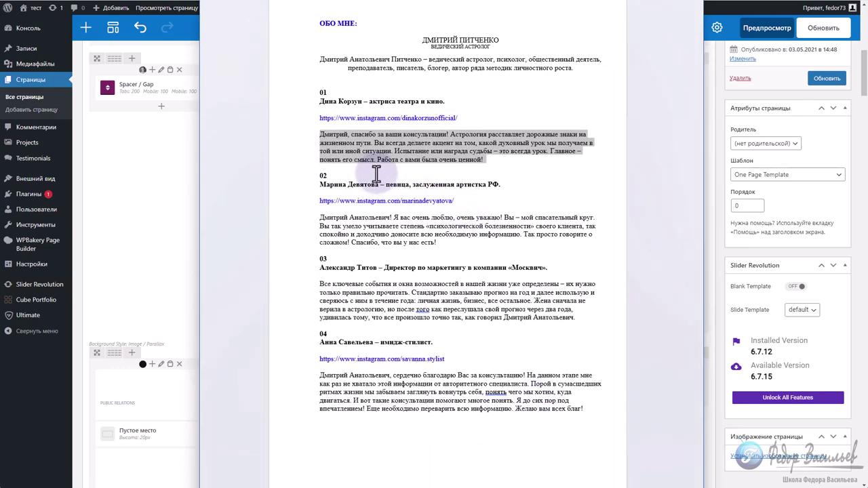
{"action": "left_click_drag", "start_coordinate": [451, 118], "coordinate": [319, 119]}
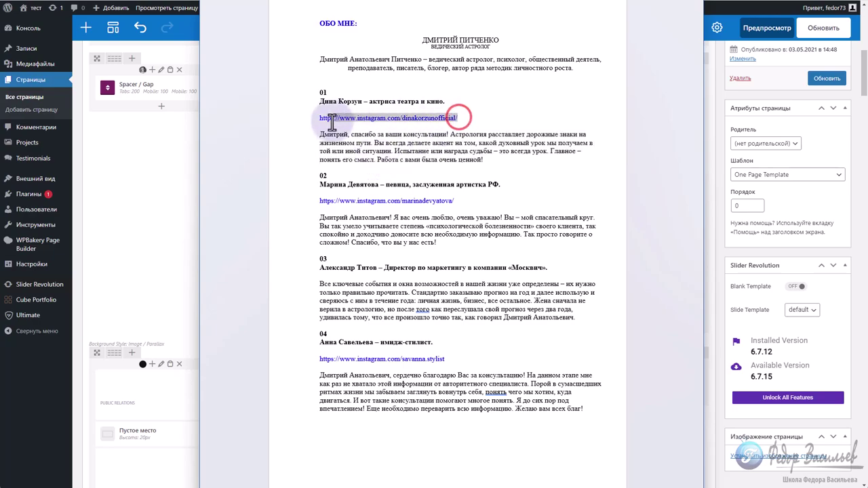
{"action": "right_click", "coordinate": [334, 121]}
{"action": "left_click", "coordinate": [356, 154]}
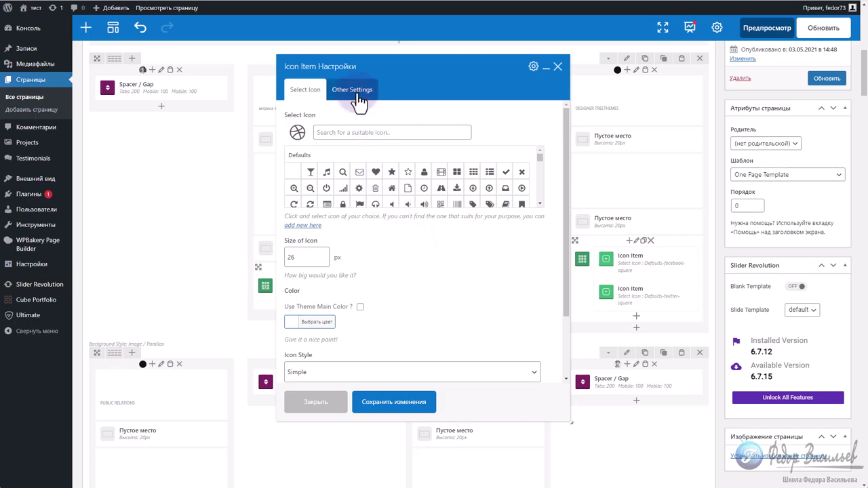
{"action": "left_click", "coordinate": [357, 95]}
{"action": "left_click", "coordinate": [309, 179]}
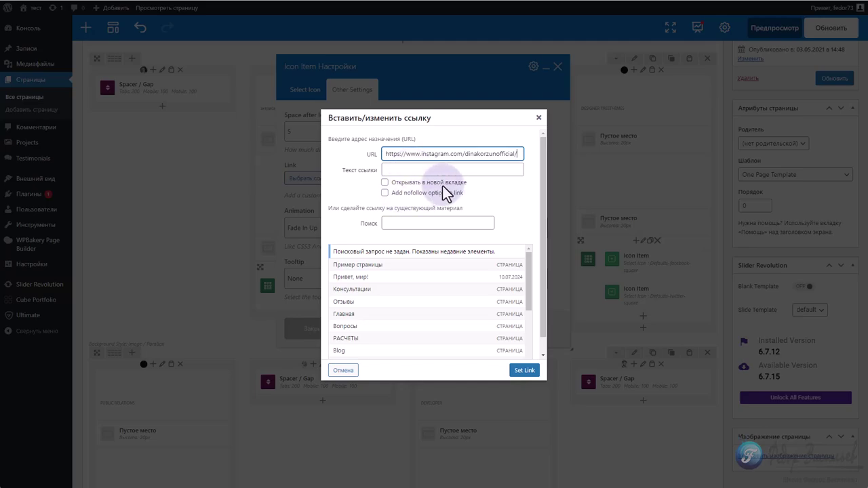
{"action": "left_click", "coordinate": [385, 182]}
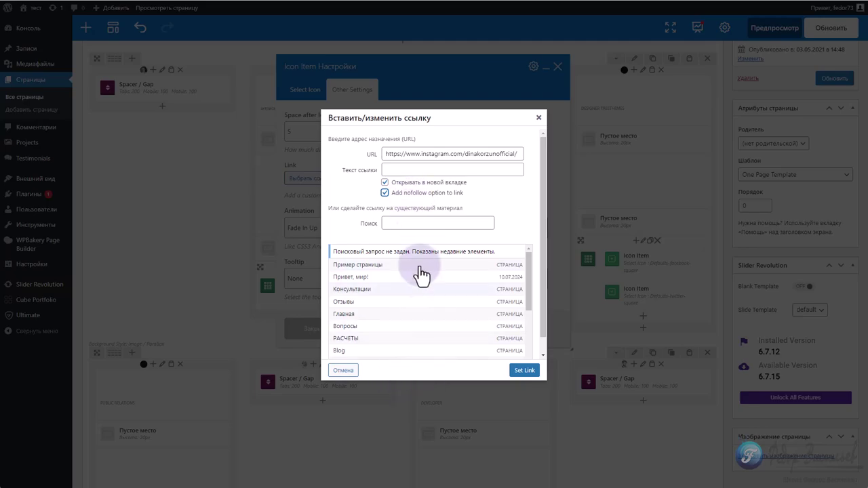
{"action": "left_click", "coordinate": [524, 371]}
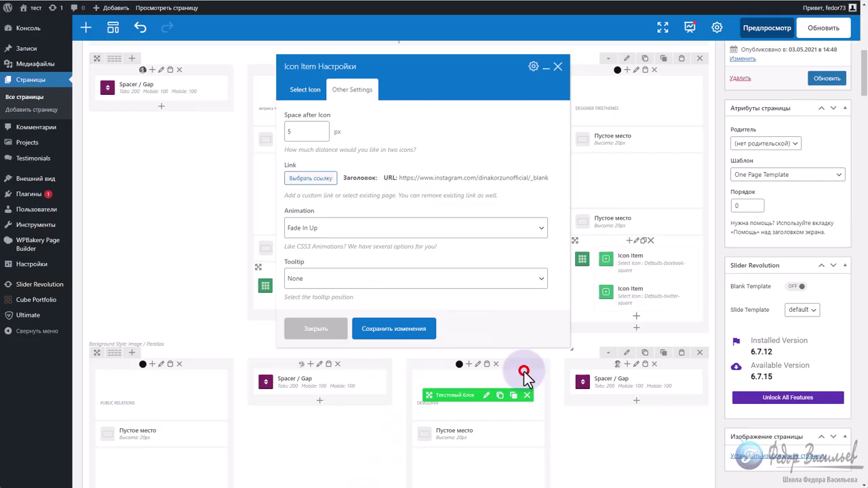
Change the icon to Instagram, save the icon settings and update the page
{"action": "left_click", "coordinate": [304, 89]}
{"action": "scroll", "coordinate": [349, 195], "scroll_direction": "down", "scroll_amount": 3}
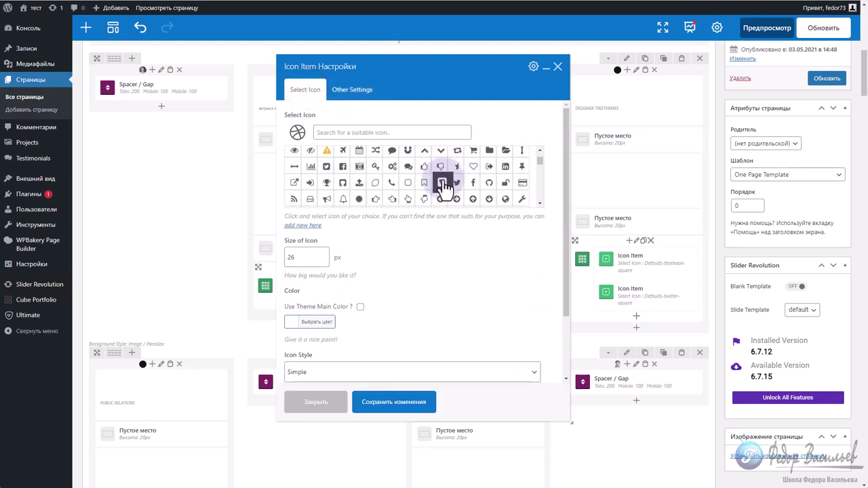
{"action": "scroll", "coordinate": [426, 188], "scroll_direction": "up", "scroll_amount": 5}
{"action": "left_click", "coordinate": [337, 133]}
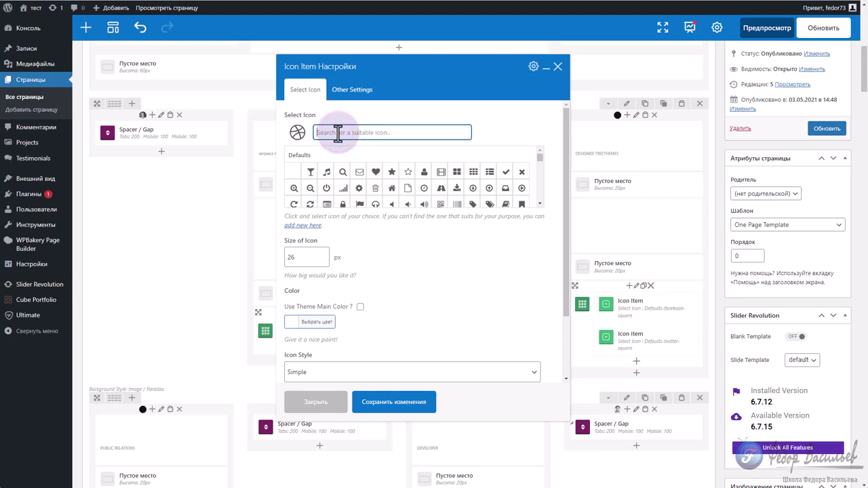
{"action": "type", "text": "ins"}
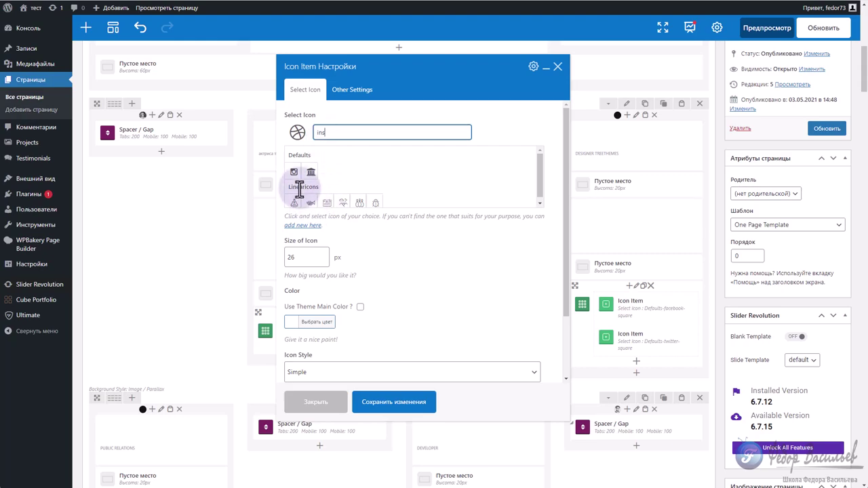
{"action": "left_click", "coordinate": [296, 174]}
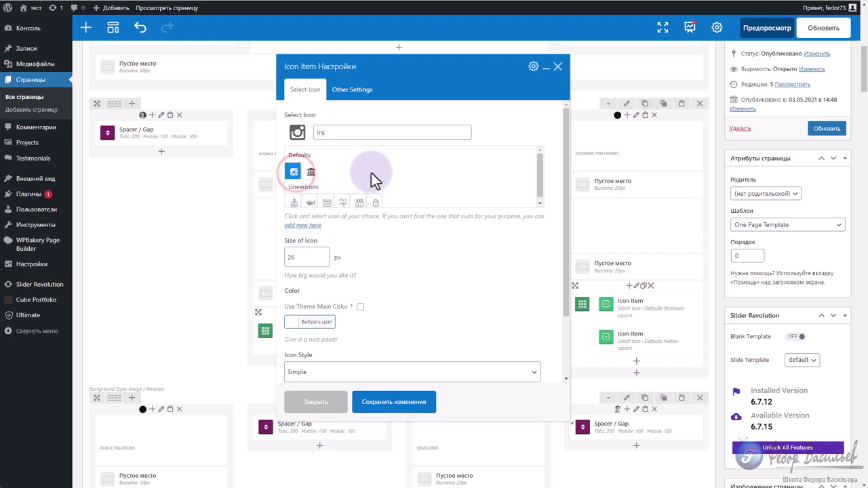
{"action": "left_click", "coordinate": [396, 404]}
{"action": "left_click", "coordinate": [827, 128]}
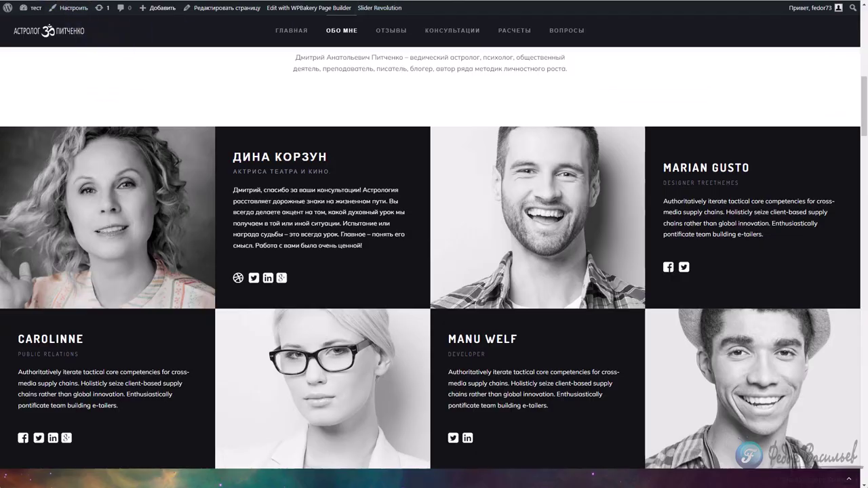
Reload the live page to confirm the first card's Instagram icon, then scroll to the cards
{"action": "key", "text": "F5"}
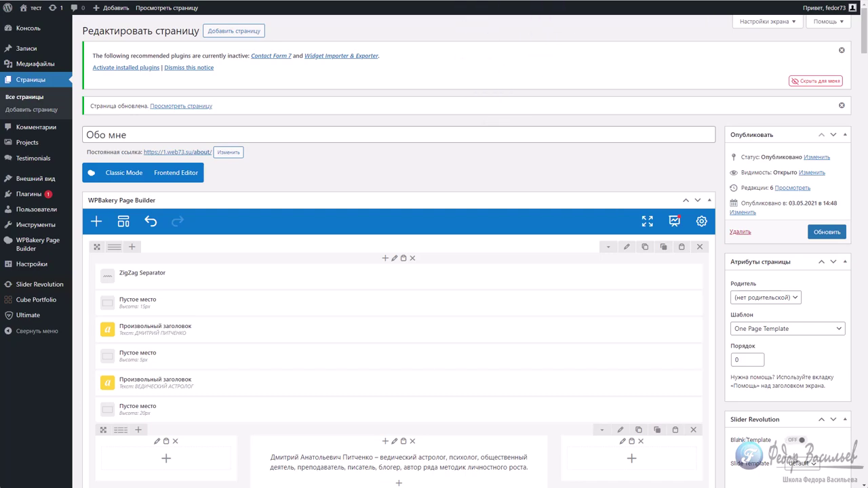
{"action": "scroll", "coordinate": [303, 231], "scroll_direction": "down", "scroll_amount": 5}
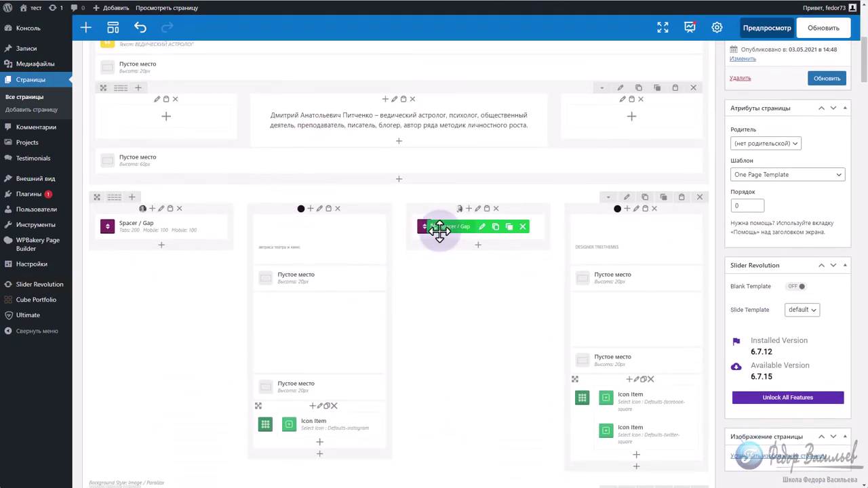
Set the singer's portrait from the media library as the second card column's background image
{"action": "left_click", "coordinate": [477, 209]}
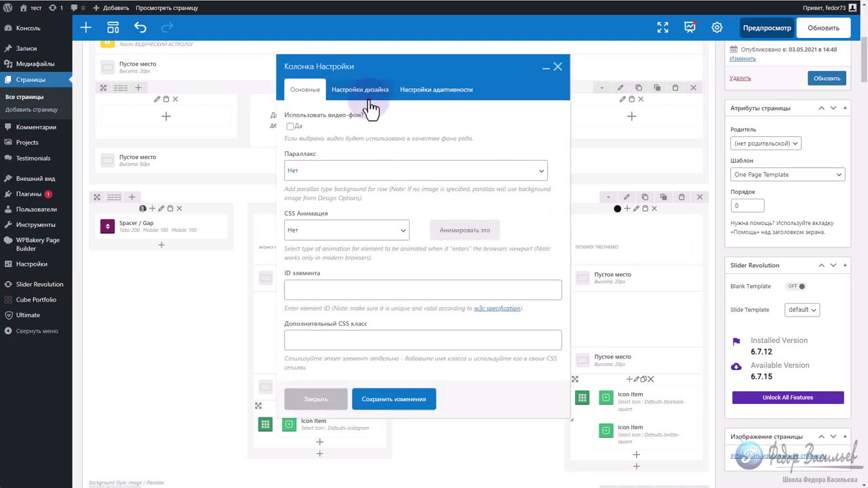
{"action": "left_click", "coordinate": [369, 90]}
{"action": "left_click", "coordinate": [461, 307]}
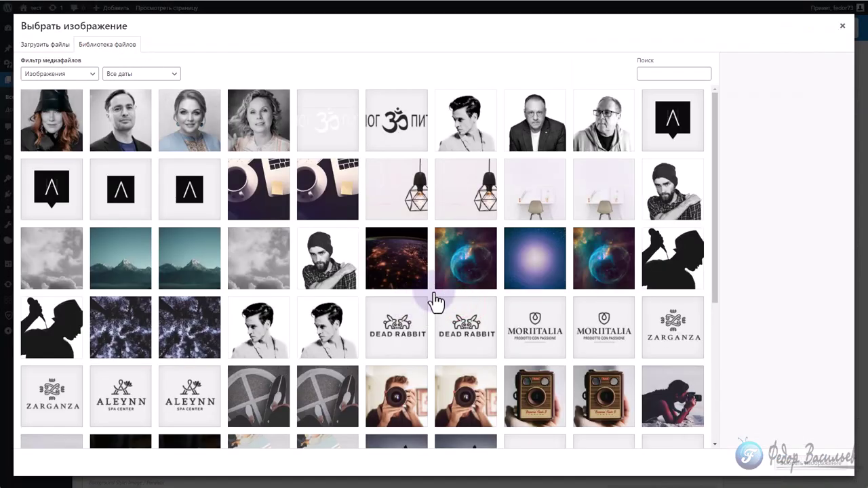
{"action": "left_click", "coordinate": [183, 117]}
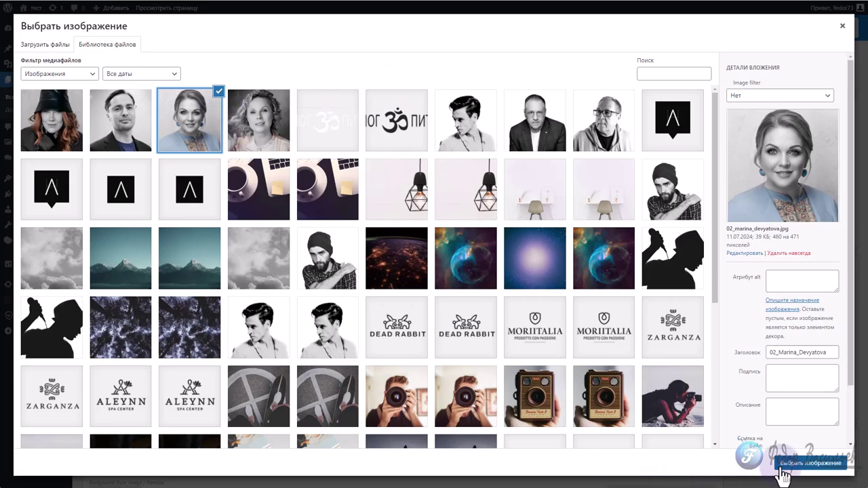
{"action": "left_click", "coordinate": [780, 467]}
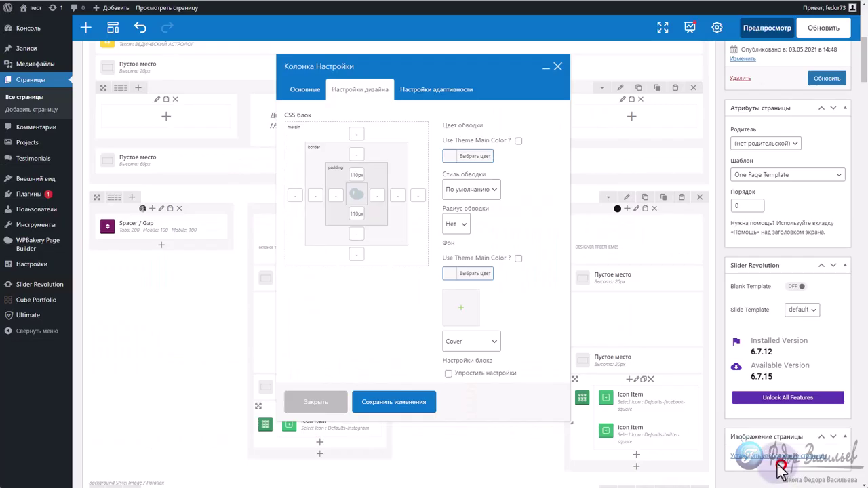
{"action": "left_click", "coordinate": [393, 403]}
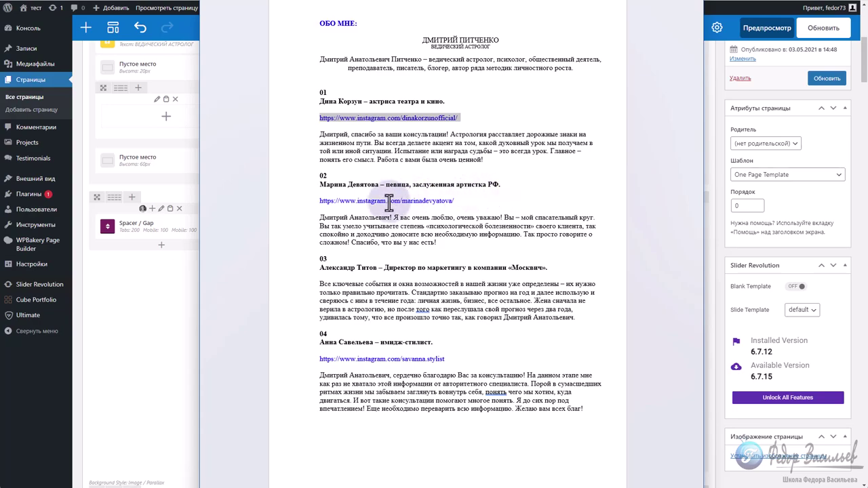
{"action": "left_click_drag", "start_coordinate": [376, 186], "coordinate": [315, 184]}
Copy the singer's name from the notes into the second card's text block, replacing MARIAN GUSTO
{"action": "right_click", "coordinate": [330, 193]}
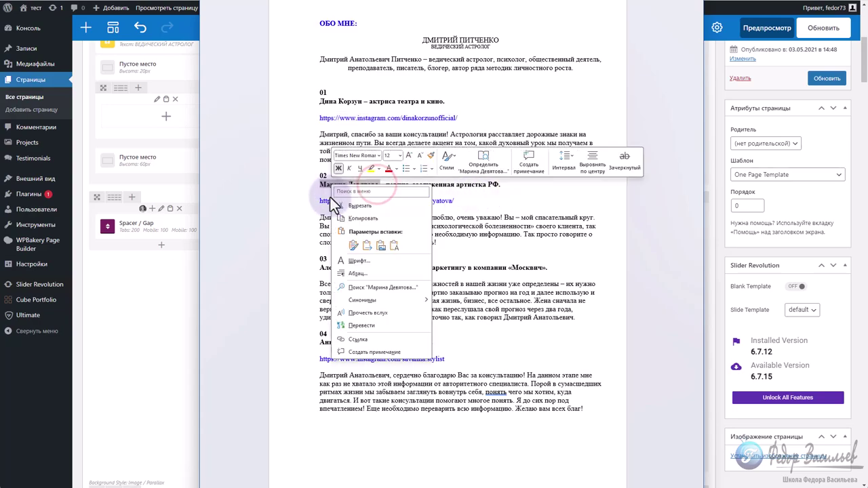
{"action": "left_click", "coordinate": [352, 218]}
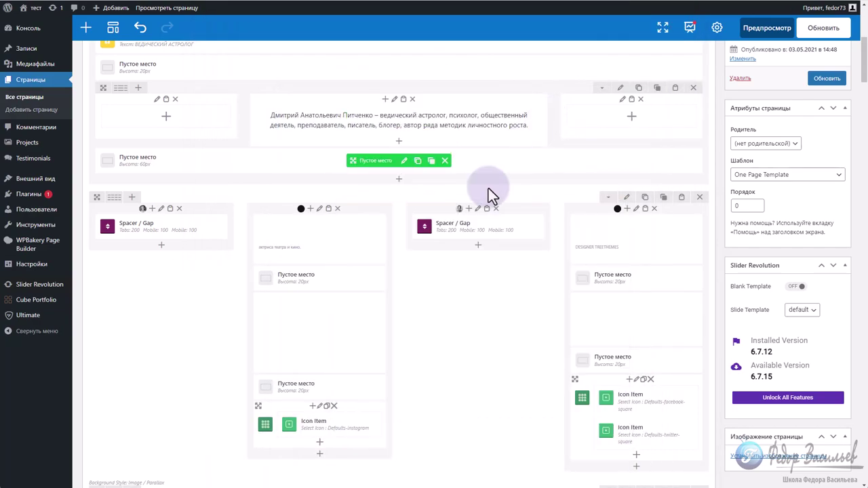
{"action": "left_click", "coordinate": [645, 240]}
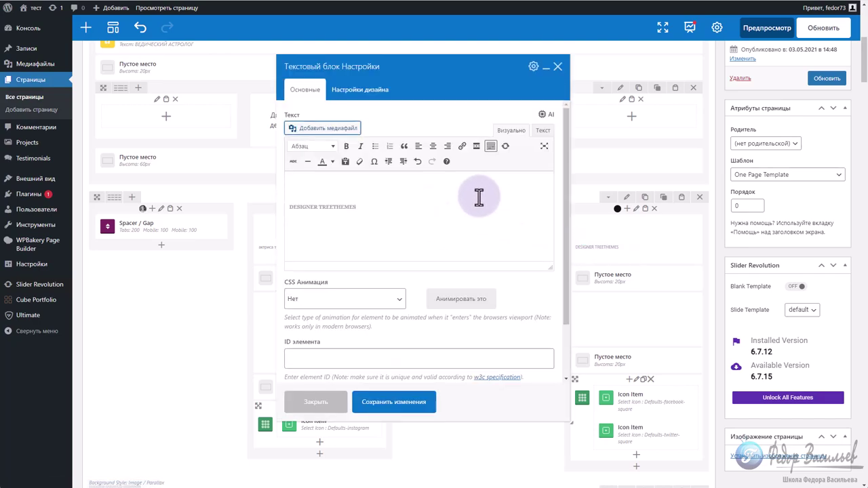
{"action": "left_click", "coordinate": [539, 134]}
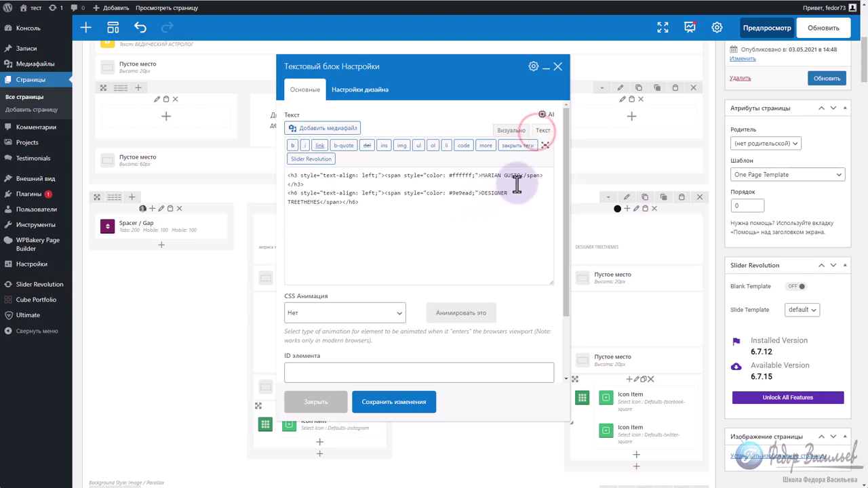
{"action": "left_click_drag", "start_coordinate": [520, 173], "coordinate": [482, 179]}
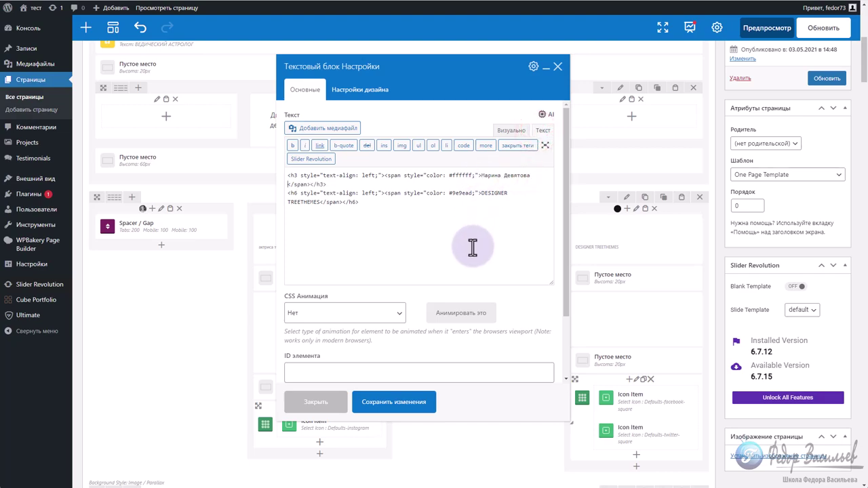
Replace DESIGNER TREETHEMES with the role 'певица, заслуженная артистка РФ' and save the text block
{"action": "key", "text": "alt+Tab"}
{"action": "left_click_drag", "start_coordinate": [500, 184], "coordinate": [386, 188]}
{"action": "right_click", "coordinate": [386, 187]}
{"action": "left_click", "coordinate": [412, 243]}
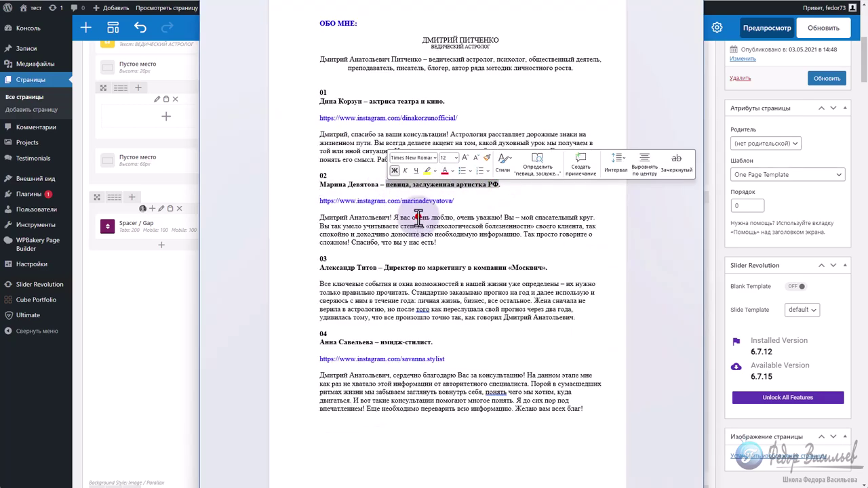
{"action": "key", "text": "alt+Tab"}
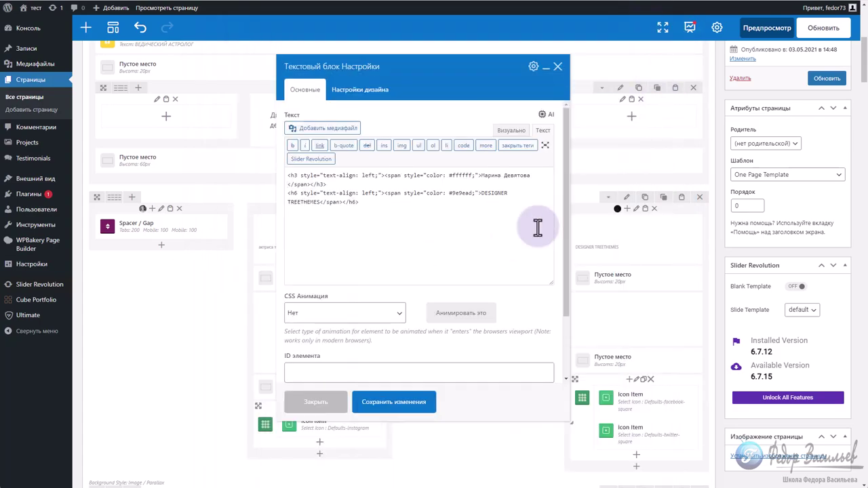
{"action": "left_click_drag", "start_coordinate": [317, 201], "coordinate": [480, 192]}
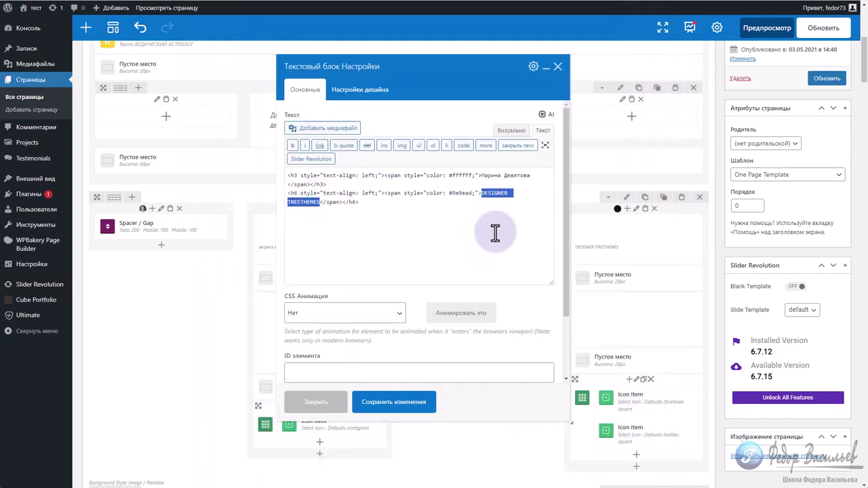
{"action": "left_click", "coordinate": [406, 404]}
Copy the singer's testimonial paragraph from the notes document
{"action": "key", "text": "alt+Tab"}
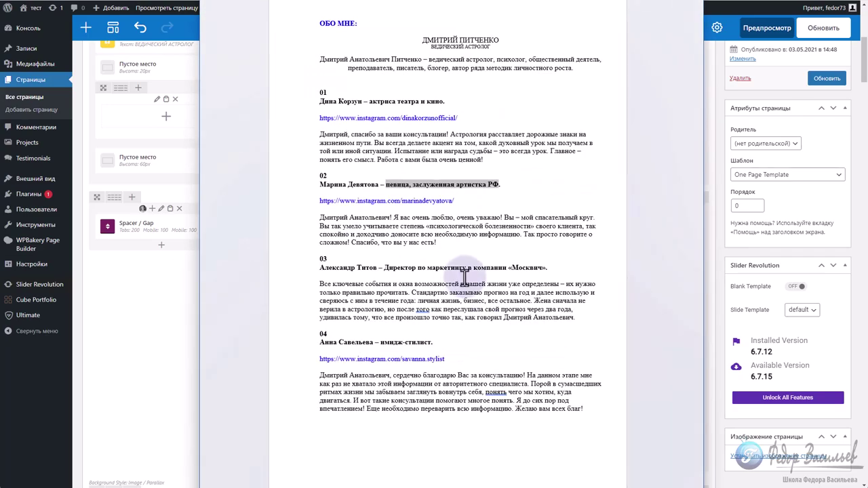
{"action": "triple_click", "coordinate": [437, 244]}
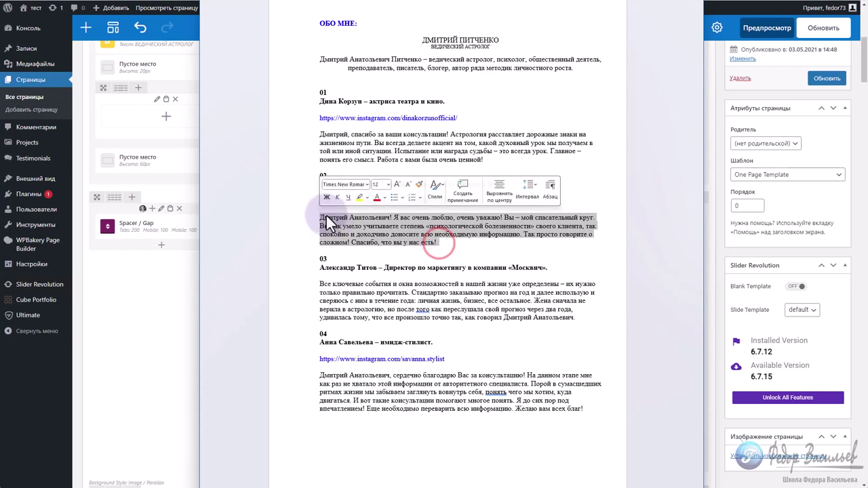
{"action": "right_click", "coordinate": [327, 214]}
{"action": "left_click", "coordinate": [366, 243]}
Paste the singer's testimonial into the quote text block and save it
{"action": "key", "text": "alt+Tab"}
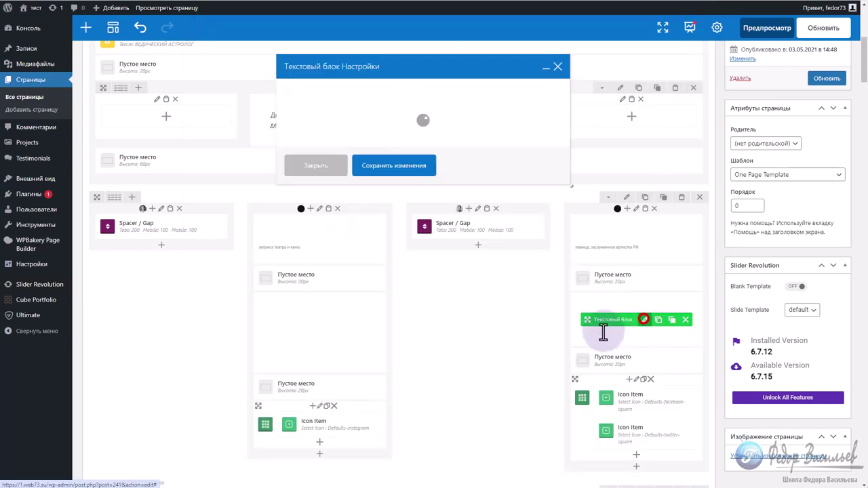
{"action": "left_click", "coordinate": [536, 134]}
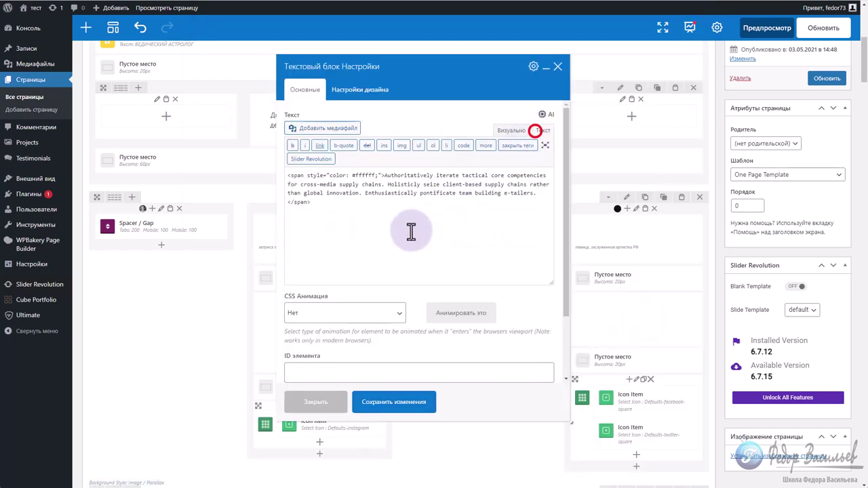
{"action": "key", "text": "ctrl+v"}
{"action": "left_click_drag", "start_coordinate": [438, 237], "coordinate": [383, 177]}
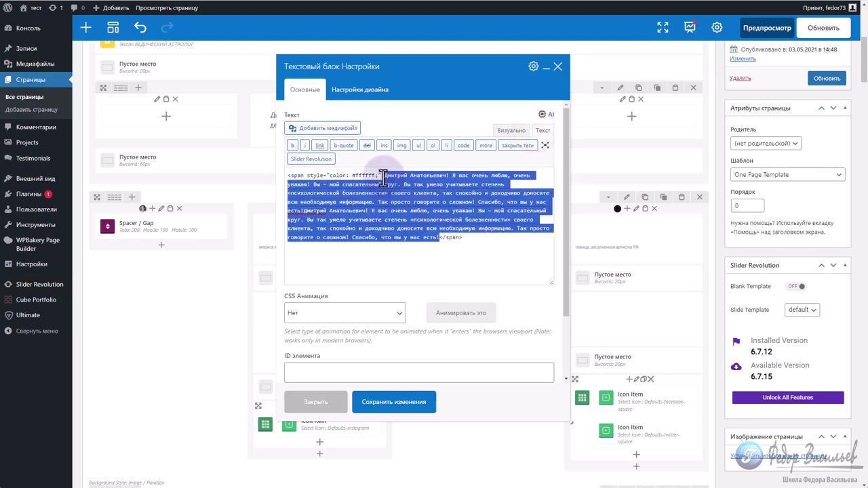
{"action": "left_click", "coordinate": [384, 177]}
{"action": "left_click", "coordinate": [416, 402]}
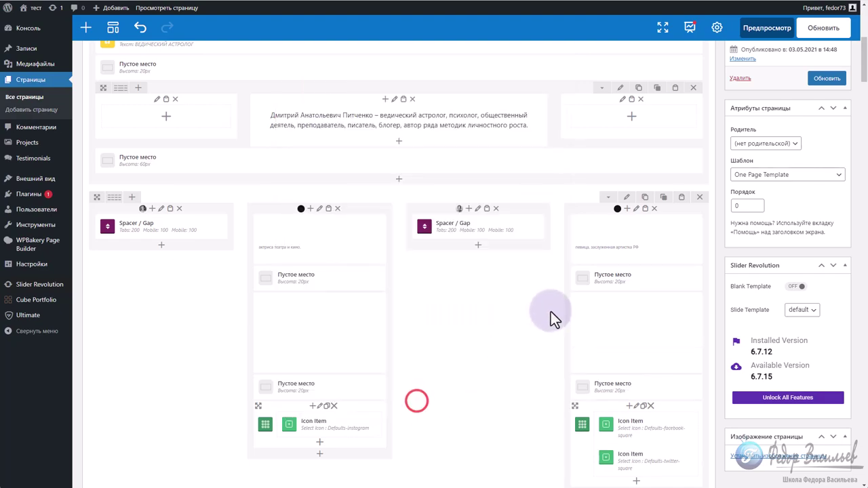
Delete the extra second social icon from the singer's card
{"action": "scroll", "coordinate": [614, 318], "scroll_direction": "down", "scroll_amount": 1}
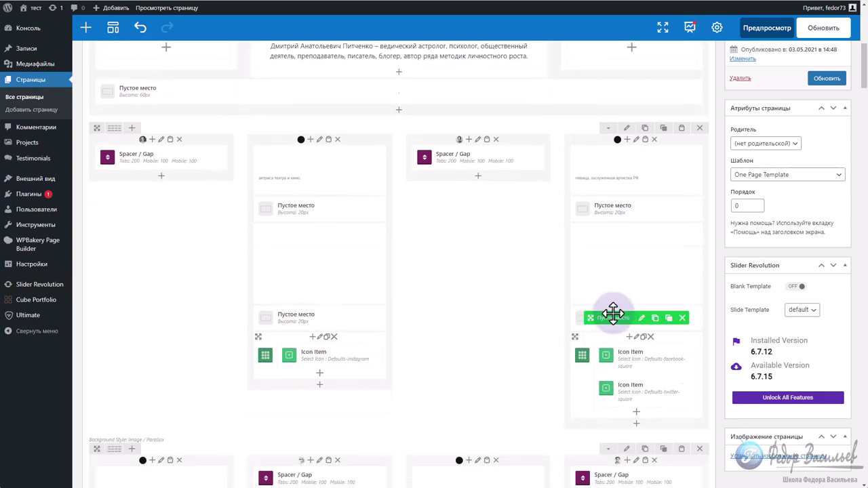
{"action": "scroll", "coordinate": [616, 322], "scroll_direction": "down", "scroll_amount": 2}
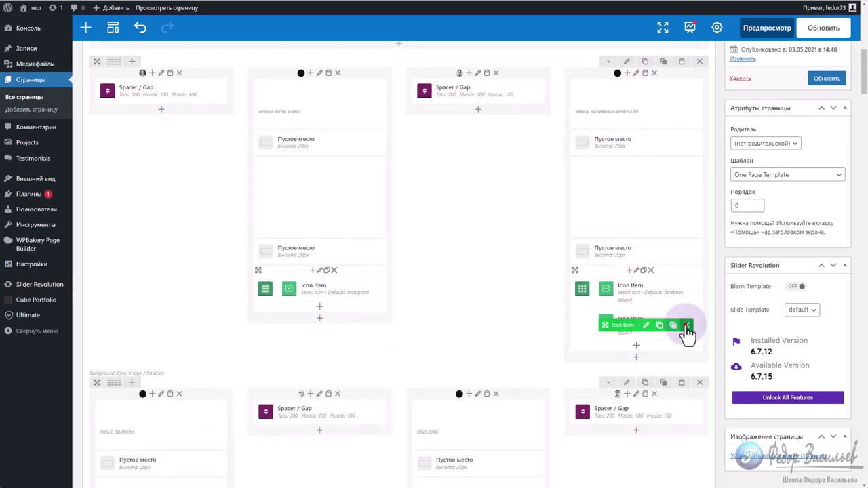
{"action": "left_click", "coordinate": [687, 326]}
Copy the singer's Instagram link from the Word document
{"action": "key", "text": "alt+Tab"}
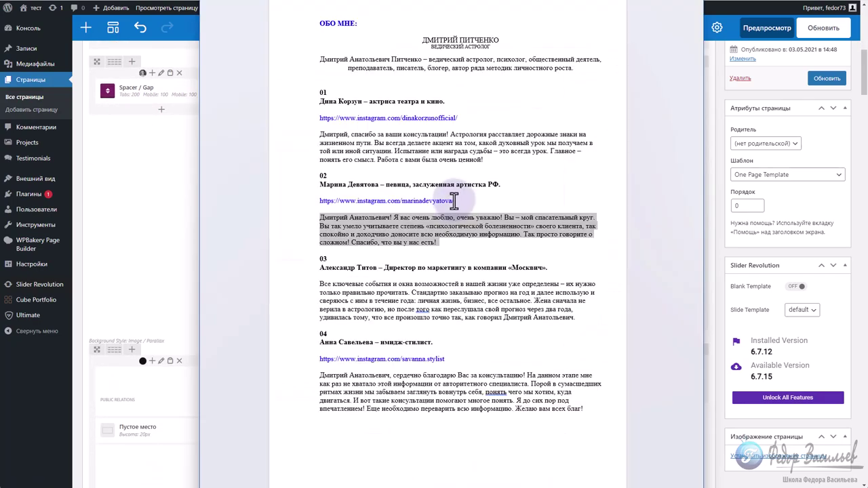
{"action": "left_click_drag", "start_coordinate": [461, 200], "coordinate": [326, 209]}
{"action": "right_click", "coordinate": [324, 210]}
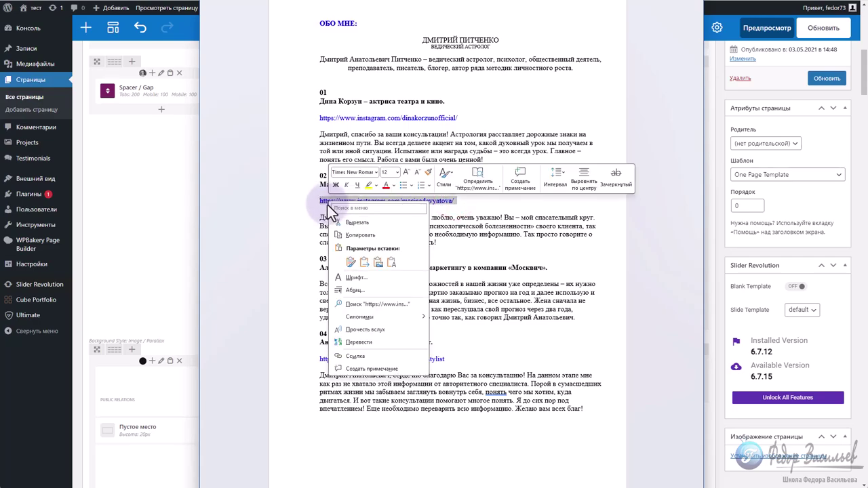
{"action": "left_click", "coordinate": [355, 238]}
{"action": "key", "text": "alt+Tab"}
{"action": "mouse_move", "coordinate": [639, 292]}
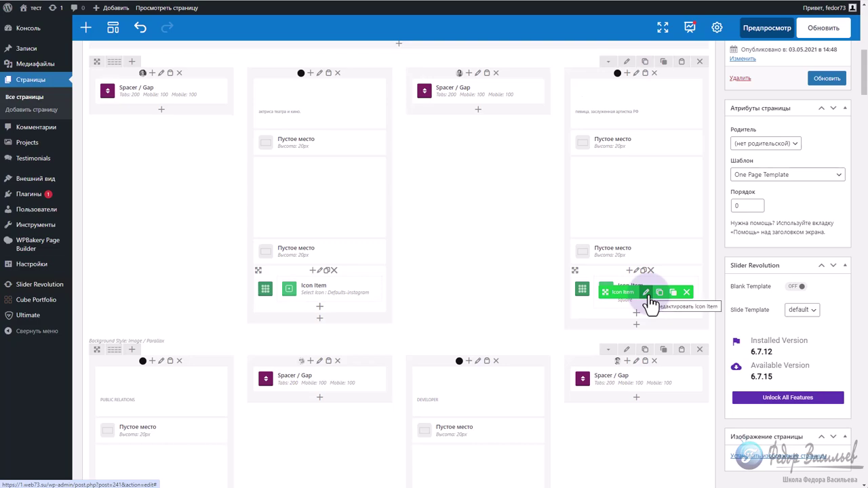
Link the singer's icon to her copied Instagram URL, opening in a new tab
{"action": "left_click", "coordinate": [646, 293]}
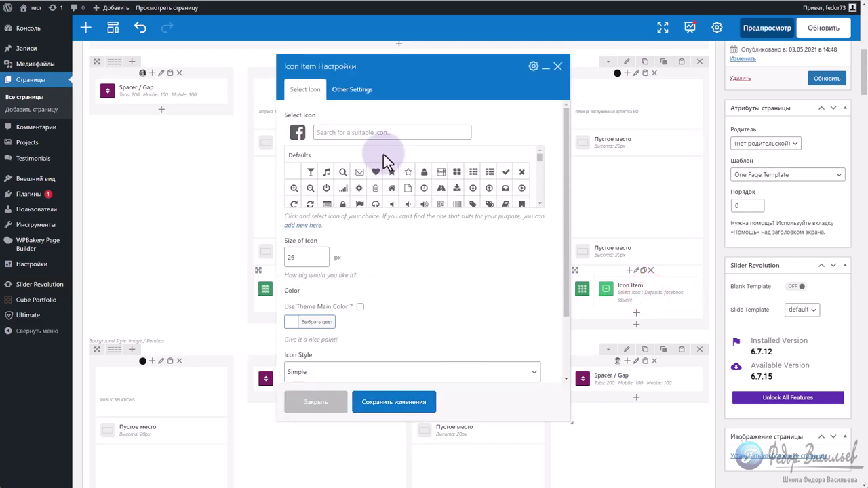
{"action": "left_click", "coordinate": [347, 91]}
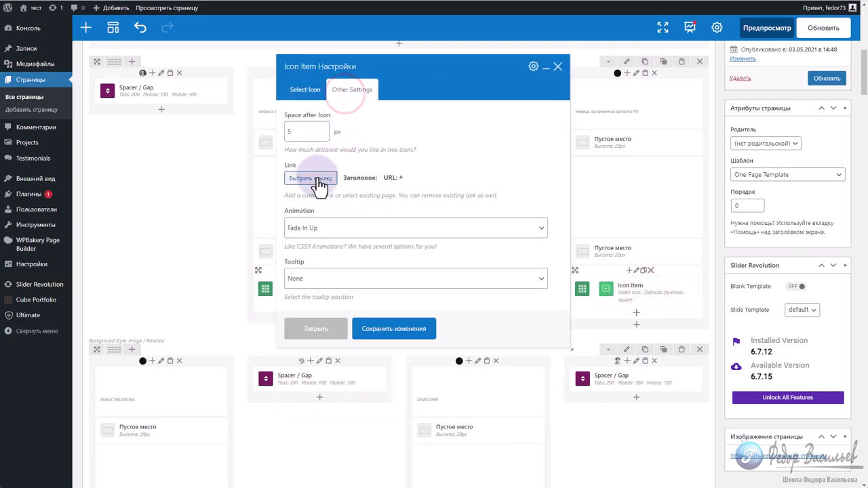
{"action": "left_click", "coordinate": [317, 177]}
{"action": "key", "text": "ctrl+v"}
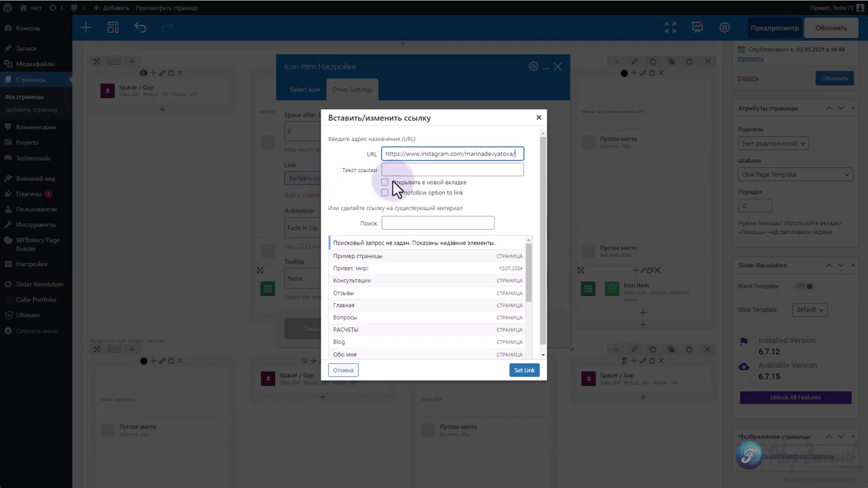
{"action": "left_click", "coordinate": [384, 183]}
{"action": "left_click", "coordinate": [522, 372]}
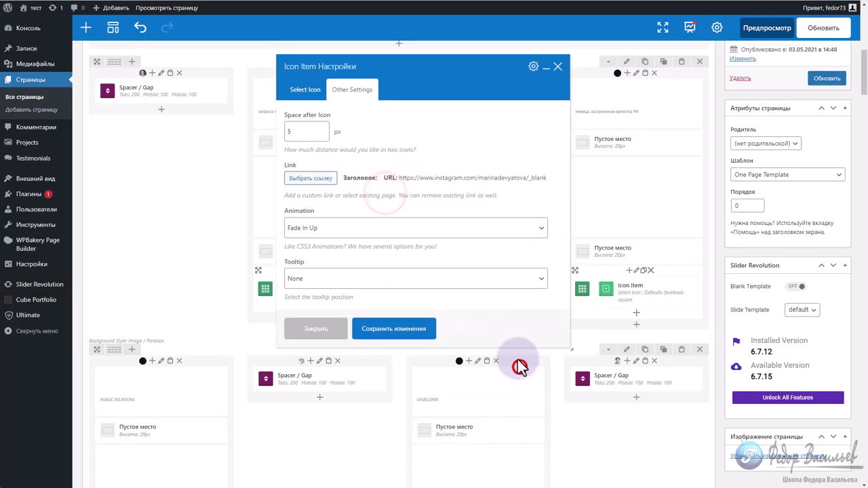
Set the icon to Instagram, save the icon item and update the page
{"action": "left_click", "coordinate": [309, 96]}
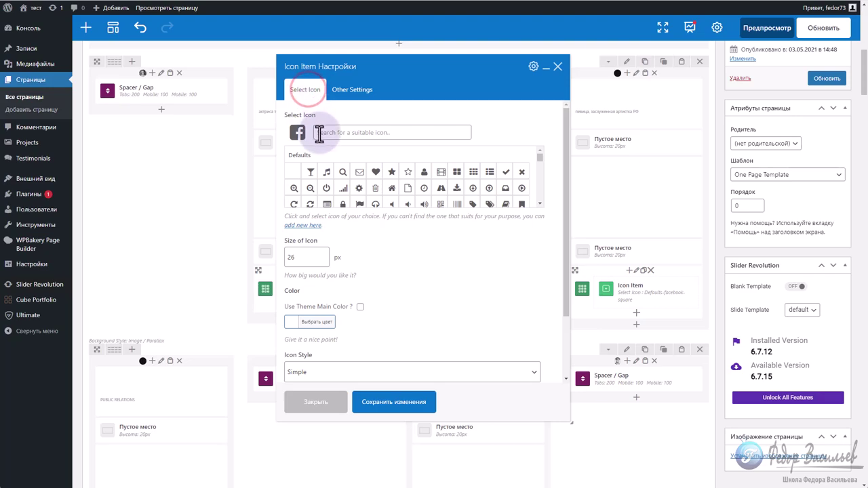
{"action": "type", "text": "ins"}
{"action": "left_click", "coordinate": [294, 172]}
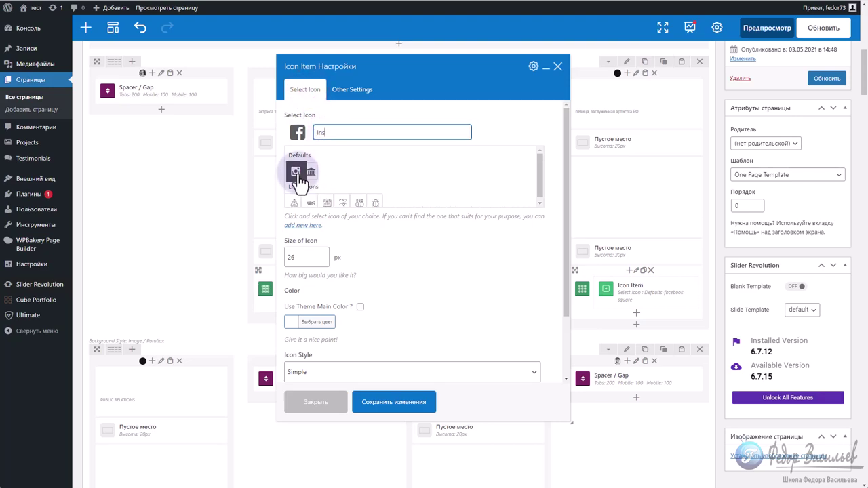
{"action": "left_click", "coordinate": [402, 410]}
{"action": "left_click", "coordinate": [833, 80]}
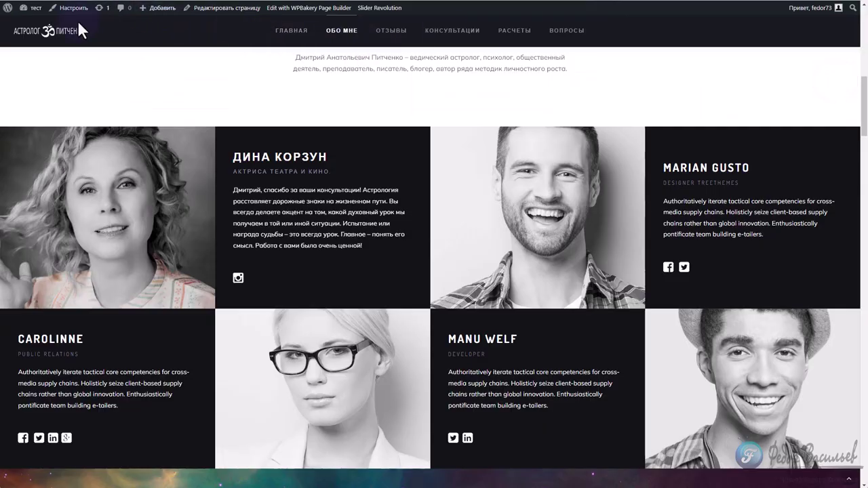
Reload the live site and scroll through the ОБО МНЕ testimonial cards to review them
{"action": "key", "text": "F5"}
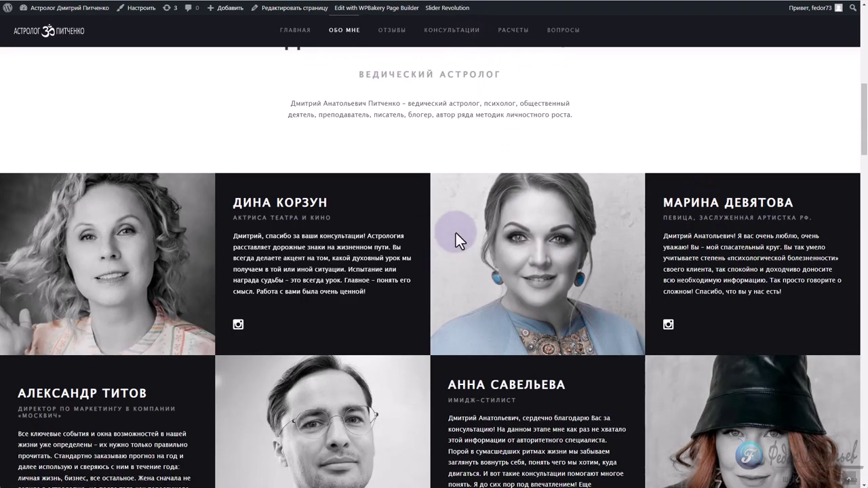
{"action": "scroll", "coordinate": [456, 233], "scroll_direction": "down", "scroll_amount": 1}
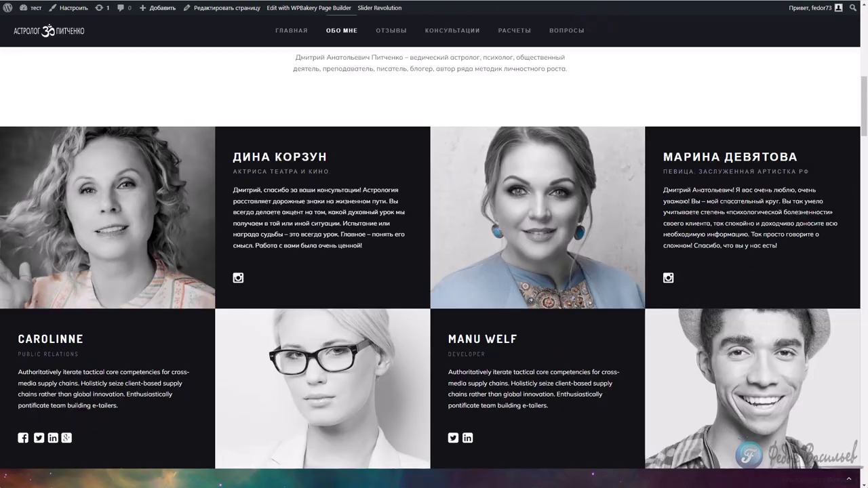
{"action": "scroll", "coordinate": [492, 367], "scroll_direction": "down", "scroll_amount": 1}
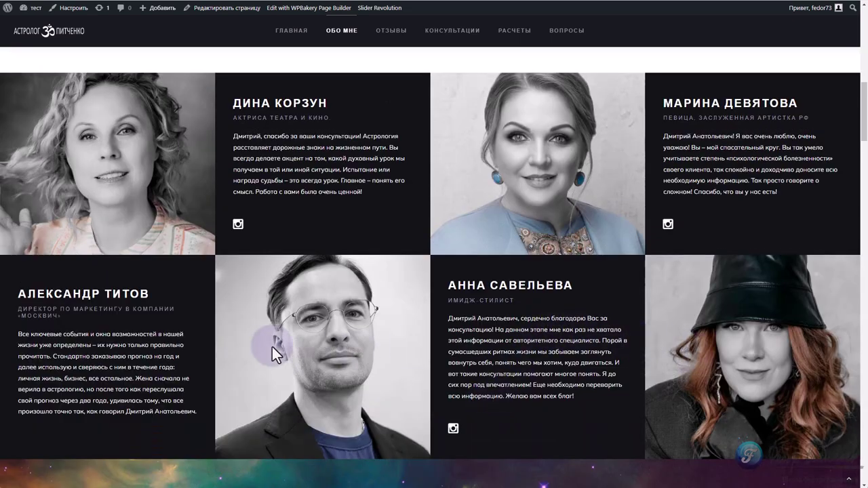
{"action": "scroll", "coordinate": [270, 271], "scroll_direction": "down", "scroll_amount": 2}
{"action": "right_click", "coordinate": [339, 378]}
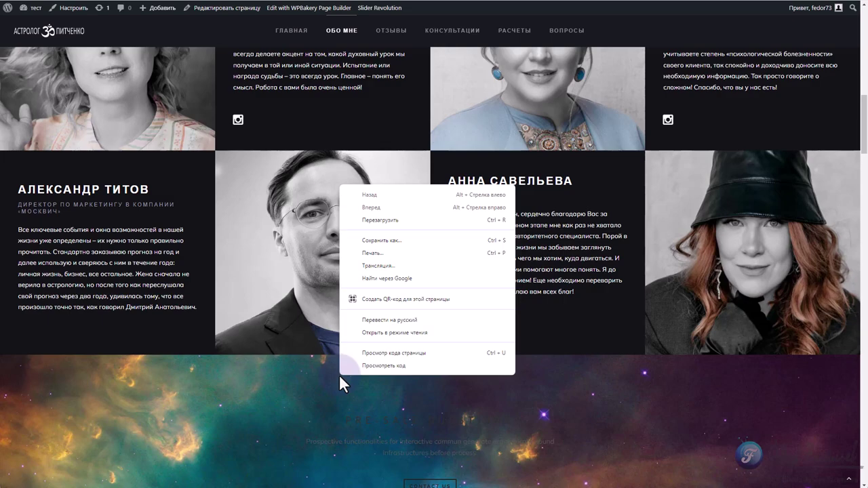
{"action": "left_click", "coordinate": [366, 366]}
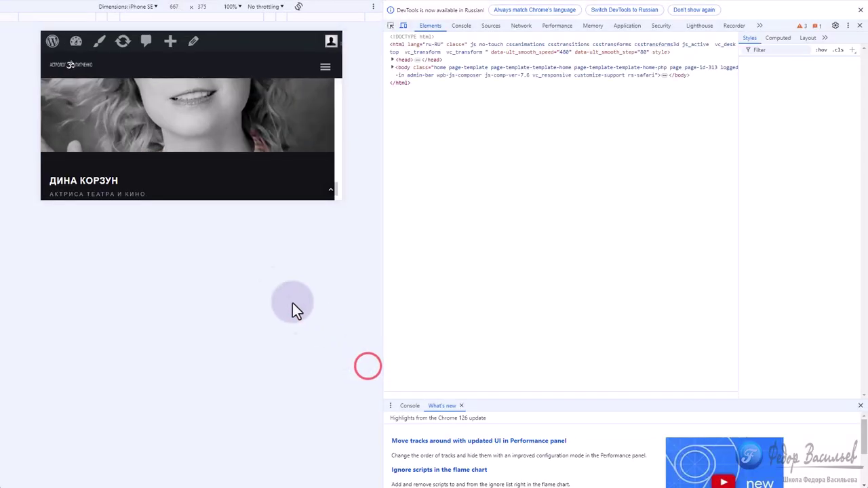
{"action": "left_click", "coordinate": [297, 7]}
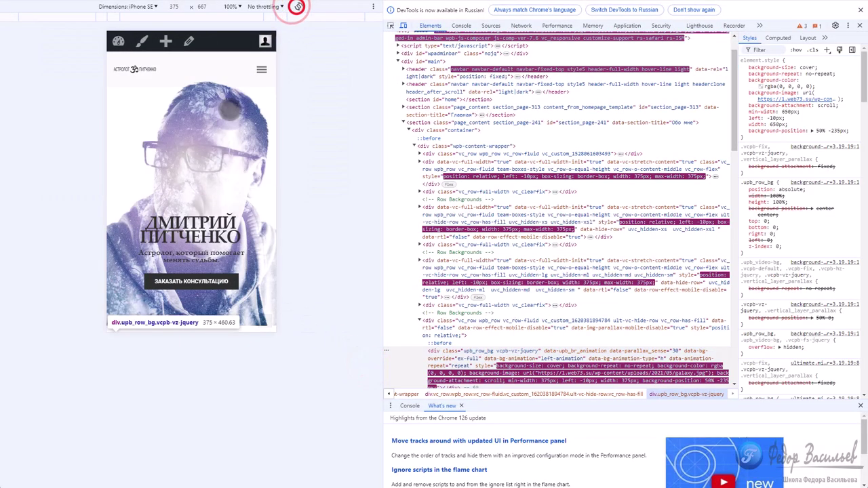
{"action": "scroll", "coordinate": [216, 125], "scroll_direction": "down", "scroll_amount": 8}
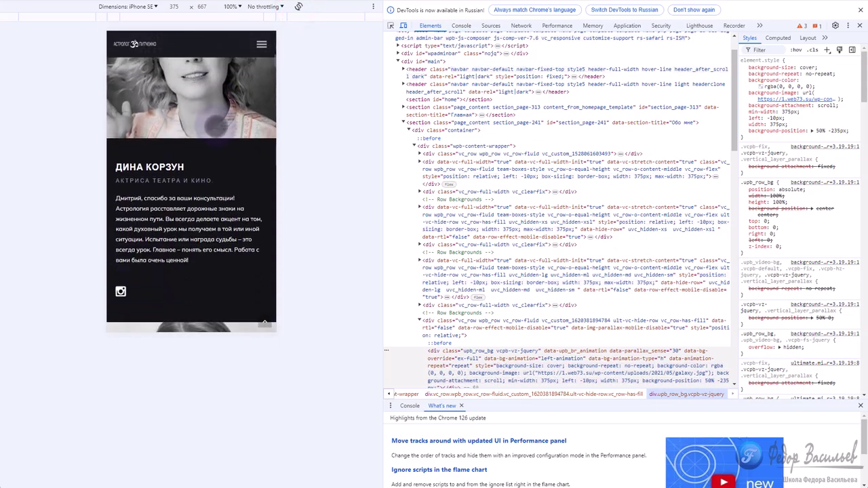
{"action": "scroll", "coordinate": [205, 129], "scroll_direction": "down", "scroll_amount": 3}
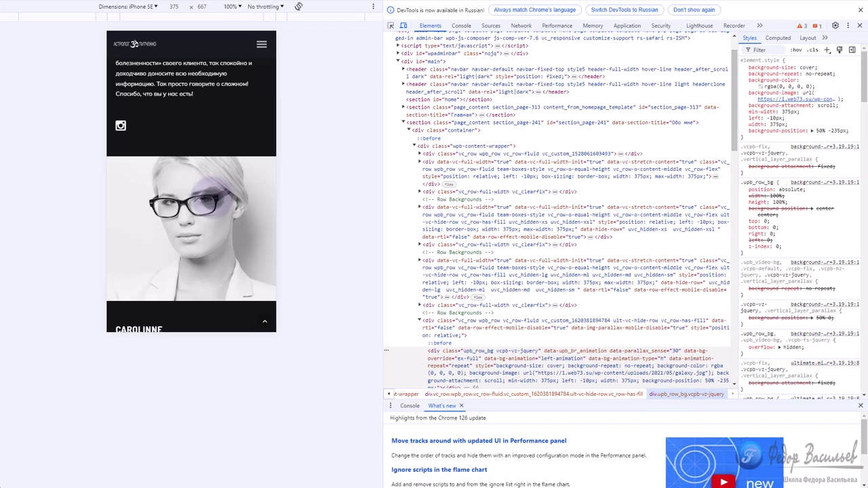
{"action": "scroll", "coordinate": [213, 187], "scroll_direction": "up", "scroll_amount": 10}
{"action": "scroll", "coordinate": [193, 198], "scroll_direction": "down", "scroll_amount": 8}
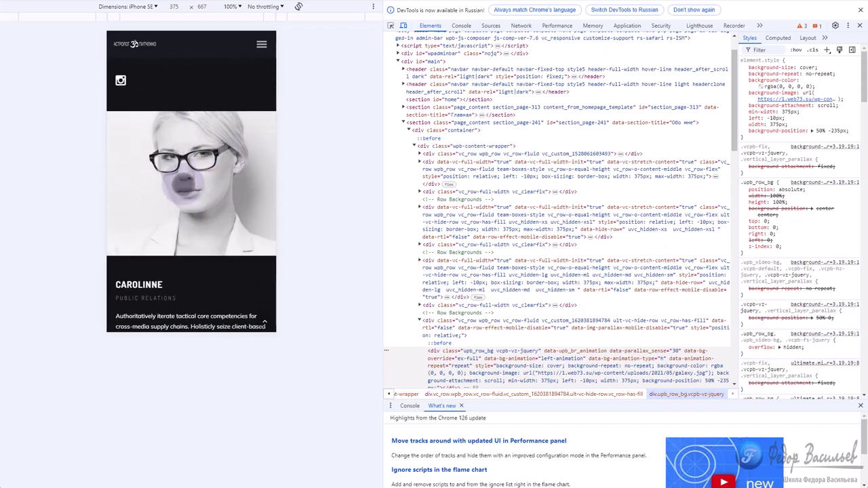
{"action": "scroll", "coordinate": [188, 197], "scroll_direction": "down", "scroll_amount": 5}
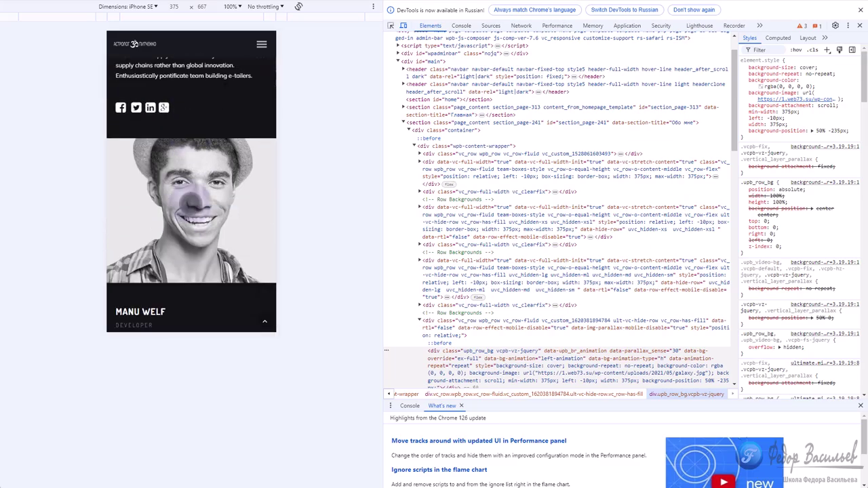
{"action": "left_click", "coordinate": [859, 25]}
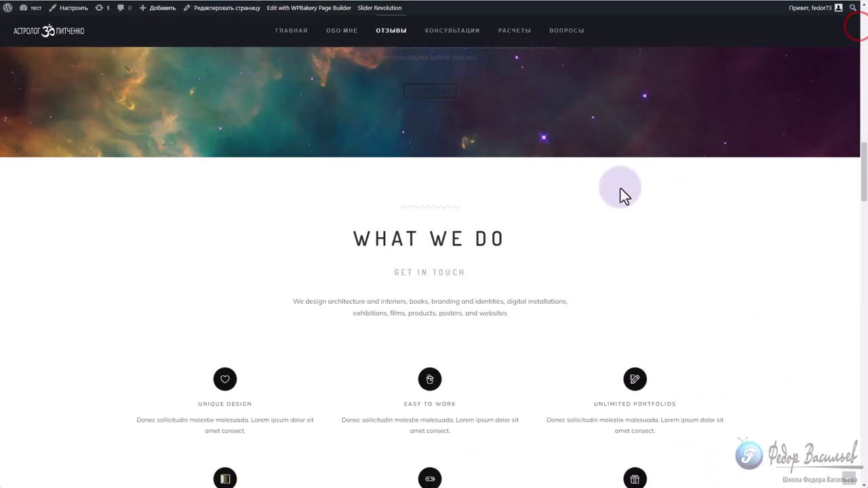
{"action": "scroll", "coordinate": [613, 200], "scroll_direction": "up", "scroll_amount": 10}
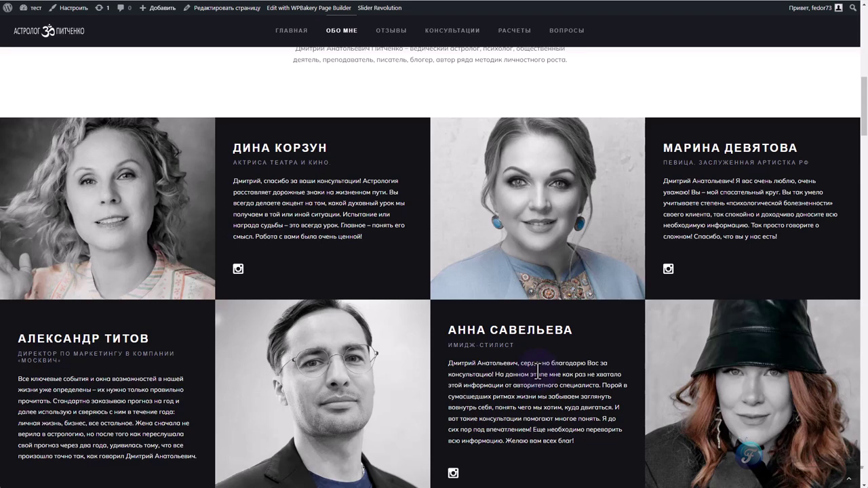
{"action": "scroll", "coordinate": [538, 368], "scroll_direction": "down", "scroll_amount": 1}
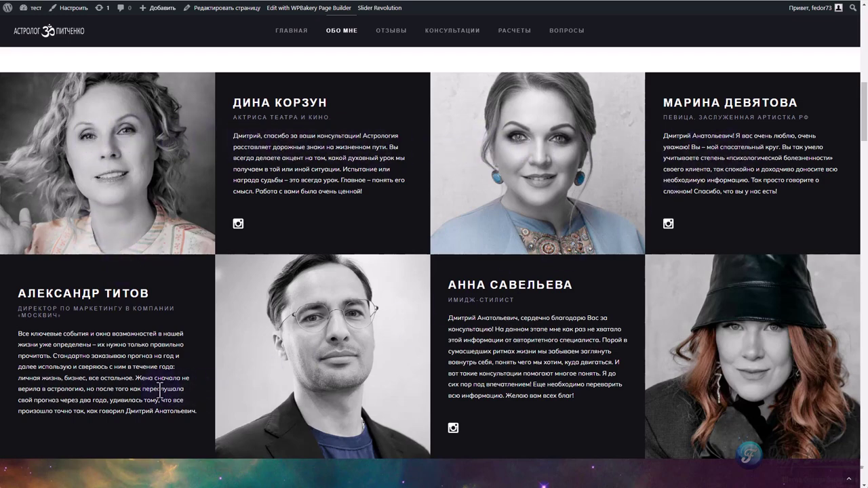
Inspect the second-row testimonial's text in Chrome DevTools via Просмотреть код
{"action": "mouse_move", "coordinate": [25, 286]}
{"action": "left_mouse_down"}
{"action": "mouse_move", "coordinate": [81, 349]}
{"action": "mouse_move", "coordinate": [291, 319]}
{"action": "left_mouse_up"}
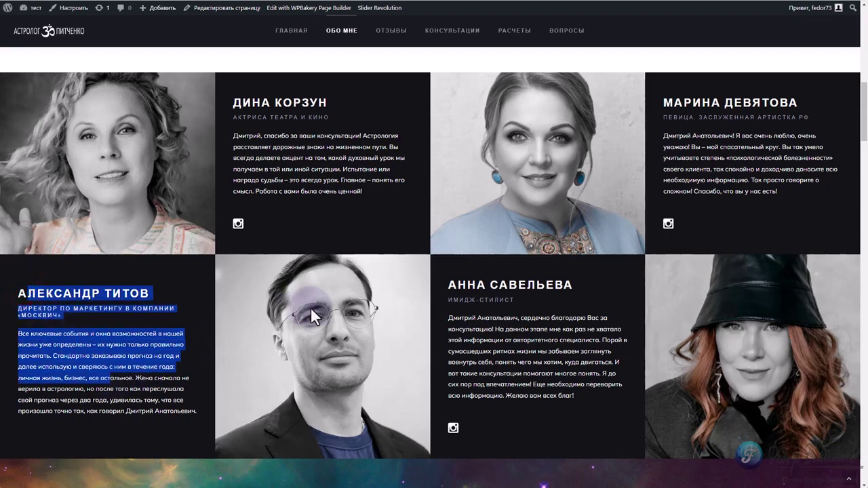
{"action": "left_click", "coordinate": [441, 74]}
{"action": "right_click", "coordinate": [441, 70]}
{"action": "left_click", "coordinate": [464, 252]}
Scroll the iPhone SE device preview to see how the testimonial cards stack
{"action": "scroll", "coordinate": [203, 219], "scroll_direction": "down", "scroll_amount": 10}
{"action": "scroll", "coordinate": [200, 174], "scroll_direction": "down", "scroll_amount": 8}
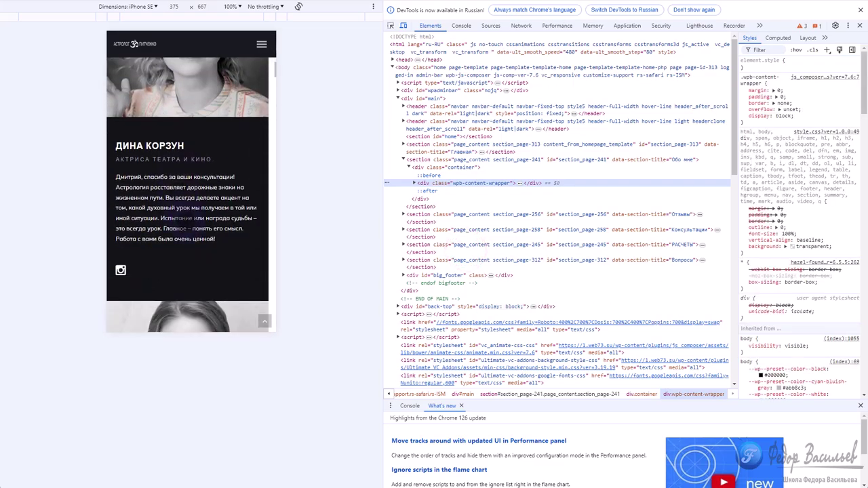
{"action": "scroll", "coordinate": [187, 196], "scroll_direction": "down", "scroll_amount": 4}
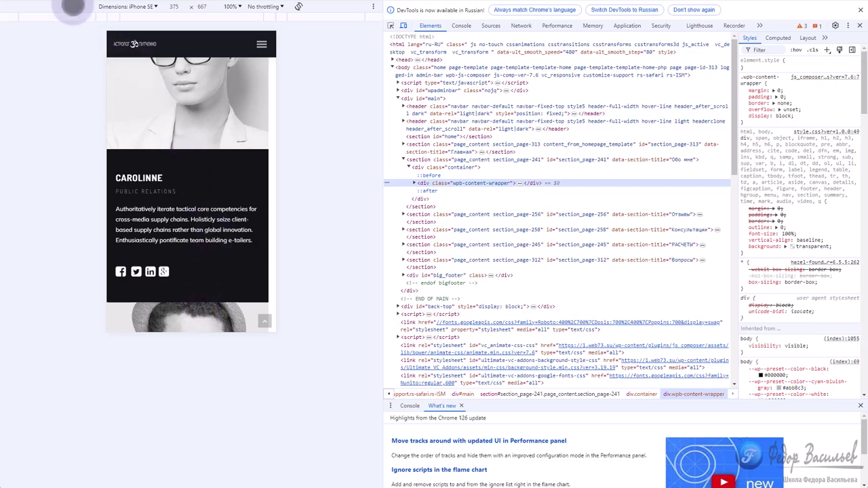
{"action": "left_click_drag", "start_coordinate": [179, 112], "coordinate": [163, 204]}
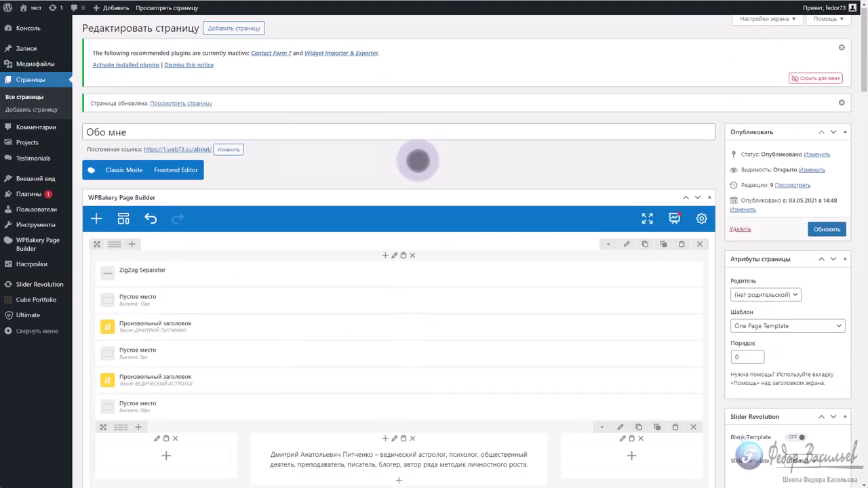
{"action": "scroll", "coordinate": [416, 159], "scroll_direction": "down", "scroll_amount": 5}
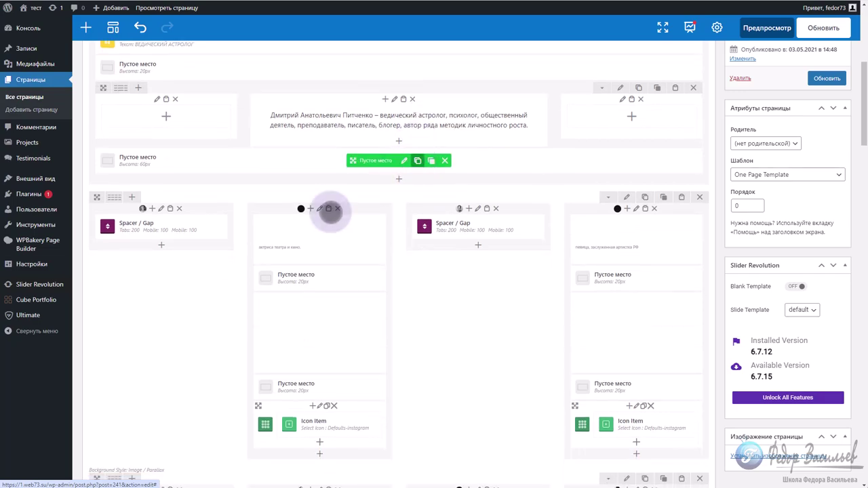
Open the Spacer / Gap column's Колонка Настройки on the Настройки дизайна tab
{"action": "scroll", "coordinate": [240, 213], "scroll_direction": "down", "scroll_amount": 2}
{"action": "scroll", "coordinate": [337, 198], "scroll_direction": "down", "scroll_amount": 6}
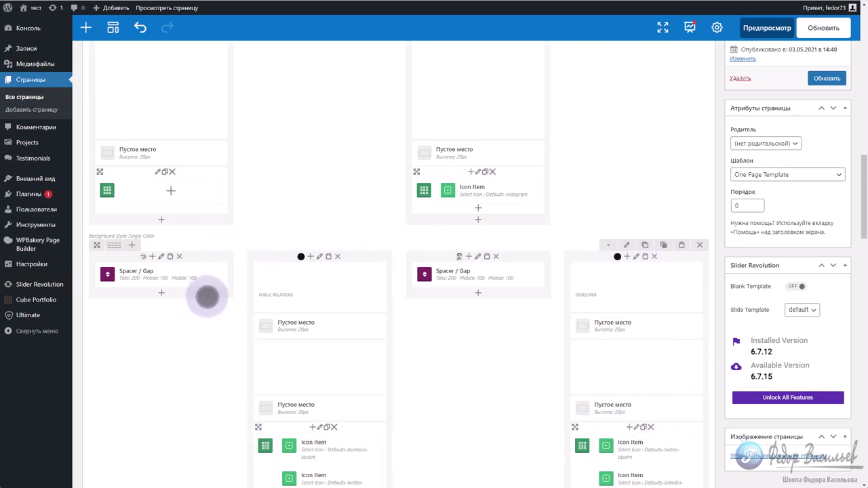
{"action": "scroll", "coordinate": [379, 370], "scroll_direction": "up", "scroll_amount": 3}
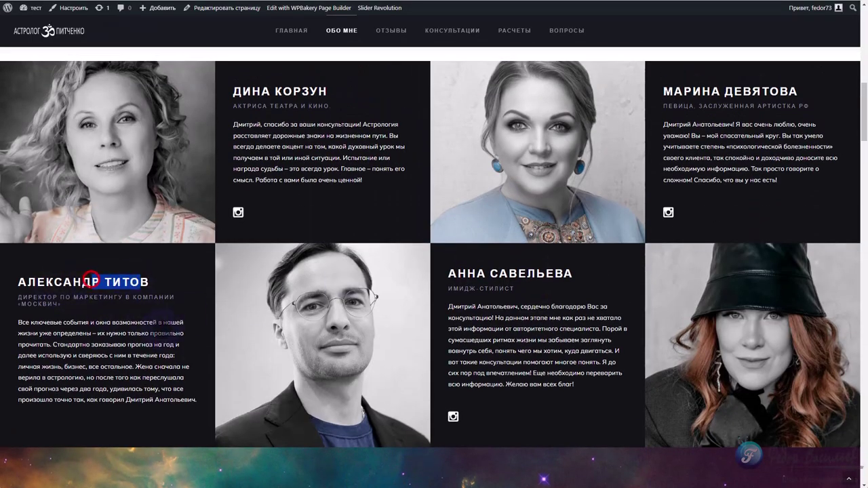
{"action": "double_click", "coordinate": [449, 273]}
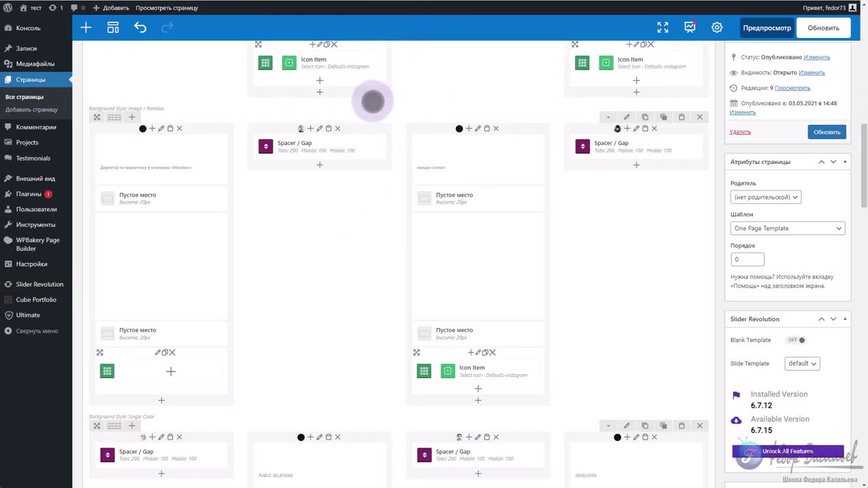
{"action": "scroll", "coordinate": [381, 238], "scroll_direction": "down", "scroll_amount": 3}
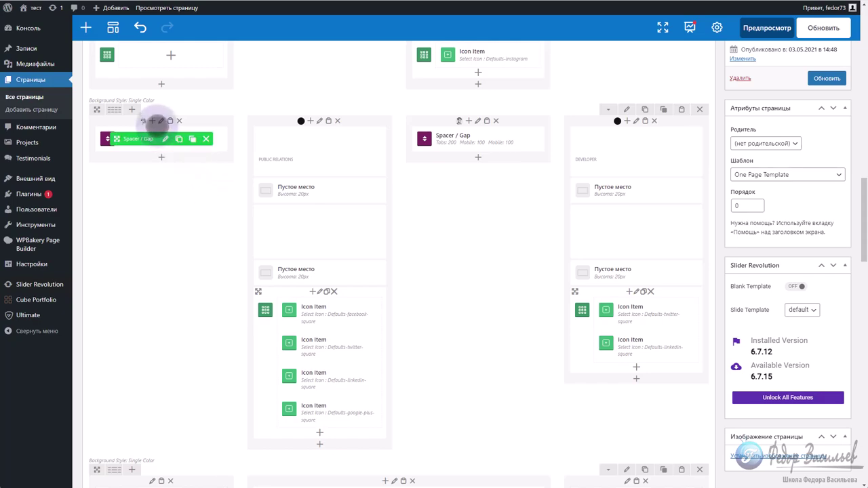
{"action": "left_click", "coordinate": [159, 121]}
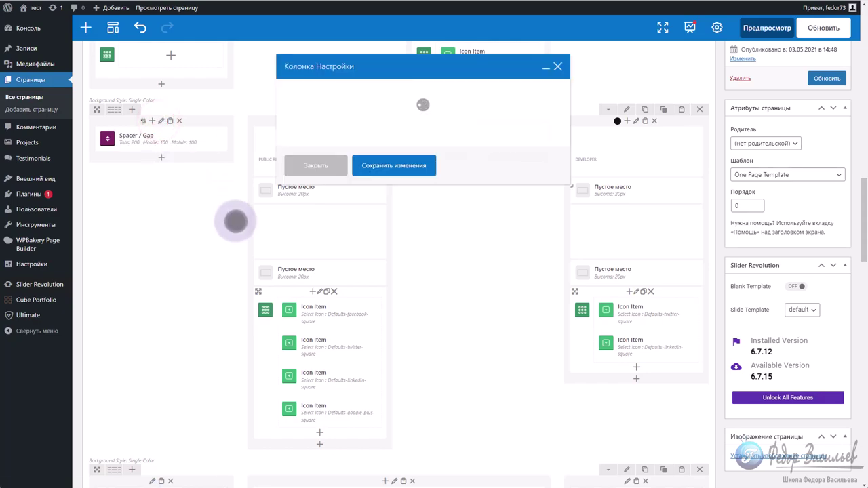
{"action": "left_click", "coordinate": [375, 90]}
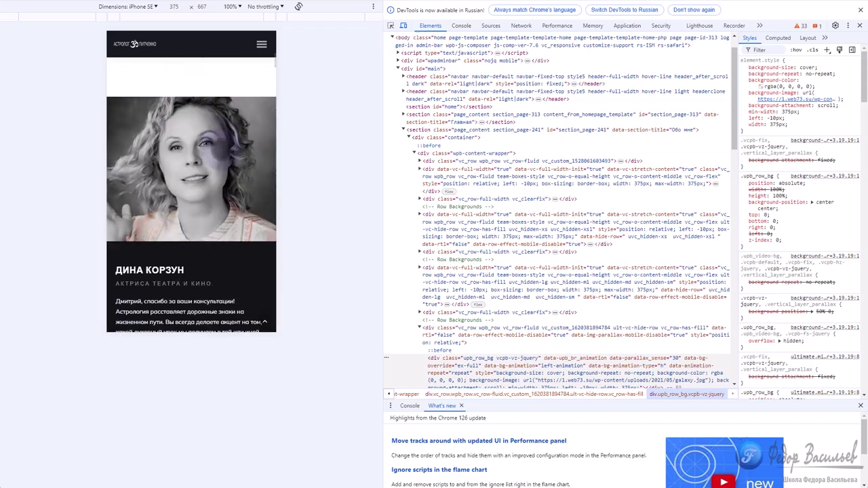
Close DevTools, then select the galaxy band's paragraph text in the desktop view
{"action": "scroll", "coordinate": [221, 151], "scroll_direction": "down", "scroll_amount": 10}
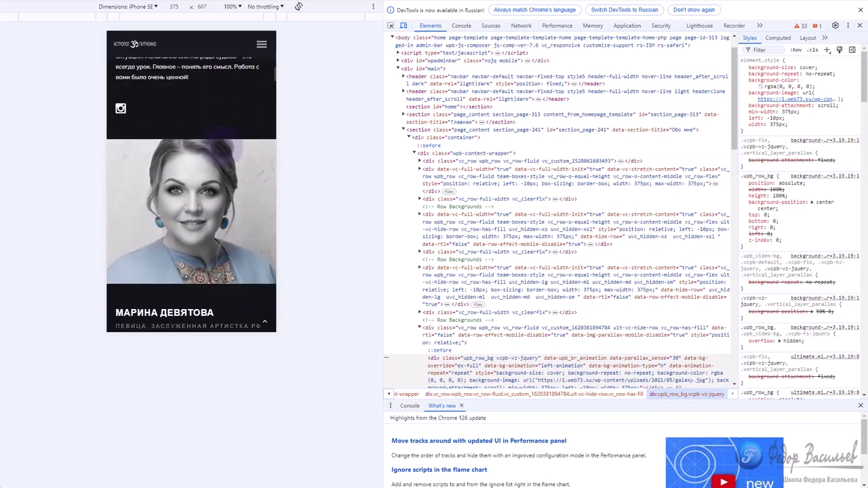
{"action": "scroll", "coordinate": [221, 148], "scroll_direction": "down", "scroll_amount": 10}
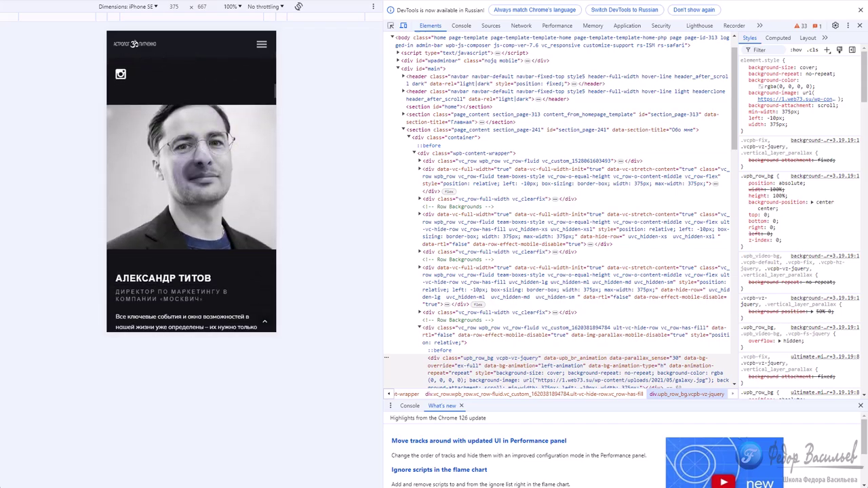
{"action": "scroll", "coordinate": [192, 163], "scroll_direction": "down", "scroll_amount": 2}
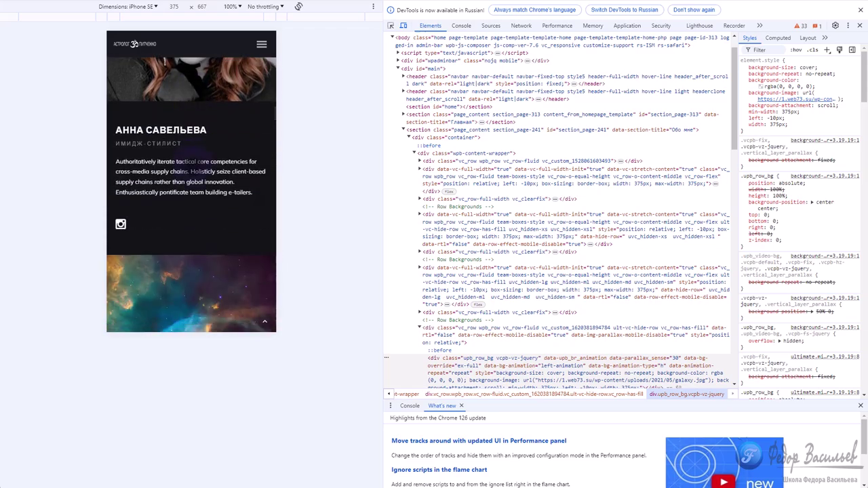
{"action": "scroll", "coordinate": [192, 163], "scroll_direction": "up", "scroll_amount": 2}
{"action": "left_click", "coordinate": [860, 25]}
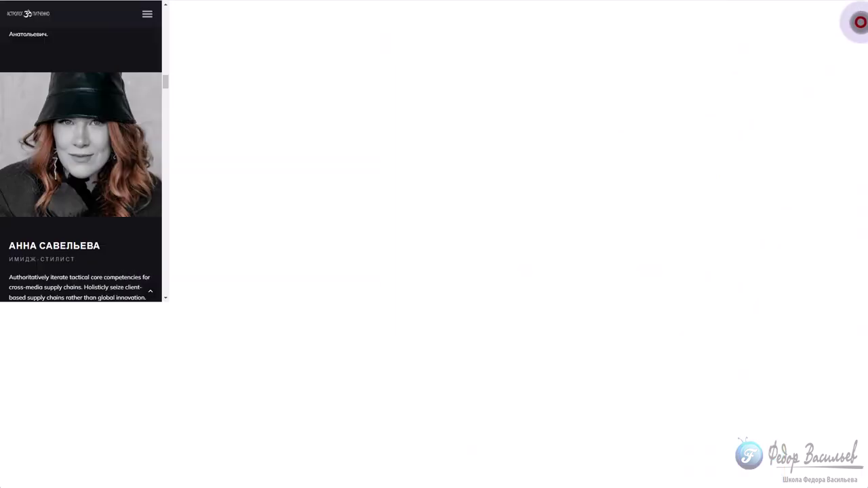
{"action": "scroll", "coordinate": [624, 210], "scroll_direction": "up", "scroll_amount": 5}
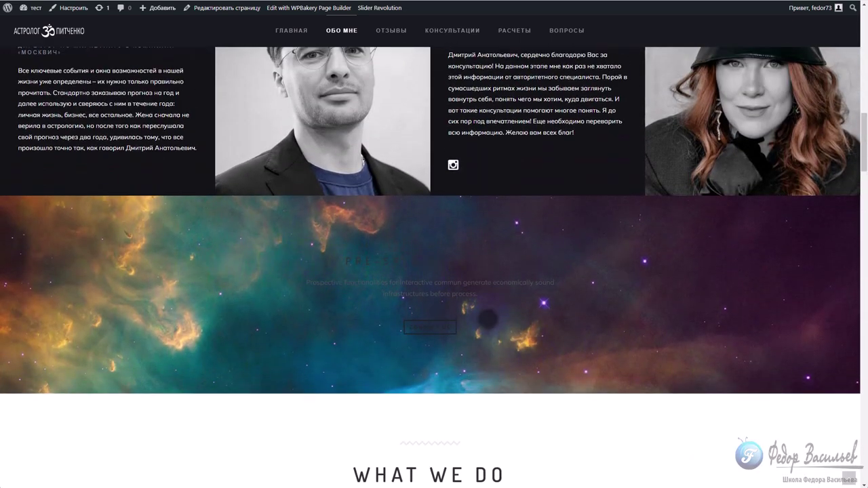
{"action": "left_click_drag", "start_coordinate": [487, 319], "coordinate": [328, 259]}
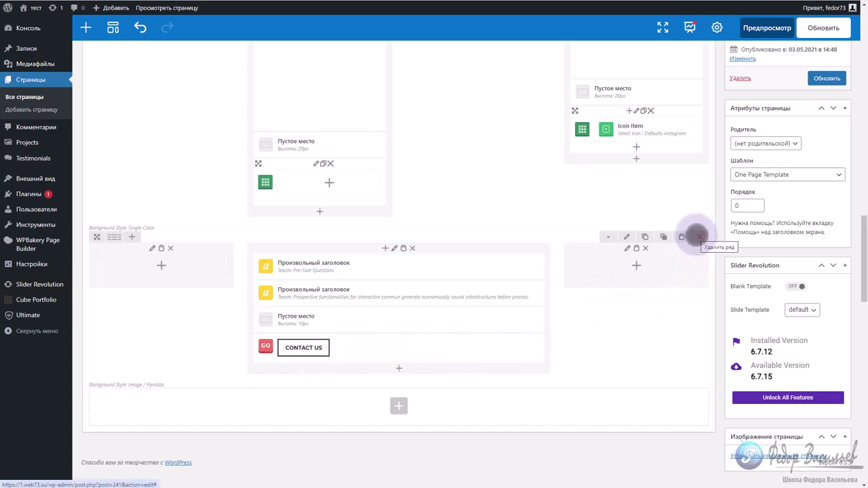
Delete the Pre-Sale Questions / CONTACT US row and update the page
{"action": "left_click", "coordinate": [698, 235]}
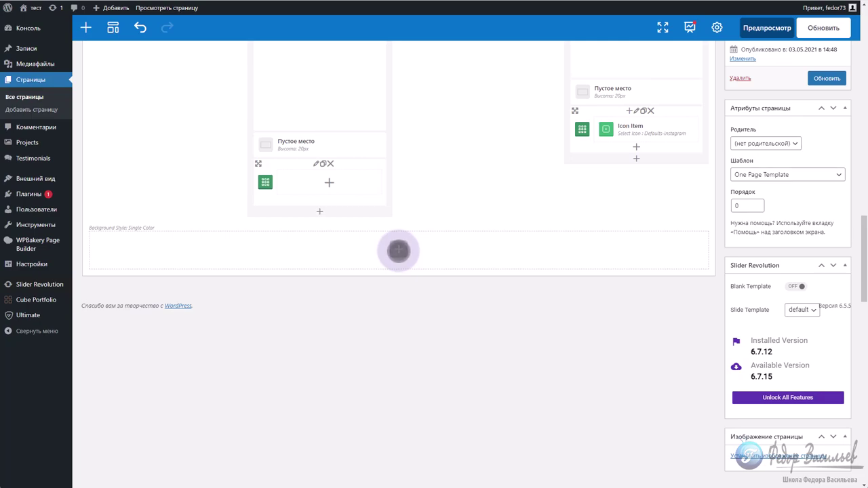
{"action": "left_click", "coordinate": [820, 73]}
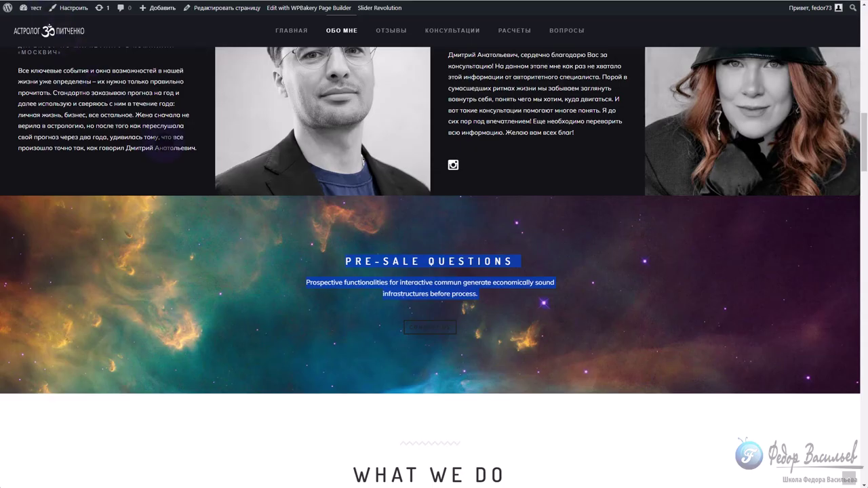
{"action": "scroll", "coordinate": [519, 326], "scroll_direction": "down", "scroll_amount": 5}
{"action": "left_click_drag", "start_coordinate": [349, 122], "coordinate": [519, 316]}
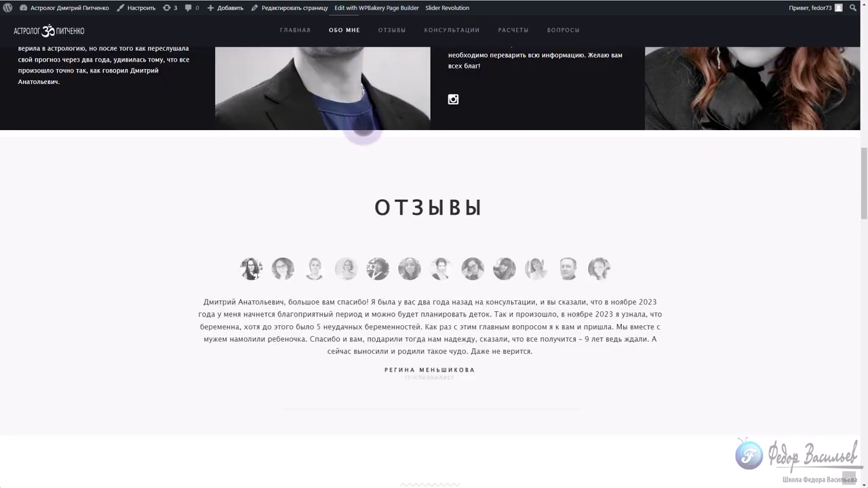
{"action": "scroll", "coordinate": [339, 136], "scroll_direction": "up", "scroll_amount": 7}
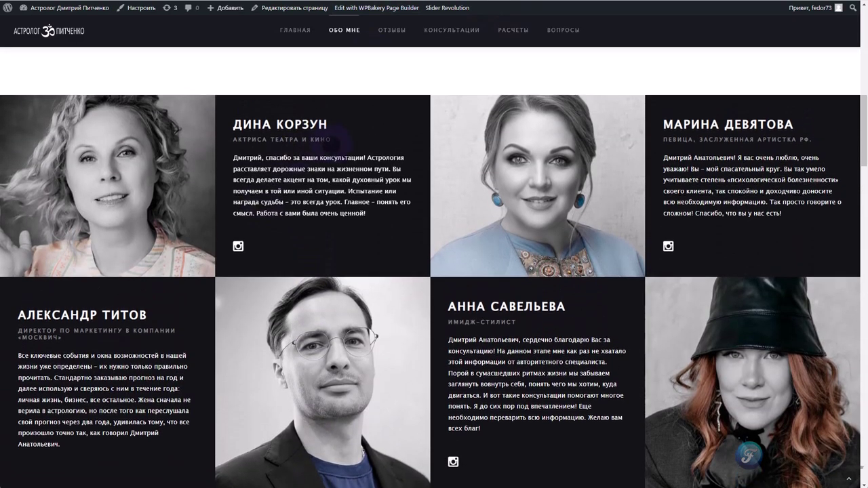
Check the live page's ОТЗЫВЫ section and show the third client's testimonial
{"action": "scroll", "coordinate": [441, 244], "scroll_direction": "down", "scroll_amount": 4}
{"action": "scroll", "coordinate": [467, 220], "scroll_direction": "down", "scroll_amount": 3}
{"action": "left_click_drag", "start_coordinate": [357, 112], "coordinate": [700, 304]}
{"action": "left_click", "coordinate": [619, 291]}
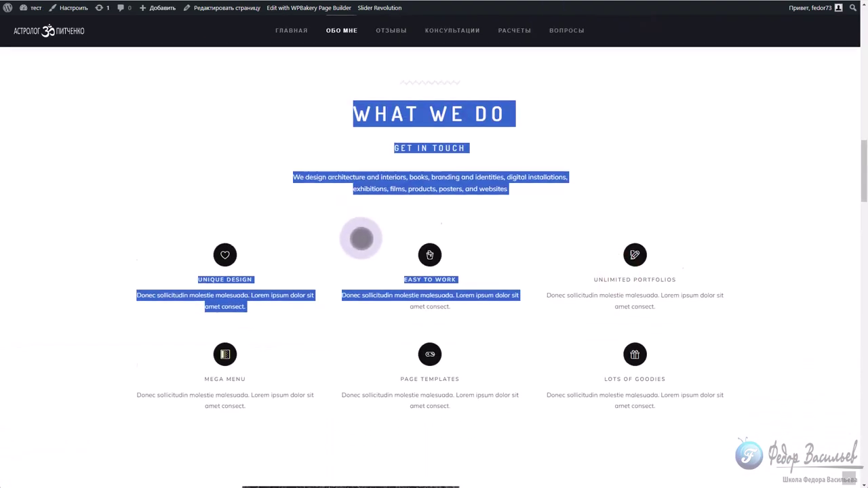
{"action": "scroll", "coordinate": [361, 238], "scroll_direction": "down", "scroll_amount": 18}
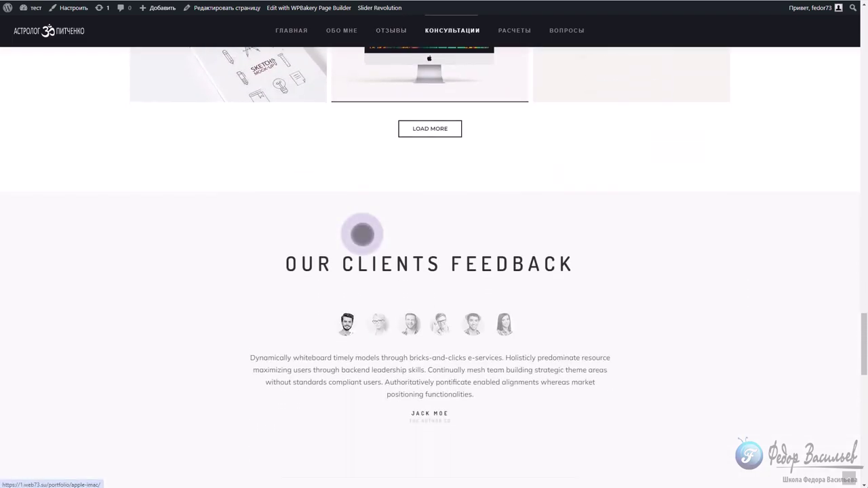
{"action": "scroll", "coordinate": [346, 232], "scroll_direction": "down", "scroll_amount": 2}
{"action": "left_click", "coordinate": [410, 231]}
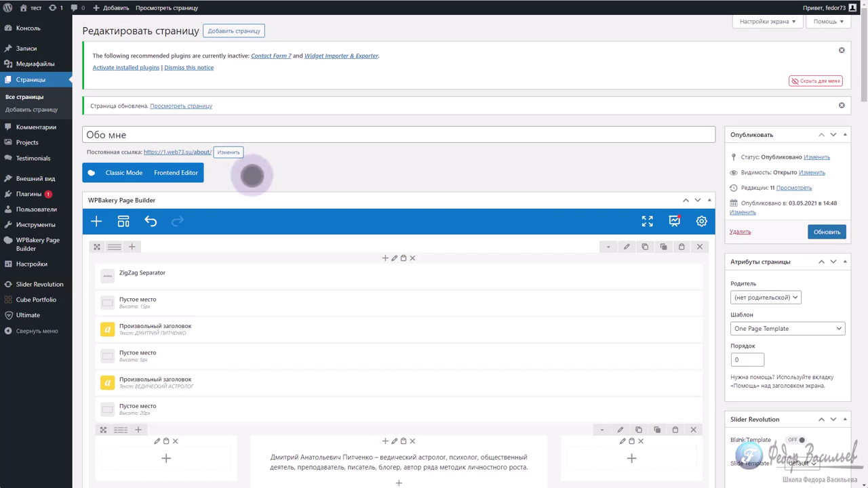
Follow the РАСЧЕТЫ menu link on the live site and show the fourth testimonial
{"action": "mouse_move", "coordinate": [115, 266]}
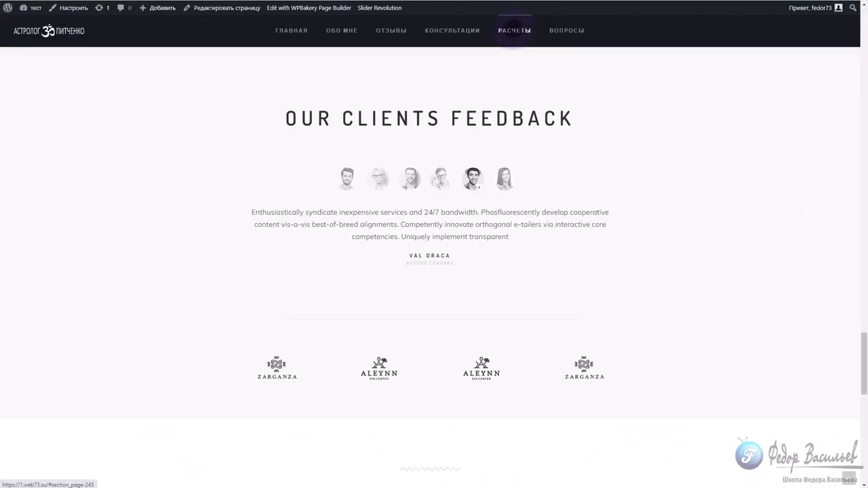
{"action": "scroll", "coordinate": [504, 75], "scroll_direction": "up", "scroll_amount": 3}
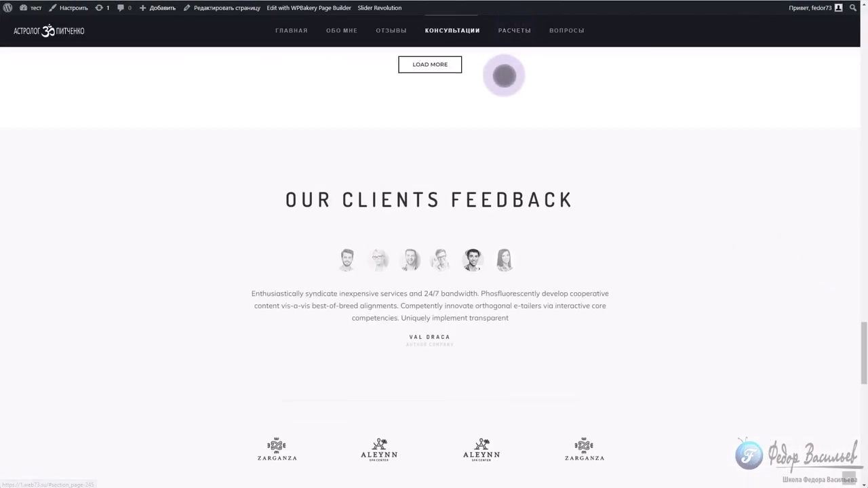
{"action": "left_click", "coordinate": [522, 30]}
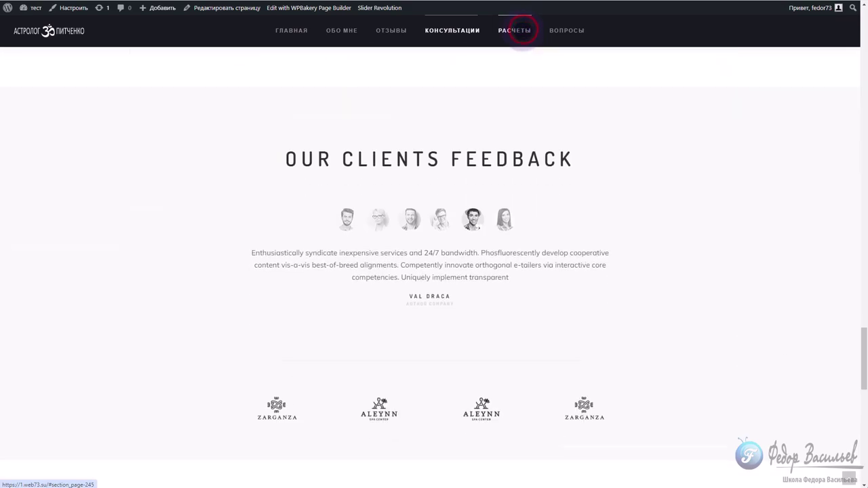
{"action": "left_click", "coordinate": [441, 177]}
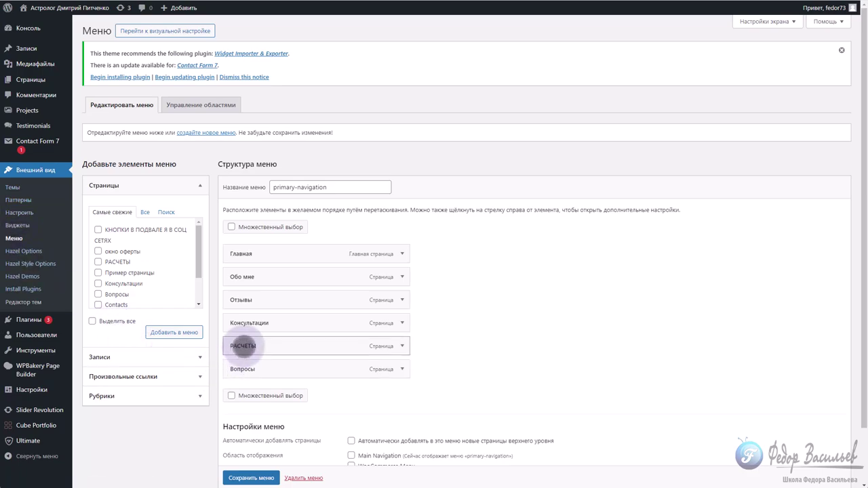
Move РАСЧЕТЫ between Обо мне and Отзывы in the menu and save it
{"action": "left_click_drag", "start_coordinate": [243, 345], "coordinate": [262, 305]}
{"action": "scroll", "coordinate": [256, 339], "scroll_direction": "down", "scroll_amount": 1}
{"action": "left_click", "coordinate": [250, 477]}
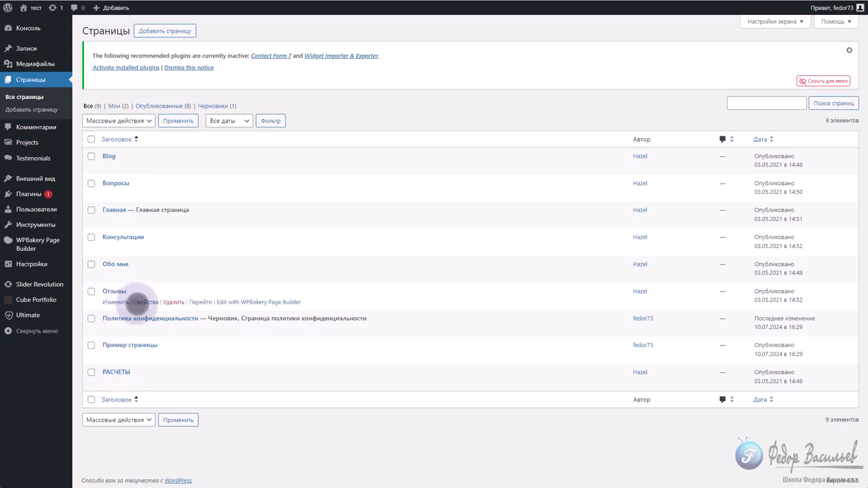
Quick-edit the pages: retitle Отзывы to Отзывы-2 and РАСЧЕТЫ to Отзывы
{"action": "left_click", "coordinate": [142, 301]}
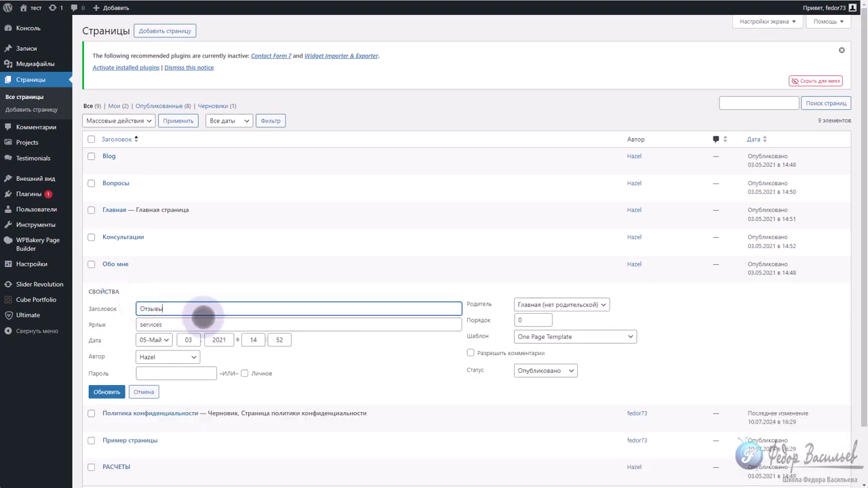
{"action": "left_click", "coordinate": [105, 392]}
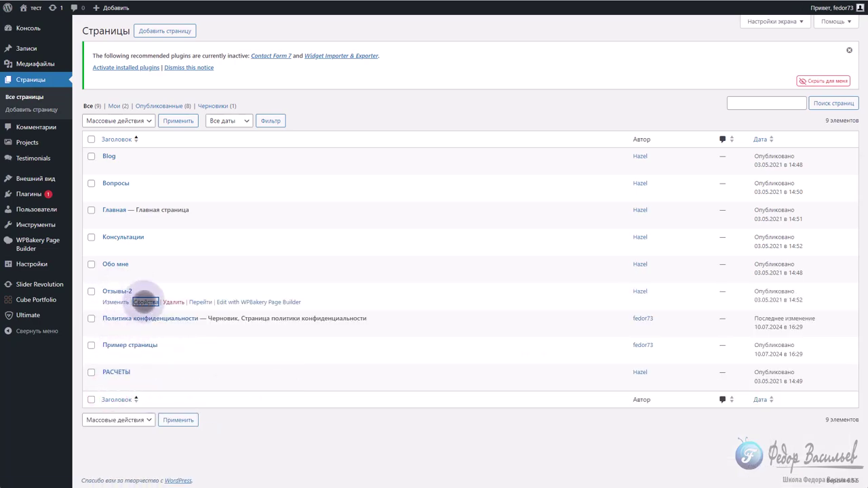
{"action": "left_click", "coordinate": [145, 383]}
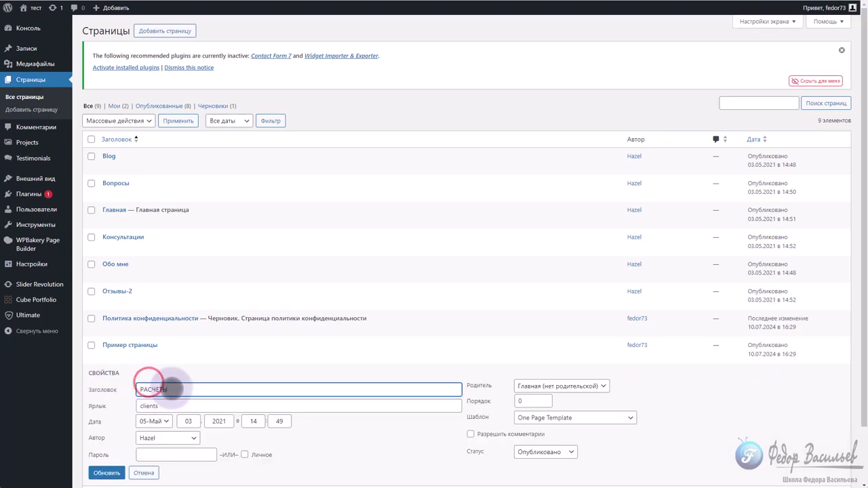
{"action": "left_click_drag", "start_coordinate": [160, 389], "coordinate": [189, 387]}
{"action": "key", "text": "Caps_Lock"}
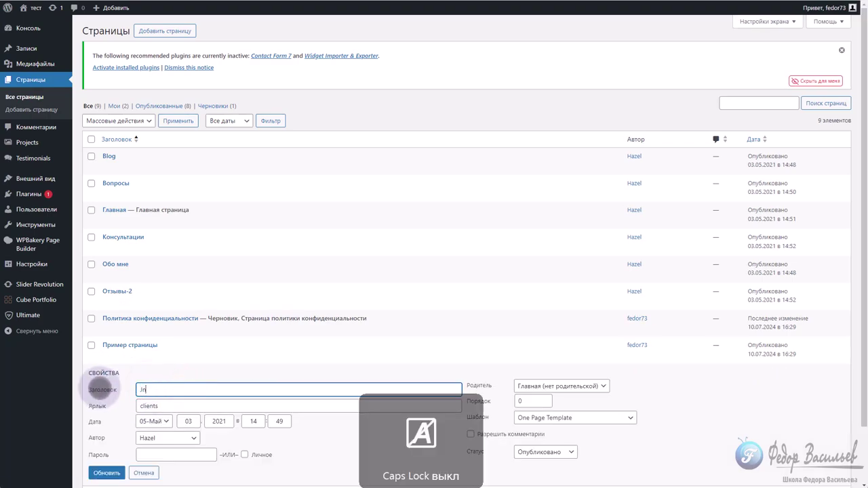
{"action": "key", "text": "ctrl+a"}
{"action": "type", "text": "Отзывы"}
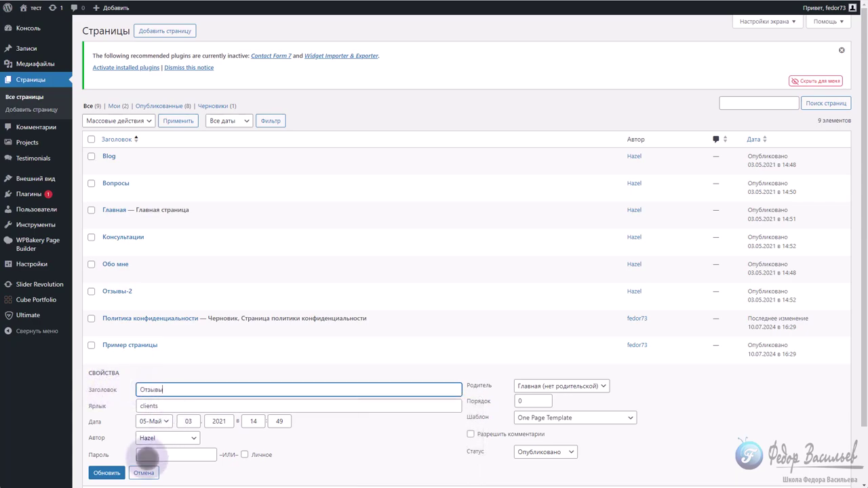
{"action": "left_click", "coordinate": [107, 472]}
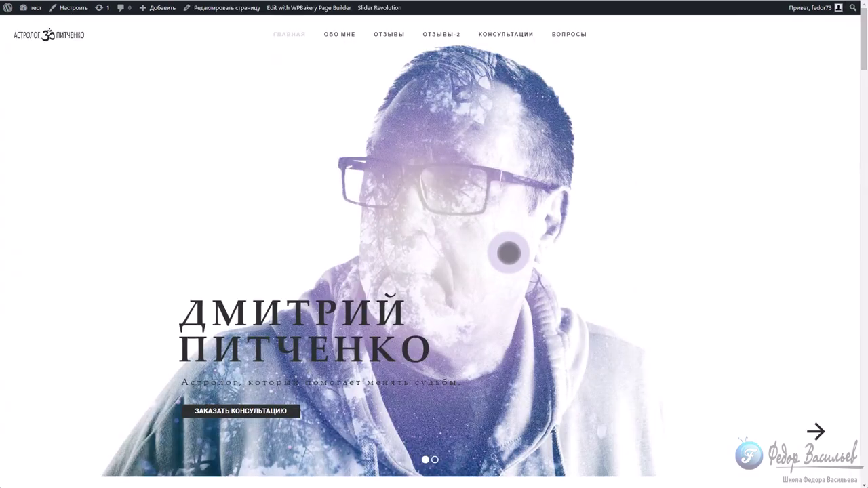
{"action": "scroll", "coordinate": [508, 252], "scroll_direction": "down", "scroll_amount": 5}
{"action": "scroll", "coordinate": [482, 206], "scroll_direction": "down", "scroll_amount": 7}
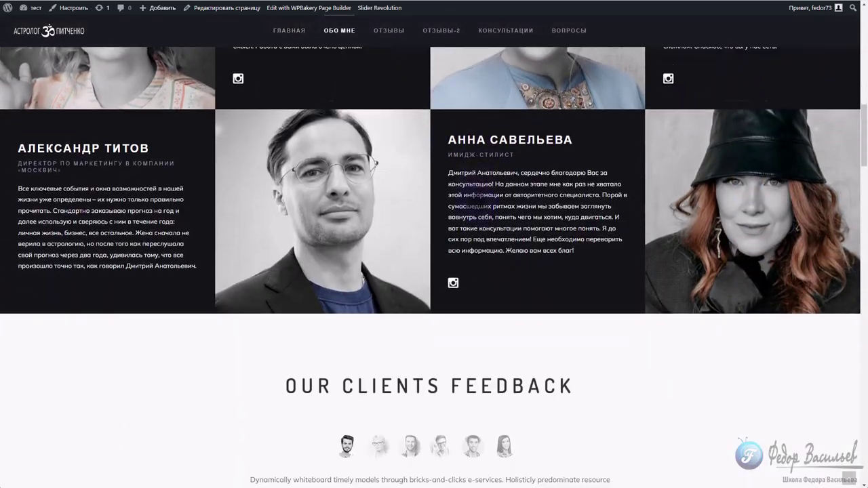
{"action": "left_click_drag", "start_coordinate": [283, 180], "coordinate": [606, 287]}
{"action": "left_click", "coordinate": [629, 251]}
{"action": "scroll", "coordinate": [653, 220], "scroll_direction": "down", "scroll_amount": 2}
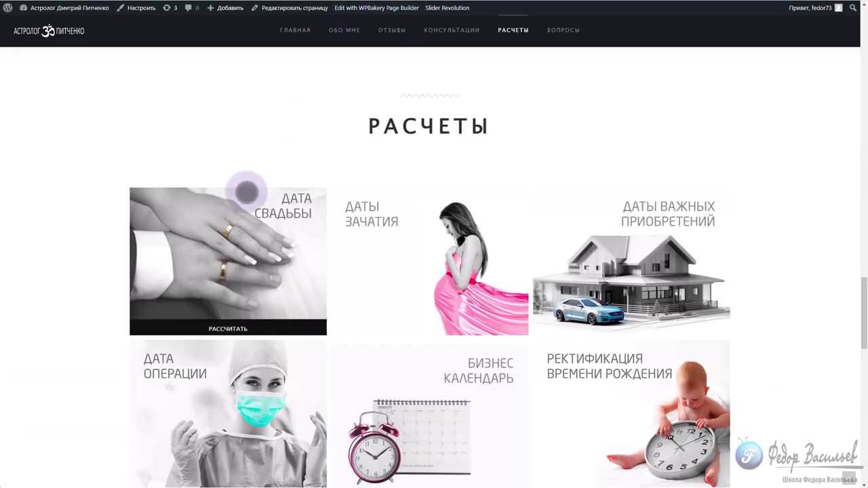
{"action": "scroll", "coordinate": [244, 194], "scroll_direction": "up", "scroll_amount": 10}
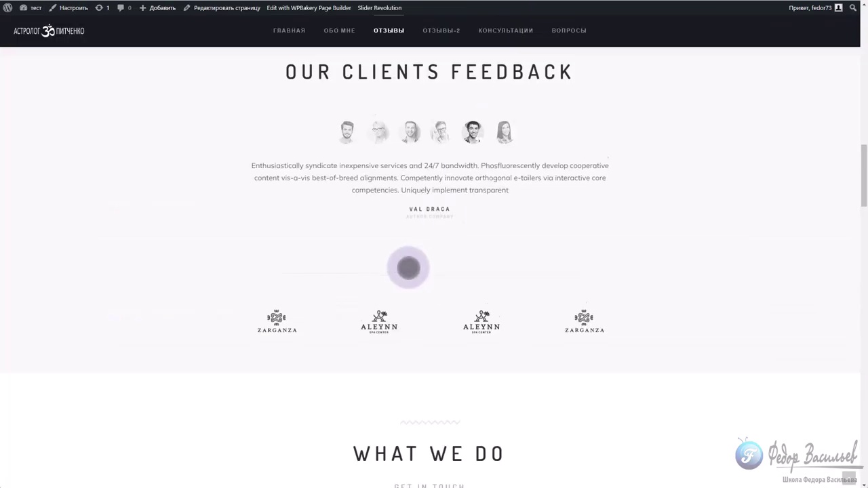
{"action": "scroll", "coordinate": [411, 267], "scroll_direction": "down", "scroll_amount": 2}
{"action": "left_click", "coordinate": [240, 221]}
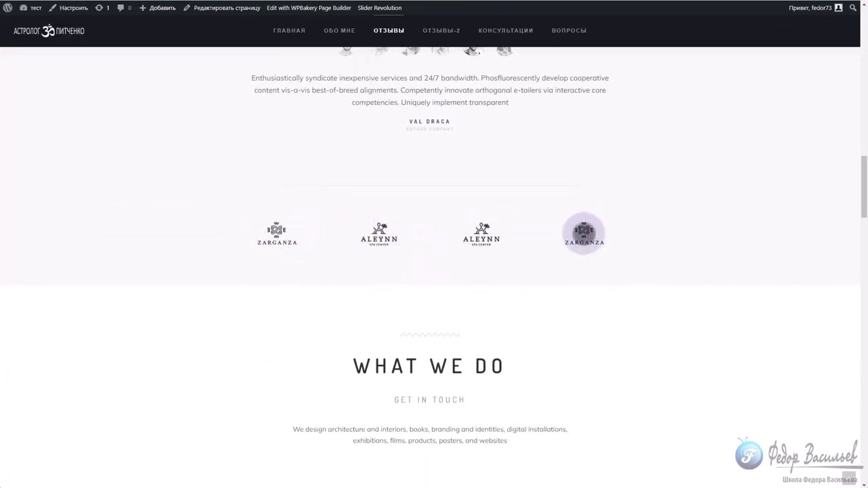
{"action": "scroll", "coordinate": [427, 277], "scroll_direction": "up", "scroll_amount": 3}
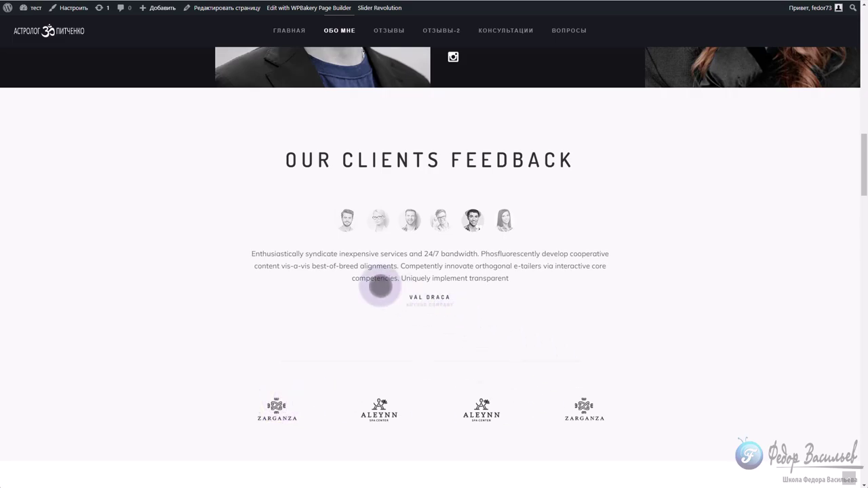
{"action": "left_click", "coordinate": [441, 221]}
Open the Отзывы page in the backend editor and delete the six-logo photo row
{"action": "left_click", "coordinate": [110, 373]}
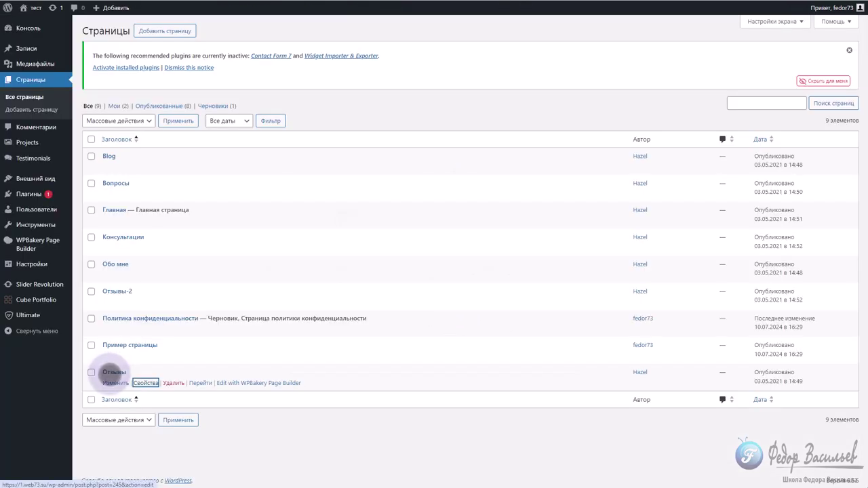
{"action": "left_click", "coordinate": [112, 371]}
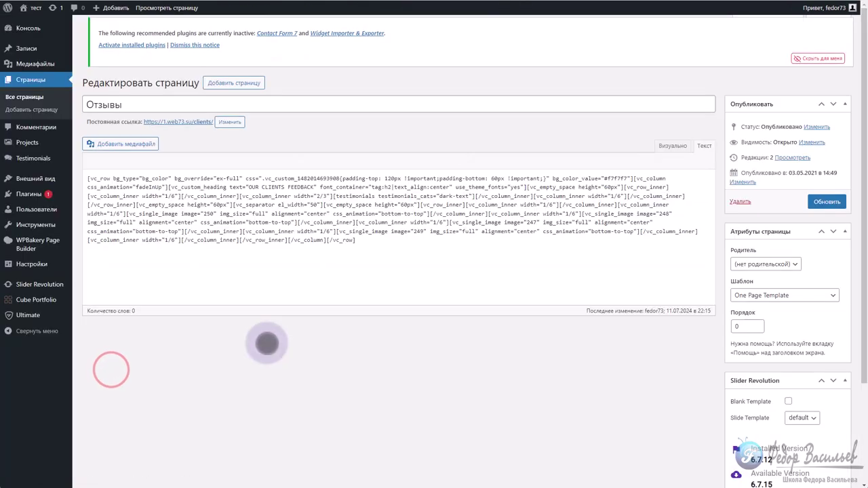
{"action": "scroll", "coordinate": [170, 294], "scroll_direction": "down", "scroll_amount": 2}
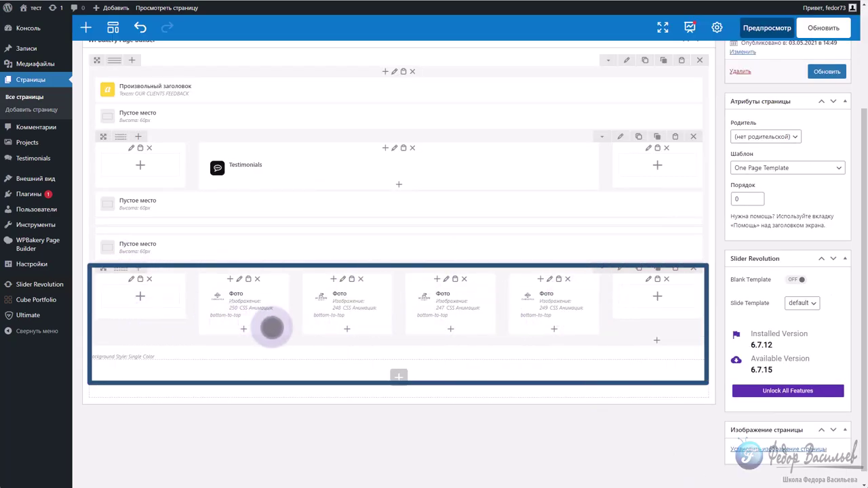
{"action": "left_click", "coordinate": [694, 267]}
{"action": "scroll", "coordinate": [590, 363], "scroll_direction": "up", "scroll_amount": 2}
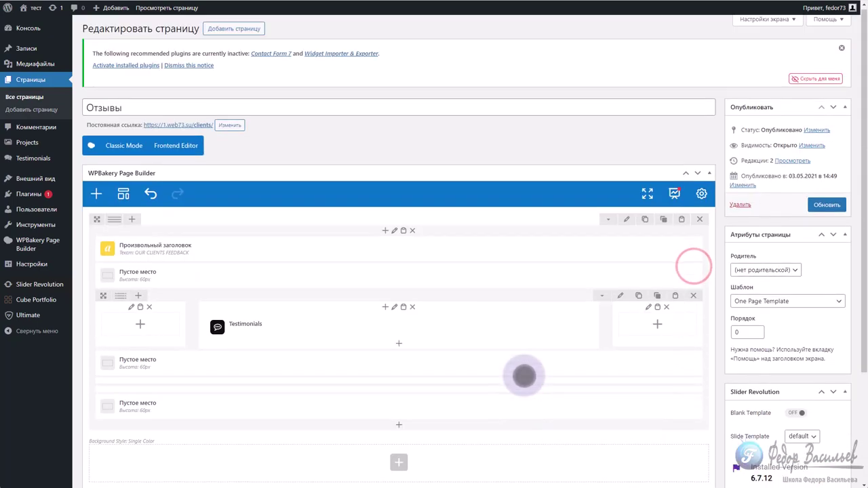
Change the custom heading text to ОТЗЫВЫ and update the page
{"action": "left_click", "coordinate": [428, 252]}
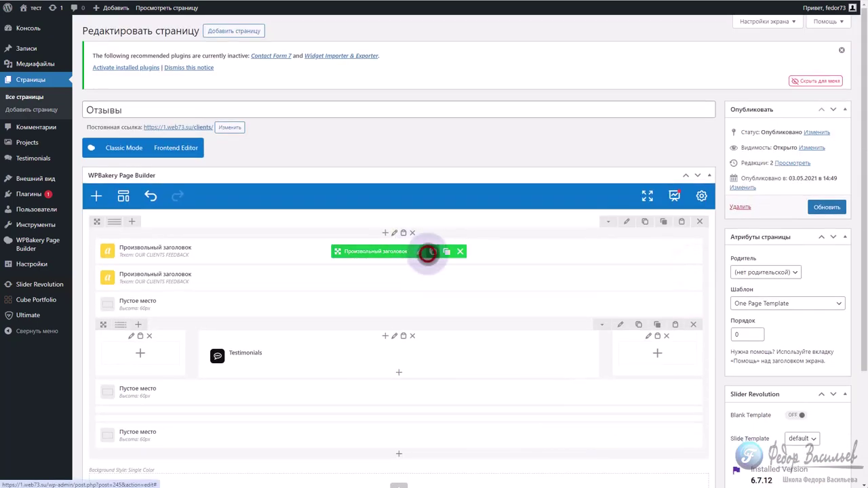
{"action": "left_click", "coordinate": [460, 278]}
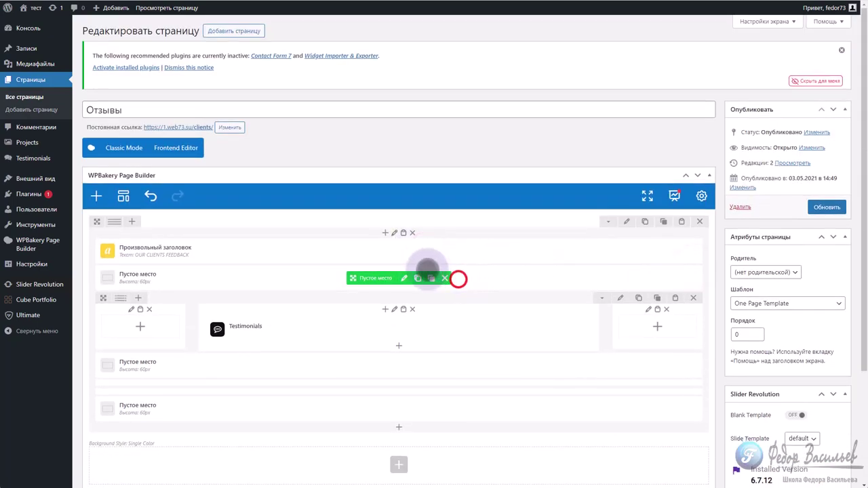
{"action": "left_click", "coordinate": [418, 251]}
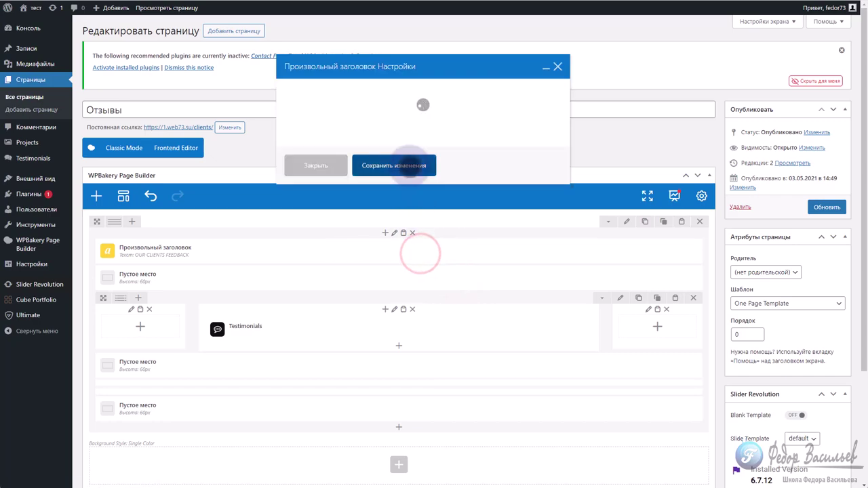
{"action": "double_click", "coordinate": [377, 181]}
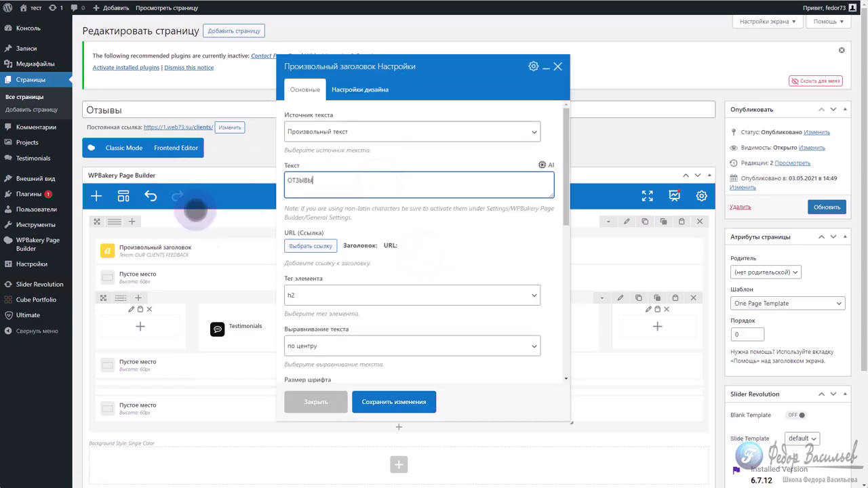
{"action": "left_click", "coordinate": [400, 395]}
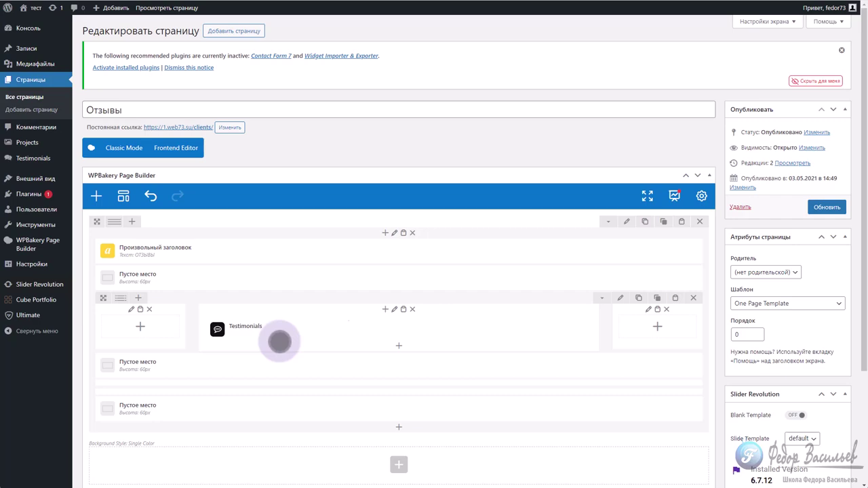
{"action": "scroll", "coordinate": [279, 342], "scroll_direction": "down", "scroll_amount": 3}
{"action": "scroll", "coordinate": [278, 341], "scroll_direction": "up", "scroll_amount": 2}
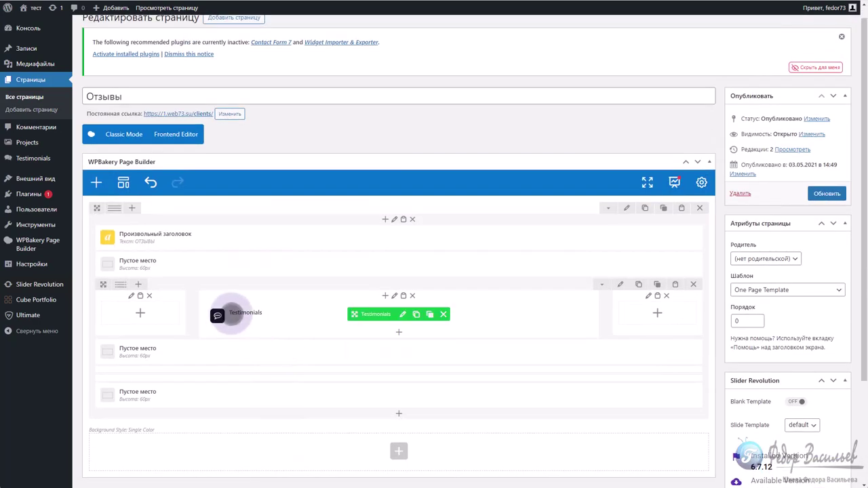
{"action": "left_click", "coordinate": [823, 193]}
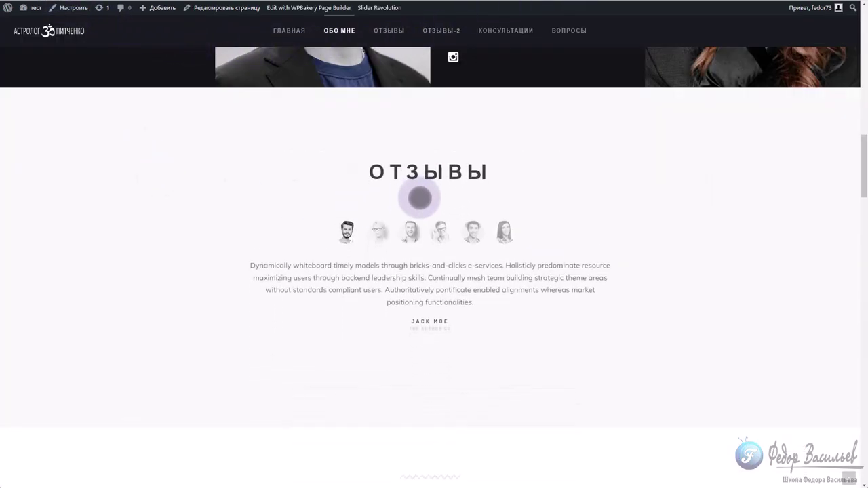
Check the ОТЗЫВЫ heading and click through all six carousel testimonials
{"action": "left_click_drag", "start_coordinate": [490, 156], "coordinate": [335, 152]}
{"action": "scroll", "coordinate": [247, 289], "scroll_direction": "down", "scroll_amount": 1}
{"action": "scroll", "coordinate": [569, 312], "scroll_direction": "down", "scroll_amount": 1}
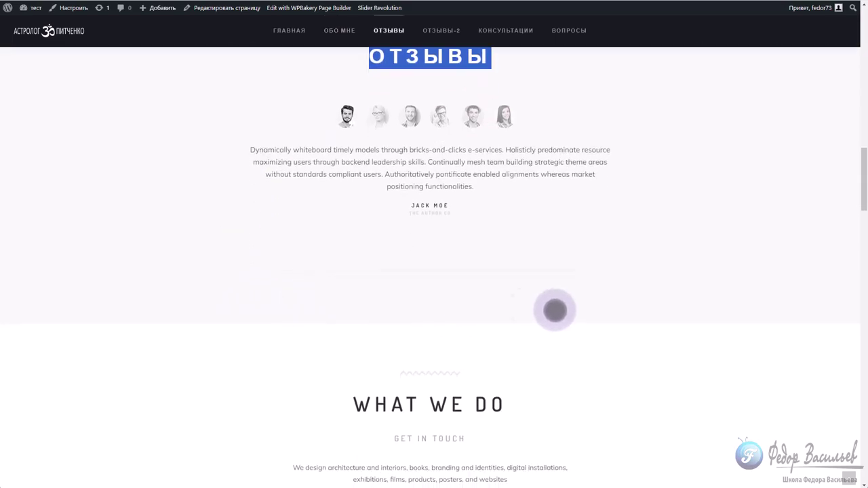
{"action": "scroll", "coordinate": [350, 280], "scroll_direction": "up", "scroll_amount": 1}
{"action": "left_click", "coordinate": [379, 161]}
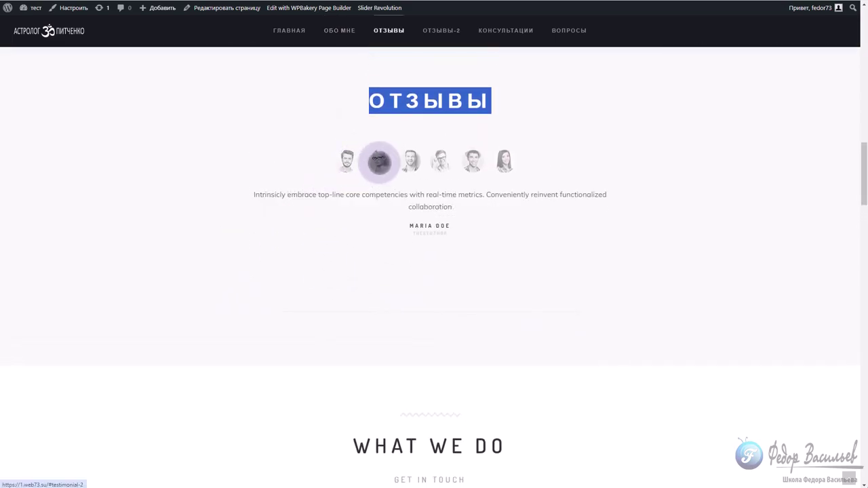
{"action": "left_click", "coordinate": [411, 161]}
{"action": "left_click", "coordinate": [442, 160]}
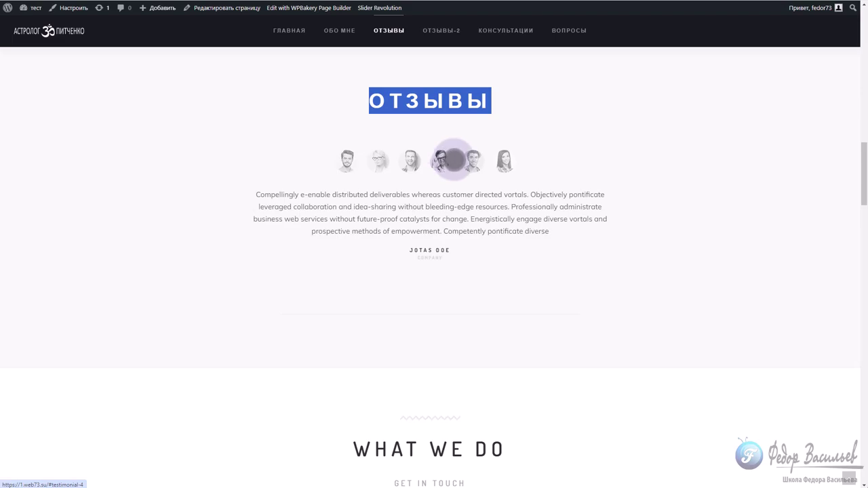
{"action": "left_click", "coordinate": [468, 160]}
{"action": "left_click", "coordinate": [506, 160]}
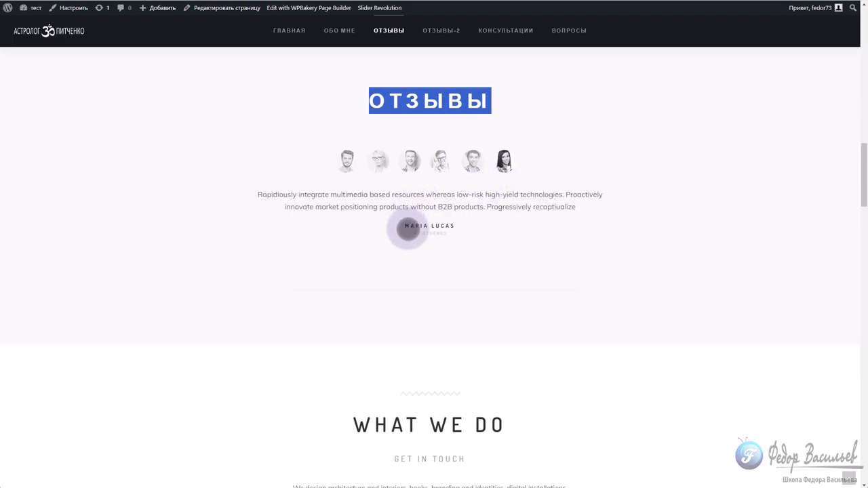
{"action": "left_click", "coordinate": [347, 161]}
Go back to the admin and view the Testimonials categories
{"action": "key", "text": "alt+Left"}
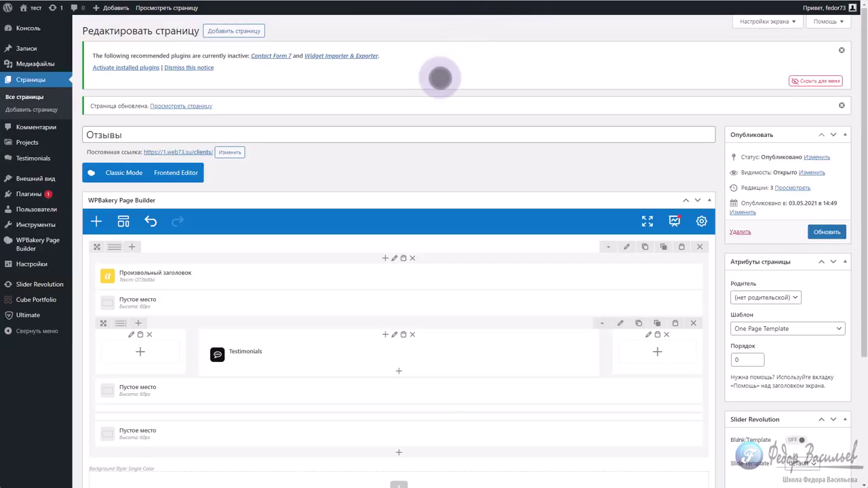
{"action": "mouse_move", "coordinate": [27, 165]}
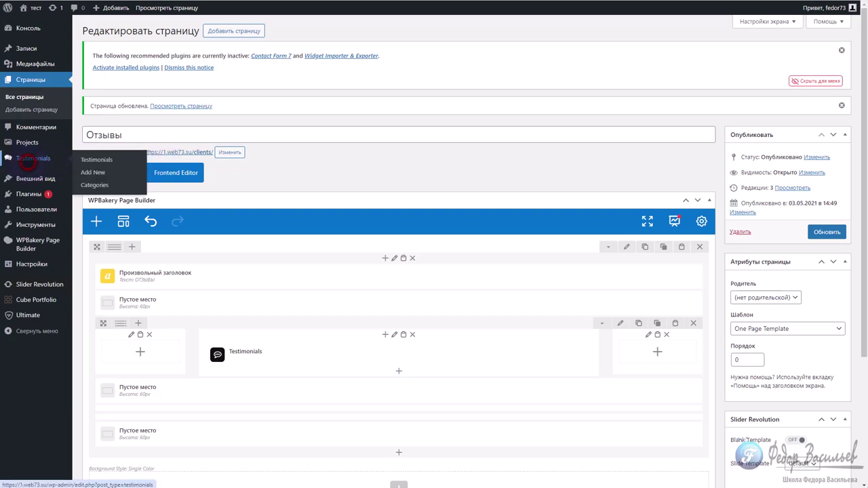
{"action": "left_click", "coordinate": [27, 159]}
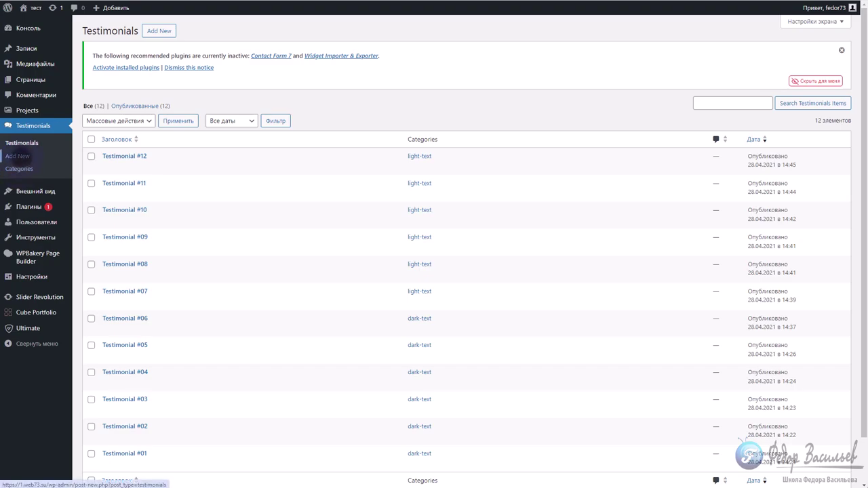
{"action": "left_click", "coordinate": [19, 169]}
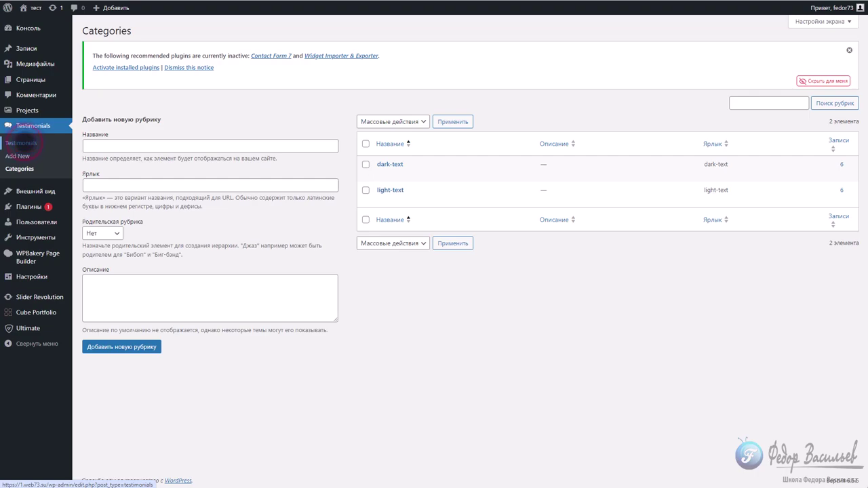
Return to the Testimonials list and open Testimonial #01 for editing
{"action": "left_click", "coordinate": [21, 142]}
{"action": "scroll", "coordinate": [209, 213], "scroll_direction": "down", "scroll_amount": 2}
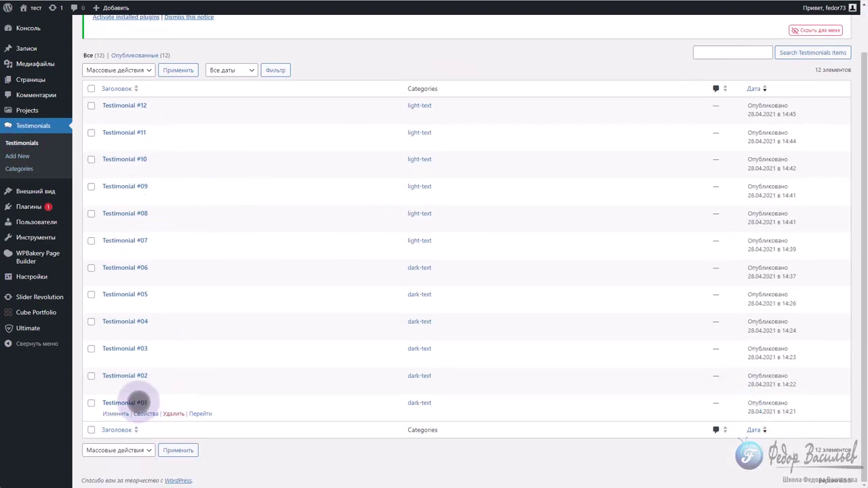
{"action": "scroll", "coordinate": [170, 208], "scroll_direction": "up", "scroll_amount": 1}
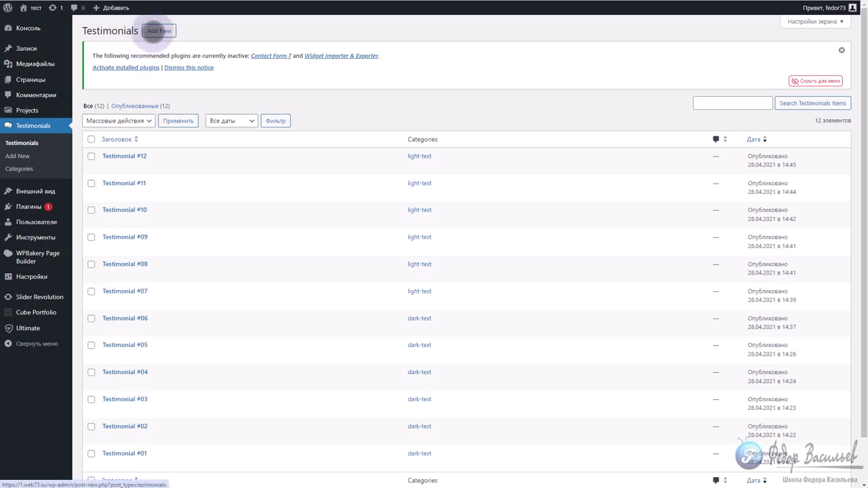
{"action": "scroll", "coordinate": [170, 251], "scroll_direction": "down", "scroll_amount": 1}
{"action": "left_click", "coordinate": [125, 402]}
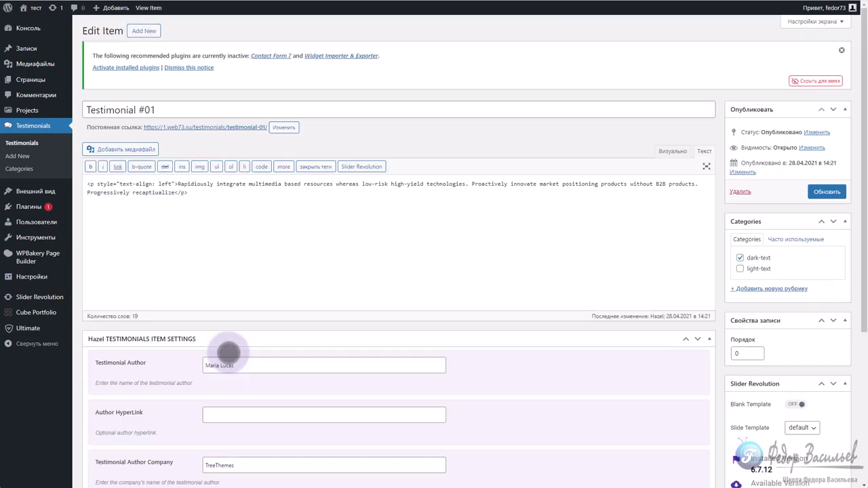
{"action": "key", "text": "alt+Tab"}
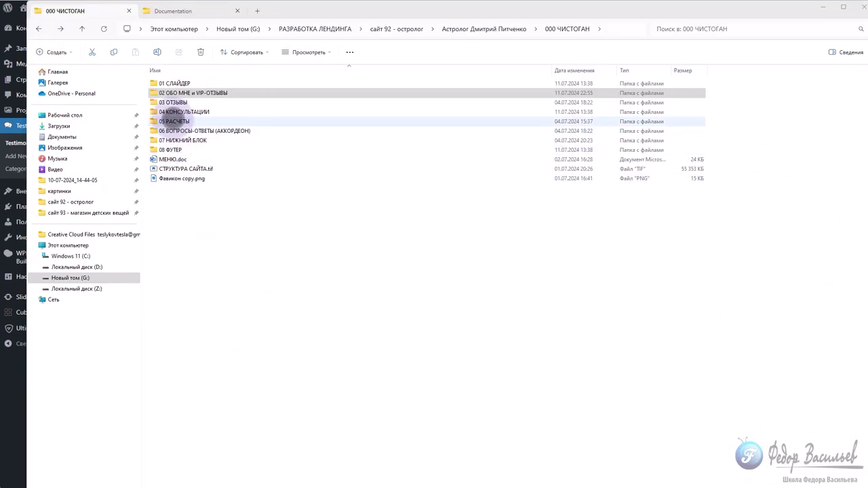
{"action": "double_click", "coordinate": [173, 102]}
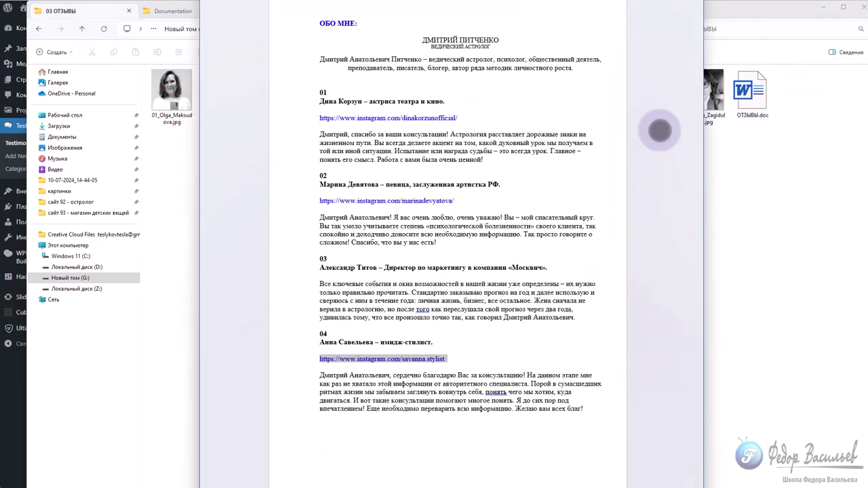
{"action": "double_click", "coordinate": [748, 94]}
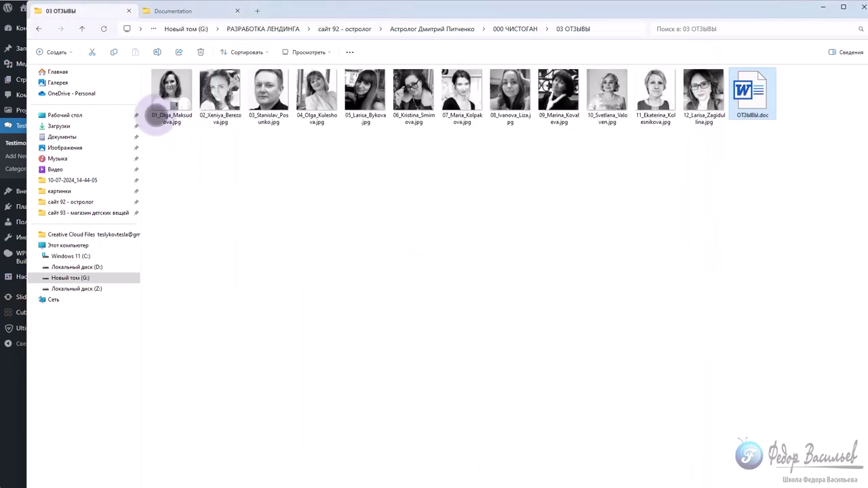
{"action": "left_click", "coordinate": [155, 116]}
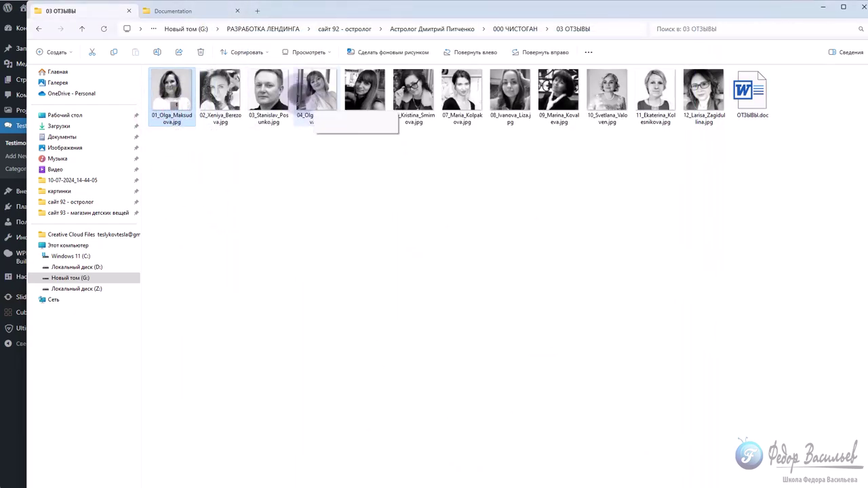
{"action": "left_click", "coordinate": [819, 8]}
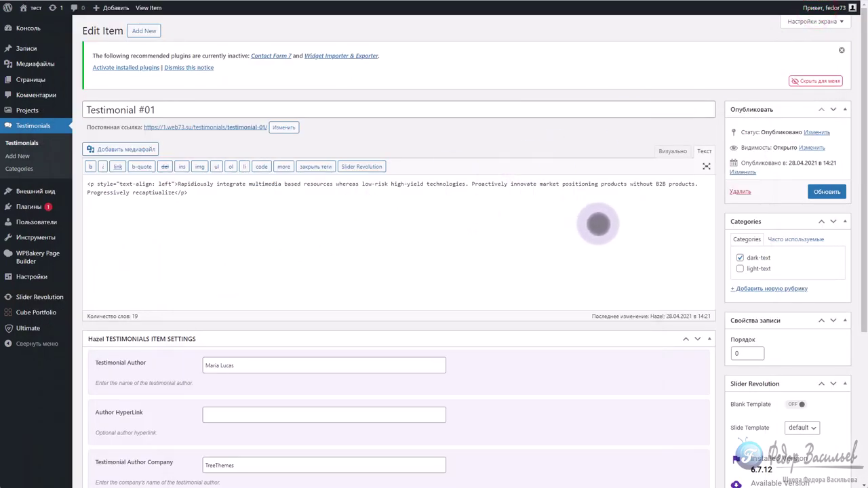
Remove Testimonial #01's existing featured image and open the featured image picker
{"action": "scroll", "coordinate": [598, 223], "scroll_direction": "down", "scroll_amount": 3}
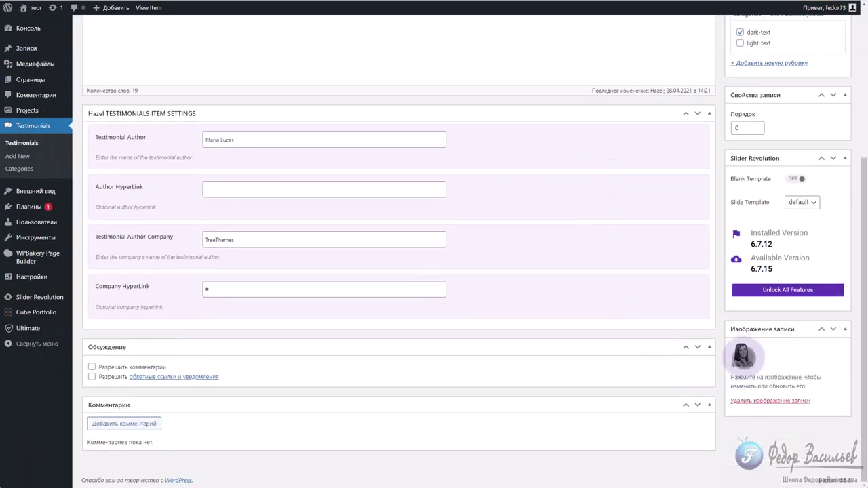
{"action": "left_click", "coordinate": [740, 400]}
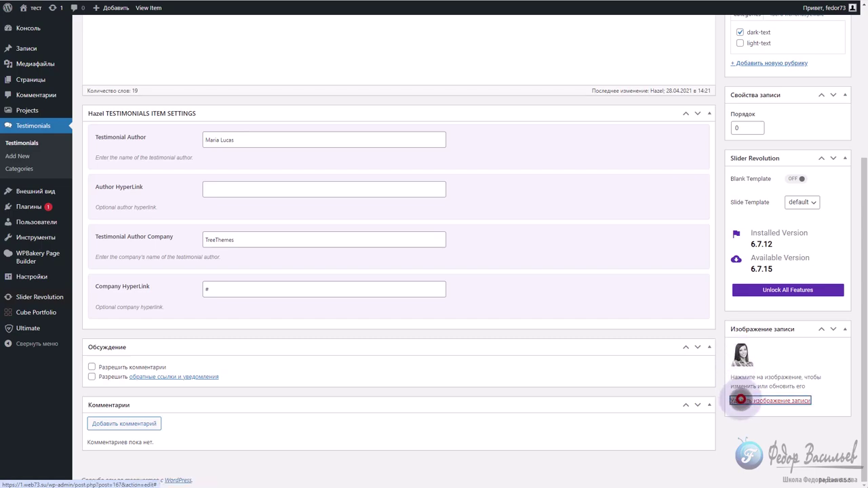
{"action": "left_click", "coordinate": [756, 349]}
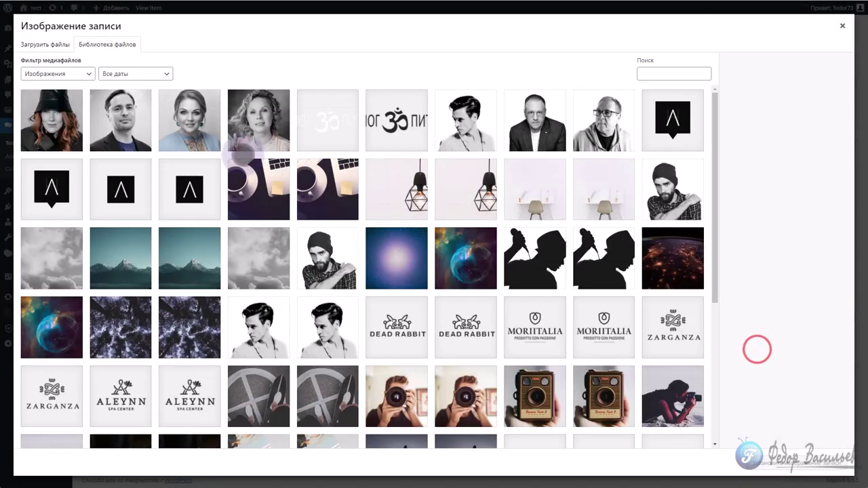
Upload the twelve reviewer photos and set the first reviewer's photo as featured image
{"action": "left_click", "coordinate": [60, 41]}
{"action": "mouse_move", "coordinate": [372, 485]}
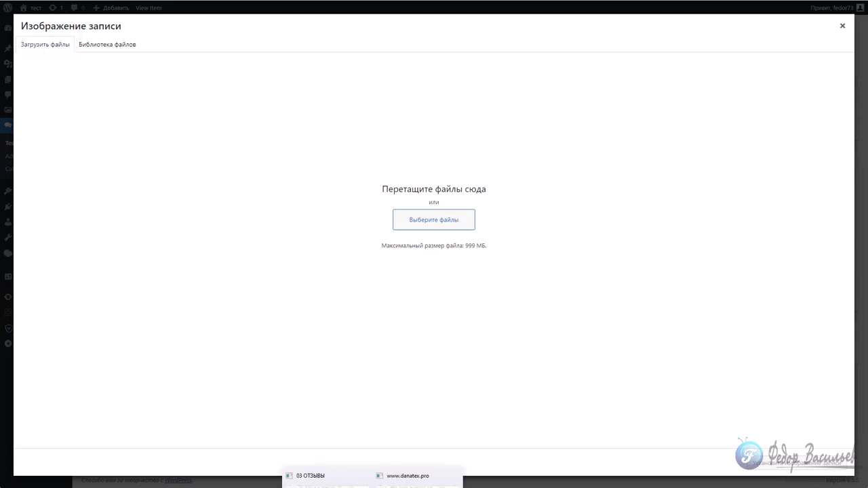
{"action": "left_click", "coordinate": [315, 476]}
{"action": "left_click_drag", "start_coordinate": [732, 362], "coordinate": [175, 282]}
{"action": "left_click_drag", "start_coordinate": [198, 310], "coordinate": [387, 187]}
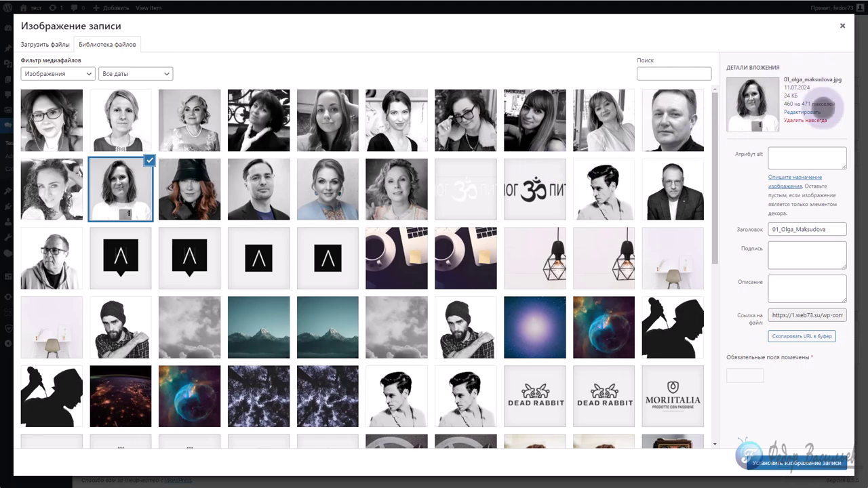
{"action": "left_click", "coordinate": [759, 463]}
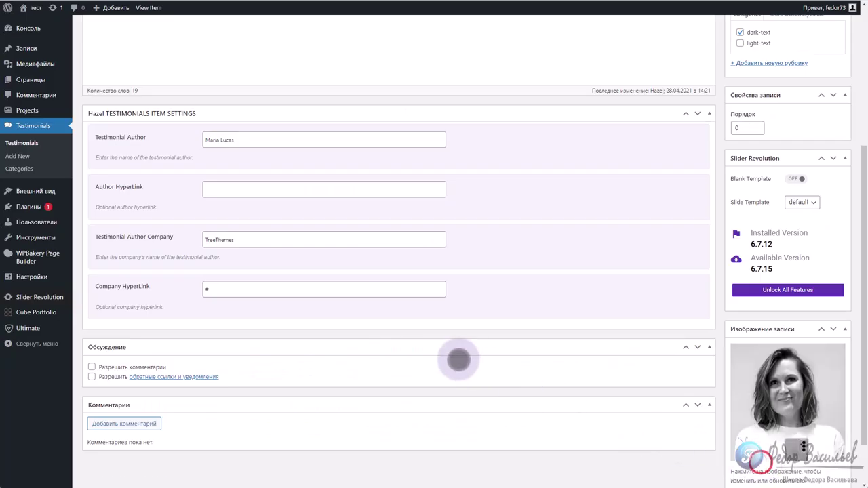
Copy the first reviewer's name from the Word document into the testimonial title
{"action": "scroll", "coordinate": [581, 338], "scroll_direction": "up", "scroll_amount": 5}
{"action": "scroll", "coordinate": [581, 337], "scroll_direction": "up", "scroll_amount": 1}
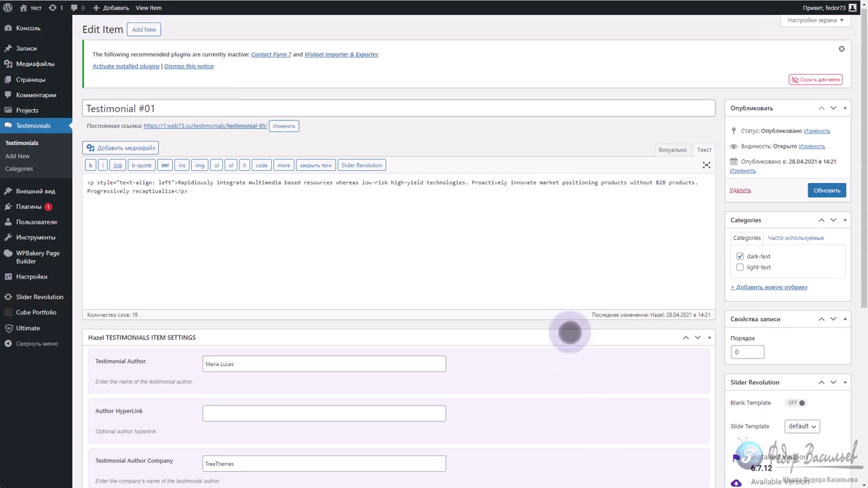
{"action": "key", "text": "alt+Tab"}
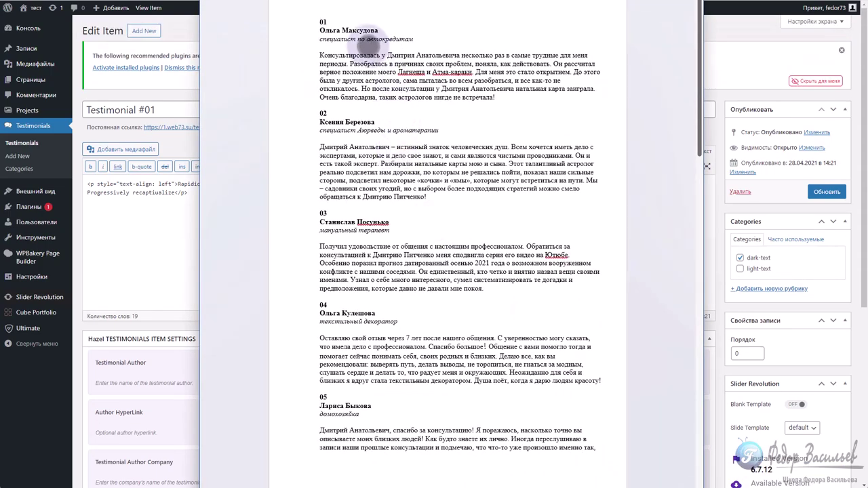
{"action": "left_click_drag", "start_coordinate": [380, 30], "coordinate": [319, 30]}
{"action": "right_click", "coordinate": [330, 31]}
{"action": "left_click", "coordinate": [371, 63]}
{"action": "left_click", "coordinate": [140, 109]}
{"action": "triple_click", "coordinate": [170, 111]}
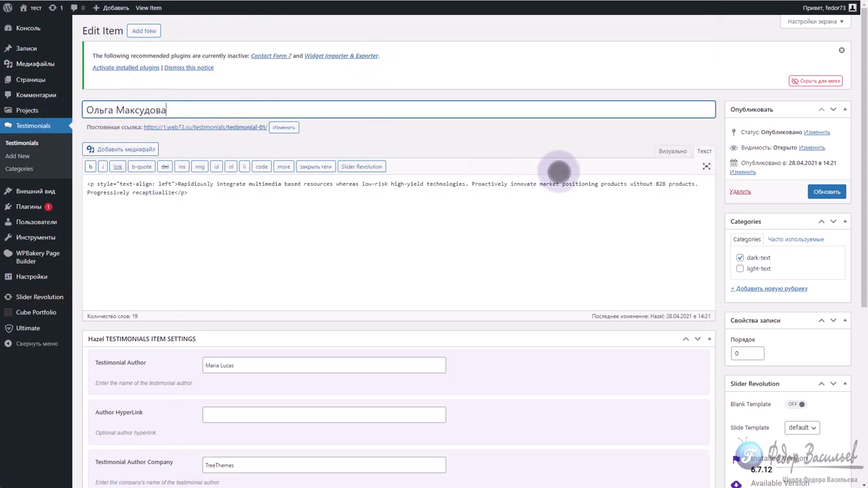
{"action": "left_click", "coordinate": [668, 149]}
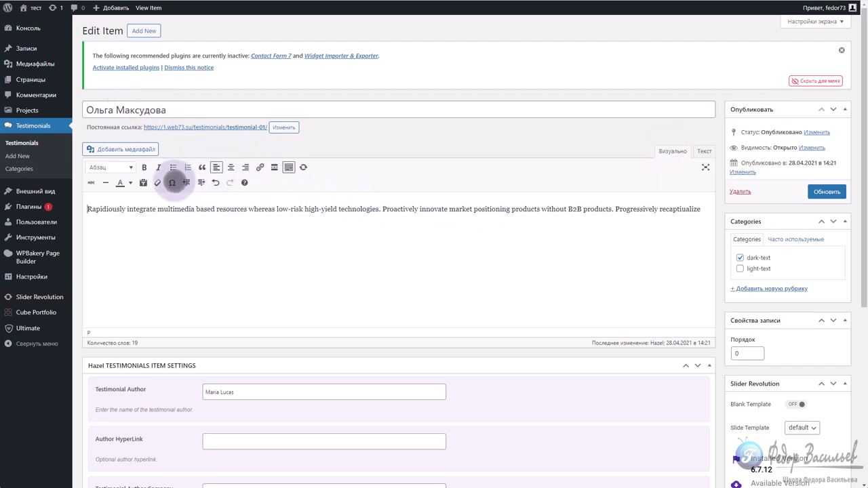
Replace the existing Testimonial Author with the reviewer's name
{"action": "scroll", "coordinate": [381, 189], "scroll_direction": "down", "scroll_amount": 3}
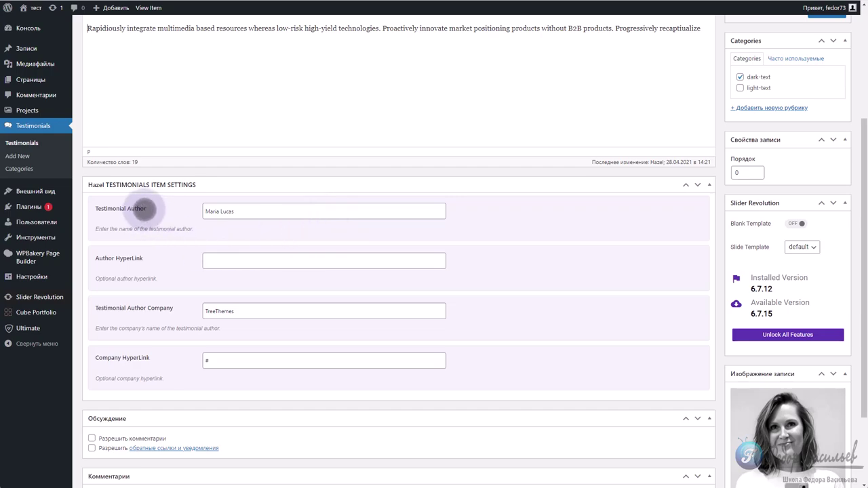
{"action": "key", "text": "alt+Tab"}
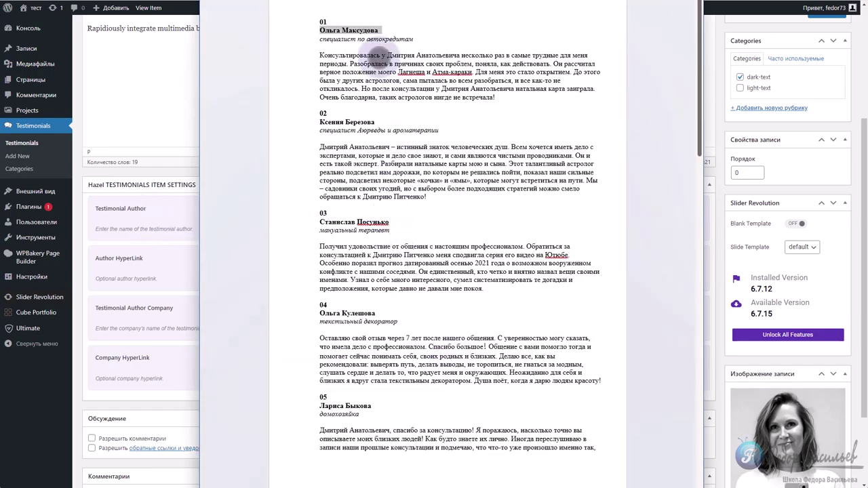
{"action": "left_click", "coordinate": [94, 231]}
{"action": "double_click", "coordinate": [256, 212]}
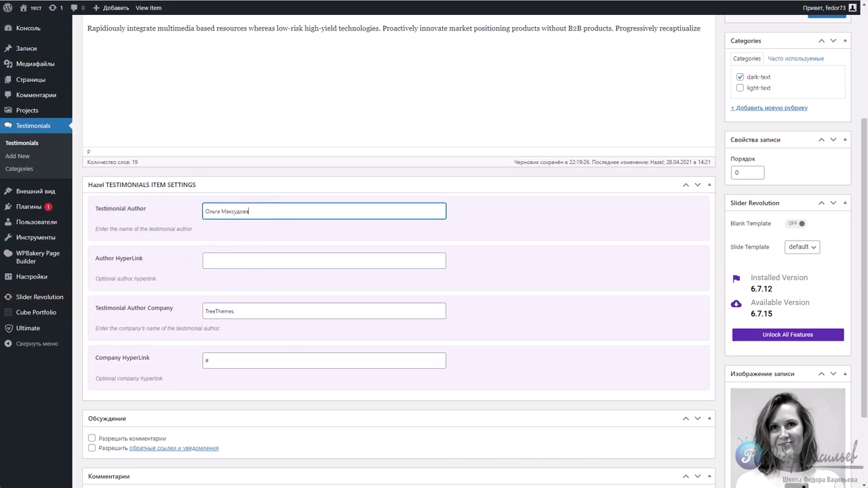
Set Testimonial Author Company to 'специалист по автокредитам', replacing TreeThemes
{"action": "key", "text": "alt+Tab"}
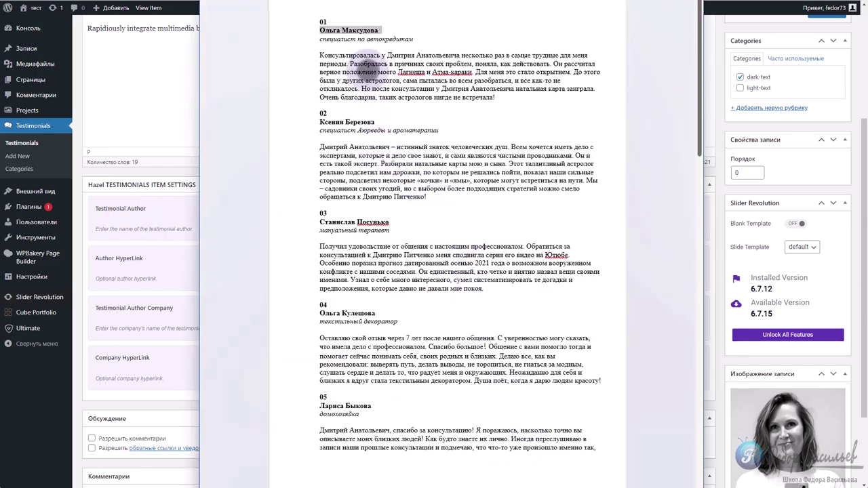
{"action": "left_click_drag", "start_coordinate": [318, 35], "coordinate": [415, 36]}
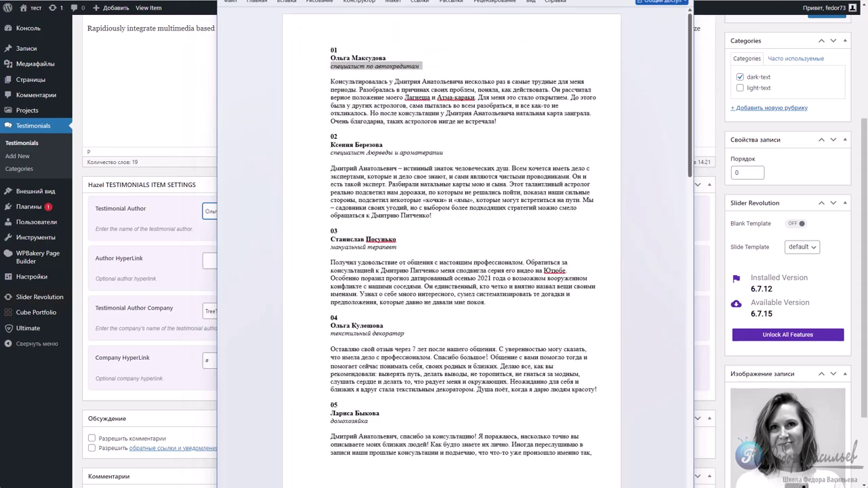
{"action": "key", "text": "alt+Tab"}
{"action": "double_click", "coordinate": [237, 311]}
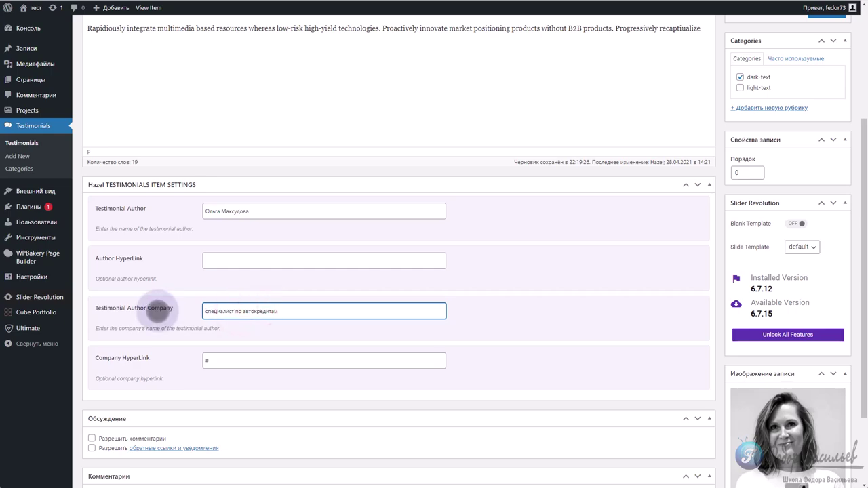
{"action": "scroll", "coordinate": [170, 309], "scroll_direction": "up", "scroll_amount": 3}
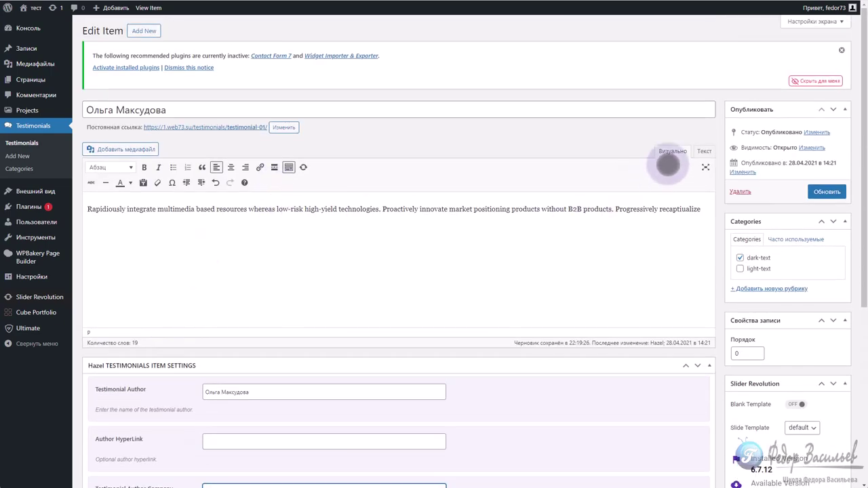
Inspect the placeholder English testimonial text in the Text and Visual editor views
{"action": "left_click", "coordinate": [704, 151]}
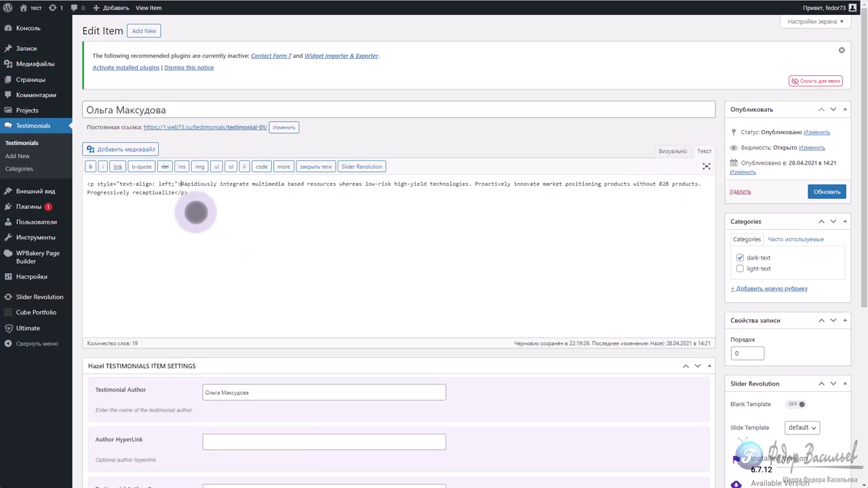
{"action": "left_click", "coordinate": [195, 196]}
{"action": "left_click", "coordinate": [126, 201]}
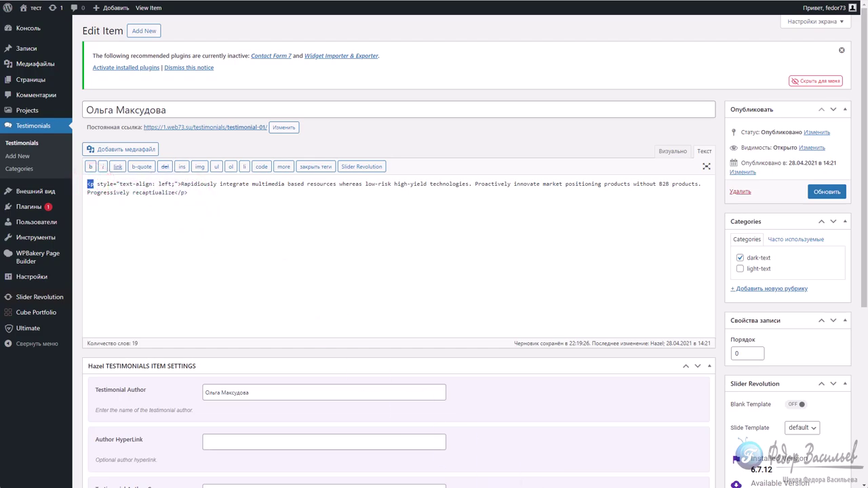
{"action": "left_click", "coordinate": [667, 147]}
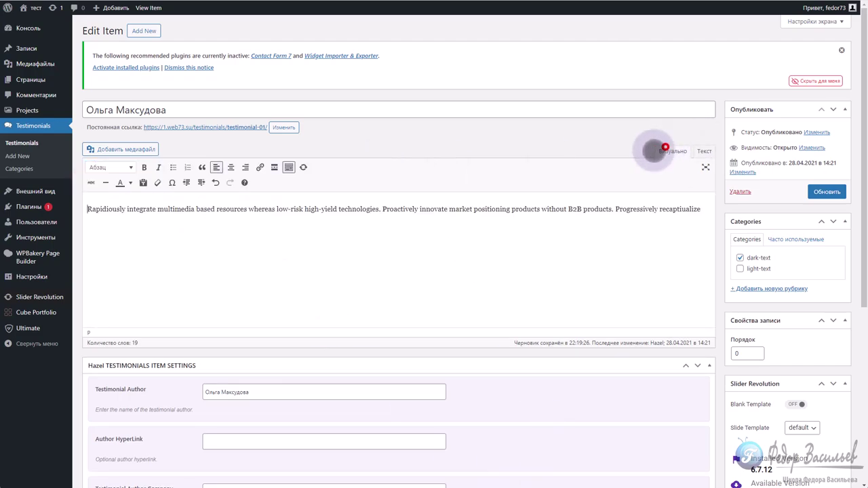
{"action": "left_click_drag", "start_coordinate": [659, 206], "coordinate": [490, 207]}
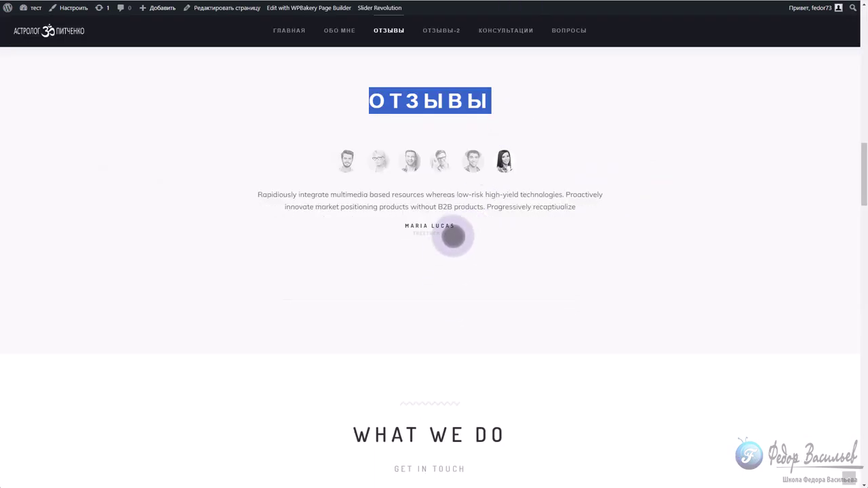
{"action": "left_click_drag", "start_coordinate": [460, 225], "coordinate": [425, 226]}
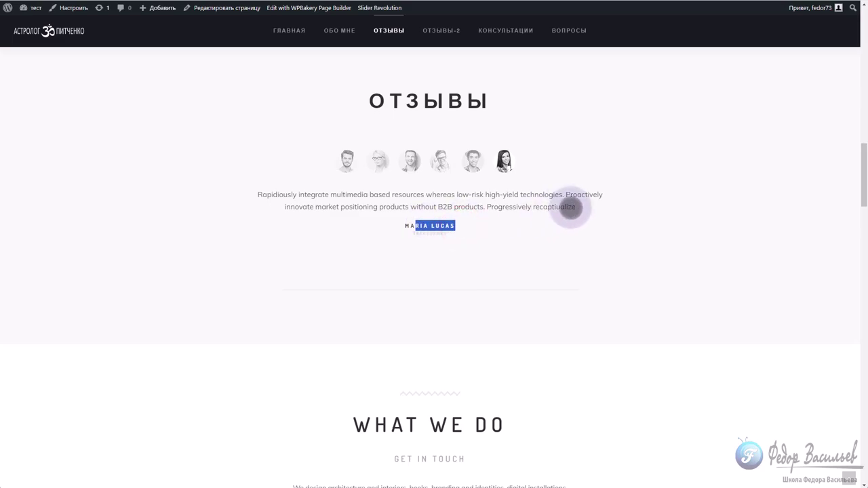
{"action": "double_click", "coordinate": [574, 206]}
{"action": "left_click", "coordinate": [475, 164]}
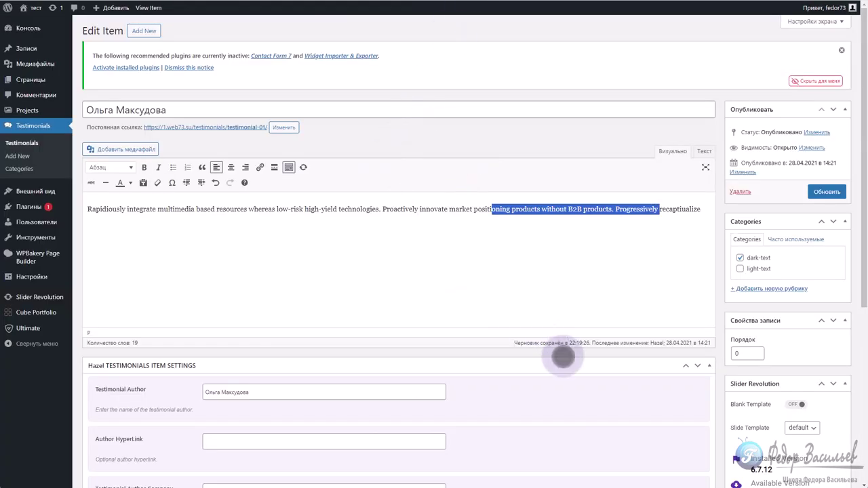
Copy the first client's Russian review from the Word document
{"action": "key", "text": "alt+Tab"}
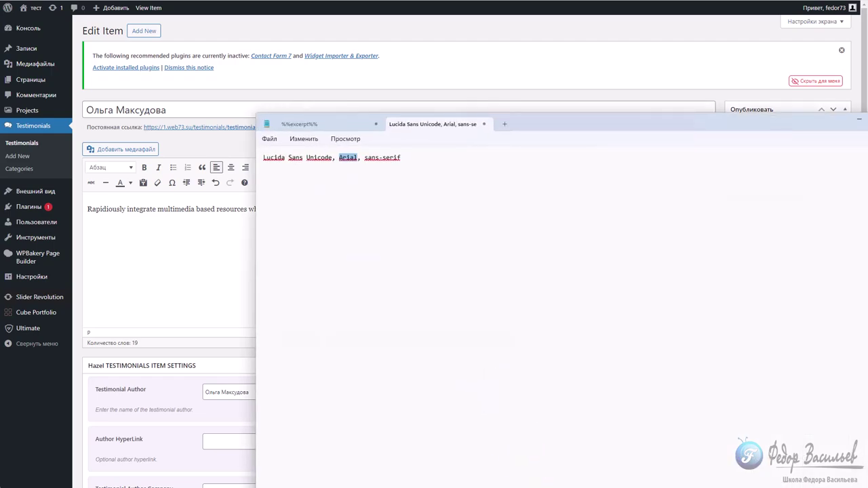
{"action": "key", "text": "alt+Tab"}
{"action": "right_click", "coordinate": [327, 59]}
{"action": "left_click", "coordinate": [350, 88]}
Replace the placeholder <p> paragraph with the Russian review and click Обновить
{"action": "key", "text": "alt+Tab"}
{"action": "left_click", "coordinate": [702, 150]}
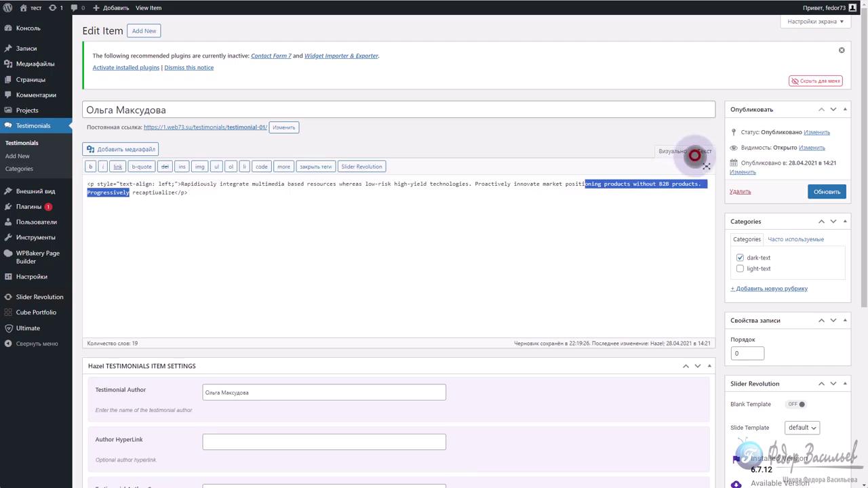
{"action": "left_click", "coordinate": [600, 192]}
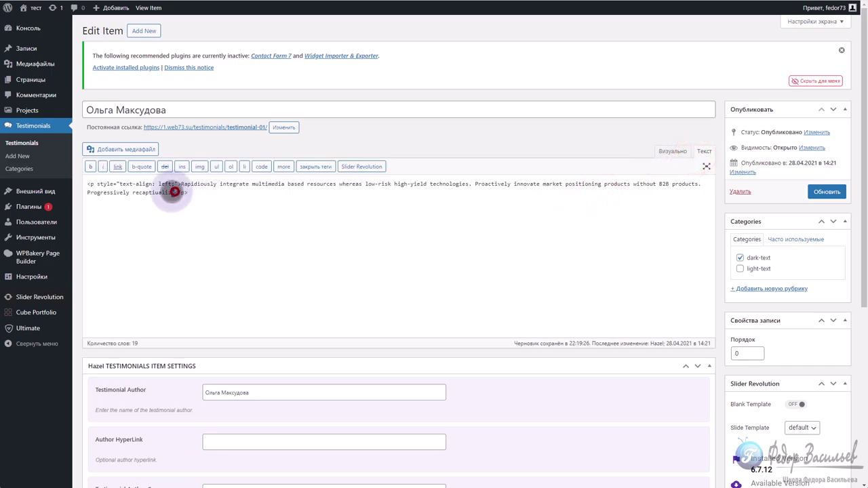
{"action": "left_click_drag", "start_coordinate": [175, 193], "coordinate": [203, 185]}
{"action": "key", "text": "BackSpace"}
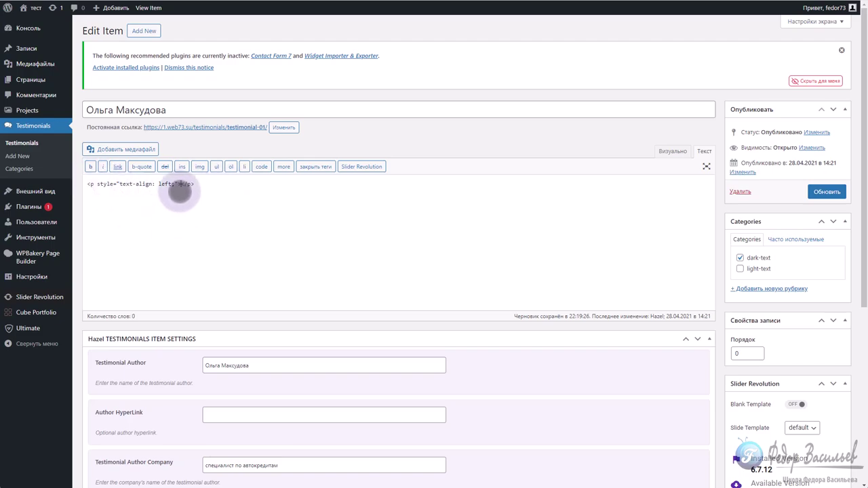
{"action": "type", "text": "Консультировалась у Дмитрия Анатольевича несколько раз в самые трудные для меня периоды. Разобралась в причинах своих проблем, поняла, как действовать. Он рассчитал верное положение моего Лагнеца и Атма-караки. Для меня это стало открытием. До этого была у других астрологов, сама пыталась во всем разобраться, и все как-то не откликалось. Но после консультации у Дмитрия Анатольевича натальная карта заиграла. Очень благодарна, таких астрологов нигде не встречала!"}
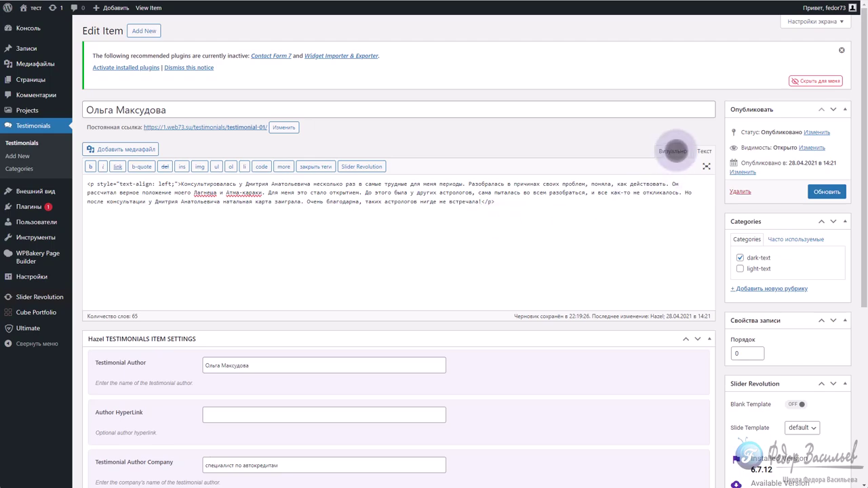
{"action": "left_click", "coordinate": [673, 151]}
{"action": "left_click", "coordinate": [827, 192]}
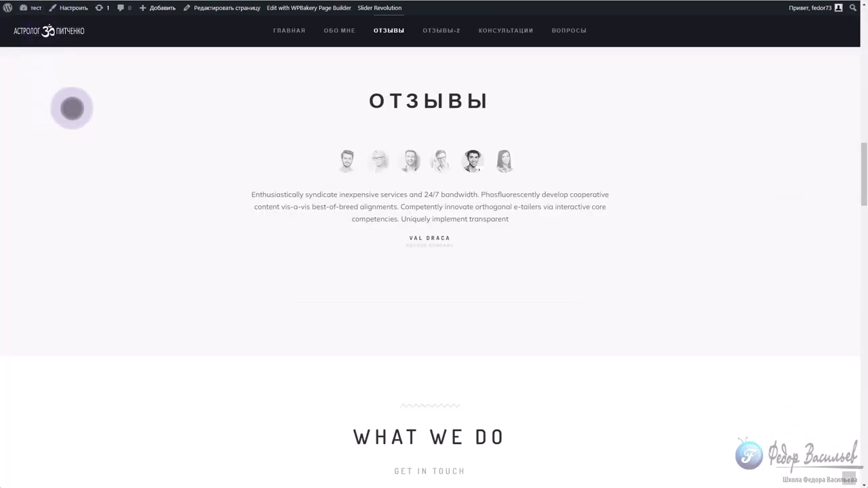
Reload Отзывы, check the Russian review under the sixth slider avatar, then return to Edit Item
{"action": "key", "text": "F5"}
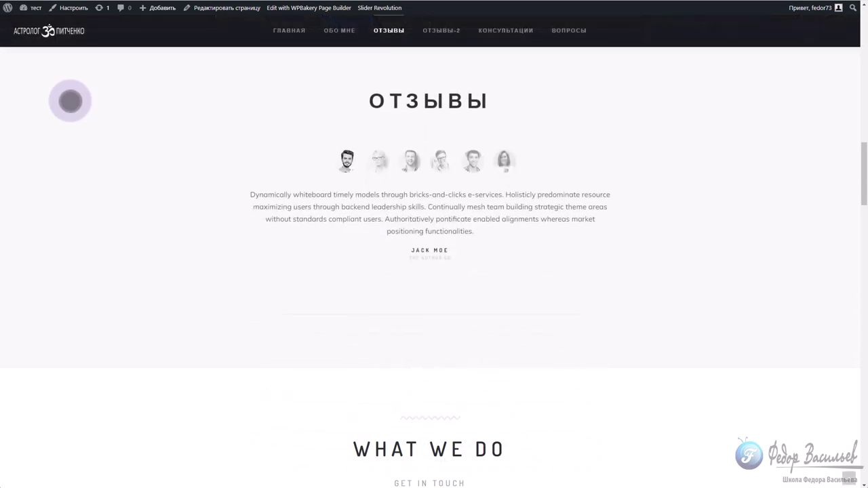
{"action": "left_click", "coordinate": [503, 162]}
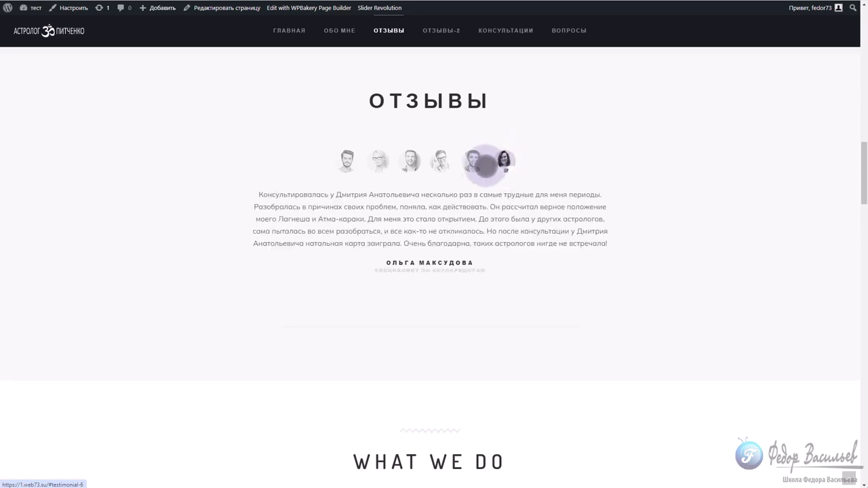
{"action": "left_click_drag", "start_coordinate": [486, 164], "coordinate": [532, 169]}
{"action": "left_click", "coordinate": [534, 166]}
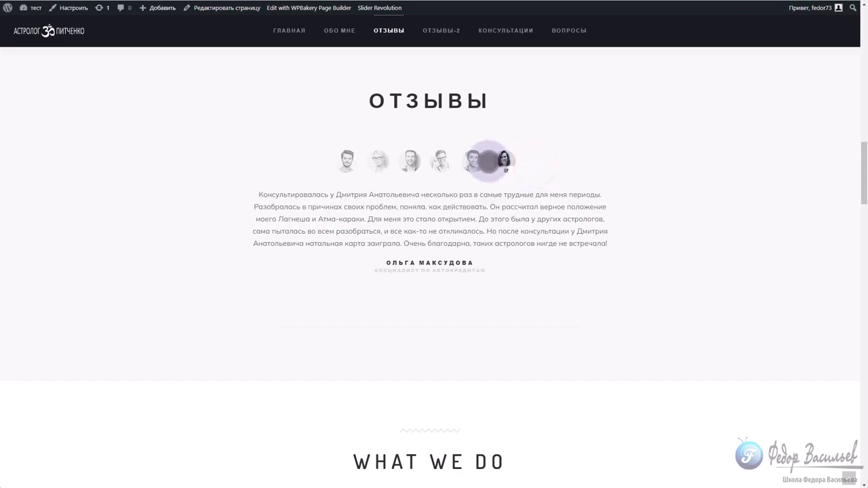
{"action": "left_click", "coordinate": [473, 161]}
{"action": "left_click", "coordinate": [441, 161]}
{"action": "left_click", "coordinate": [502, 160]}
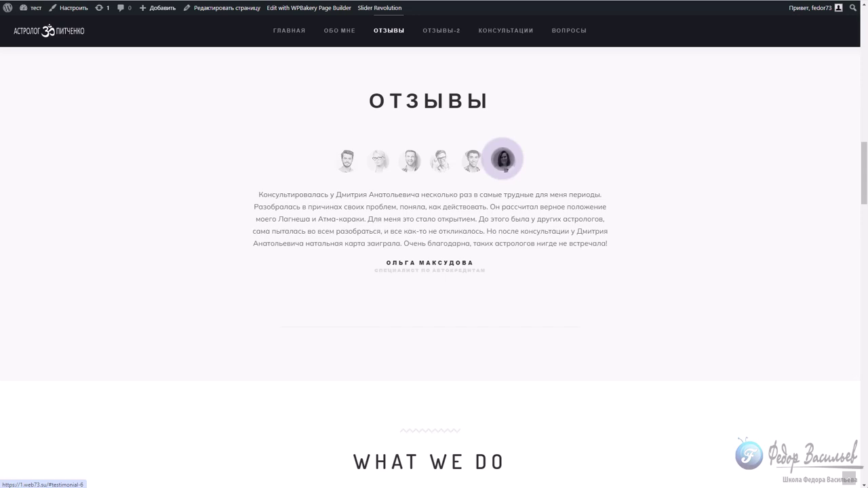
{"action": "left_click", "coordinate": [473, 160]}
{"action": "left_click", "coordinate": [440, 161]}
{"action": "left_click", "coordinate": [502, 160]}
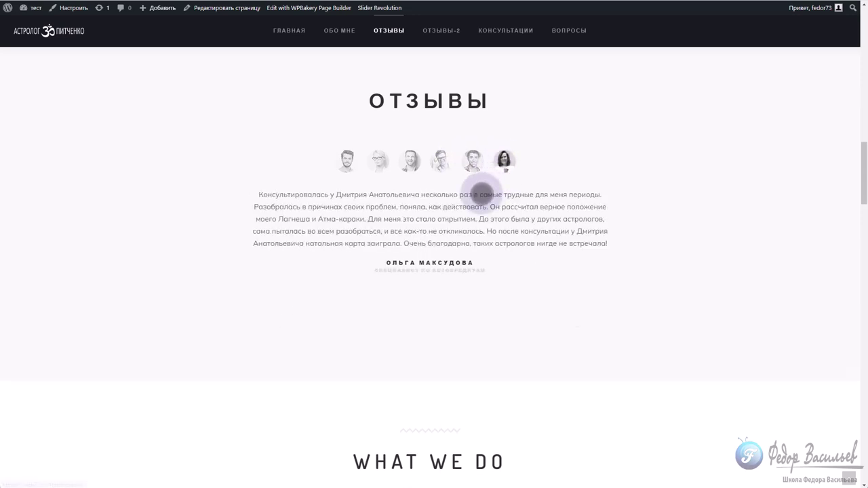
{"action": "left_click", "coordinate": [470, 181]}
{"action": "key", "text": "ctrl+Tab"}
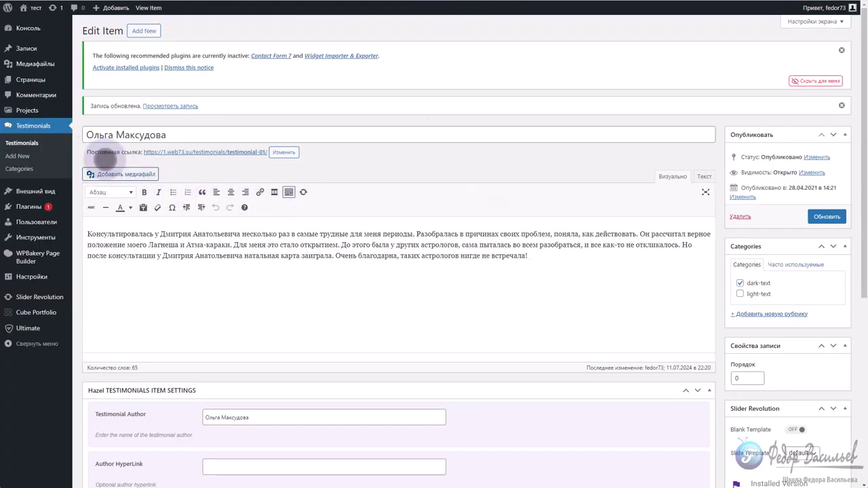
Browse the Testimonials list, then bring up the Отзывы page in the WPBakery backend editor
{"action": "left_click", "coordinate": [33, 126]}
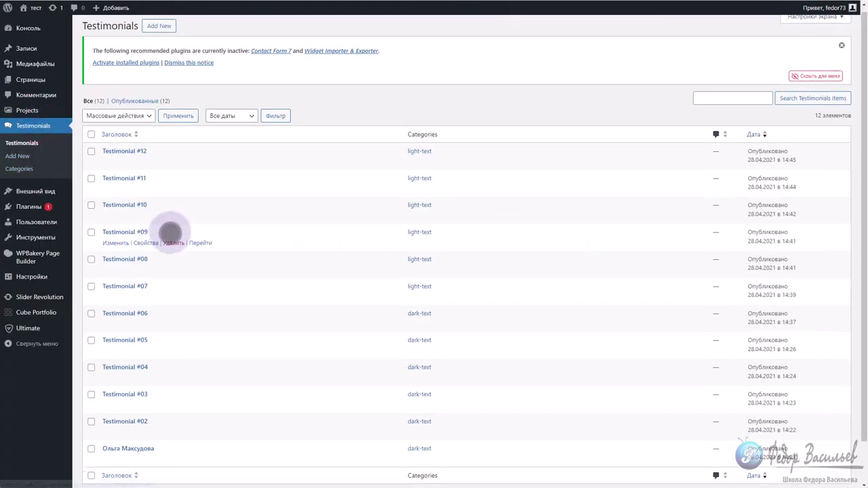
{"action": "scroll", "coordinate": [156, 278], "scroll_direction": "down", "scroll_amount": 1}
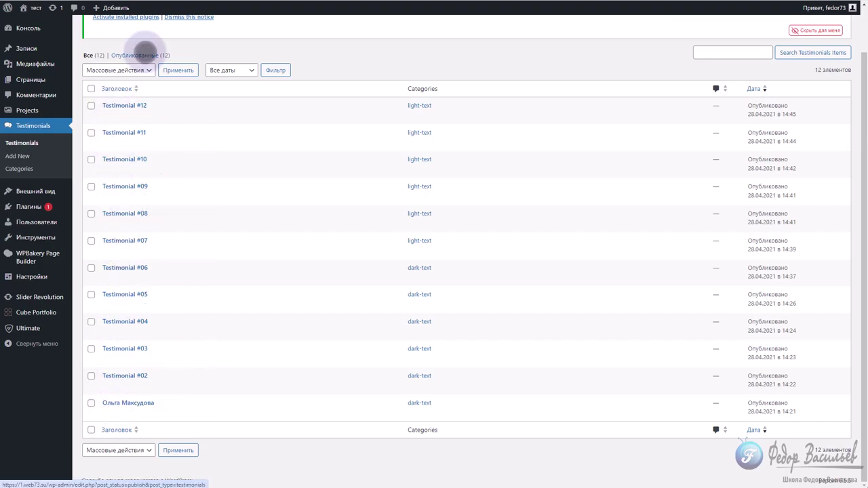
{"action": "scroll", "coordinate": [162, 404], "scroll_direction": "up", "scroll_amount": 1}
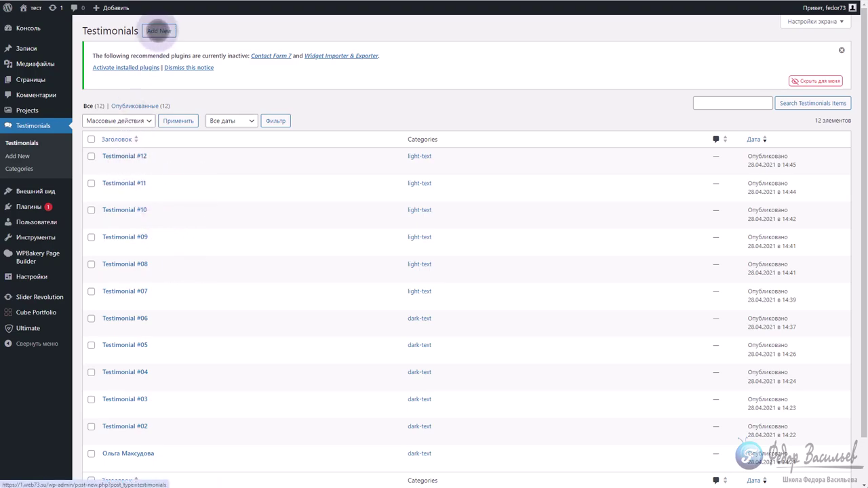
{"action": "scroll", "coordinate": [162, 68], "scroll_direction": "down", "scroll_amount": 1}
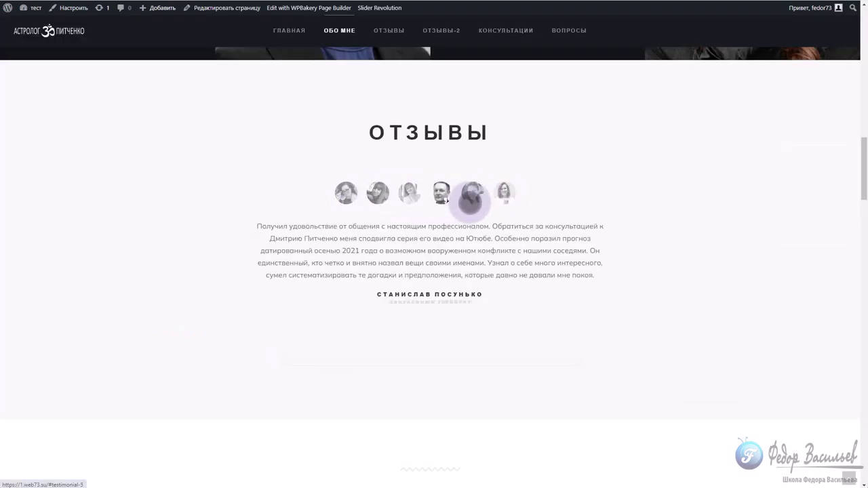
{"action": "scroll", "coordinate": [207, 165], "scroll_direction": "down", "scroll_amount": 2}
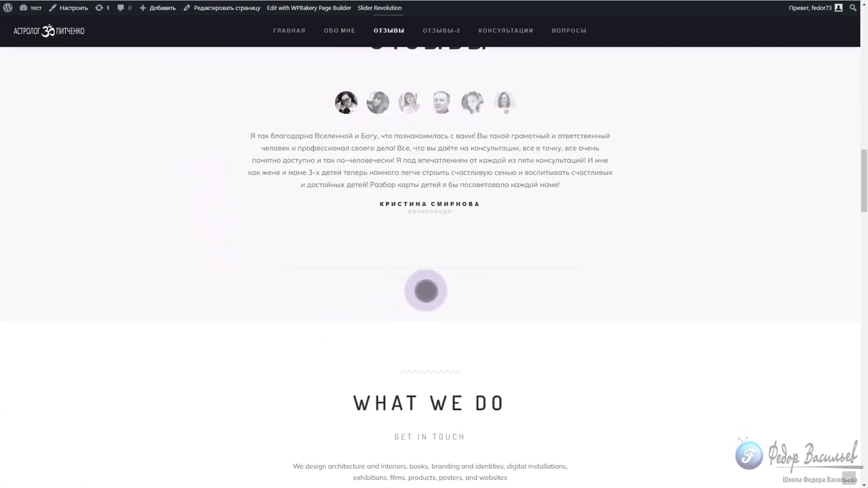
{"action": "scroll", "coordinate": [504, 320], "scroll_direction": "up", "scroll_amount": 2}
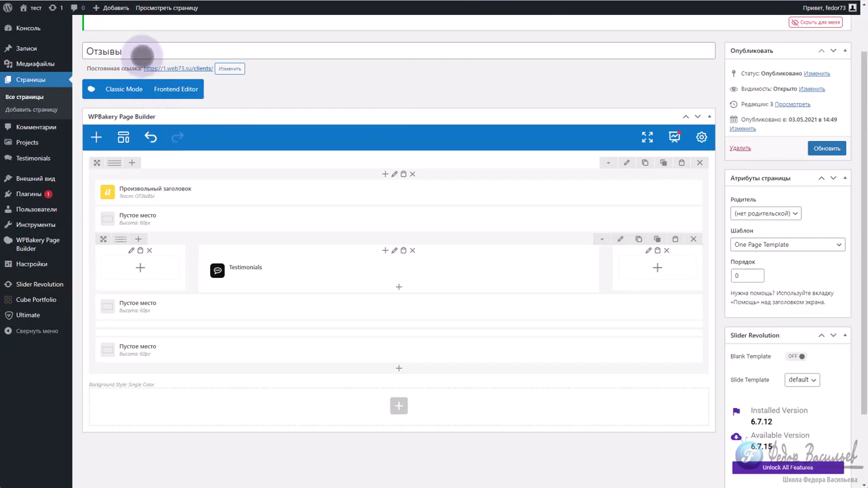
{"action": "left_click_drag", "start_coordinate": [141, 52], "coordinate": [93, 51]}
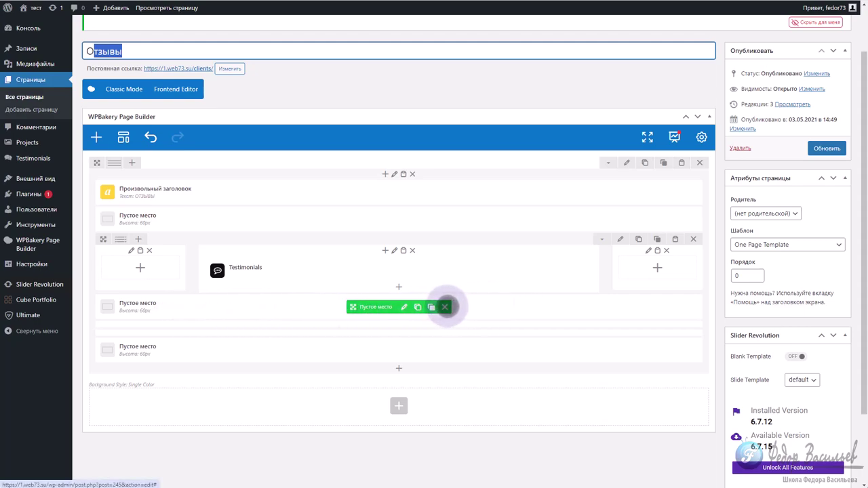
Delete the Пустое место spacer and Разделитель divider under Testimonials, then reload and check the slider
{"action": "left_click", "coordinate": [445, 307]}
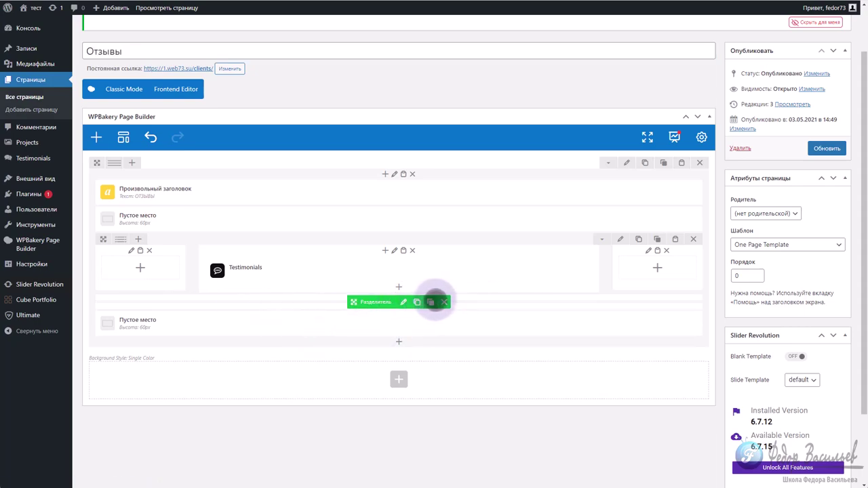
{"action": "left_click", "coordinate": [444, 301]}
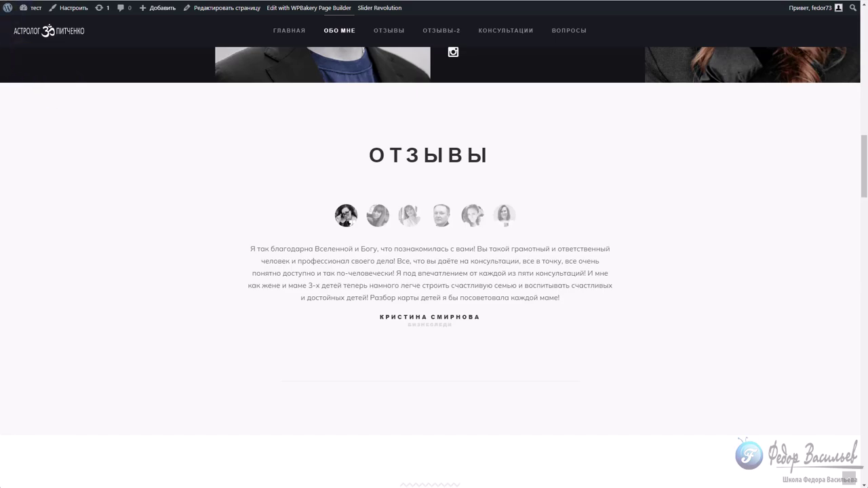
{"action": "key", "text": "F5"}
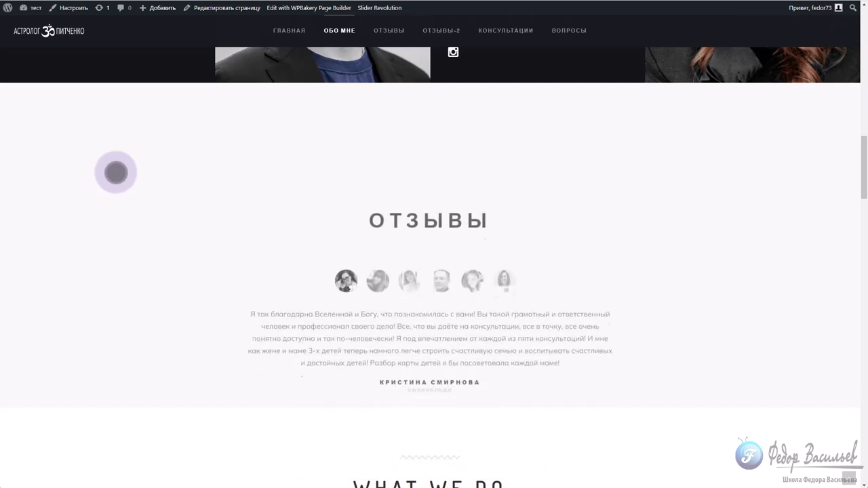
{"action": "scroll", "coordinate": [421, 194], "scroll_direction": "up", "scroll_amount": 2}
{"action": "scroll", "coordinate": [505, 309], "scroll_direction": "down", "scroll_amount": 3}
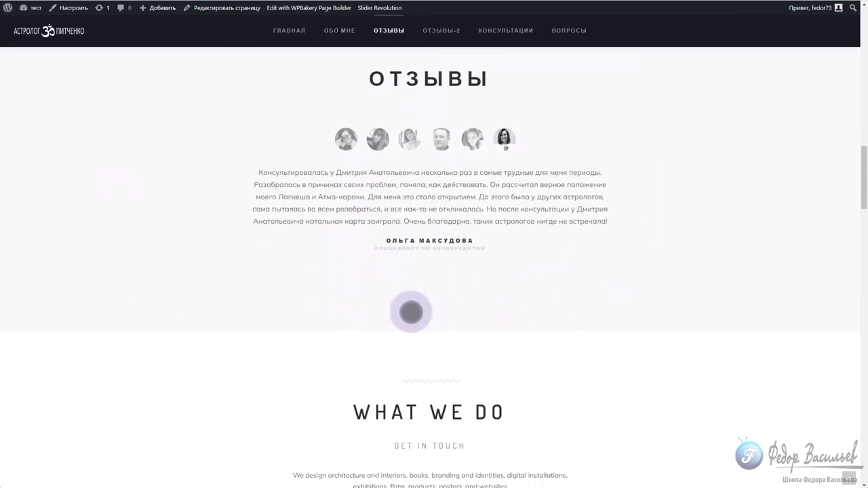
{"action": "scroll", "coordinate": [682, 261], "scroll_direction": "up", "scroll_amount": 2}
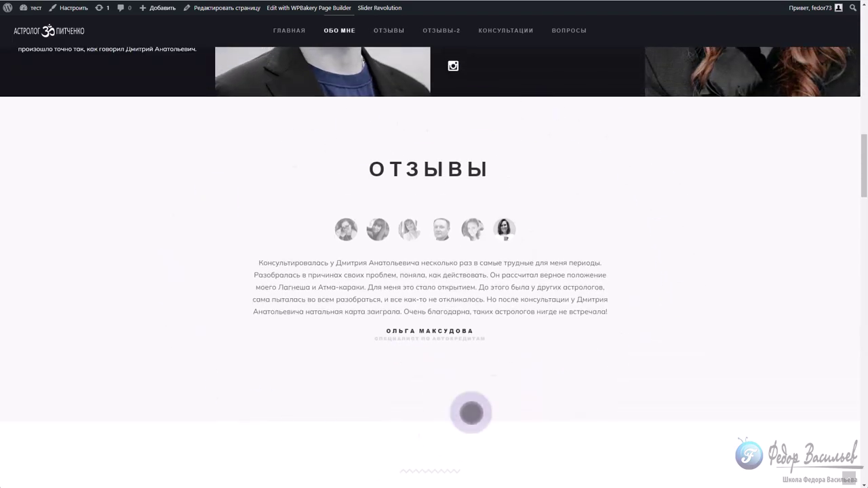
{"action": "left_click", "coordinate": [502, 229]}
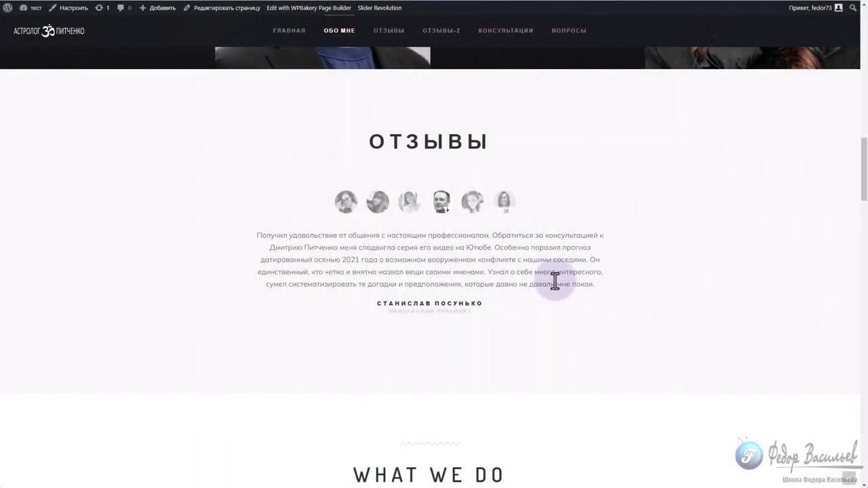
Explore the demo portfolio and expand the Clean Device Display project details
{"action": "scroll", "coordinate": [528, 276], "scroll_direction": "down", "scroll_amount": 3}
{"action": "scroll", "coordinate": [581, 262], "scroll_direction": "down", "scroll_amount": 10}
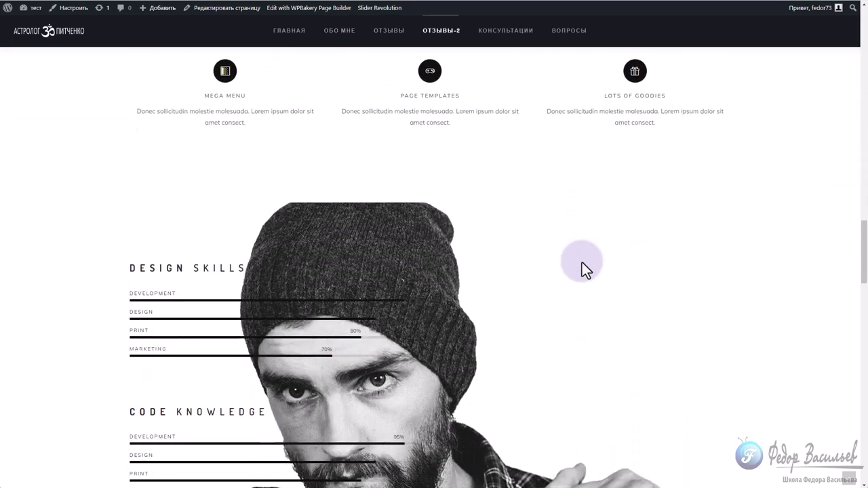
{"action": "scroll", "coordinate": [581, 262], "scroll_direction": "down", "scroll_amount": 5}
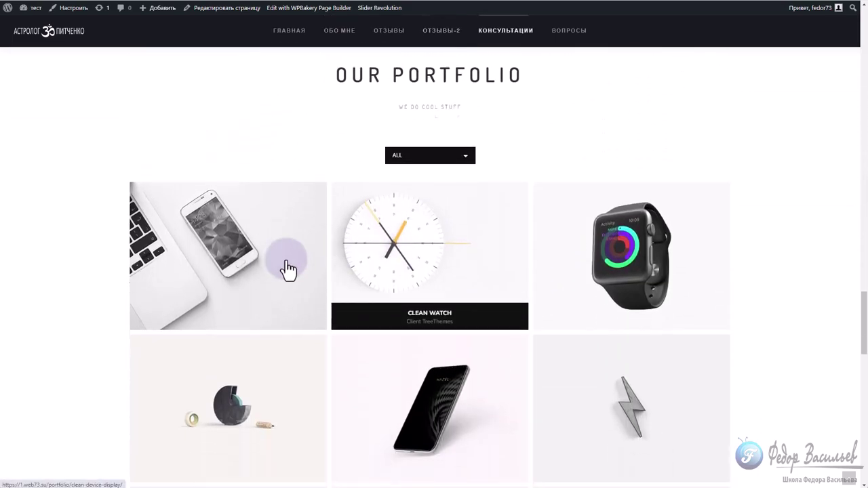
{"action": "scroll", "coordinate": [359, 299], "scroll_direction": "up", "scroll_amount": 4}
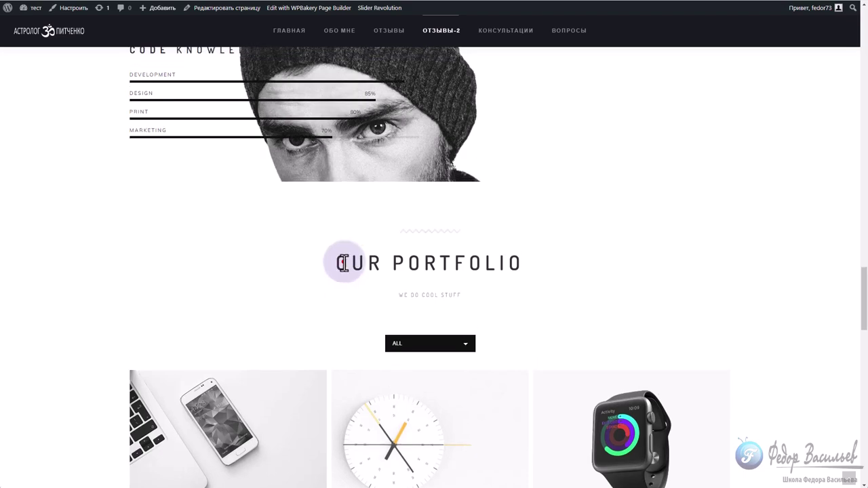
{"action": "left_click_drag", "start_coordinate": [337, 262], "coordinate": [485, 265]}
{"action": "left_click", "coordinate": [450, 344]}
{"action": "left_click", "coordinate": [453, 358]}
{"action": "left_click", "coordinate": [304, 294]}
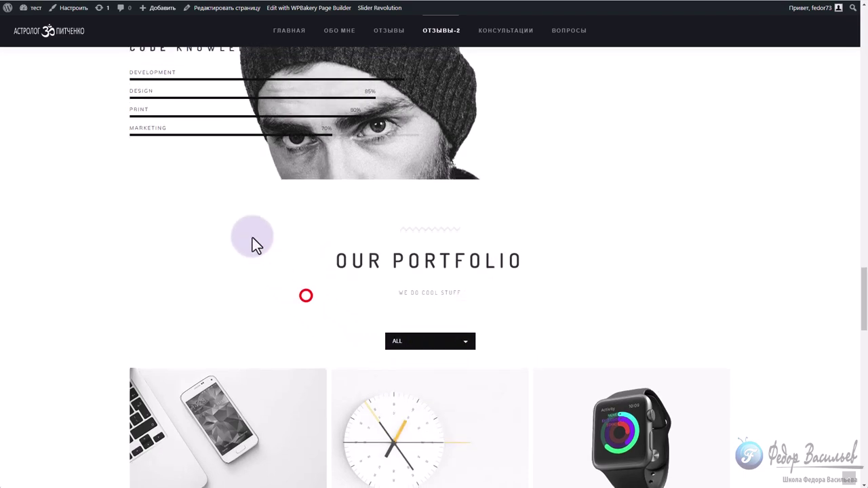
{"action": "scroll", "coordinate": [230, 224], "scroll_direction": "down", "scroll_amount": 4}
{"action": "left_click", "coordinate": [205, 196]}
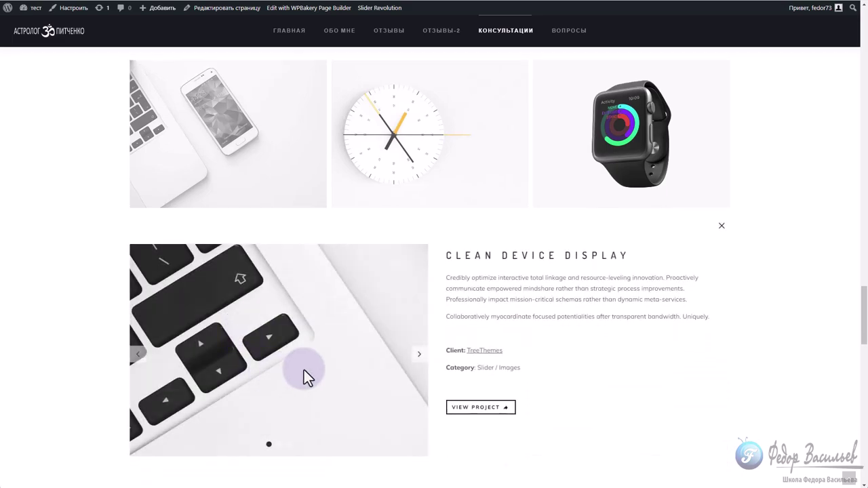
Use the portfolio category filter to show all categories and try loading more items
{"action": "scroll", "coordinate": [488, 259], "scroll_direction": "up", "scroll_amount": 2}
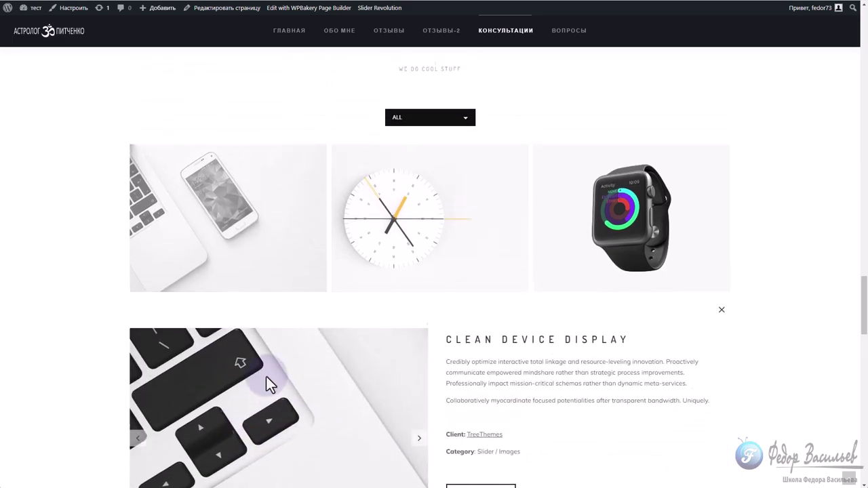
{"action": "left_click", "coordinate": [459, 141]}
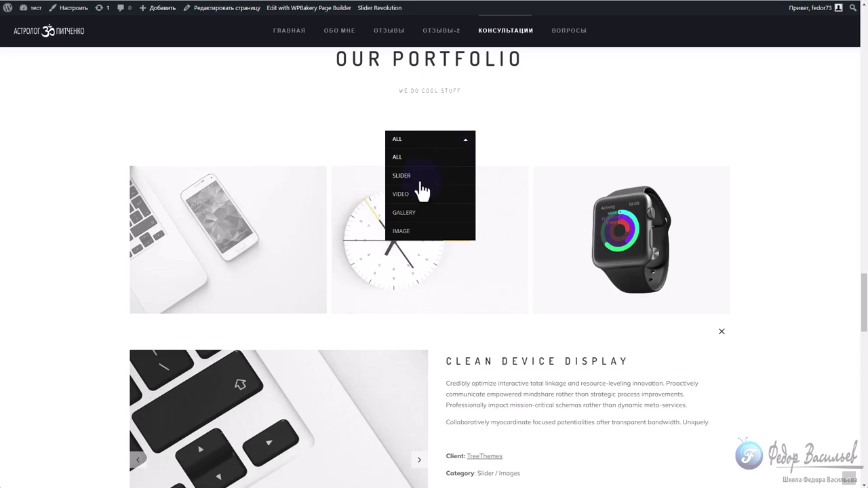
{"action": "scroll", "coordinate": [292, 237], "scroll_direction": "up", "scroll_amount": 2}
{"action": "left_click", "coordinate": [464, 233]}
{"action": "left_click", "coordinate": [396, 249]}
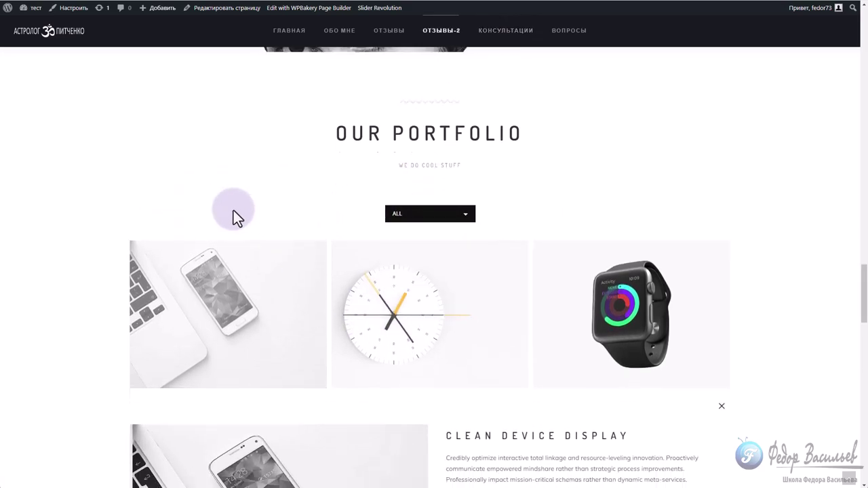
{"action": "scroll", "coordinate": [237, 217], "scroll_direction": "down", "scroll_amount": 10}
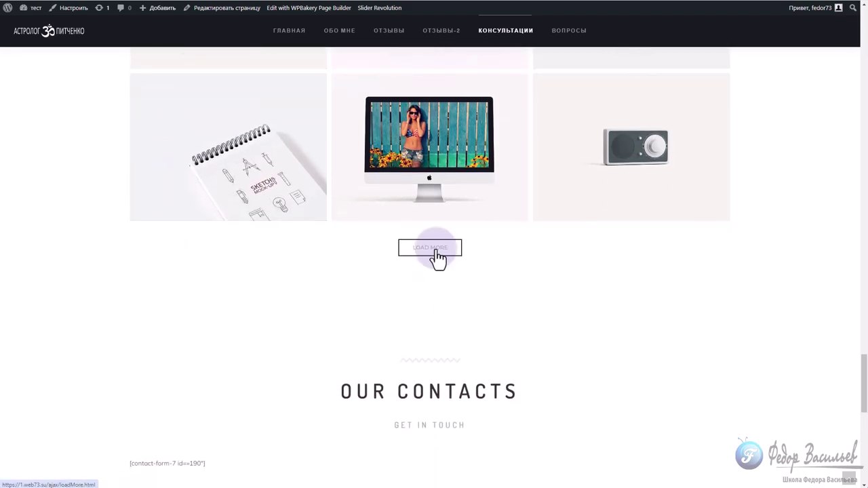
{"action": "left_click", "coordinate": [438, 263]}
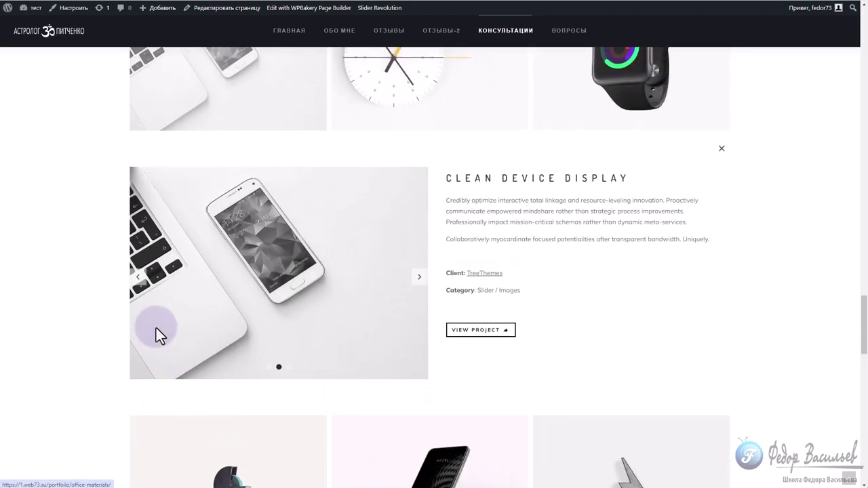
Expand the first project's panel, advance its image slider, then open the clock project's details
{"action": "scroll", "coordinate": [139, 318], "scroll_direction": "up", "scroll_amount": 3}
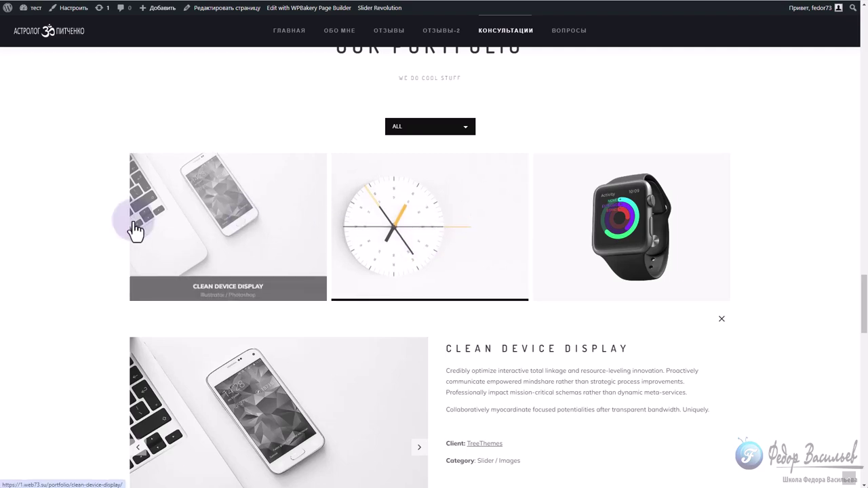
{"action": "left_click", "coordinate": [136, 229]}
{"action": "left_click", "coordinate": [417, 289]}
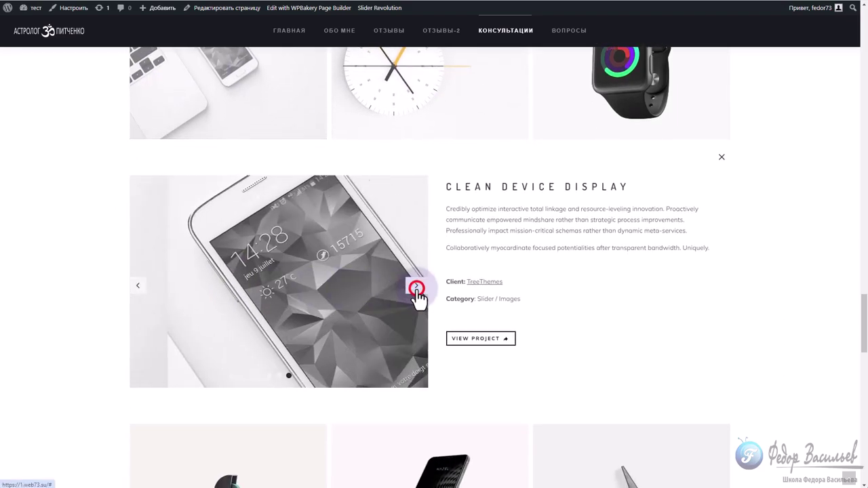
{"action": "left_click_drag", "start_coordinate": [508, 249], "coordinate": [469, 188]}
{"action": "scroll", "coordinate": [436, 238], "scroll_direction": "up", "scroll_amount": 3}
{"action": "left_click", "coordinate": [428, 230]}
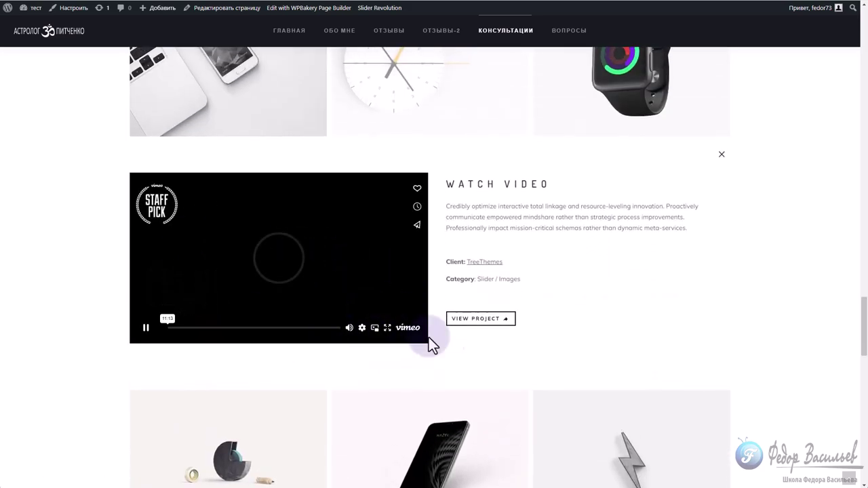
{"action": "left_click_drag", "start_coordinate": [495, 202], "coordinate": [591, 294]}
{"action": "scroll", "coordinate": [557, 284], "scroll_direction": "up", "scroll_amount": 4}
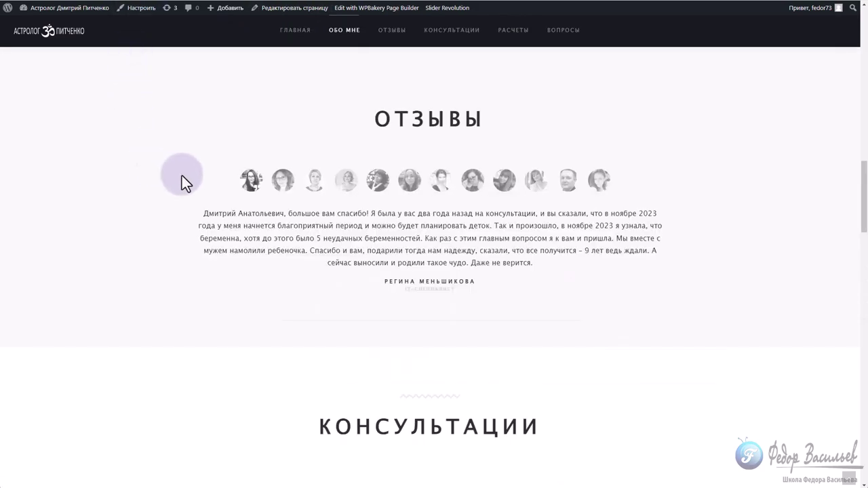
Open the Личный гороскоп consultation details and look over its description
{"action": "scroll", "coordinate": [182, 176], "scroll_direction": "down", "scroll_amount": 5}
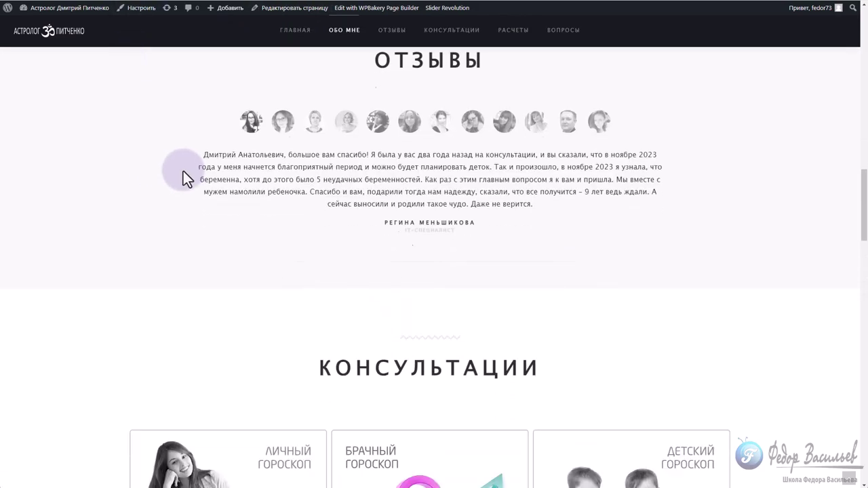
{"action": "scroll", "coordinate": [180, 135], "scroll_direction": "down", "scroll_amount": 4}
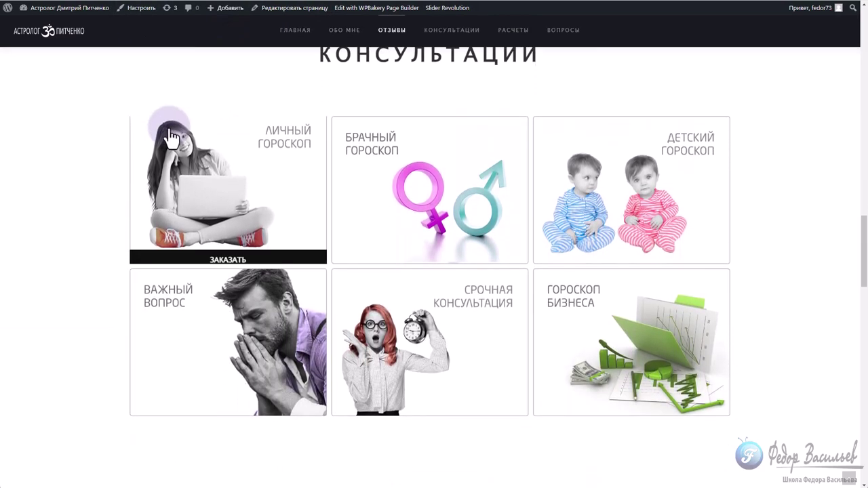
{"action": "left_click", "coordinate": [208, 165]}
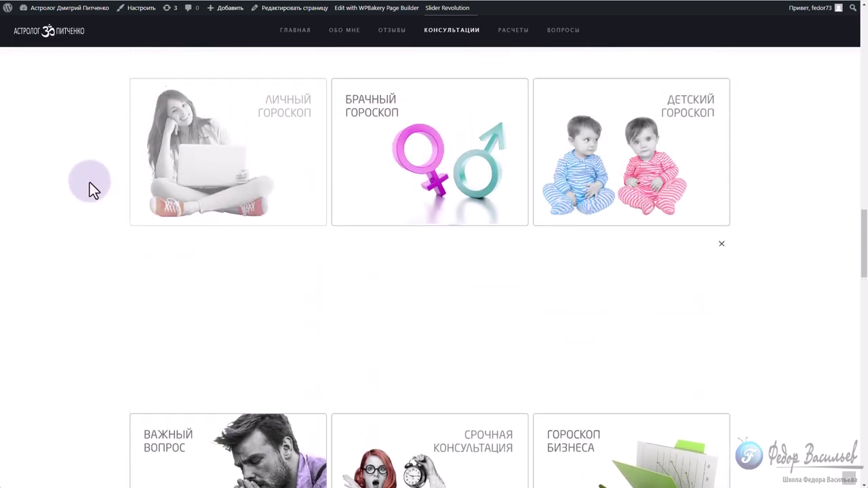
{"action": "left_click_drag", "start_coordinate": [163, 252], "coordinate": [262, 397]}
{"action": "left_click", "coordinate": [523, 347]}
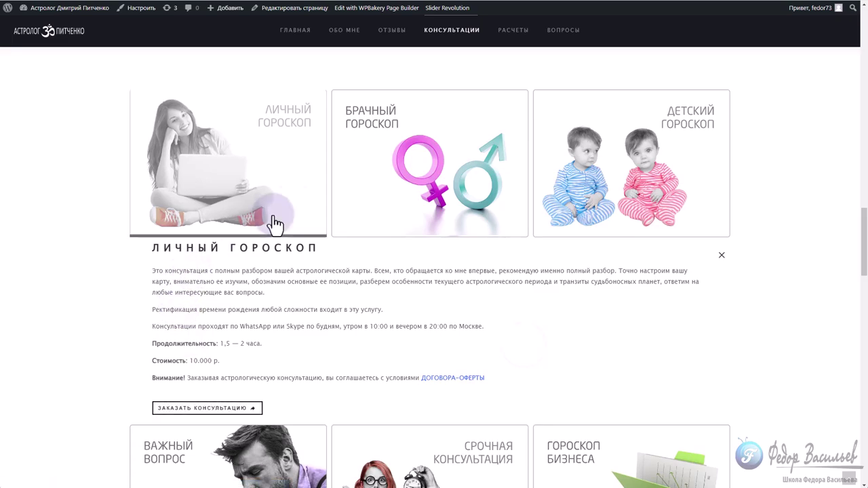
Scroll through the live site's portfolio and Отзывы sections for comparison
{"action": "scroll", "coordinate": [432, 368], "scroll_direction": "down", "scroll_amount": 2}
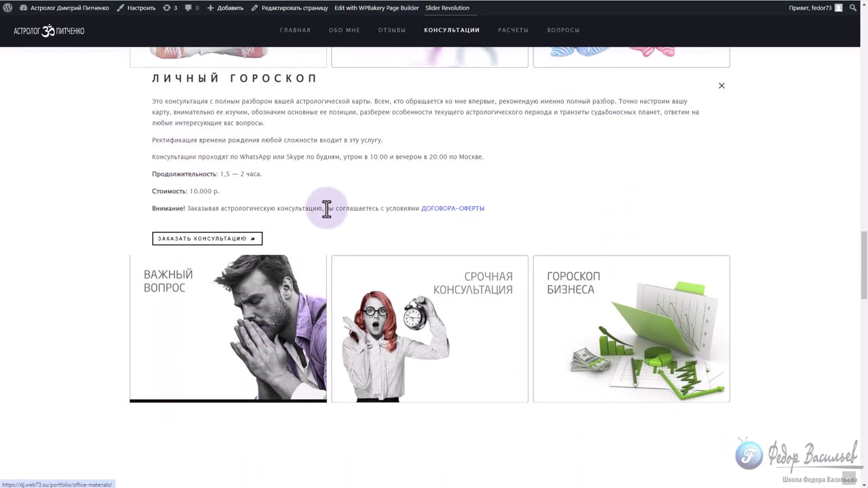
{"action": "scroll", "coordinate": [329, 209], "scroll_direction": "up", "scroll_amount": 1}
{"action": "scroll", "coordinate": [412, 159], "scroll_direction": "up", "scroll_amount": 3}
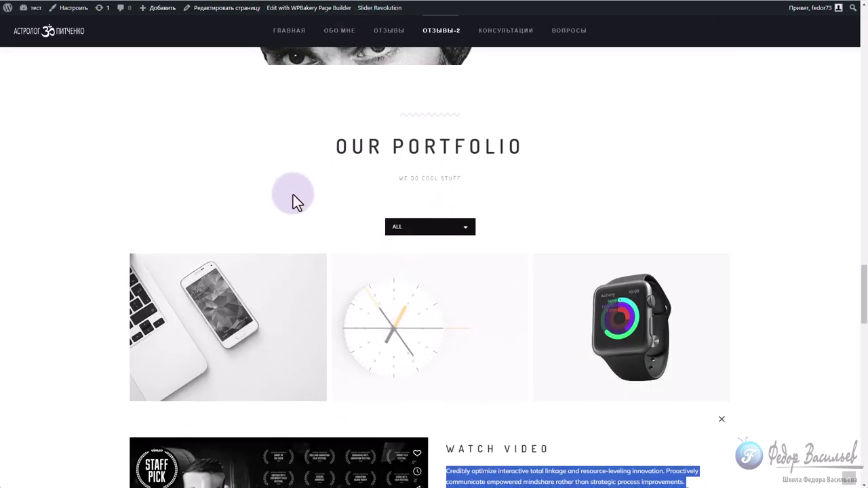
{"action": "scroll", "coordinate": [252, 234], "scroll_direction": "down", "scroll_amount": 2}
{"action": "scroll", "coordinate": [252, 234], "scroll_direction": "down", "scroll_amount": 1}
{"action": "left_click", "coordinate": [520, 262]}
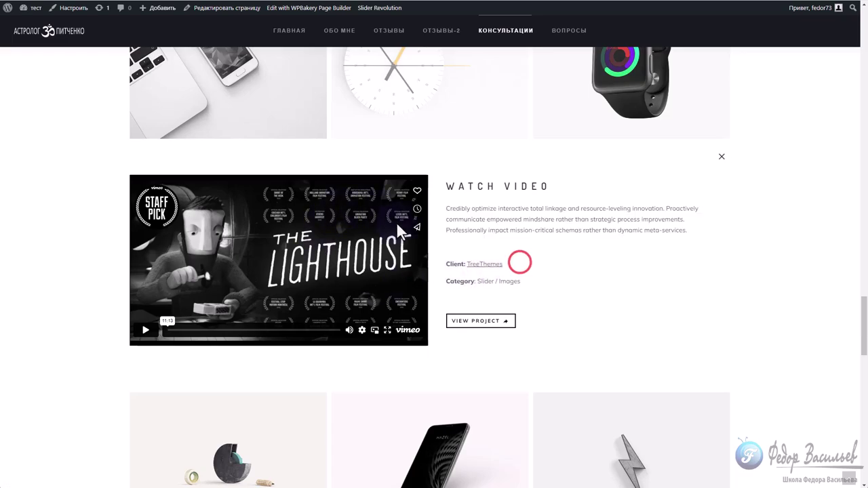
{"action": "scroll", "coordinate": [372, 231], "scroll_direction": "down", "scroll_amount": 5}
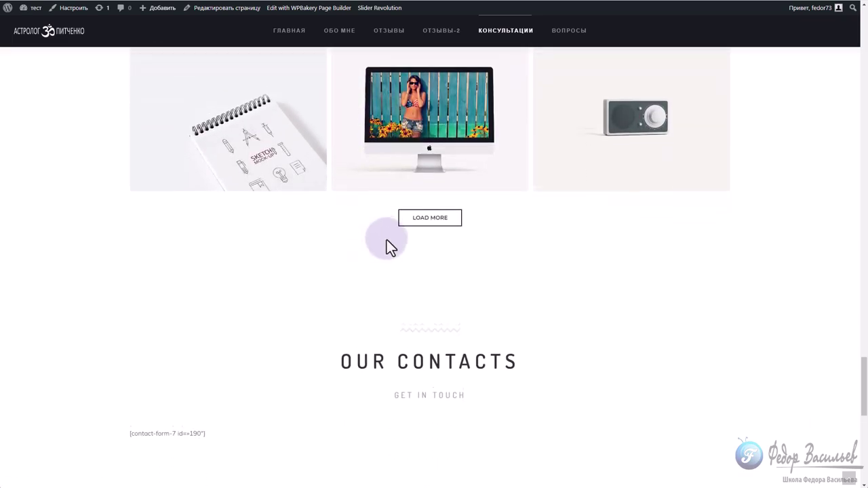
{"action": "scroll", "coordinate": [387, 244], "scroll_direction": "up", "scroll_amount": 3}
{"action": "scroll", "coordinate": [369, 264], "scroll_direction": "up", "scroll_amount": 6}
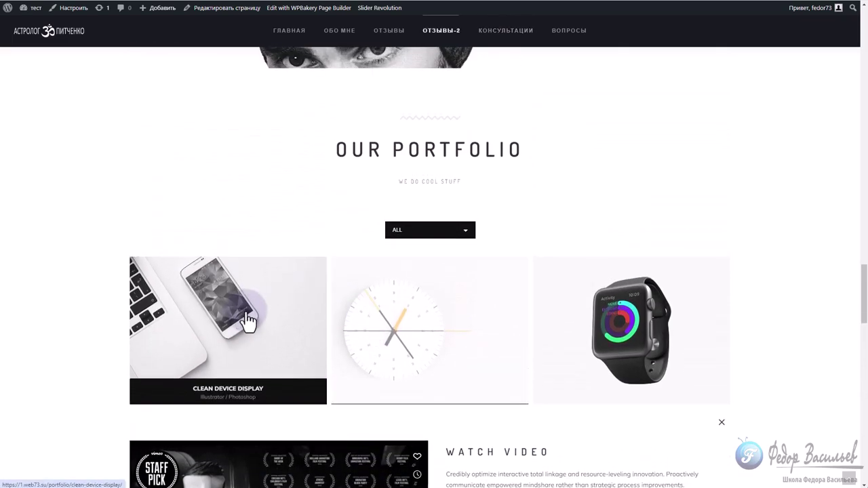
{"action": "scroll", "coordinate": [253, 286], "scroll_direction": "up", "scroll_amount": 3}
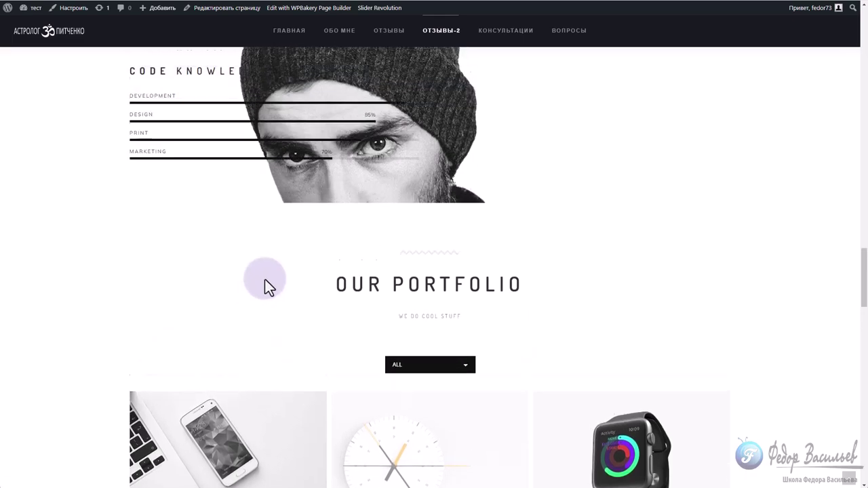
{"action": "scroll", "coordinate": [298, 275], "scroll_direction": "up", "scroll_amount": 5}
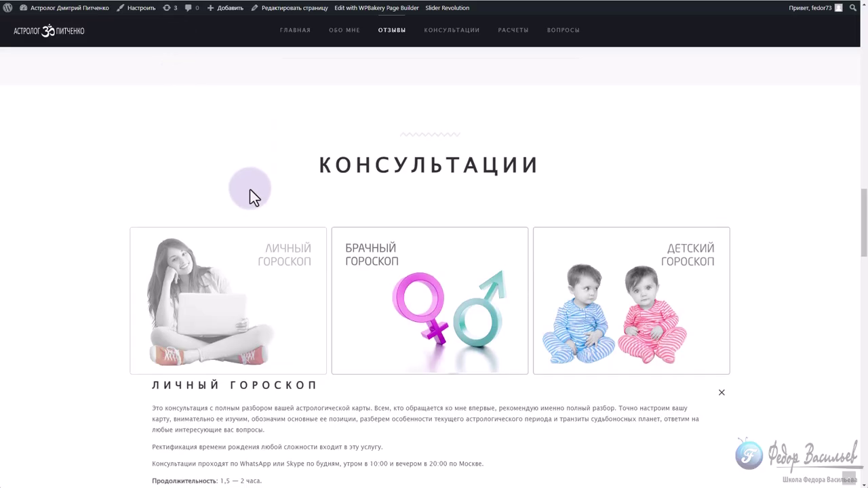
{"action": "scroll", "coordinate": [248, 192], "scroll_direction": "up", "scroll_amount": 5}
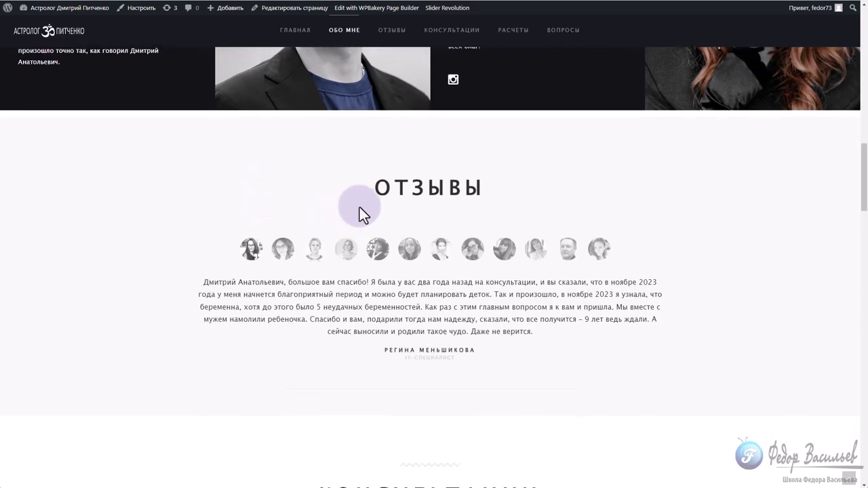
{"action": "scroll", "coordinate": [364, 212], "scroll_direction": "down", "scroll_amount": 5}
{"action": "left_click_drag", "start_coordinate": [319, 216], "coordinate": [463, 216]}
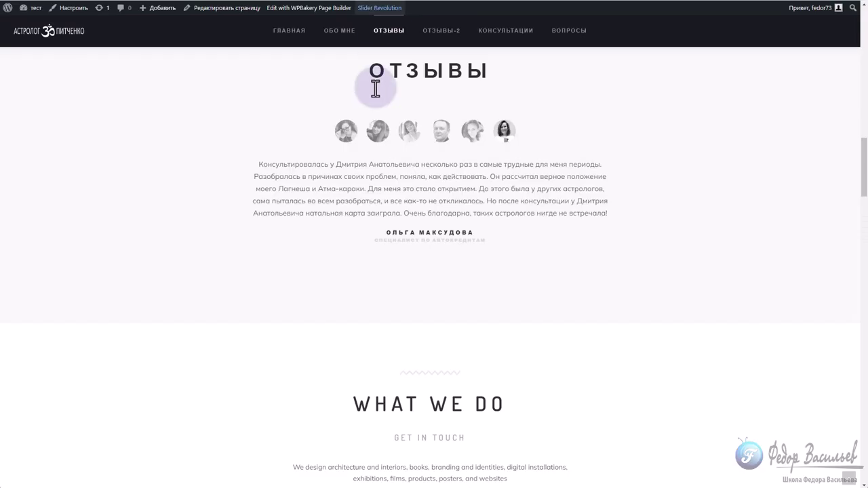
{"action": "scroll", "coordinate": [380, 135], "scroll_direction": "up", "scroll_amount": 1}
{"action": "left_click", "coordinate": [375, 203]}
{"action": "scroll", "coordinate": [375, 200], "scroll_direction": "down", "scroll_amount": 3}
{"action": "scroll", "coordinate": [377, 204], "scroll_direction": "down", "scroll_amount": 10}
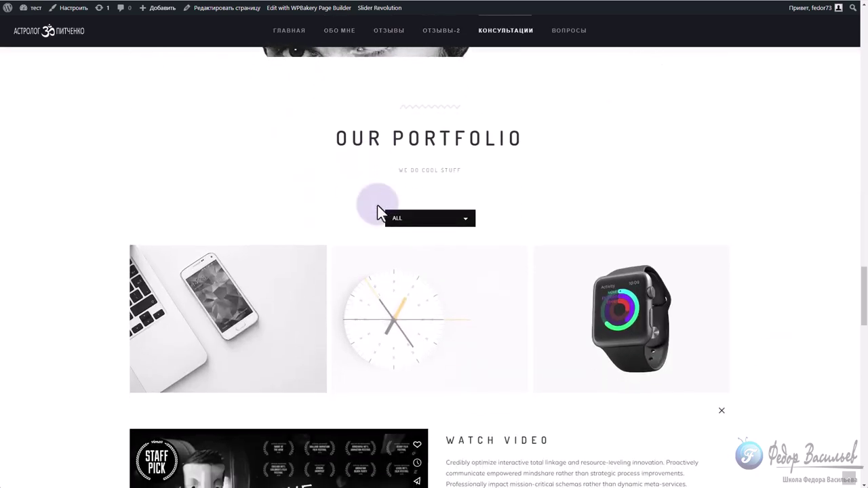
{"action": "left_click_drag", "start_coordinate": [337, 180], "coordinate": [434, 180]}
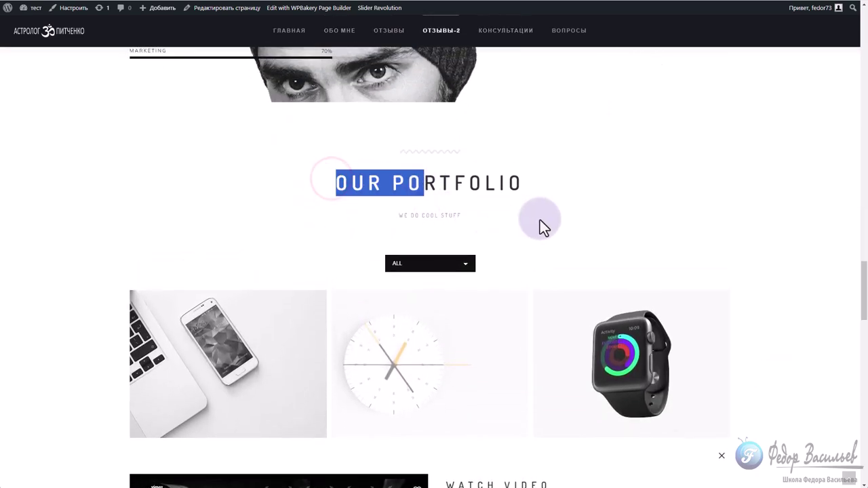
{"action": "scroll", "coordinate": [539, 220], "scroll_direction": "up", "scroll_amount": 5}
{"action": "scroll", "coordinate": [540, 219], "scroll_direction": "up", "scroll_amount": 6}
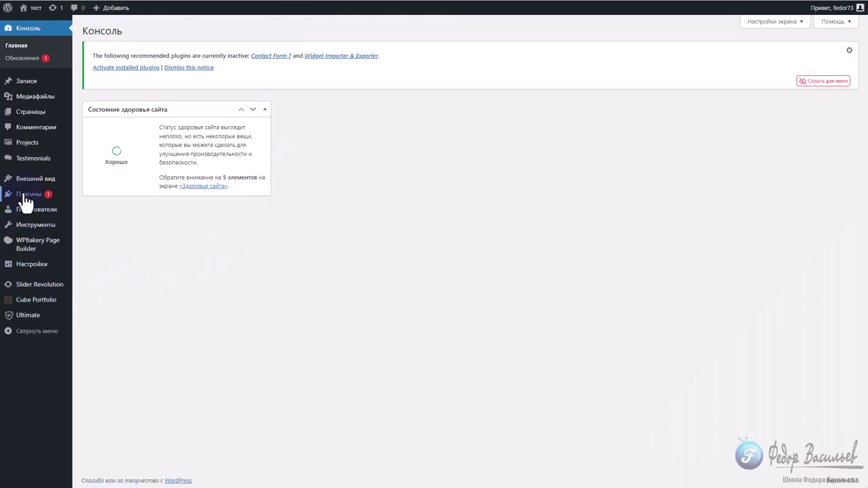
{"action": "mouse_move", "coordinate": [25, 184]}
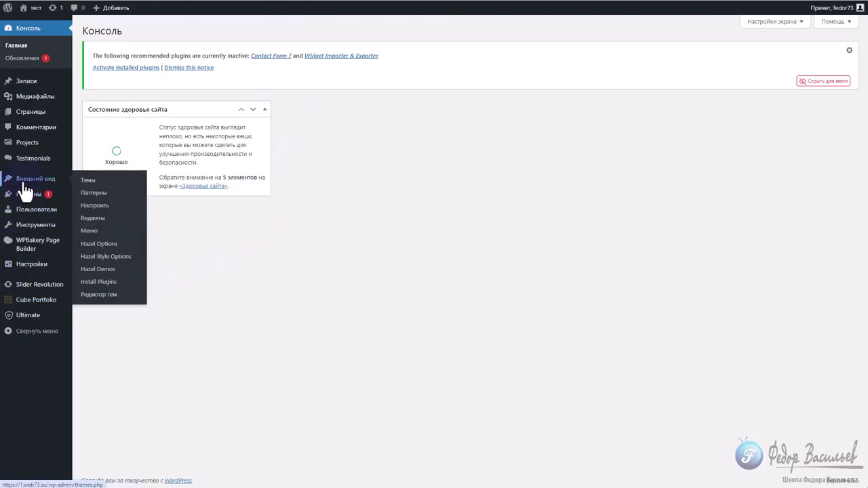
Drag Консультации above Отзывы-2 in the menu editor and save with Сохранить меню
{"action": "left_click", "coordinate": [87, 232]}
{"action": "left_click_drag", "start_coordinate": [237, 351], "coordinate": [236, 326]}
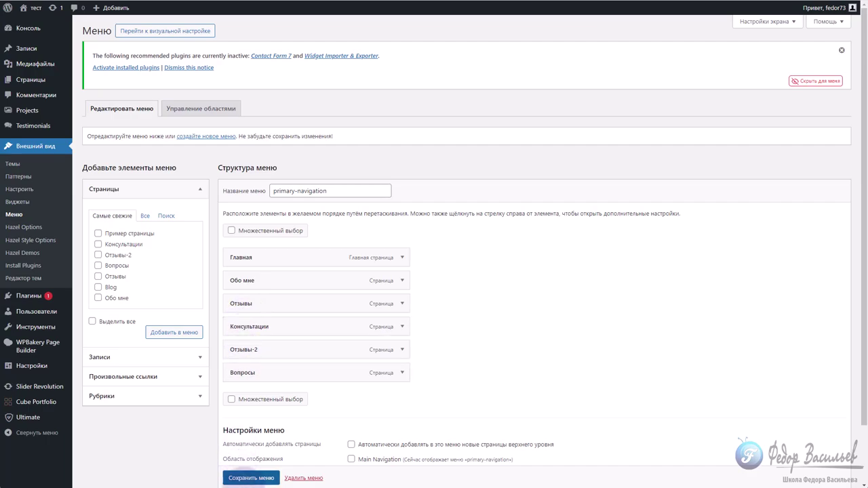
{"action": "left_click", "coordinate": [247, 479]}
{"action": "scroll", "coordinate": [247, 480], "scroll_direction": "down", "scroll_amount": 1}
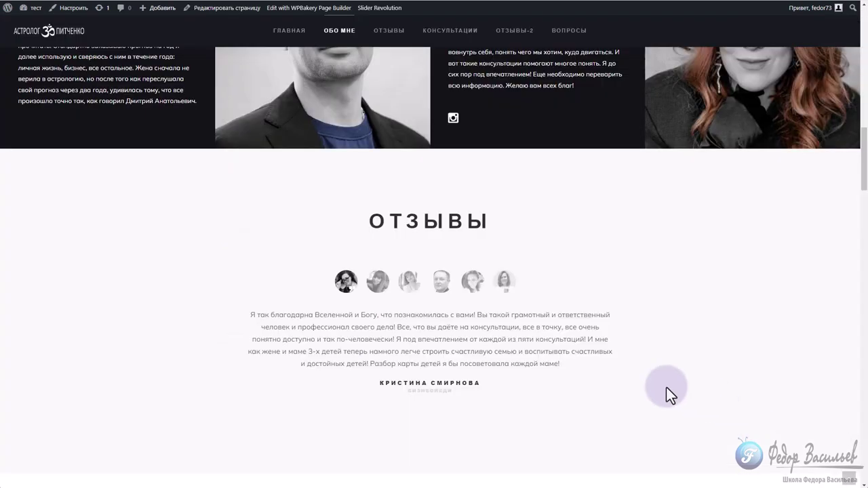
{"action": "scroll", "coordinate": [345, 265], "scroll_direction": "down", "scroll_amount": 5}
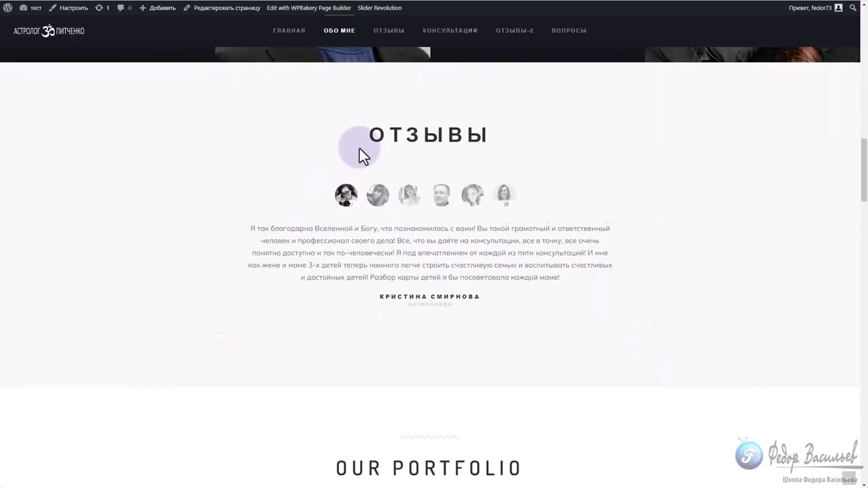
{"action": "scroll", "coordinate": [341, 146], "scroll_direction": "down", "scroll_amount": 3}
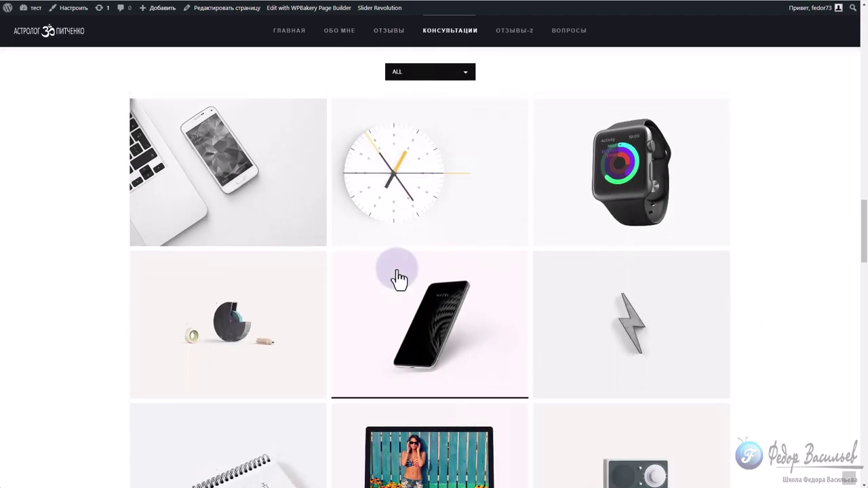
{"action": "scroll", "coordinate": [397, 277], "scroll_direction": "up", "scroll_amount": 2}
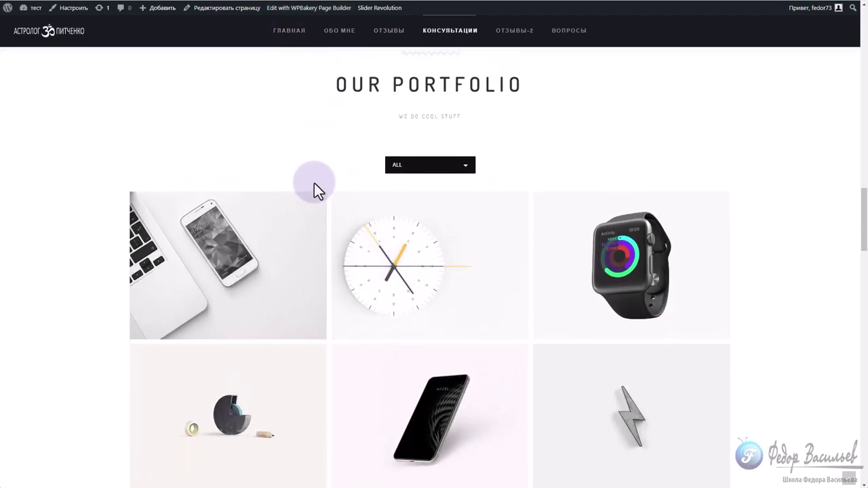
{"action": "scroll", "coordinate": [314, 183], "scroll_direction": "up", "scroll_amount": 1}
{"action": "left_click_drag", "start_coordinate": [337, 122], "coordinate": [439, 127]}
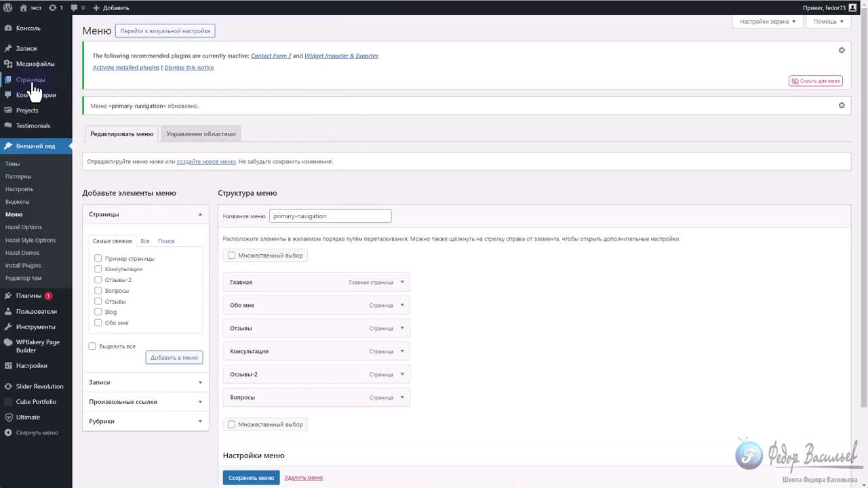
Rename the Консультации page's OUR PORTFOLIO heading to КОНСУЛЬТАЦИИ
{"action": "left_click", "coordinate": [30, 80]}
{"action": "left_click", "coordinate": [131, 237]}
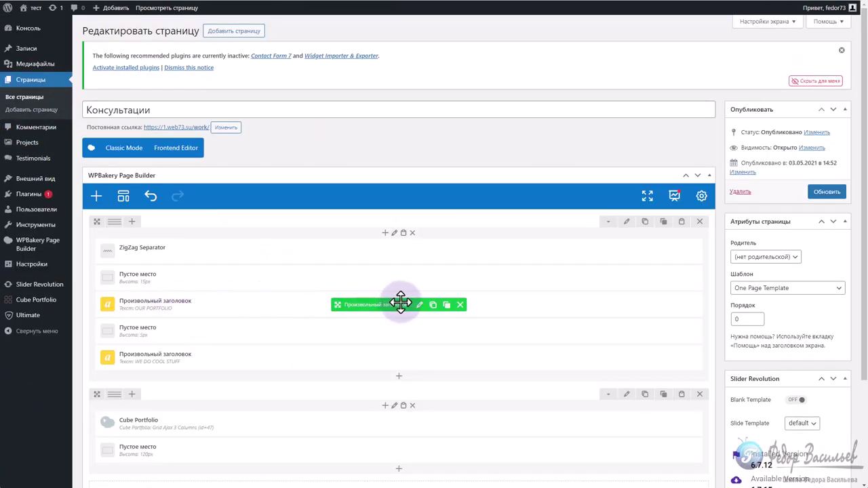
{"action": "left_click", "coordinate": [419, 304]}
{"action": "left_click_drag", "start_coordinate": [361, 176], "coordinate": [271, 173]}
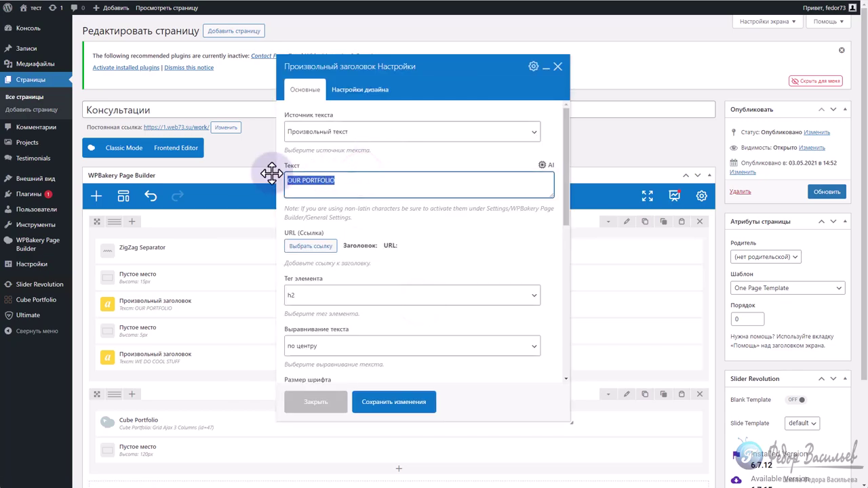
{"action": "left_click", "coordinate": [366, 407]}
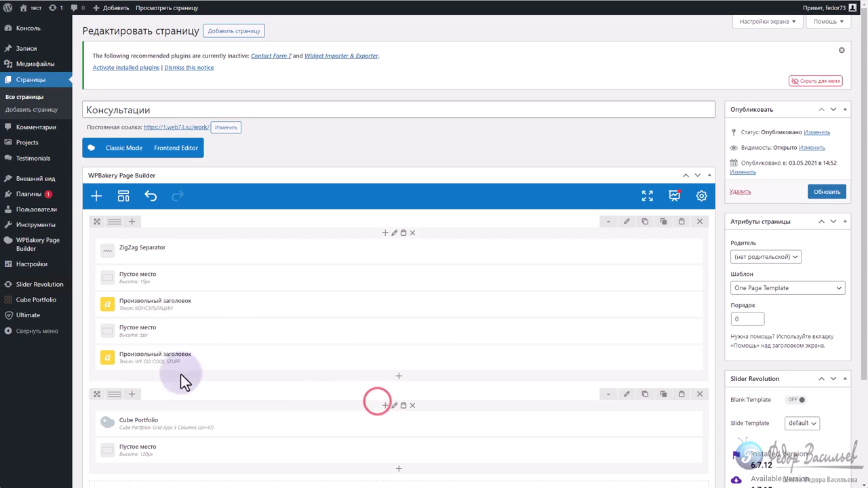
Delete the WE DO COOL STUFF subtitle, click Обновить, and check the live page
{"action": "left_click", "coordinate": [459, 358]}
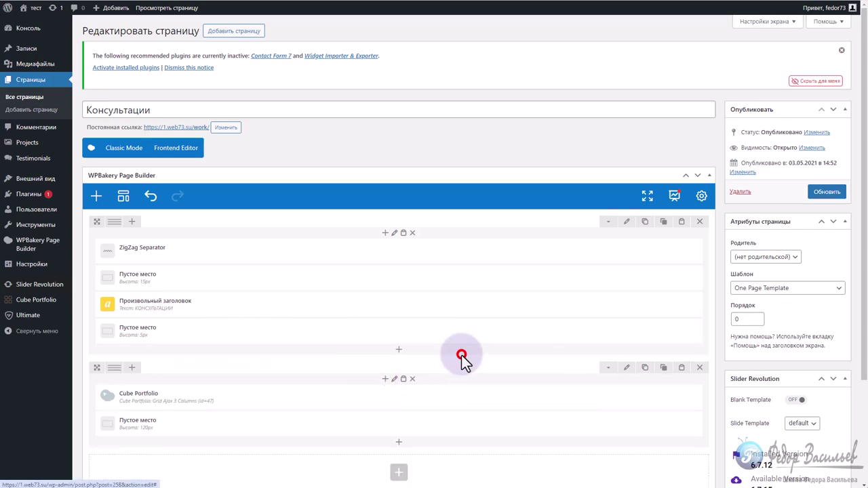
{"action": "scroll", "coordinate": [202, 336], "scroll_direction": "down", "scroll_amount": 1}
{"action": "left_click", "coordinate": [822, 146]}
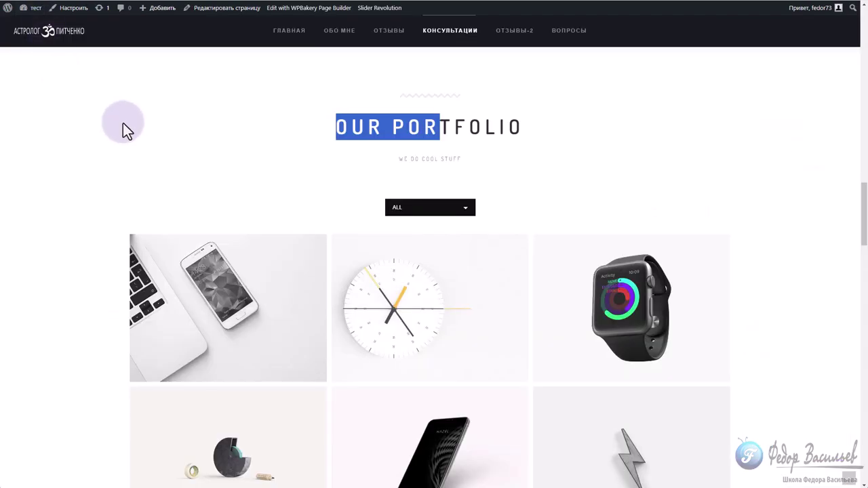
{"action": "key", "text": "F5"}
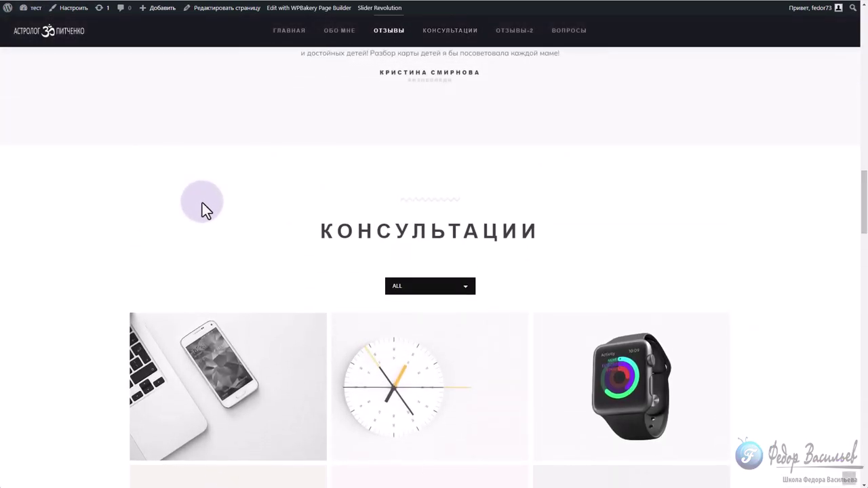
{"action": "left_click_drag", "start_coordinate": [316, 330], "coordinate": [300, 294]}
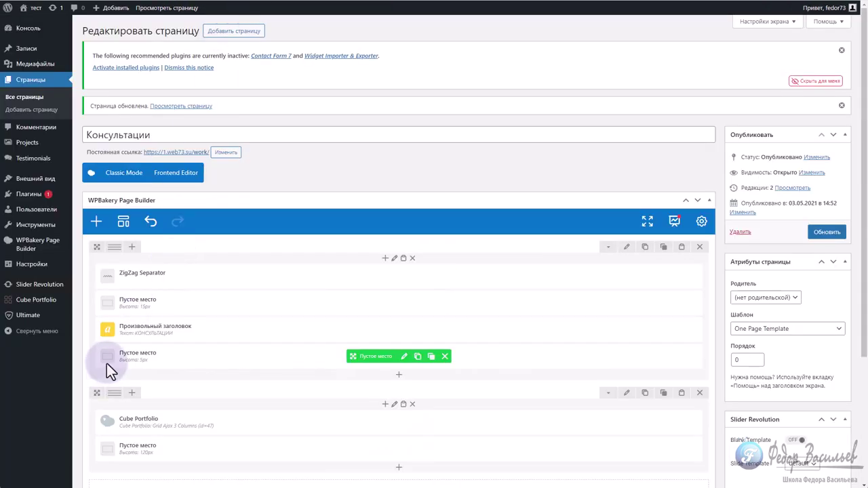
{"action": "mouse_move", "coordinate": [30, 307]}
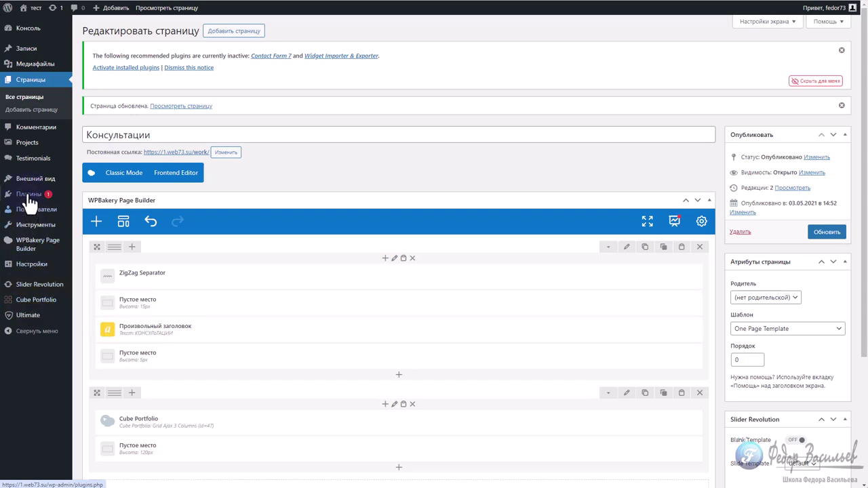
{"action": "mouse_move", "coordinate": [25, 155]}
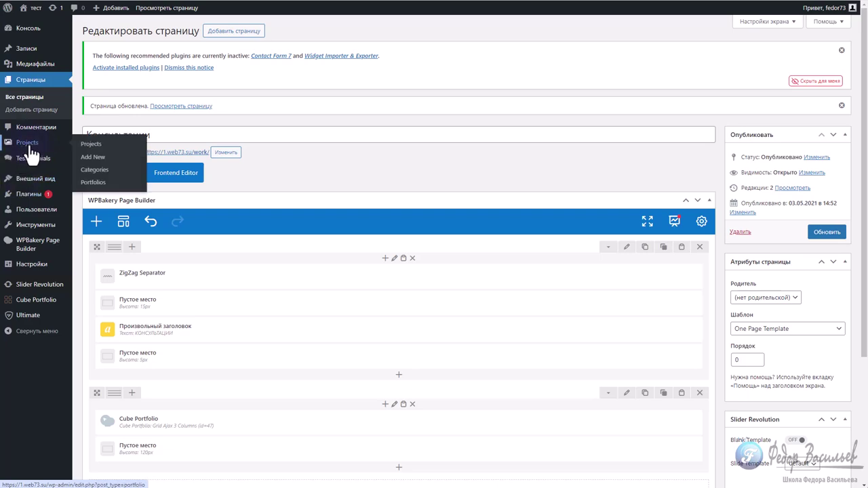
Open the Grid Ajax 3 Columns gallery from Cube Portfolio's Portfolios List for editing
{"action": "left_click", "coordinate": [26, 306]}
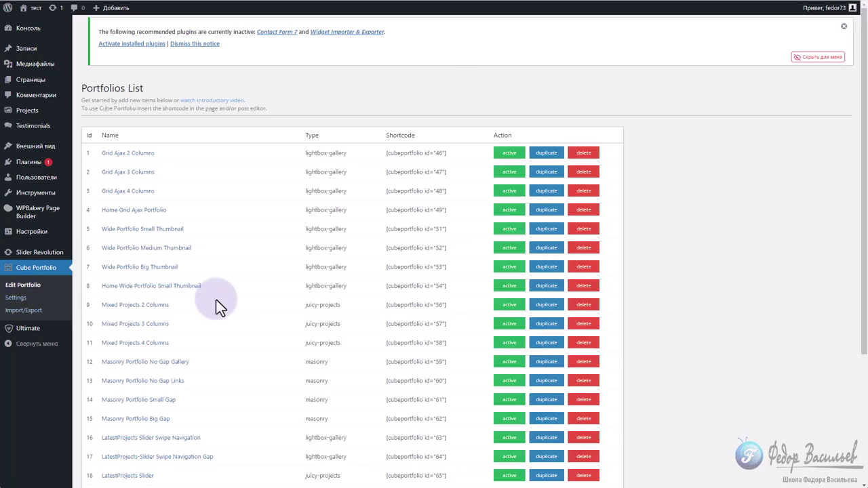
{"action": "scroll", "coordinate": [121, 204], "scroll_direction": "down", "scroll_amount": 3}
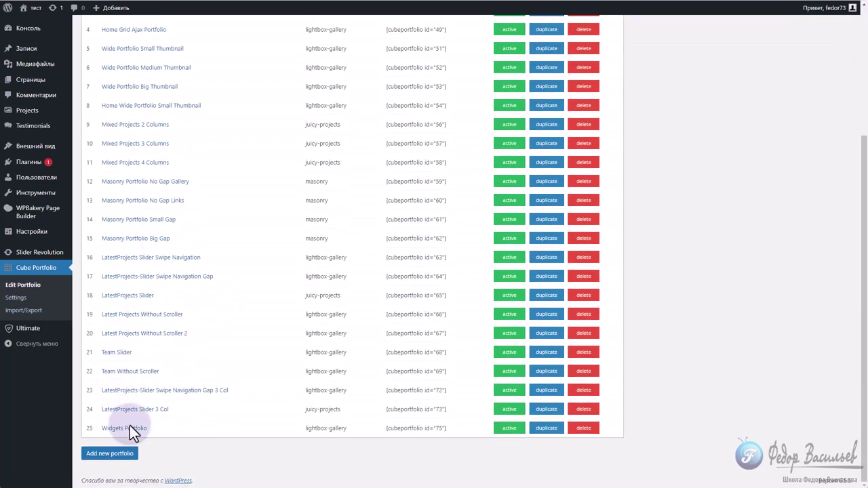
{"action": "scroll", "coordinate": [159, 343], "scroll_direction": "up", "scroll_amount": 2}
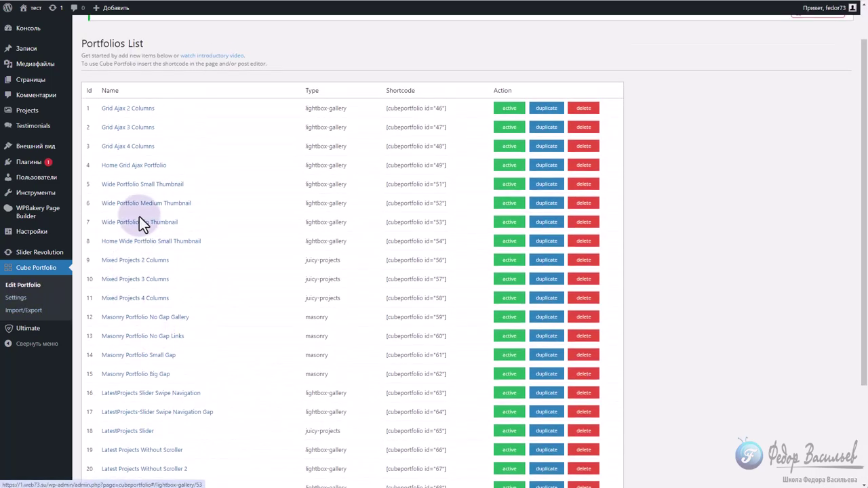
{"action": "scroll", "coordinate": [133, 271], "scroll_direction": "up", "scroll_amount": 1}
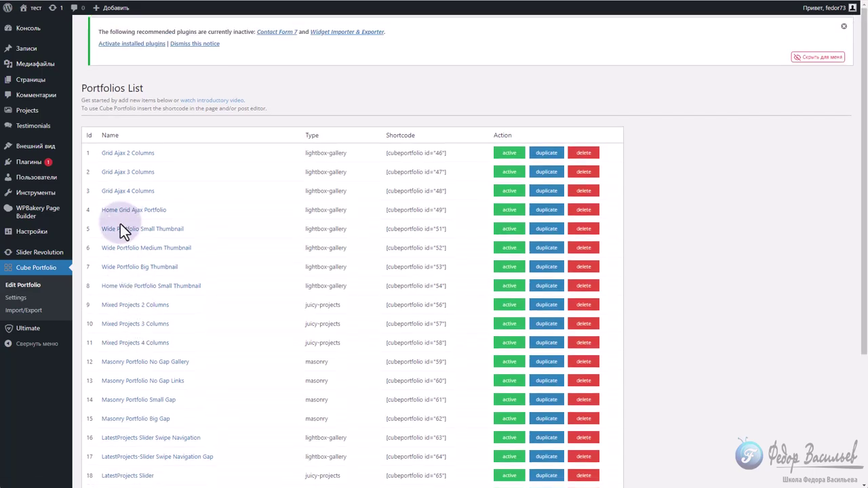
{"action": "scroll", "coordinate": [362, 258], "scroll_direction": "down", "scroll_amount": 3}
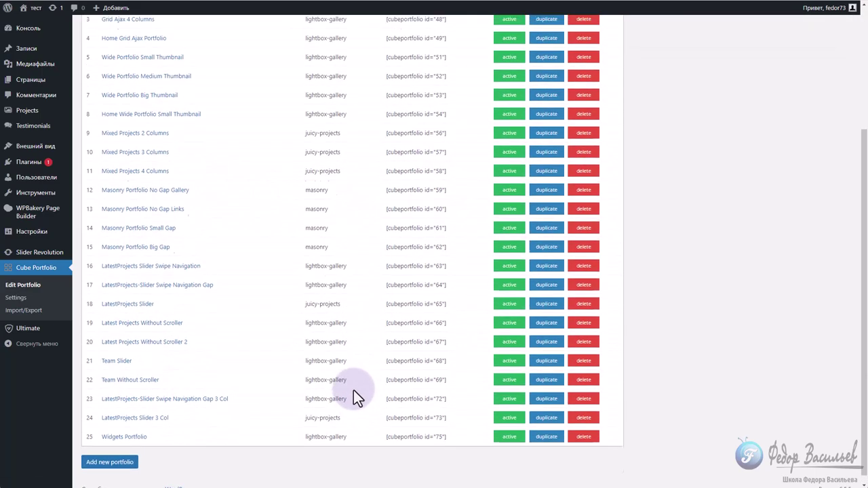
{"action": "scroll", "coordinate": [357, 397], "scroll_direction": "up", "scroll_amount": 3}
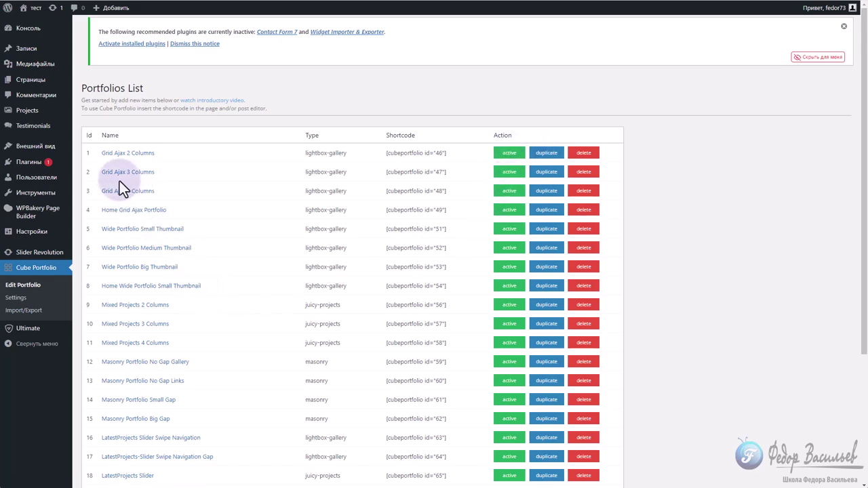
{"action": "left_click_drag", "start_coordinate": [170, 173], "coordinate": [123, 172]}
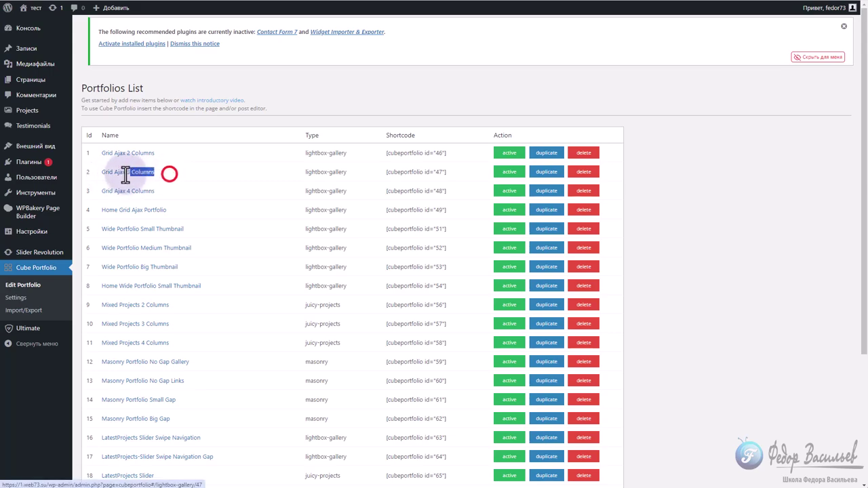
{"action": "left_click", "coordinate": [169, 173]}
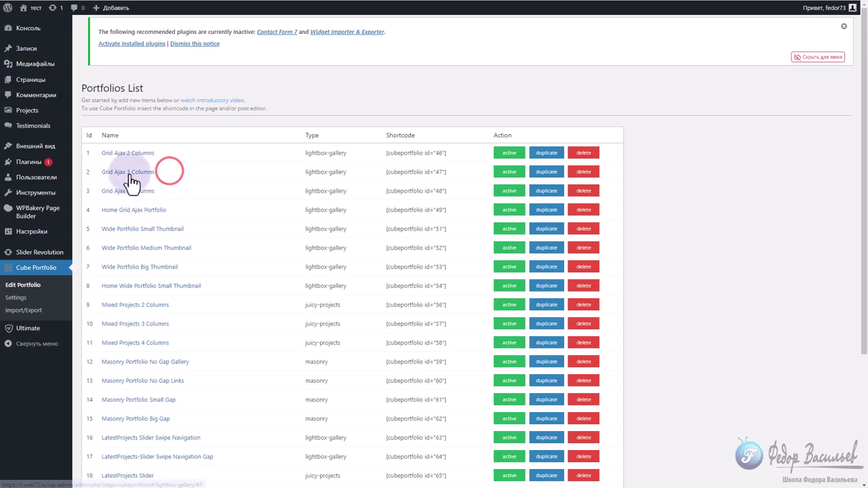
{"action": "left_click", "coordinate": [127, 174]}
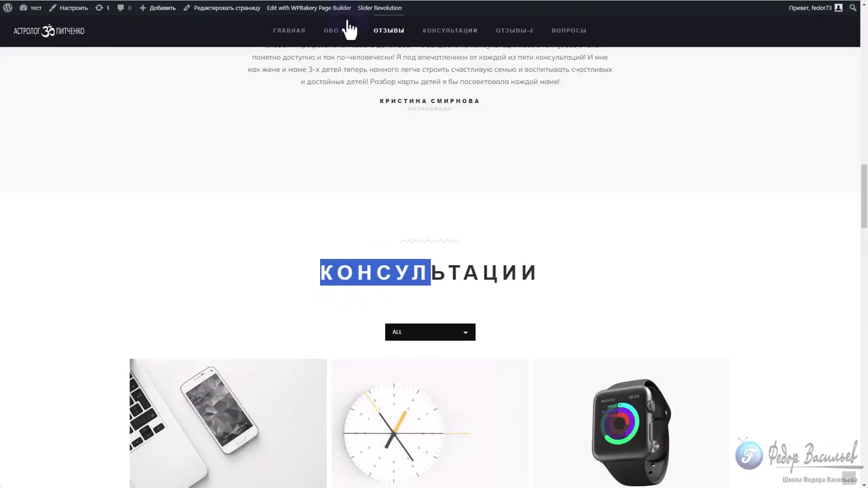
{"action": "scroll", "coordinate": [220, 223], "scroll_direction": "down", "scroll_amount": 3}
{"action": "scroll", "coordinate": [220, 224], "scroll_direction": "down", "scroll_amount": 3}
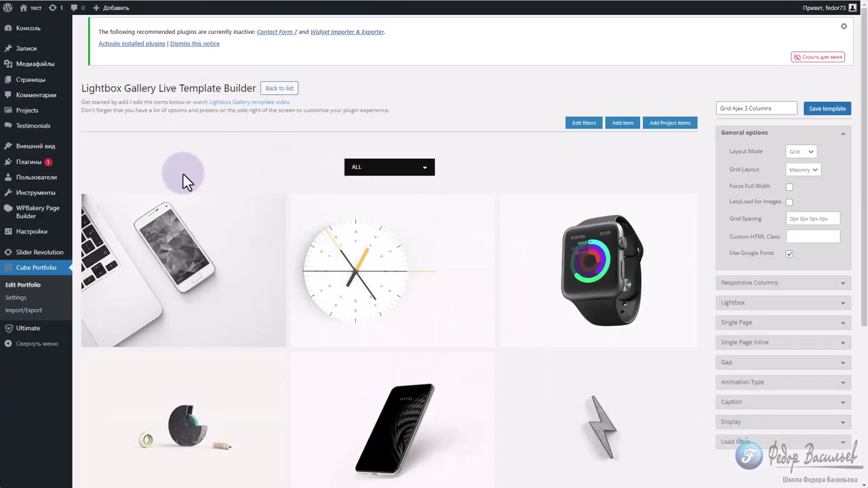
Delete the Radio Desk, iMac and sketchbook items from the gallery grid
{"action": "scroll", "coordinate": [183, 174], "scroll_direction": "down", "scroll_amount": 2}
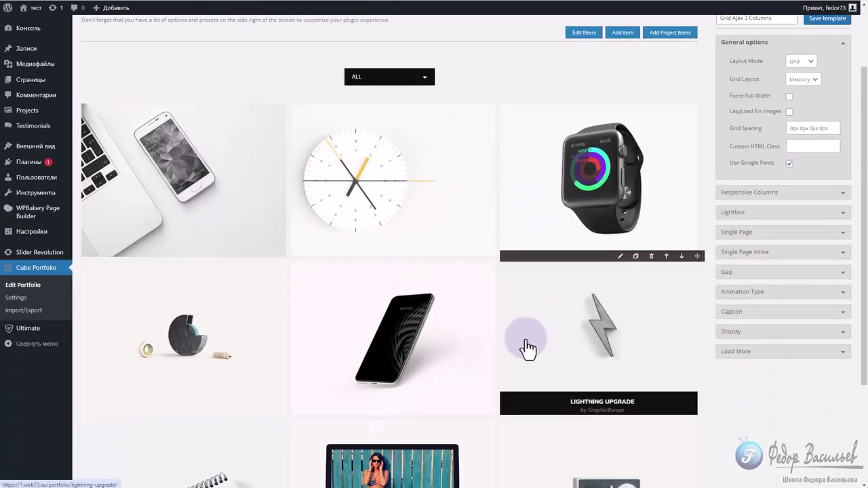
{"action": "scroll", "coordinate": [536, 174], "scroll_direction": "down", "scroll_amount": 3}
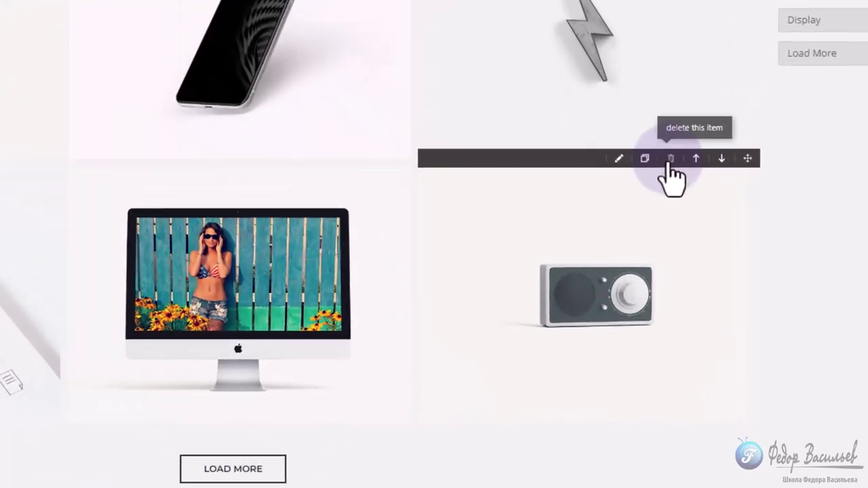
{"action": "left_click", "coordinate": [670, 160]}
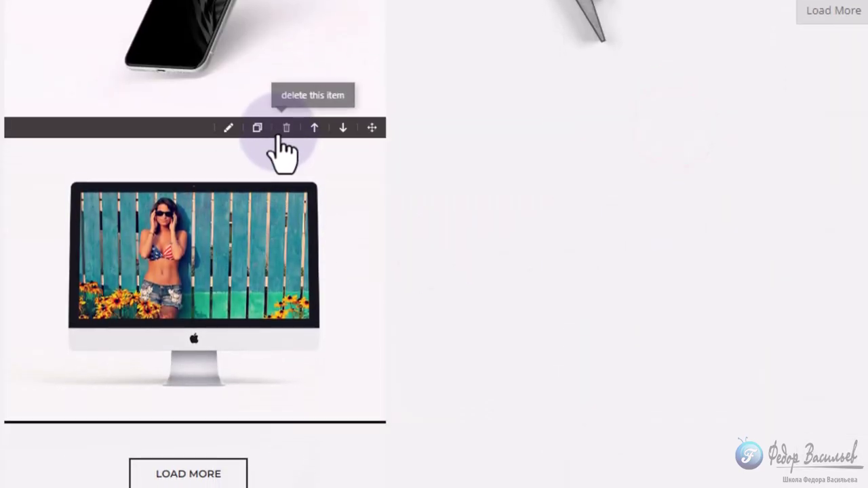
{"action": "left_click", "coordinate": [281, 129]}
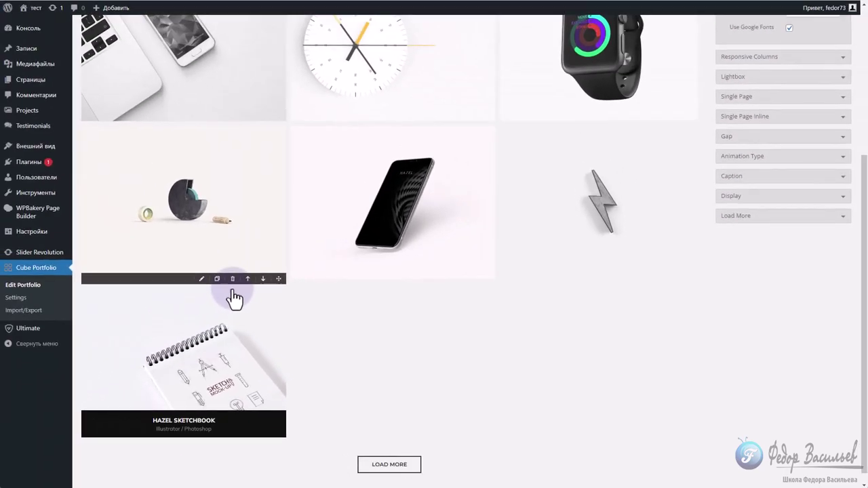
{"action": "left_click", "coordinate": [230, 281]}
Open and close the ALL category filter list to check the remaining tiles
{"action": "scroll", "coordinate": [323, 280], "scroll_direction": "down", "scroll_amount": 2}
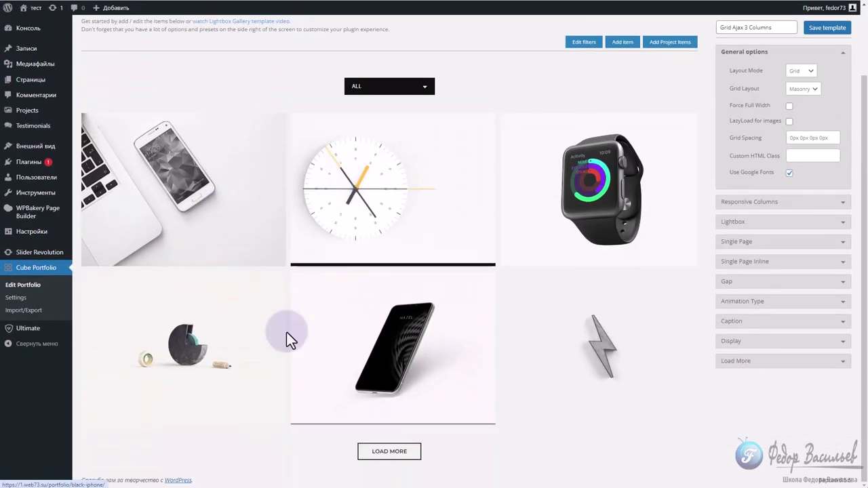
{"action": "scroll", "coordinate": [287, 332], "scroll_direction": "up", "scroll_amount": 2}
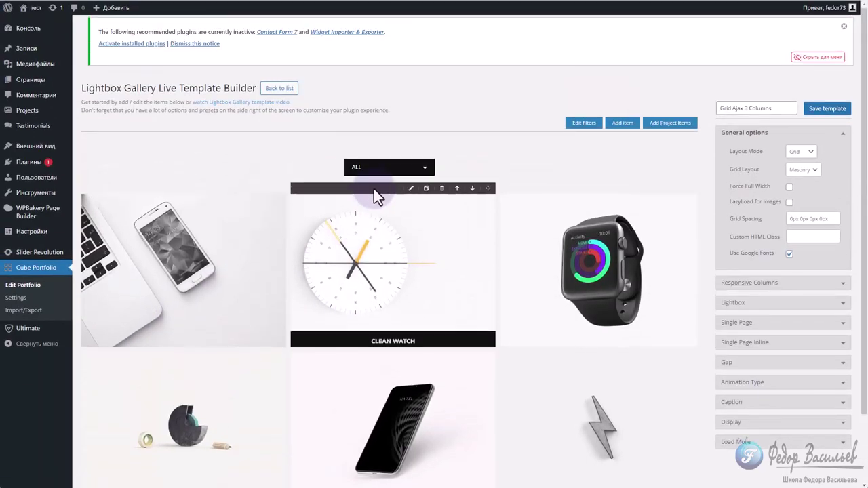
{"action": "left_click", "coordinate": [358, 168]}
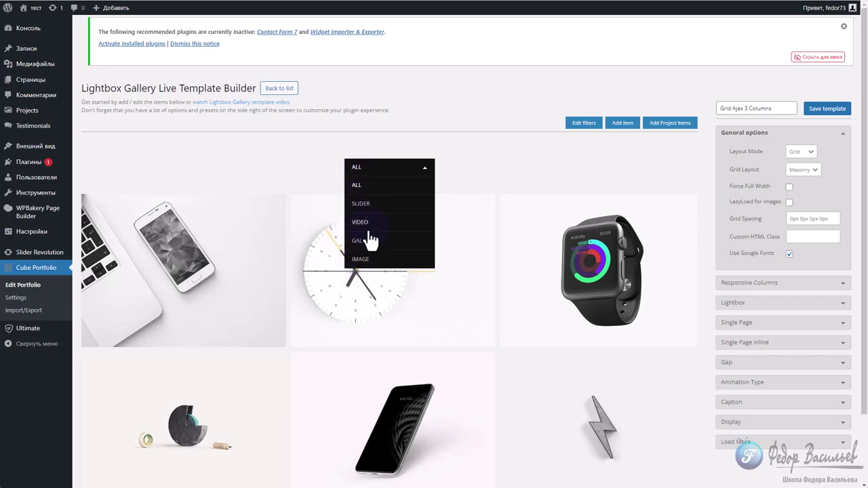
{"action": "left_click", "coordinate": [466, 171]}
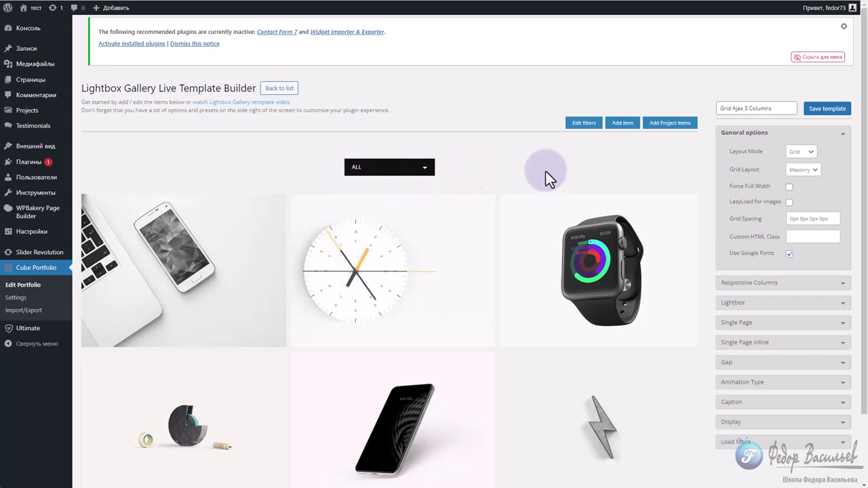
Turn off Enable Filters in the grid's filter settings
{"action": "left_click", "coordinate": [579, 129]}
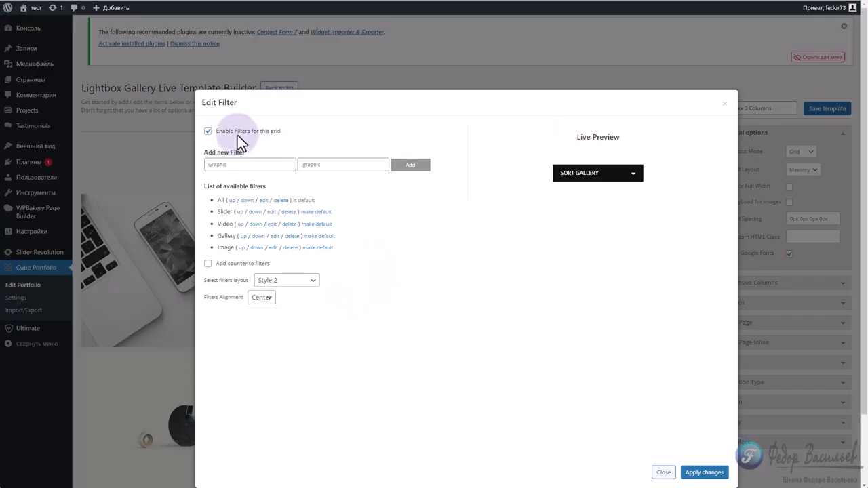
{"action": "left_click", "coordinate": [208, 132]}
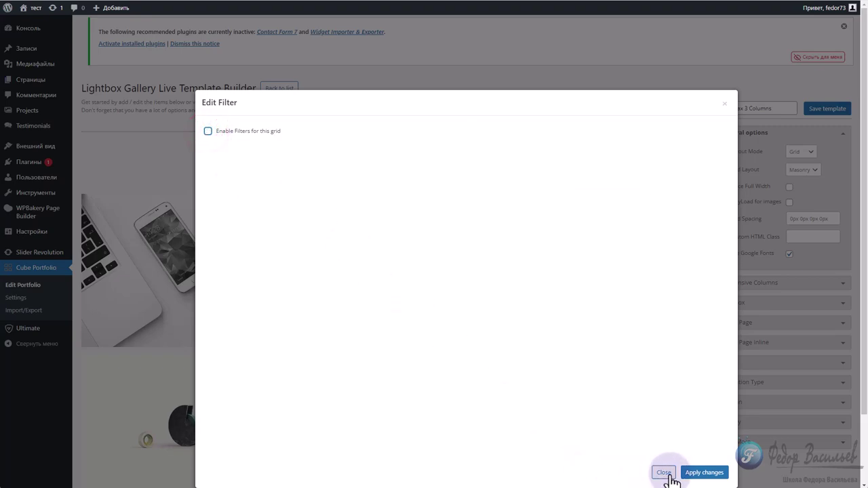
{"action": "left_click", "coordinate": [696, 473]}
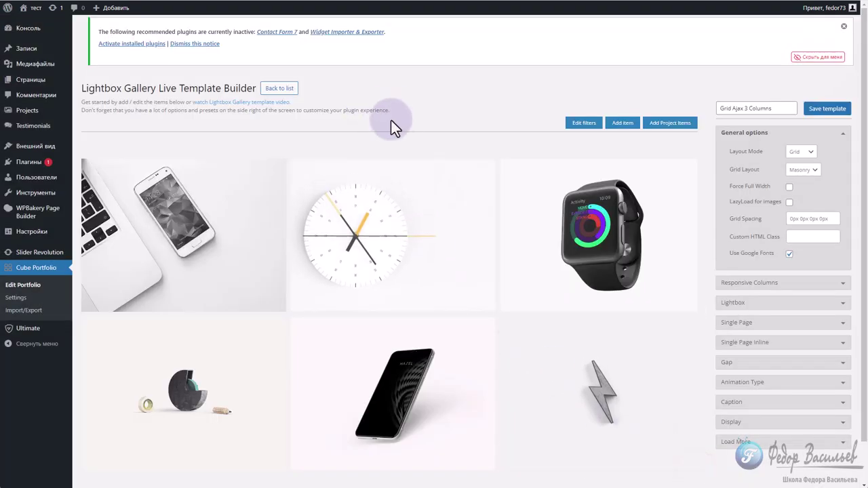
Deactivate Load More, save the template, and switch to the consultations image folder
{"action": "scroll", "coordinate": [420, 352], "scroll_direction": "down", "scroll_amount": 1}
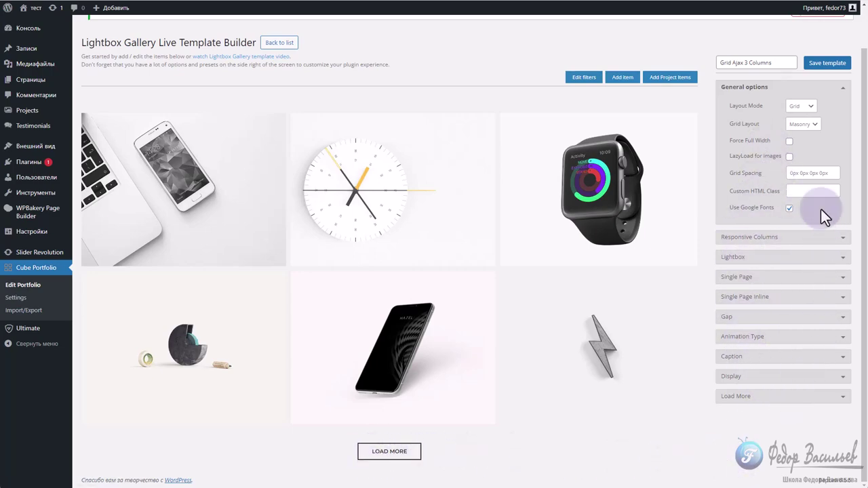
{"action": "left_click", "coordinate": [734, 398]}
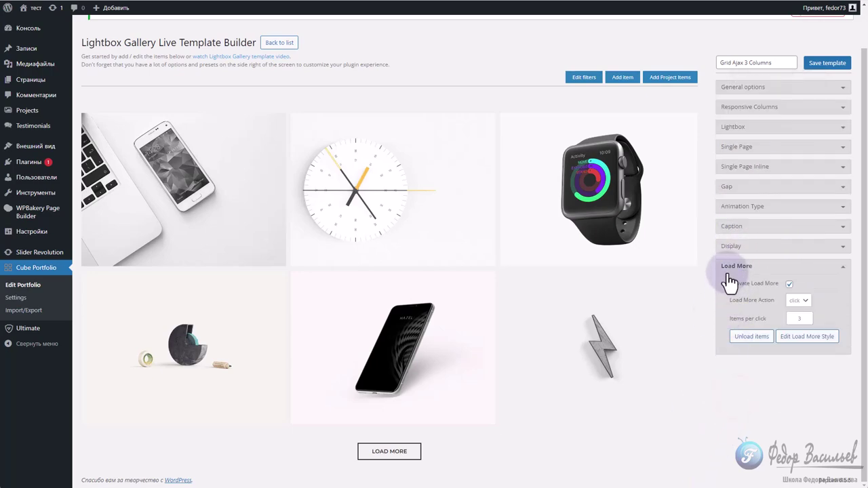
{"action": "left_click", "coordinate": [789, 284]}
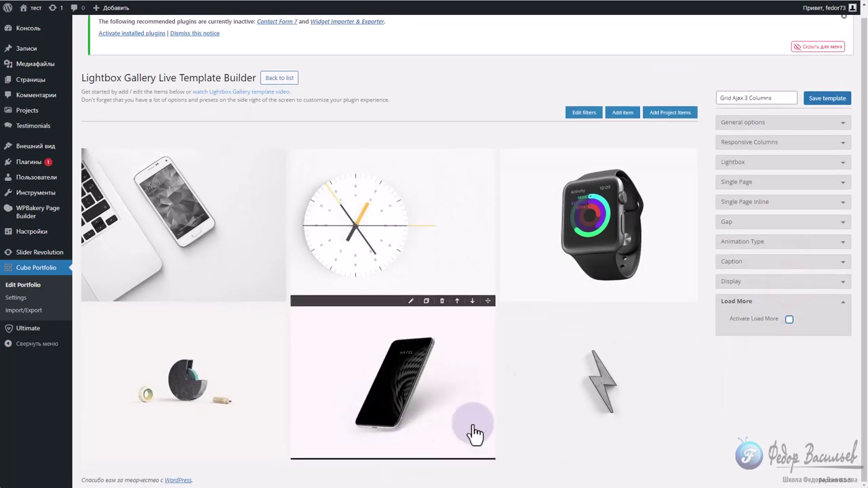
{"action": "left_click", "coordinate": [811, 98]}
{"action": "key", "text": "alt+Tab"}
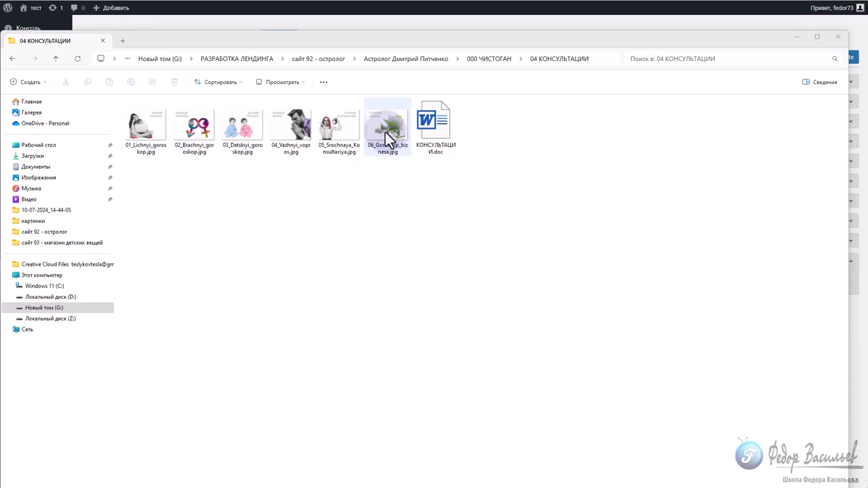
Select the six horoscope jpg images in 04 КОНСУЛЬТАЦИИ and minimize File Explorer
{"action": "left_click_drag", "start_coordinate": [387, 178], "coordinate": [163, 176]}
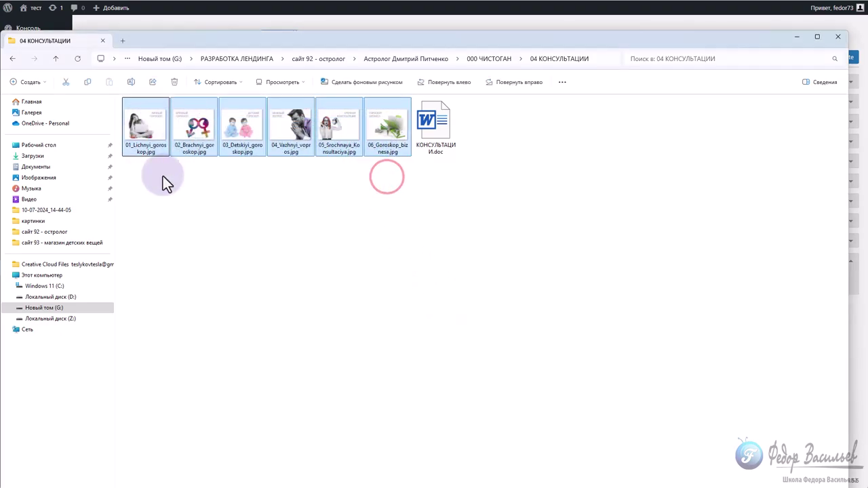
{"action": "left_click", "coordinate": [796, 37]}
{"action": "mouse_move", "coordinate": [209, 84]}
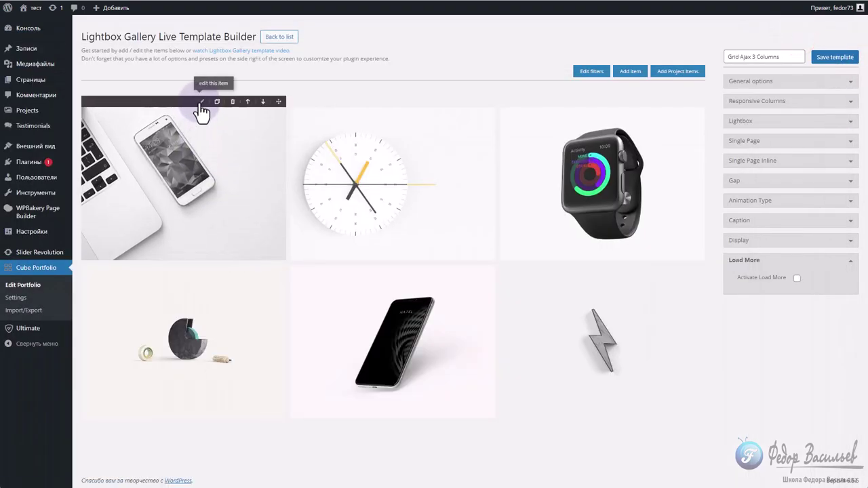
Upload the six horoscope images and set 01_lichnyi_goroskop as the first tile's image
{"action": "left_click", "coordinate": [200, 101]}
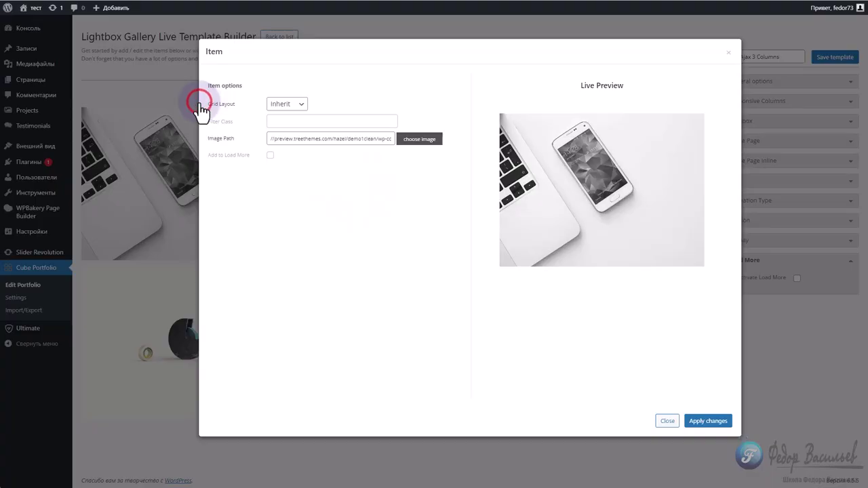
{"action": "left_click", "coordinate": [420, 142]}
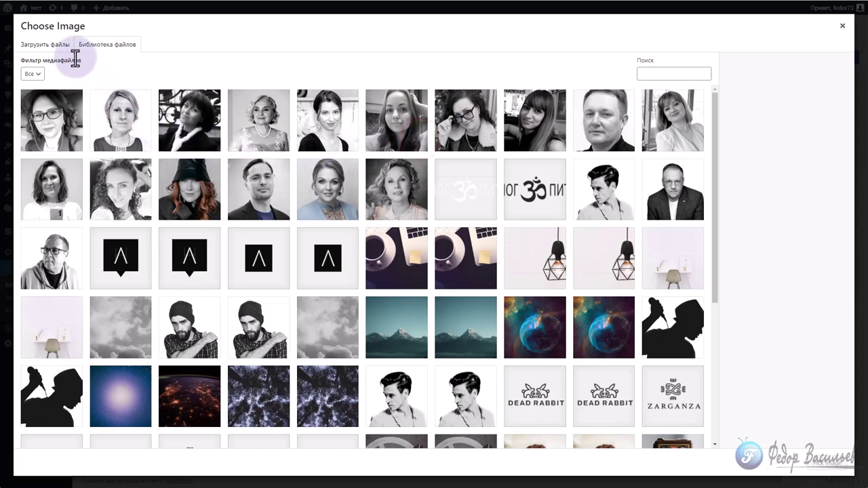
{"action": "left_click", "coordinate": [57, 49]}
{"action": "left_click_drag", "start_coordinate": [427, 481], "coordinate": [421, 241]}
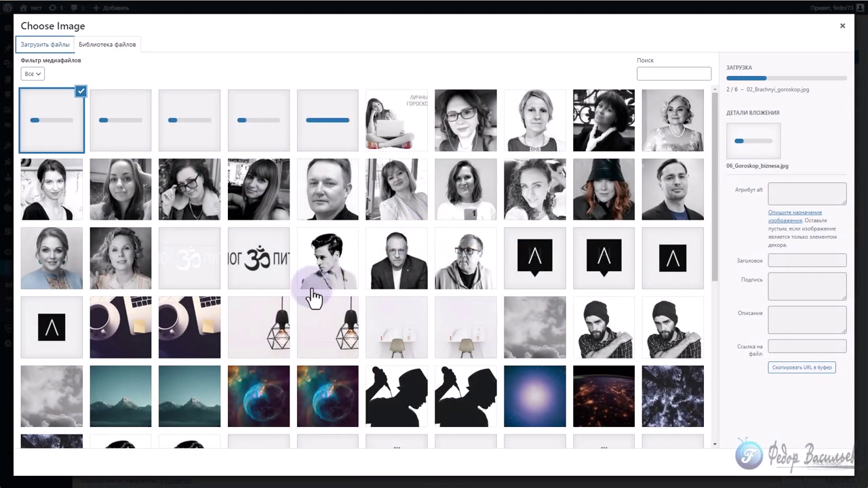
{"action": "left_click", "coordinate": [408, 91]}
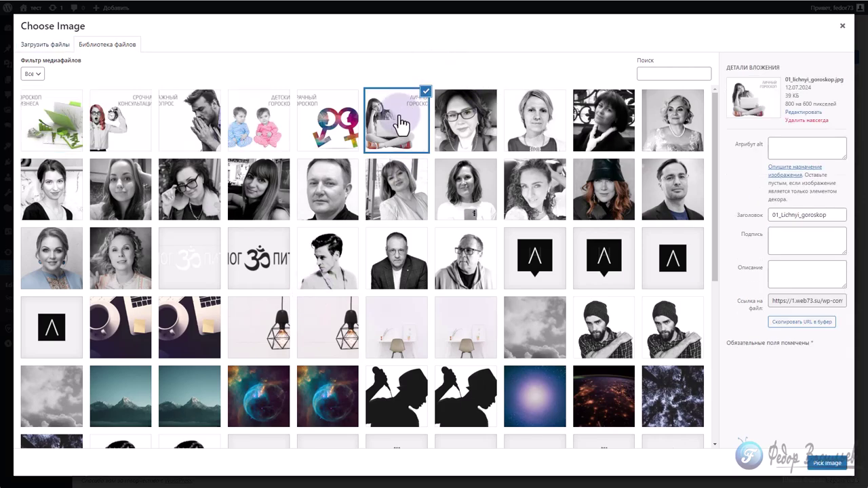
{"action": "left_click", "coordinate": [826, 464]}
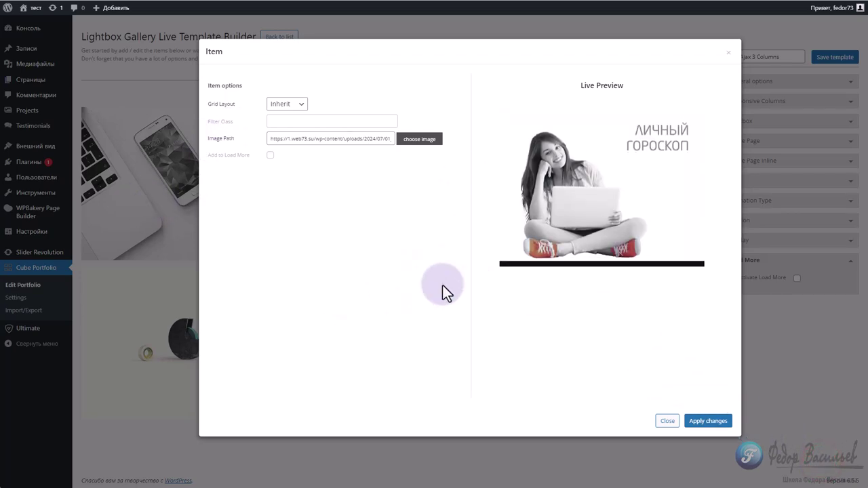
{"action": "left_click", "coordinate": [709, 420]}
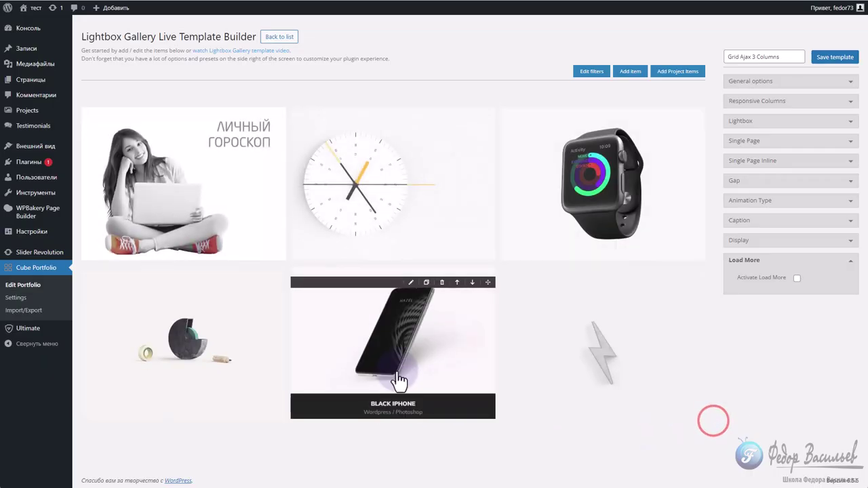
Replace the second tile's clock image with 02_brachnyi_goroskop
{"action": "left_click", "coordinate": [410, 110]}
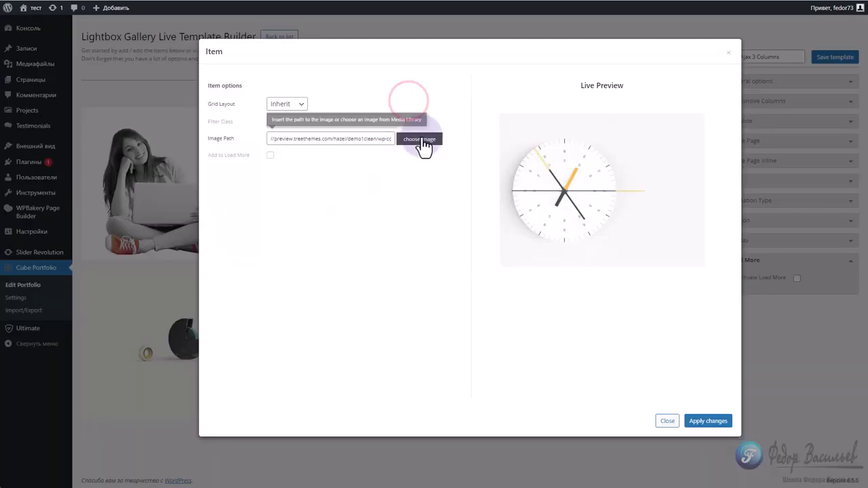
{"action": "left_click", "coordinate": [420, 140]}
{"action": "left_click", "coordinate": [332, 122]}
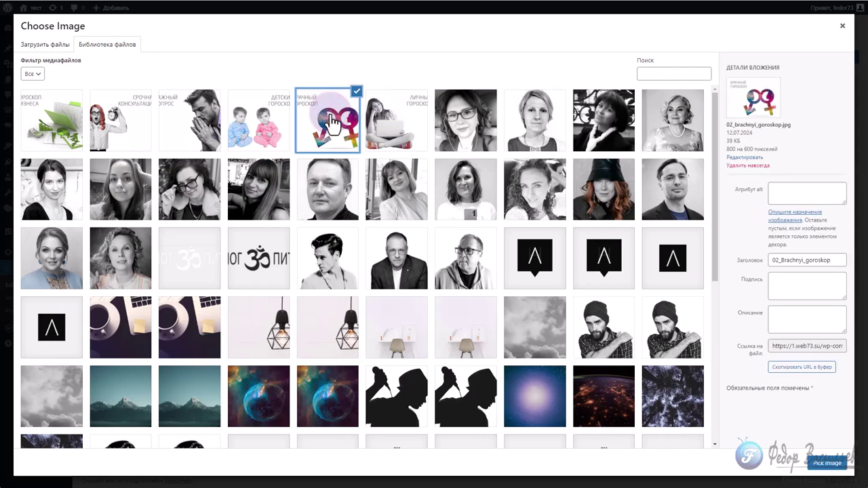
{"action": "left_click", "coordinate": [822, 464]}
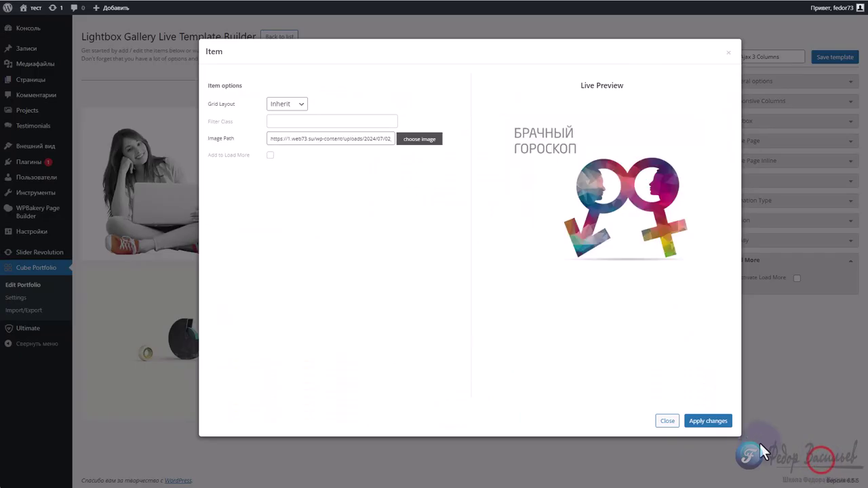
{"action": "left_click", "coordinate": [711, 431]}
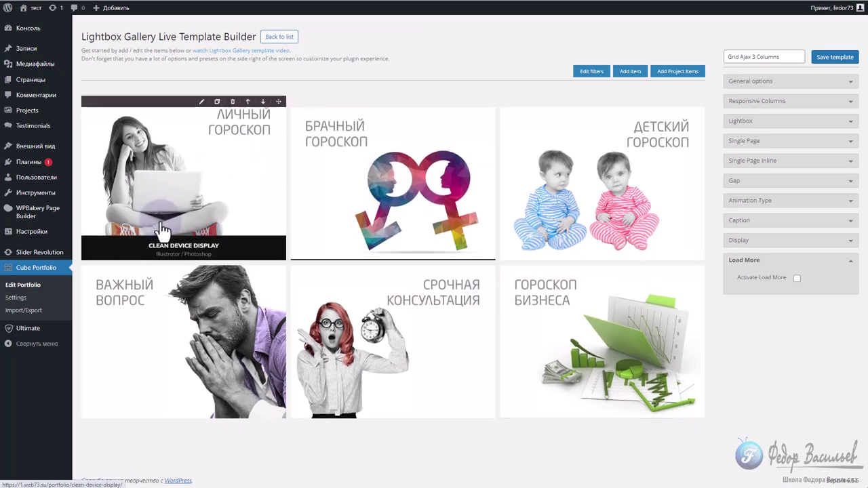
Save the gallery template and check the КОНСУЛЬТАЦИИ section on the live site
{"action": "left_click", "coordinate": [835, 58]}
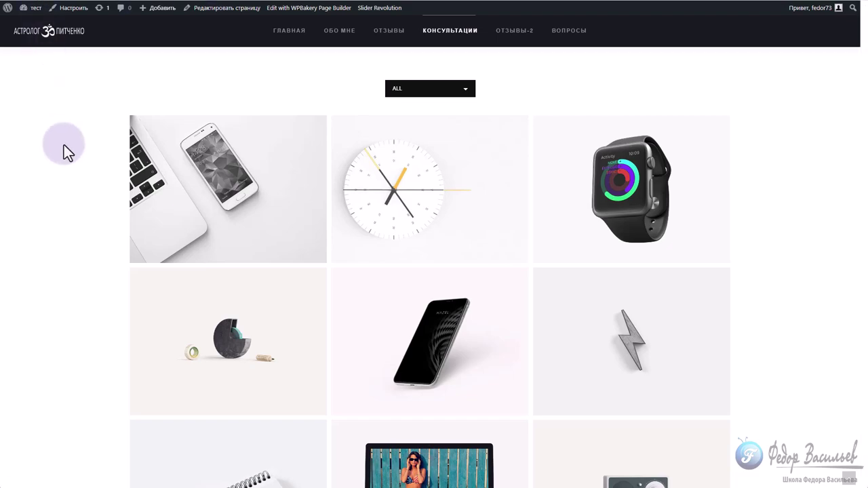
{"action": "scroll", "coordinate": [300, 209], "scroll_direction": "up", "scroll_amount": 3}
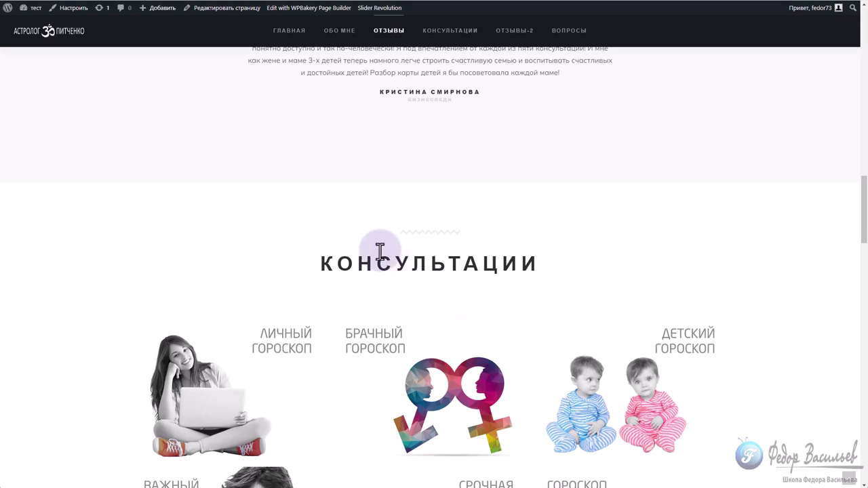
{"action": "scroll", "coordinate": [386, 257], "scroll_direction": "down", "scroll_amount": 7}
{"action": "scroll", "coordinate": [412, 169], "scroll_direction": "up", "scroll_amount": 4}
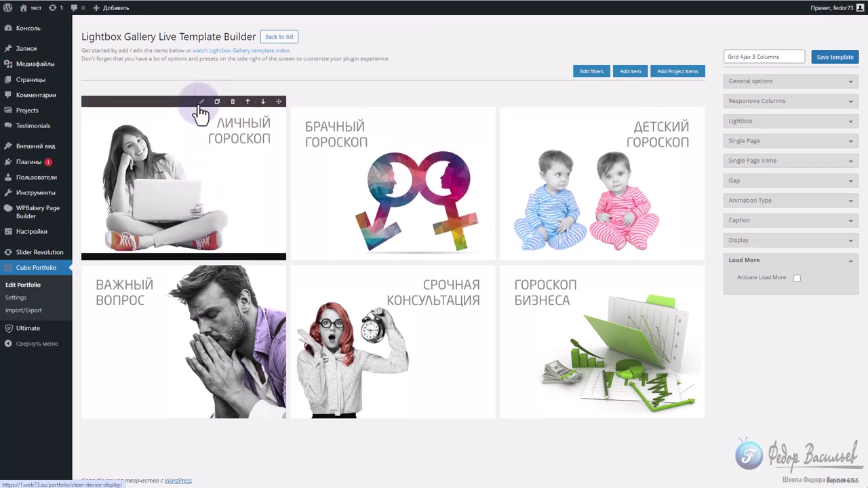
Change the Личный гороскоп tile's caption title to 'заказать' and apply the changes
{"action": "left_click", "coordinate": [202, 101]}
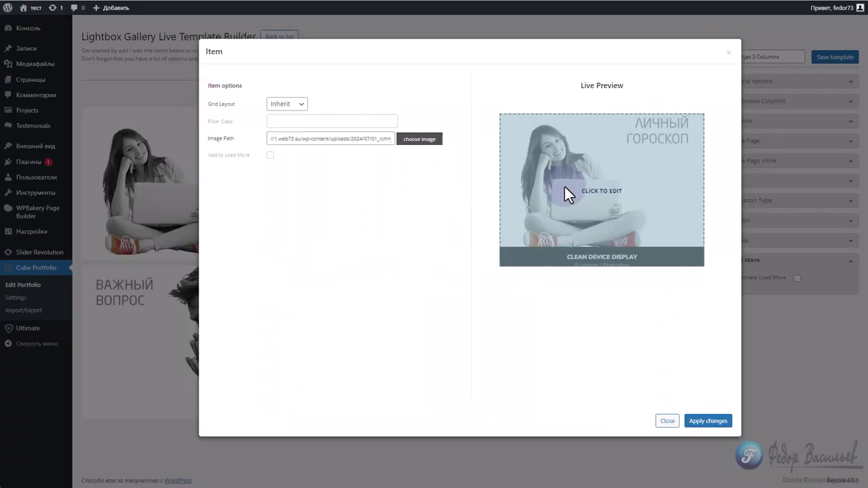
{"action": "left_click", "coordinate": [550, 251]}
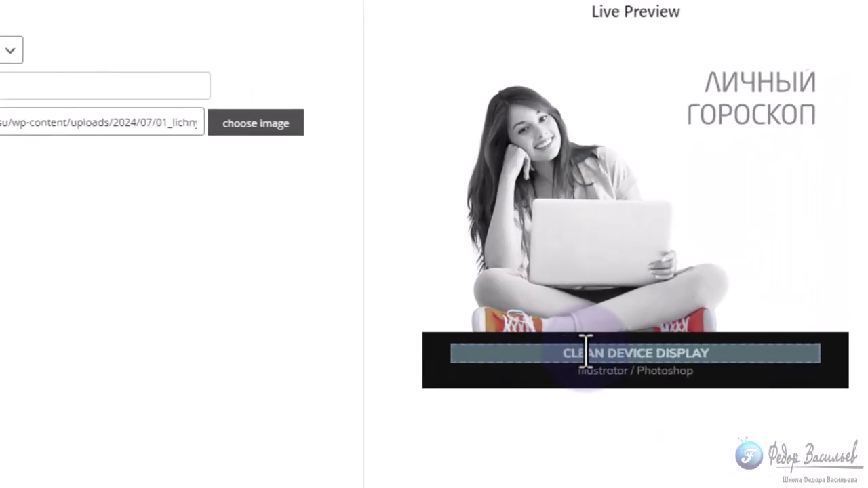
{"action": "left_click", "coordinate": [602, 351]}
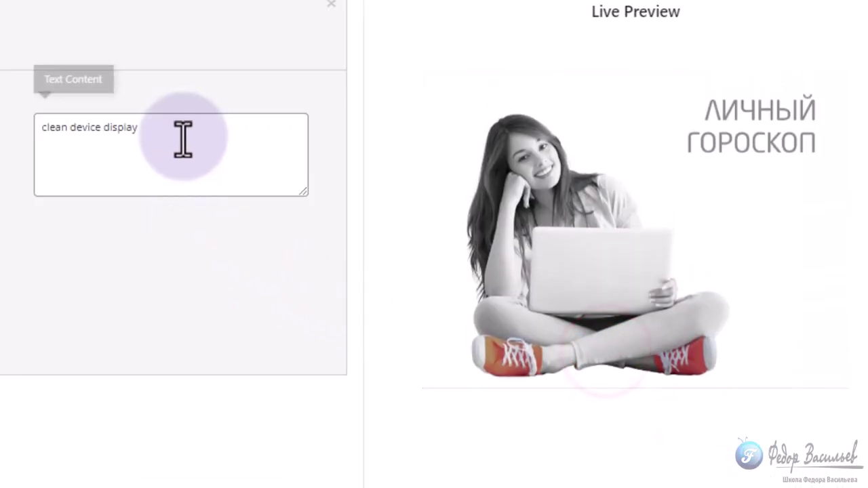
{"action": "triple_click", "coordinate": [183, 132]}
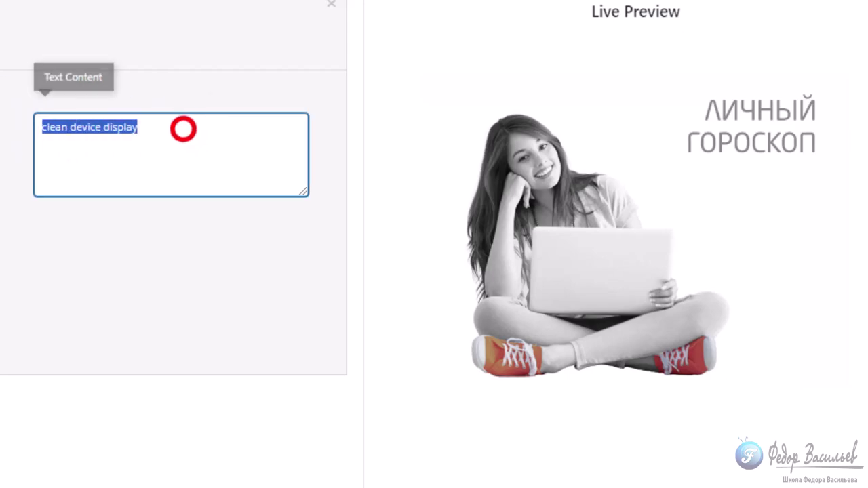
{"action": "type", "text": "заказать"}
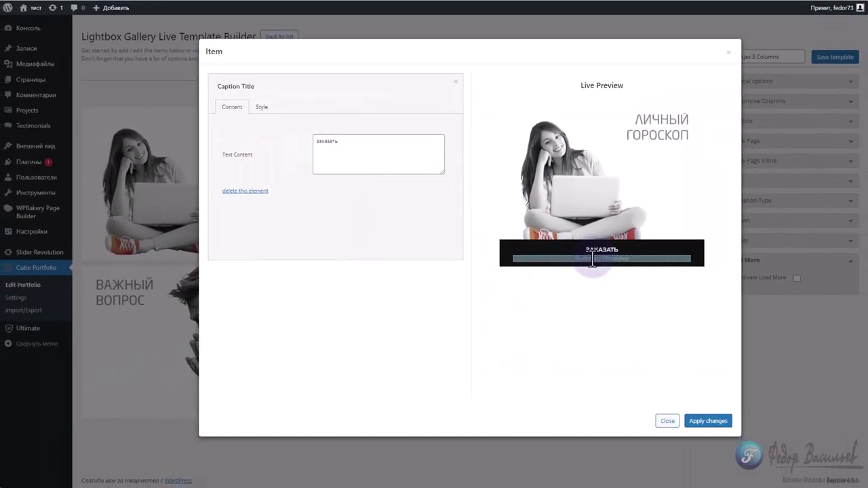
{"action": "triple_click", "coordinate": [385, 145]}
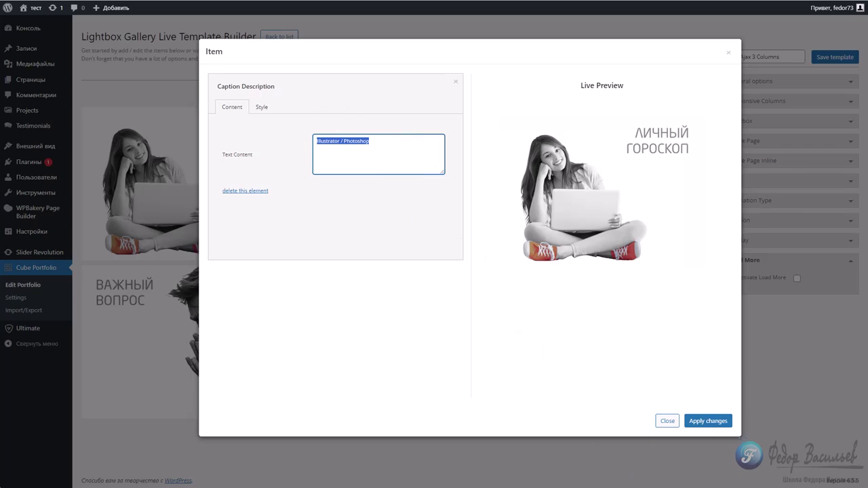
{"action": "left_click", "coordinate": [698, 426]}
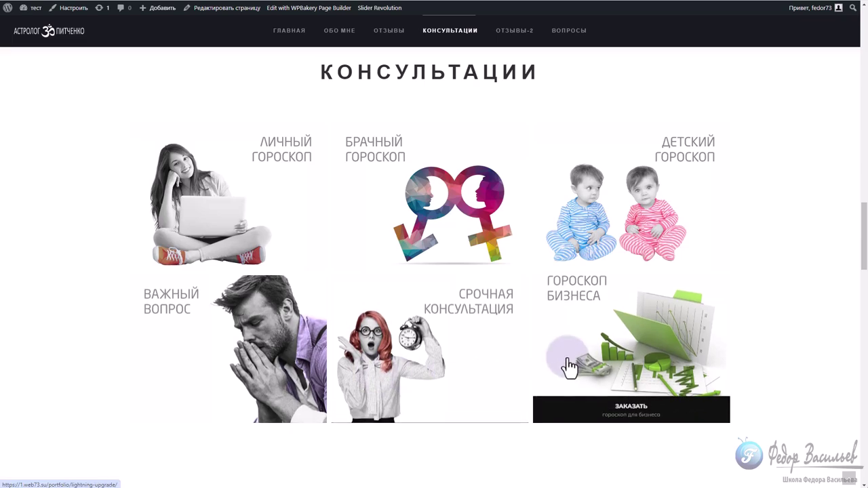
Preview the Личный гороскоп tile, then open the admin Projects list in a new tab
{"action": "left_click", "coordinate": [246, 214]}
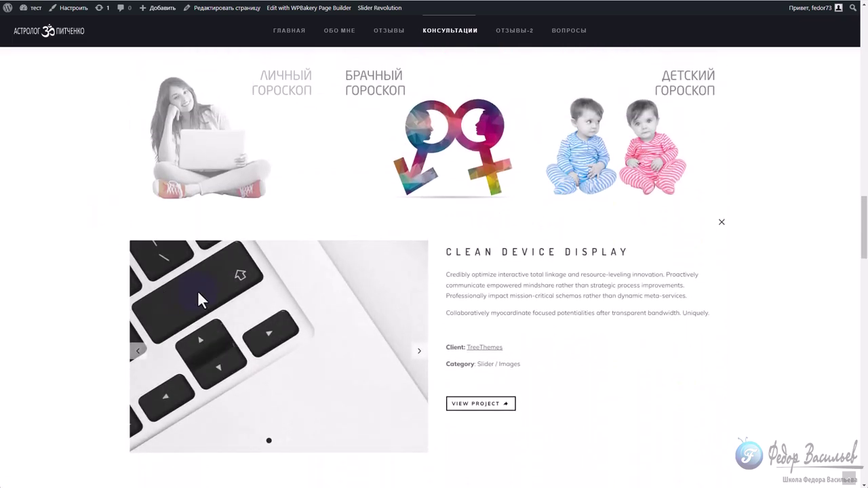
{"action": "left_click", "coordinate": [722, 225]}
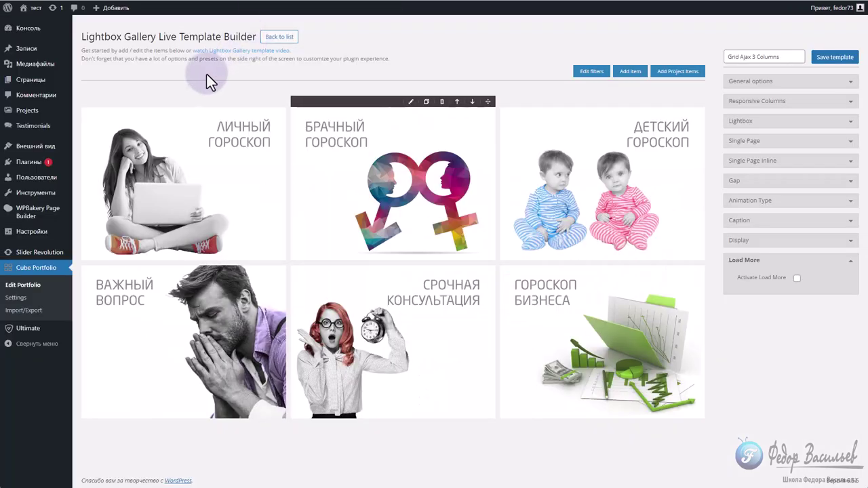
{"action": "mouse_move", "coordinate": [26, 117]}
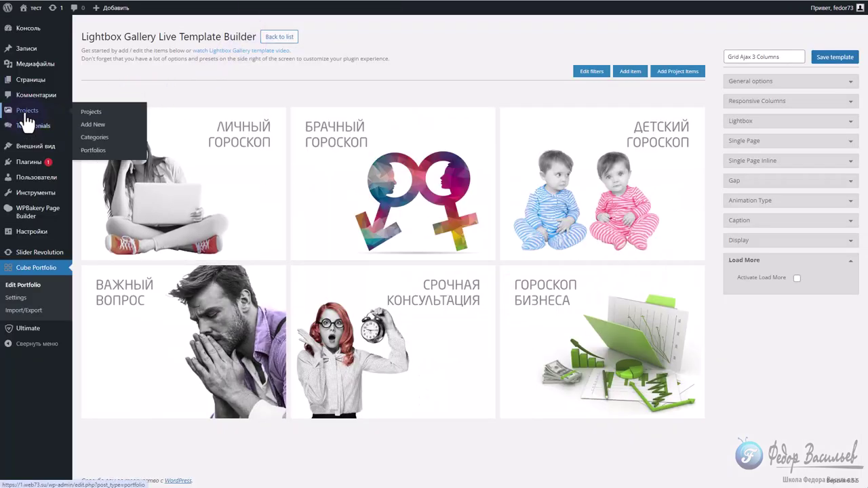
{"action": "right_click", "coordinate": [26, 114]}
{"action": "left_click", "coordinate": [49, 121]}
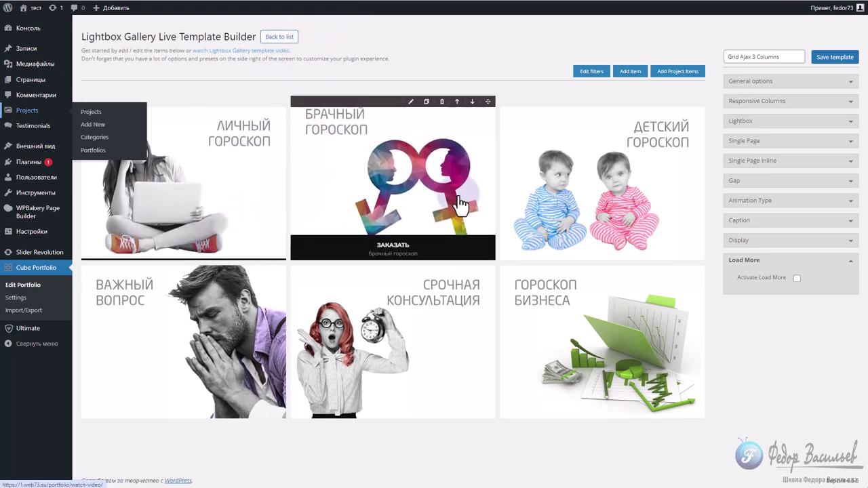
Open the Paper & Coffee Cup project and switch its editor to Визуально mode
{"action": "left_click", "coordinate": [392, 52]}
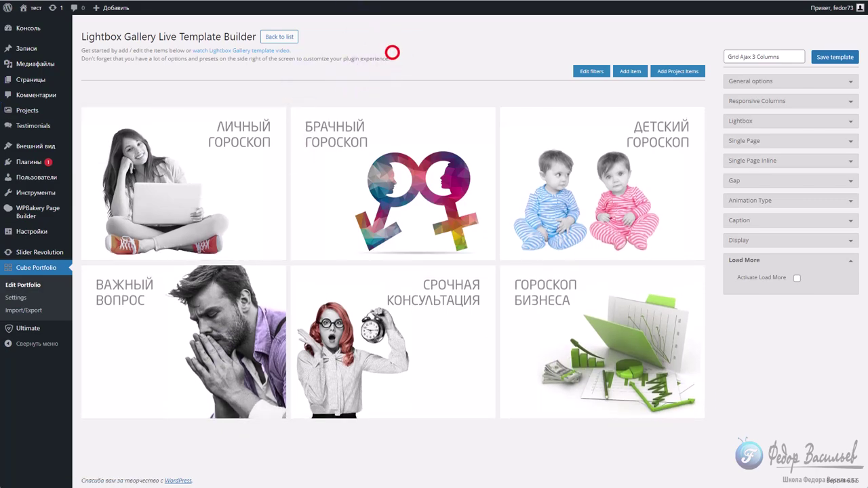
{"action": "scroll", "coordinate": [143, 108], "scroll_direction": "down", "scroll_amount": 5}
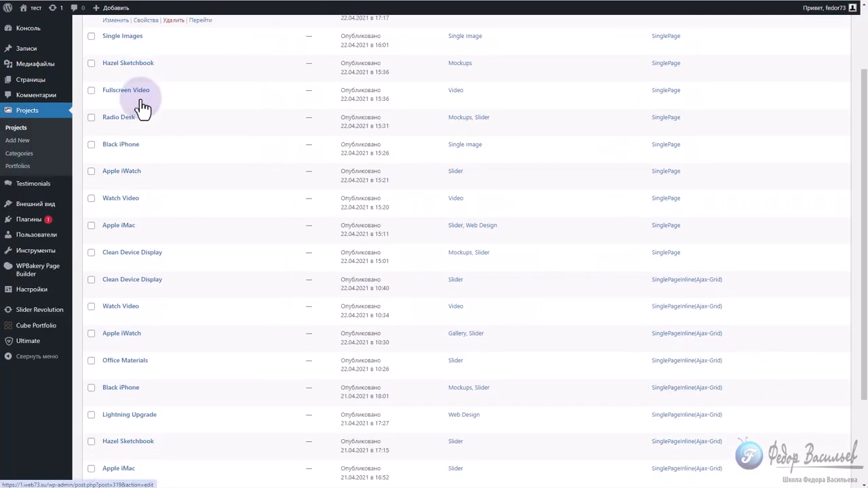
{"action": "scroll", "coordinate": [112, 410], "scroll_direction": "up", "scroll_amount": 6}
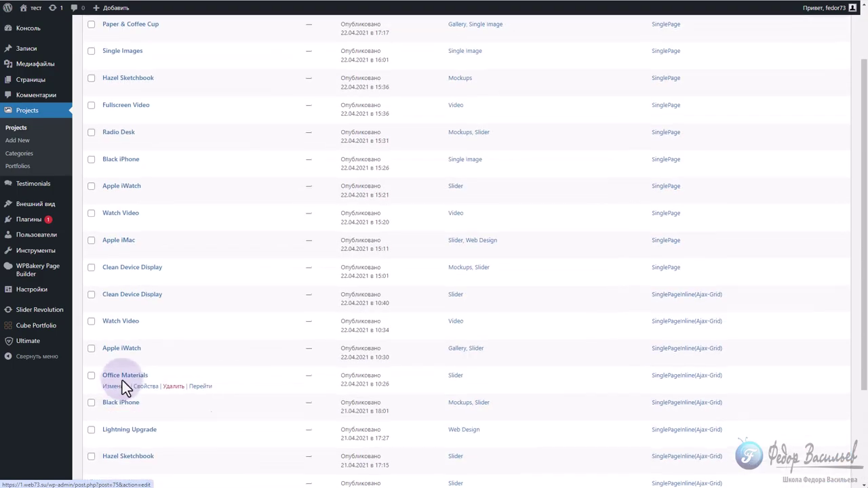
{"action": "left_click", "coordinate": [135, 99]}
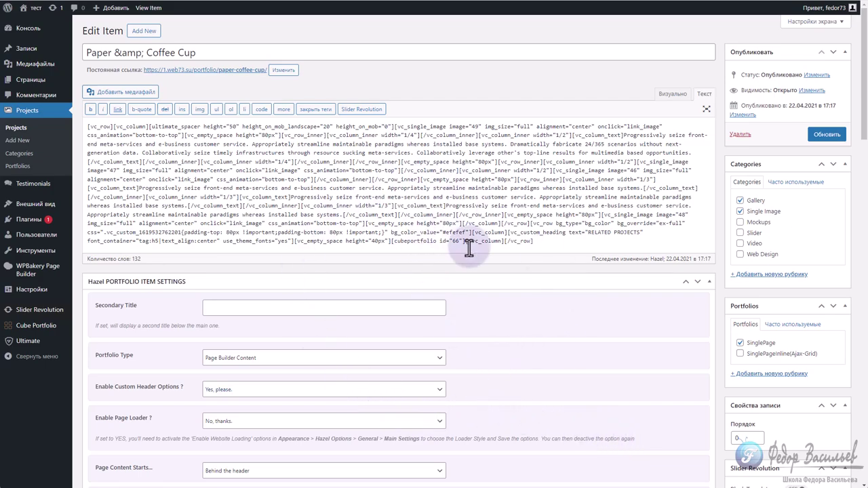
{"action": "left_click", "coordinate": [672, 93]}
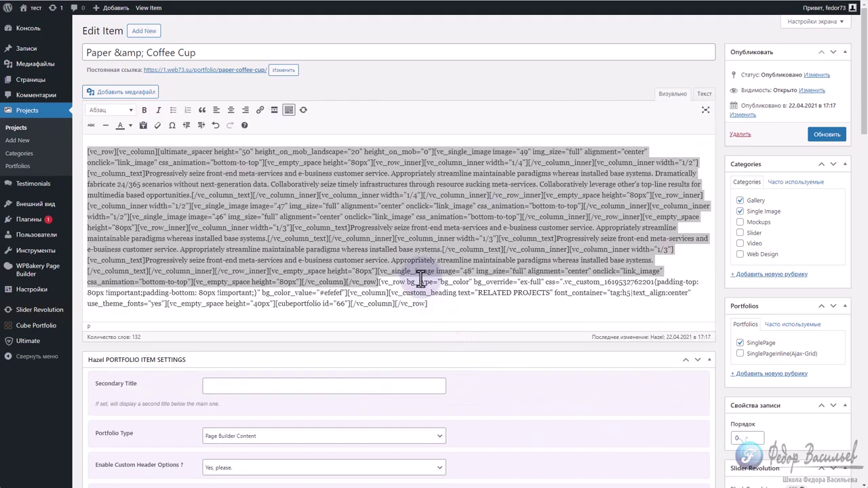
Review the project's WPBakery shortcode content and open WPBakery Page Builder's Основные настройки
{"action": "scroll", "coordinate": [417, 268], "scroll_direction": "down", "scroll_amount": 6}
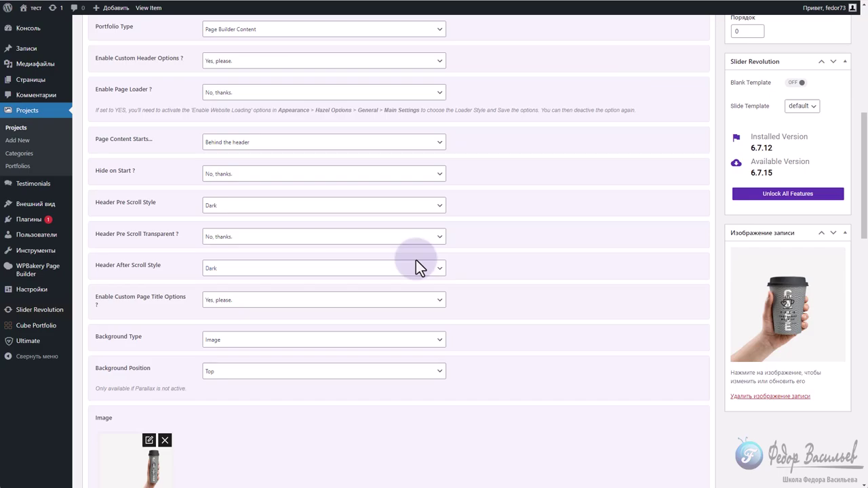
{"action": "scroll", "coordinate": [416, 264], "scroll_direction": "down", "scroll_amount": 3}
{"action": "scroll", "coordinate": [416, 260], "scroll_direction": "up", "scroll_amount": 9}
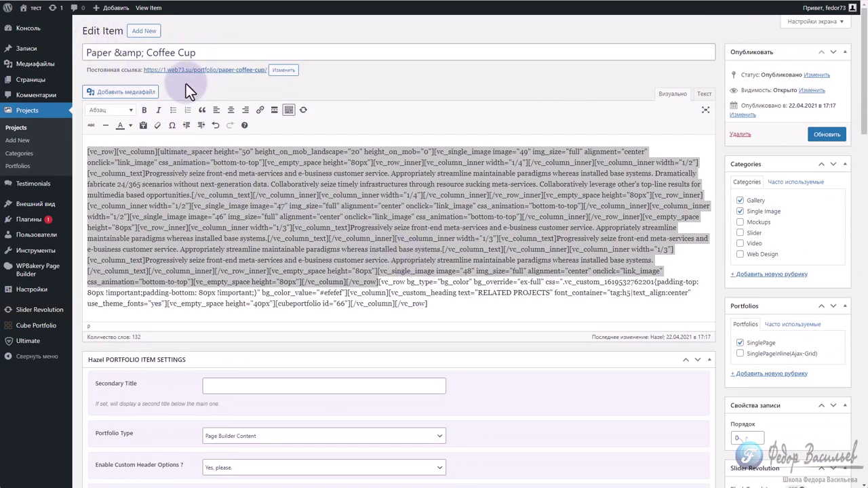
{"action": "left_click", "coordinate": [401, 263]}
{"action": "left_click_drag", "start_coordinate": [434, 309], "coordinate": [92, 157]}
{"action": "left_click", "coordinate": [98, 156]}
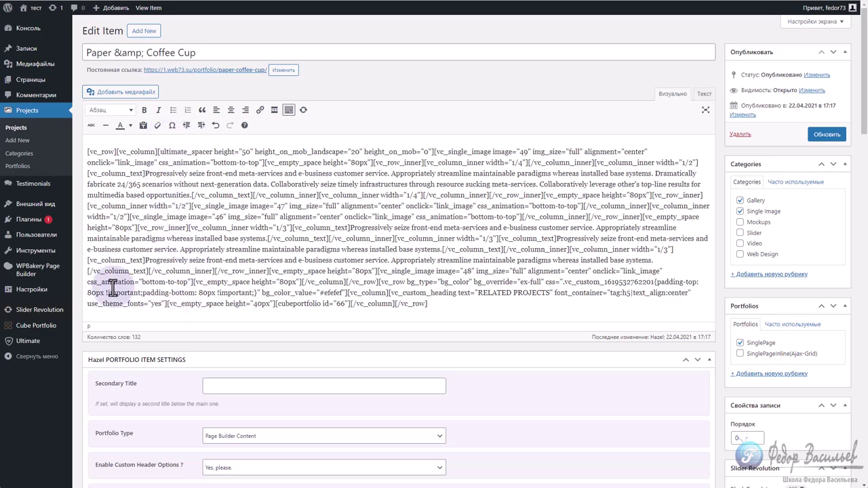
{"action": "mouse_move", "coordinate": [28, 284]}
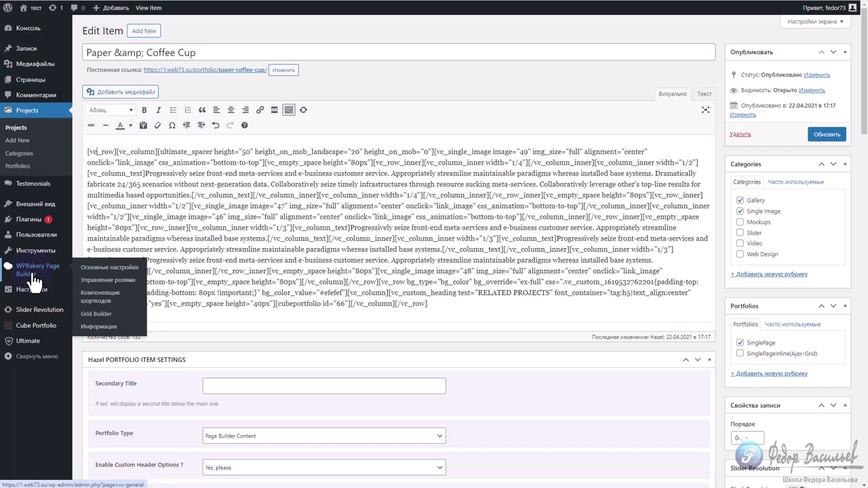
{"action": "left_click", "coordinate": [101, 268]}
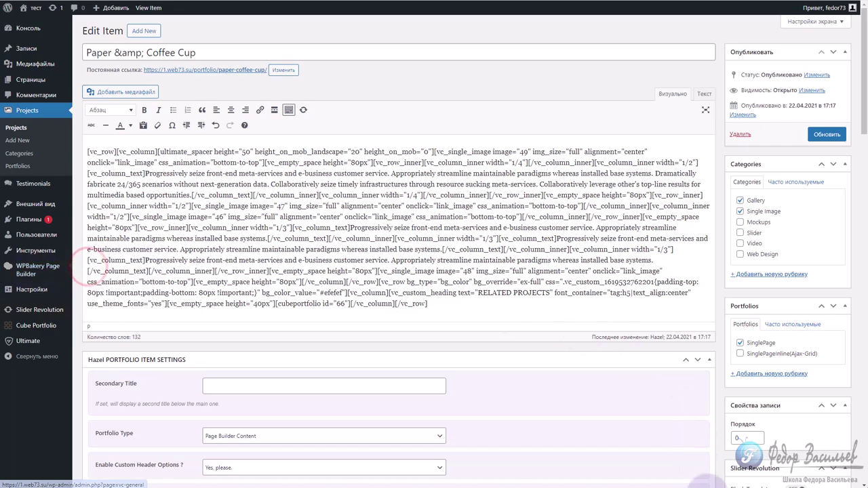
Under Управление ролями, set administrator post types to Произвольный with post and page enabled
{"action": "left_click", "coordinate": [209, 54]}
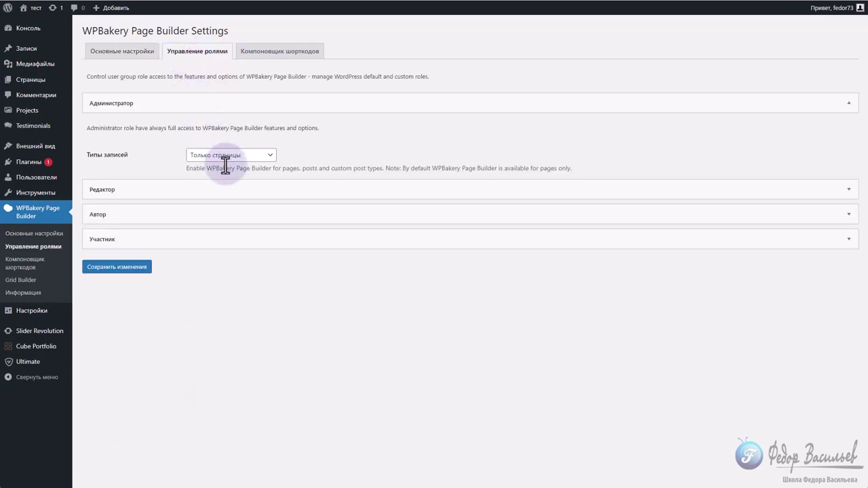
{"action": "left_click", "coordinate": [230, 156]}
{"action": "left_click", "coordinate": [224, 177]}
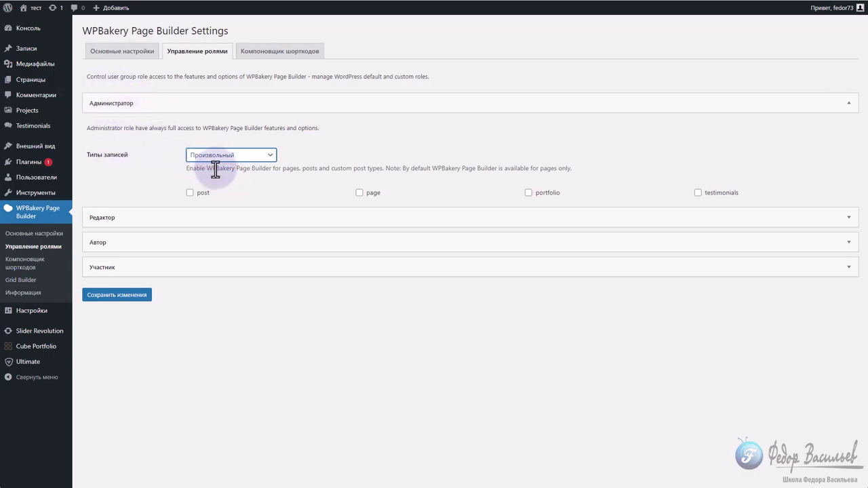
{"action": "left_click", "coordinate": [190, 193]}
{"action": "left_click", "coordinate": [359, 193]}
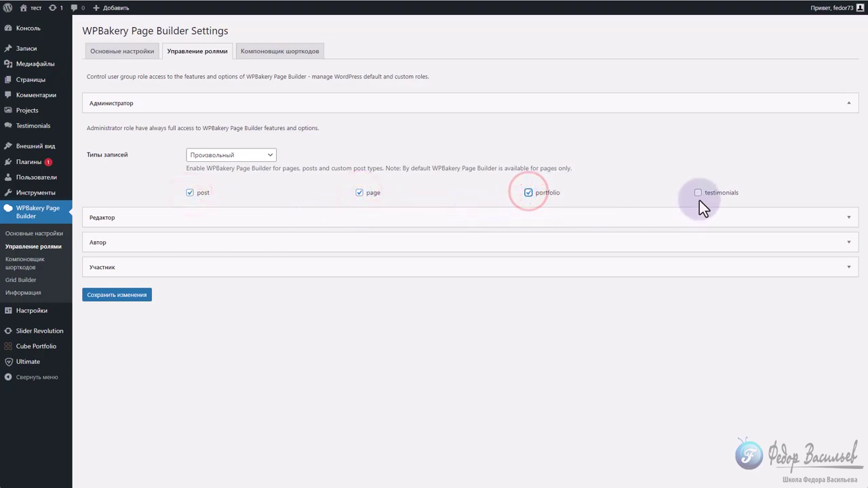
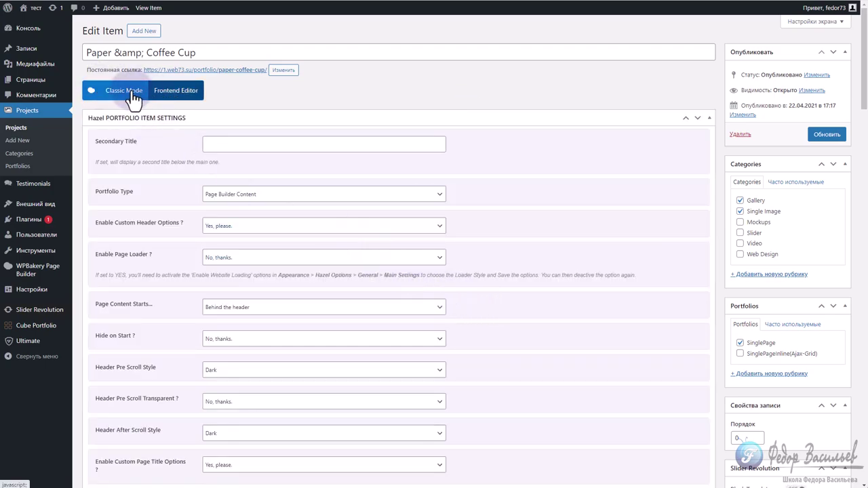
Copy the CLEAN DEVICE DISPLAY project title from the live site's portfolio page
{"action": "scroll", "coordinate": [119, 134], "scroll_direction": "down", "scroll_amount": 8}
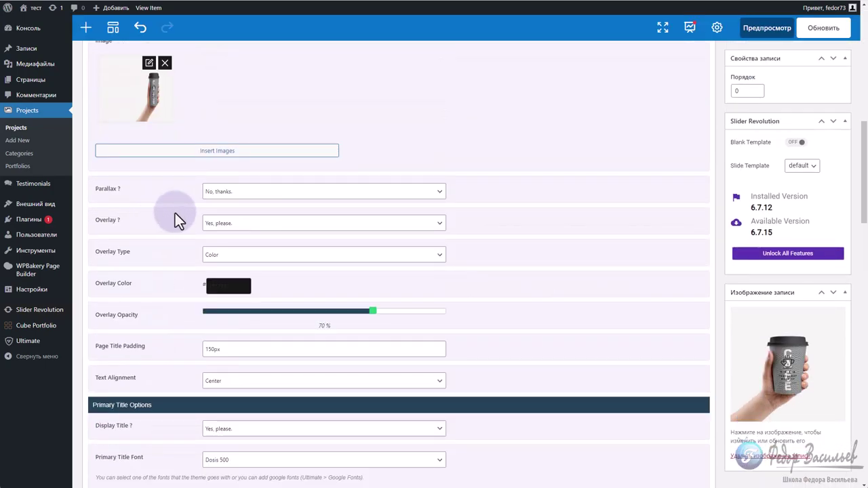
{"action": "scroll", "coordinate": [333, 367], "scroll_direction": "down", "scroll_amount": 6}
{"action": "scroll", "coordinate": [334, 354], "scroll_direction": "down", "scroll_amount": 6}
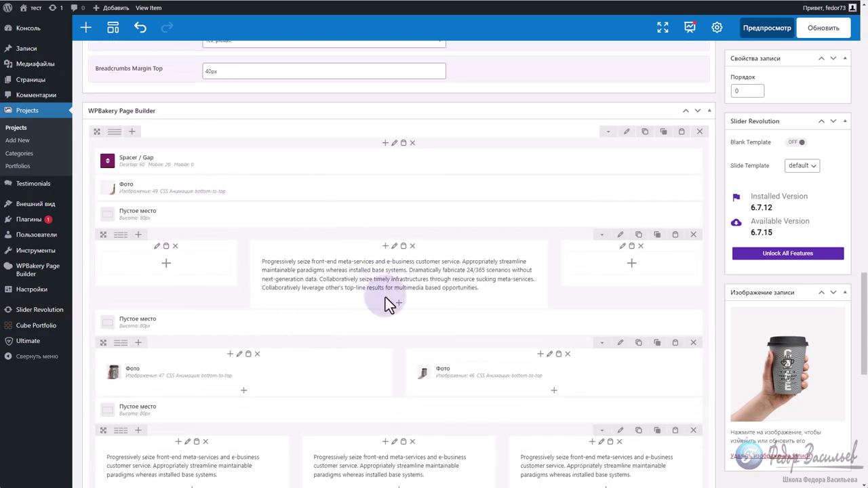
{"action": "scroll", "coordinate": [319, 239], "scroll_direction": "up", "scroll_amount": 12}
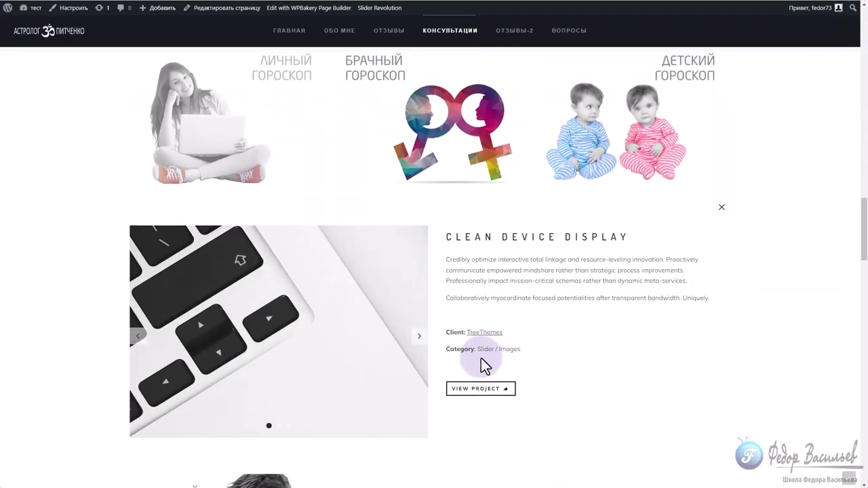
{"action": "scroll", "coordinate": [223, 251], "scroll_direction": "up", "scroll_amount": 2}
{"action": "scroll", "coordinate": [529, 271], "scroll_direction": "down", "scroll_amount": 2}
{"action": "left_click_drag", "start_coordinate": [631, 258], "coordinate": [452, 260]}
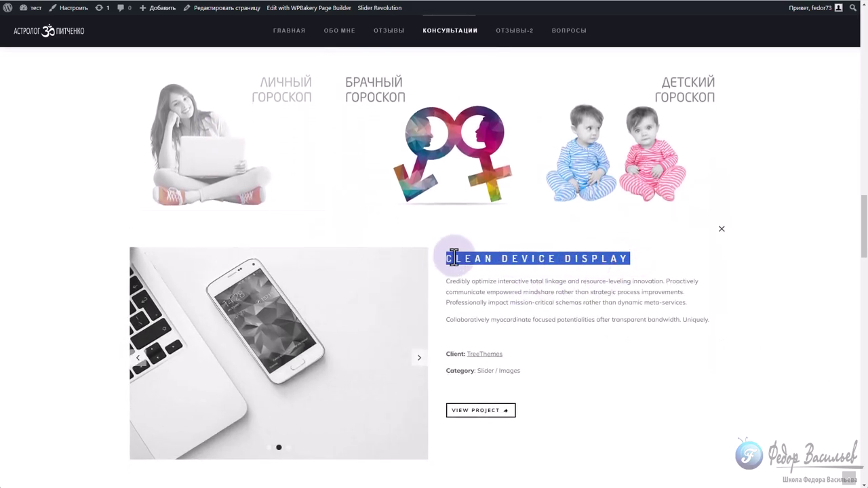
{"action": "right_click", "coordinate": [454, 259]}
{"action": "left_click", "coordinate": [466, 268]}
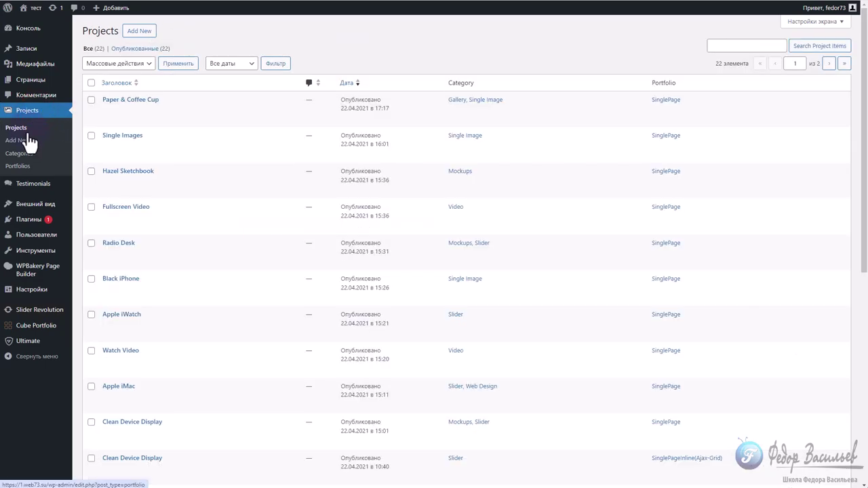
Search Projects for CLEAN DEVICE DISPLAY and open that project for editing
{"action": "right_click", "coordinate": [722, 45]}
{"action": "left_click", "coordinate": [742, 131]}
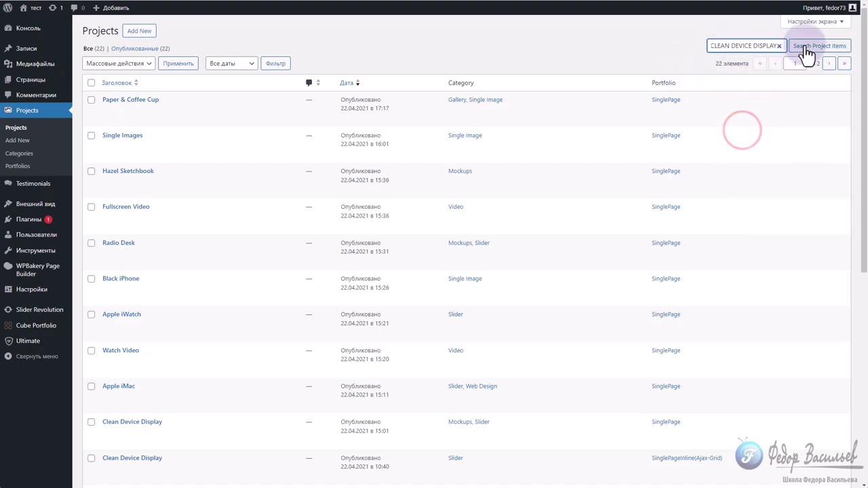
{"action": "left_click", "coordinate": [806, 50]}
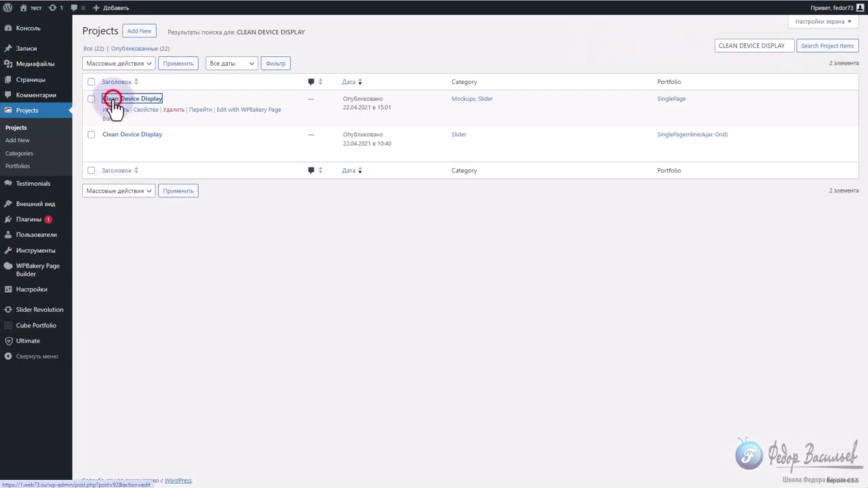
{"action": "left_click", "coordinate": [112, 101]}
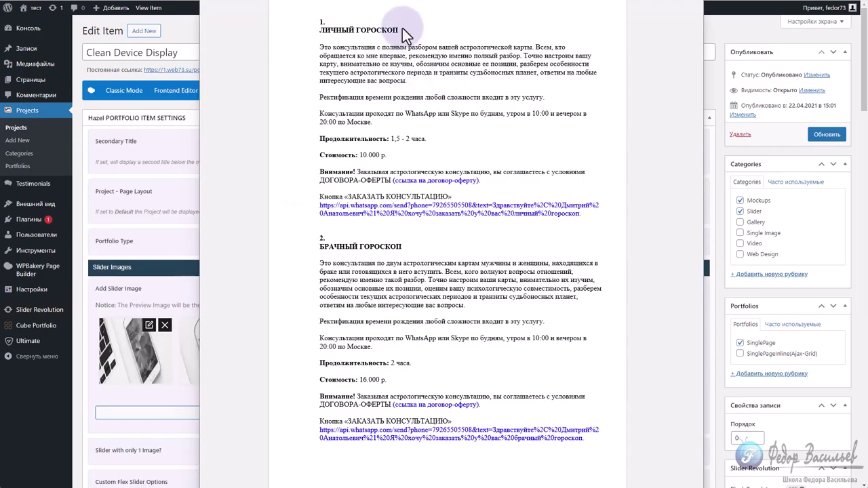
Replace the project title with ЛИЧНЫЙ ГОРОСКОП copied from the text document
{"action": "left_click", "coordinate": [402, 27]}
{"action": "left_click_drag", "start_coordinate": [396, 28], "coordinate": [343, 19]}
{"action": "key", "text": "alt+Tab"}
{"action": "left_click", "coordinate": [214, 51]}
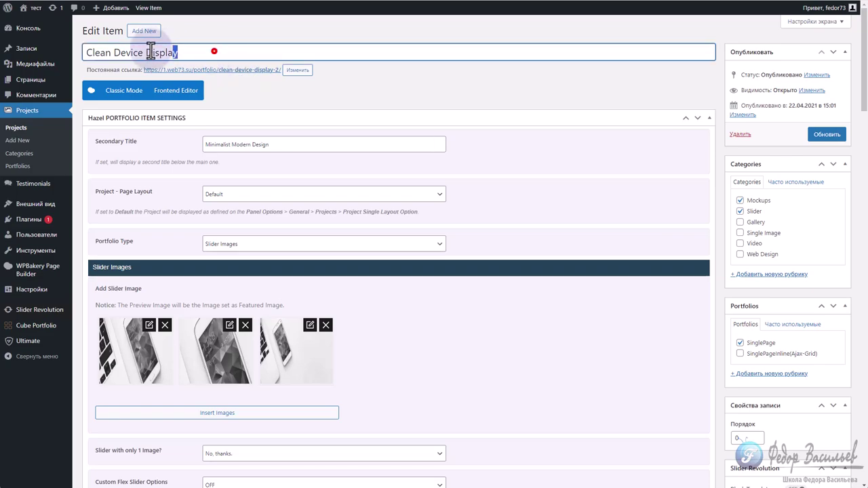
{"action": "key", "text": "ctrl+a"}
{"action": "key", "text": "ctrl+v"}
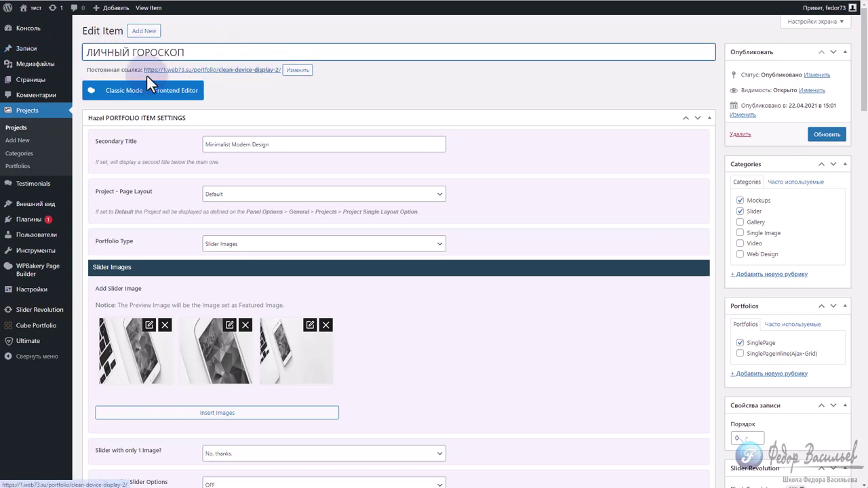
Set the Личный гороскоп picture as the project's featured image
{"action": "scroll", "coordinate": [733, 310], "scroll_direction": "down", "scroll_amount": 7}
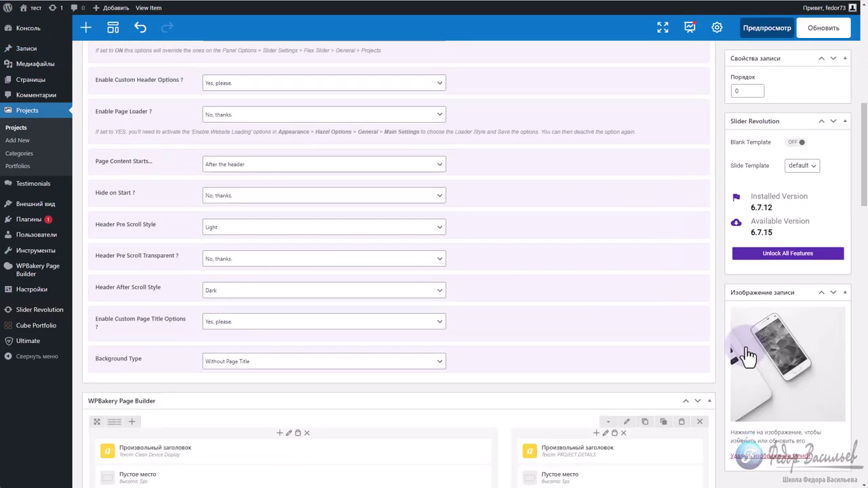
{"action": "left_click", "coordinate": [768, 346]}
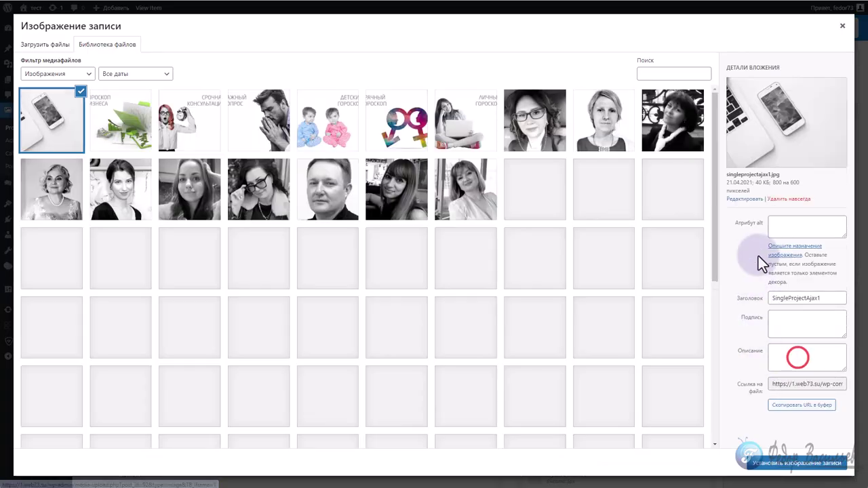
{"action": "left_click", "coordinate": [461, 120]}
{"action": "left_click", "coordinate": [793, 463]}
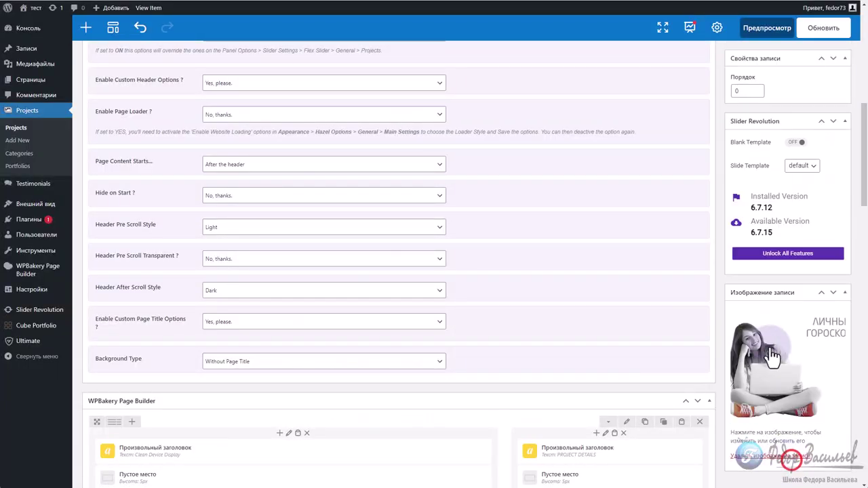
{"action": "scroll", "coordinate": [793, 328], "scroll_direction": "up", "scroll_amount": 2}
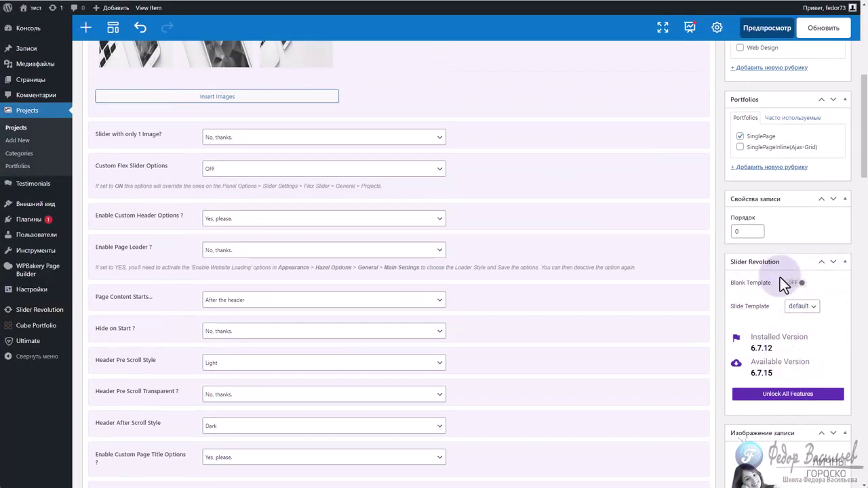
{"action": "scroll", "coordinate": [773, 267], "scroll_direction": "up", "scroll_amount": 5}
{"action": "left_click", "coordinate": [806, 23]}
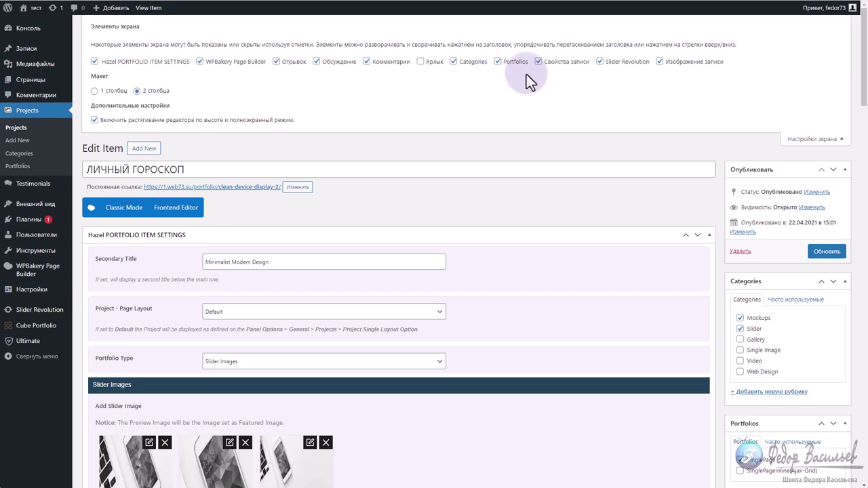
Hide the Slider Revolution panel from the project editor
{"action": "left_click", "coordinate": [601, 61]}
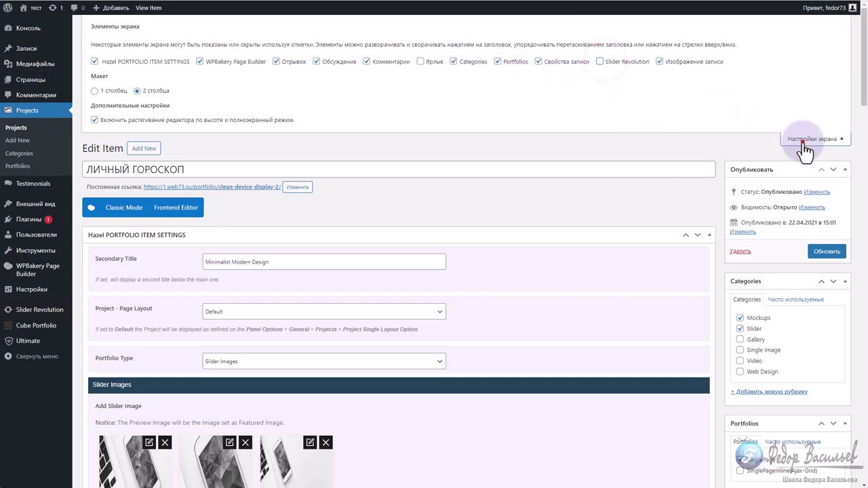
{"action": "left_click", "coordinate": [806, 139]}
{"action": "scroll", "coordinate": [795, 218], "scroll_direction": "down", "scroll_amount": 2}
{"action": "scroll", "coordinate": [772, 271], "scroll_direction": "up", "scroll_amount": 3}
{"action": "scroll", "coordinate": [789, 241], "scroll_direction": "down", "scroll_amount": 4}
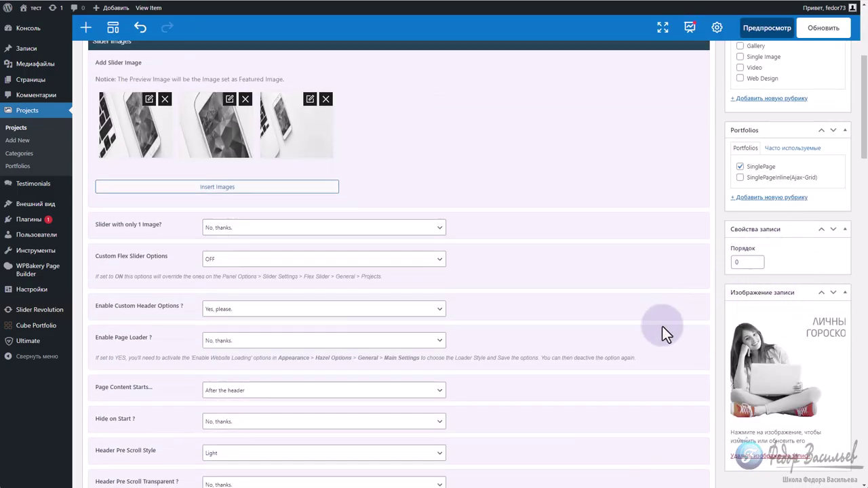
{"action": "scroll", "coordinate": [671, 339], "scroll_direction": "up", "scroll_amount": 2}
{"action": "left_click_drag", "start_coordinate": [735, 388], "coordinate": [732, 98]}
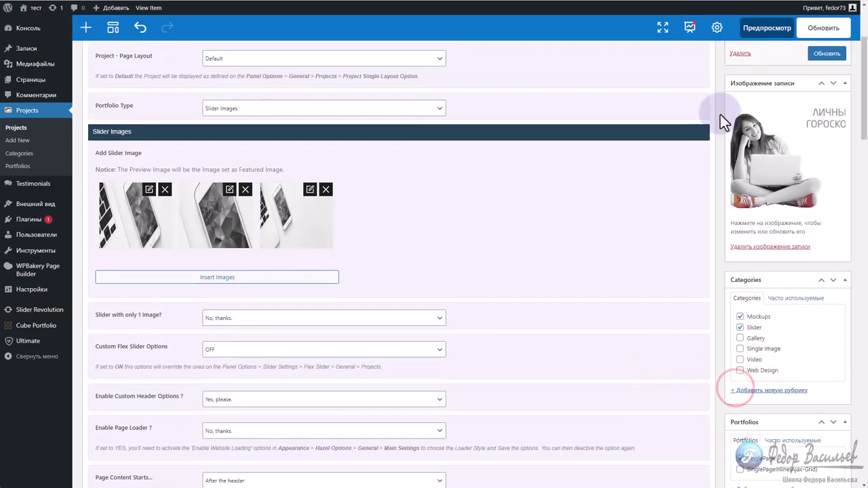
{"action": "scroll", "coordinate": [570, 254], "scroll_direction": "up", "scroll_amount": 2}
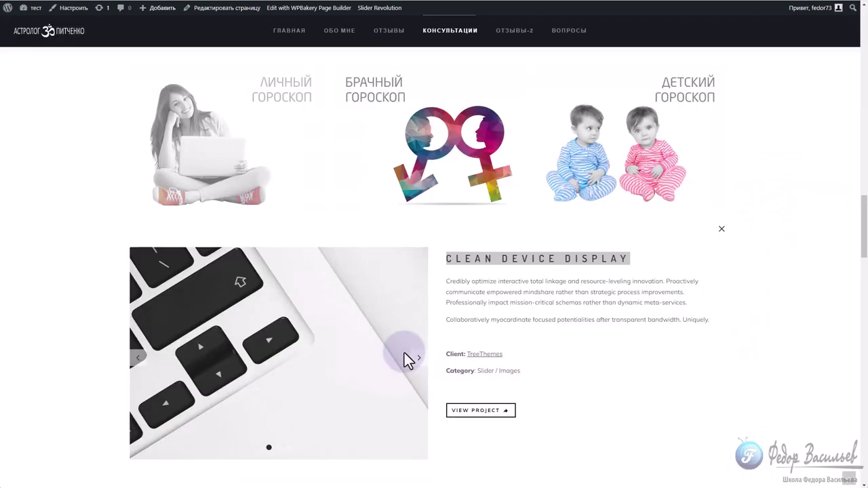
Remove both slider images and set Portfolio Type to Page Builder Content
{"action": "left_click", "coordinate": [414, 357]}
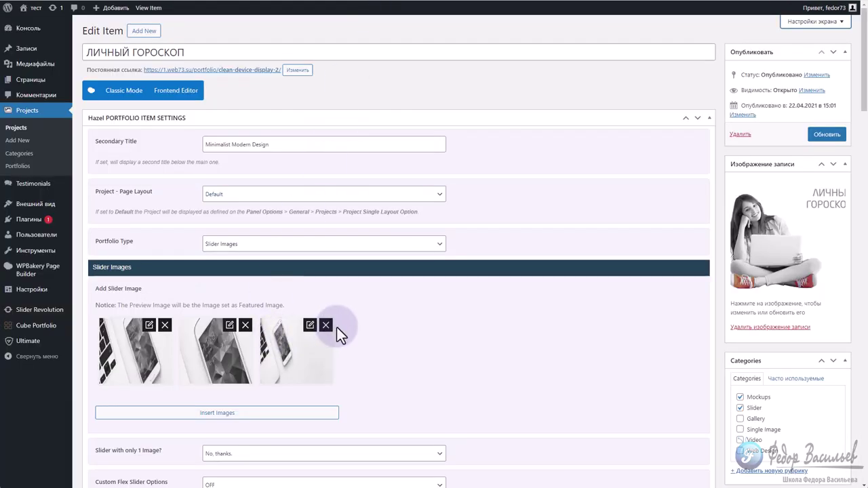
{"action": "left_click", "coordinate": [325, 325]}
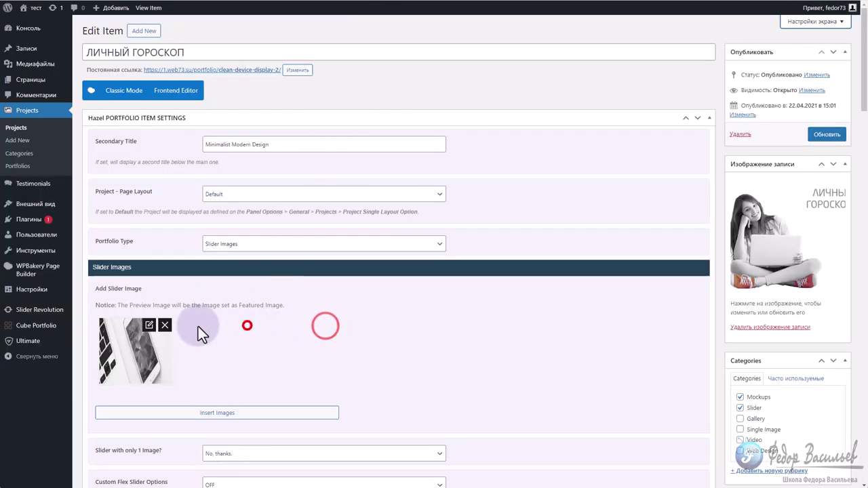
{"action": "left_click", "coordinate": [165, 325]}
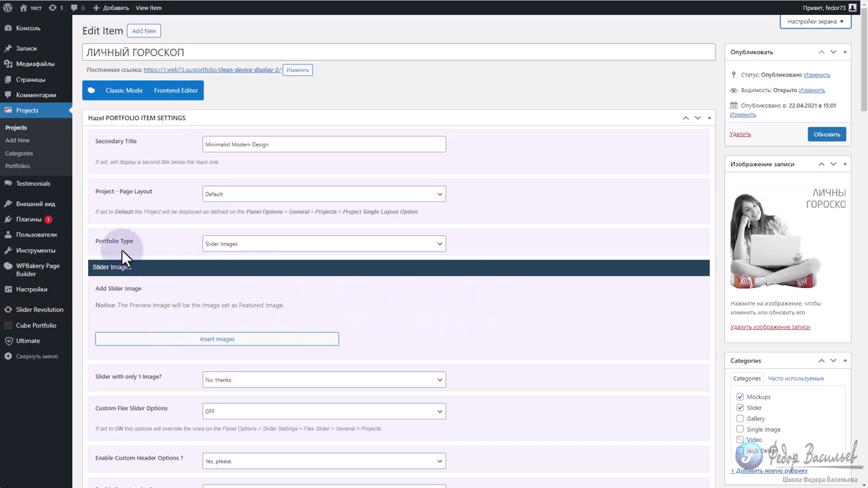
{"action": "left_click_drag", "start_coordinate": [135, 241], "coordinate": [104, 242]}
{"action": "left_click", "coordinate": [217, 244]}
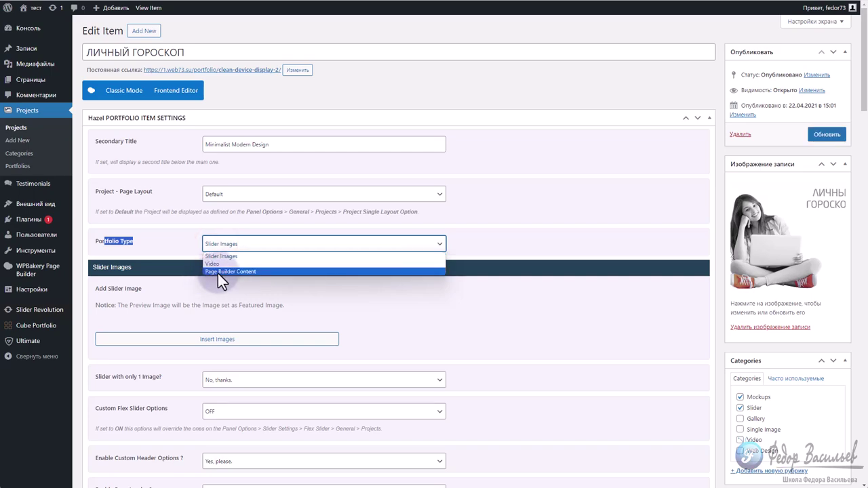
{"action": "left_click", "coordinate": [218, 272]}
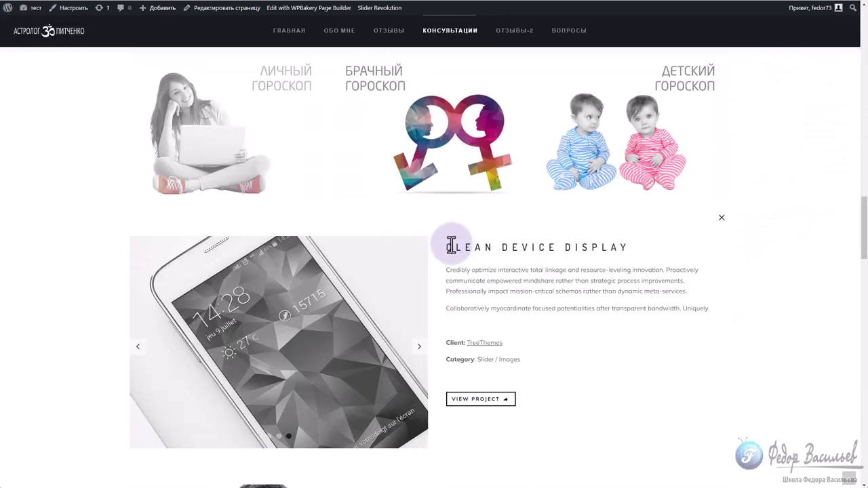
Copy the CLEAN DEVICE DISPLAY title from the live site
{"action": "left_click_drag", "start_coordinate": [447, 247], "coordinate": [615, 242]}
{"action": "right_click", "coordinate": [610, 248]}
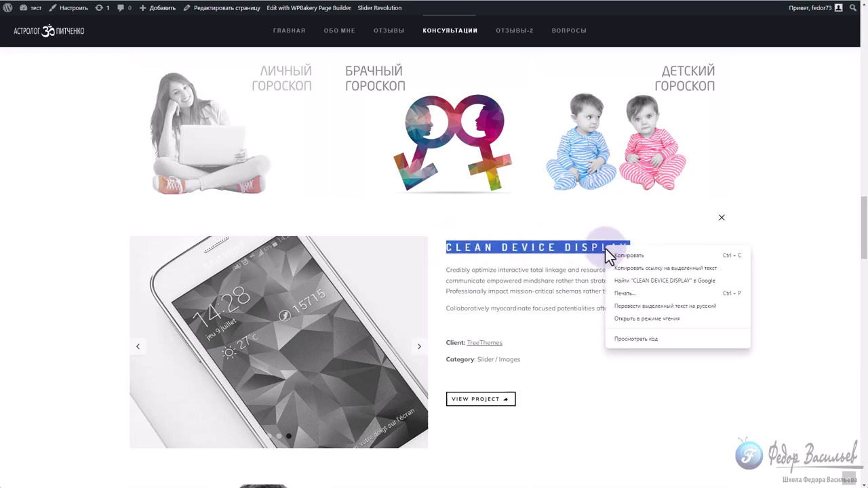
{"action": "left_click", "coordinate": [628, 255]}
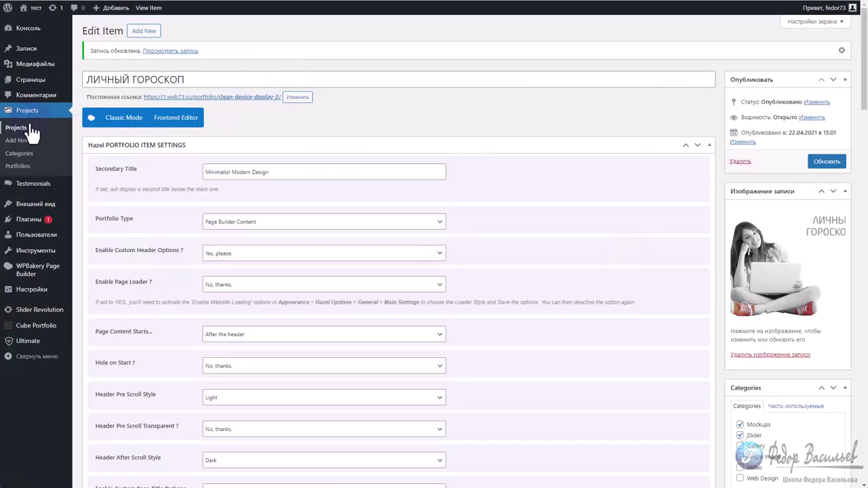
Search the Projects list for CLEAN DEVICE DISPLAY
{"action": "left_click", "coordinate": [29, 125]}
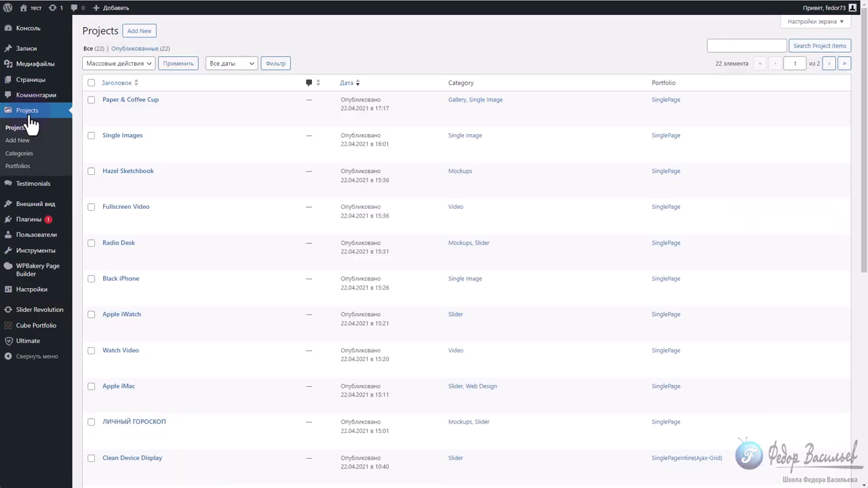
{"action": "right_click", "coordinate": [721, 46]}
{"action": "left_click", "coordinate": [739, 131]}
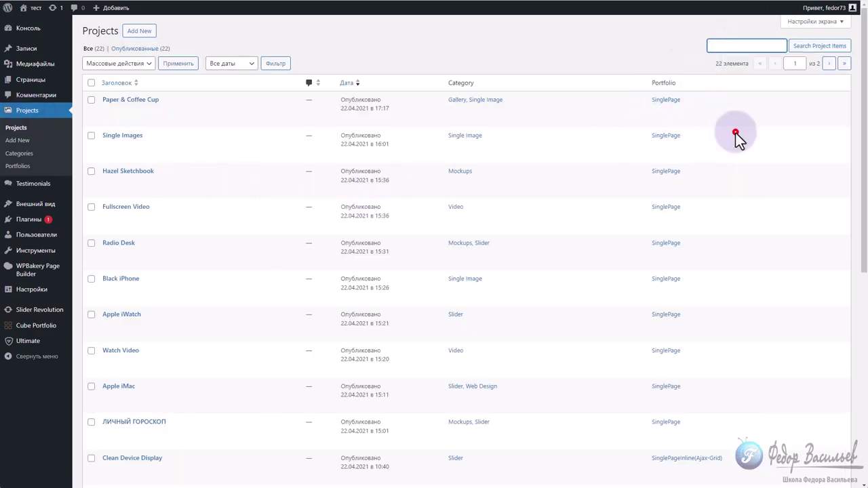
{"action": "left_click", "coordinate": [801, 48]}
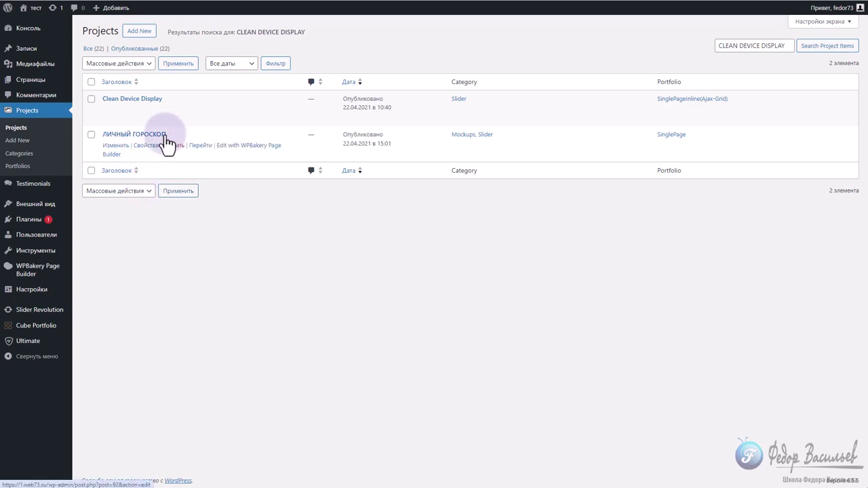
Quick-edit ЛИЧНЫЙ ГОРОСКОП and save it, leaving it as a draft
{"action": "left_click_drag", "start_coordinate": [135, 99], "coordinate": [162, 99]}
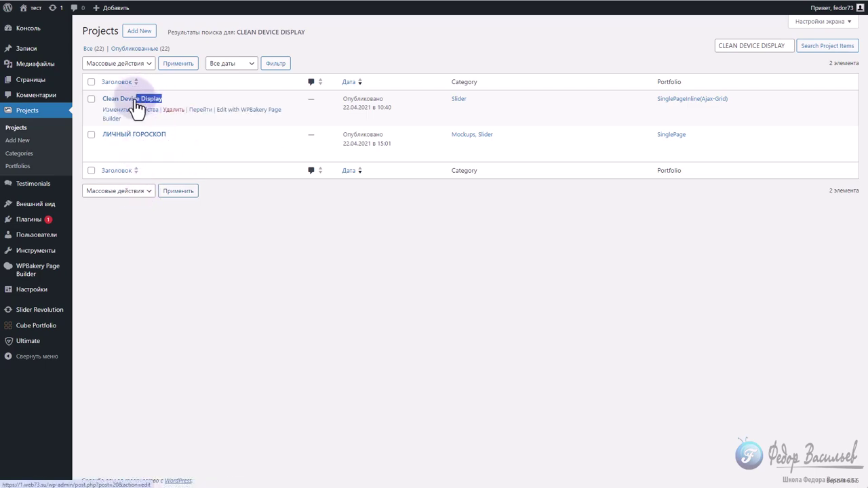
{"action": "left_click", "coordinate": [260, 224]}
{"action": "left_click", "coordinate": [139, 147]}
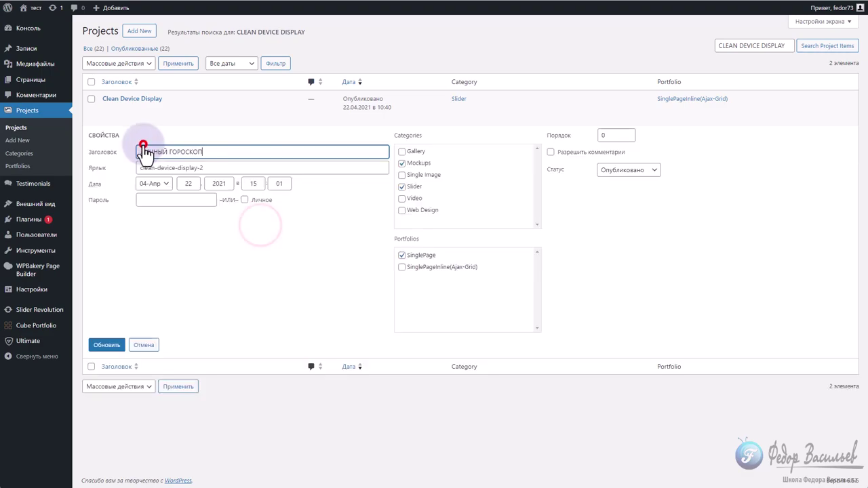
{"action": "left_click", "coordinate": [622, 170]}
{"action": "left_click", "coordinate": [103, 344]}
Open the other Clean Device Display project and check its Portfolio Type choices
{"action": "left_click", "coordinate": [142, 99]}
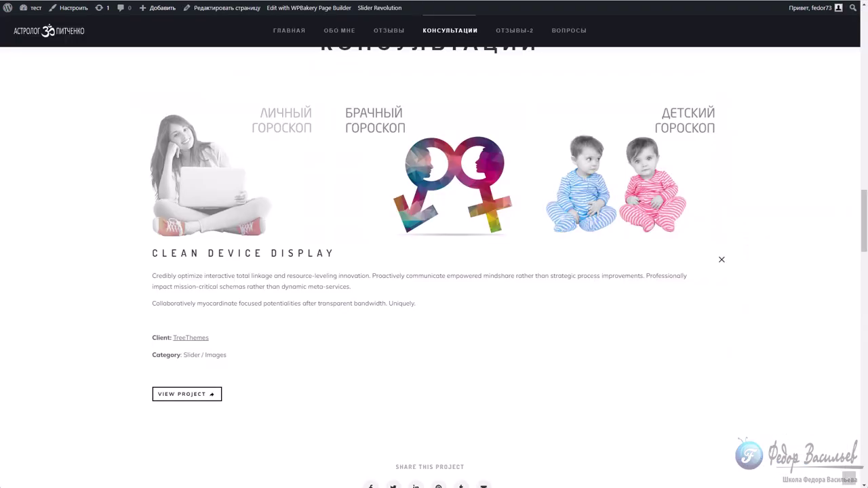
{"action": "scroll", "coordinate": [160, 192], "scroll_direction": "down", "scroll_amount": 2}
{"action": "left_click_drag", "start_coordinate": [145, 158], "coordinate": [235, 247]}
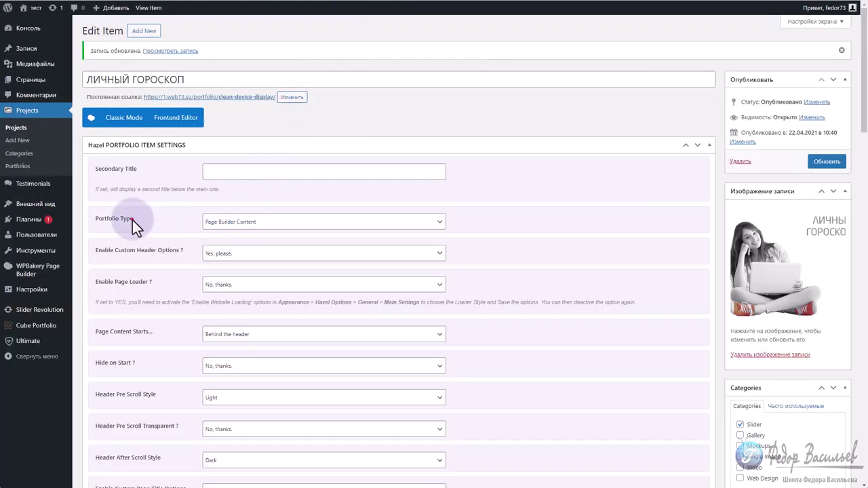
{"action": "left_click_drag", "start_coordinate": [132, 220], "coordinate": [113, 219]}
{"action": "left_click", "coordinate": [231, 222]}
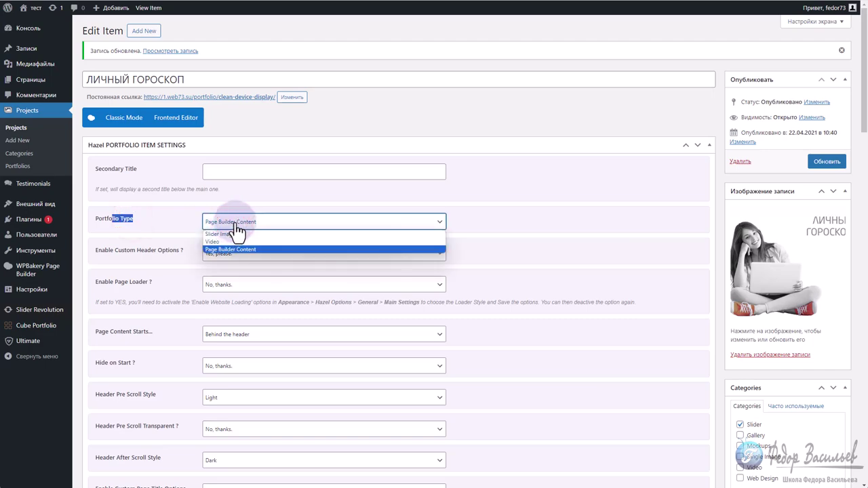
Keep Page Builder Content as the portfolio type and review the project page content
{"action": "left_click", "coordinate": [234, 222]}
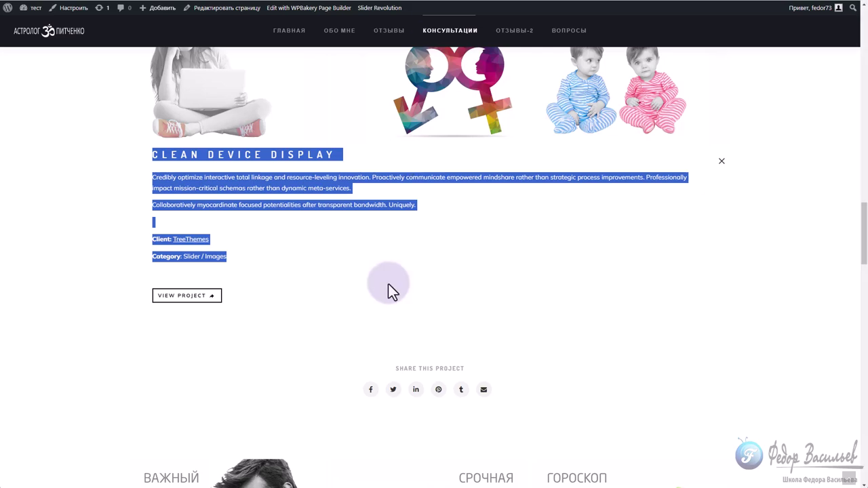
{"action": "left_click", "coordinate": [388, 283]}
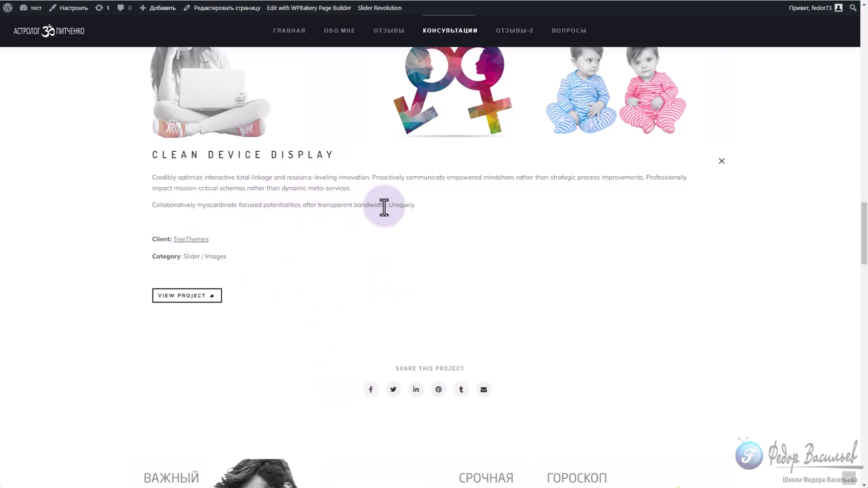
{"action": "left_click_drag", "start_coordinate": [389, 369], "coordinate": [462, 368]}
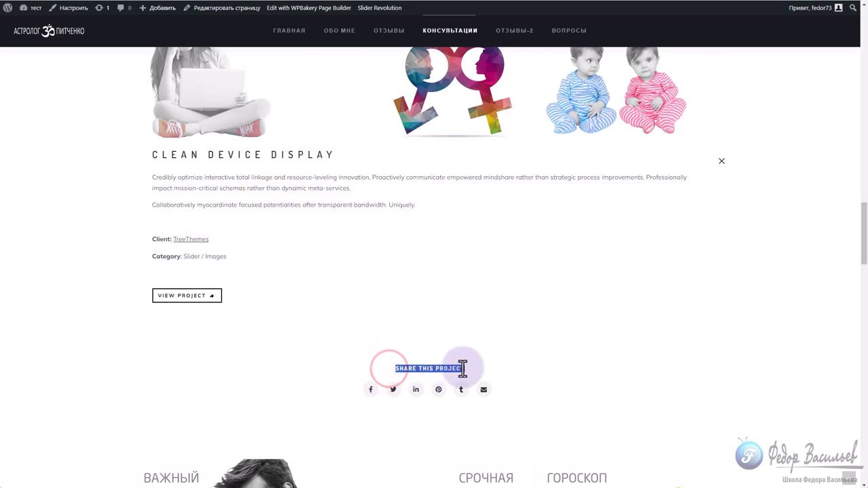
{"action": "left_click", "coordinate": [562, 402]}
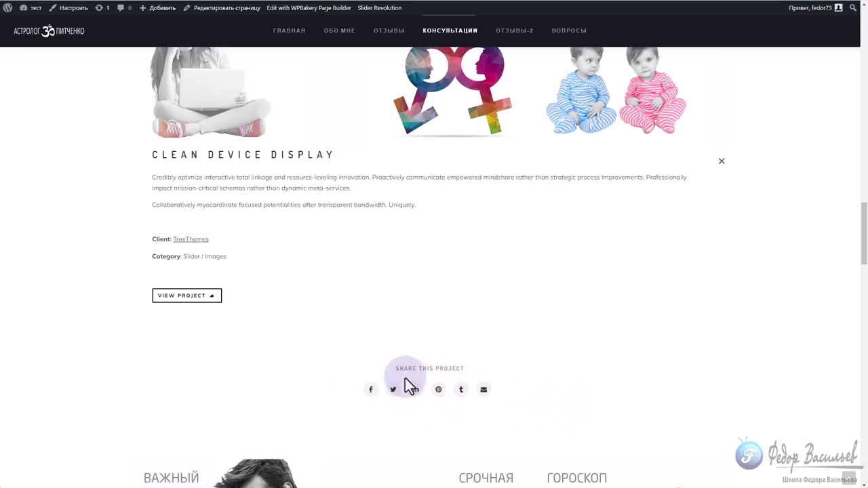
{"action": "scroll", "coordinate": [429, 368], "scroll_direction": "up", "scroll_amount": 2}
{"action": "left_click_drag", "start_coordinate": [163, 252], "coordinate": [285, 357]}
{"action": "left_click", "coordinate": [285, 358]}
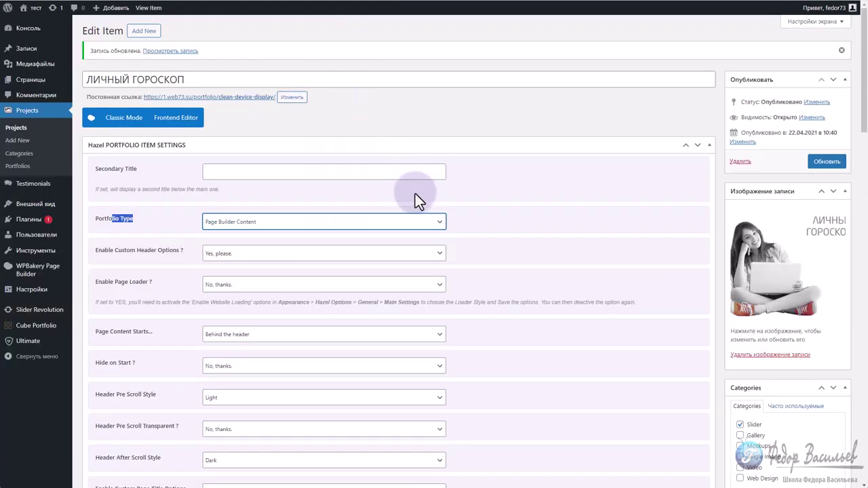
Remove the image from the project's background settings
{"action": "scroll", "coordinate": [415, 192], "scroll_direction": "down", "scroll_amount": 5}
{"action": "left_click", "coordinate": [166, 273]}
{"action": "scroll", "coordinate": [271, 265], "scroll_direction": "down", "scroll_amount": 6}
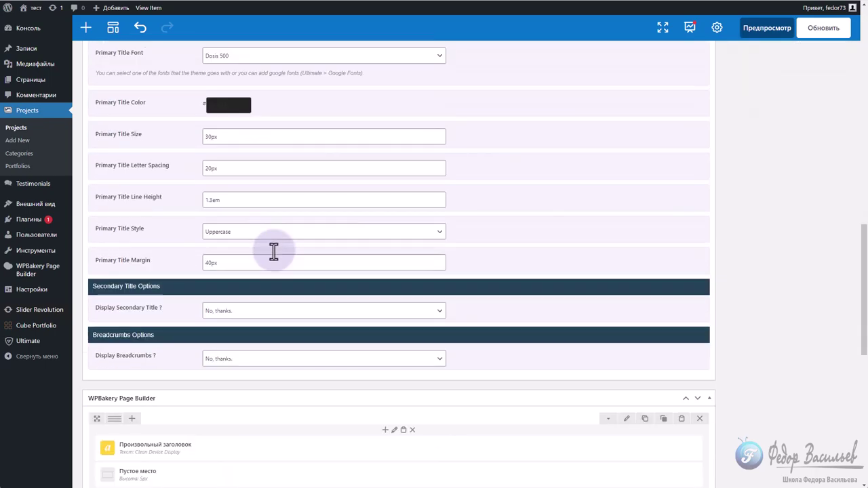
Copy the ЛИЧНЫЙ ГОРОСКОП heading from the consultation document
{"action": "scroll", "coordinate": [274, 252], "scroll_direction": "down", "scroll_amount": 8}
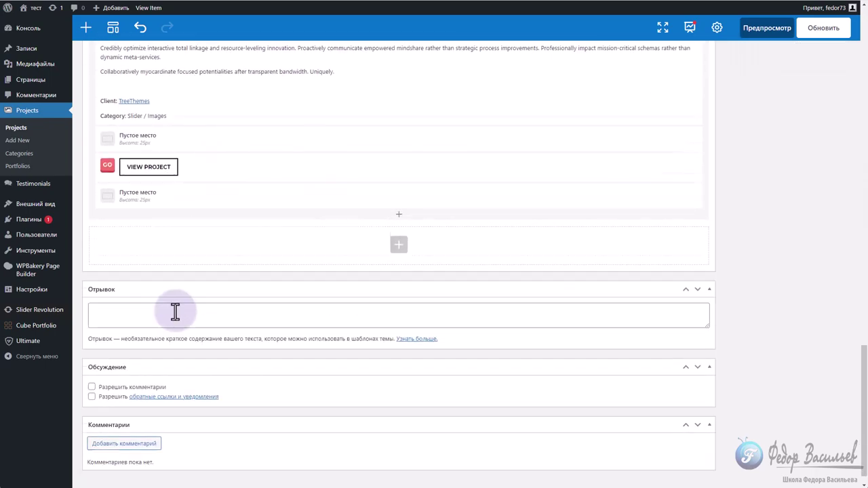
{"action": "scroll", "coordinate": [163, 271], "scroll_direction": "up", "scroll_amount": 3}
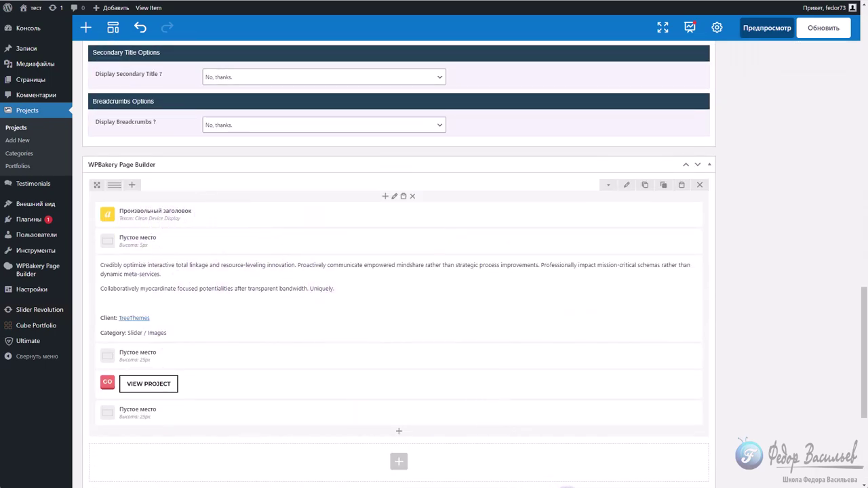
{"action": "key", "text": "alt+Tab"}
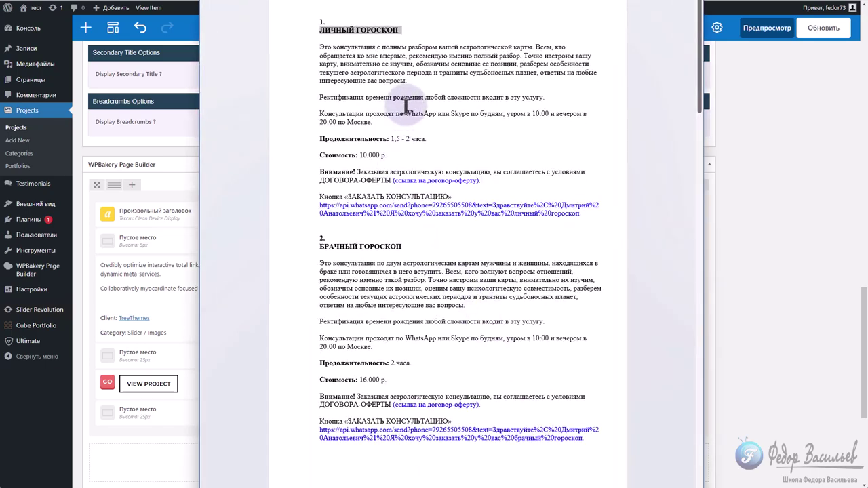
{"action": "left_click", "coordinate": [302, 30]}
{"action": "key", "text": "ctrl+c"}
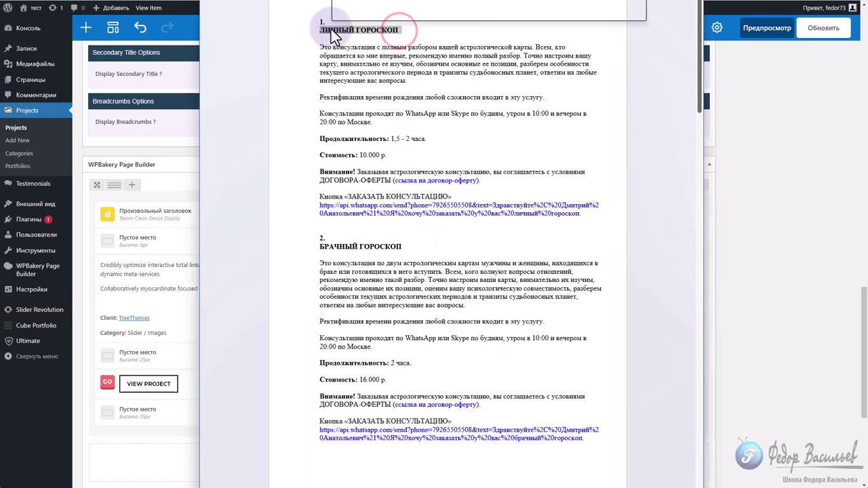
{"action": "right_click", "coordinate": [331, 29]}
{"action": "left_click", "coordinate": [352, 62]}
{"action": "key", "text": "alt+Tab"}
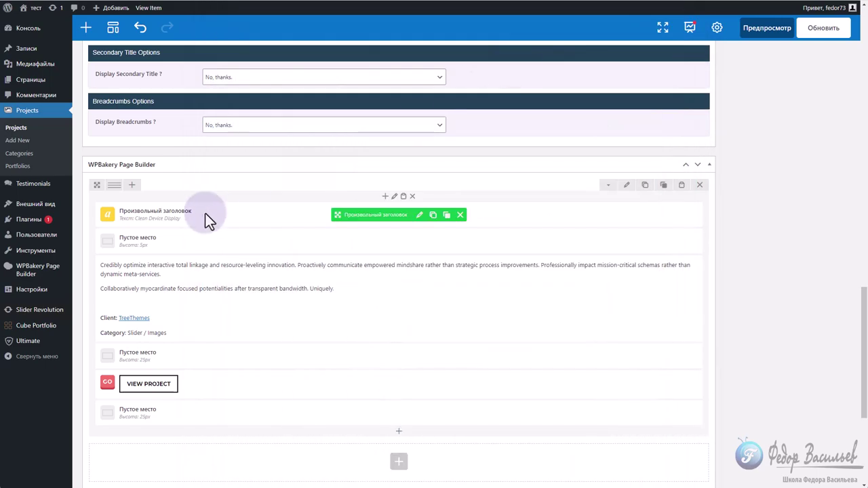
Replace the custom heading text Clean Device Display with ЛИЧНЫЙ ГОРОСКОП and save the element
{"action": "left_click", "coordinate": [419, 214]}
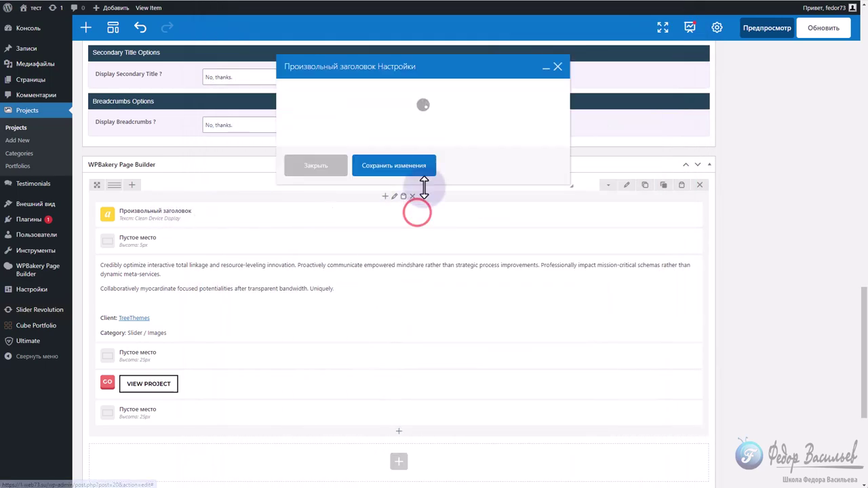
{"action": "left_click", "coordinate": [374, 132]}
{"action": "left_click", "coordinate": [355, 108]}
{"action": "left_click_drag", "start_coordinate": [362, 183], "coordinate": [228, 179]}
{"action": "key", "text": "ctrl+v"}
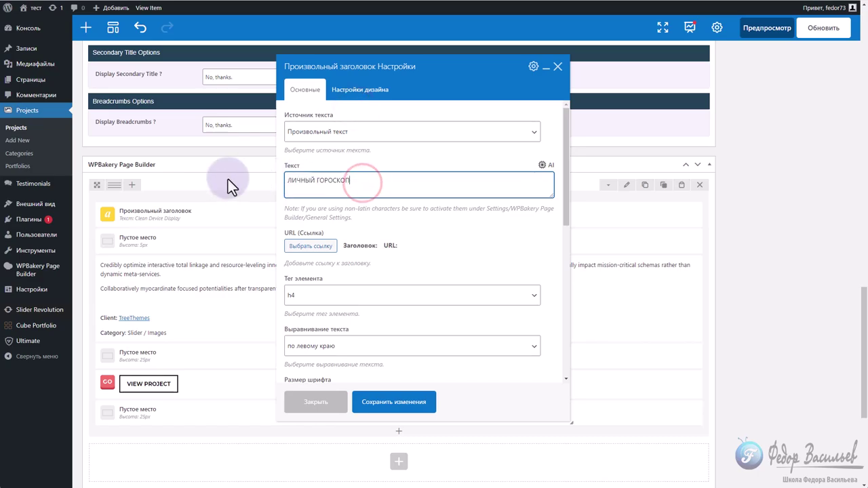
{"action": "left_click", "coordinate": [402, 407]}
Copy the ЛИЧНЫЙ ГОРОСКОП description paragraphs from the consultation document
{"action": "key", "text": "alt+Tab"}
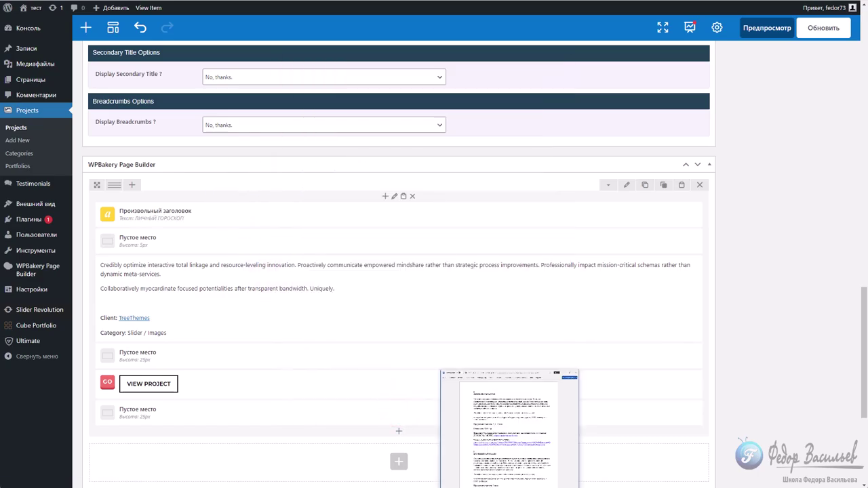
{"action": "left_click_drag", "start_coordinate": [320, 49], "coordinate": [482, 180]}
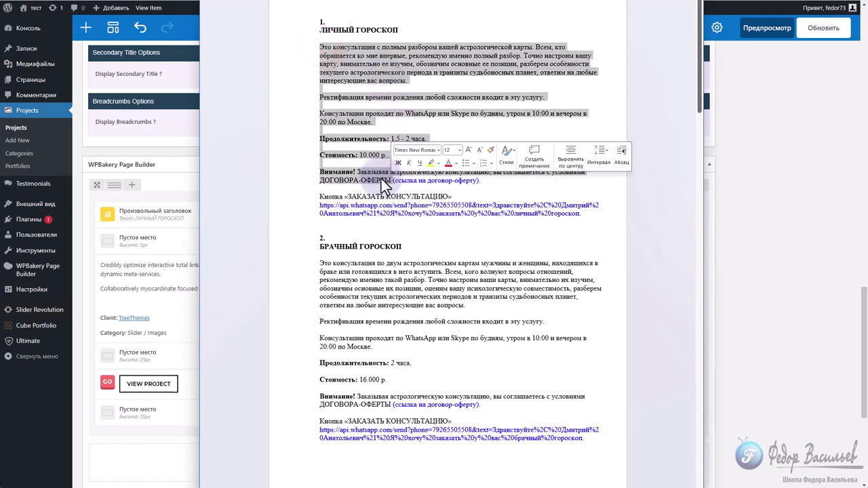
{"action": "right_click", "coordinate": [345, 225]}
{"action": "left_click", "coordinate": [412, 212]}
{"action": "key", "text": "alt+Tab"}
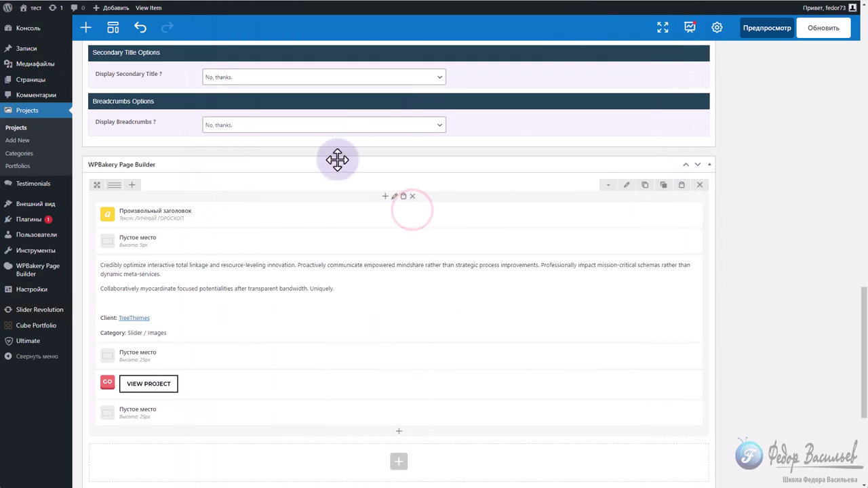
Replace the text block's placeholder text with the copied consultation description
{"action": "left_click", "coordinate": [406, 299]}
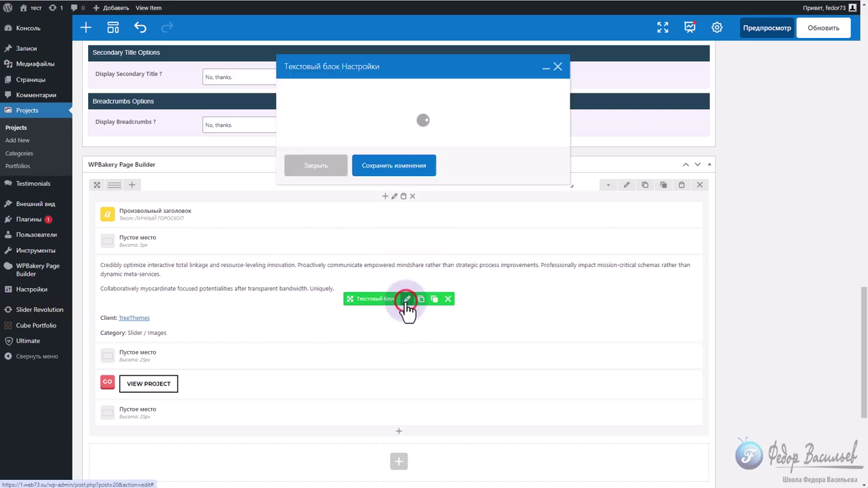
{"action": "left_click", "coordinate": [408, 254]}
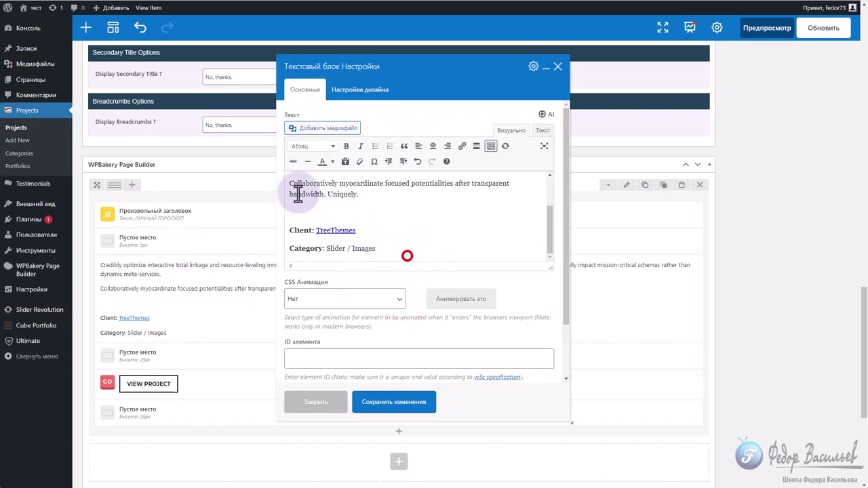
{"action": "left_click_drag", "start_coordinate": [375, 248], "coordinate": [267, 175]}
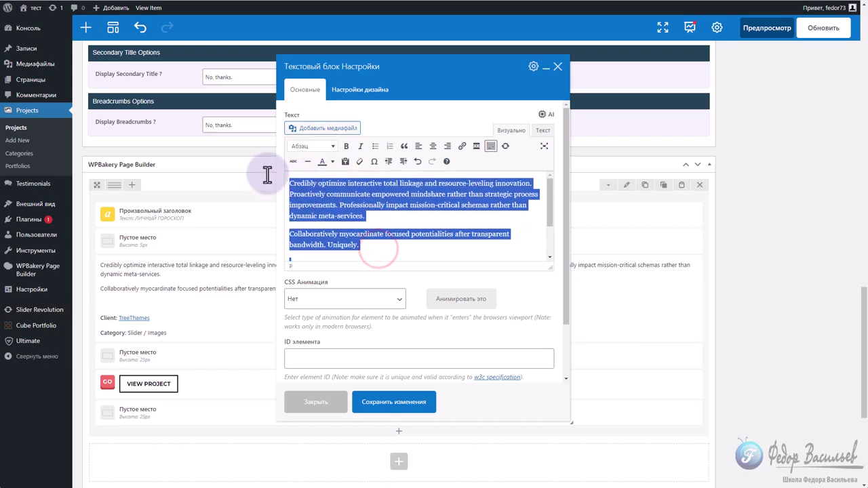
{"action": "key", "text": "Delete"}
{"action": "key", "text": "ctrl+v"}
Remove the stray empty lines, including the one above Продолжительность, and check the ДОГОВОРА-ОФЕРТЫ ending
{"action": "left_click", "coordinate": [330, 224]}
{"action": "key", "text": "BackSpace"}
{"action": "left_click", "coordinate": [296, 206]}
{"action": "key", "text": "ctrl+v"}
{"action": "left_click", "coordinate": [314, 224]}
{"action": "left_click", "coordinate": [310, 194]}
{"action": "left_click", "coordinate": [305, 237]}
{"action": "key", "text": "BackSpace"}
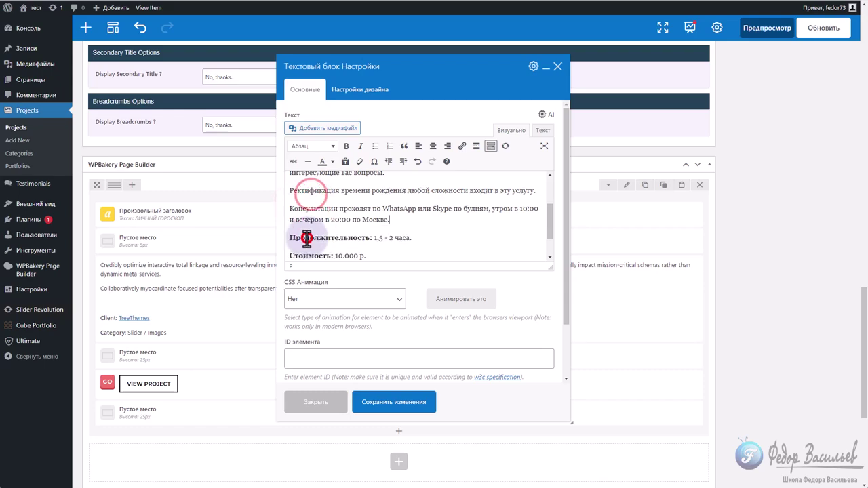
{"action": "scroll", "coordinate": [310, 237], "scroll_direction": "up", "scroll_amount": 5}
{"action": "scroll", "coordinate": [312, 221], "scroll_direction": "down", "scroll_amount": 5}
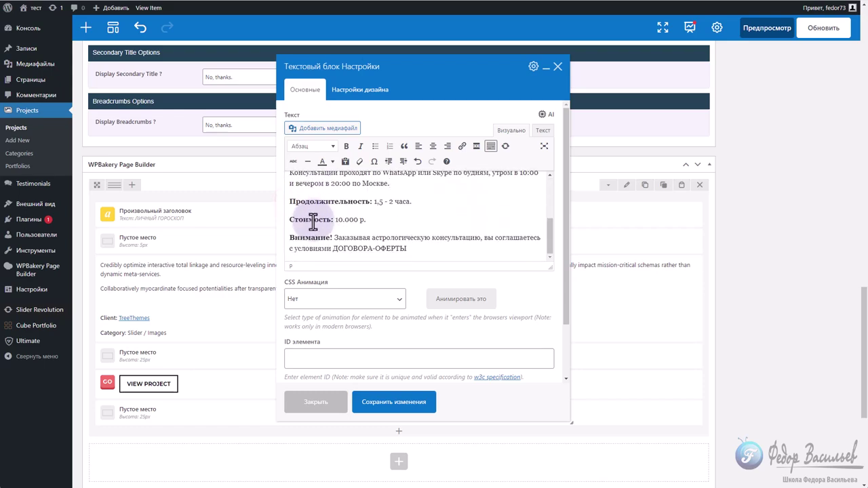
{"action": "left_click_drag", "start_coordinate": [404, 249], "coordinate": [334, 250]}
{"action": "left_click", "coordinate": [385, 243]}
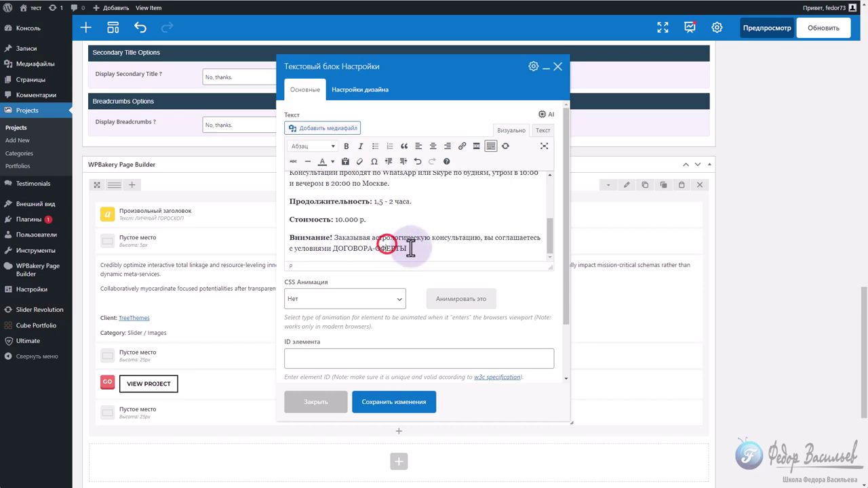
Save the text block and change the button text from VIEW PROJECT to ЗАКАЗАТЬ КОНСУЛЬТАЦИЮ
{"action": "left_click", "coordinate": [383, 402]}
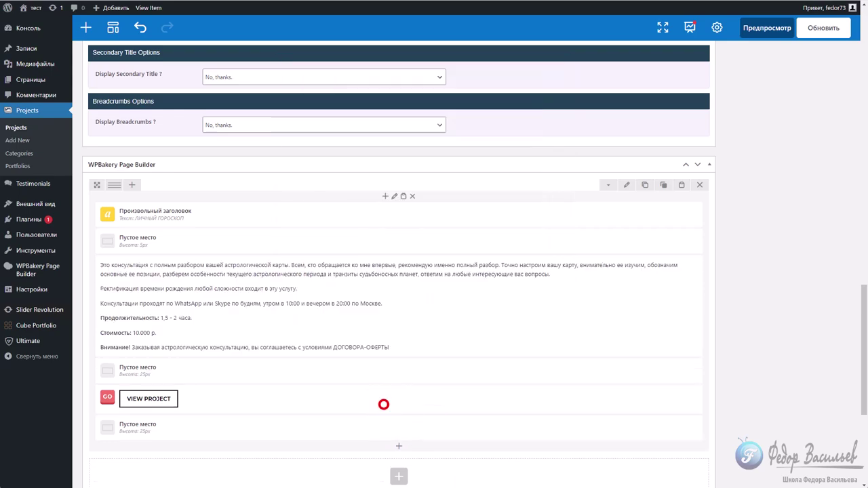
{"action": "key", "text": "alt+Tab"}
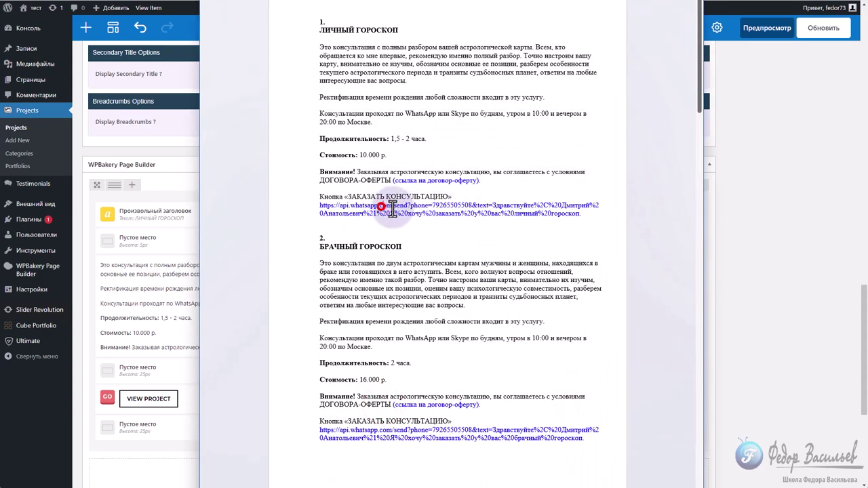
{"action": "left_click", "coordinate": [381, 207]}
{"action": "left_click_drag", "start_coordinate": [448, 197], "coordinate": [348, 196]}
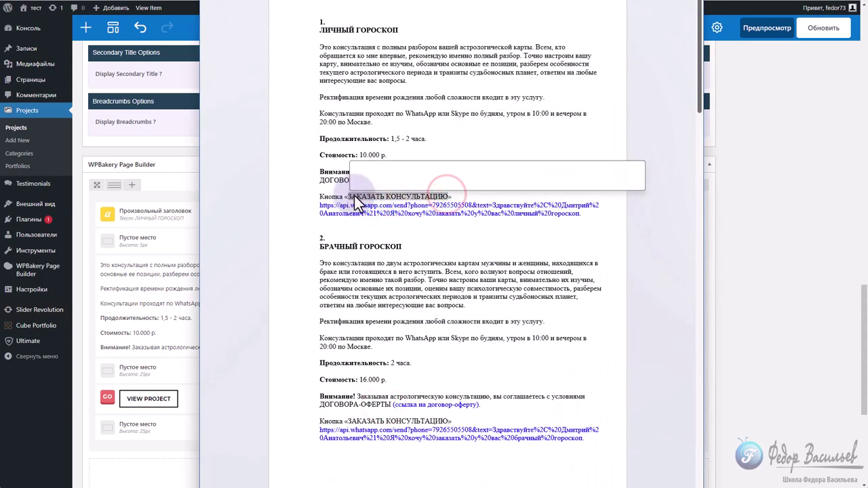
{"action": "right_click", "coordinate": [354, 196]}
{"action": "left_click", "coordinate": [381, 229]}
{"action": "key", "text": "alt+Tab"}
{"action": "left_click", "coordinate": [397, 400]}
{"action": "left_click", "coordinate": [440, 168]}
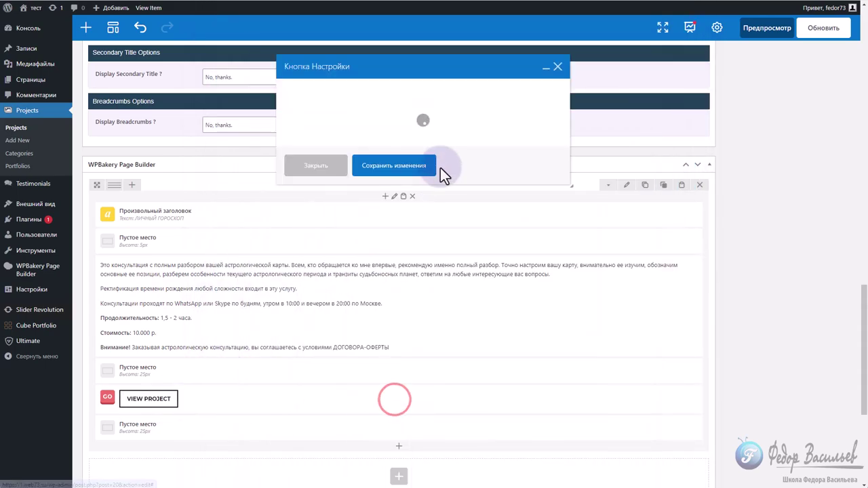
{"action": "left_click_drag", "start_coordinate": [348, 127], "coordinate": [224, 143]}
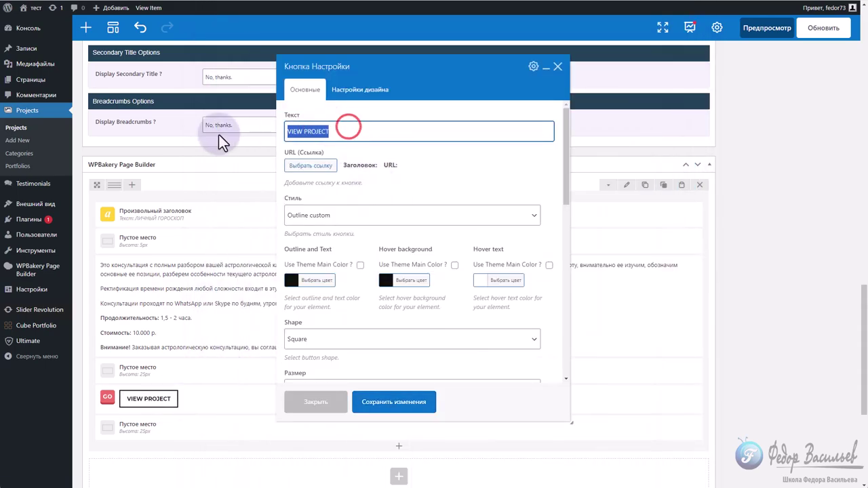
Copy the WhatsApp order link from the consultation document
{"action": "key", "text": "alt+Tab"}
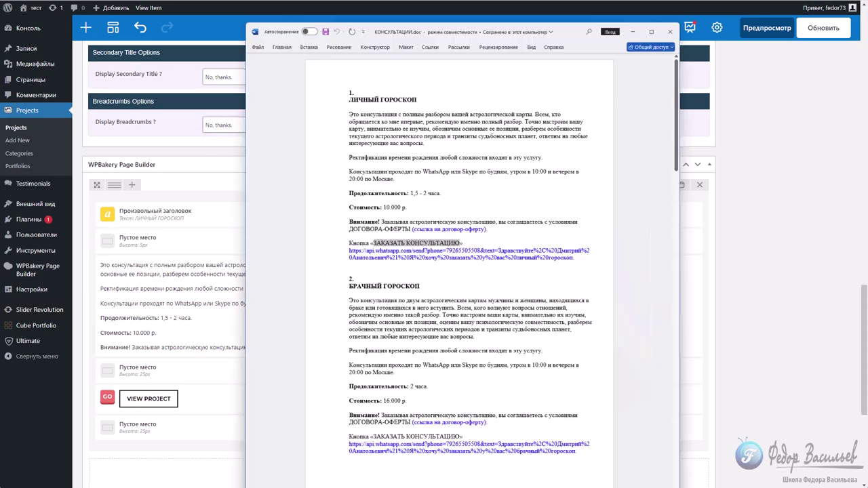
{"action": "left_click_drag", "start_coordinate": [578, 215], "coordinate": [320, 204]}
{"action": "right_click", "coordinate": [324, 206]}
{"action": "left_click", "coordinate": [349, 240]}
{"action": "left_click", "coordinate": [453, 229]}
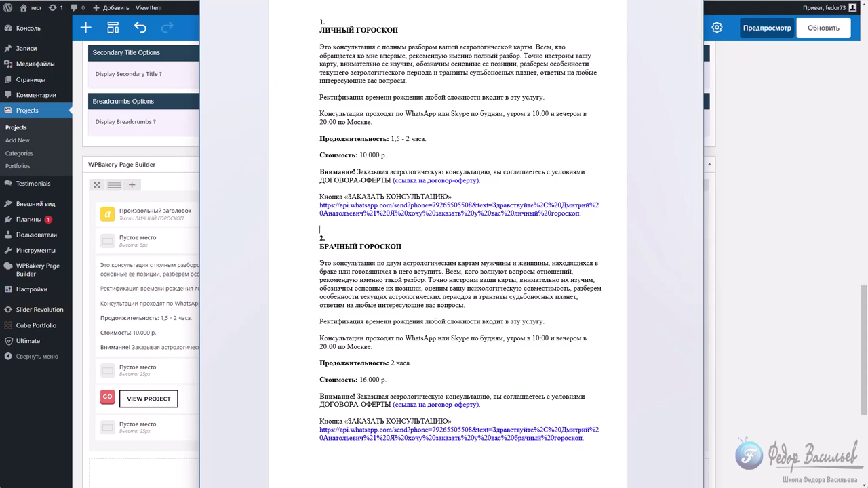
Link the button to the WhatsApp URL, opening in a new tab with nofollow, and save
{"action": "key", "text": "alt+Tab"}
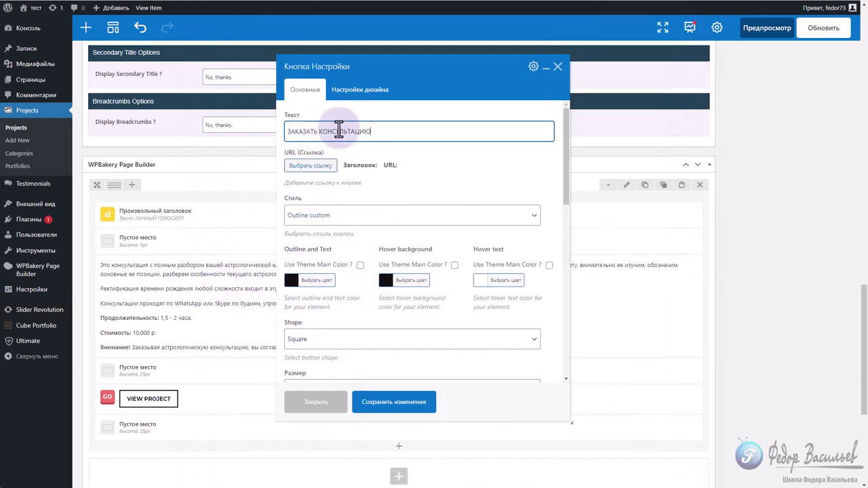
{"action": "left_click", "coordinate": [305, 171]}
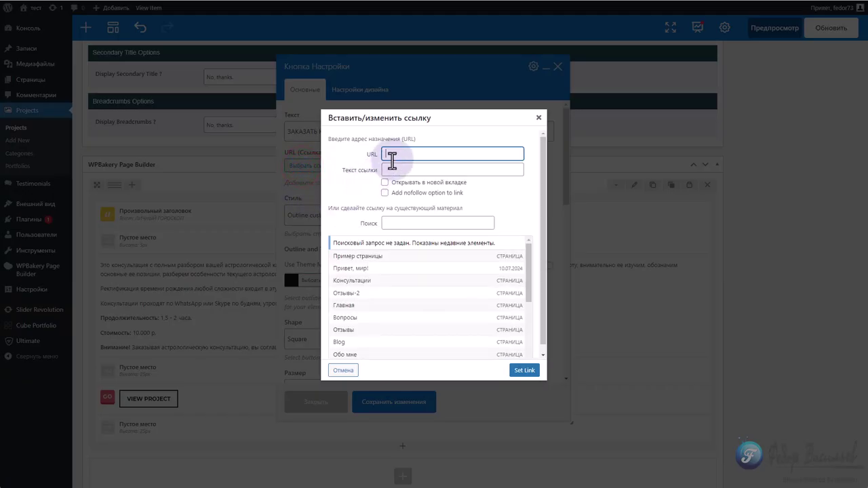
{"action": "left_click", "coordinate": [384, 182]}
{"action": "left_click", "coordinate": [385, 193]}
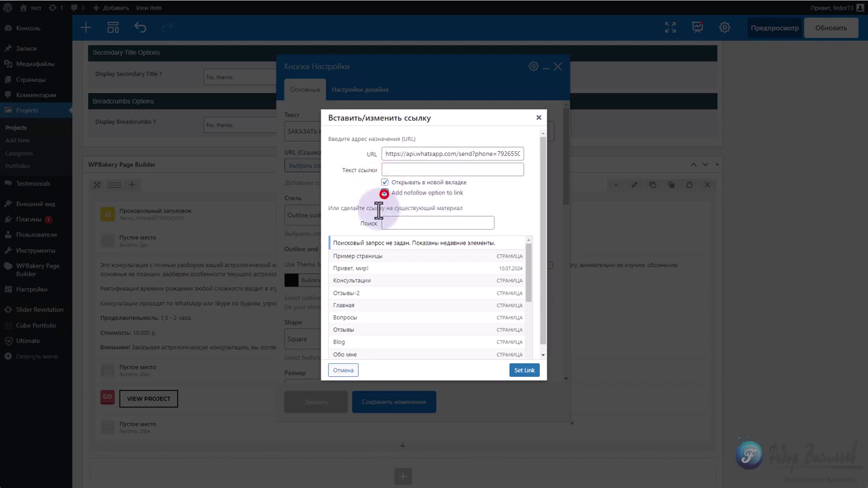
{"action": "left_click", "coordinate": [521, 371]}
{"action": "left_click", "coordinate": [398, 402]}
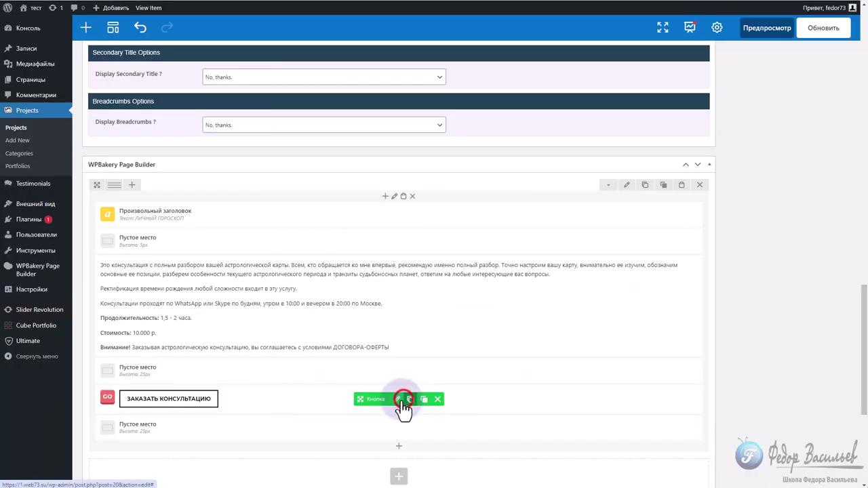
{"action": "scroll", "coordinate": [401, 345], "scroll_direction": "down", "scroll_amount": 3}
{"action": "scroll", "coordinate": [240, 343], "scroll_direction": "down", "scroll_amount": 2}
{"action": "scroll", "coordinate": [716, 271], "scroll_direction": "up", "scroll_amount": 15}
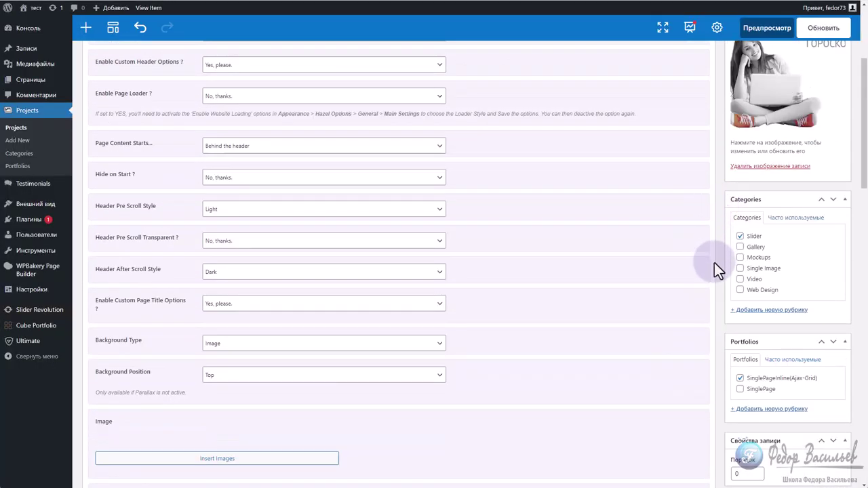
Update the ЛИЧНЫЙ ГОРОСКОП project to save the new heading, text and button
{"action": "scroll", "coordinate": [714, 263], "scroll_direction": "up", "scroll_amount": 5}
{"action": "left_click", "coordinate": [827, 161]}
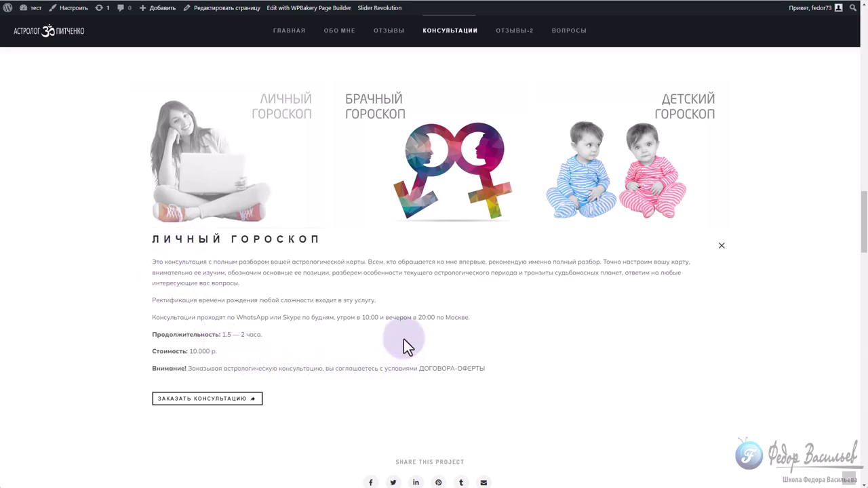
{"action": "scroll", "coordinate": [397, 326], "scroll_direction": "down", "scroll_amount": 3}
{"action": "scroll", "coordinate": [412, 305], "scroll_direction": "up", "scroll_amount": 2}
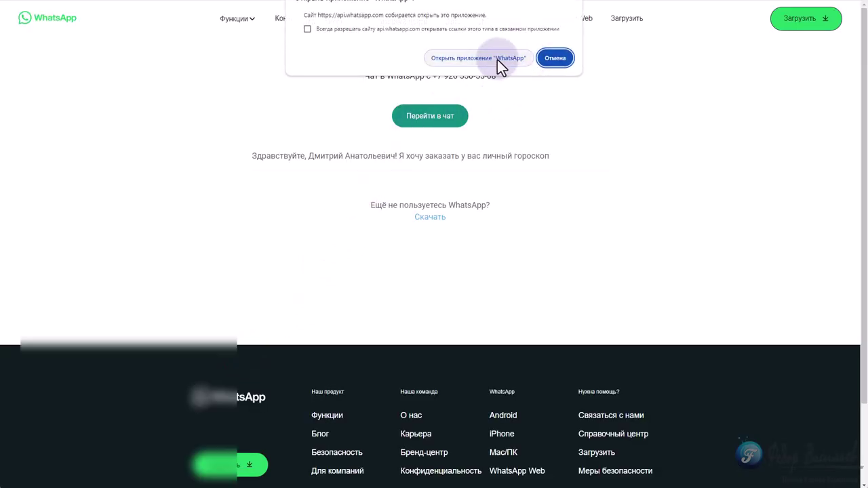
Open the chat in the WhatsApp desktop app, delete the pre-filled order message, and close WhatsApp
{"action": "left_click", "coordinate": [495, 59]}
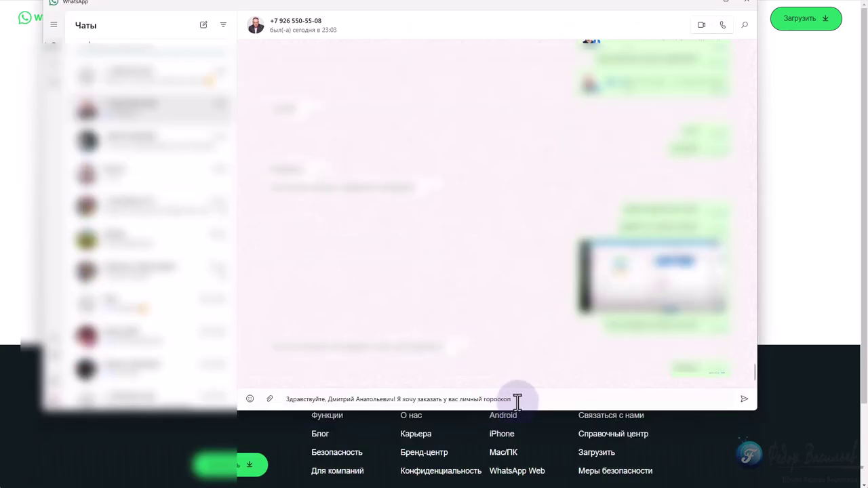
{"action": "left_click_drag", "start_coordinate": [514, 399], "coordinate": [279, 398]}
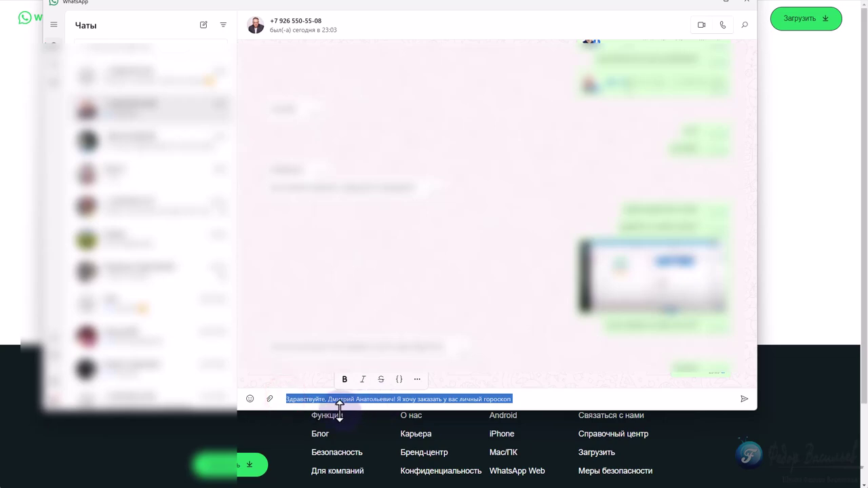
{"action": "left_click", "coordinate": [439, 399]}
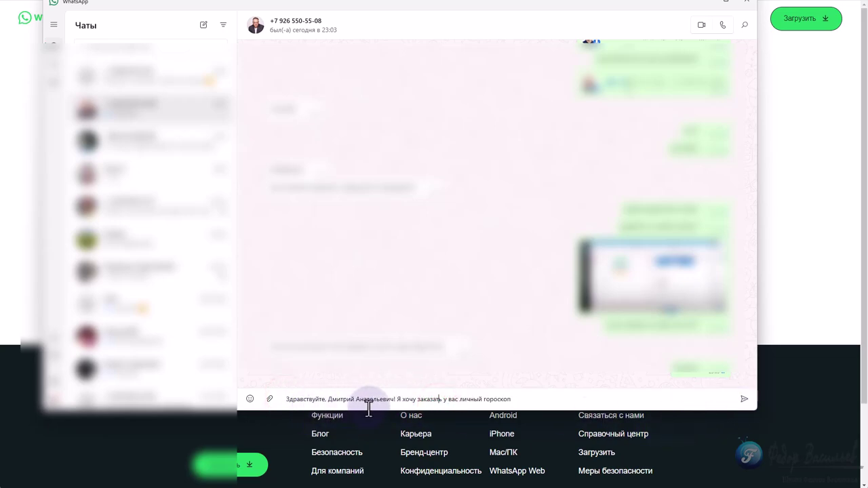
{"action": "left_click_drag", "start_coordinate": [519, 399], "coordinate": [290, 386]}
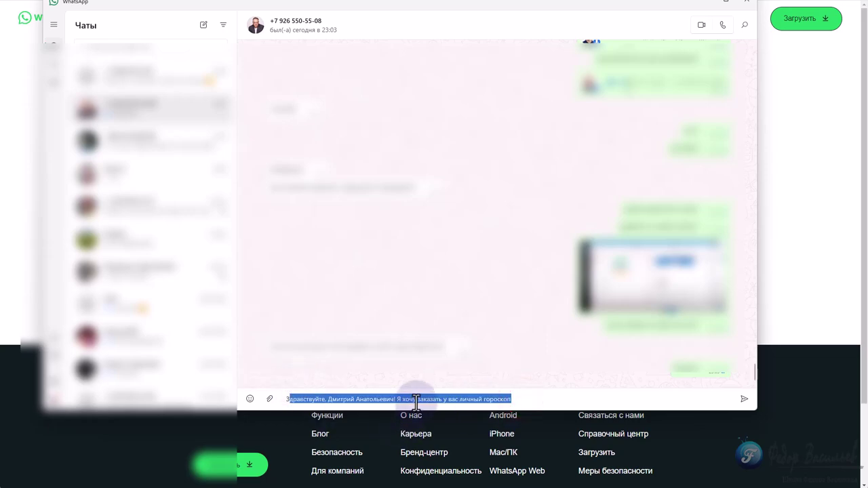
{"action": "key", "text": "BackSpace"}
{"action": "key", "text": "BackSpace"}
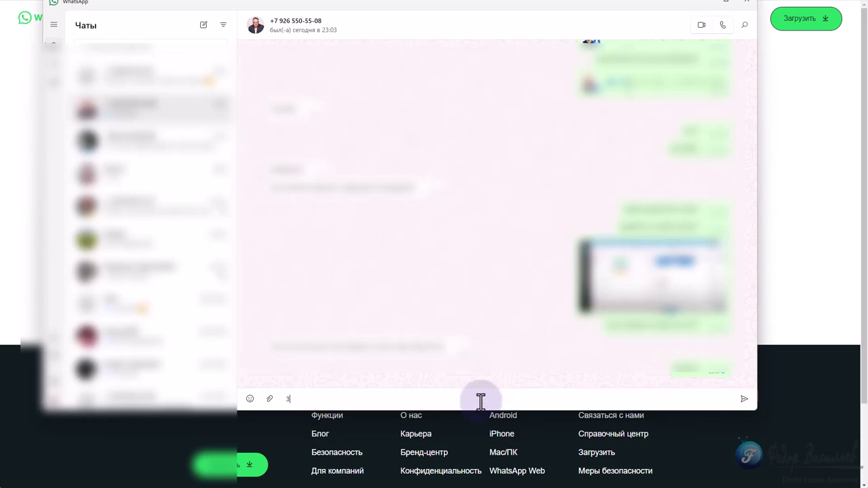
{"action": "left_click", "coordinate": [744, 5]}
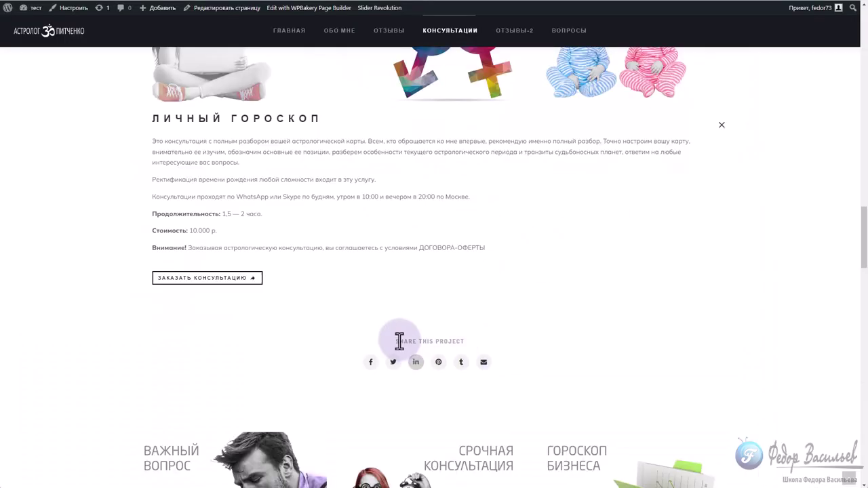
Remove Email and Tumblr from the project share icons in Hazel's Projects options
{"action": "left_click_drag", "start_coordinate": [433, 344], "coordinate": [474, 364]}
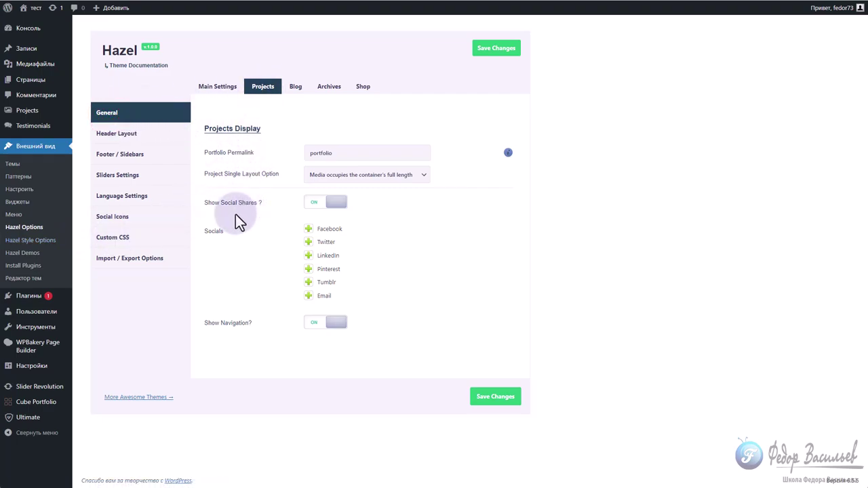
{"action": "left_click_drag", "start_coordinate": [207, 202], "coordinate": [267, 202]}
{"action": "left_click", "coordinate": [308, 295]}
{"action": "left_click", "coordinate": [308, 281]}
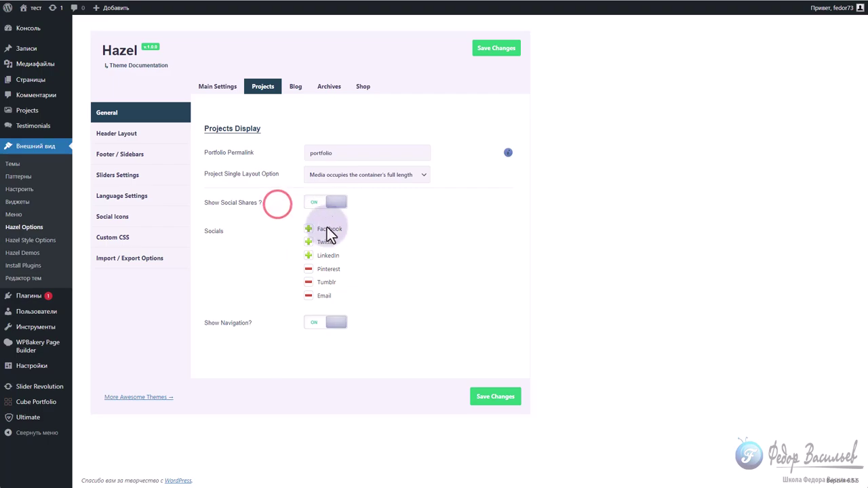
Switch Show Social Shares off, save the theme options, and reload the Консультации page
{"action": "left_click", "coordinate": [308, 203]}
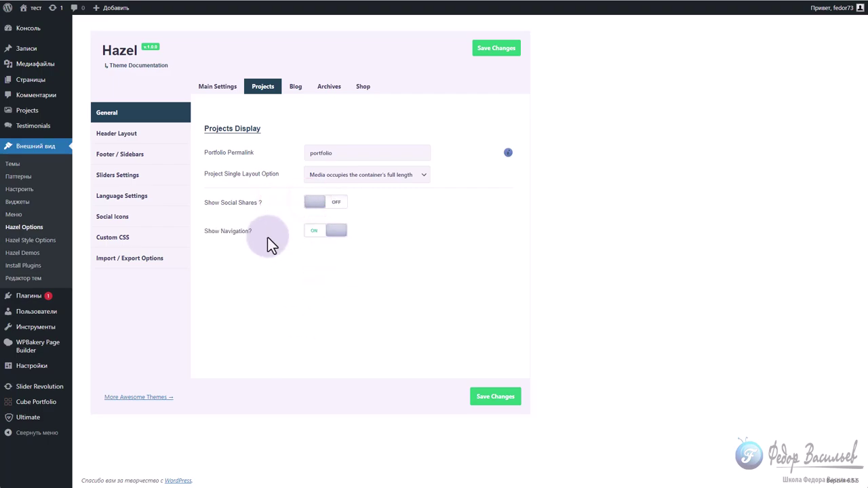
{"action": "left_click", "coordinate": [493, 50]}
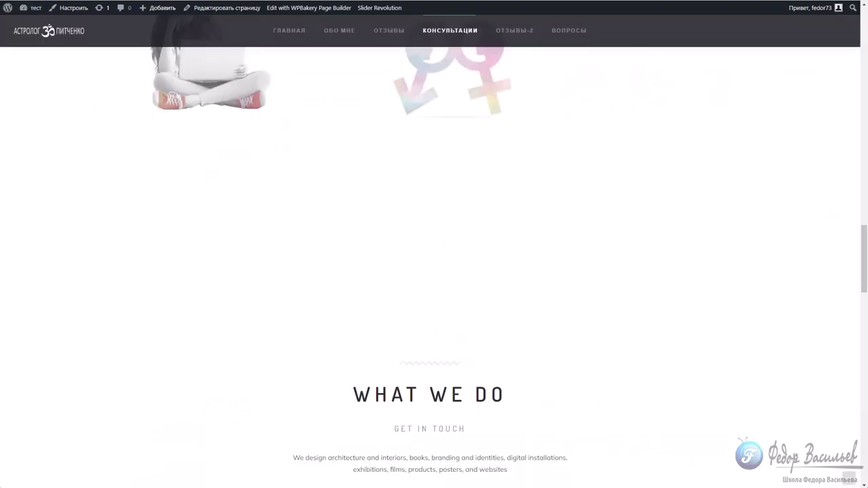
{"action": "left_click", "coordinate": [731, 434]}
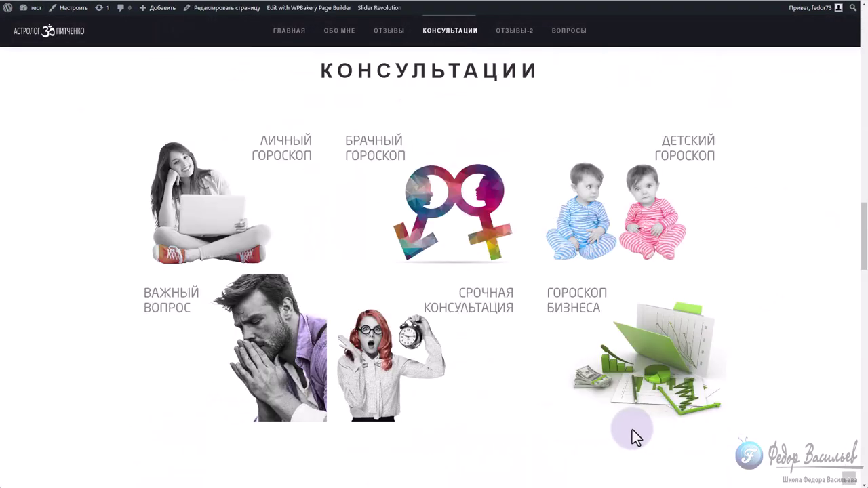
Expand the ЛИЧНЫЙ ГОРОСКОП tile to see its description, 10.000 р. price and order button
{"action": "left_click", "coordinate": [242, 204]}
{"action": "scroll", "coordinate": [100, 191], "scroll_direction": "down", "scroll_amount": 3}
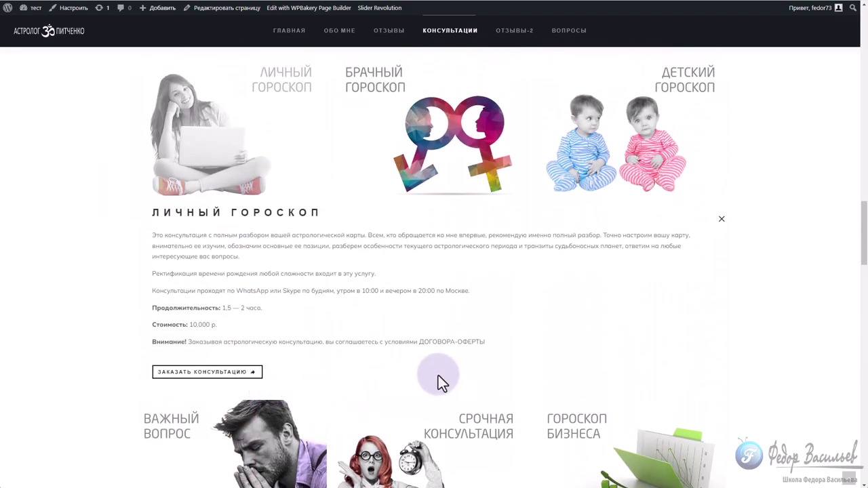
{"action": "scroll", "coordinate": [441, 339], "scroll_direction": "up", "scroll_amount": 1}
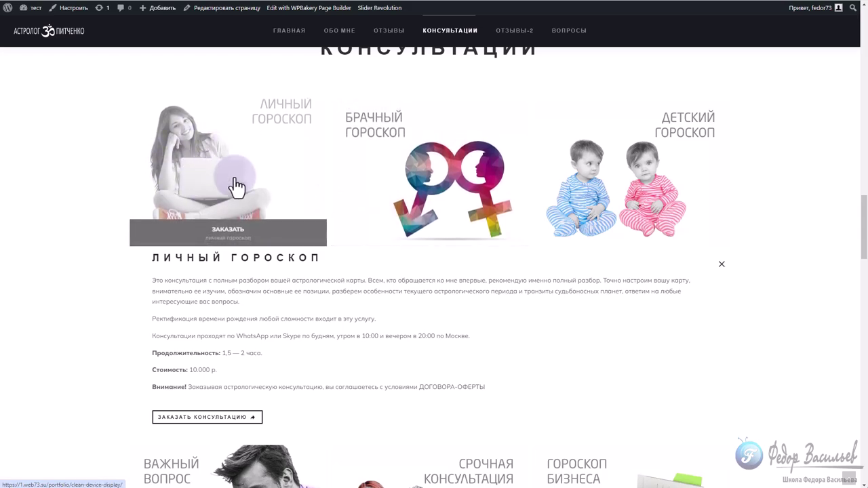
{"action": "left_click_drag", "start_coordinate": [154, 259], "coordinate": [229, 400]}
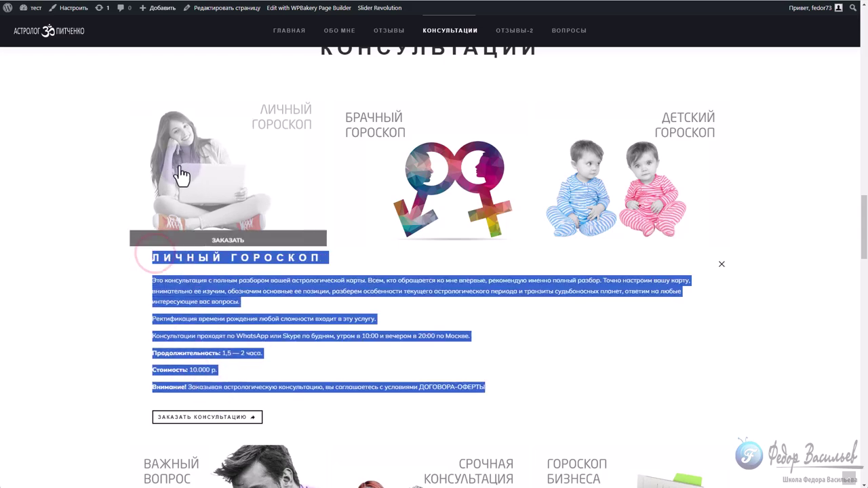
{"action": "left_click", "coordinate": [101, 285]}
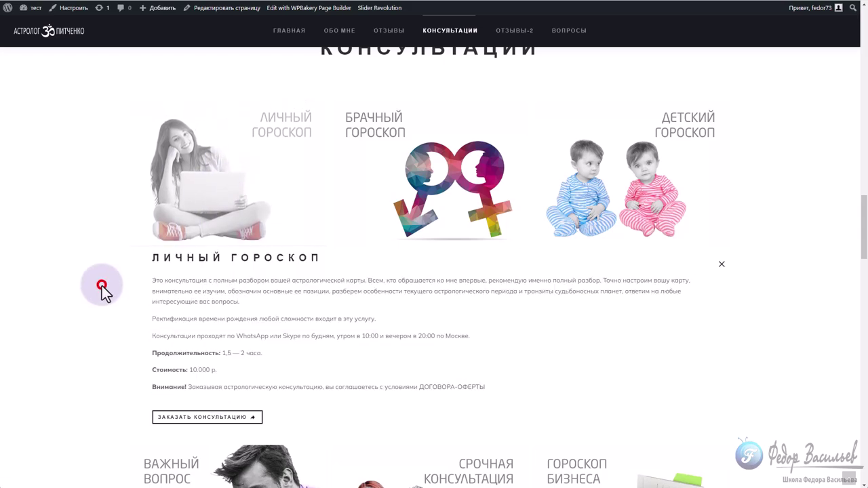
Open the admin Projects list and scroll through its 22 items, including both ЛИЧНЫЙ ГОРОСКОП entries
{"action": "left_click", "coordinate": [347, 2]}
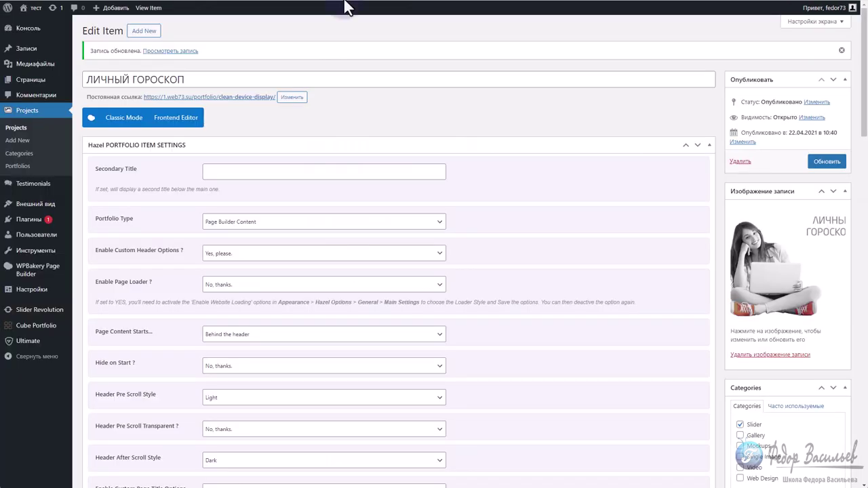
{"action": "left_click", "coordinate": [40, 116]}
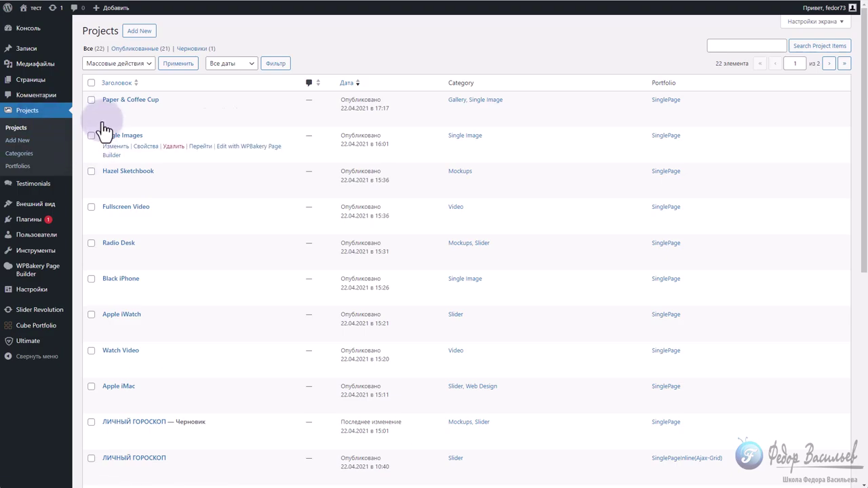
{"action": "scroll", "coordinate": [137, 408], "scroll_direction": "down", "scroll_amount": 4}
{"action": "scroll", "coordinate": [133, 265], "scroll_direction": "up", "scroll_amount": 4}
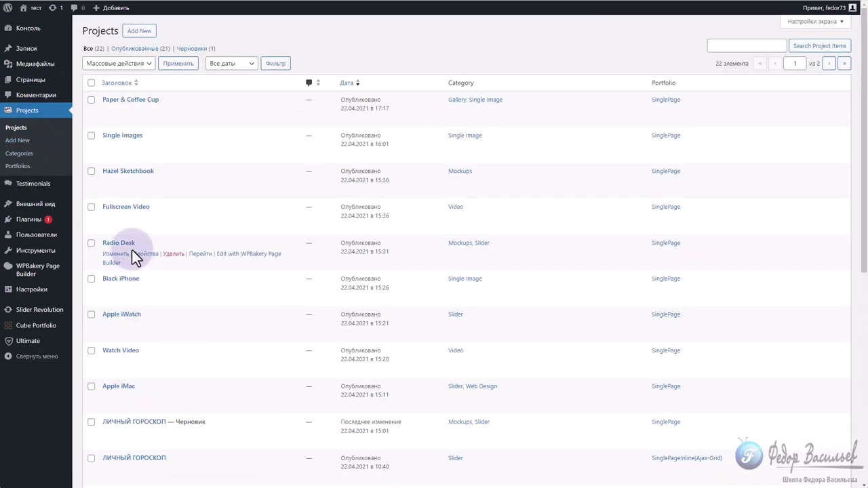
{"action": "scroll", "coordinate": [132, 254], "scroll_direction": "down", "scroll_amount": 3}
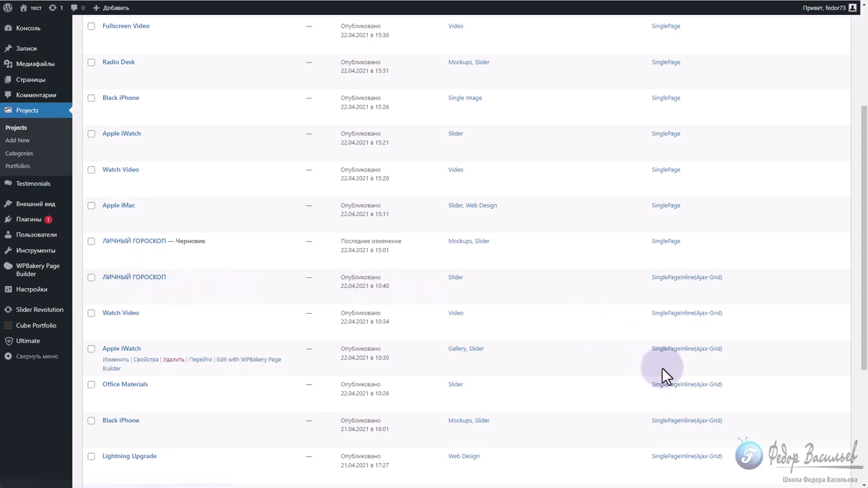
Find Post Duplicator under Plugins > Add New and install it
{"action": "left_click", "coordinate": [28, 219]}
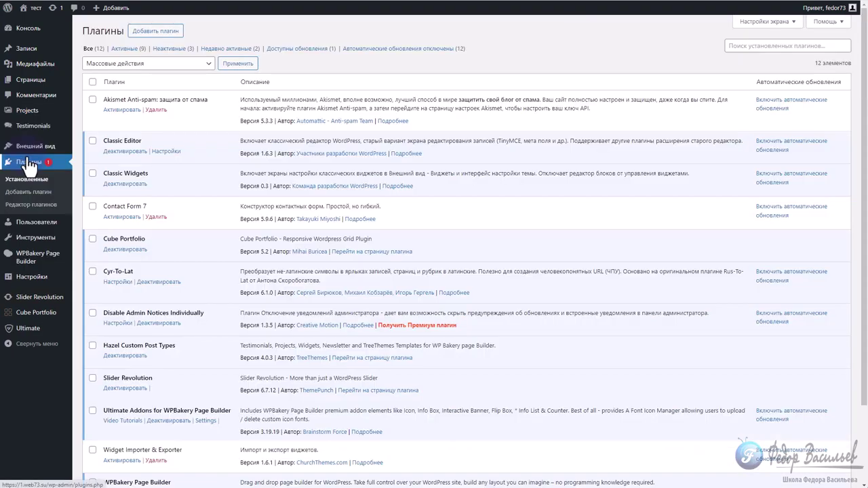
{"action": "left_click", "coordinate": [155, 30]}
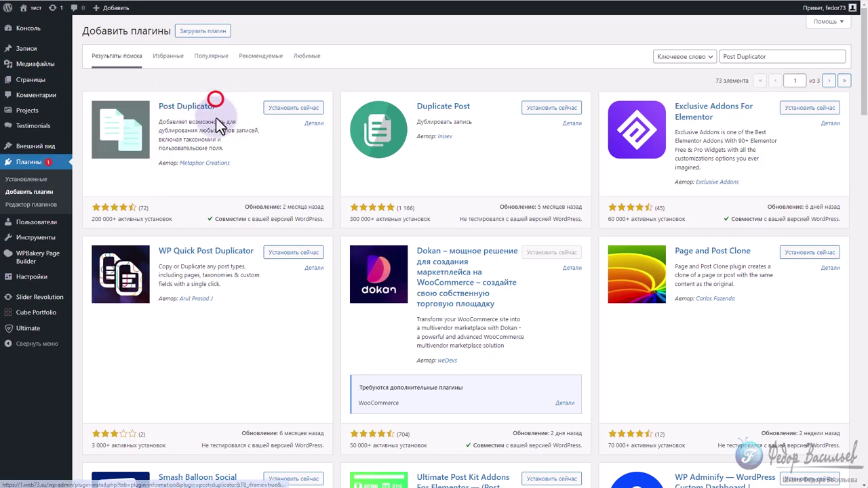
{"action": "left_click", "coordinate": [270, 107]}
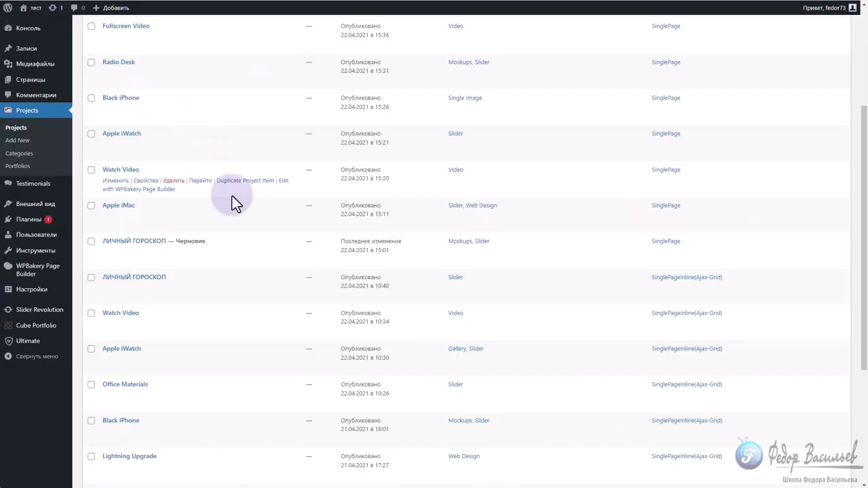
Move the draft ЛИЧНЫЙ ГОРОСКОП project to the trash
{"action": "scroll", "coordinate": [241, 232], "scroll_direction": "up", "scroll_amount": 3}
{"action": "scroll", "coordinate": [241, 232], "scroll_direction": "down", "scroll_amount": 3}
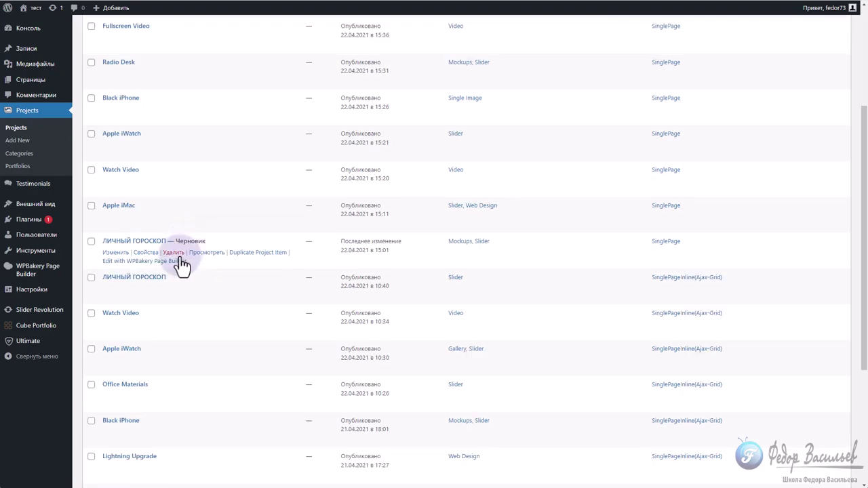
{"action": "left_click", "coordinate": [174, 253]}
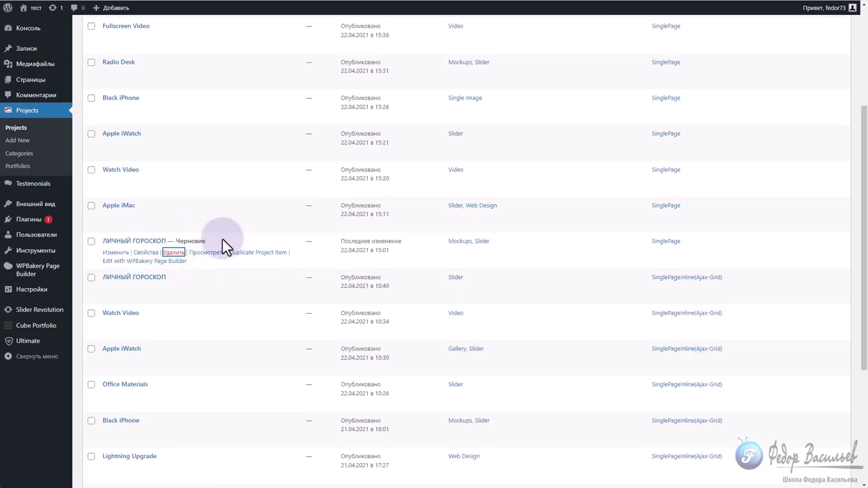
Duplicate the published ЛИЧНЫЙ ГОРОСКОП project, creating ЛИЧНЫЙ ГОРОСКОП Копировать
{"action": "scroll", "coordinate": [223, 239], "scroll_direction": "down", "scroll_amount": 2}
{"action": "scroll", "coordinate": [223, 239], "scroll_direction": "down", "scroll_amount": 1}
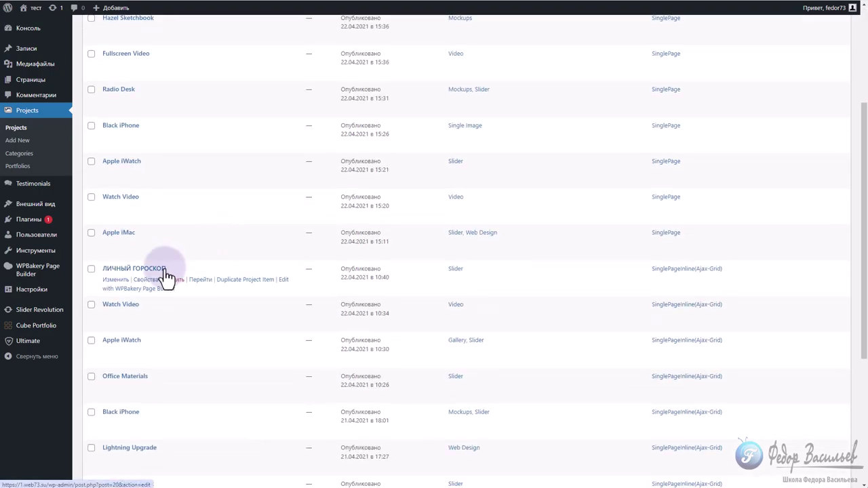
{"action": "left_click", "coordinate": [234, 283]}
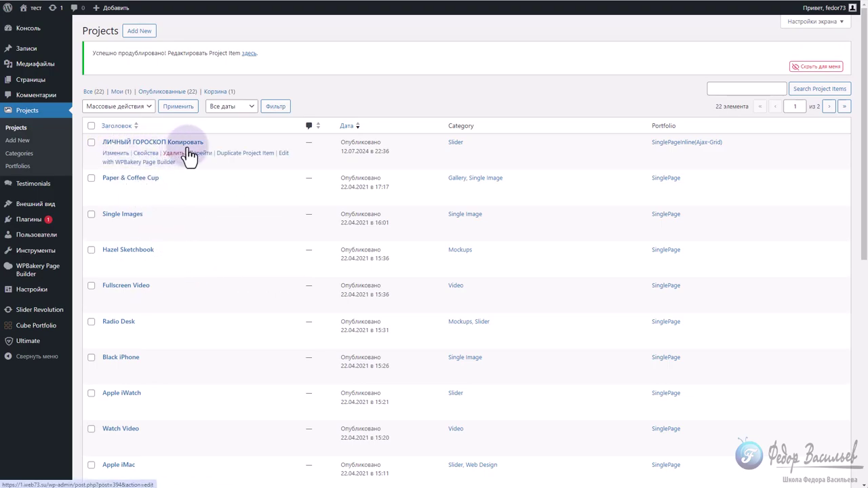
{"action": "left_click_drag", "start_coordinate": [190, 144], "coordinate": [161, 144]}
{"action": "left_click", "coordinate": [339, 102]}
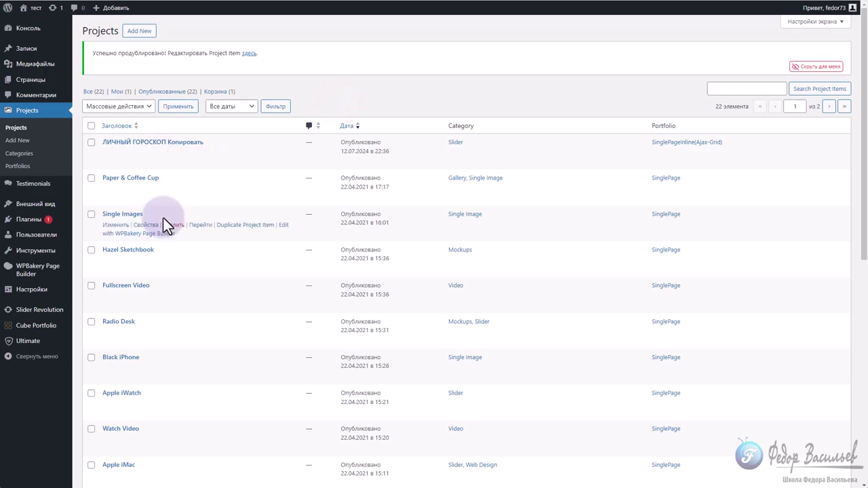
In ЛИЧНЫЙ ГОРОСКОП Копировать, remove the old featured image and set the Брачный гороскоп picture
{"action": "left_click", "coordinate": [130, 142]}
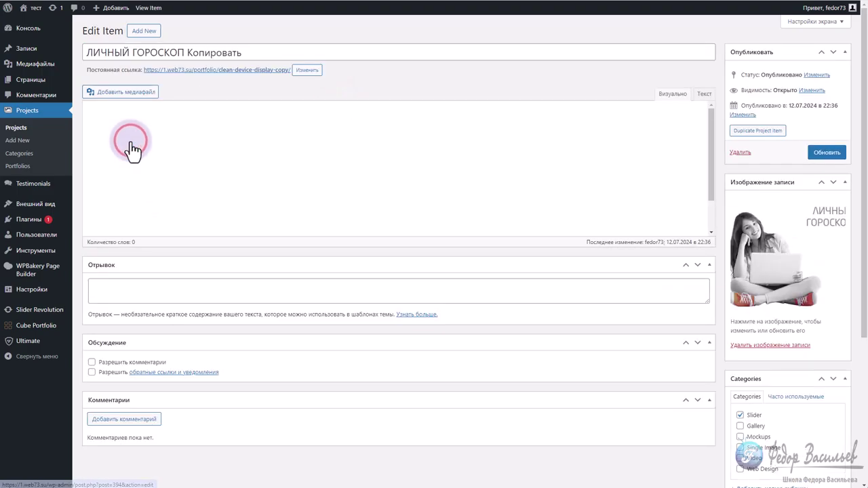
{"action": "left_click", "coordinate": [760, 345]}
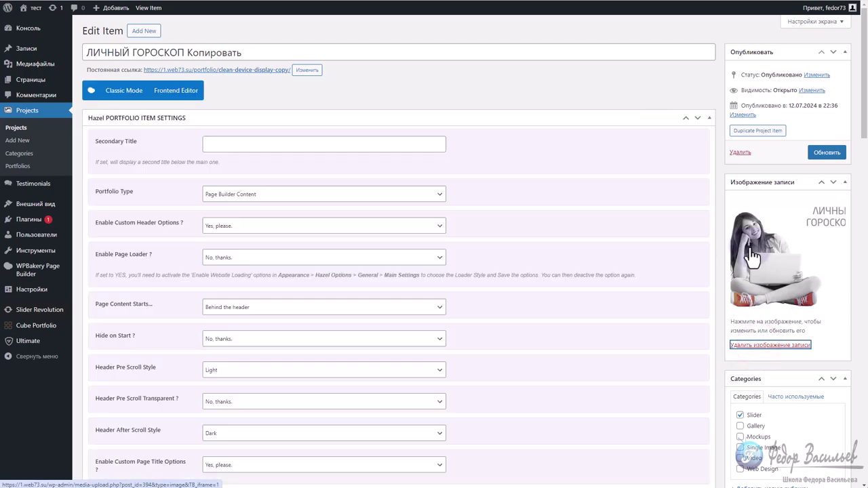
{"action": "left_click", "coordinate": [754, 345]}
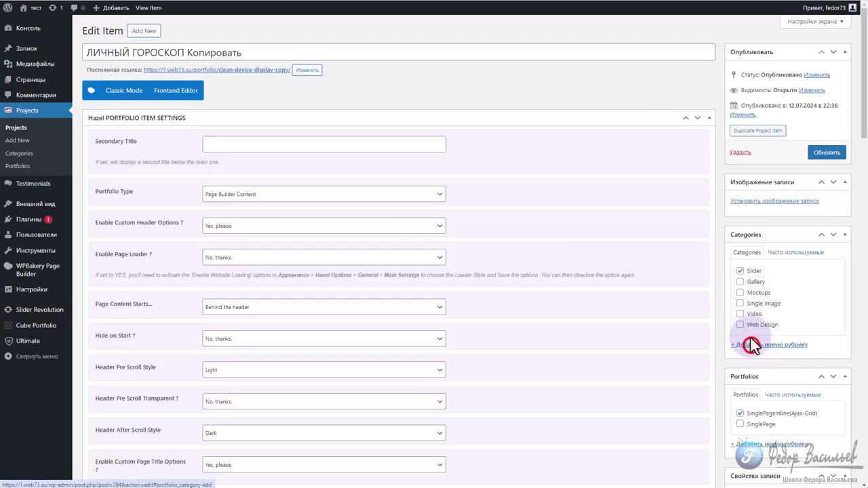
{"action": "left_click", "coordinate": [758, 202]}
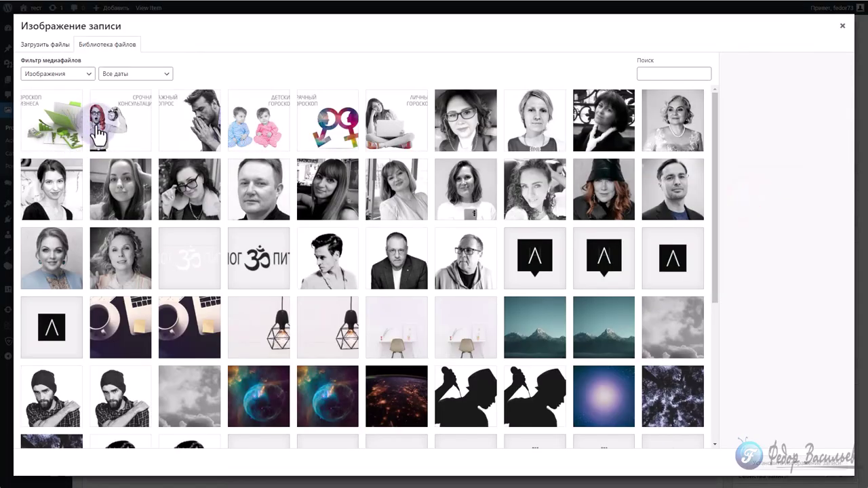
{"action": "left_click", "coordinate": [339, 134]}
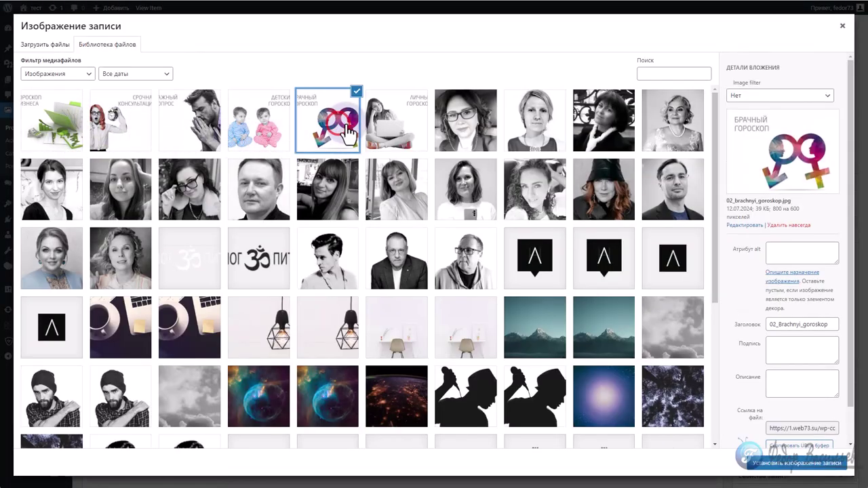
{"action": "left_click", "coordinate": [762, 465]}
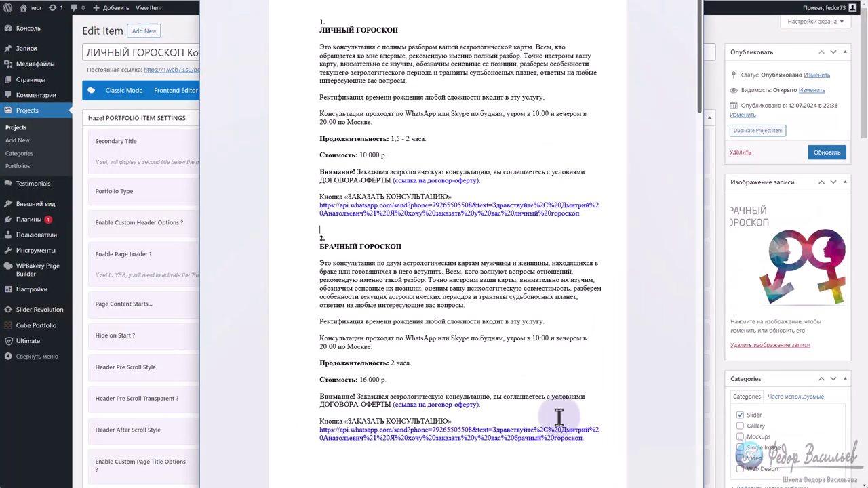
Replace the item's title with the БРАЧНЫЙ ГОРОСКОП heading copied from the Word document
{"action": "key", "text": "alt+Tab"}
{"action": "left_click", "coordinate": [325, 237]}
{"action": "left_click_drag", "start_coordinate": [403, 245], "coordinate": [323, 249]}
{"action": "key", "text": "ctrl+c"}
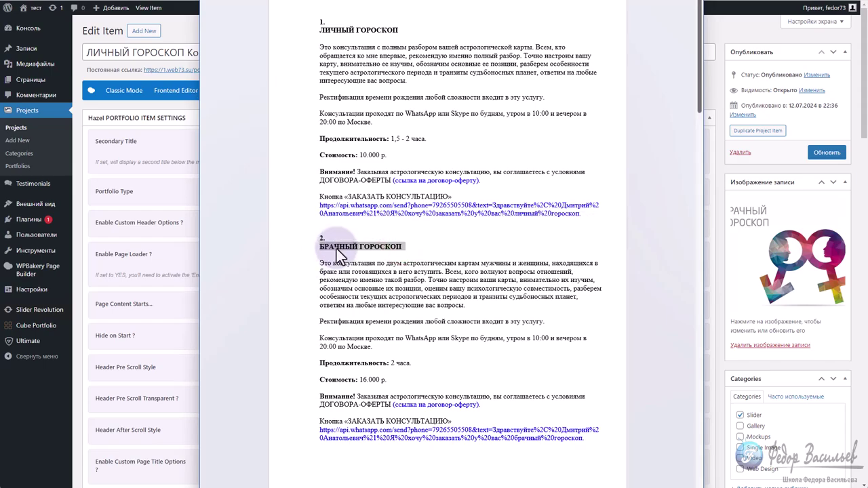
{"action": "key", "text": "alt+Tab"}
{"action": "left_click", "coordinate": [93, 52]}
{"action": "key", "text": "ctrl+a"}
{"action": "key", "text": "BackSpace"}
{"action": "right_click", "coordinate": [111, 54]}
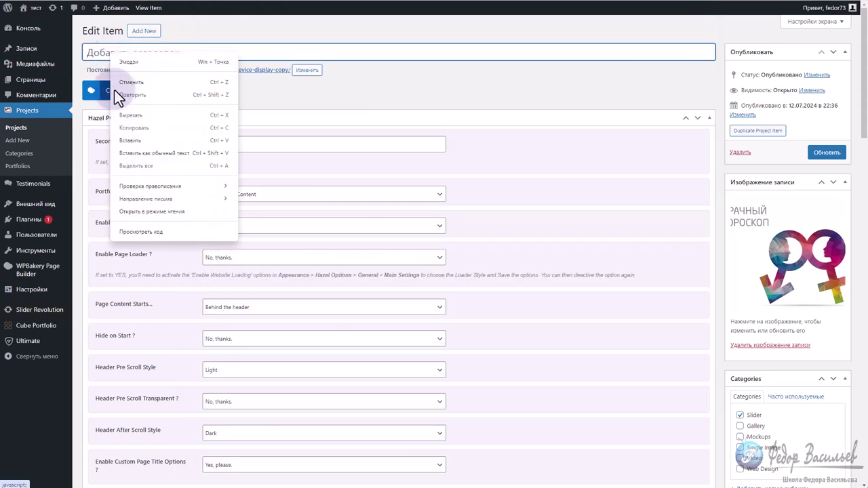
{"action": "left_click", "coordinate": [131, 141]}
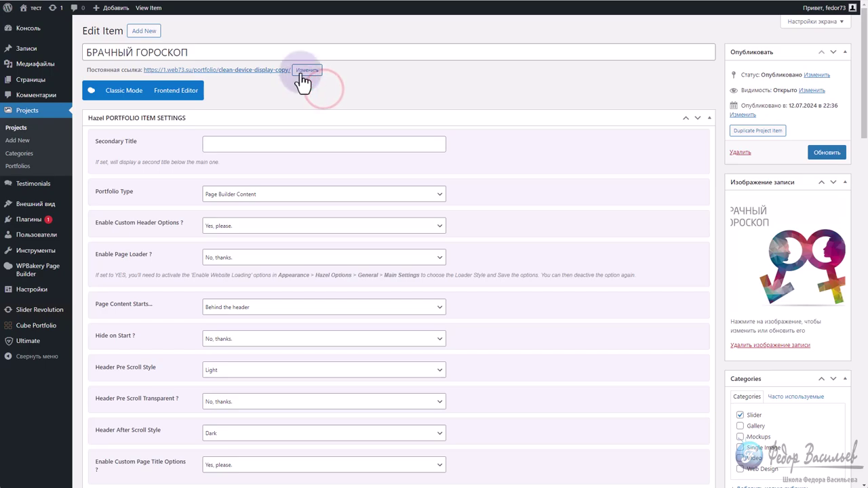
Clear the old clean-device-display-copy slug so the permalink becomes brachnyj-goroskop
{"action": "left_click", "coordinate": [303, 71]}
{"action": "key", "text": "ctrl+a"}
{"action": "key", "text": "BackSpace"}
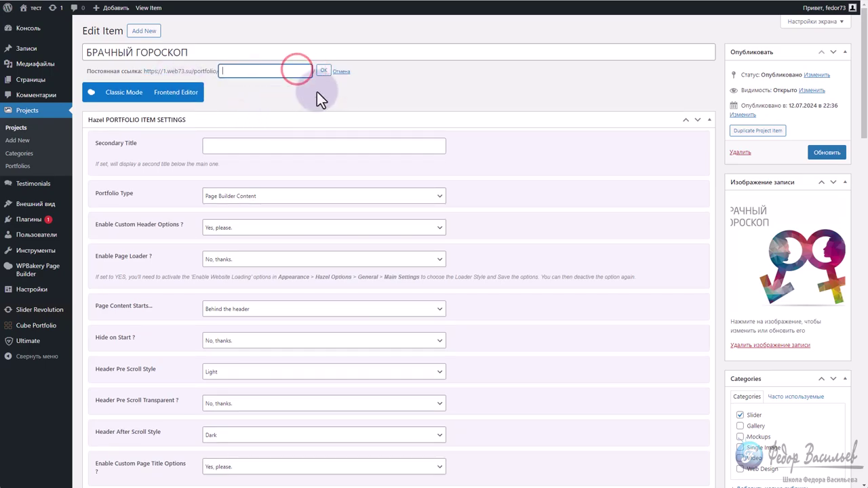
{"action": "left_click", "coordinate": [320, 72]}
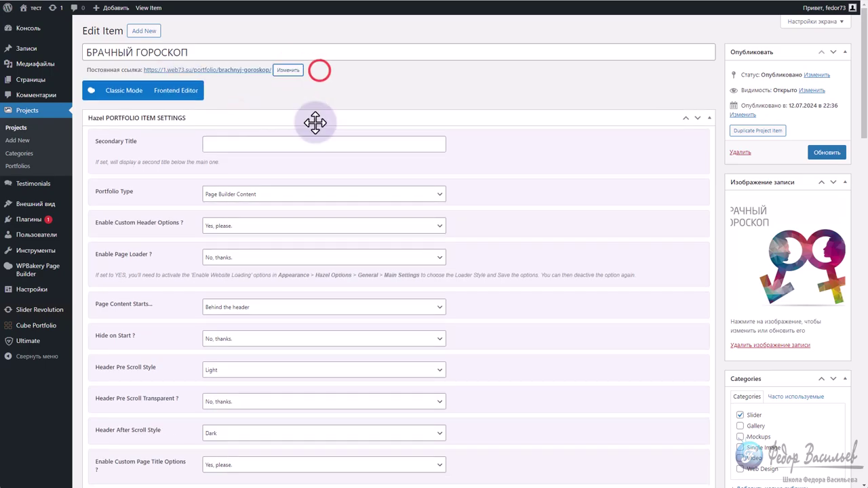
{"action": "triple_click", "coordinate": [204, 52]}
{"action": "left_click", "coordinate": [367, 80]}
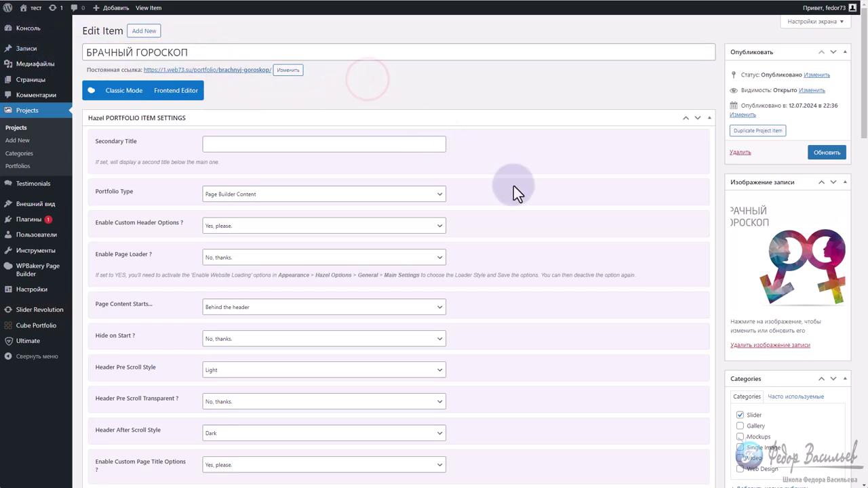
{"action": "scroll", "coordinate": [505, 182], "scroll_direction": "down", "scroll_amount": 15}
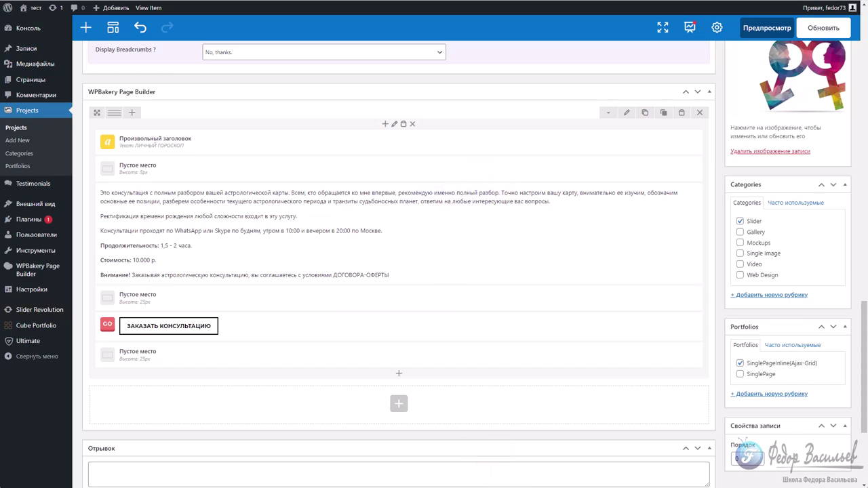
Change the custom heading text from ЛИЧНЫЙ ГОРОСКОП to БРАЧНЫЙ ГОРОСКОП and save it
{"action": "left_click", "coordinate": [419, 142]}
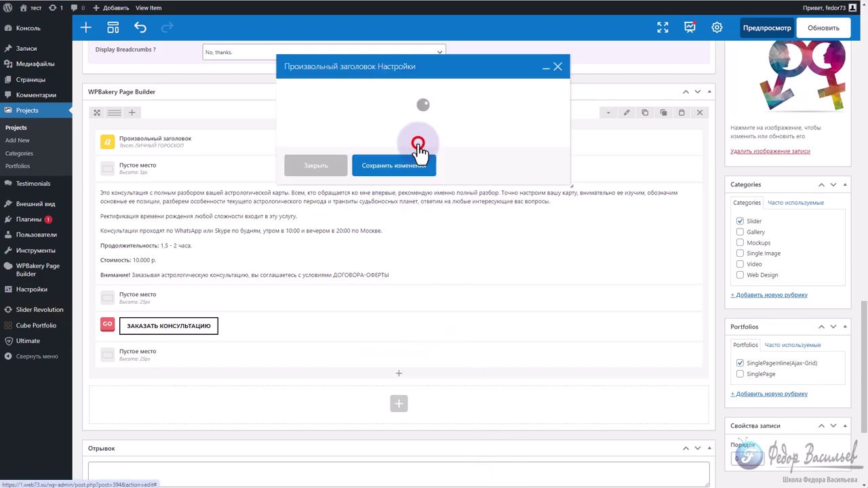
{"action": "left_click", "coordinate": [369, 133]}
{"action": "left_click", "coordinate": [373, 181]}
{"action": "left_click_drag", "start_coordinate": [373, 180], "coordinate": [310, 179]}
{"action": "key", "text": "BackSpace"}
{"action": "right_click", "coordinate": [307, 181]}
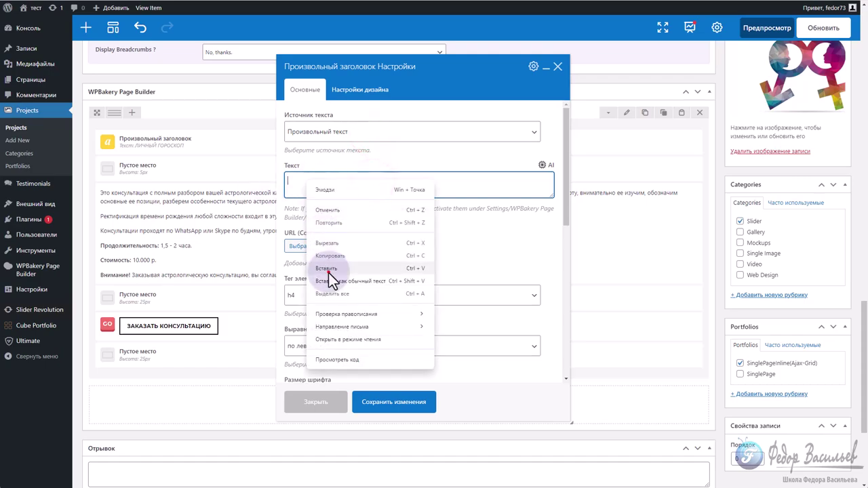
{"action": "left_click", "coordinate": [329, 269]}
{"action": "left_click", "coordinate": [386, 406]}
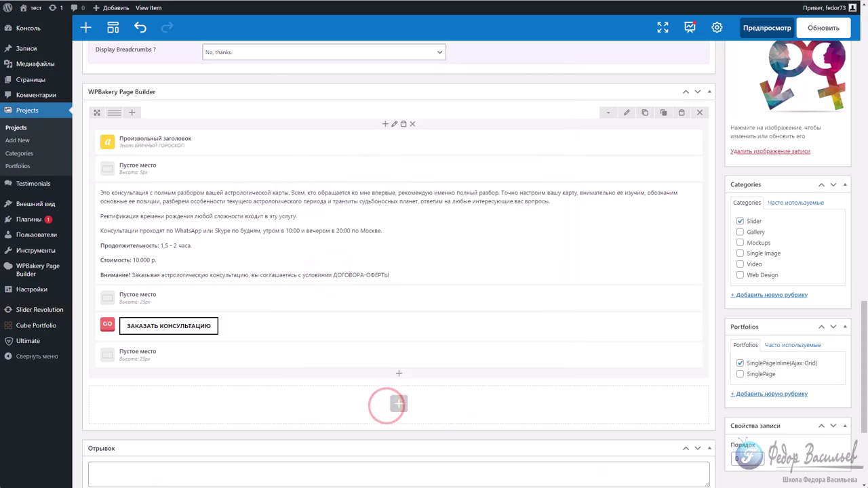
Copy the БРАЧНЫЙ ГОРОСКОП description paragraphs from the Word document for the text block
{"action": "key", "text": "alt+Tab"}
{"action": "scroll", "coordinate": [433, 203], "scroll_direction": "down", "scroll_amount": 5}
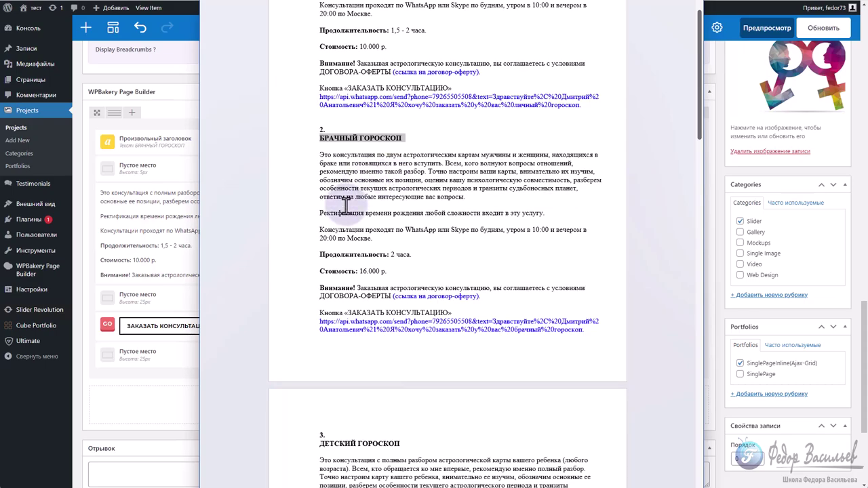
{"action": "left_click_drag", "start_coordinate": [319, 156], "coordinate": [384, 296]}
{"action": "right_click", "coordinate": [383, 298]}
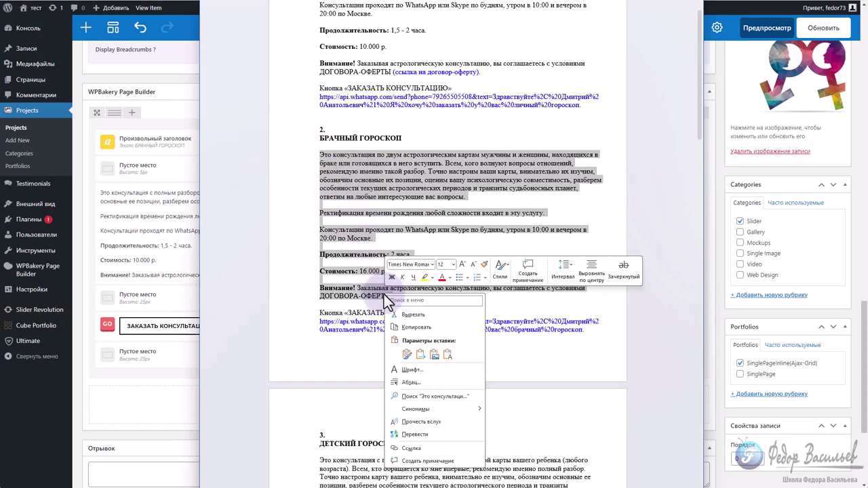
{"action": "left_click", "coordinate": [415, 326]}
{"action": "key", "text": "alt+Tab"}
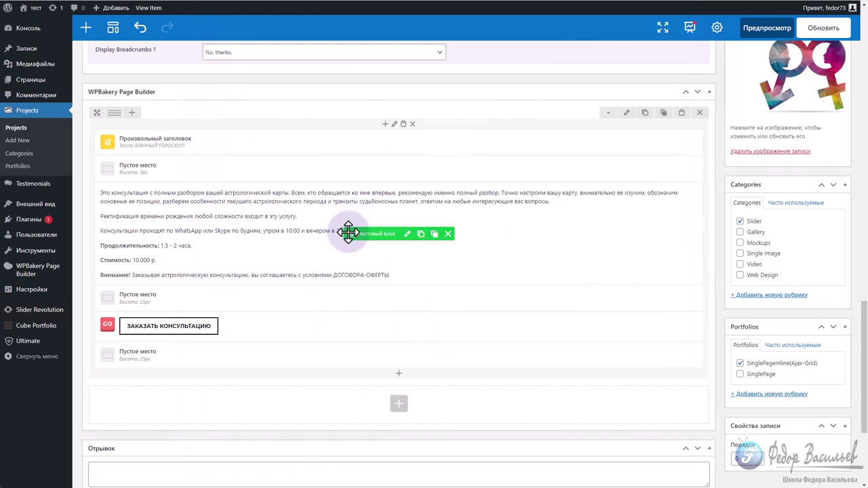
{"action": "left_click", "coordinate": [406, 233]}
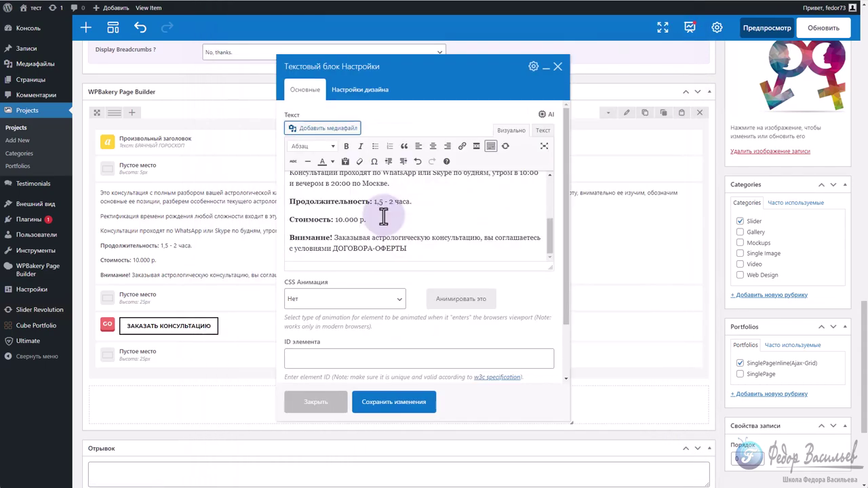
Copy section 2's WhatsApp order link for the order button's link settings
{"action": "scroll", "coordinate": [348, 235], "scroll_direction": "down", "scroll_amount": 4}
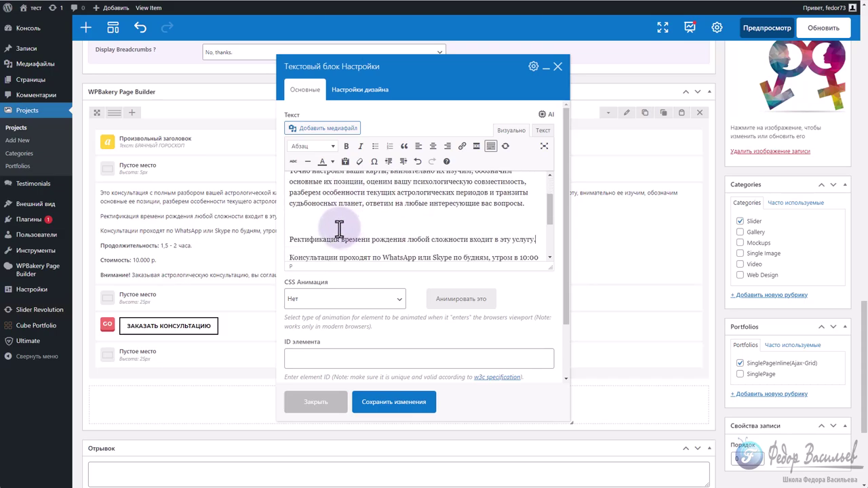
{"action": "scroll", "coordinate": [329, 219], "scroll_direction": "up", "scroll_amount": 4}
{"action": "scroll", "coordinate": [332, 219], "scroll_direction": "down", "scroll_amount": 6}
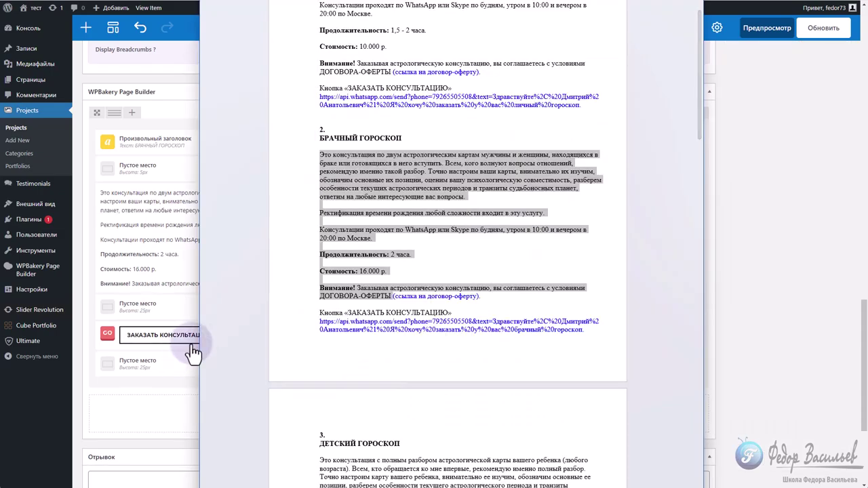
{"action": "left_click_drag", "start_coordinate": [582, 330], "coordinate": [319, 321]}
{"action": "right_click", "coordinate": [335, 325]}
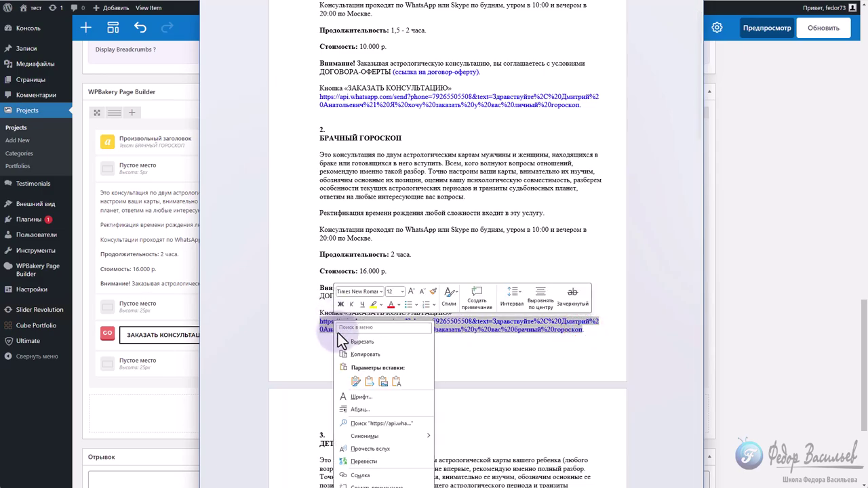
{"action": "left_click", "coordinate": [364, 354]}
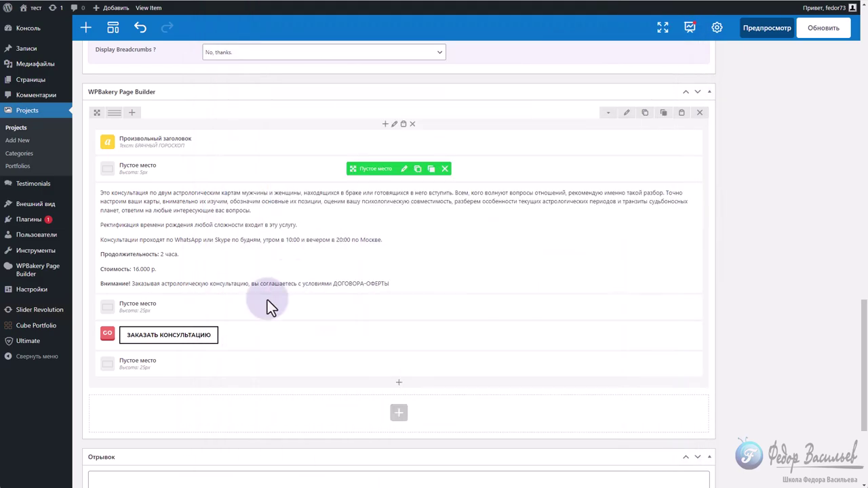
{"action": "left_click", "coordinate": [396, 333]}
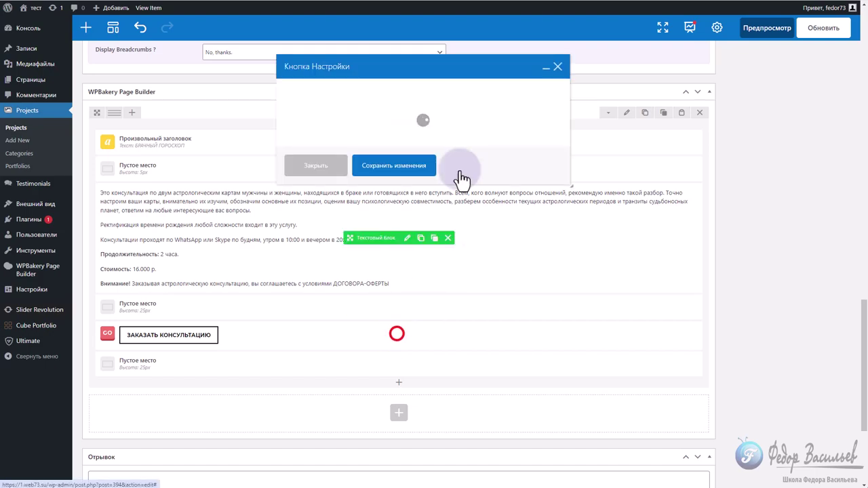
{"action": "left_click", "coordinate": [351, 167]}
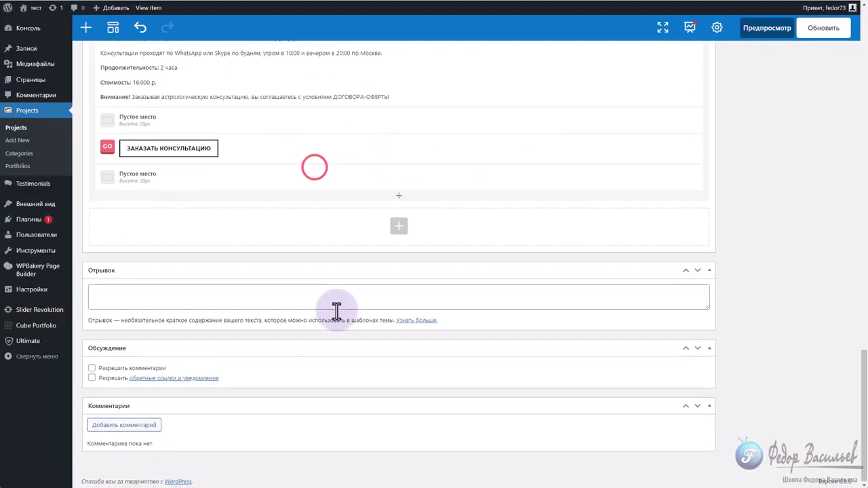
{"action": "scroll", "coordinate": [560, 253], "scroll_direction": "up", "scroll_amount": 20}
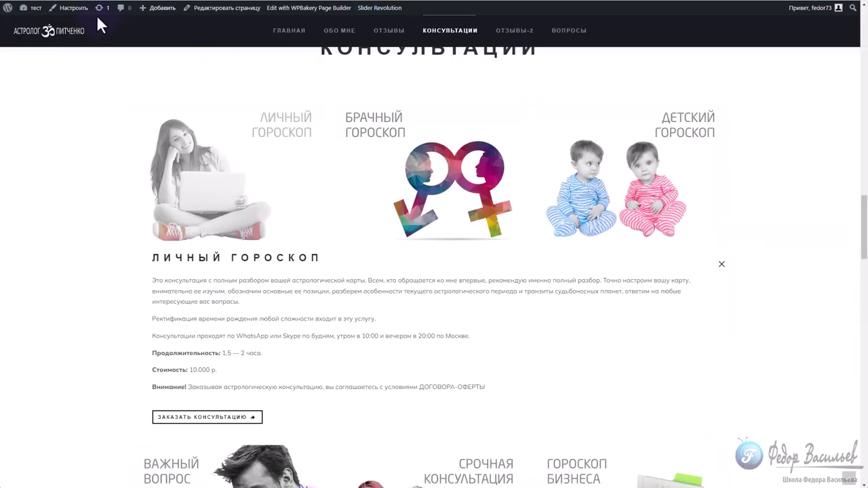
Browse the live consultations grid, then copy the БРАЧНЫЙ ГОРОСКОП item's permalink address
{"action": "left_click", "coordinate": [87, 117]}
{"action": "scroll", "coordinate": [434, 170], "scroll_direction": "down", "scroll_amount": 3}
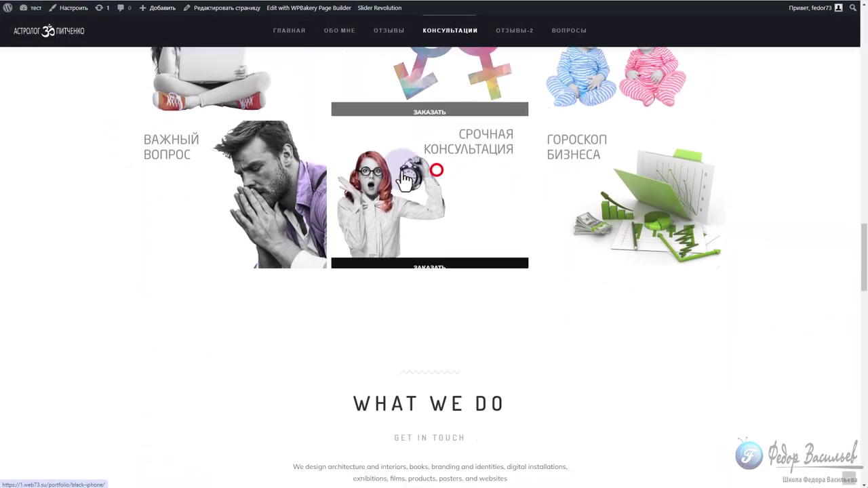
{"action": "left_click", "coordinate": [136, 249]}
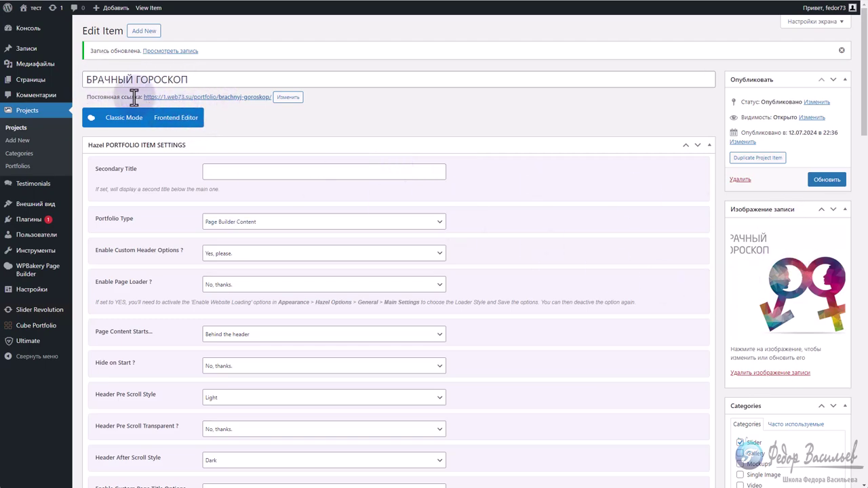
{"action": "right_click", "coordinate": [231, 102]}
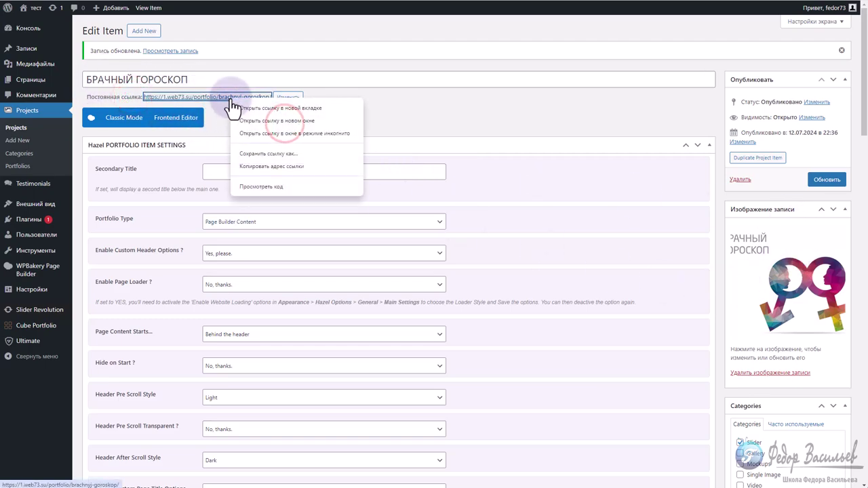
{"action": "left_click", "coordinate": [271, 166]}
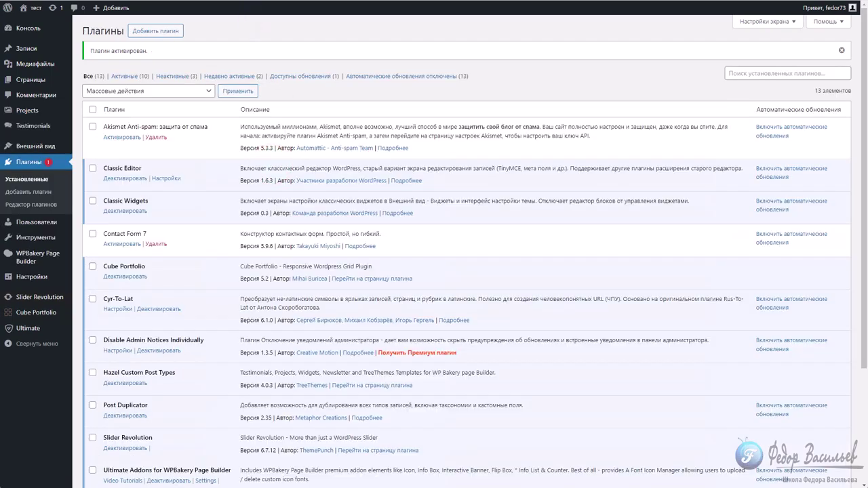
In Cube Portfolio's Grid Ajax 3 Columns, set the Брачный гороскоп item's link to the brachnyj-goroskop URL
{"action": "left_click", "coordinate": [36, 313]}
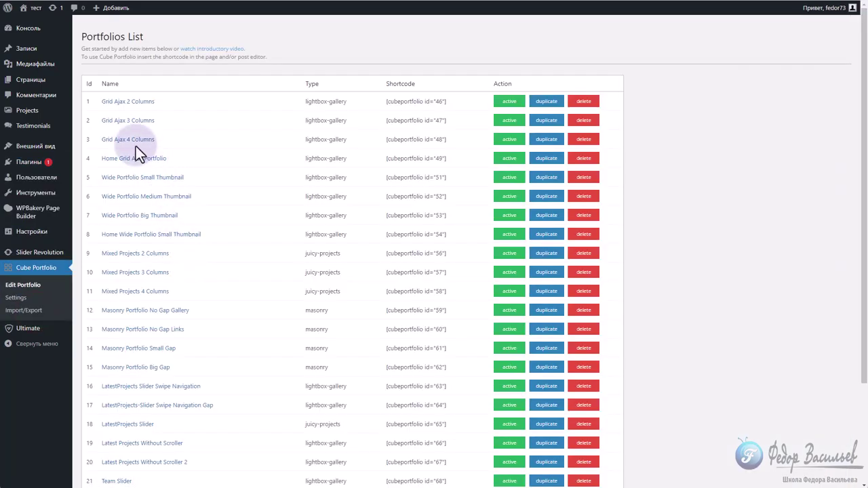
{"action": "left_click", "coordinate": [121, 120]}
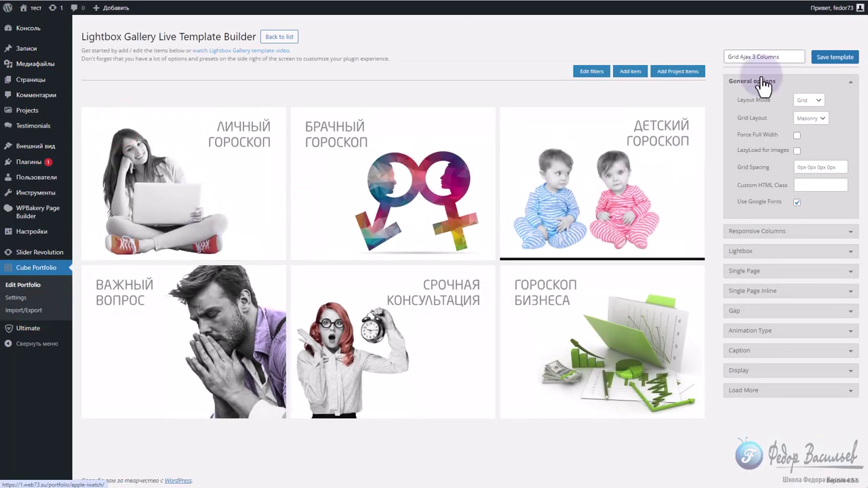
{"action": "triple_click", "coordinate": [789, 58]}
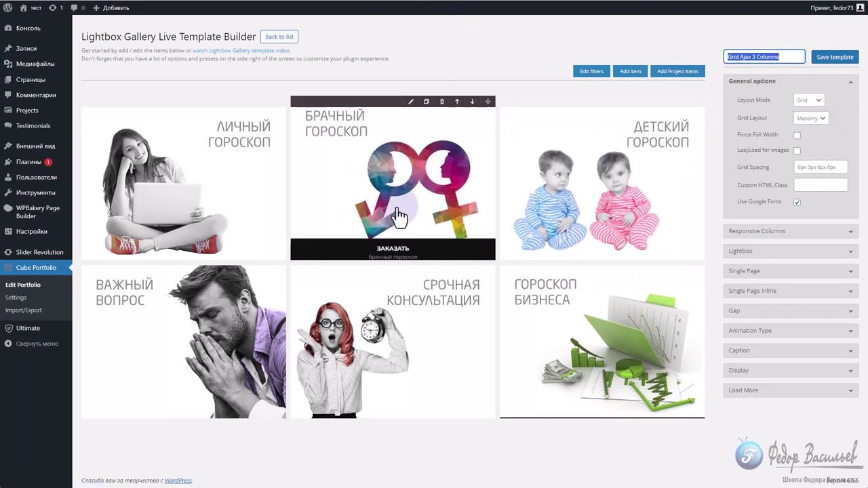
{"action": "left_click", "coordinate": [410, 101]}
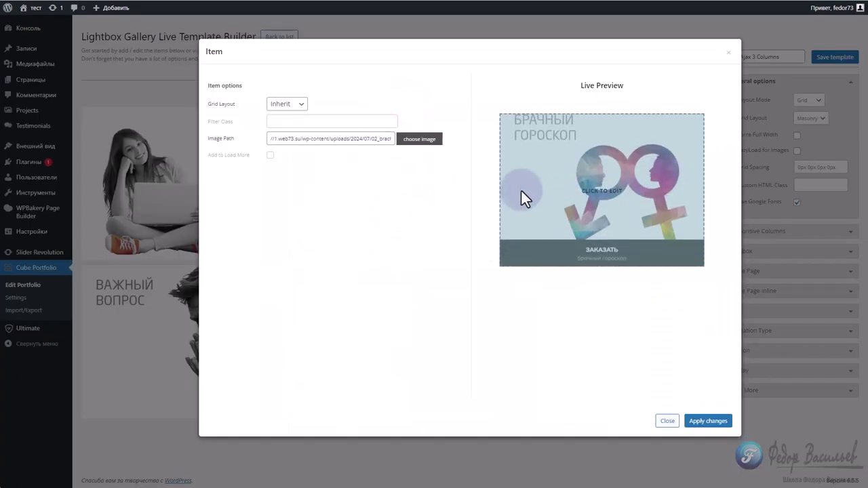
{"action": "left_click", "coordinate": [587, 178]}
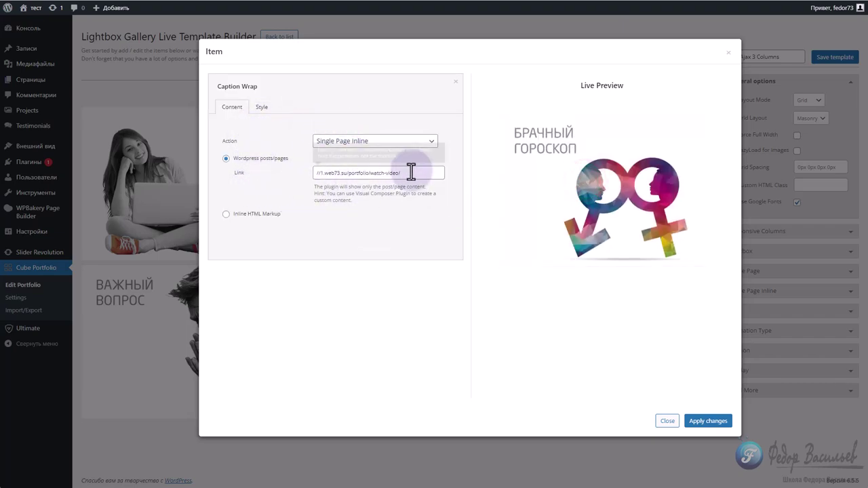
{"action": "left_click_drag", "start_coordinate": [410, 170], "coordinate": [257, 179]}
{"action": "key", "text": "ctrl+v"}
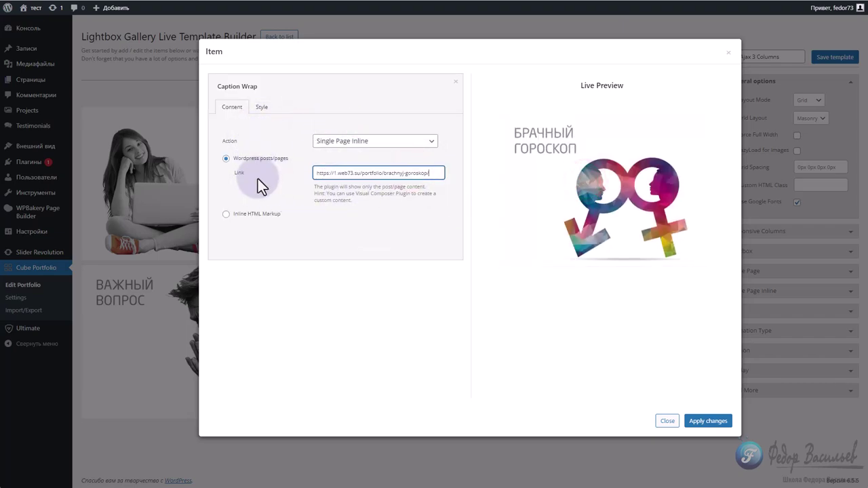
{"action": "left_click", "coordinate": [707, 421]}
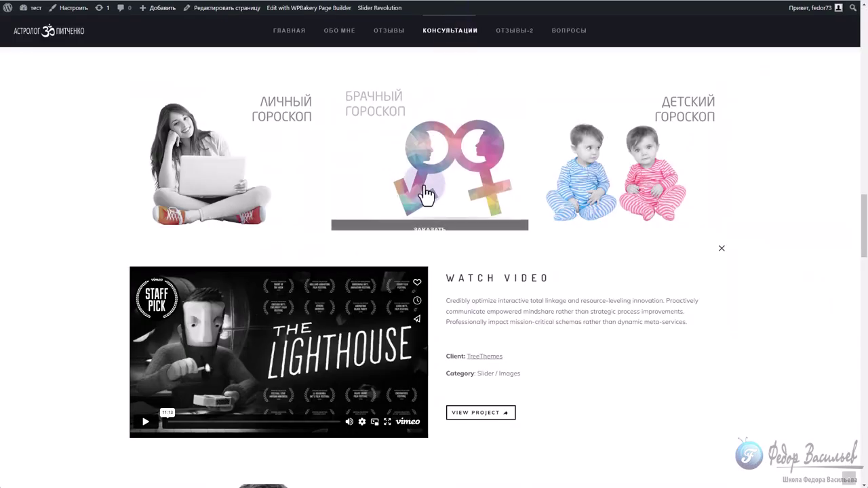
Copy the КОНСУЛЬТАЦИИ heading from the site, paste it as the gallery's Portfolio Name, and save
{"action": "scroll", "coordinate": [434, 240], "scroll_direction": "up", "scroll_amount": 4}
{"action": "left_click_drag", "start_coordinate": [536, 328], "coordinate": [332, 325]}
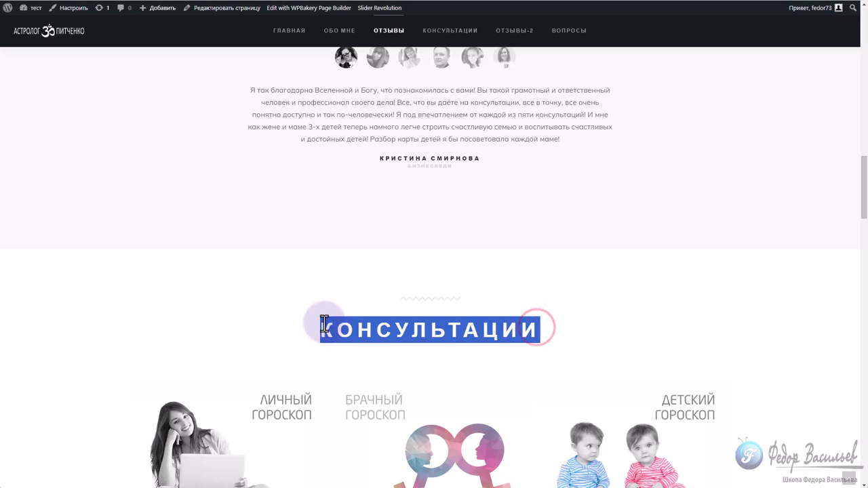
{"action": "right_click", "coordinate": [407, 333]}
{"action": "left_click", "coordinate": [412, 341]}
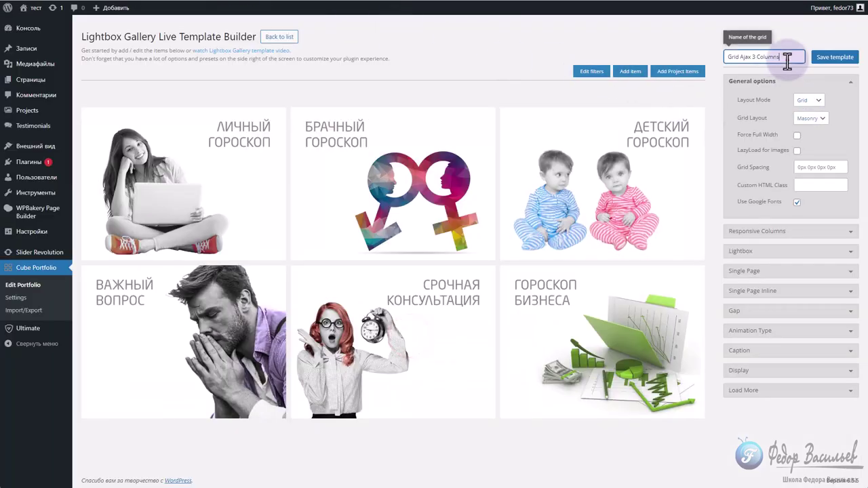
{"action": "left_click", "coordinate": [784, 58]}
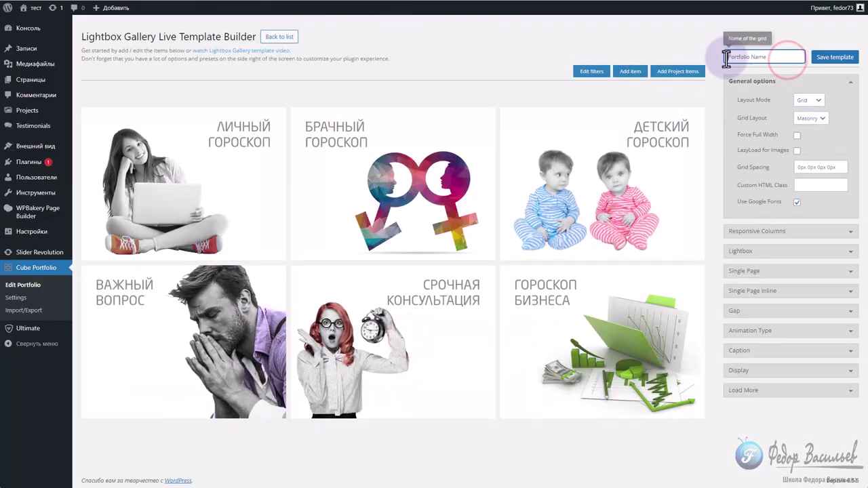
{"action": "right_click", "coordinate": [725, 59]}
{"action": "left_click", "coordinate": [746, 147]}
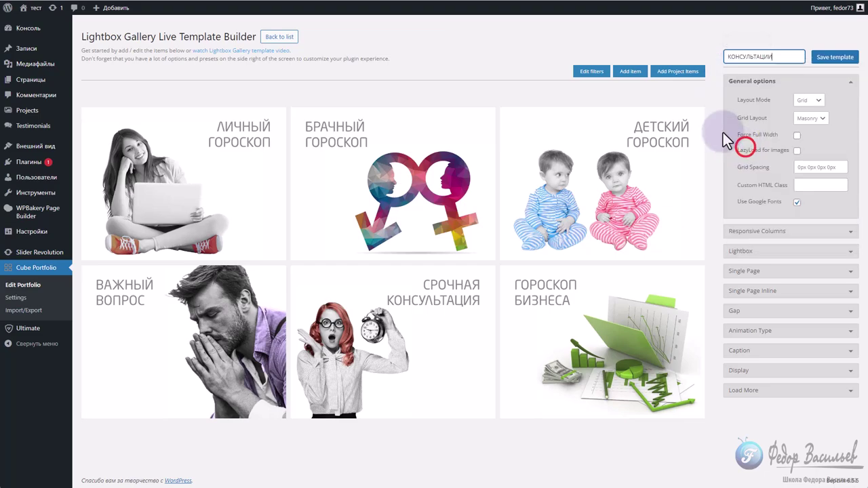
{"action": "left_click", "coordinate": [822, 59]}
Check the renamed gallery in the list, reload the site, and open the Брачный гороскоп details
{"action": "left_click", "coordinate": [40, 273]}
{"action": "double_click", "coordinate": [155, 120]}
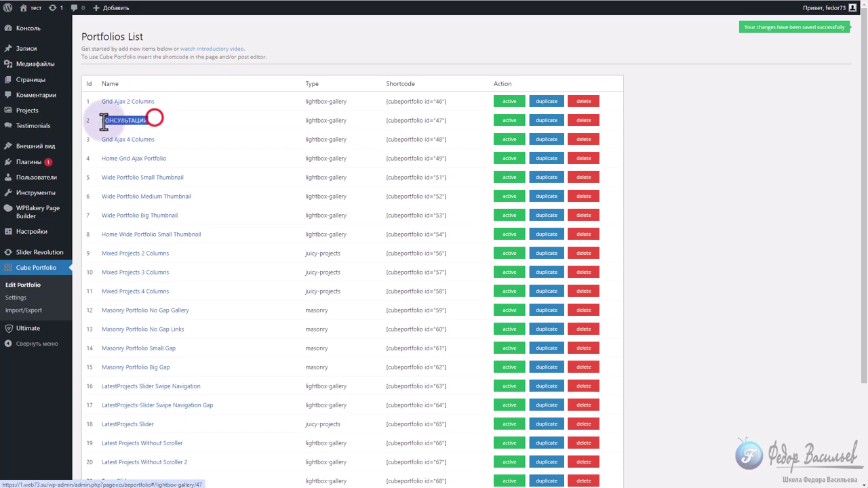
{"action": "left_click", "coordinate": [257, 72]}
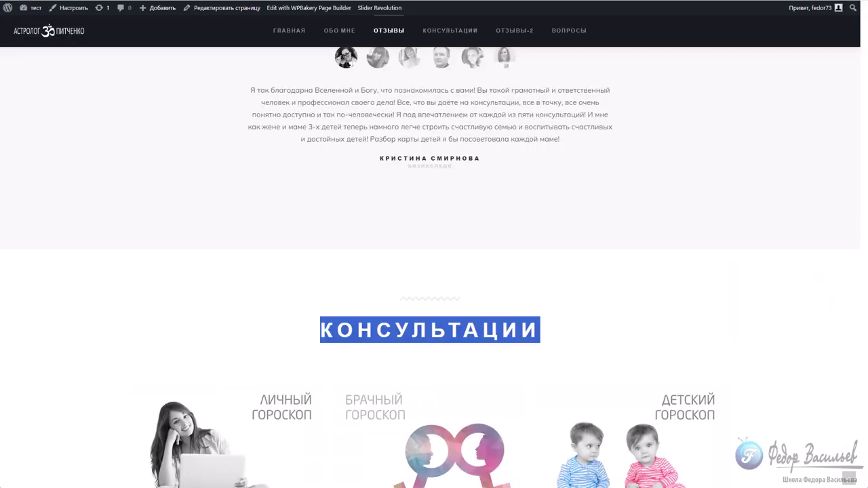
{"action": "key", "text": "F5"}
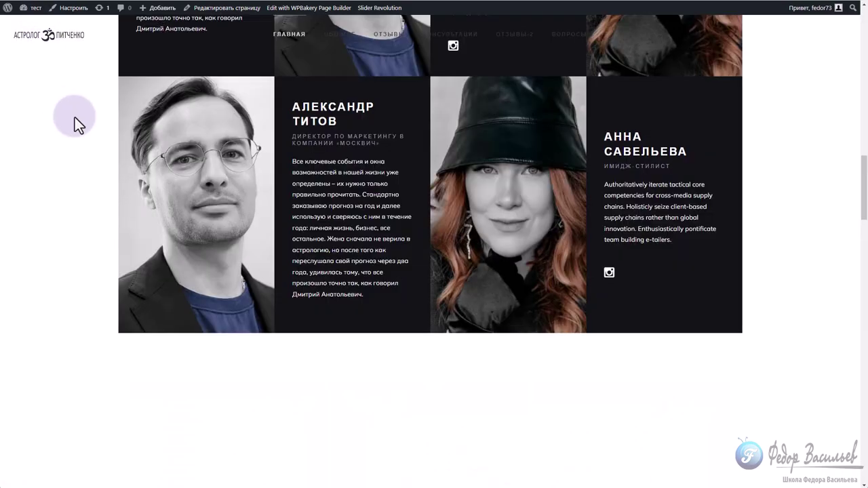
{"action": "scroll", "coordinate": [79, 169], "scroll_direction": "down", "scroll_amount": 3}
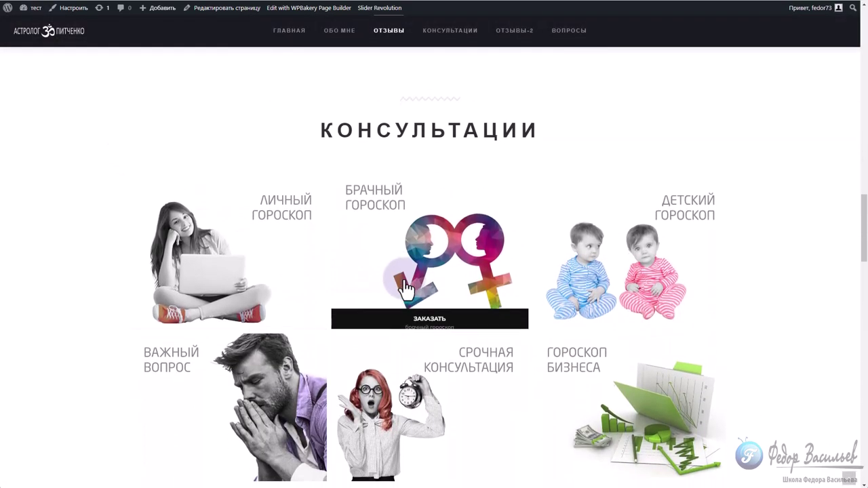
{"action": "left_click", "coordinate": [411, 247]}
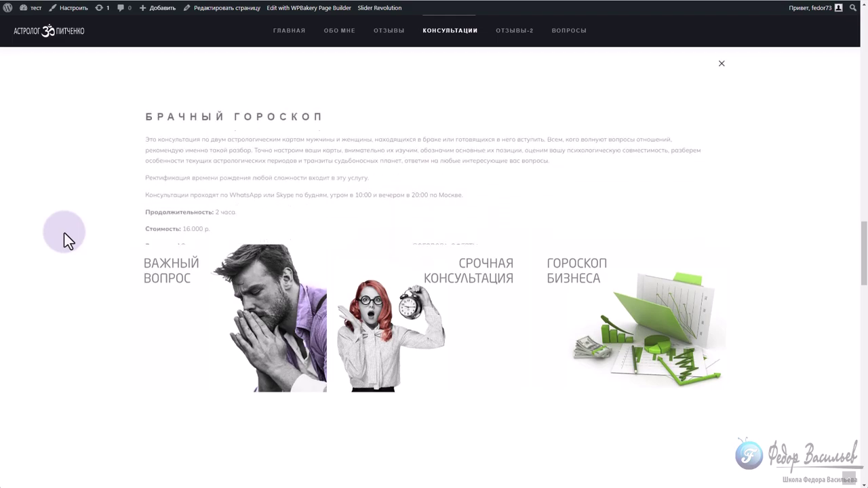
{"action": "left_click_drag", "start_coordinate": [215, 303], "coordinate": [325, 303]}
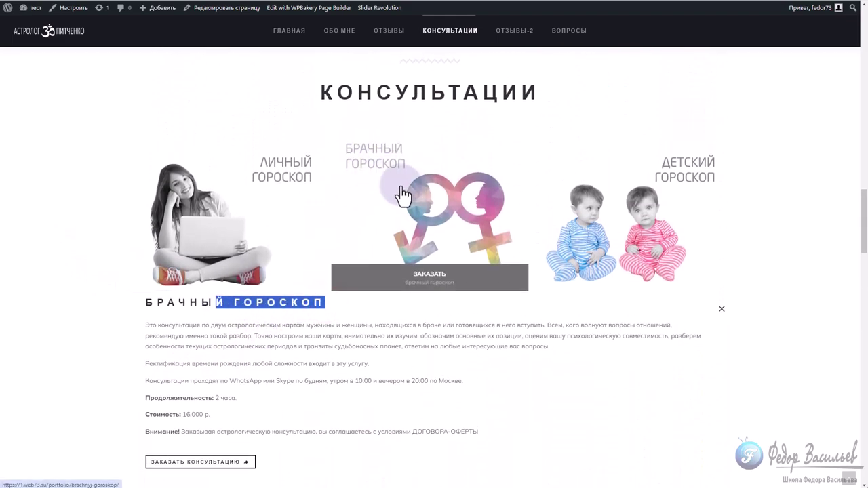
{"action": "scroll", "coordinate": [246, 348], "scroll_direction": "down", "scroll_amount": 1}
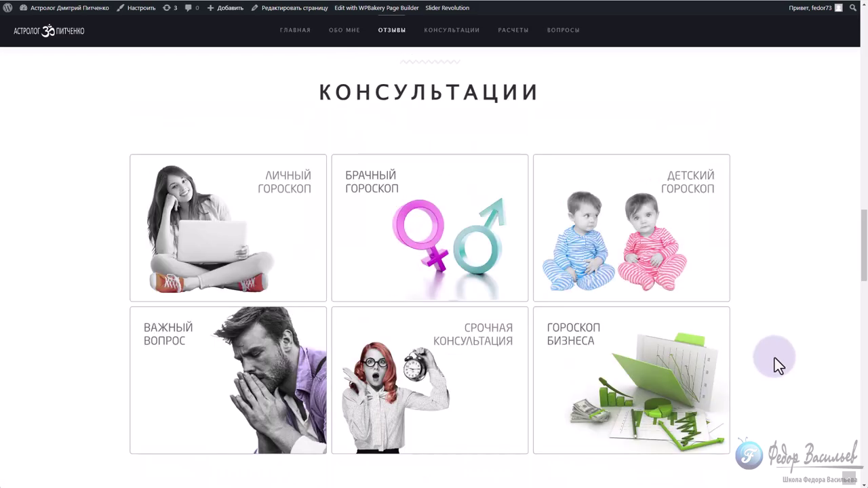
{"action": "scroll", "coordinate": [774, 358], "scroll_direction": "up", "scroll_amount": 2}
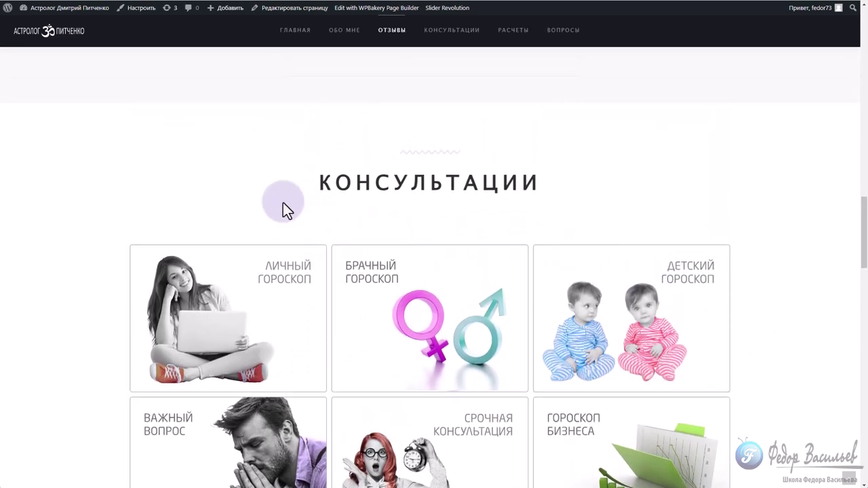
{"action": "scroll", "coordinate": [285, 256], "scroll_direction": "down", "scroll_amount": 2}
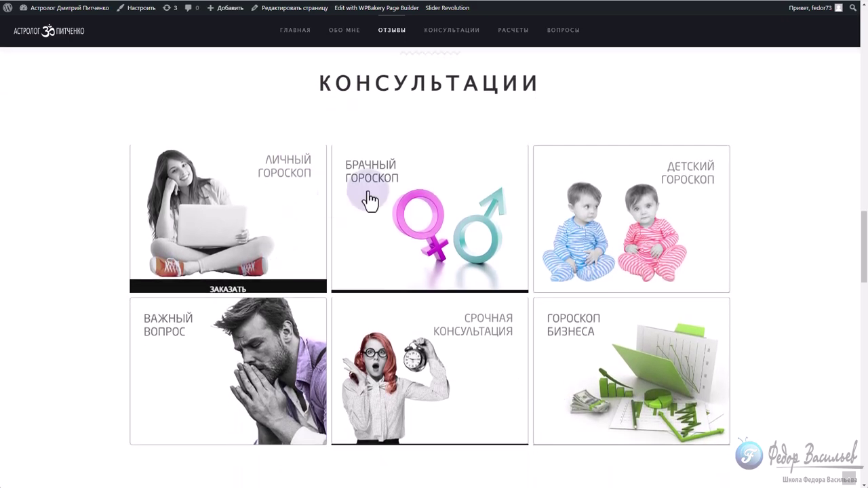
{"action": "scroll", "coordinate": [341, 207], "scroll_direction": "down", "scroll_amount": 7}
{"action": "left_click_drag", "start_coordinate": [366, 215], "coordinate": [473, 209]}
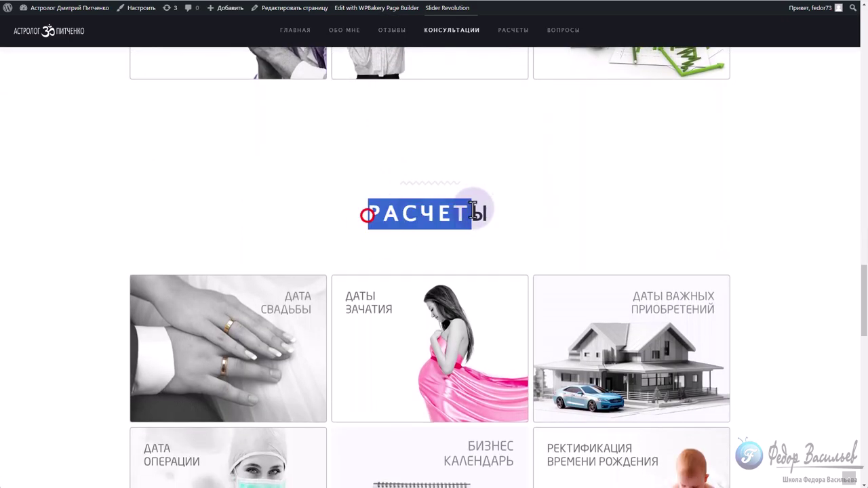
{"action": "scroll", "coordinate": [576, 193], "scroll_direction": "down", "scroll_amount": 2}
{"action": "scroll", "coordinate": [357, 243], "scroll_direction": "down", "scroll_amount": 3}
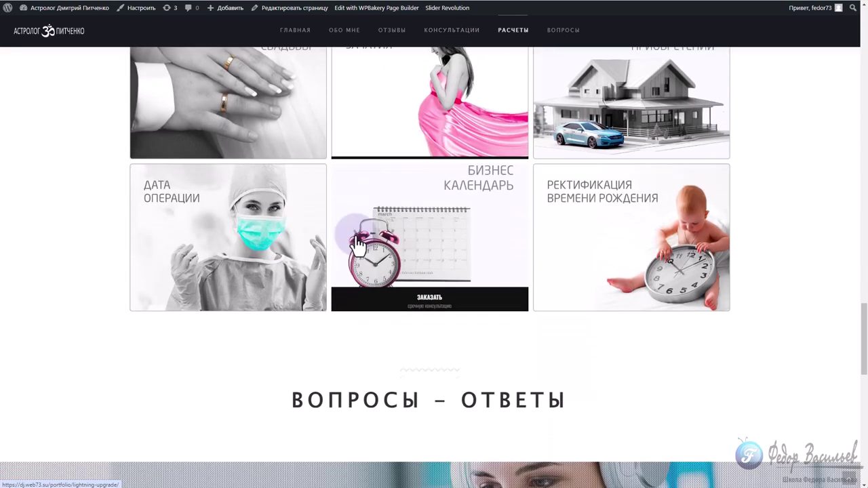
{"action": "scroll", "coordinate": [163, 329], "scroll_direction": "up", "scroll_amount": 2}
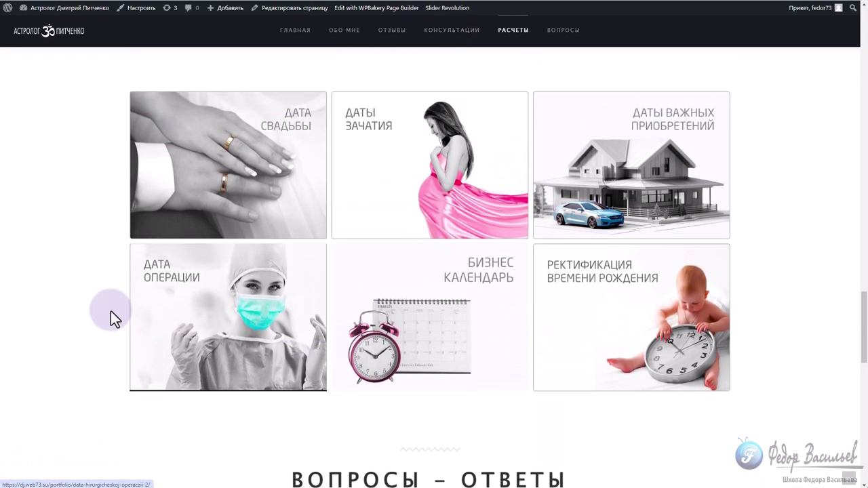
{"action": "scroll", "coordinate": [102, 269], "scroll_direction": "up", "scroll_amount": 3}
{"action": "left_click", "coordinate": [140, 198]}
{"action": "left_click_drag", "start_coordinate": [339, 178], "coordinate": [471, 178]}
{"action": "scroll", "coordinate": [265, 172], "scroll_direction": "down", "scroll_amount": 1}
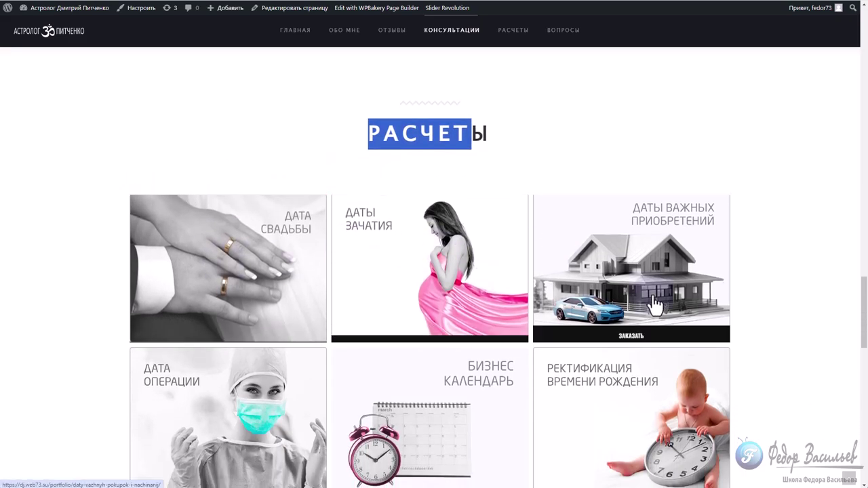
{"action": "scroll", "coordinate": [240, 348], "scroll_direction": "up", "scroll_amount": 4}
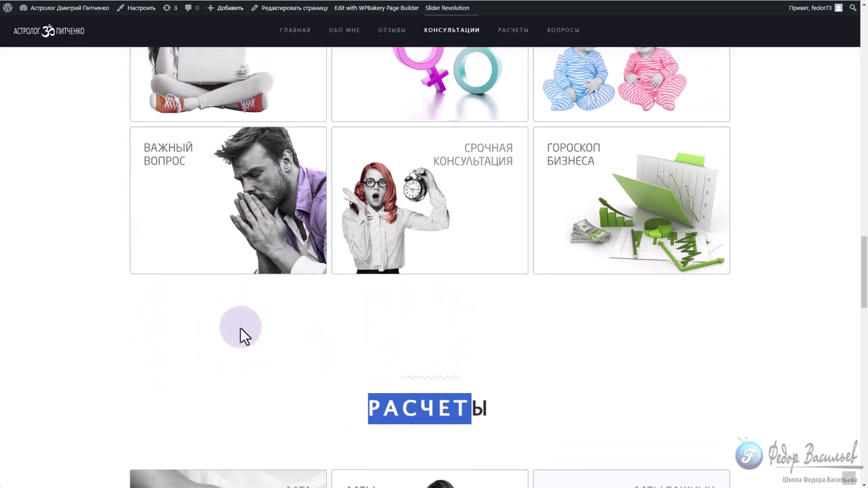
{"action": "scroll", "coordinate": [245, 335], "scroll_direction": "down", "scroll_amount": 7}
{"action": "scroll", "coordinate": [242, 296], "scroll_direction": "up", "scroll_amount": 2}
{"action": "scroll", "coordinate": [228, 256], "scroll_direction": "down", "scroll_amount": 2}
{"action": "left_click", "coordinate": [198, 251]}
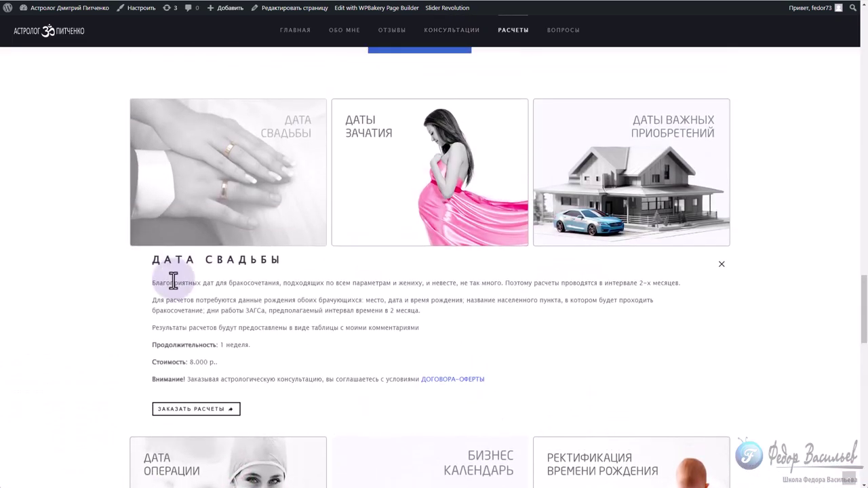
{"action": "scroll", "coordinate": [577, 300], "scroll_direction": "down", "scroll_amount": 2}
{"action": "scroll", "coordinate": [380, 359], "scroll_direction": "up", "scroll_amount": 7}
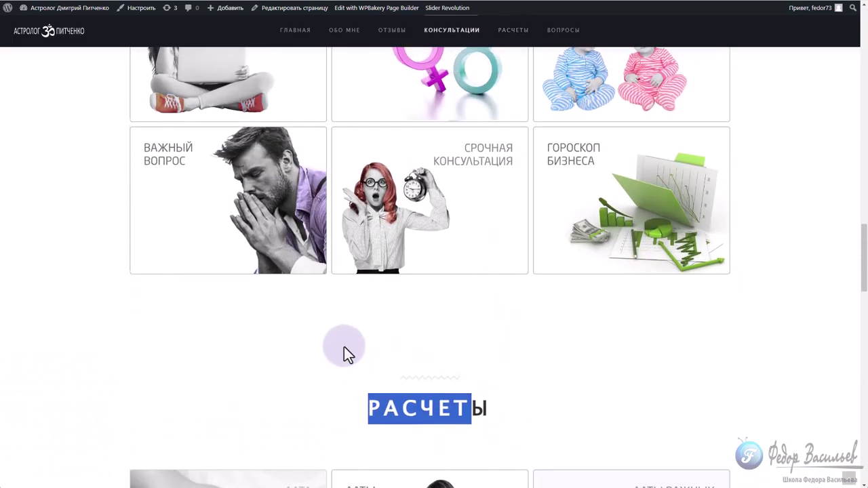
{"action": "scroll", "coordinate": [312, 264], "scroll_direction": "up", "scroll_amount": 2}
{"action": "scroll", "coordinate": [353, 196], "scroll_direction": "down", "scroll_amount": 8}
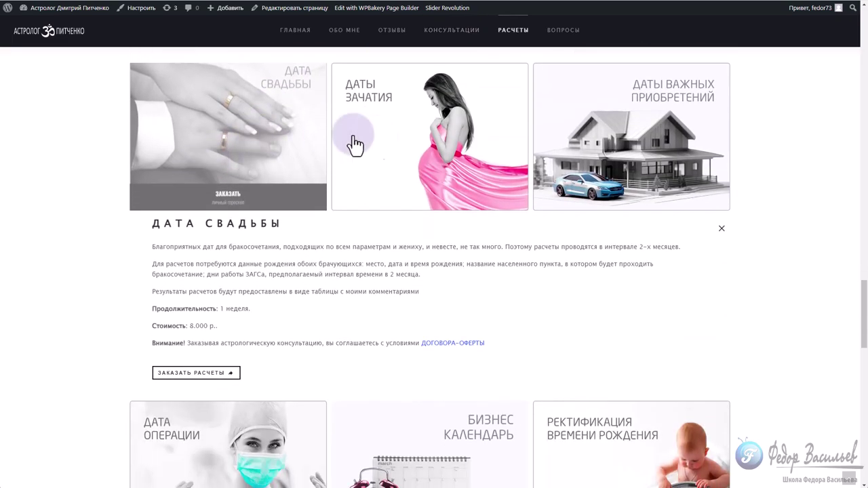
{"action": "left_click", "coordinate": [719, 229]}
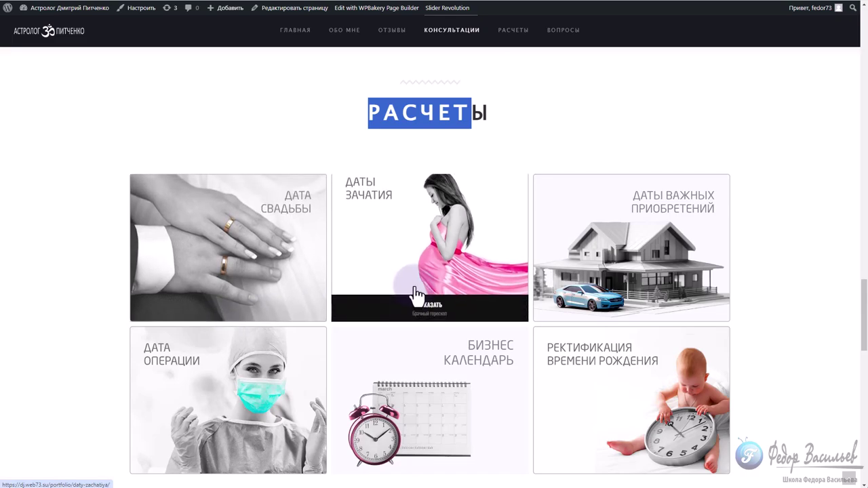
{"action": "left_click", "coordinate": [426, 259]}
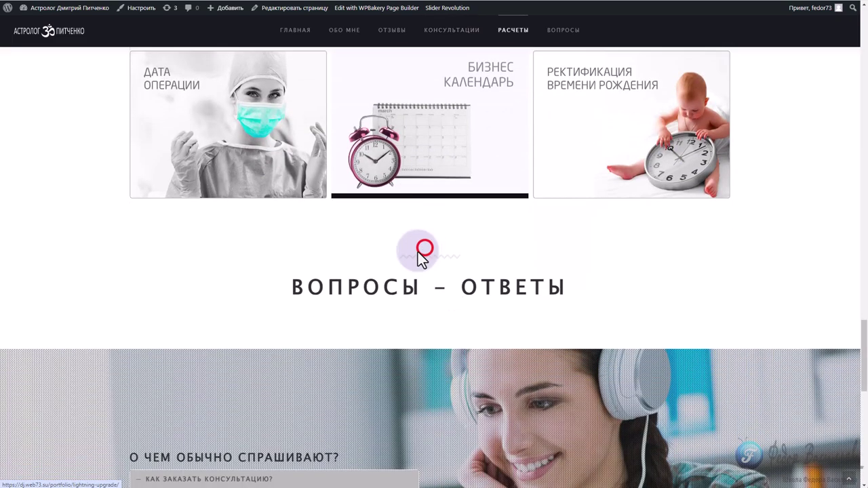
{"action": "left_click_drag", "start_coordinate": [333, 368], "coordinate": [186, 187]}
{"action": "scroll", "coordinate": [631, 325], "scroll_direction": "up", "scroll_amount": 3}
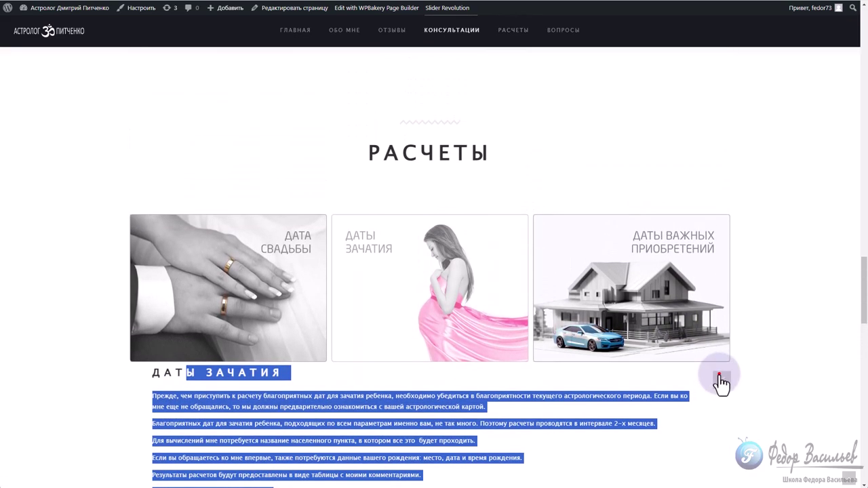
{"action": "left_click", "coordinate": [718, 362]}
{"action": "scroll", "coordinate": [560, 262], "scroll_direction": "down", "scroll_amount": 3}
{"action": "scroll", "coordinate": [561, 260], "scroll_direction": "up", "scroll_amount": 6}
{"action": "scroll", "coordinate": [560, 260], "scroll_direction": "up", "scroll_amount": 5}
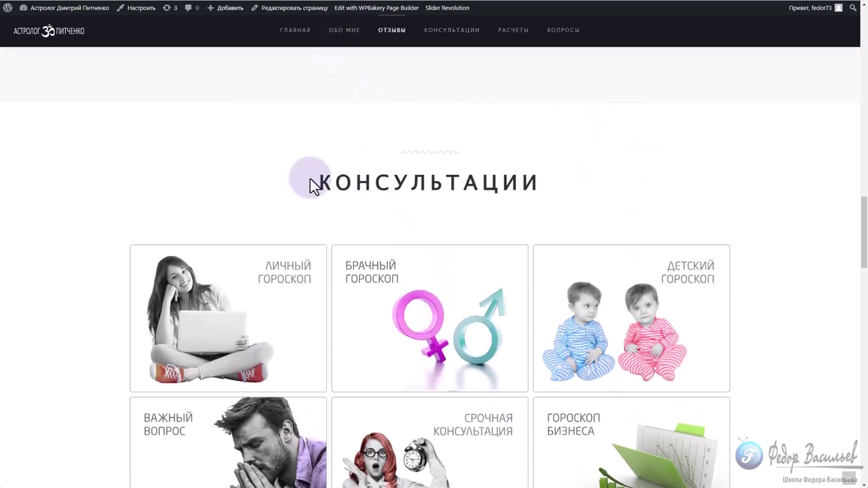
{"action": "left_click_drag", "start_coordinate": [310, 180], "coordinate": [527, 181]}
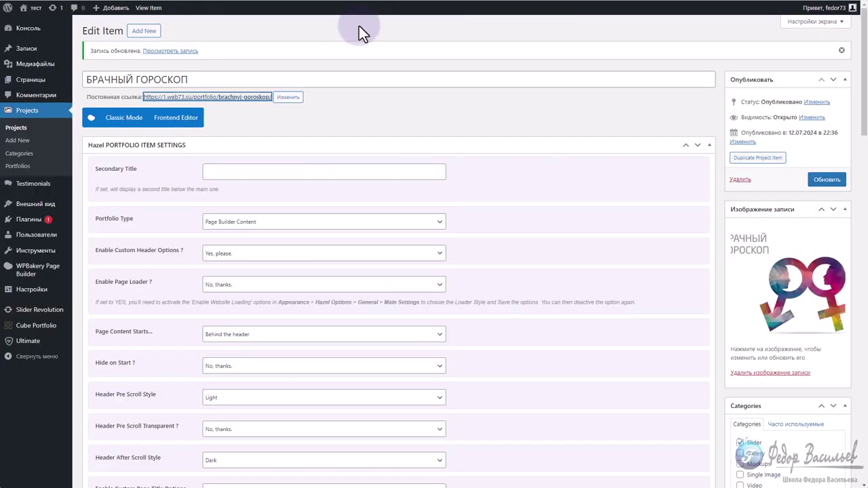
Duplicate the Консультации page, paste РАСЧЕТЫ as its heading text, and update the page
{"action": "left_click", "coordinate": [31, 82]}
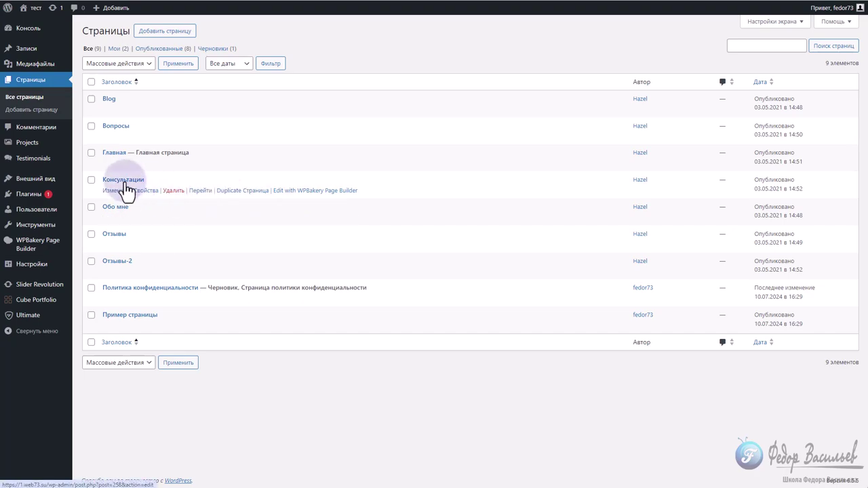
{"action": "left_click", "coordinate": [242, 196]}
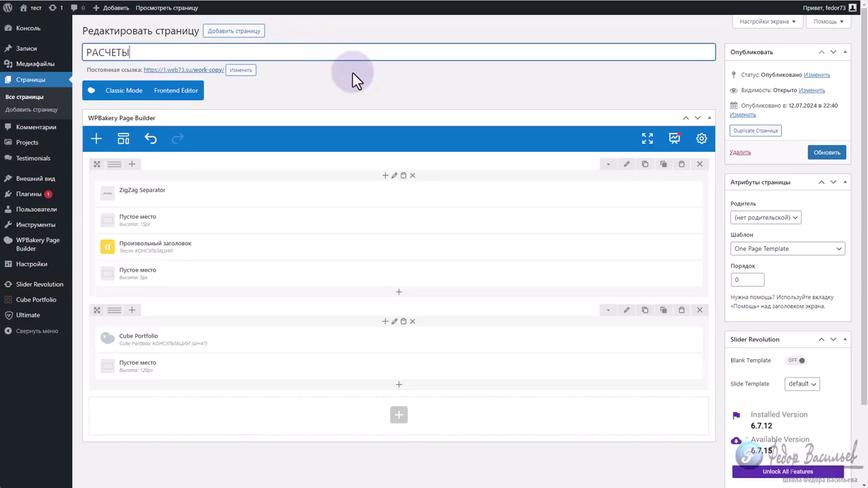
{"action": "left_click", "coordinate": [420, 247]}
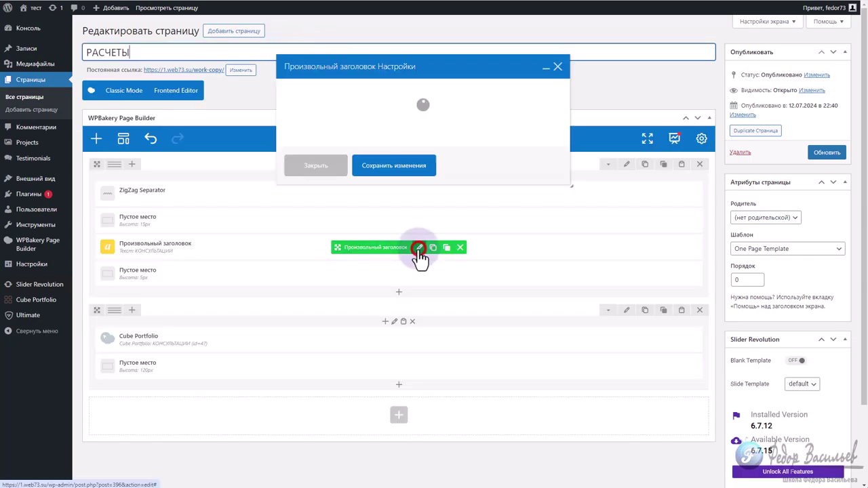
{"action": "left_click_drag", "start_coordinate": [361, 180], "coordinate": [316, 181]}
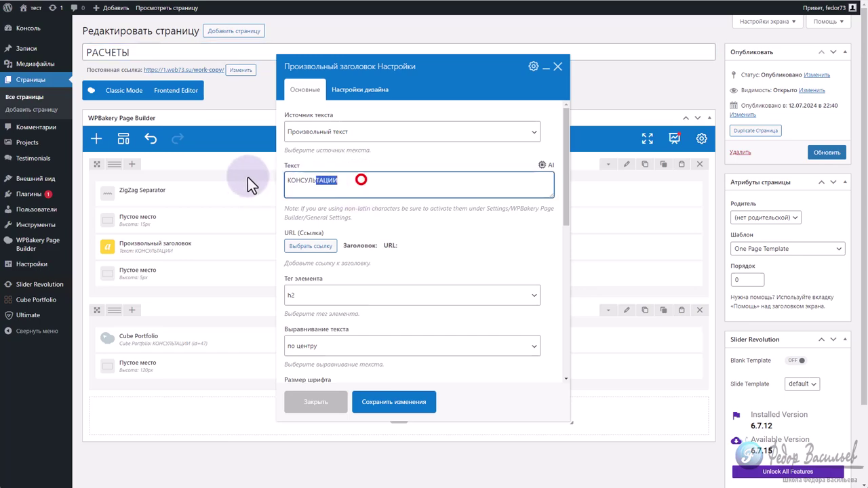
{"action": "type", "text": "РАСЧЕТЫ"}
{"action": "left_click", "coordinate": [398, 402]}
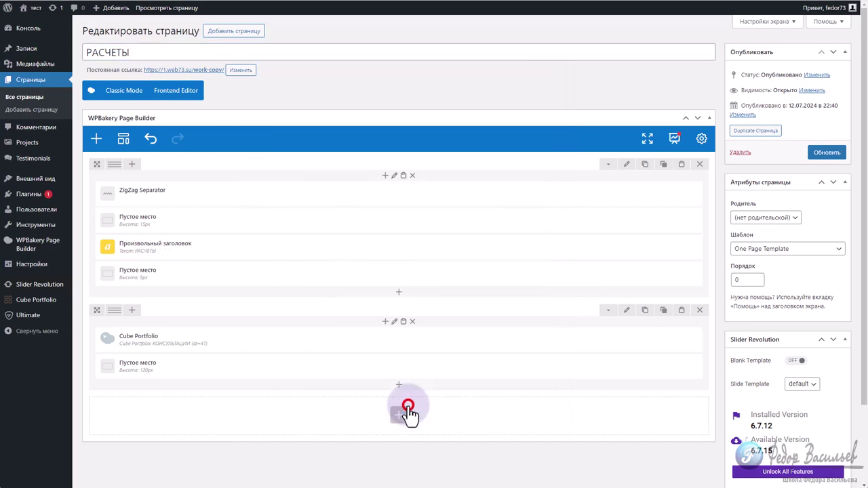
{"action": "left_click", "coordinate": [825, 153]}
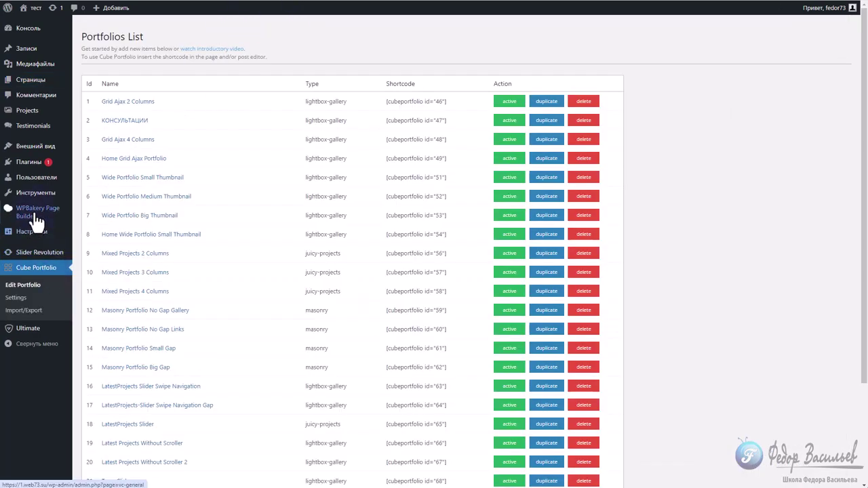
Add the РАСЧЕТЫ page to the primary menu under Консультации, above Отзывы-2, and save the menu
{"action": "mouse_move", "coordinate": [34, 185]}
{"action": "mouse_move", "coordinate": [31, 149]}
{"action": "left_click", "coordinate": [90, 199]}
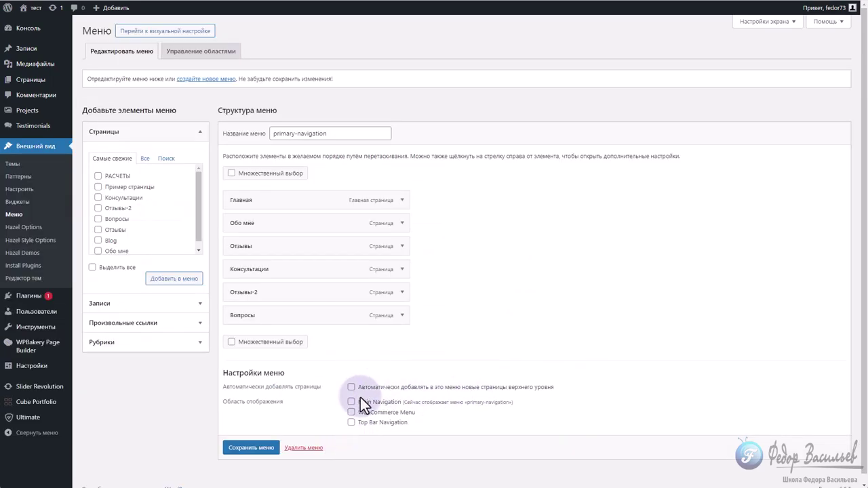
{"action": "left_click", "coordinate": [154, 279]}
{"action": "left_click_drag", "start_coordinate": [253, 338], "coordinate": [254, 290]}
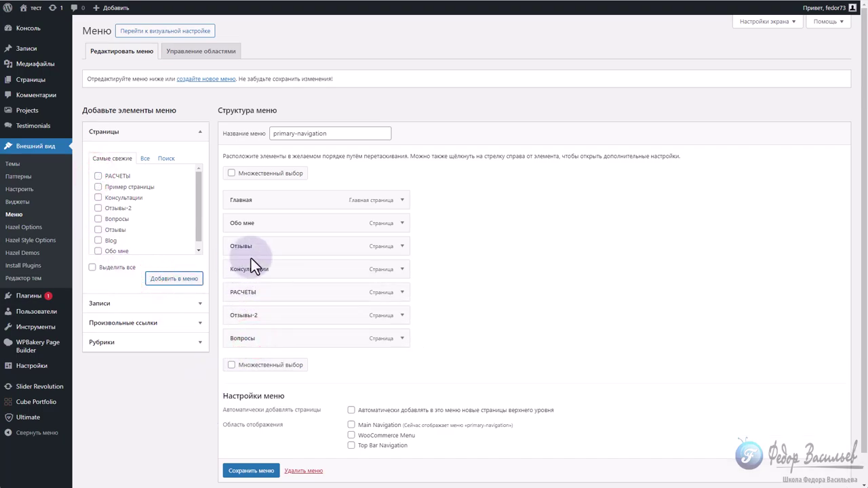
{"action": "left_click", "coordinate": [247, 470]}
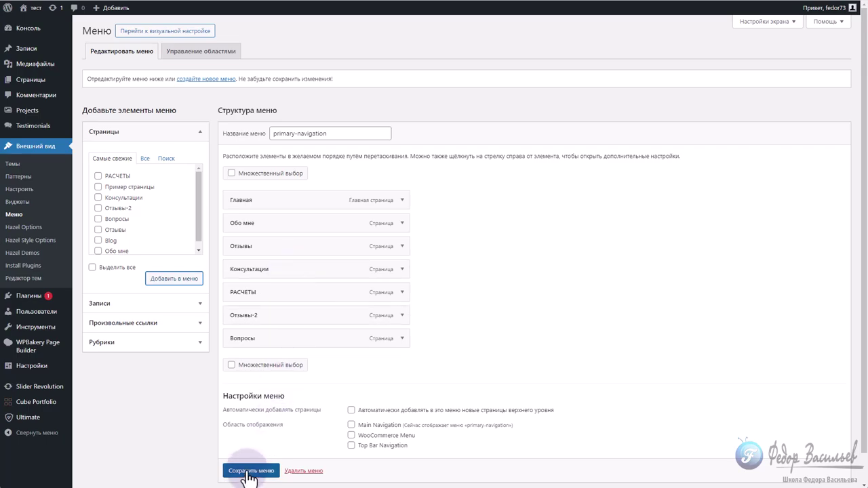
{"action": "left_click", "coordinate": [245, 448]}
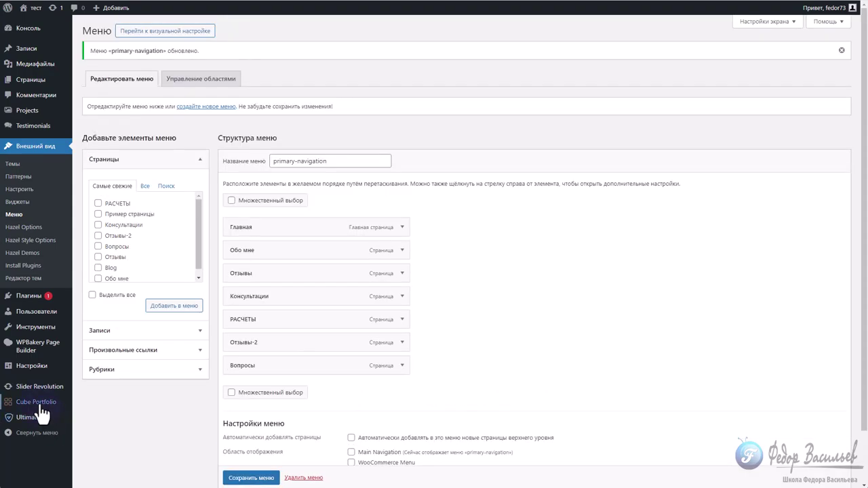
Duplicate the КОНСУЛЬТАЦИИ gallery, rename the copy РАСЧЕТЫ, and save the template
{"action": "left_click", "coordinate": [39, 403]}
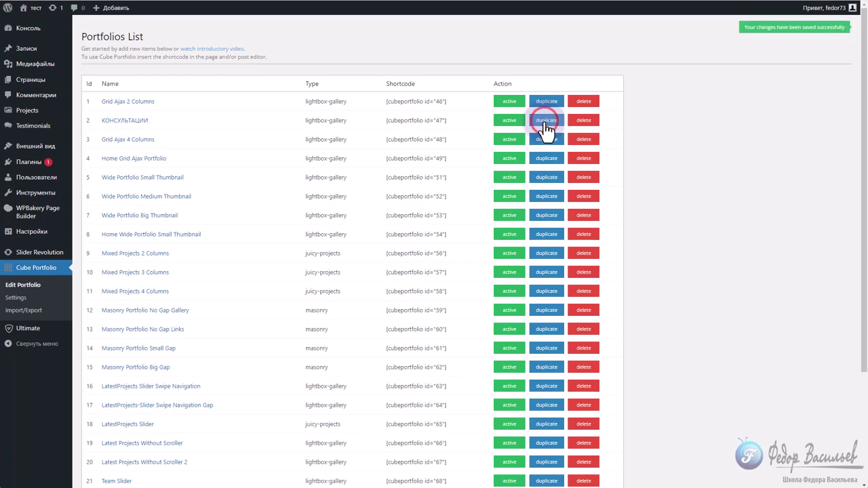
{"action": "scroll", "coordinate": [288, 166], "scroll_direction": "down", "scroll_amount": 3}
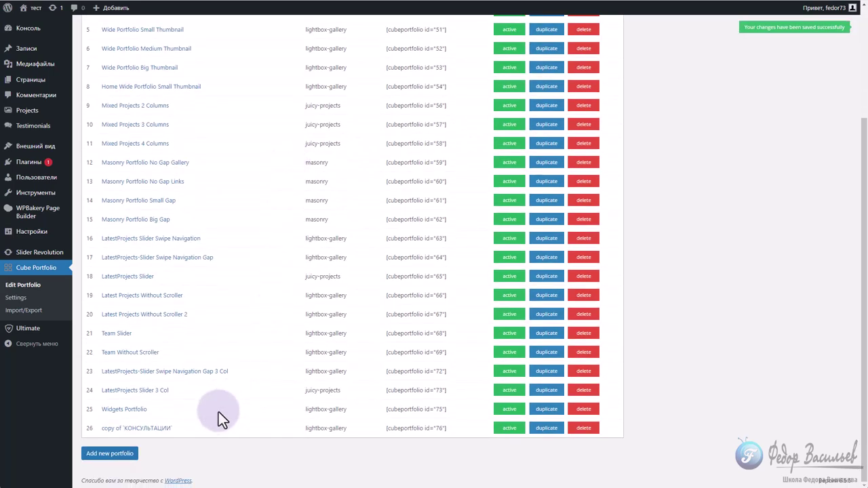
{"action": "left_click", "coordinate": [156, 436]}
{"action": "left_click", "coordinate": [751, 59]}
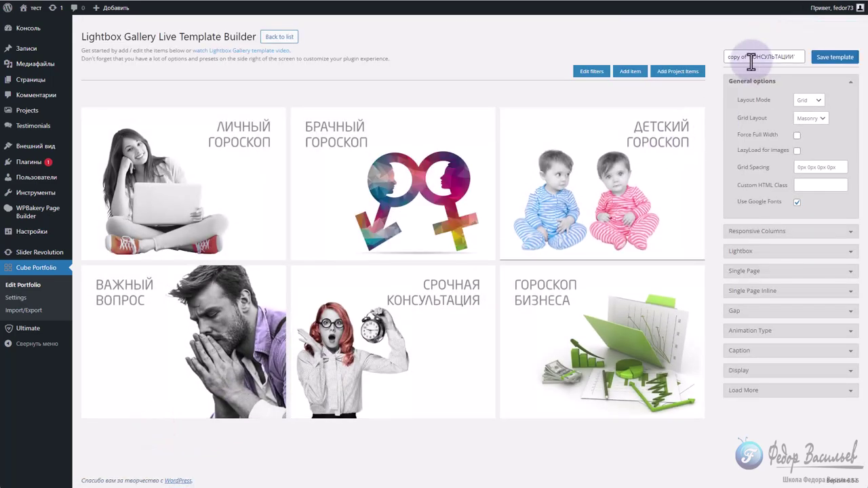
{"action": "type", "text": "РАСЧЕТЫ"}
{"action": "left_click", "coordinate": [824, 58]}
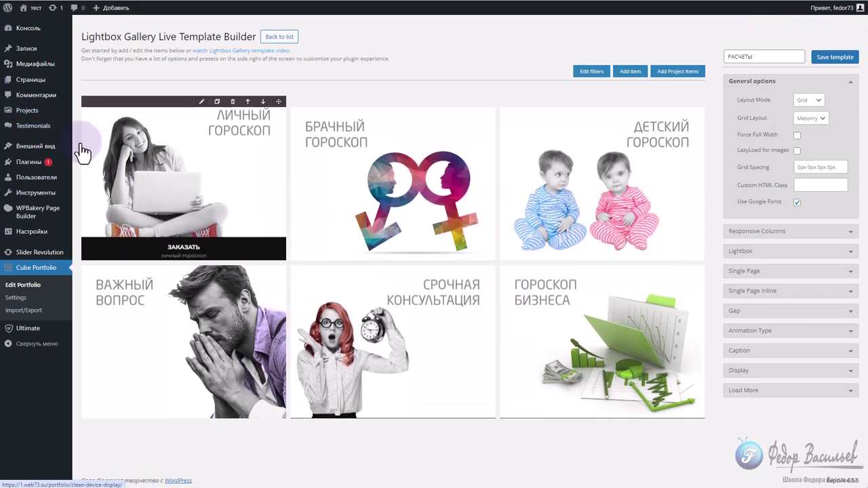
Upload the six calculation images and give the first tile the ДАТА СВАДЬБЫ image
{"action": "mouse_move", "coordinate": [26, 118]}
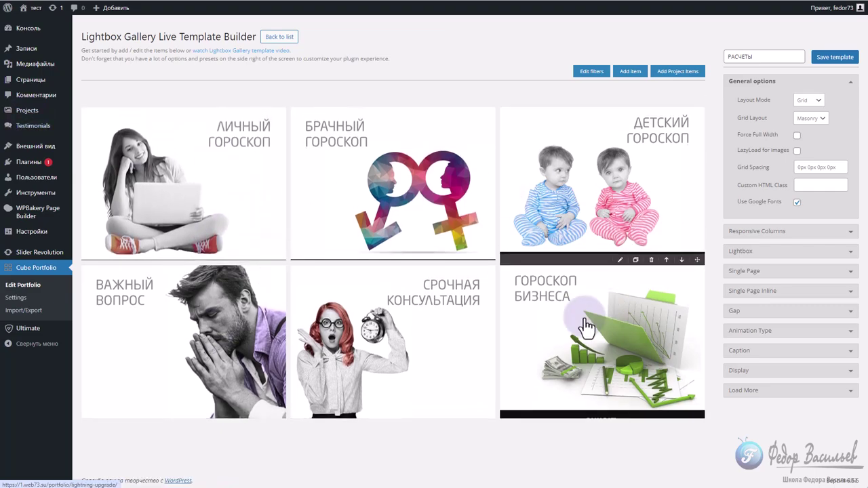
{"action": "left_click", "coordinate": [201, 101]}
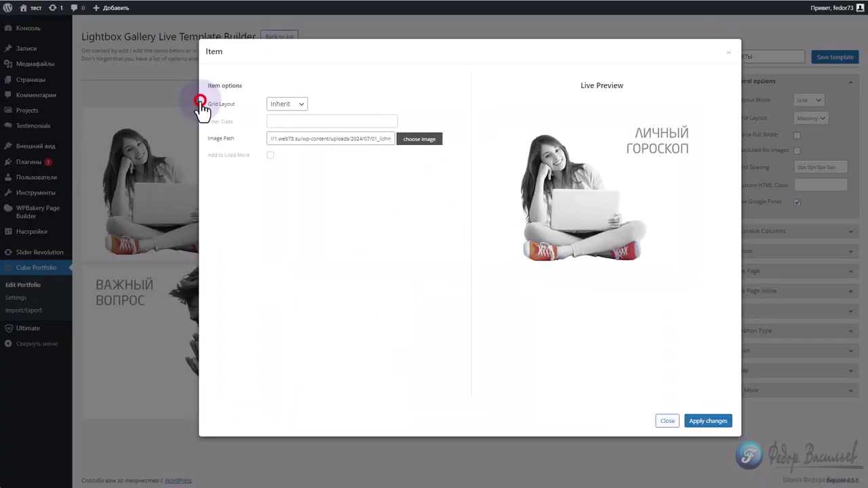
{"action": "left_click", "coordinate": [419, 139]}
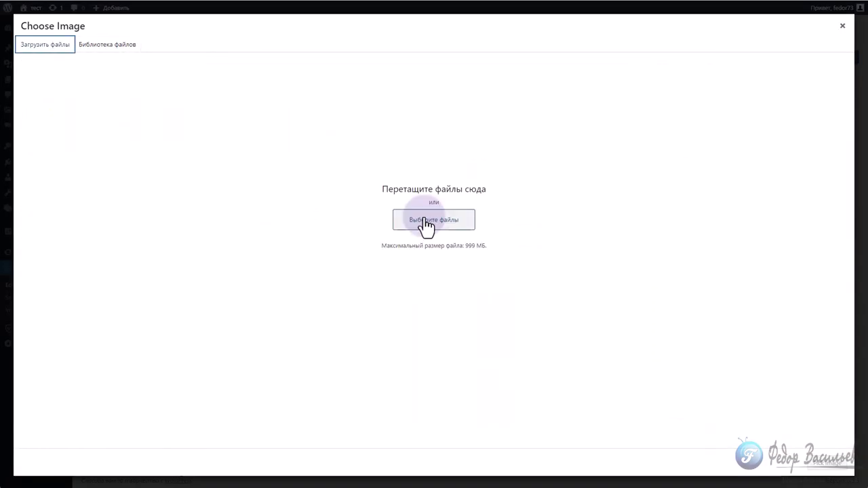
{"action": "left_click", "coordinate": [424, 216]}
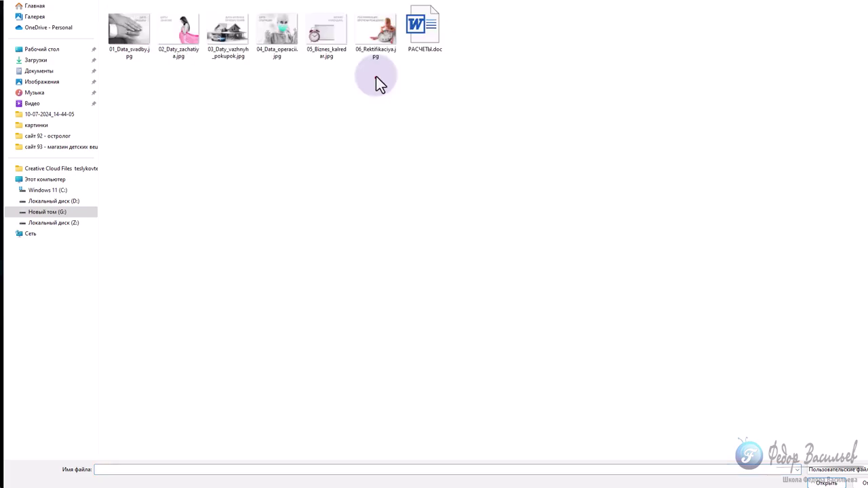
{"action": "left_click_drag", "start_coordinate": [375, 75], "coordinate": [126, 77]}
{"action": "left_click", "coordinate": [816, 483]}
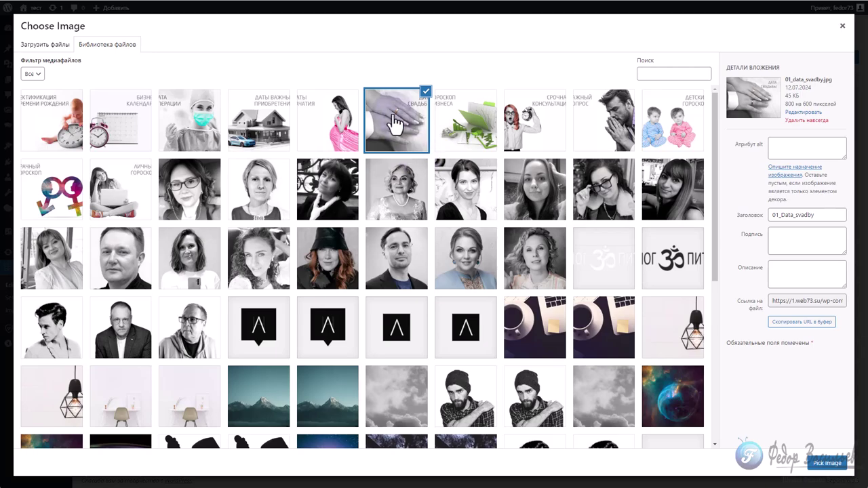
{"action": "left_click", "coordinate": [823, 464]}
{"action": "left_click", "coordinate": [705, 421]}
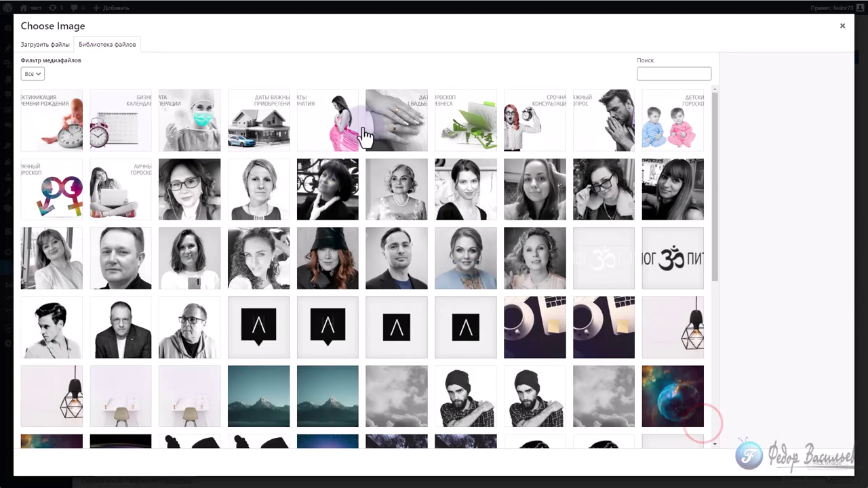
Give the second tile the ДАТЫ ЗАЧАТИЯ image and apply the change
{"action": "left_click", "coordinate": [337, 135]}
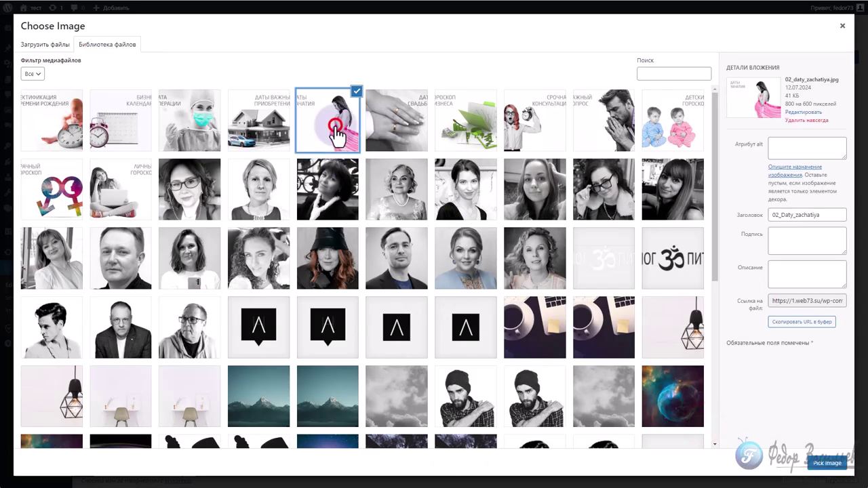
{"action": "left_click", "coordinate": [826, 465]}
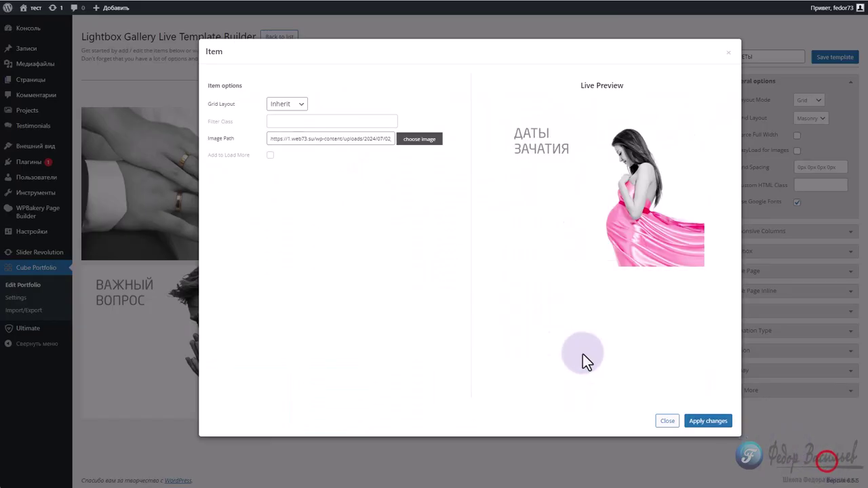
{"action": "left_click", "coordinate": [705, 421]}
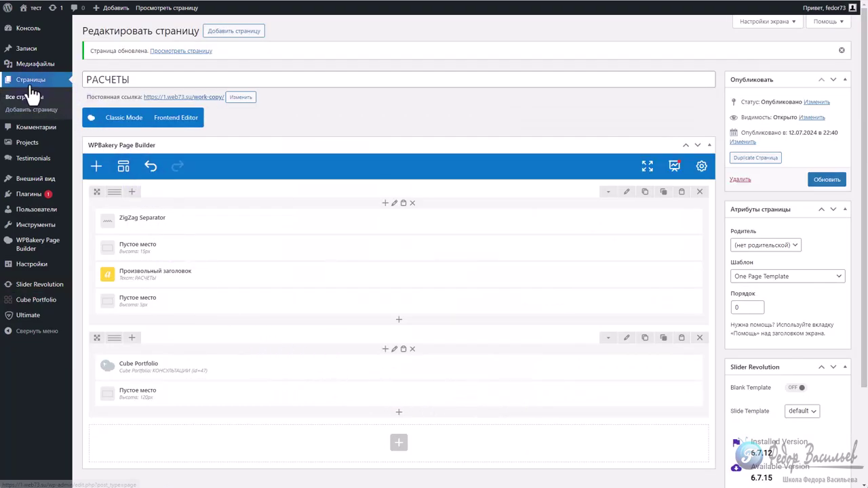
Switch the page's Cube Portfolio element to the РАСЧЕТЫ gallery (id 76), save, and view it live
{"action": "double_click", "coordinate": [154, 80]}
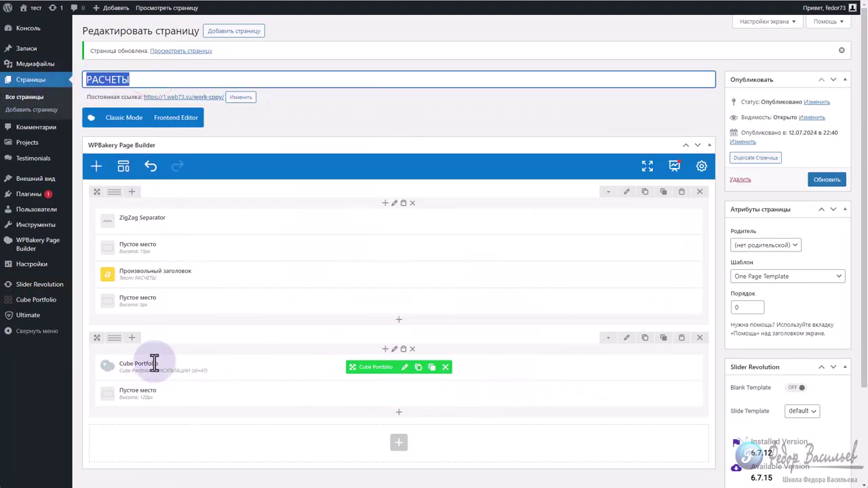
{"action": "left_click", "coordinate": [404, 368]}
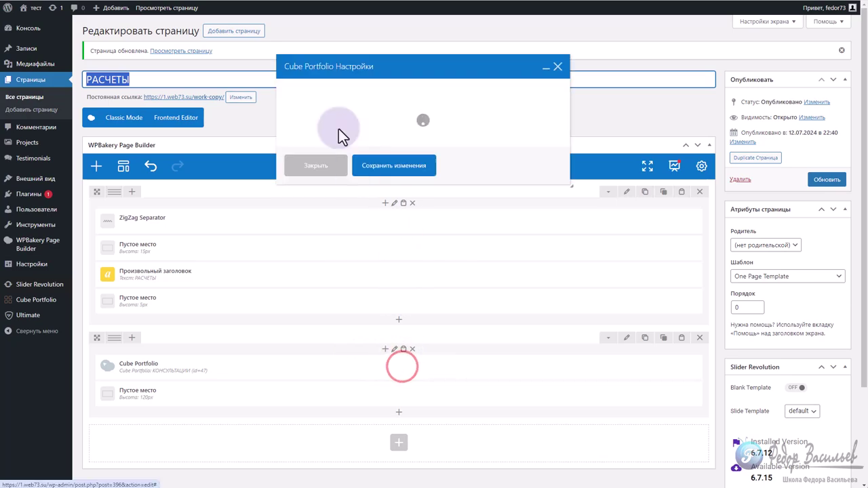
{"action": "left_click", "coordinate": [320, 114]}
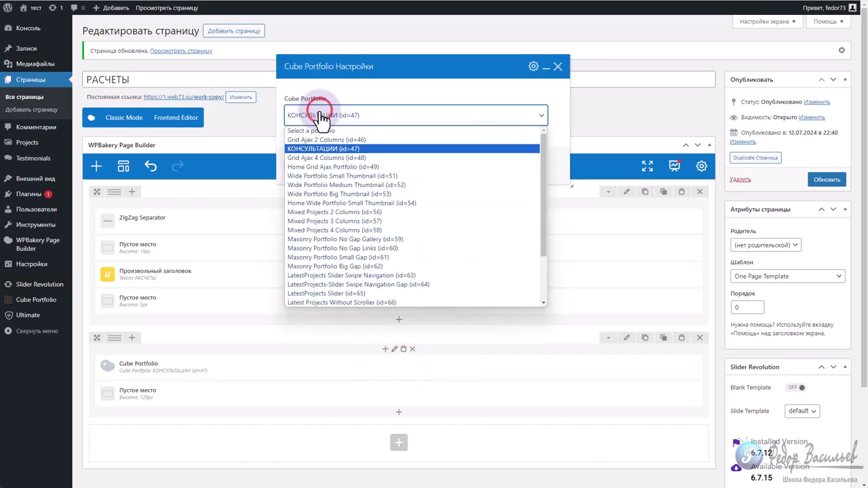
{"action": "scroll", "coordinate": [388, 205], "scroll_direction": "down", "scroll_amount": 3}
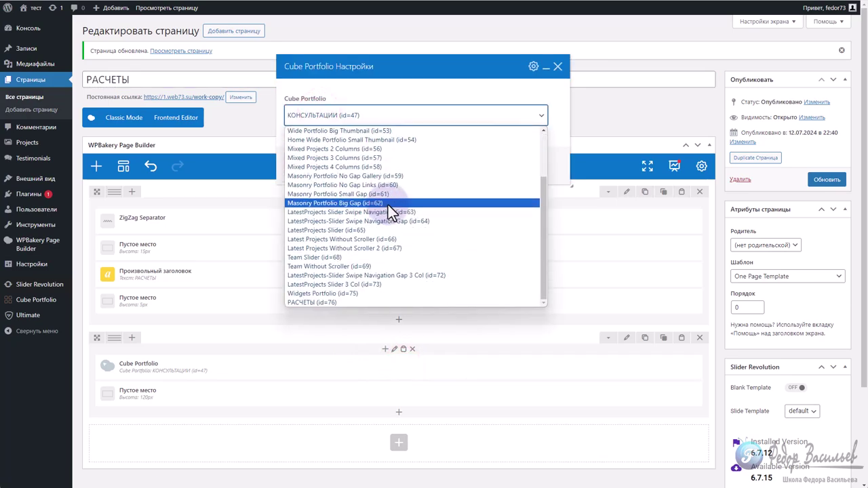
{"action": "left_click", "coordinate": [316, 302]}
{"action": "left_click", "coordinate": [389, 169]}
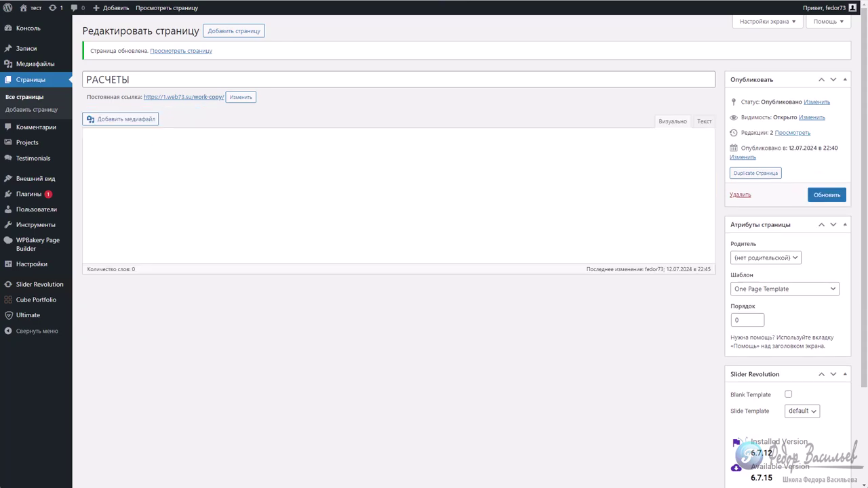
{"action": "left_click", "coordinate": [167, 8]}
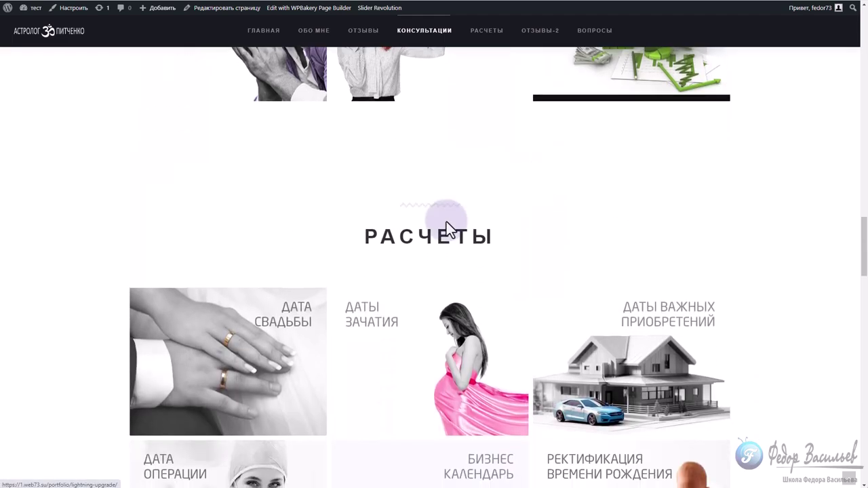
Open a РАСЧЕТЫ tile's details on the live site, then jump between the КОНСУЛЬТАЦИИ and РАСЧЕТЫ sections
{"action": "scroll", "coordinate": [376, 238], "scroll_direction": "down", "scroll_amount": 3}
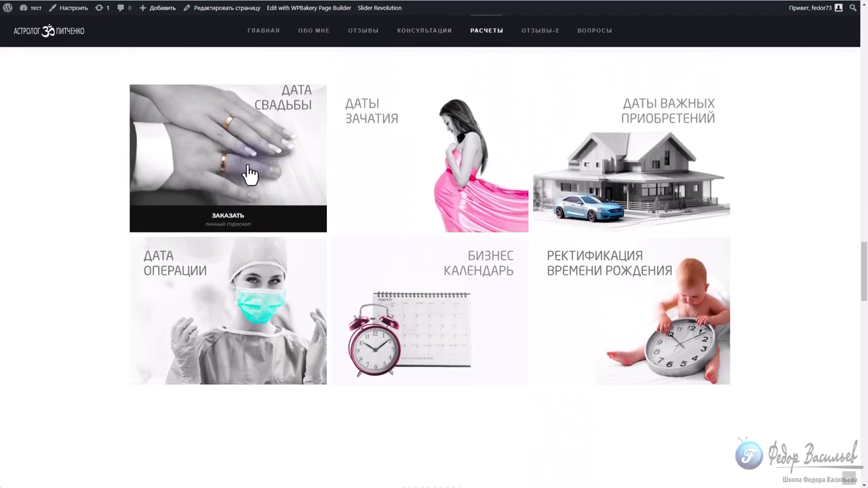
{"action": "left_click", "coordinate": [247, 164]}
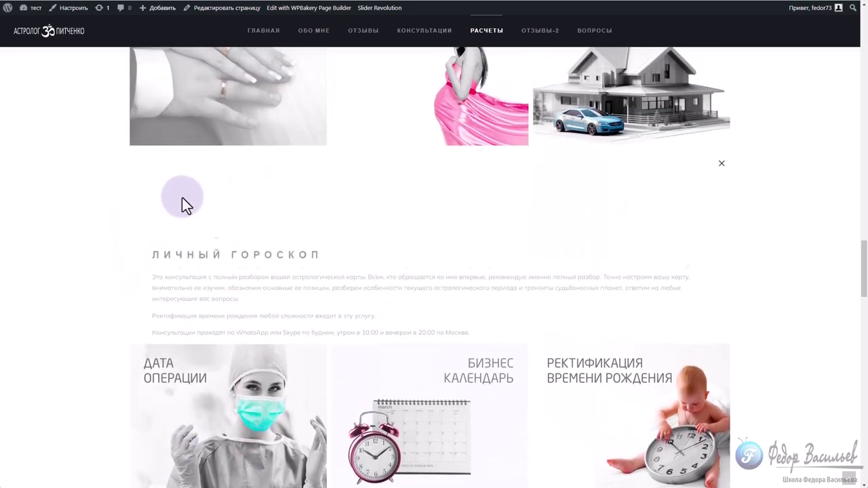
{"action": "left_click_drag", "start_coordinate": [163, 156], "coordinate": [236, 280]}
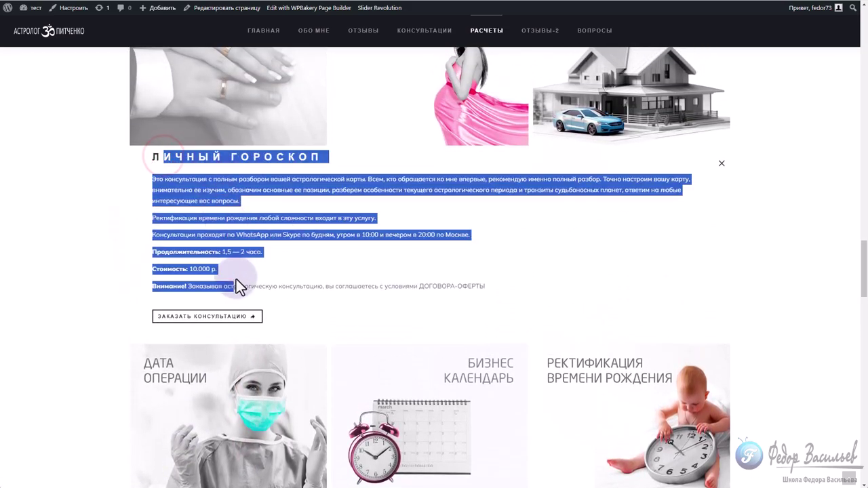
{"action": "left_click", "coordinate": [368, 286]}
{"action": "left_click", "coordinate": [721, 163]}
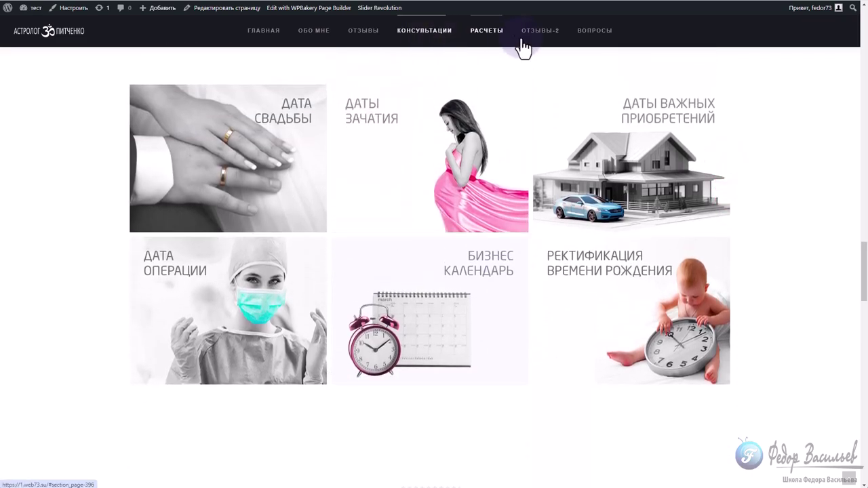
{"action": "left_click", "coordinate": [423, 34]}
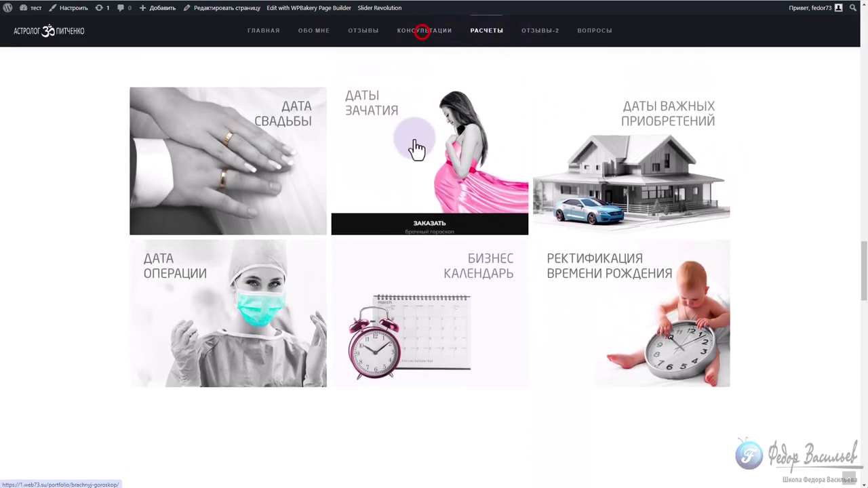
{"action": "left_click", "coordinate": [484, 34]}
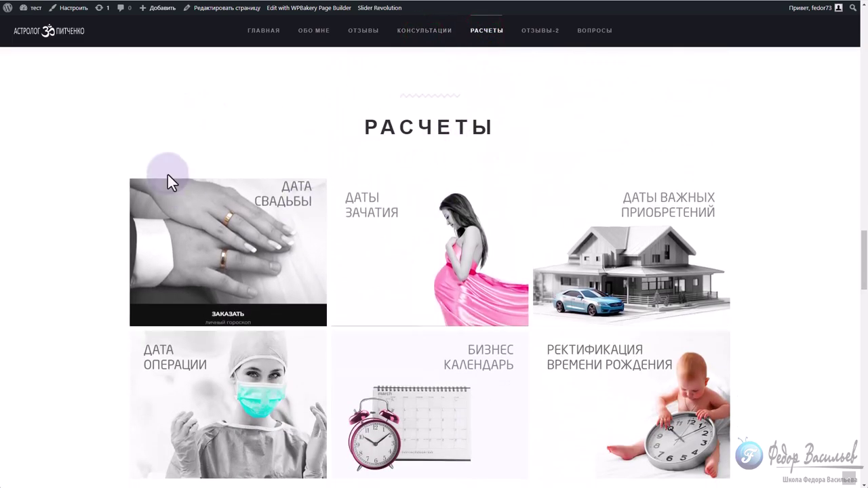
Expand the СКАЙП ИЛИ ВАЦАП and КАК ЗАКАЗАТЬ КОНСУЛЬТАЦИЮ FAQ answers and inspect the accordion block
{"action": "scroll", "coordinate": [558, 286], "scroll_direction": "down", "scroll_amount": 1}
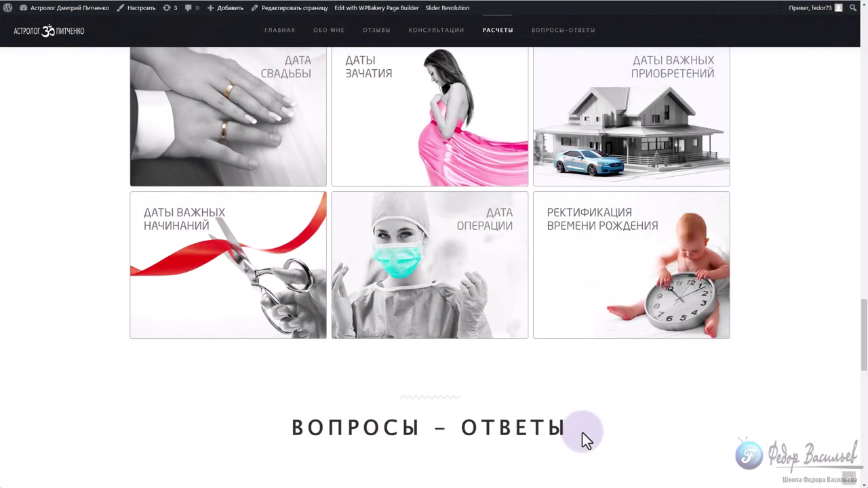
{"action": "scroll", "coordinate": [584, 393], "scroll_direction": "down", "scroll_amount": 4}
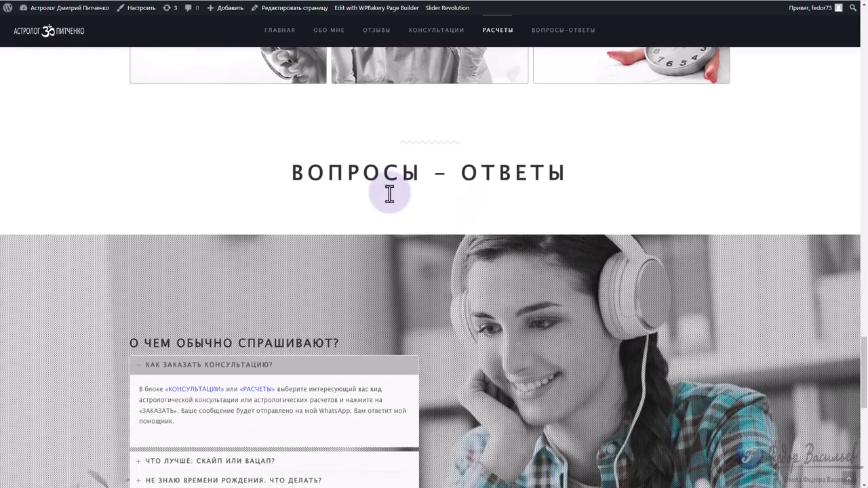
{"action": "scroll", "coordinate": [320, 171], "scroll_direction": "down", "scroll_amount": 3}
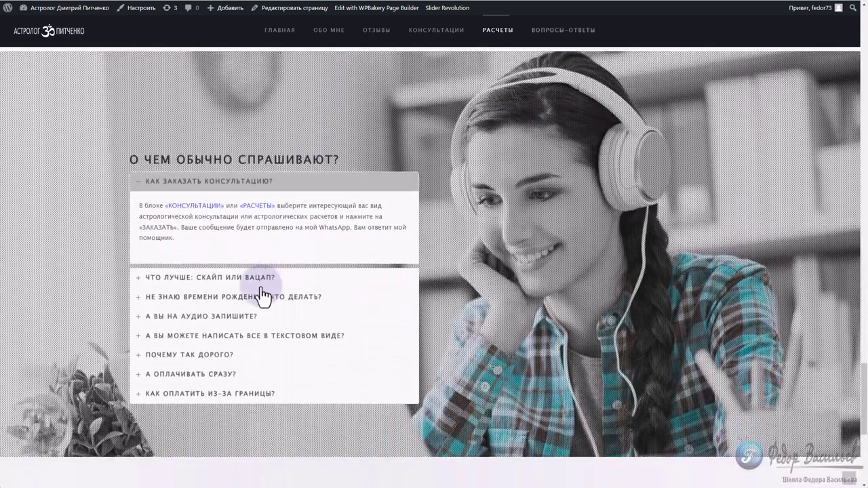
{"action": "scroll", "coordinate": [261, 296], "scroll_direction": "down", "scroll_amount": 1}
{"action": "left_click", "coordinate": [208, 231]}
{"action": "left_click", "coordinate": [188, 142]}
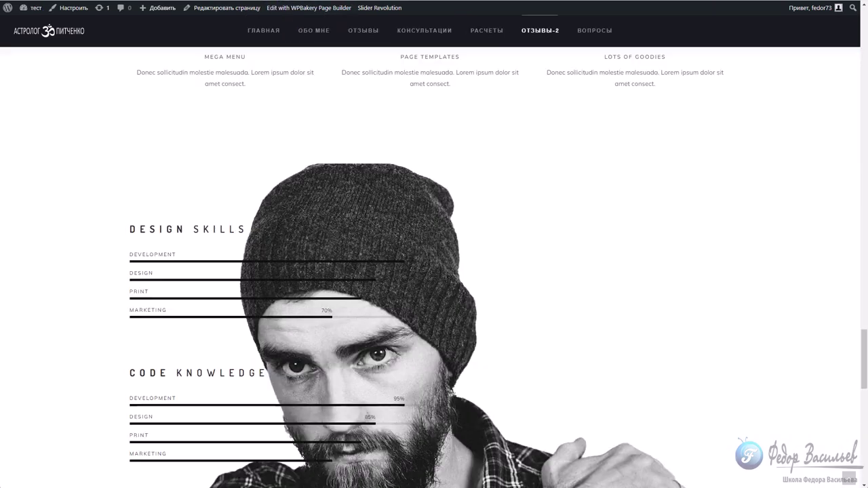
{"action": "scroll", "coordinate": [529, 206], "scroll_direction": "up", "scroll_amount": 7}
{"action": "scroll", "coordinate": [300, 236], "scroll_direction": "down", "scroll_amount": 3}
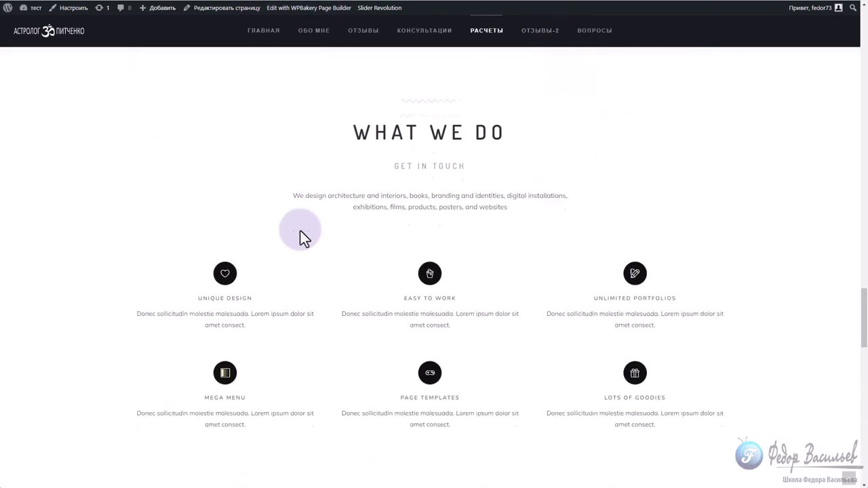
{"action": "left_click_drag", "start_coordinate": [294, 133], "coordinate": [560, 281]}
{"action": "scroll", "coordinate": [560, 230], "scroll_direction": "down", "scroll_amount": 5}
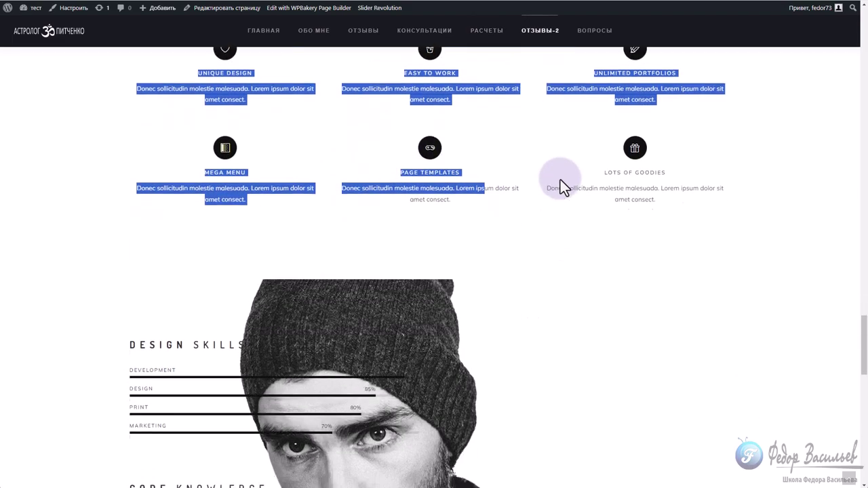
{"action": "left_click_drag", "start_coordinate": [130, 150], "coordinate": [582, 299]}
{"action": "scroll", "coordinate": [582, 299], "scroll_direction": "down", "scroll_amount": 1}
{"action": "scroll", "coordinate": [581, 298], "scroll_direction": "up", "scroll_amount": 6}
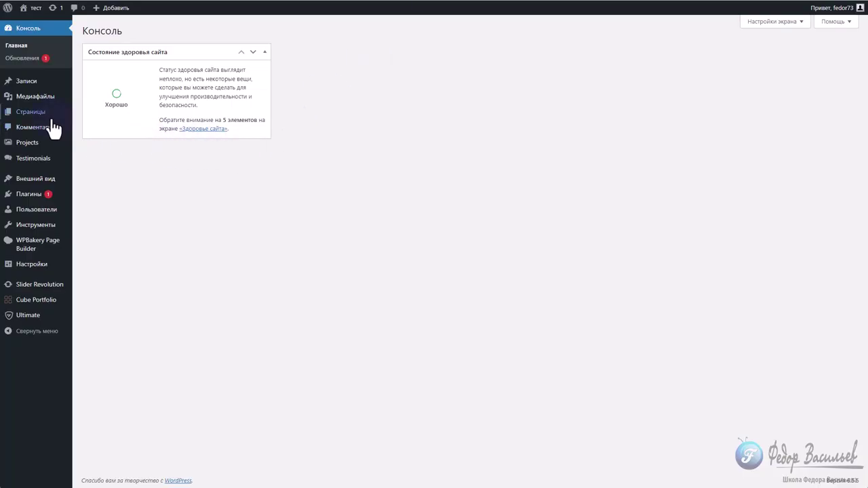
Replace the WHAT WE DO heading text with ВОПРОСЫ - ОТВЕТЫ, save, and delete the GET IN TOUCH heading
{"action": "left_click", "coordinate": [29, 112]}
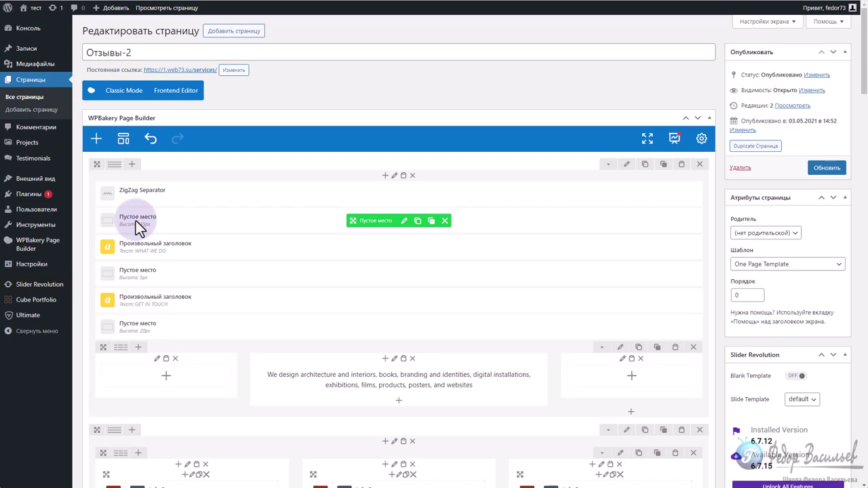
{"action": "left_click", "coordinate": [421, 248]}
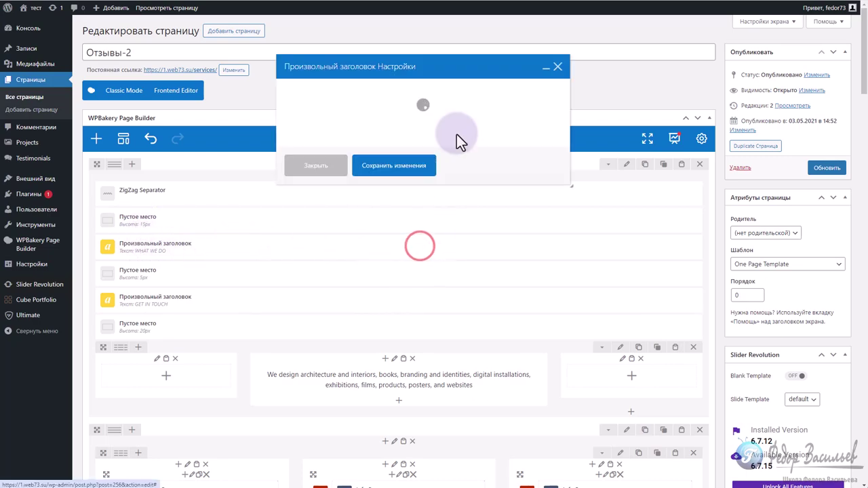
{"action": "triple_click", "coordinate": [352, 177]}
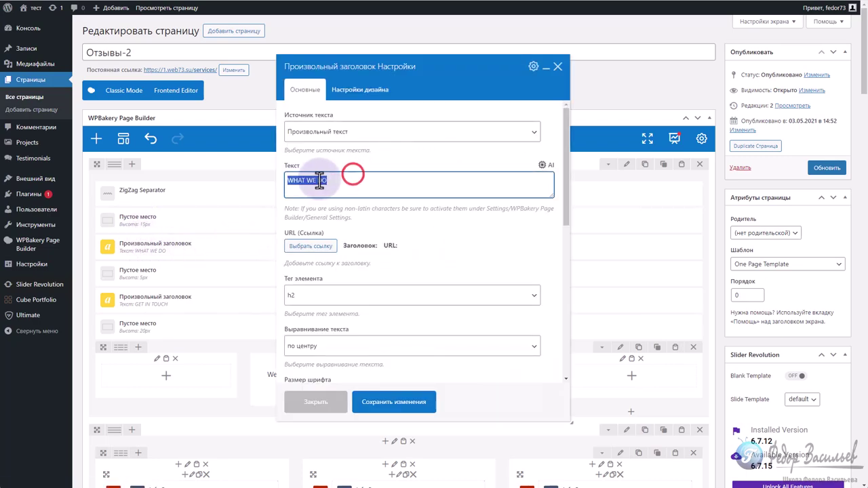
{"action": "right_click", "coordinate": [308, 180]}
{"action": "left_click", "coordinate": [332, 268]}
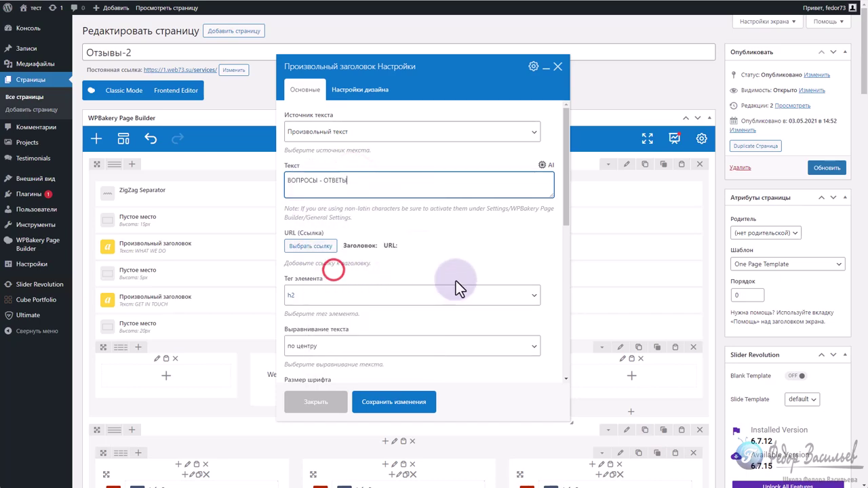
{"action": "left_click", "coordinate": [419, 401]}
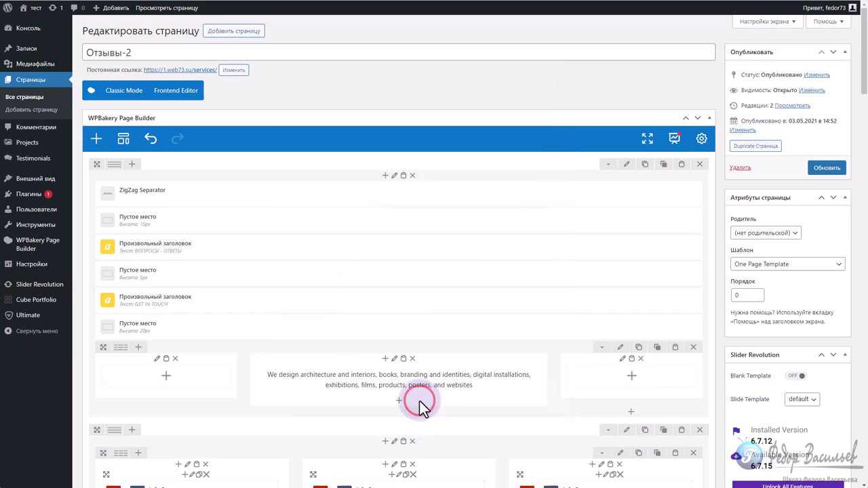
{"action": "left_click", "coordinate": [463, 300]}
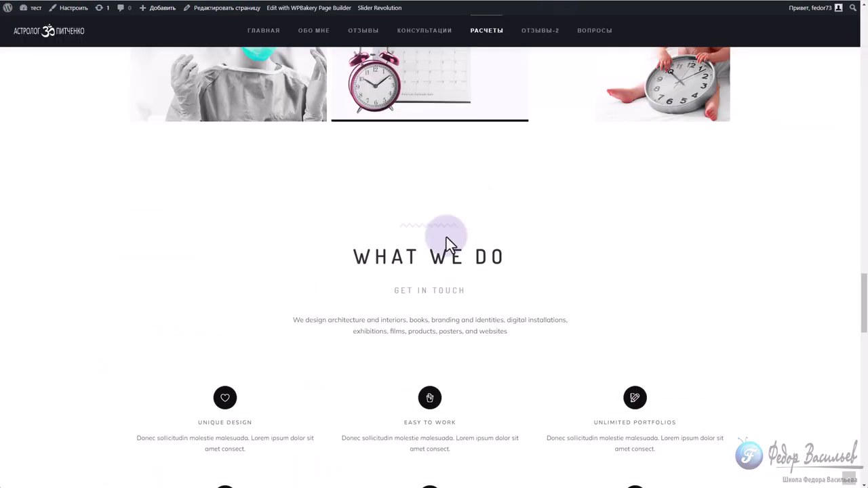
{"action": "scroll", "coordinate": [387, 227], "scroll_direction": "down", "scroll_amount": 1}
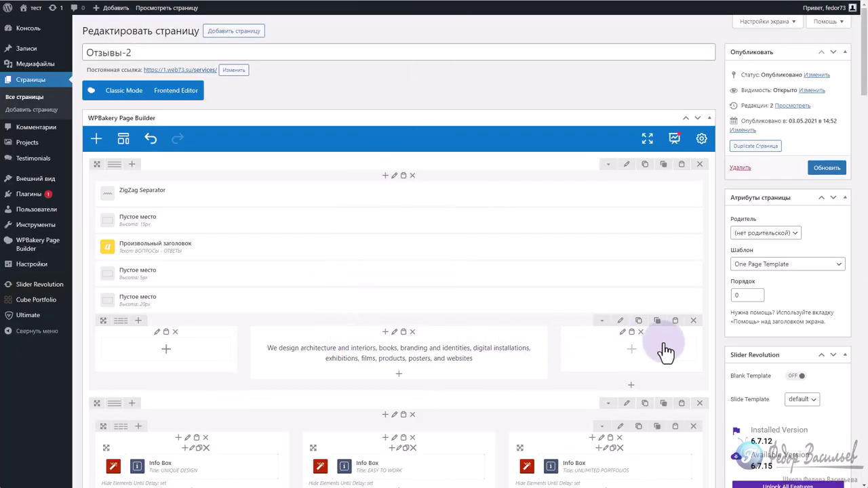
Delete the intro-paragraph row, the Info Box row, and the 5px spacer in the heading row
{"action": "left_click", "coordinate": [693, 321]}
{"action": "scroll", "coordinate": [461, 319], "scroll_direction": "down", "scroll_amount": 2}
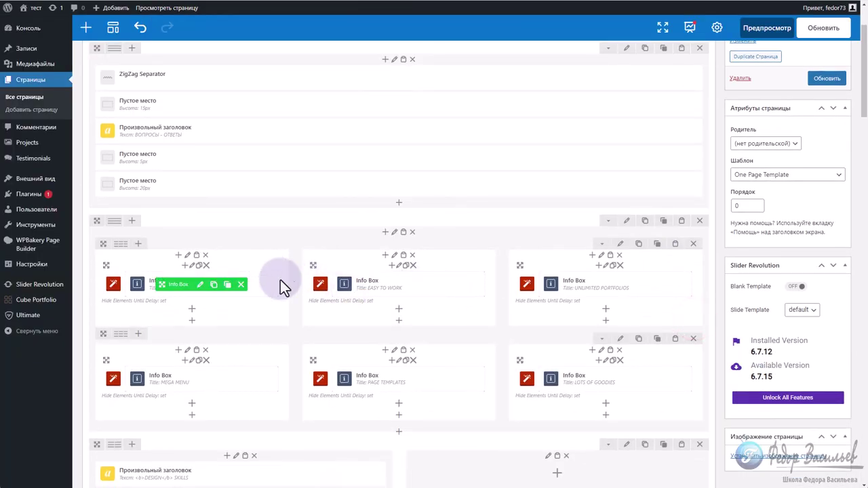
{"action": "left_click", "coordinate": [699, 222]}
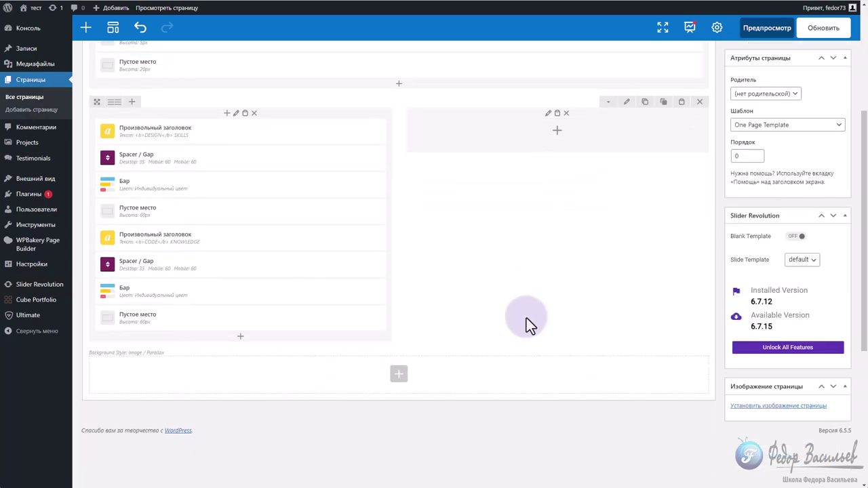
{"action": "scroll", "coordinate": [526, 318], "scroll_direction": "up", "scroll_amount": 3}
{"action": "left_click", "coordinate": [441, 274]}
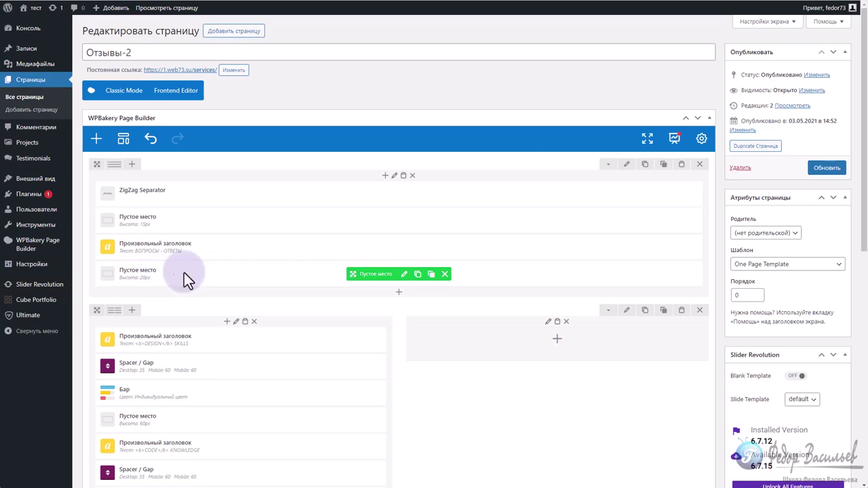
Delete both Бар skill bars, the spacers, and the CODE KNOWLEDGE and DESIGN SKILLS headings
{"action": "scroll", "coordinate": [378, 268], "scroll_direction": "down", "scroll_amount": 3}
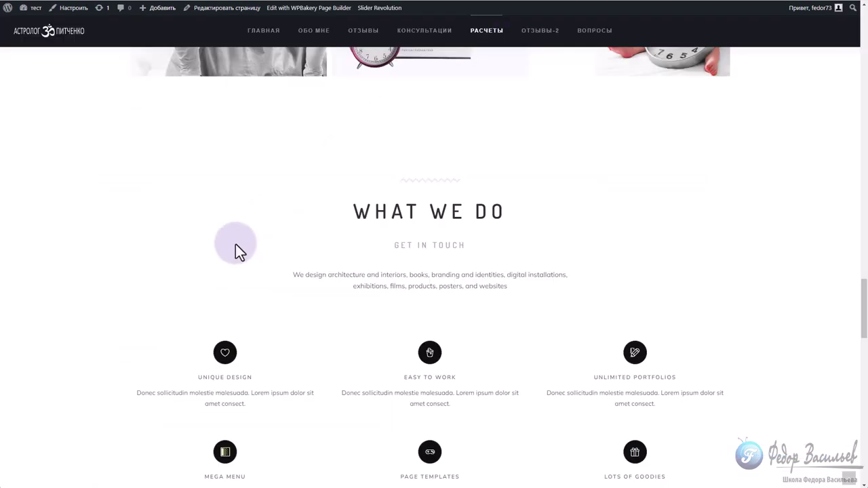
{"action": "scroll", "coordinate": [235, 244], "scroll_direction": "down", "scroll_amount": 8}
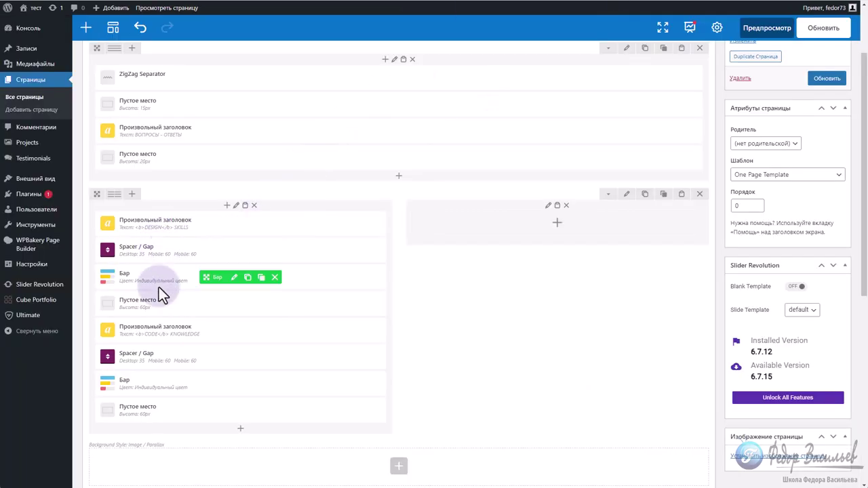
{"action": "left_click", "coordinate": [273, 277]}
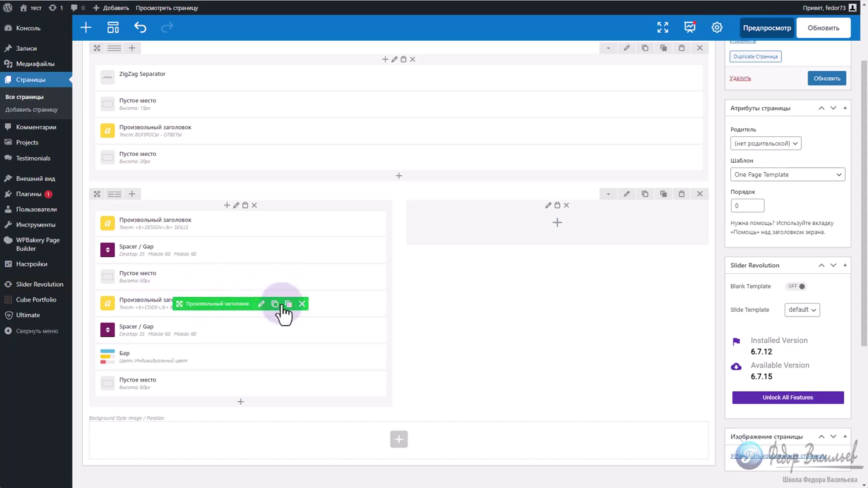
{"action": "left_click", "coordinate": [302, 305]}
{"action": "left_click", "coordinate": [287, 278]}
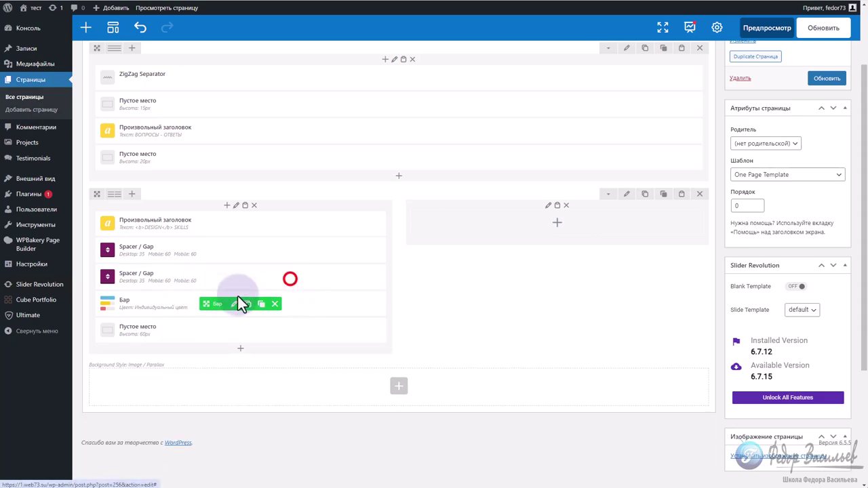
{"action": "left_click", "coordinate": [285, 277]}
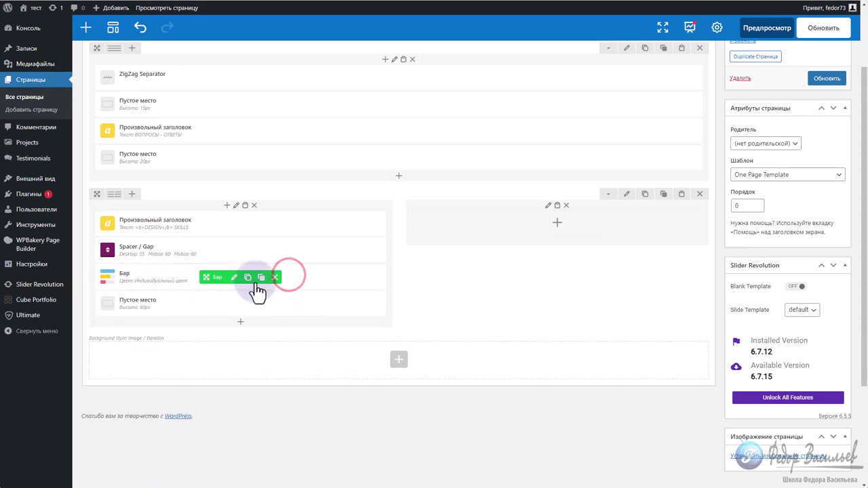
{"action": "left_click", "coordinate": [276, 277]}
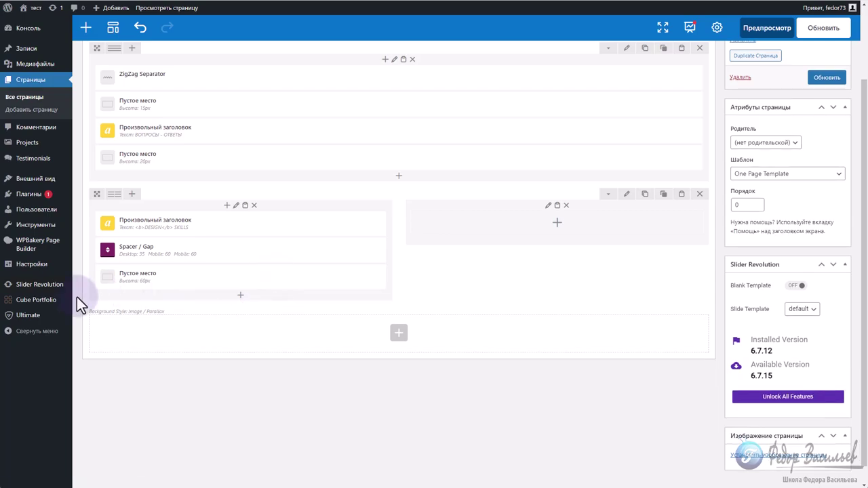
{"action": "left_click", "coordinate": [303, 224]}
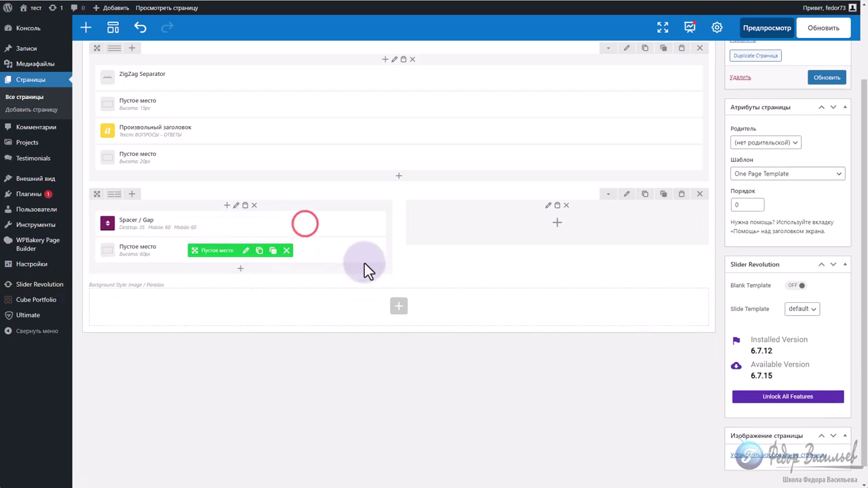
{"action": "scroll", "coordinate": [364, 263], "scroll_direction": "up", "scroll_amount": 2}
Rename the page title from Отзывы-2 to ВОПРОСЫ-ОТВЕТЫ and update the page
{"action": "left_click_drag", "start_coordinate": [155, 51], "coordinate": [61, 62]}
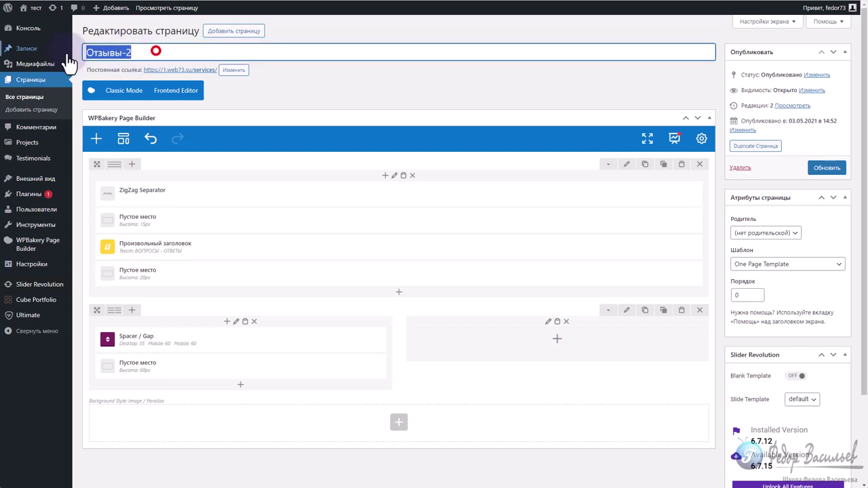
{"action": "key", "text": "BackSpace"}
{"action": "right_click", "coordinate": [101, 52]}
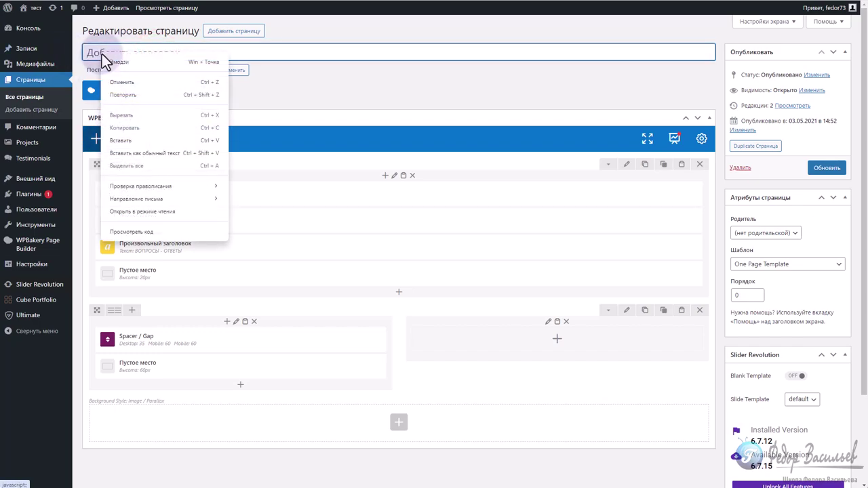
{"action": "left_click", "coordinate": [121, 141]}
{"action": "left_click", "coordinate": [827, 168]}
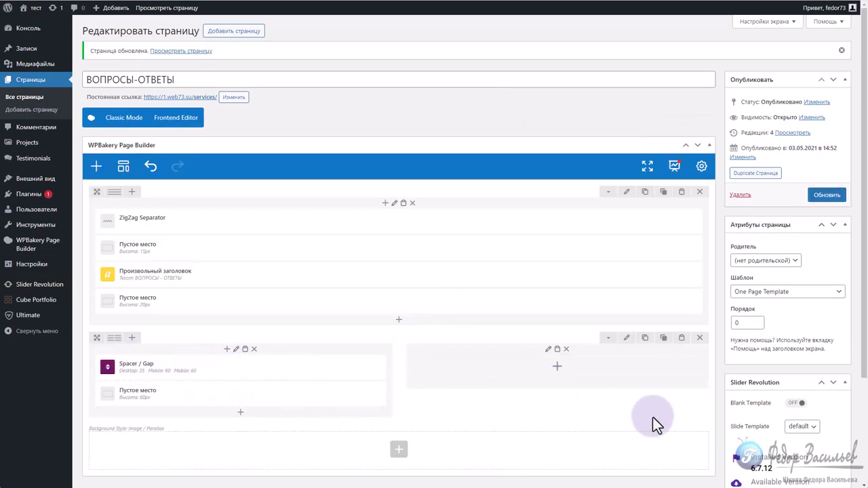
Replace the lower row's background image with the newly uploaded 00_Akkordeon.jpg
{"action": "scroll", "coordinate": [626, 344], "scroll_direction": "down", "scroll_amount": 1}
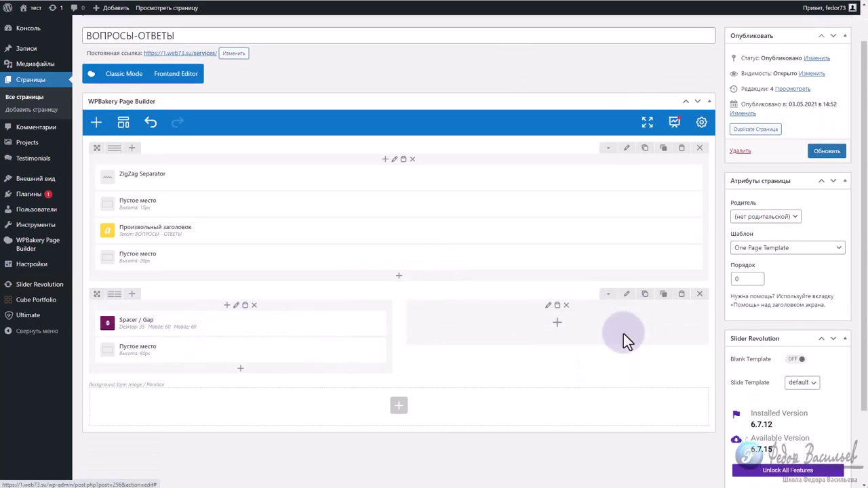
{"action": "left_click", "coordinate": [627, 294]}
{"action": "left_click", "coordinate": [411, 90]}
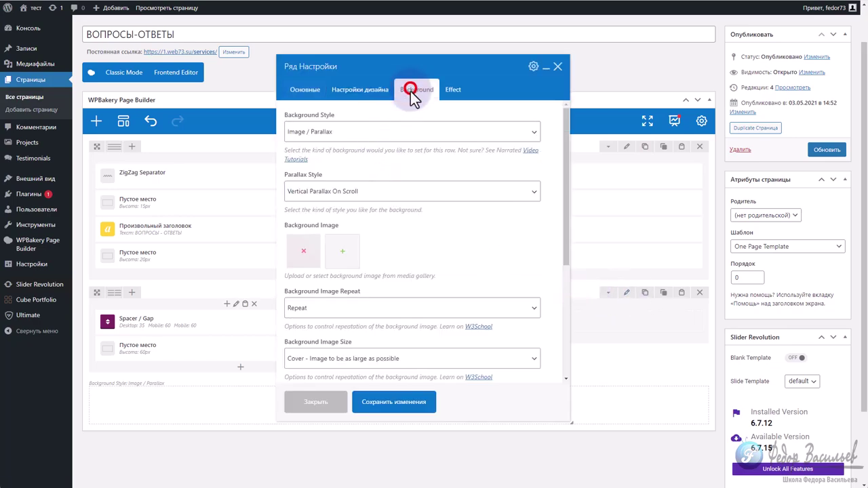
{"action": "left_click", "coordinate": [302, 252]}
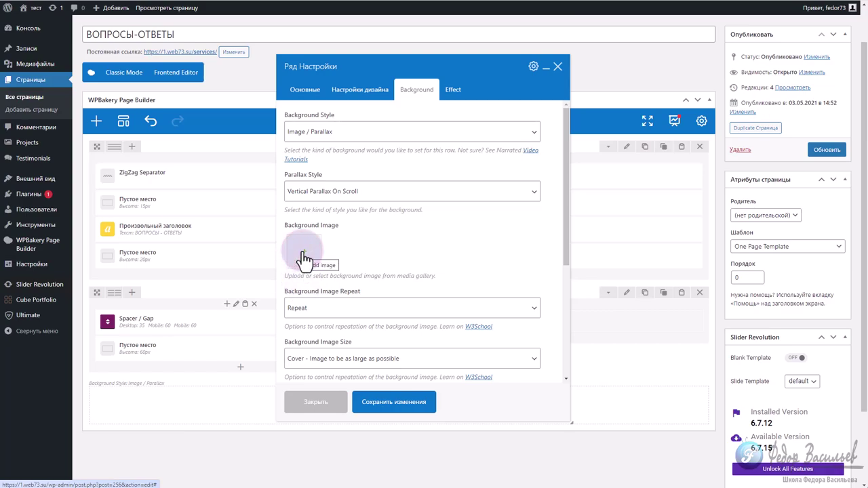
{"action": "left_click", "coordinate": [303, 253]}
{"action": "left_click", "coordinate": [46, 46]}
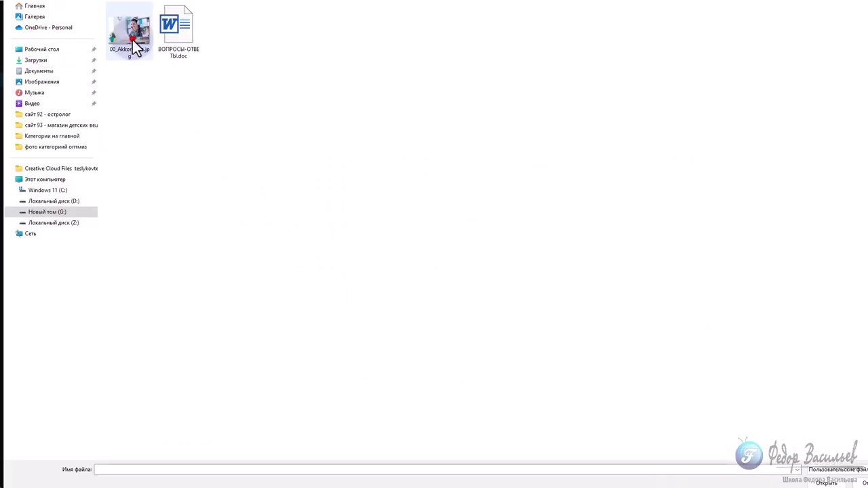
{"action": "left_click", "coordinate": [134, 46]}
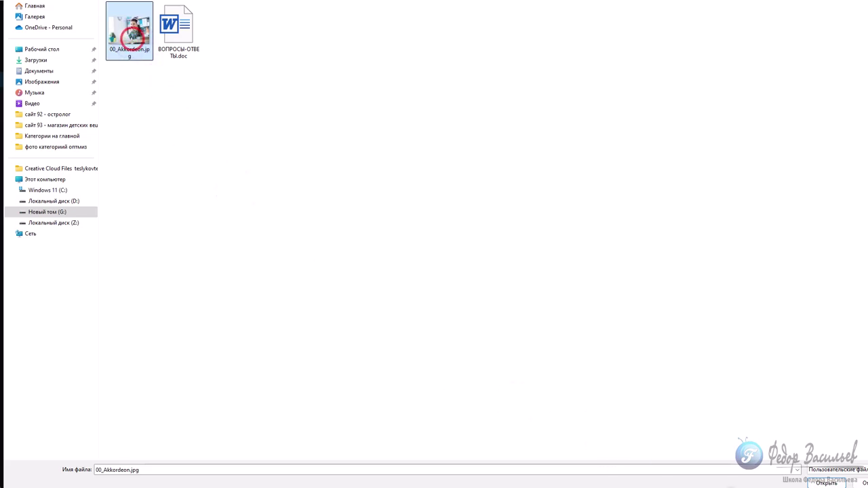
{"action": "left_click", "coordinate": [815, 484]}
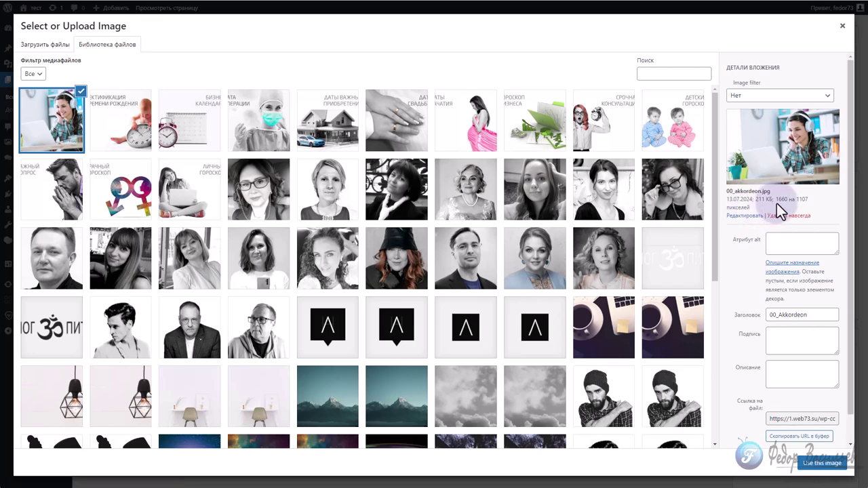
{"action": "left_click", "coordinate": [820, 462]}
{"action": "left_click", "coordinate": [453, 90]}
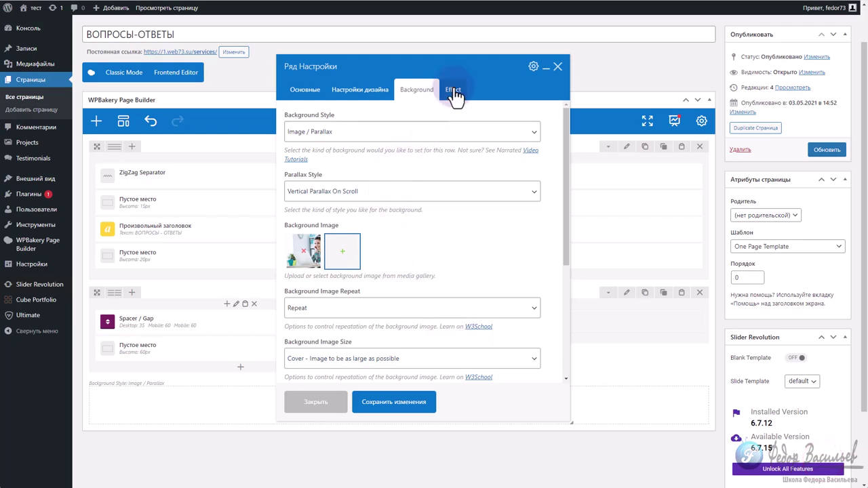
Enable the row overlay with the fine dotted pattern at 90 opacity and save the row settings
{"action": "scroll", "coordinate": [448, 197], "scroll_direction": "down", "scroll_amount": 3}
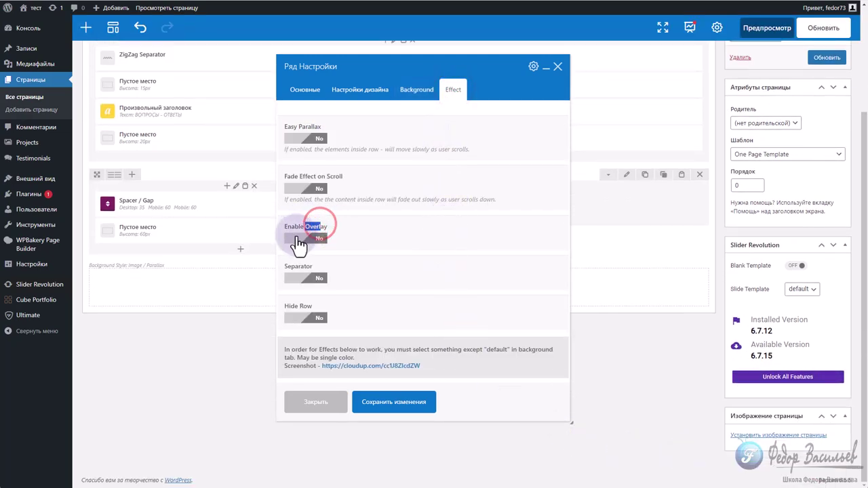
{"action": "left_click", "coordinate": [302, 237]}
{"action": "scroll", "coordinate": [444, 241], "scroll_direction": "down", "scroll_amount": 3}
{"action": "left_click", "coordinate": [442, 251]}
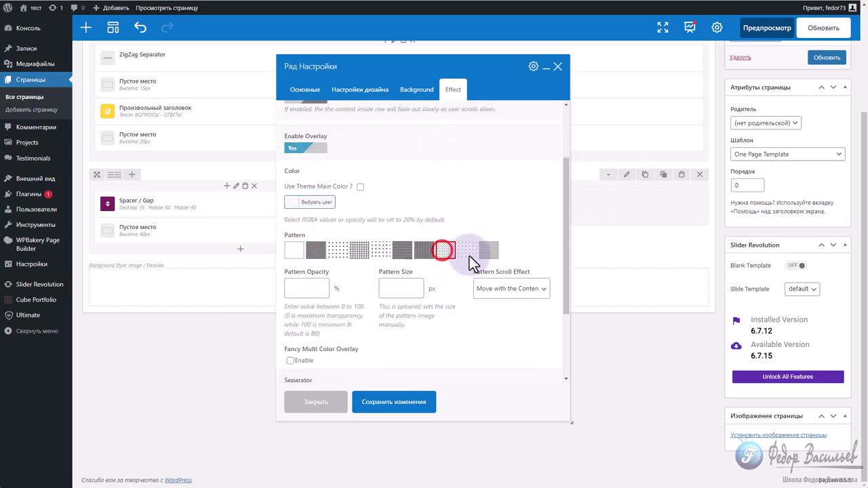
{"action": "left_click", "coordinate": [304, 289]}
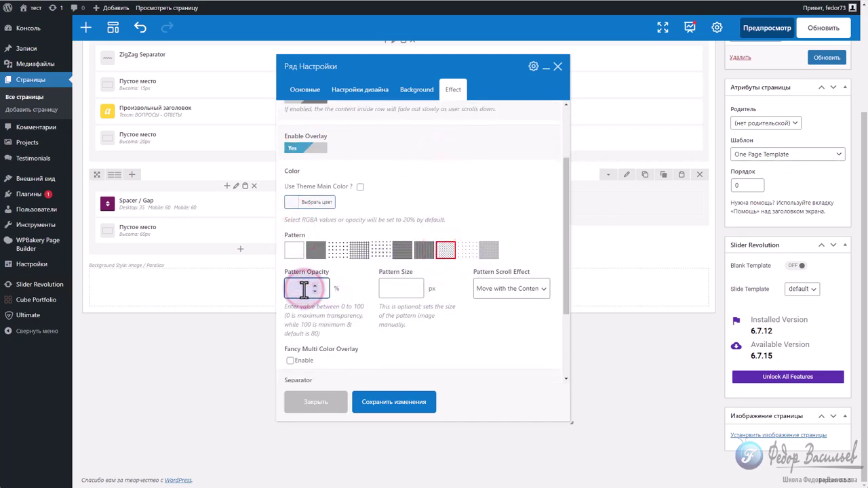
{"action": "type", "text": "90"}
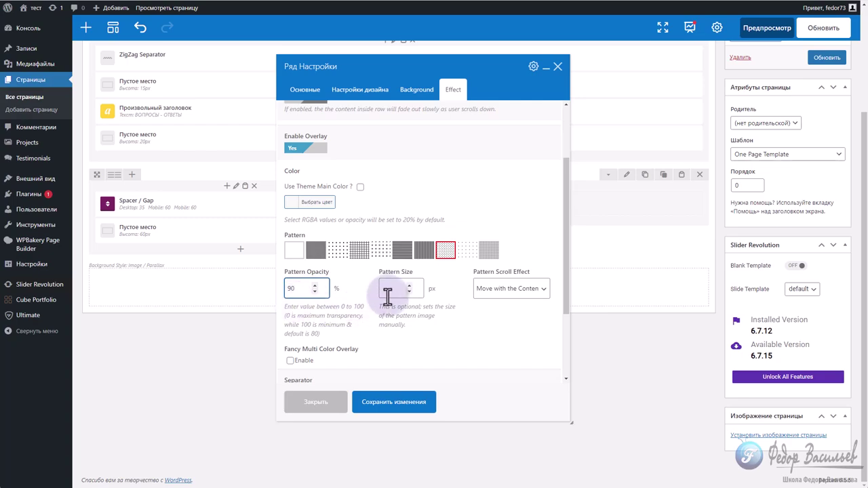
{"action": "left_click", "coordinate": [387, 294]}
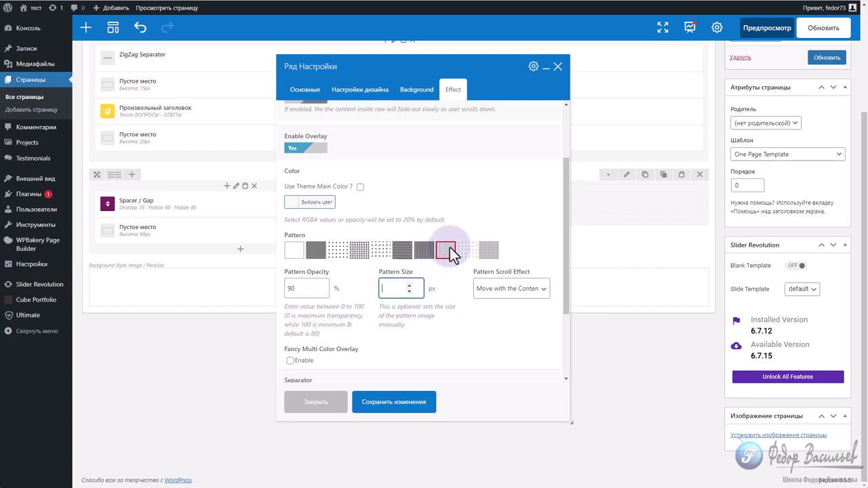
{"action": "left_click", "coordinate": [407, 402]}
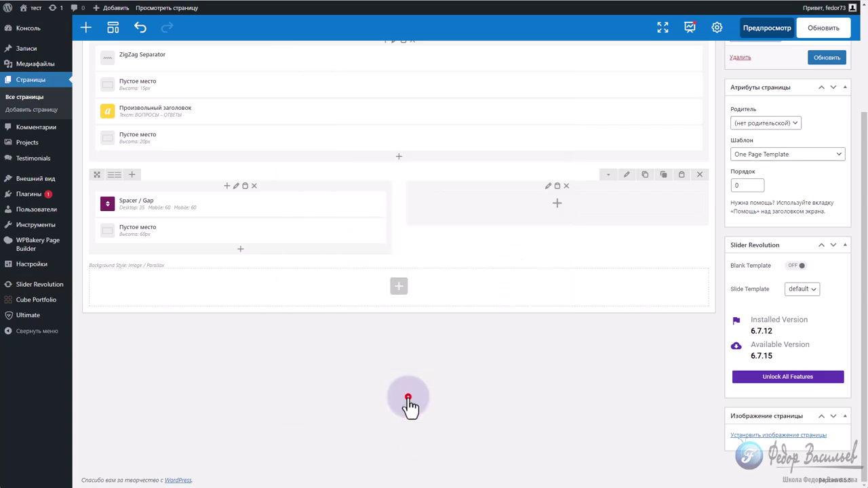
{"action": "scroll", "coordinate": [782, 242], "scroll_direction": "up", "scroll_amount": 2}
Update the page and inspect the dotted headset-woman band under ВОПРОСЫ - ОТВЕТЫ on the site
{"action": "left_click", "coordinate": [813, 195]}
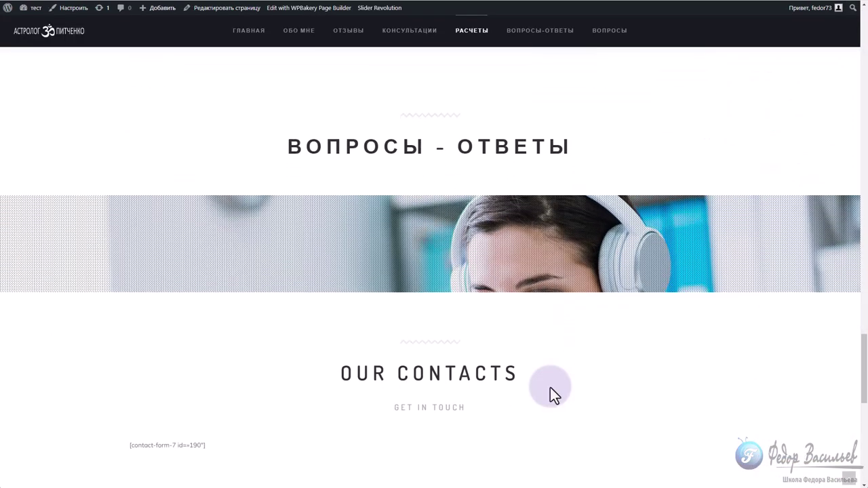
{"action": "scroll", "coordinate": [549, 387], "scroll_direction": "up", "scroll_amount": 2}
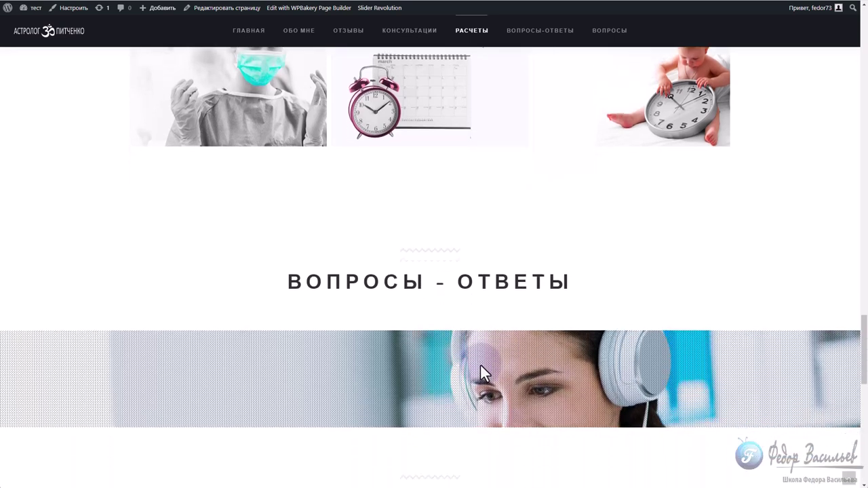
{"action": "scroll", "coordinate": [472, 351], "scroll_direction": "down", "scroll_amount": 1}
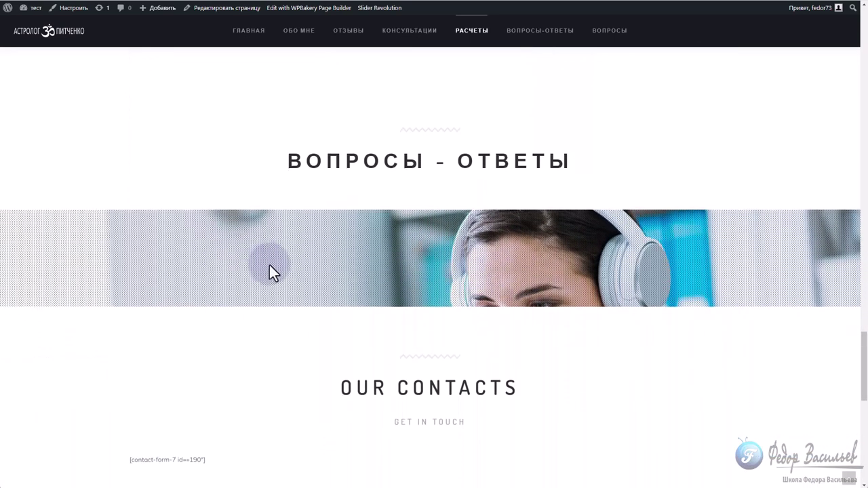
{"action": "scroll", "coordinate": [536, 275], "scroll_direction": "up", "scroll_amount": 1}
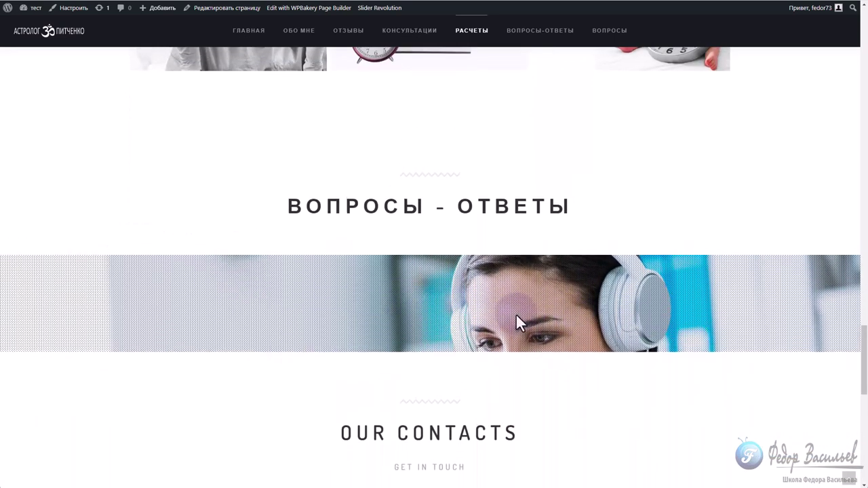
{"action": "scroll", "coordinate": [515, 318], "scroll_direction": "down", "scroll_amount": 1}
{"action": "scroll", "coordinate": [505, 326], "scroll_direction": "up", "scroll_amount": 2}
{"action": "left_click_drag", "start_coordinate": [546, 311], "coordinate": [360, 303]}
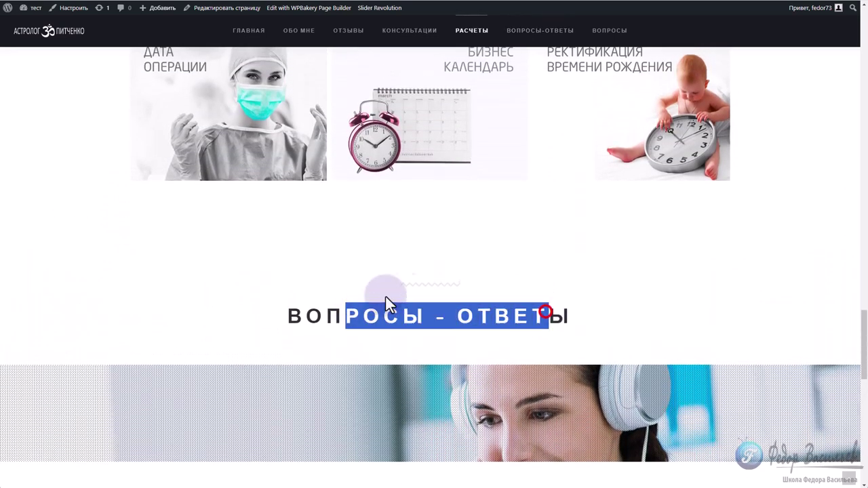
{"action": "scroll", "coordinate": [624, 244], "scroll_direction": "down", "scroll_amount": 3}
Back in the builder, bring up the element catalogue for the left column
{"action": "left_click", "coordinate": [268, 168]}
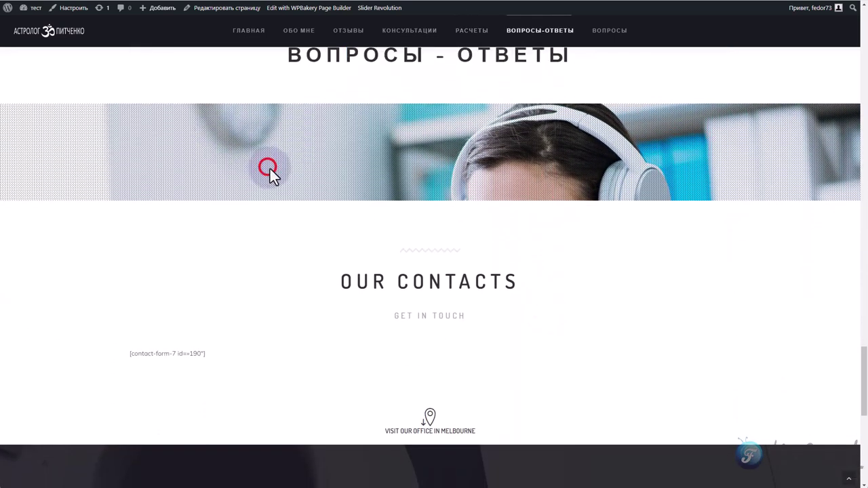
{"action": "scroll", "coordinate": [264, 176], "scroll_direction": "up", "scroll_amount": 1}
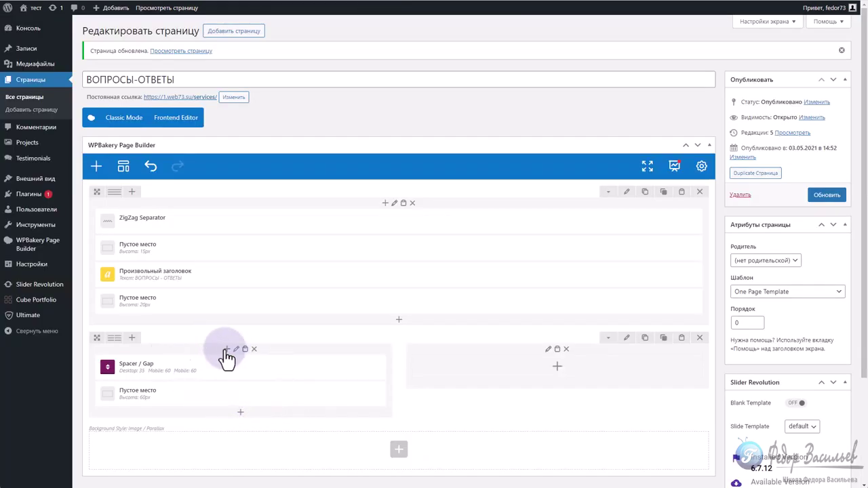
{"action": "left_click", "coordinate": [225, 351]}
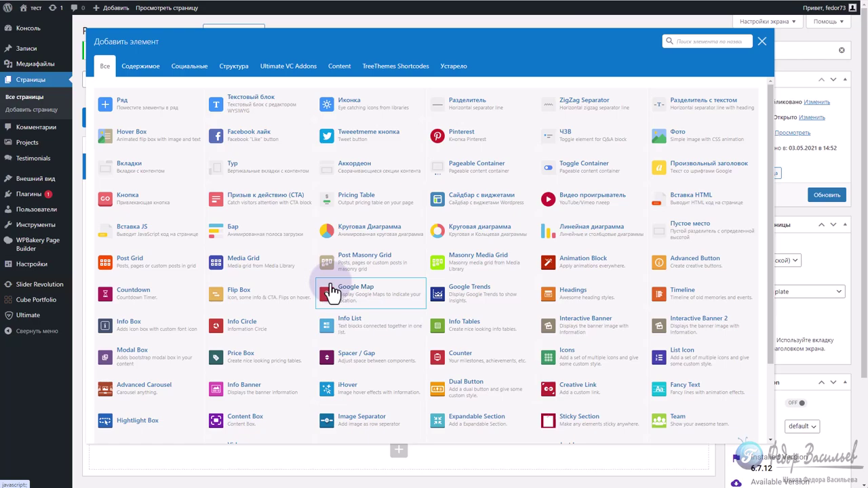
Insert an accordion into the column and paste О ЧЕМ ОБЫЧНО СПРАШИВАЮТ? as its title
{"action": "left_click", "coordinate": [360, 169]}
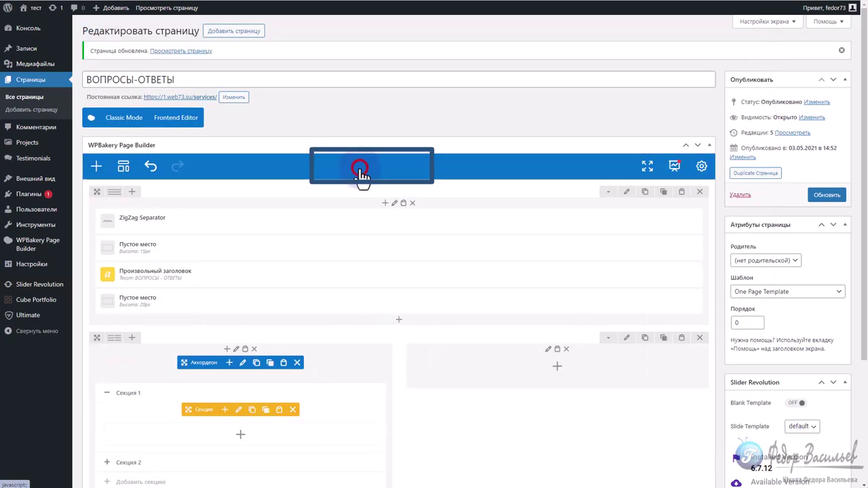
{"action": "scroll", "coordinate": [360, 170], "scroll_direction": "down", "scroll_amount": 3}
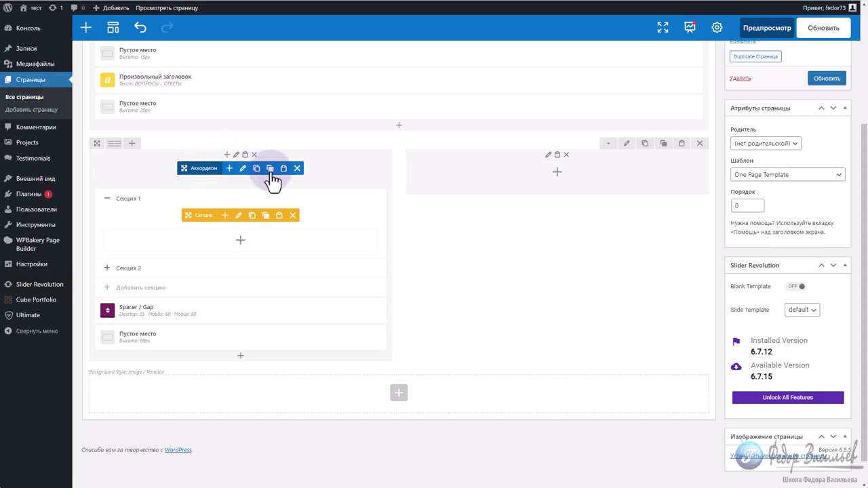
{"action": "left_click", "coordinate": [243, 168]}
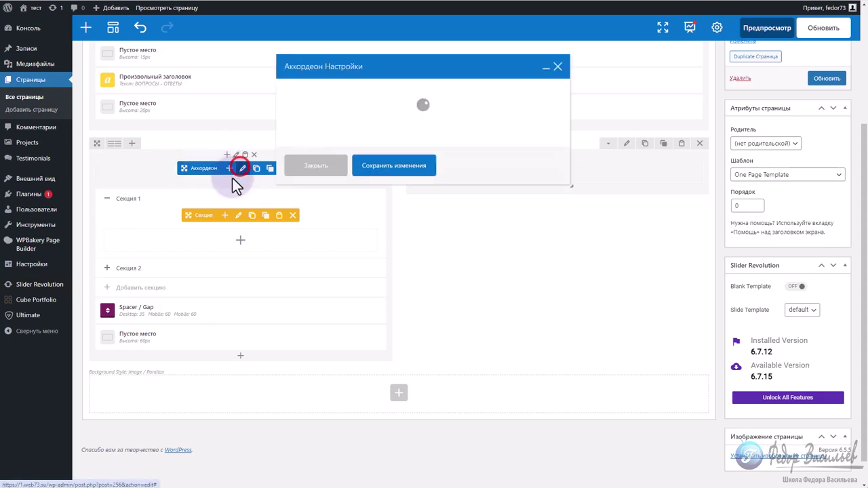
{"action": "left_click", "coordinate": [299, 130]}
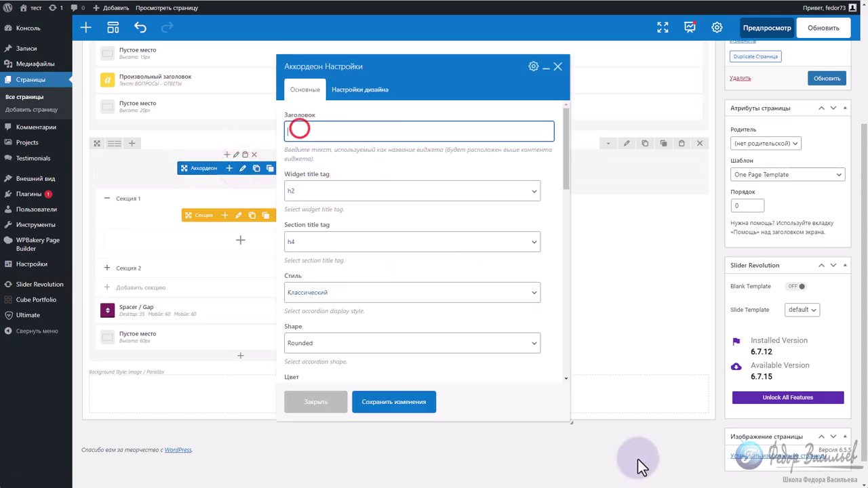
{"action": "right_click", "coordinate": [310, 130]}
{"action": "left_click", "coordinate": [332, 218]}
{"action": "left_click_drag", "start_coordinate": [401, 129], "coordinate": [232, 131]}
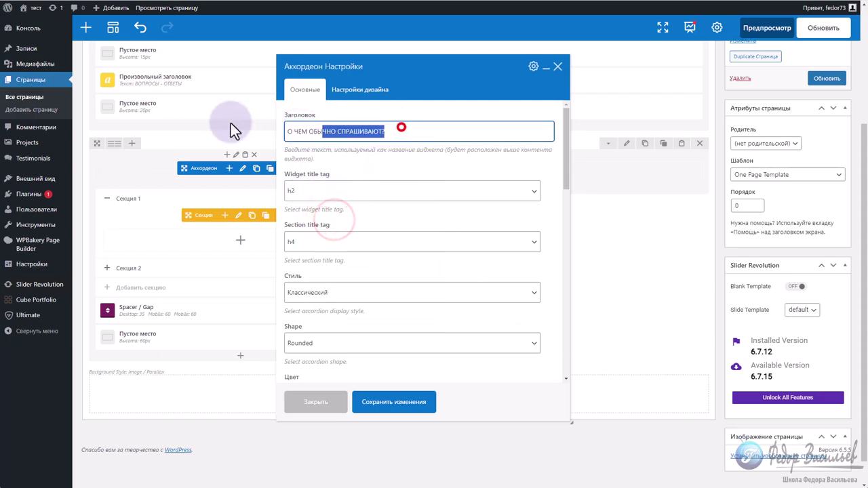
Set the accordion's title tag to h3 and its style to Современный
{"action": "left_click", "coordinate": [307, 193]}
{"action": "left_click", "coordinate": [297, 225]}
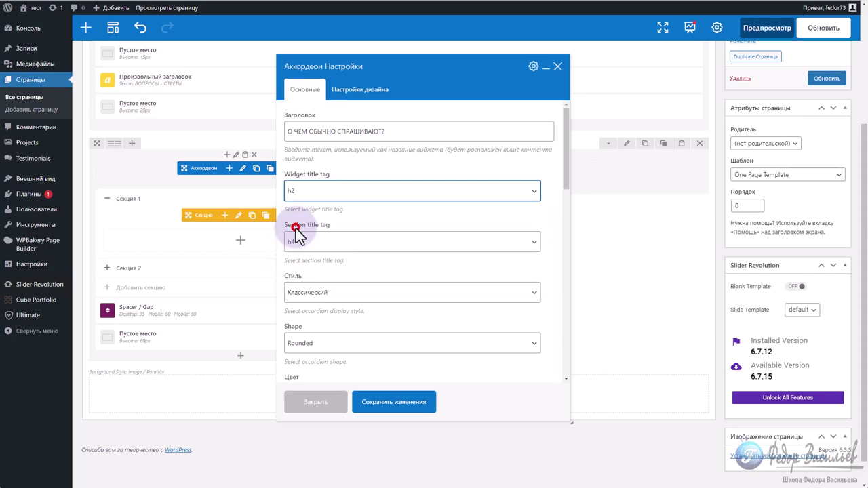
{"action": "scroll", "coordinate": [342, 224], "scroll_direction": "down", "scroll_amount": 2}
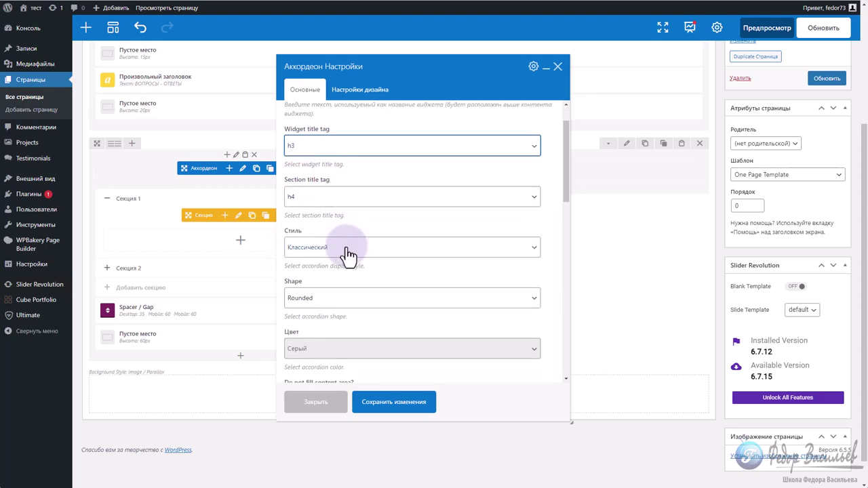
{"action": "left_click", "coordinate": [332, 250]}
{"action": "left_click", "coordinate": [309, 272]}
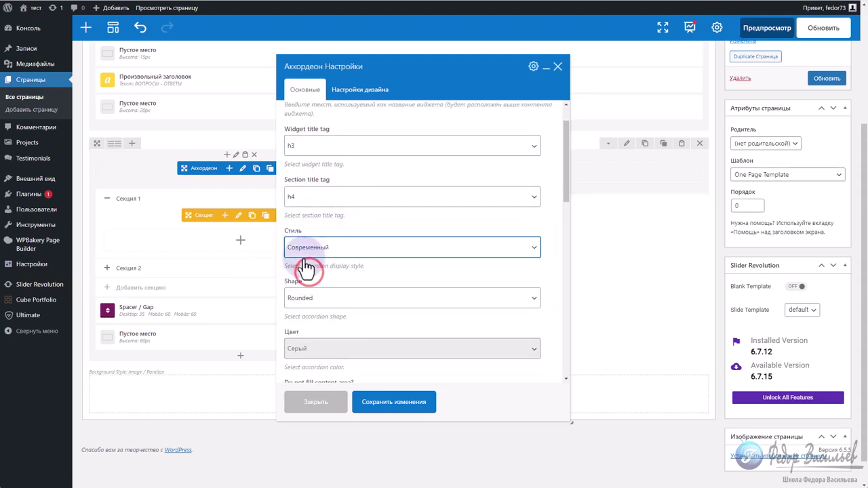
{"action": "scroll", "coordinate": [304, 285], "scroll_direction": "down", "scroll_amount": 4}
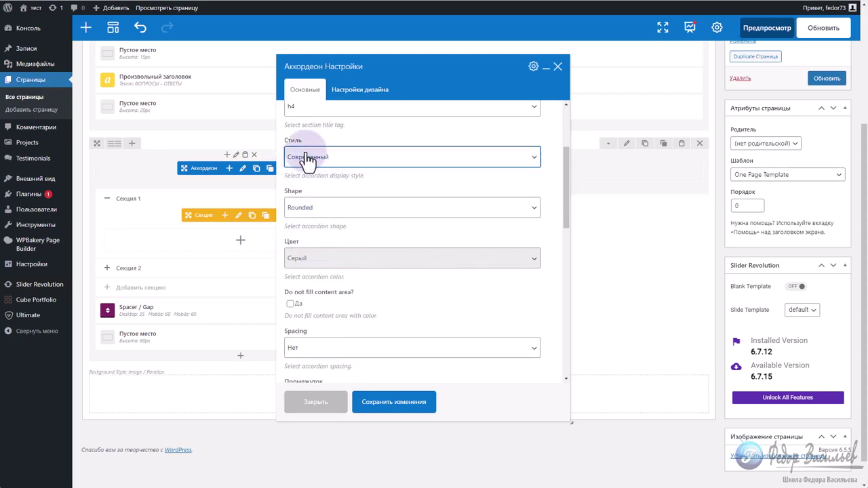
Save the accordion and retitle Секция 1 as КАК ЗАКАЗАТЬ КОНСУЛЬТАЦИЮ? from the FAQ document
{"action": "left_click", "coordinate": [410, 407]}
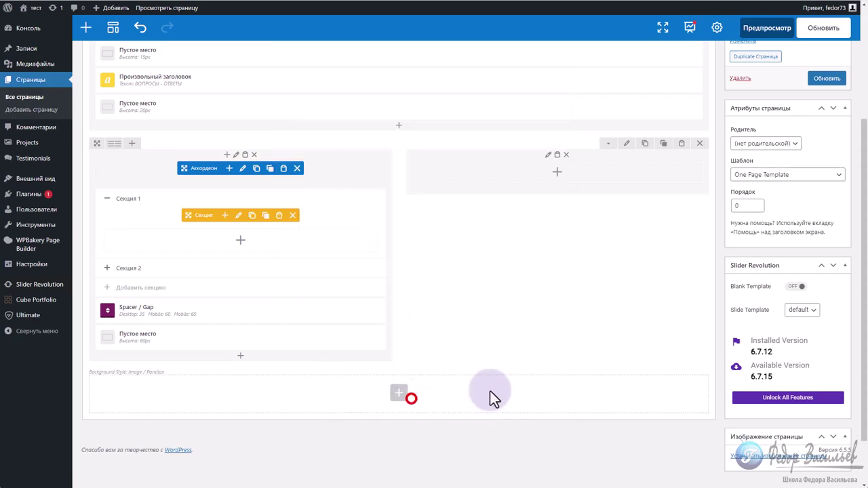
{"action": "left_click", "coordinate": [129, 199]}
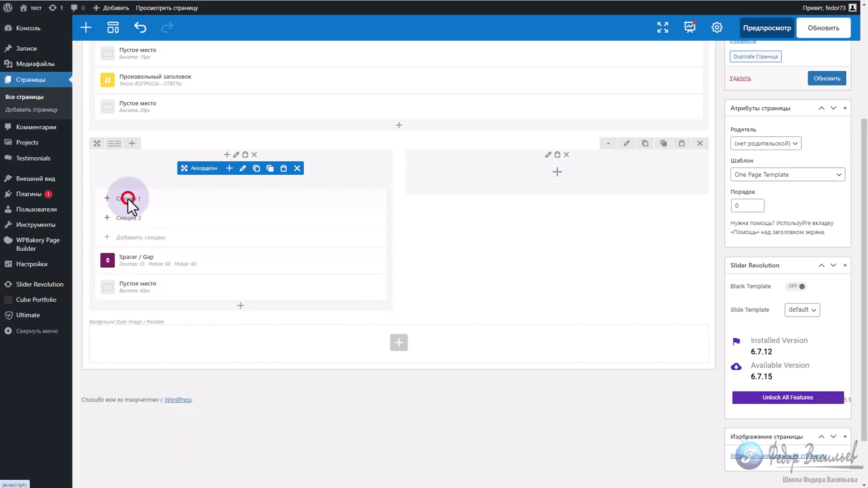
{"action": "left_click", "coordinate": [120, 198]}
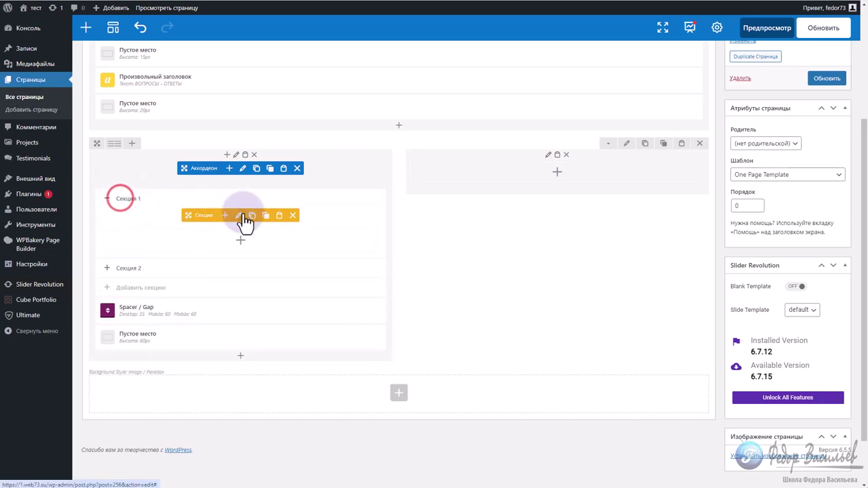
{"action": "left_click", "coordinate": [121, 197]}
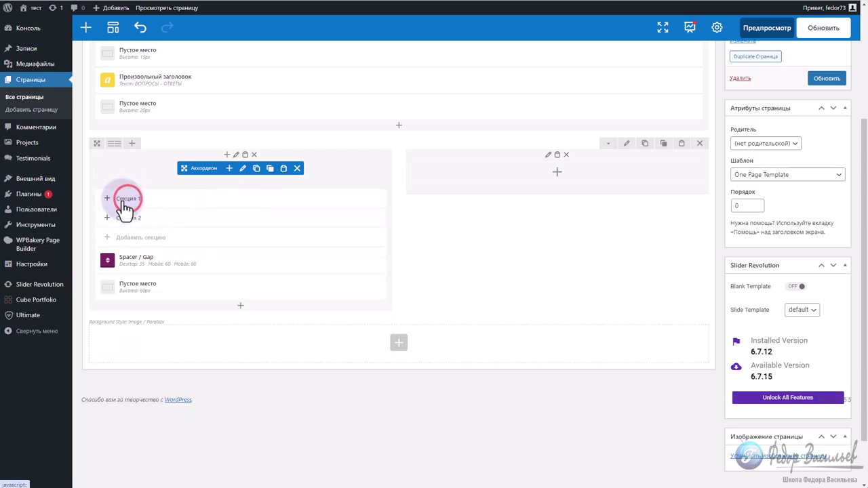
{"action": "left_click", "coordinate": [122, 198]}
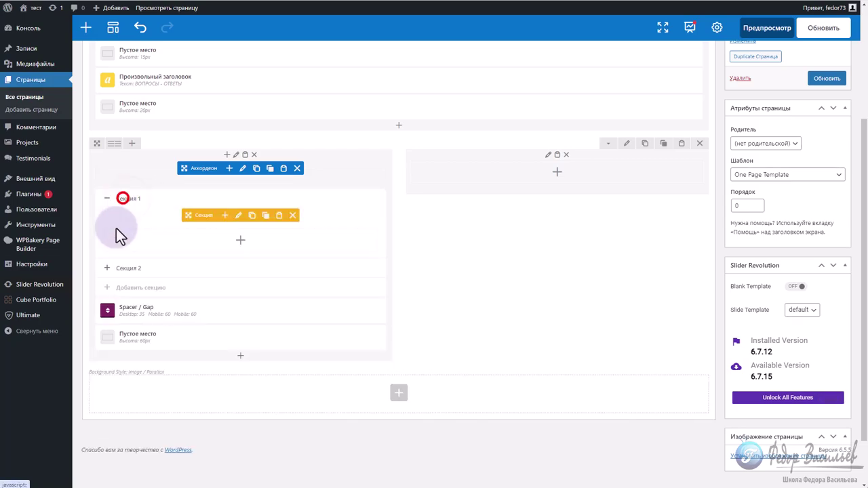
{"action": "left_click", "coordinate": [238, 215]}
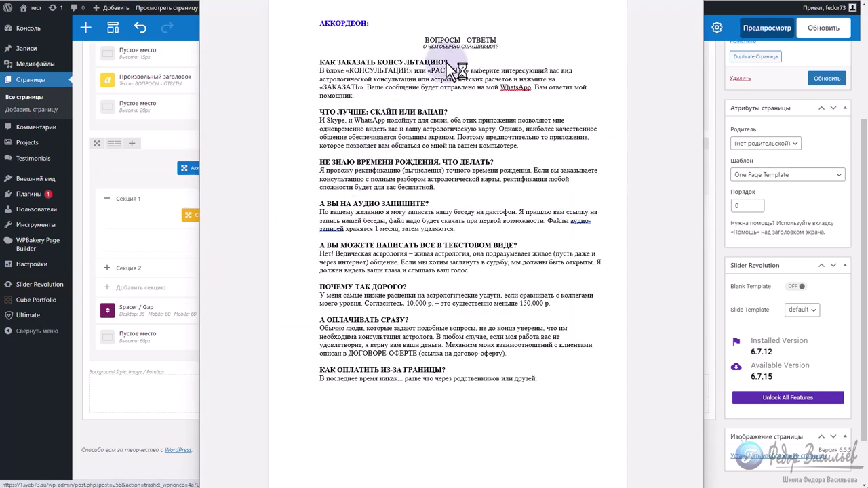
{"action": "left_click", "coordinate": [450, 60]}
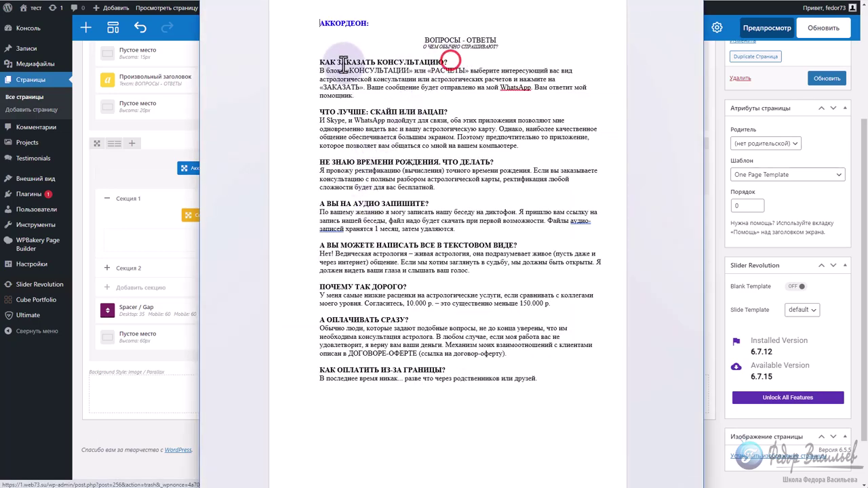
{"action": "left_click_drag", "start_coordinate": [319, 62], "coordinate": [441, 62]}
{"action": "key", "text": "alt+Tab"}
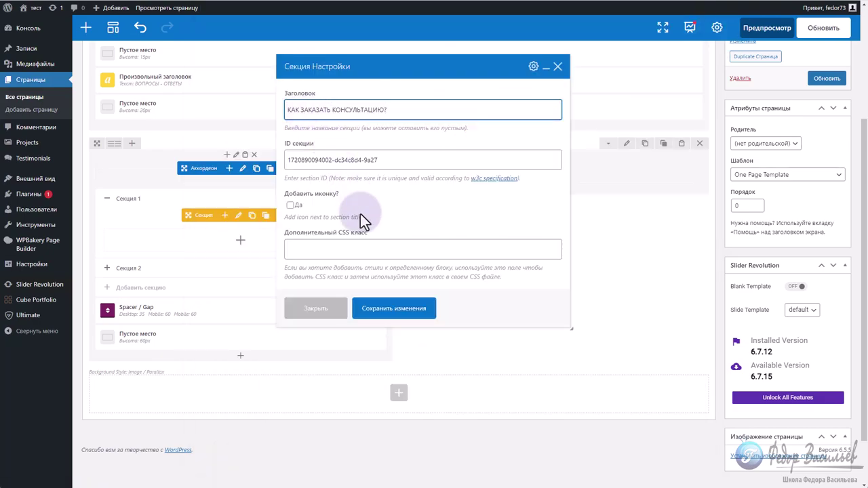
{"action": "left_click", "coordinate": [391, 315]}
Retitle Секция 2 as ЧТО ЛУЧШЕ: СКАЙП ИЛИ ВАЦАП?, copied from the FAQ document
{"action": "key", "text": "alt+Tab"}
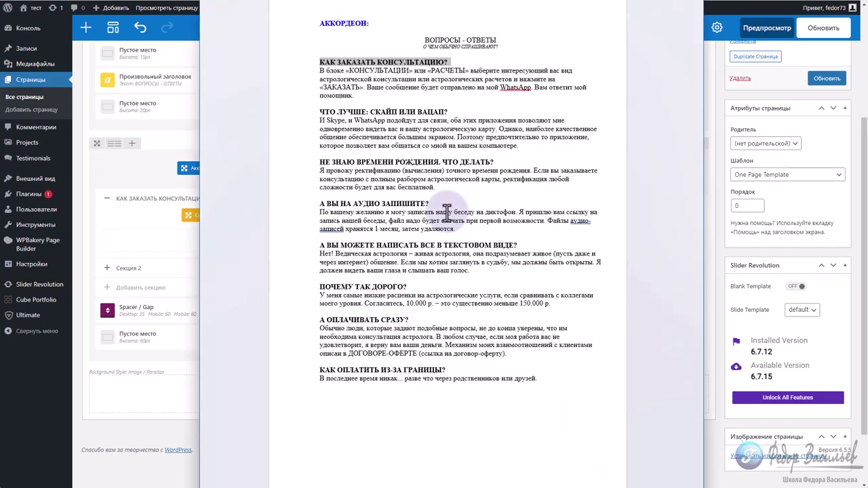
{"action": "left_click_drag", "start_coordinate": [448, 111], "coordinate": [327, 114]}
{"action": "key", "text": "ctrl+c"}
{"action": "key", "text": "alt+Tab"}
{"action": "left_click", "coordinate": [129, 218]}
{"action": "left_click", "coordinate": [238, 234]}
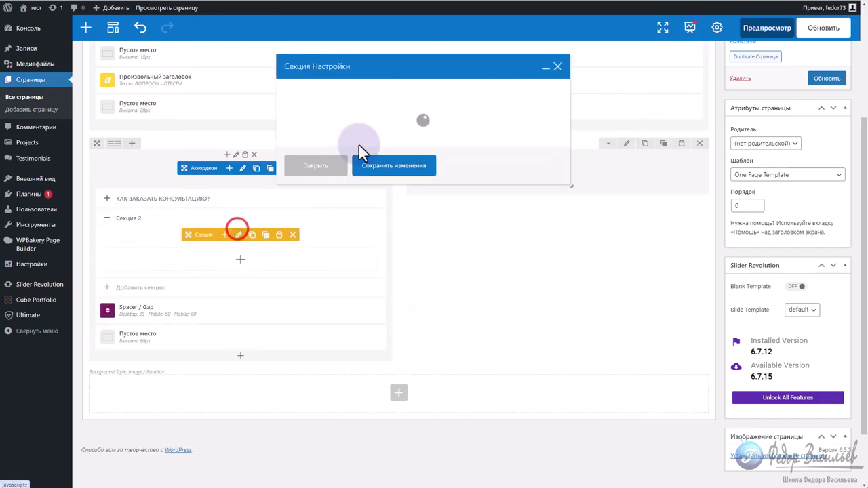
{"action": "left_click_drag", "start_coordinate": [340, 109], "coordinate": [252, 109]}
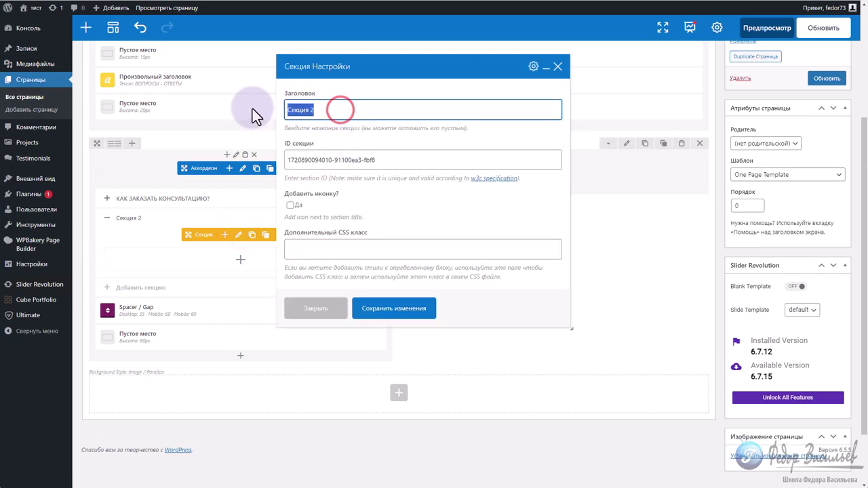
{"action": "key", "text": "ctrl+v"}
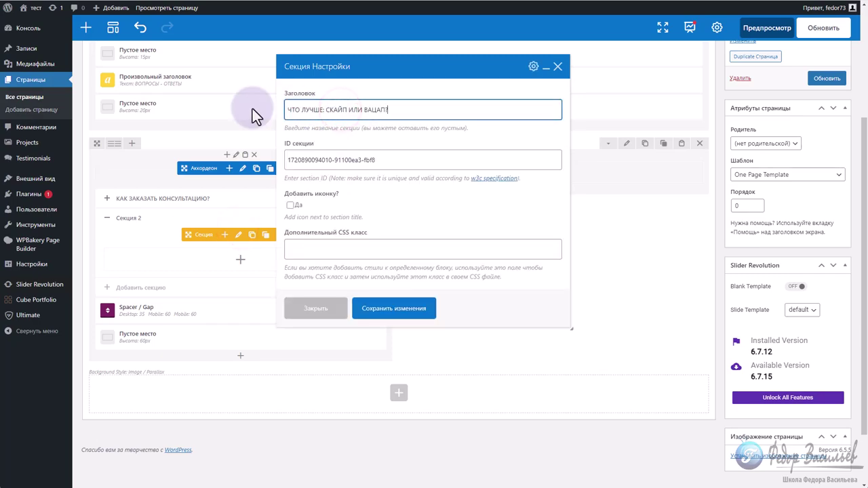
{"action": "left_click", "coordinate": [383, 312]}
Add a text block with the consultation-ordering answer to the КАК ЗАКАЗАТЬ КОНСУЛЬТАЦИЮ? section
{"action": "left_click", "coordinate": [123, 217]}
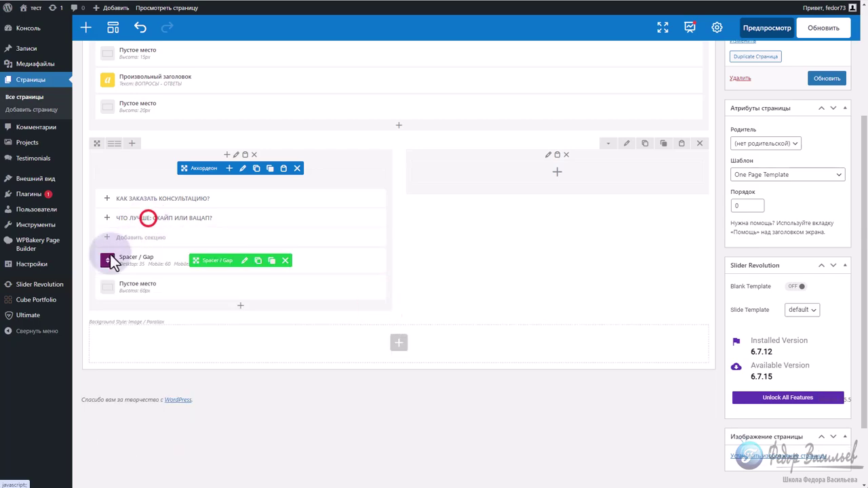
{"action": "left_click", "coordinate": [122, 199]}
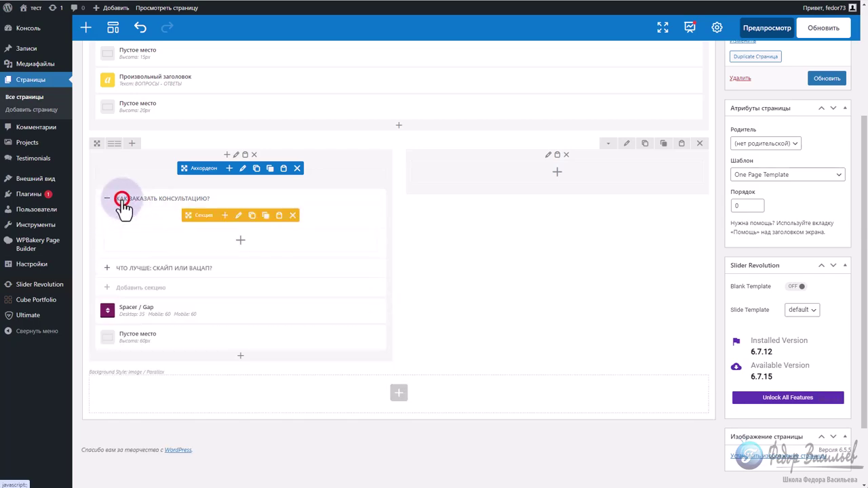
{"action": "left_click", "coordinate": [235, 244]}
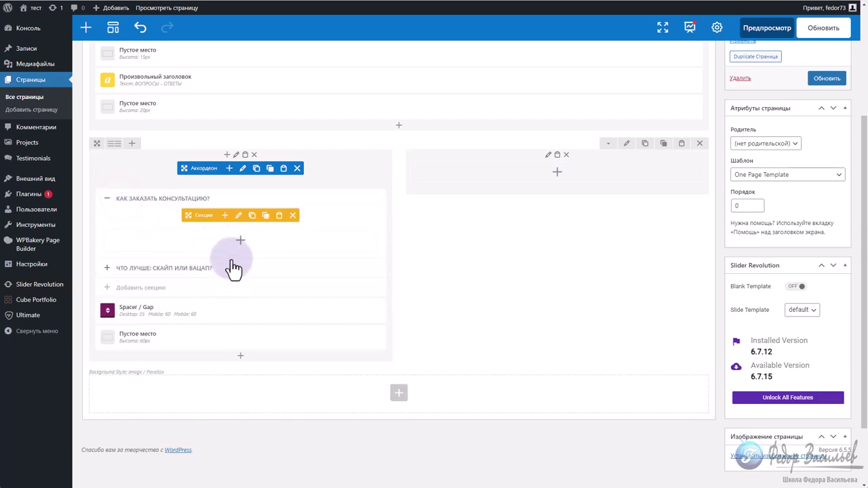
{"action": "left_click", "coordinate": [240, 241]}
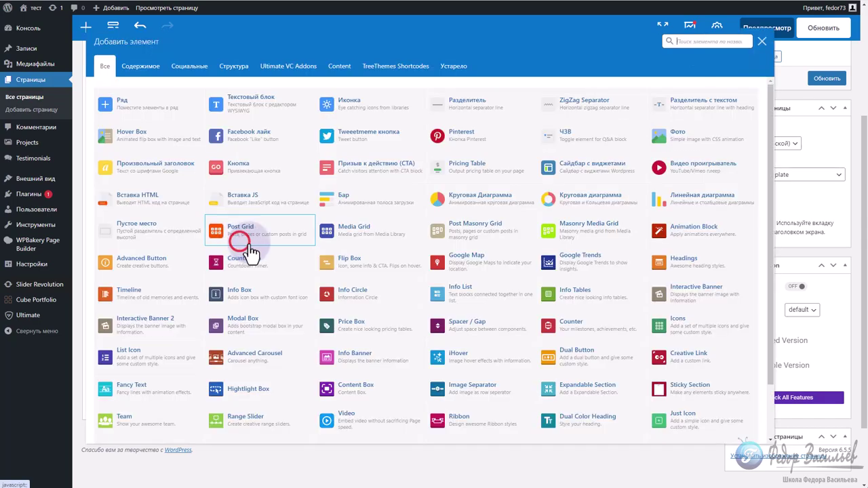
{"action": "left_click", "coordinate": [268, 105]}
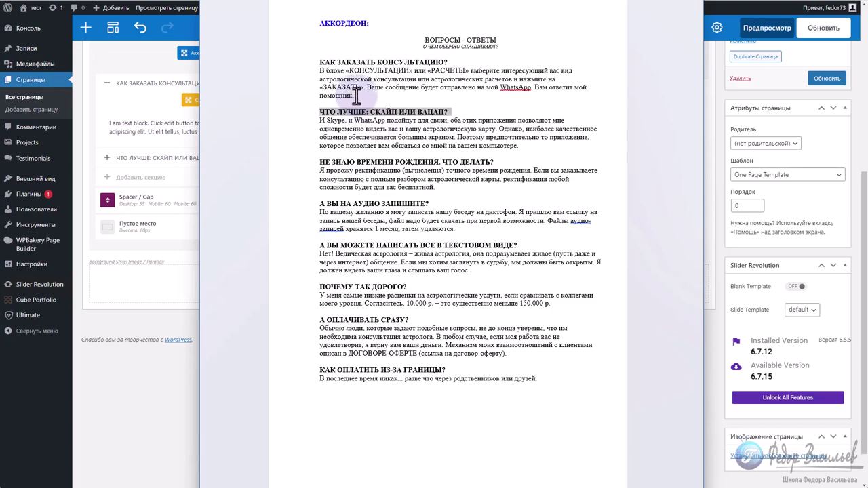
{"action": "left_click_drag", "start_coordinate": [354, 96], "coordinate": [321, 71]}
{"action": "key", "text": "ctrl+c"}
{"action": "right_click", "coordinate": [322, 72]}
{"action": "left_click", "coordinate": [353, 102]}
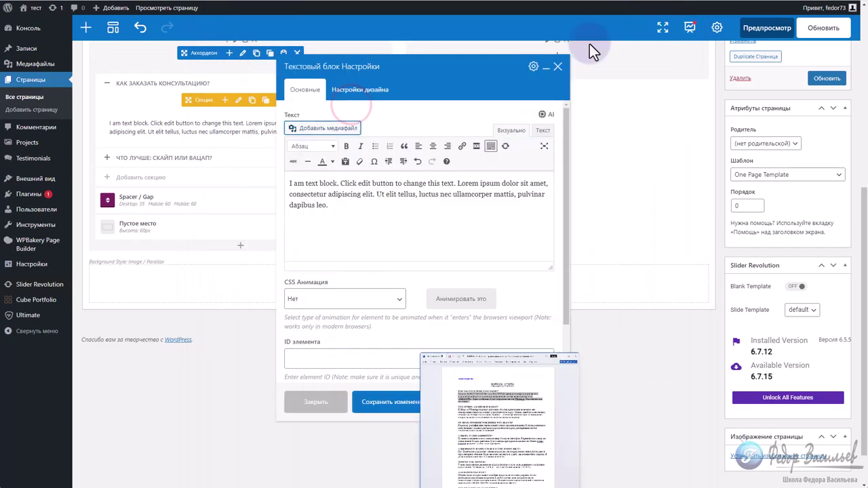
{"action": "triple_click", "coordinate": [356, 215]}
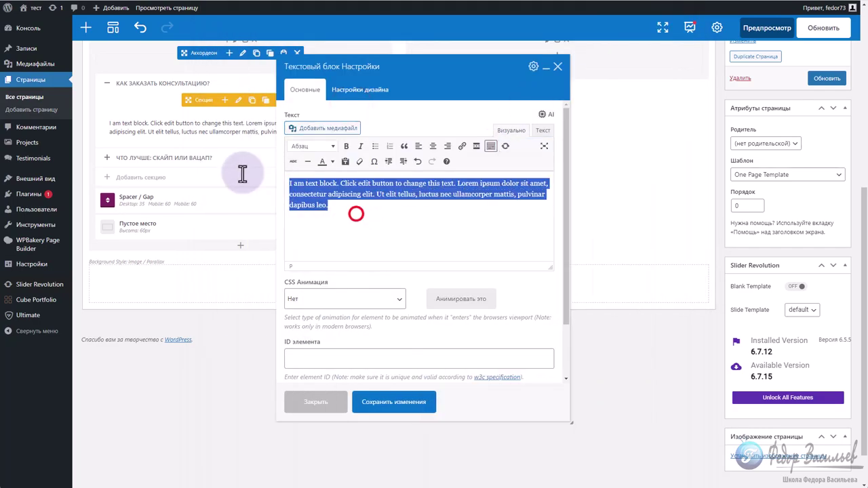
{"action": "key", "text": "ctrl+v"}
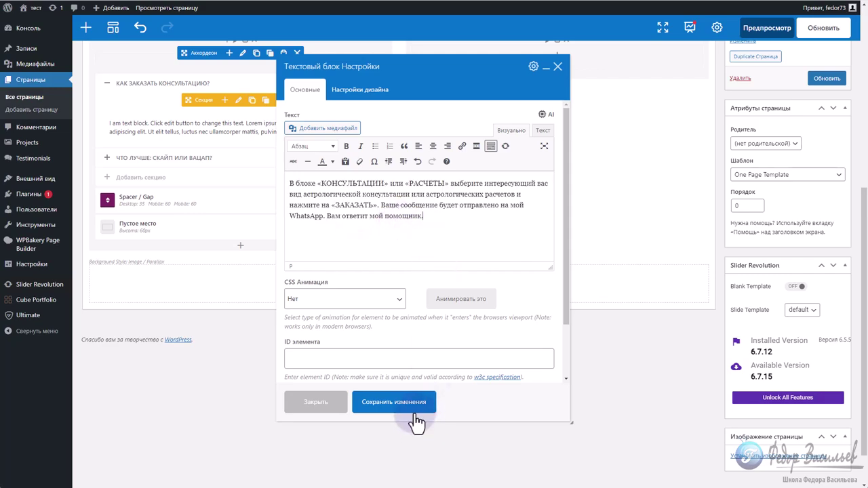
{"action": "left_click", "coordinate": [397, 404]}
Add a text block with the Skype-versus-WhatsApp answer to the ЧТО ЛУЧШЕ: СКАЙП ИЛИ ВАЦАП? section
{"action": "key", "text": "alt+Tab"}
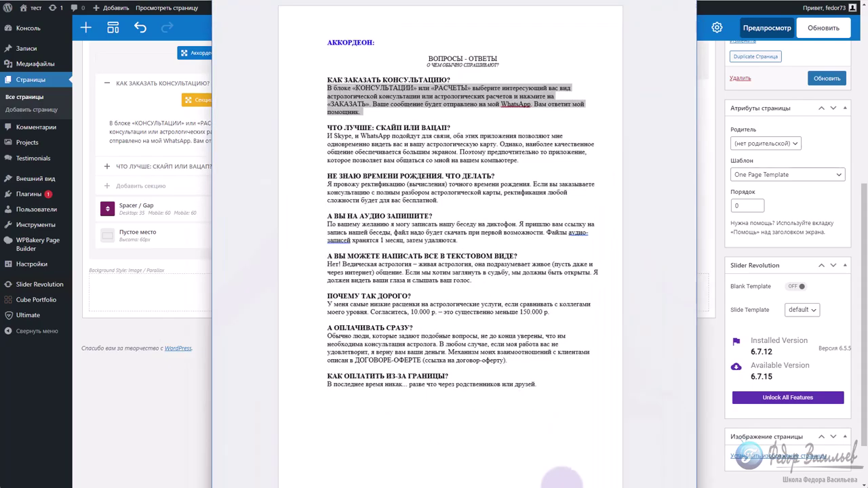
{"action": "left_click_drag", "start_coordinate": [520, 145], "coordinate": [310, 120]}
{"action": "key", "text": "ctrl+c"}
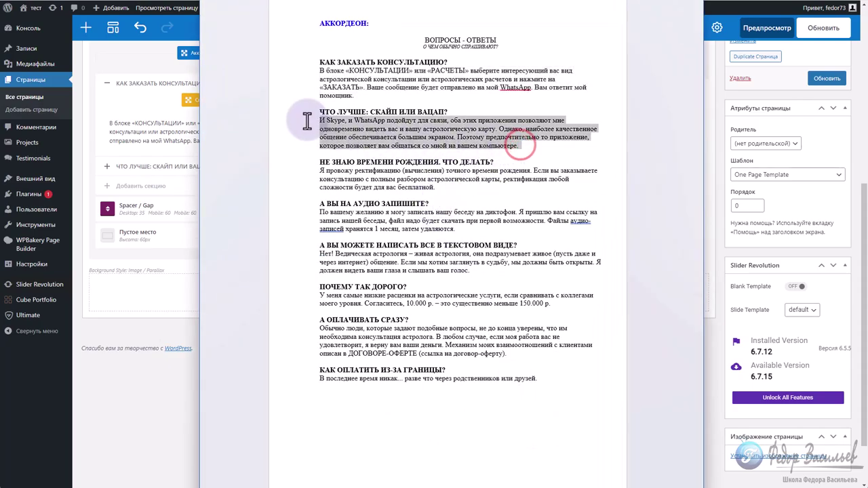
{"action": "right_click", "coordinate": [336, 125]}
{"action": "left_click", "coordinate": [366, 161]}
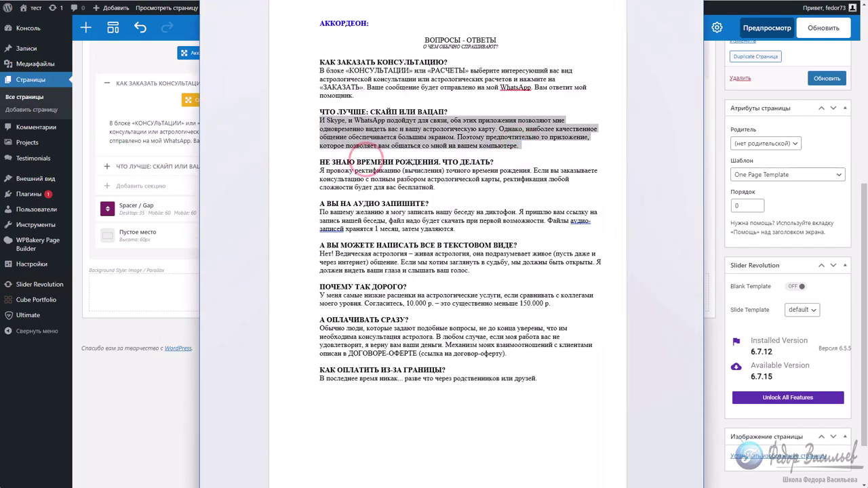
{"action": "key", "text": "alt+Tab"}
{"action": "scroll", "coordinate": [156, 285], "scroll_direction": "up", "scroll_amount": 2}
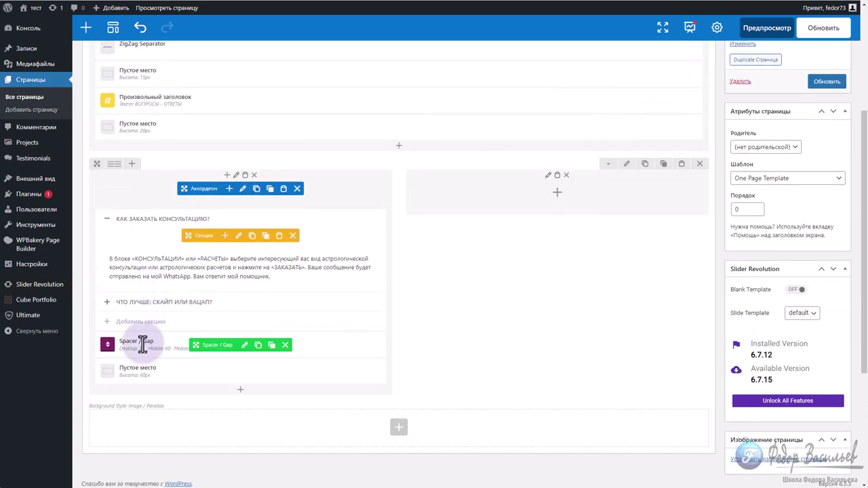
{"action": "left_click", "coordinate": [136, 301]}
{"action": "left_click", "coordinate": [242, 282]}
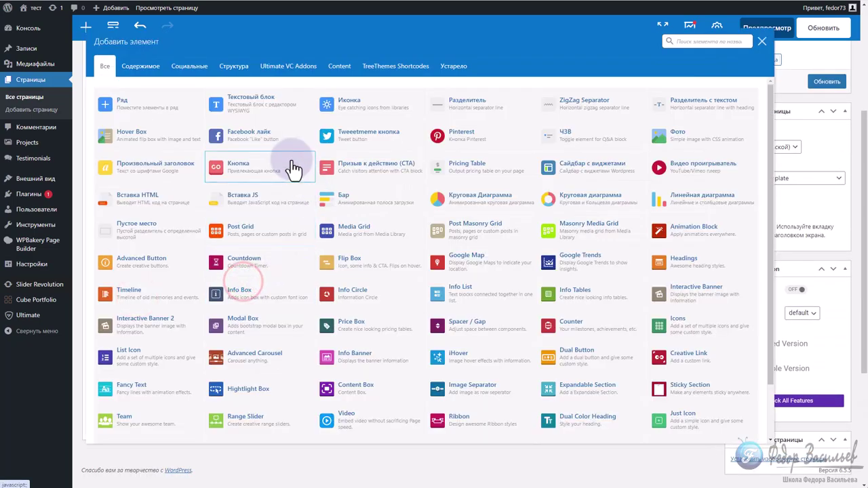
{"action": "left_click", "coordinate": [261, 98]}
{"action": "left_click", "coordinate": [385, 217]}
{"action": "left_click", "coordinate": [338, 210]}
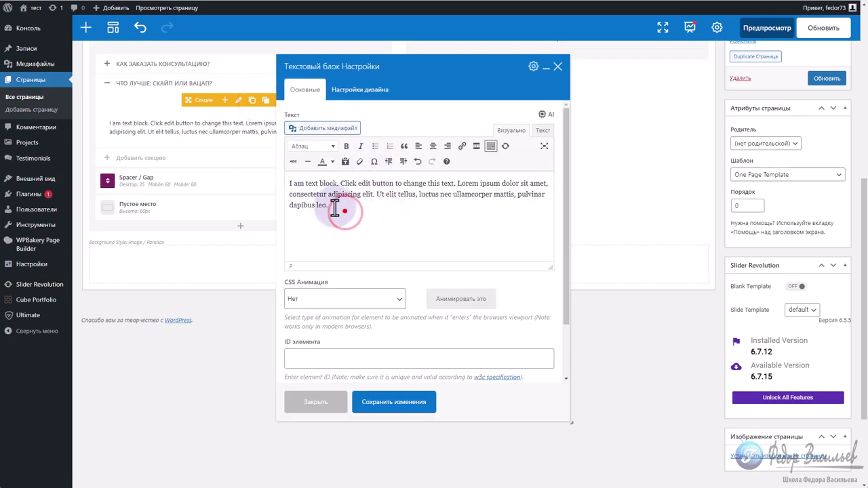
{"action": "triple_click", "coordinate": [312, 192]}
{"action": "key", "text": "ctrl+v"}
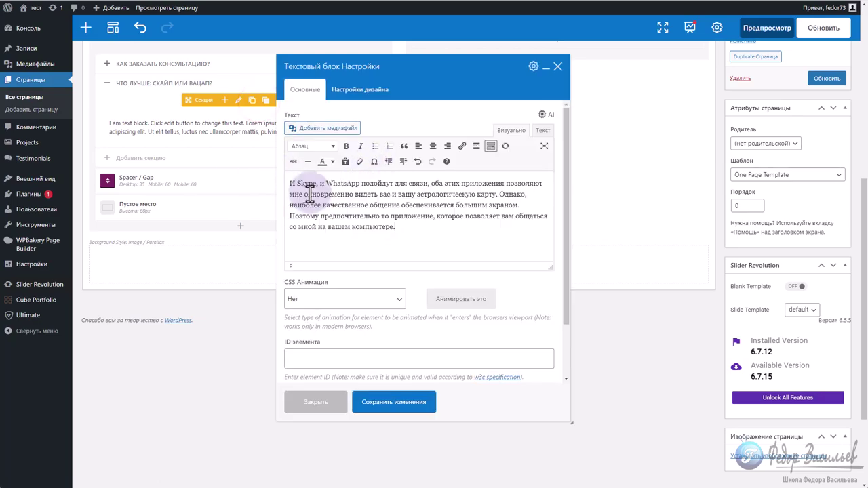
{"action": "left_click", "coordinate": [383, 405]}
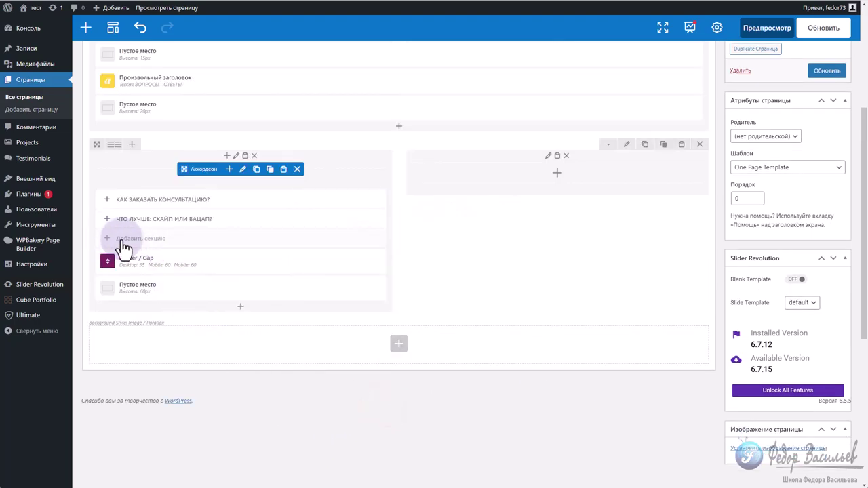
Add a third accordion section and expand it
{"action": "left_click", "coordinate": [140, 238]}
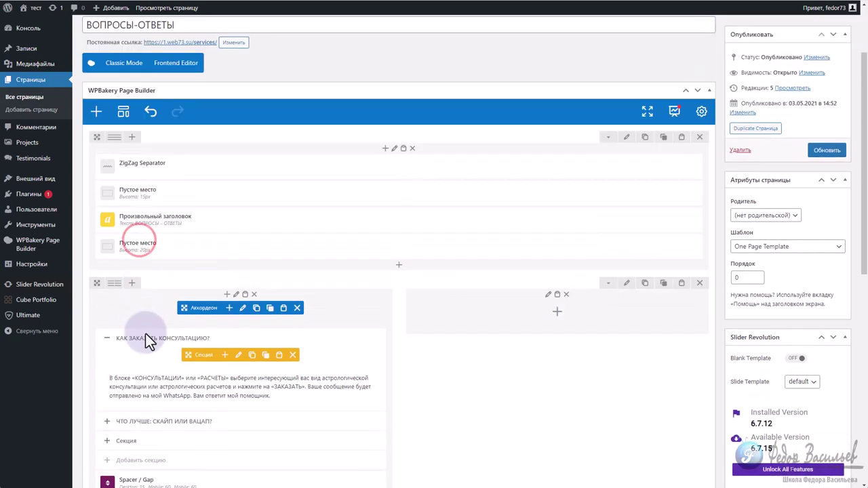
{"action": "scroll", "coordinate": [154, 304], "scroll_direction": "down", "scroll_amount": 2}
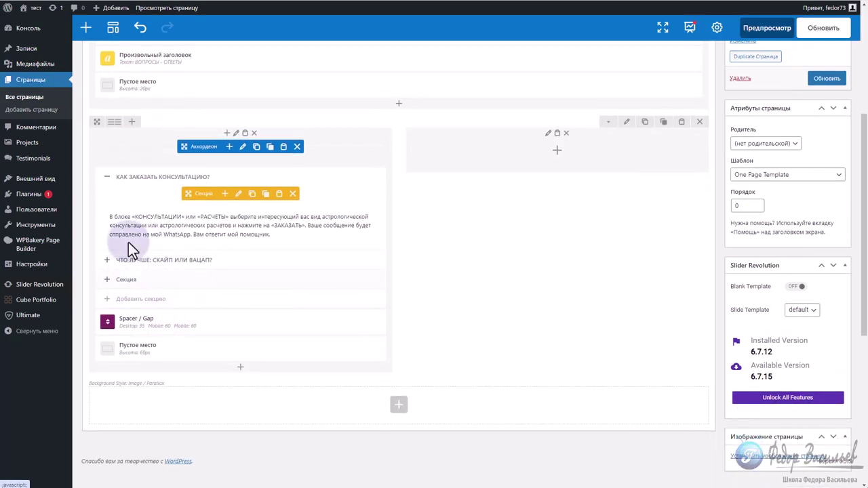
{"action": "left_click", "coordinate": [120, 177]}
{"action": "left_click", "coordinate": [135, 223]}
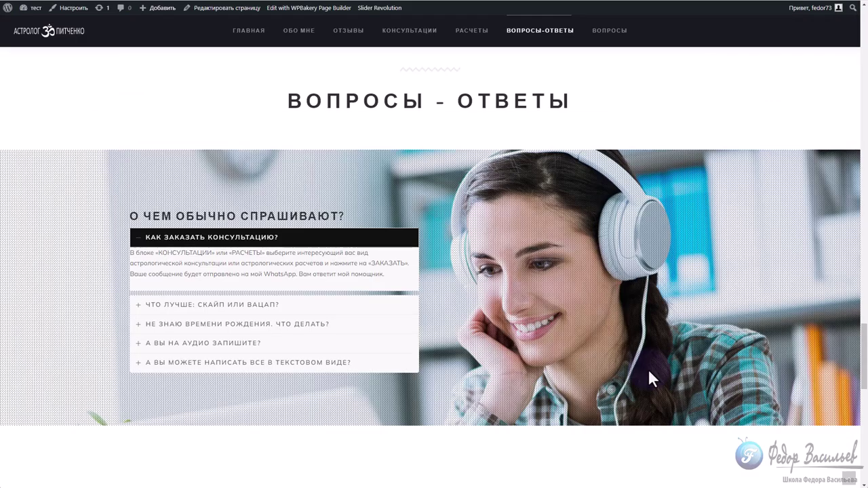
Test the live accordion by opening the Skype/WhatsApp, birth-time, audio-recording, text-version and ordering answers
{"action": "left_click", "coordinate": [253, 305]}
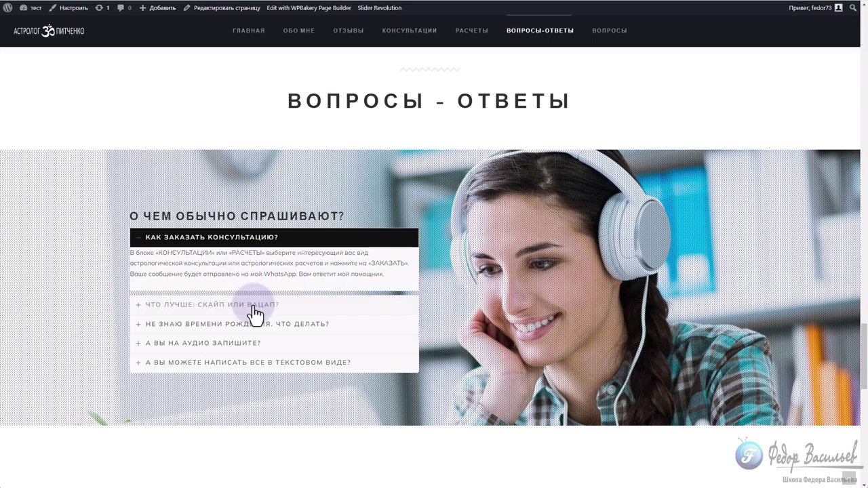
{"action": "left_click", "coordinate": [212, 336]}
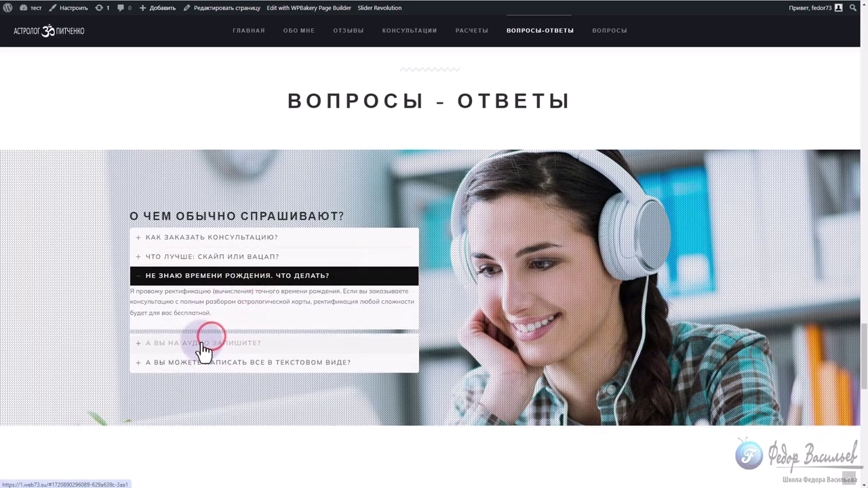
{"action": "left_click", "coordinate": [199, 339]}
{"action": "left_click", "coordinate": [187, 364]}
{"action": "left_click", "coordinate": [173, 237]}
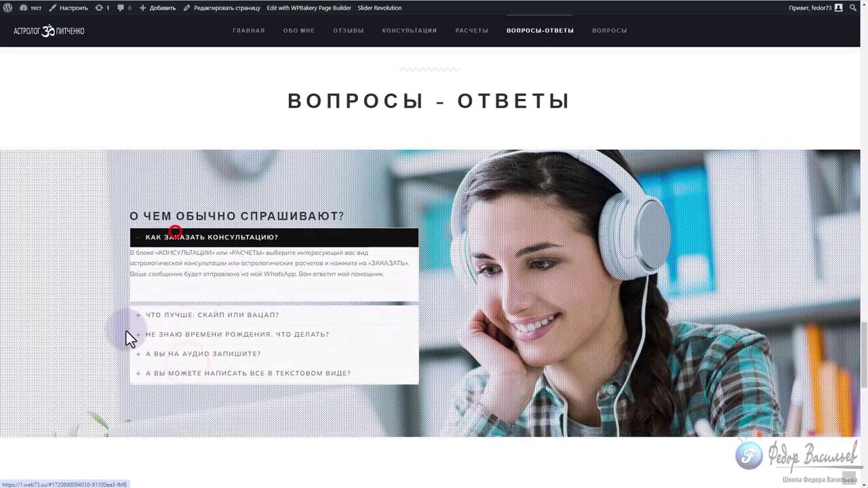
{"action": "left_click_drag", "start_coordinate": [380, 273], "coordinate": [130, 253]}
{"action": "left_click", "coordinate": [143, 261]}
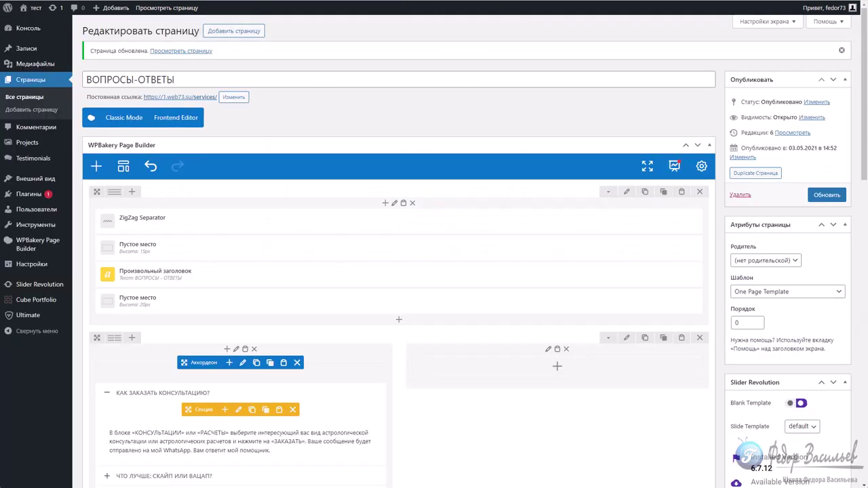
{"action": "scroll", "coordinate": [227, 278], "scroll_direction": "down", "scroll_amount": 3}
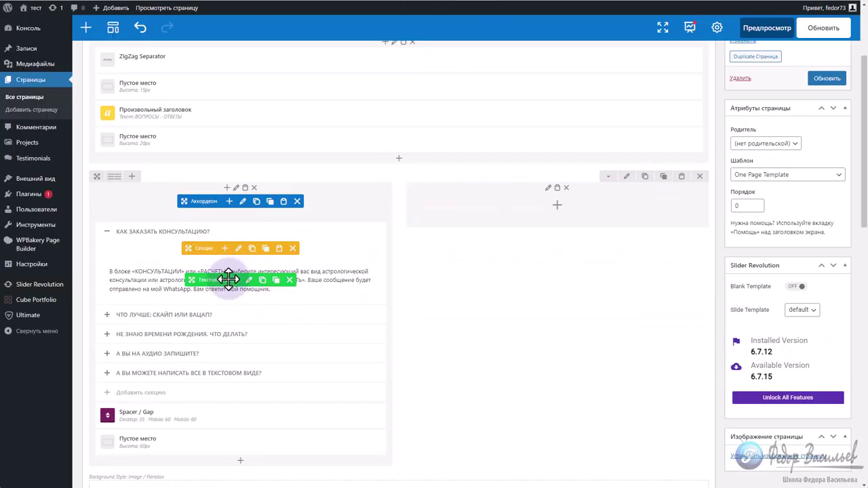
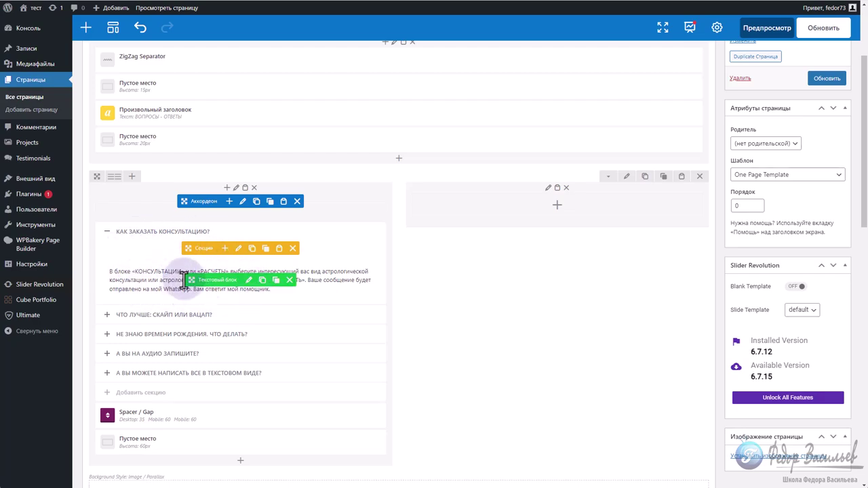
Give the first FAQ answer text block 20px padding on every side and save it
{"action": "left_click", "coordinate": [248, 279]}
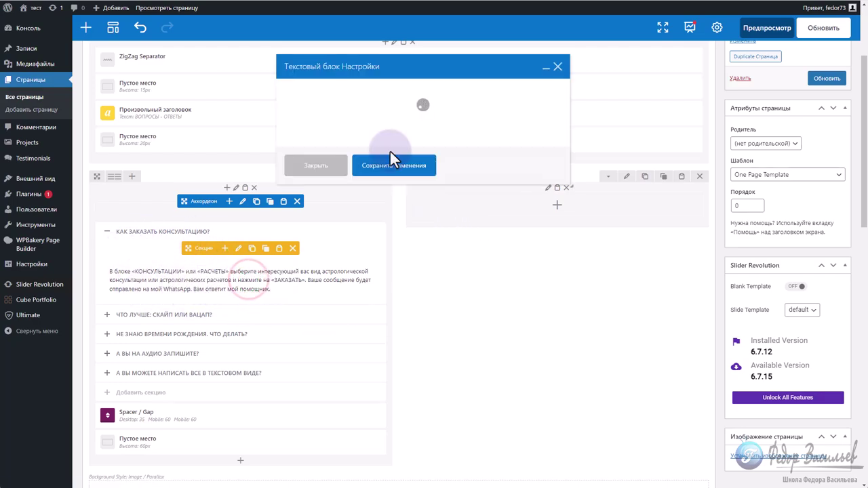
{"action": "left_click", "coordinate": [357, 89]}
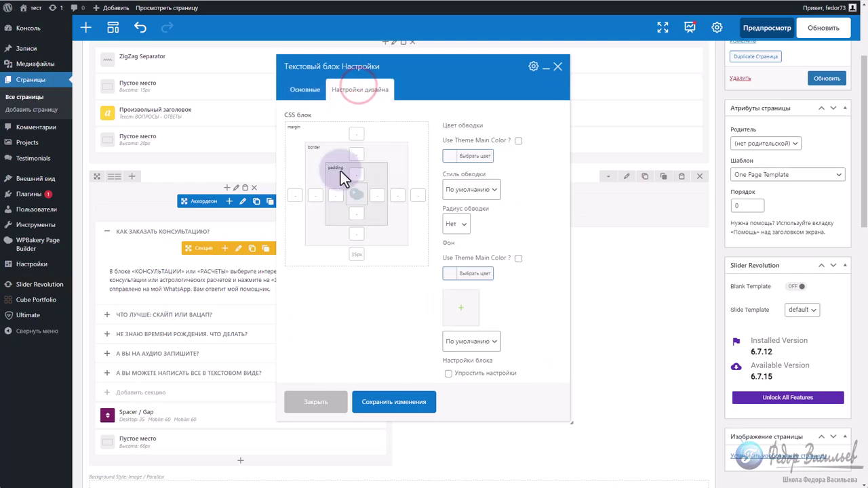
{"action": "left_click", "coordinate": [332, 198]}
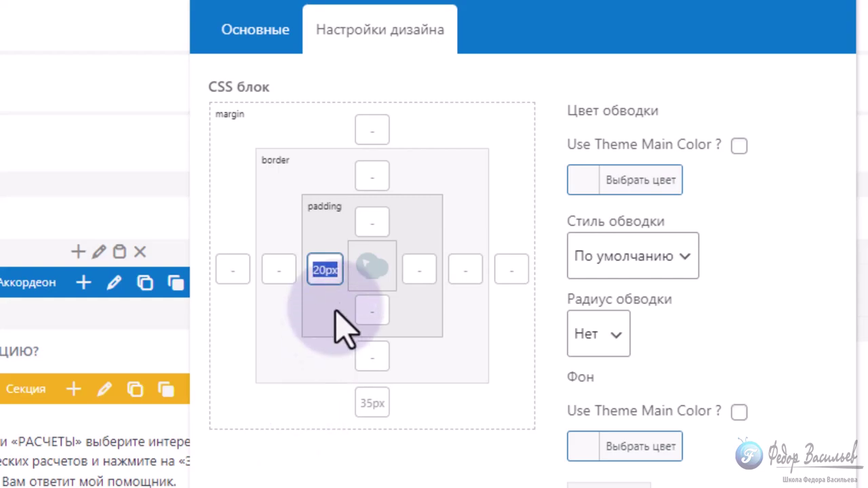
{"action": "left_click", "coordinate": [372, 222]}
{"action": "type", "text": "20px"}
{"action": "left_click", "coordinate": [418, 270]}
{"action": "type", "text": "20px"}
{"action": "left_click", "coordinate": [366, 311]}
{"action": "type", "text": "20px"}
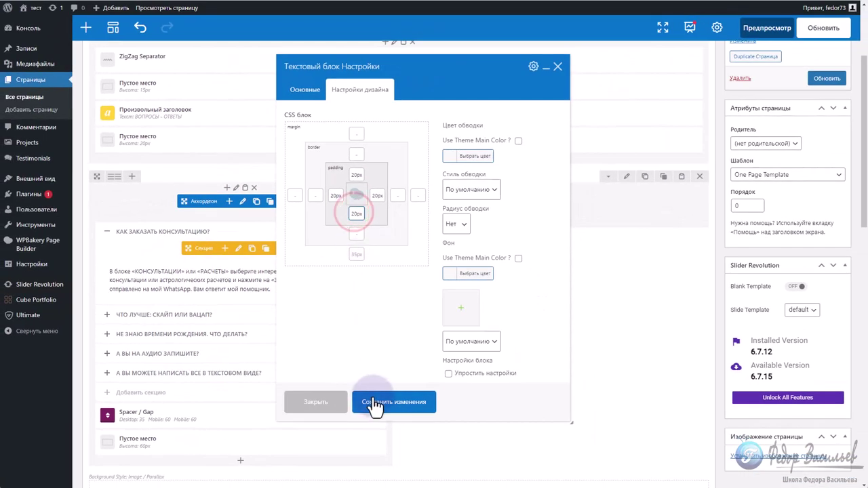
{"action": "left_click", "coordinate": [386, 480]}
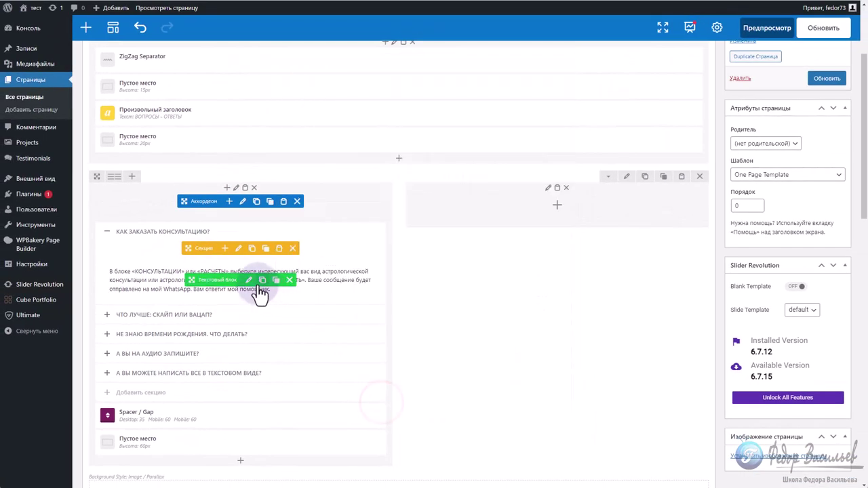
Give the ЧТО ЛУЧШЕ: СКАЙП ИЛИ ВАЦАП? answer text 20px padding and save it
{"action": "left_click", "coordinate": [227, 317]}
{"action": "left_click", "coordinate": [245, 305]}
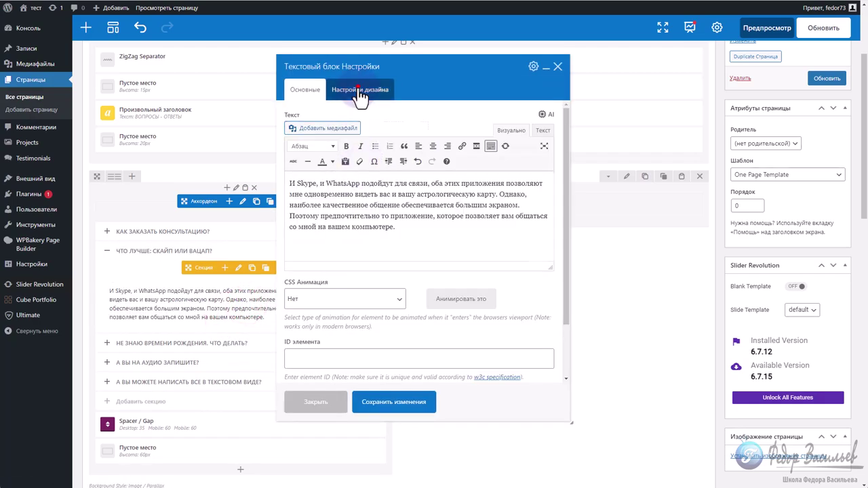
{"action": "left_click", "coordinate": [358, 90]}
{"action": "left_click", "coordinate": [338, 214]}
{"action": "left_click", "coordinate": [354, 173]}
{"action": "left_click", "coordinate": [359, 196]}
{"action": "left_click", "coordinate": [376, 195]}
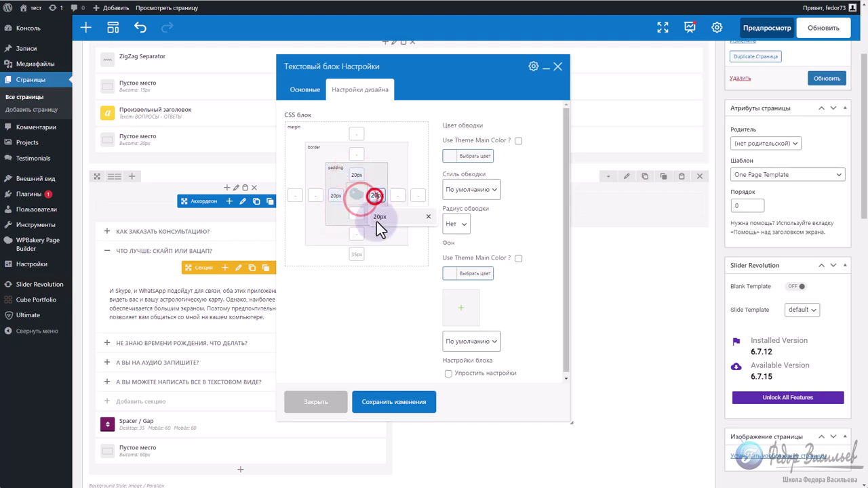
{"action": "left_click", "coordinate": [388, 405]}
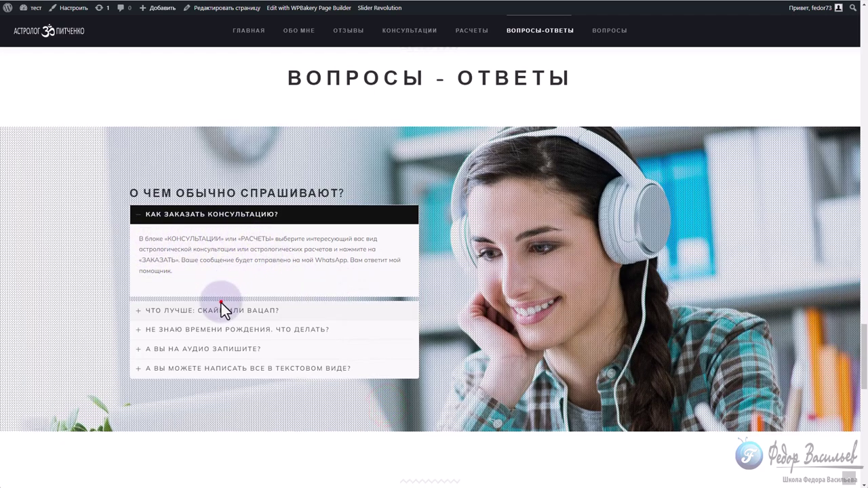
Switch the FAQ accordion to the flat Плоский style and update the page
{"action": "left_click", "coordinate": [221, 303]}
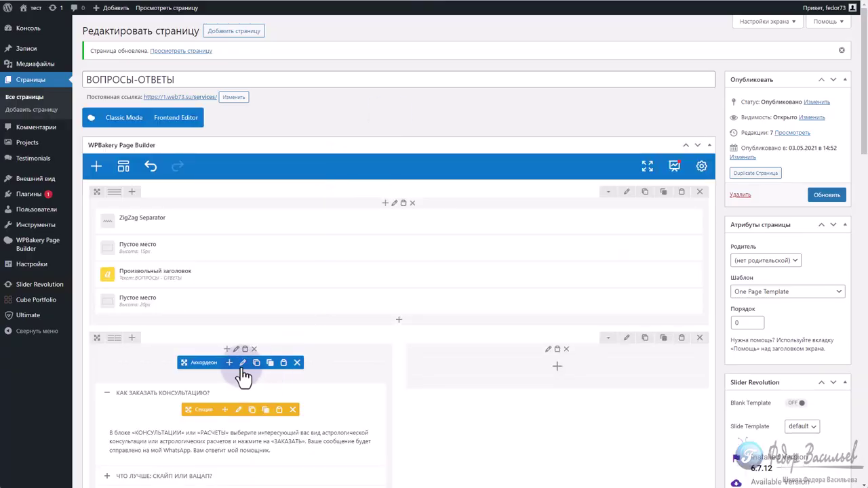
{"action": "left_click", "coordinate": [242, 364]}
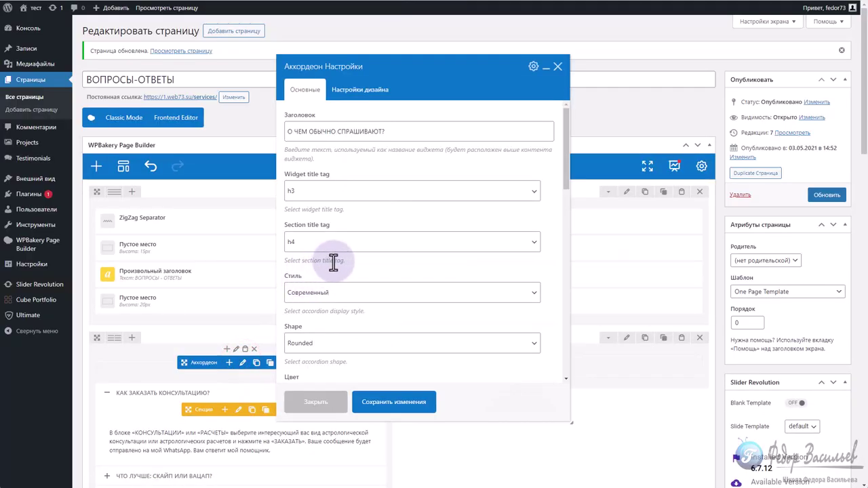
{"action": "scroll", "coordinate": [330, 265], "scroll_direction": "down", "scroll_amount": 3}
{"action": "scroll", "coordinate": [333, 263], "scroll_direction": "up", "scroll_amount": 2}
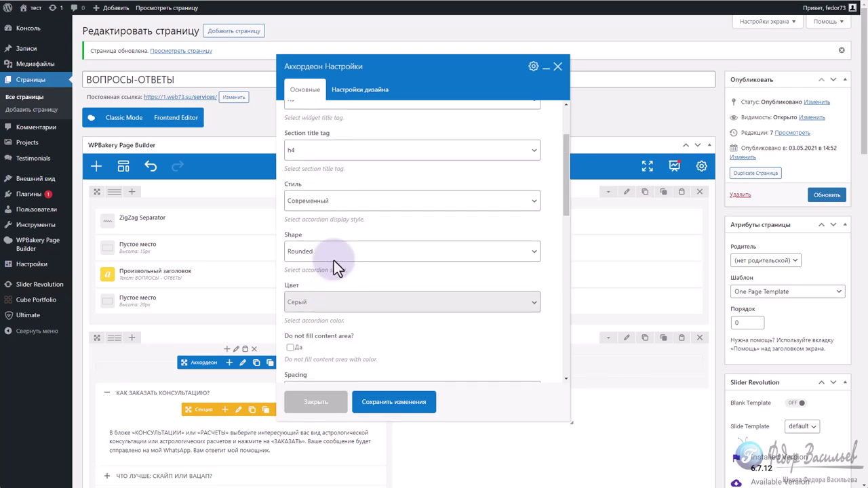
{"action": "left_click", "coordinate": [329, 203]}
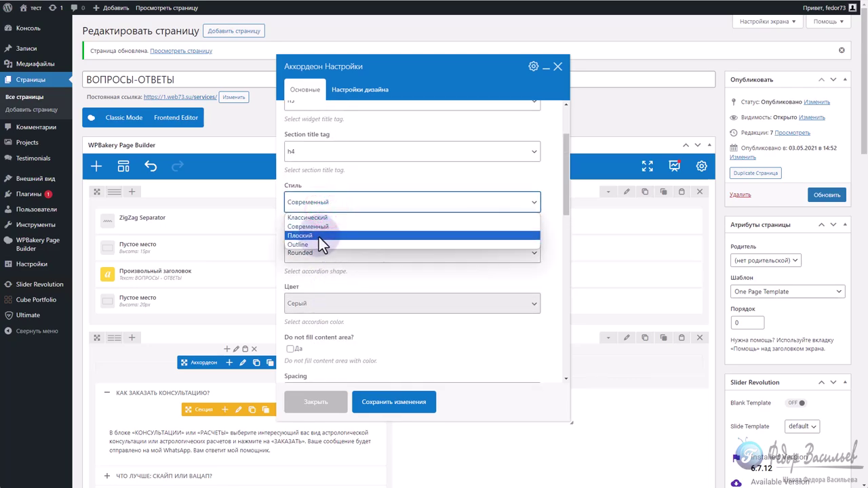
{"action": "left_click", "coordinate": [318, 237]}
{"action": "left_click", "coordinate": [387, 402]}
{"action": "left_click", "coordinate": [827, 196]}
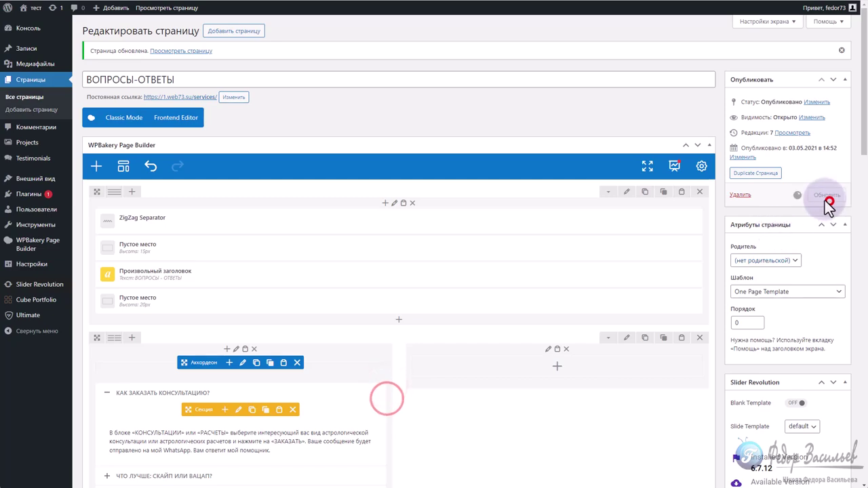
Reload the live page and expand each FAQ item to check the flat accordion style
{"action": "left_click", "coordinate": [177, 8]}
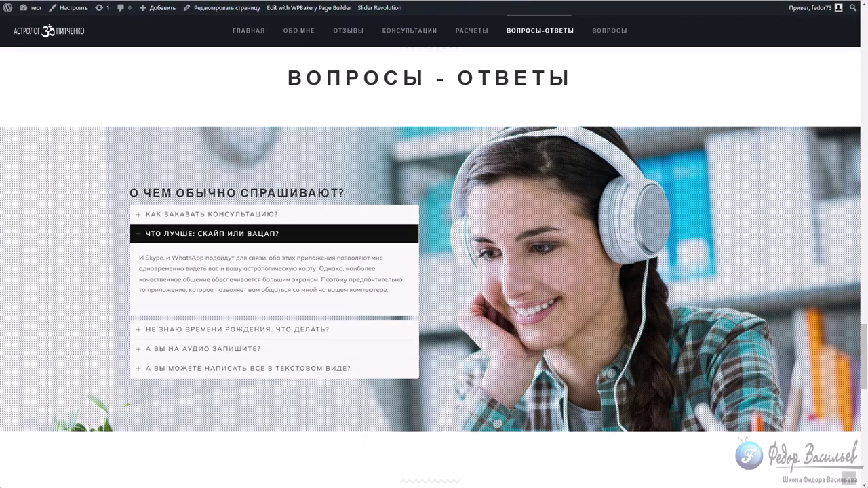
{"action": "key", "text": "F5"}
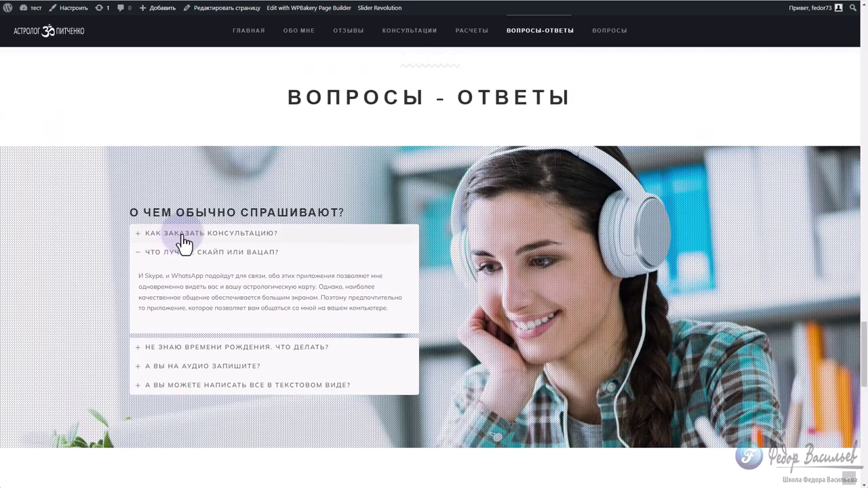
{"action": "left_click", "coordinate": [181, 233]}
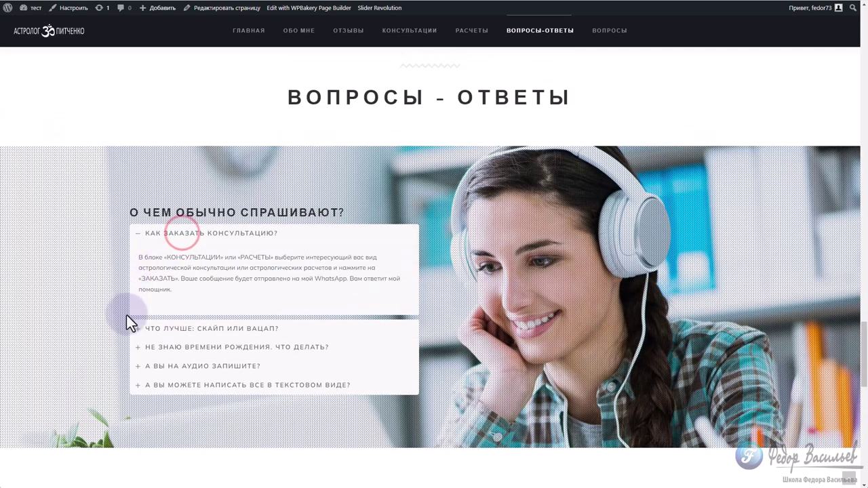
{"action": "left_click", "coordinate": [162, 329]}
{"action": "left_click", "coordinate": [167, 345]}
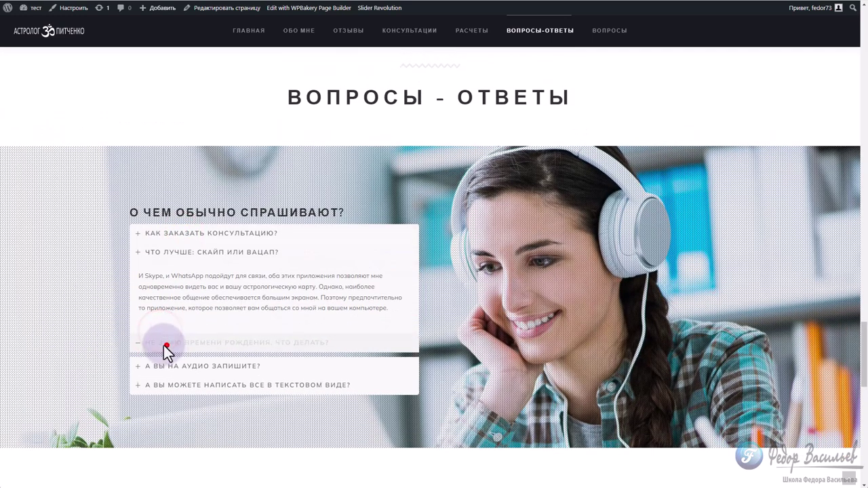
{"action": "left_click", "coordinate": [164, 349]}
{"action": "left_click", "coordinate": [171, 233]}
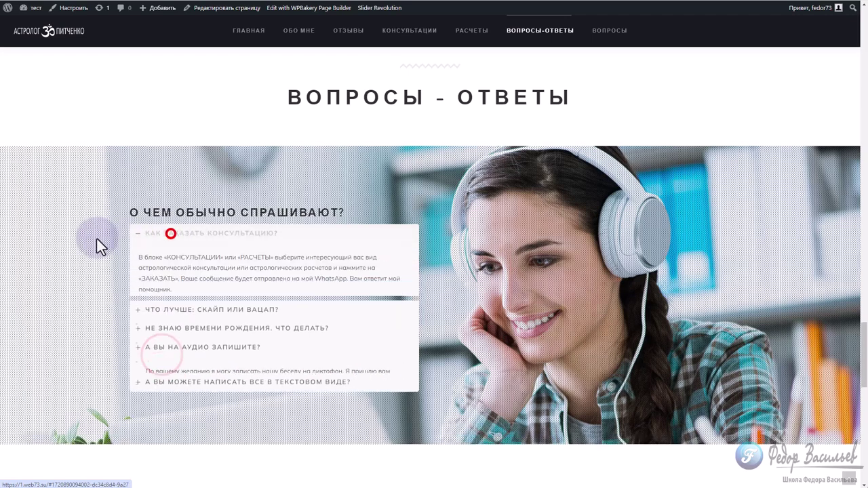
{"action": "scroll", "coordinate": [203, 231], "scroll_direction": "down", "scroll_amount": 2}
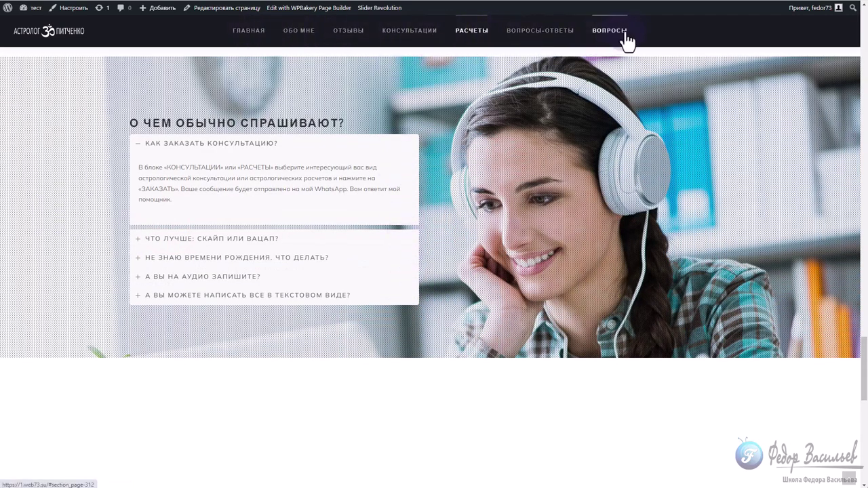
{"action": "left_click", "coordinate": [600, 34]}
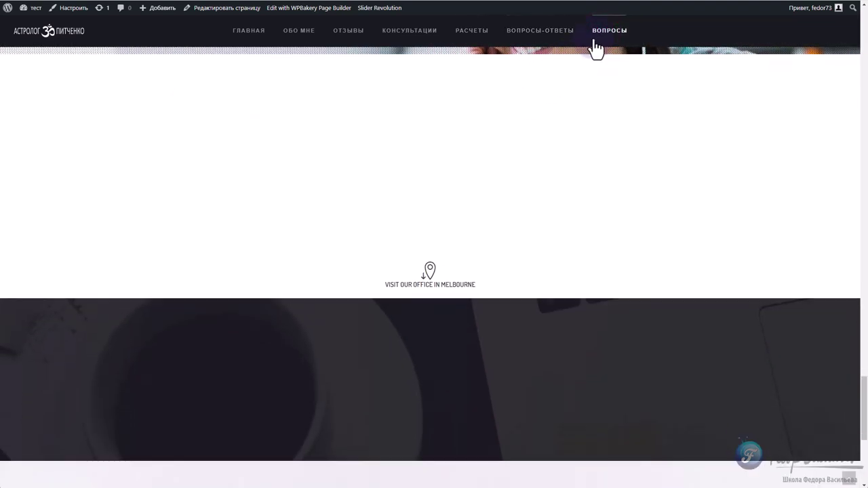
{"action": "key", "text": "ctrl+Tab"}
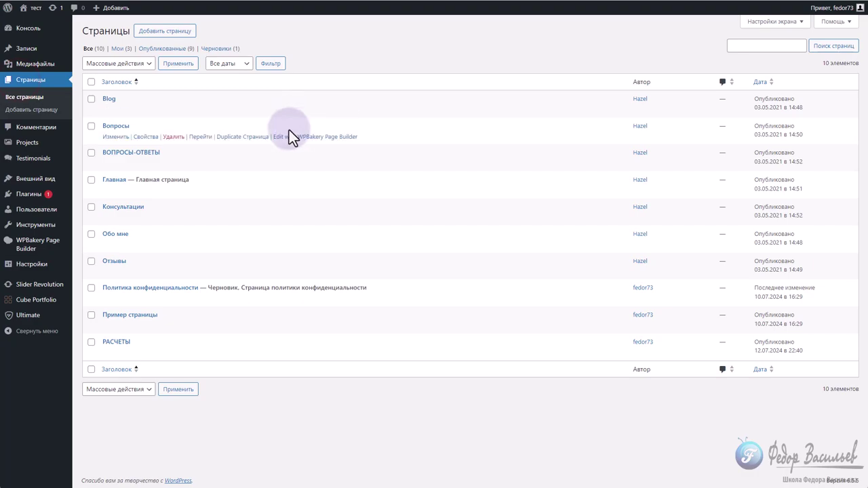
Review the Вопросы page's quick-edit status options, cancel unchanged, and highlight the OUR CONTACTS heading
{"action": "left_click", "coordinate": [152, 137]}
{"action": "left_click", "coordinate": [527, 205]}
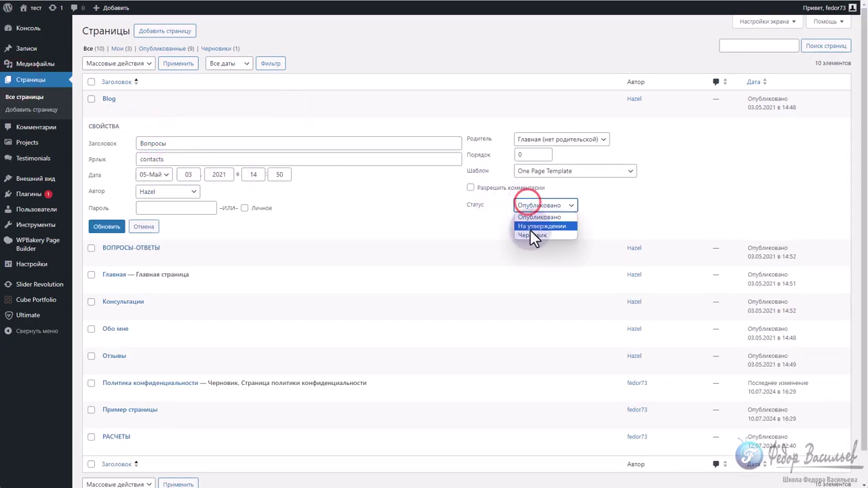
{"action": "left_click", "coordinate": [531, 233]}
{"action": "left_click", "coordinate": [144, 226]}
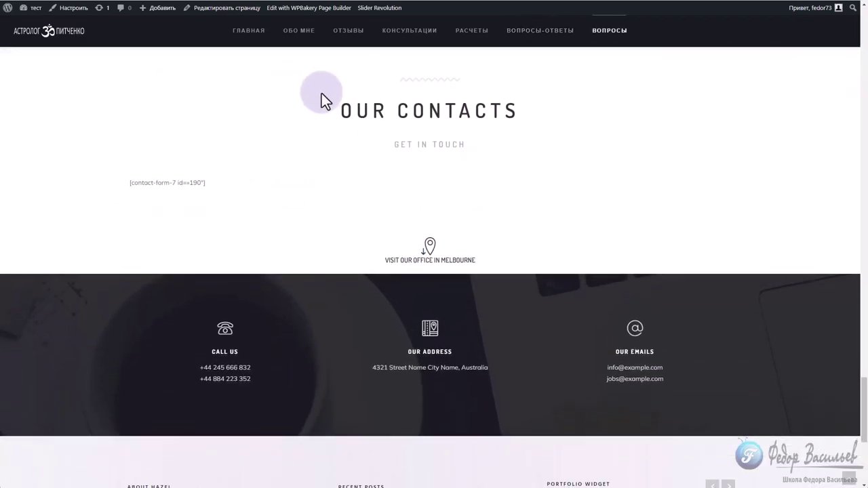
{"action": "left_click_drag", "start_coordinate": [314, 83], "coordinate": [413, 203]}
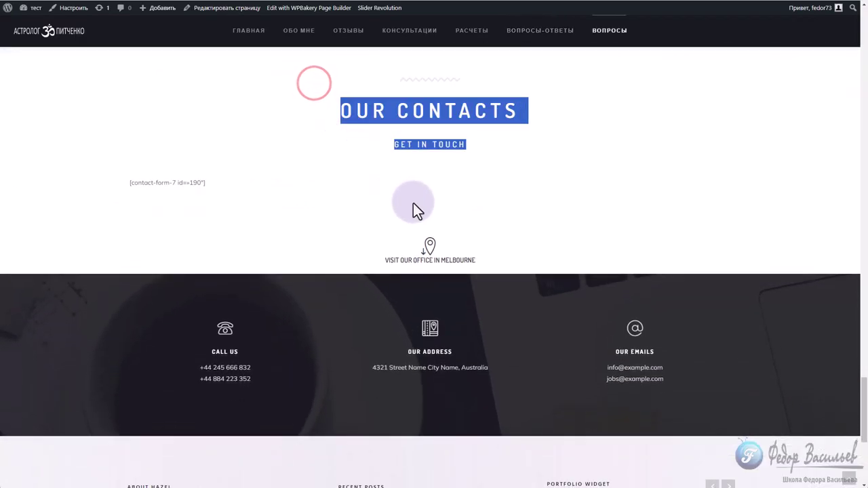
Scroll through the live contacts section, highlighting the CALL US details and other text
{"action": "scroll", "coordinate": [413, 203], "scroll_direction": "down", "scroll_amount": 4}
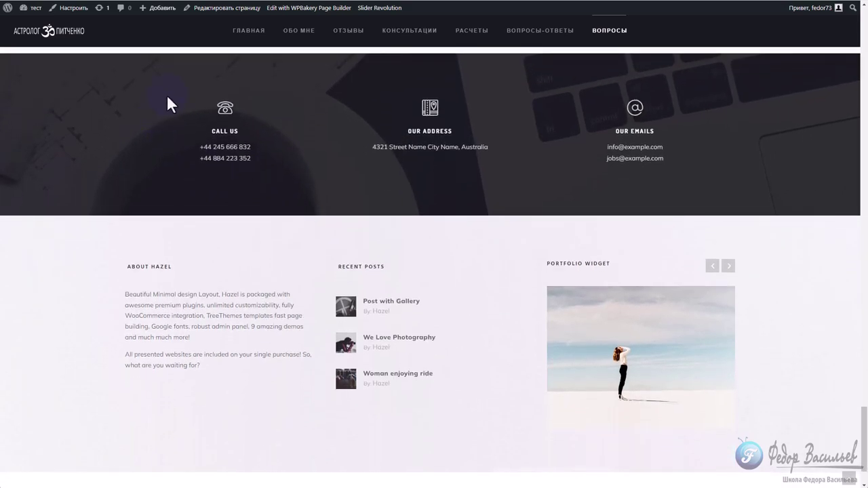
{"action": "left_click_drag", "start_coordinate": [168, 94], "coordinate": [411, 134]}
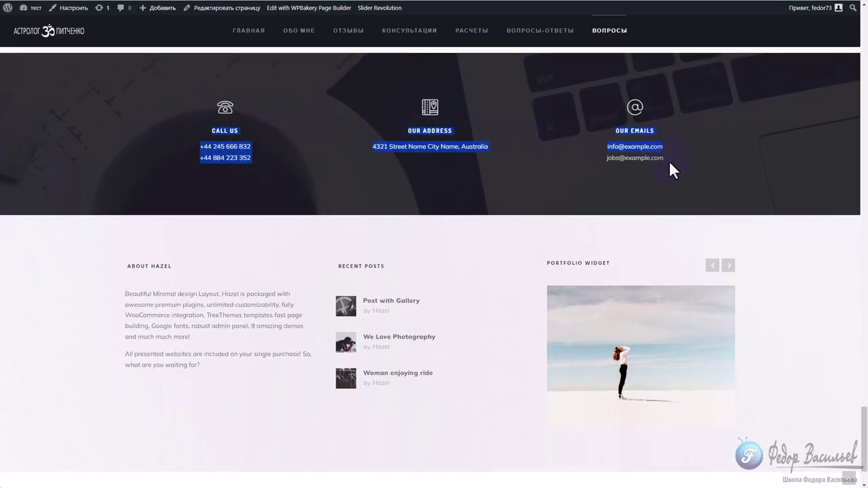
{"action": "scroll", "coordinate": [610, 176], "scroll_direction": "down", "scroll_amount": 1}
{"action": "left_click_drag", "start_coordinate": [110, 199], "coordinate": [173, 195]}
{"action": "left_click_drag", "start_coordinate": [177, 232], "coordinate": [682, 319]}
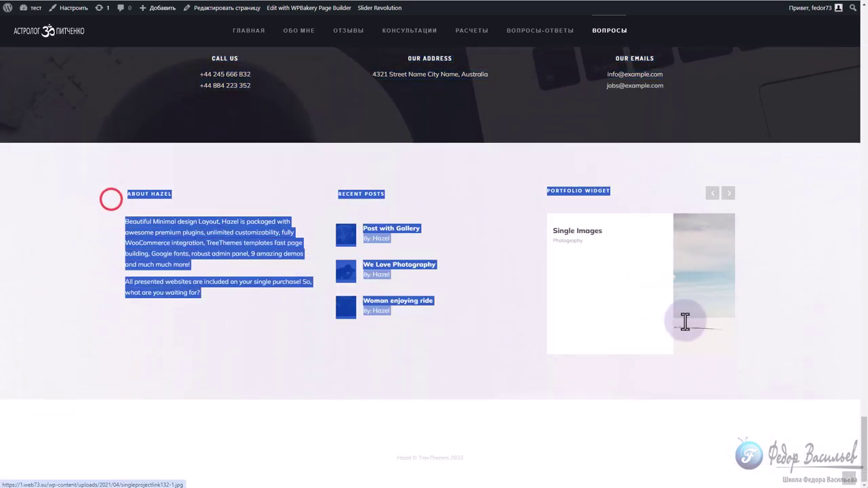
{"action": "left_click", "coordinate": [420, 357]}
{"action": "scroll", "coordinate": [446, 378], "scroll_direction": "up", "scroll_amount": 4}
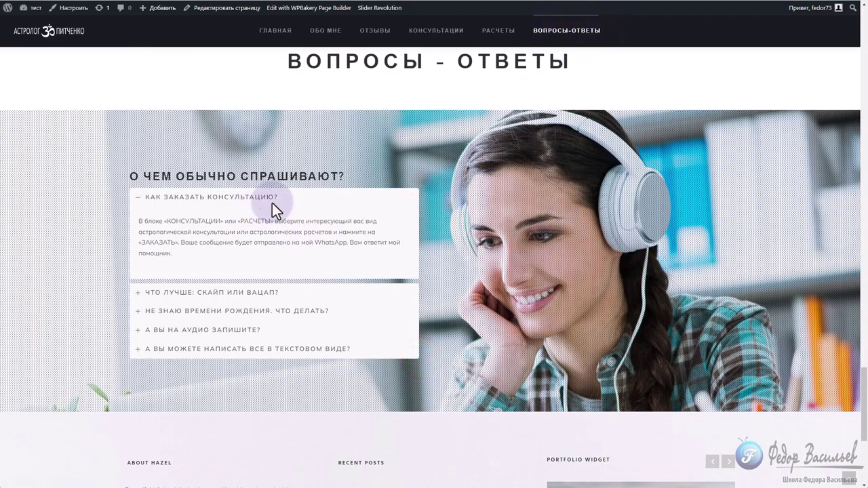
{"action": "left_click", "coordinate": [382, 273]}
{"action": "scroll", "coordinate": [367, 244], "scroll_direction": "down", "scroll_amount": 3}
{"action": "scroll", "coordinate": [444, 325], "scroll_direction": "up", "scroll_amount": 8}
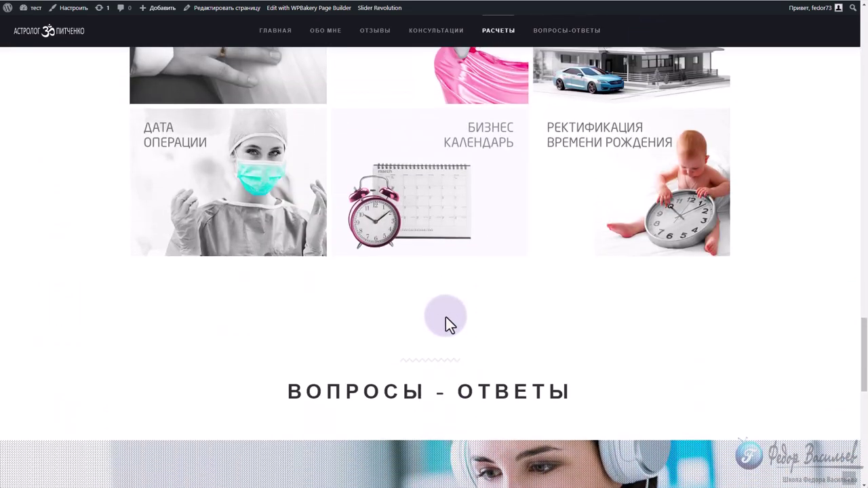
{"action": "scroll", "coordinate": [442, 312], "scroll_direction": "down", "scroll_amount": 4}
{"action": "scroll", "coordinate": [277, 224], "scroll_direction": "down", "scroll_amount": 4}
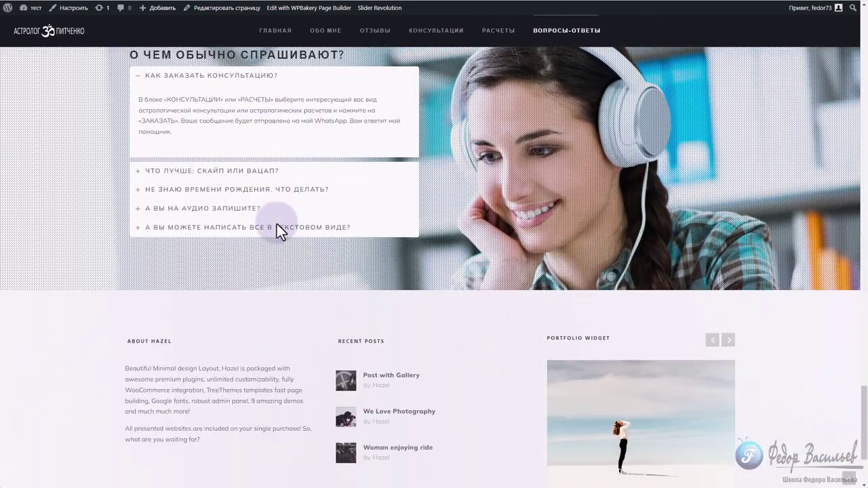
{"action": "scroll", "coordinate": [204, 309], "scroll_direction": "up", "scroll_amount": 6}
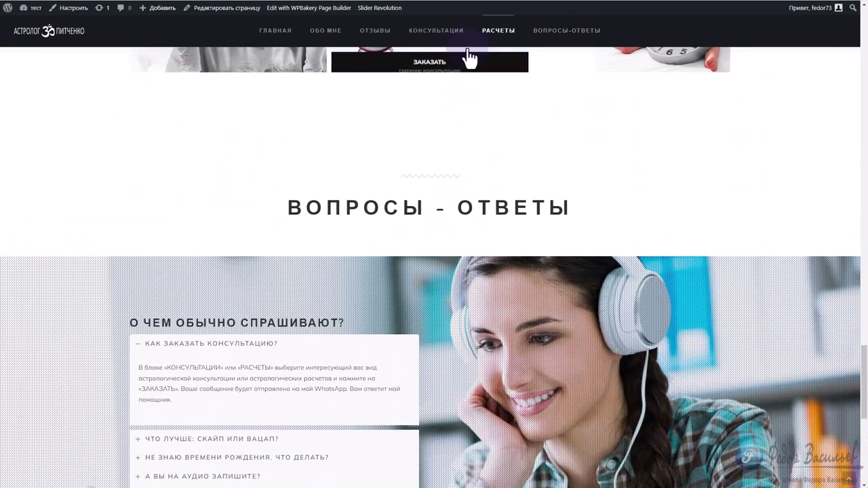
Test the menu links home, ОБО МНЕ, ОТЗЫВЫ, Консультации, Расчеты and Вопросы-ответы, then scroll to the footer
{"action": "left_click", "coordinate": [282, 32]}
{"action": "left_click", "coordinate": [324, 39]}
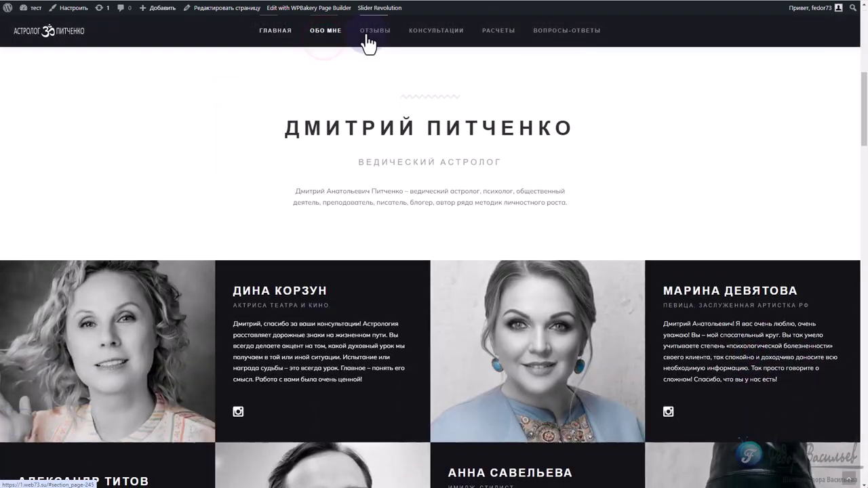
{"action": "left_click", "coordinate": [375, 34]}
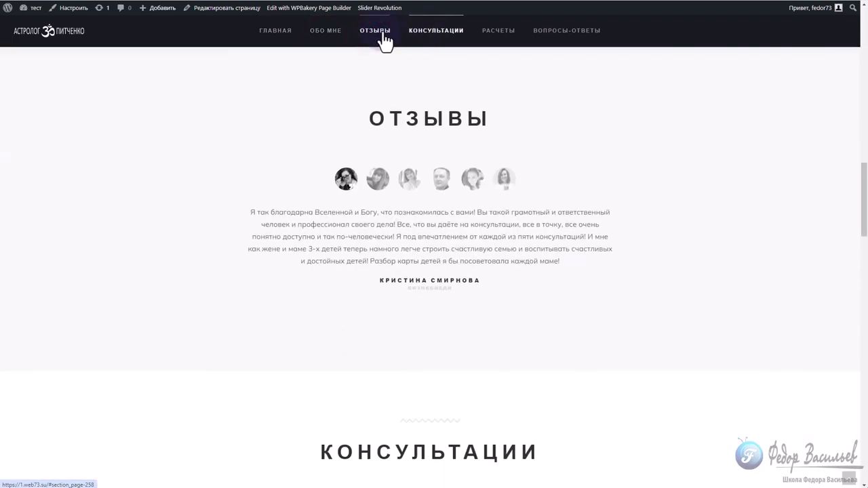
{"action": "left_click", "coordinate": [442, 36]}
{"action": "left_click", "coordinate": [491, 39]}
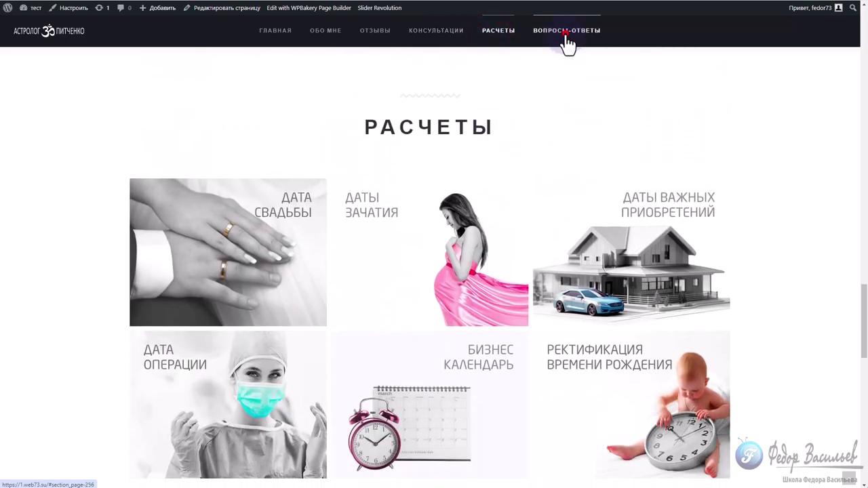
{"action": "left_click", "coordinate": [565, 33]}
{"action": "scroll", "coordinate": [264, 178], "scroll_direction": "down", "scroll_amount": 2}
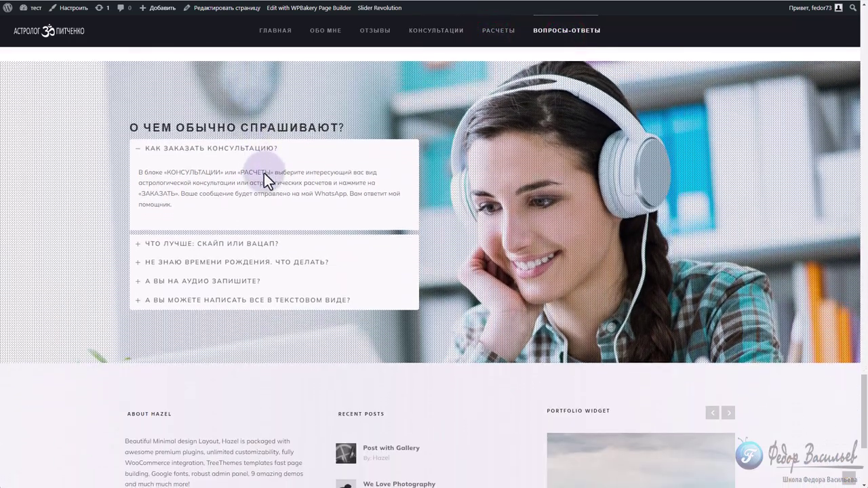
{"action": "scroll", "coordinate": [427, 200], "scroll_direction": "down", "scroll_amount": 3}
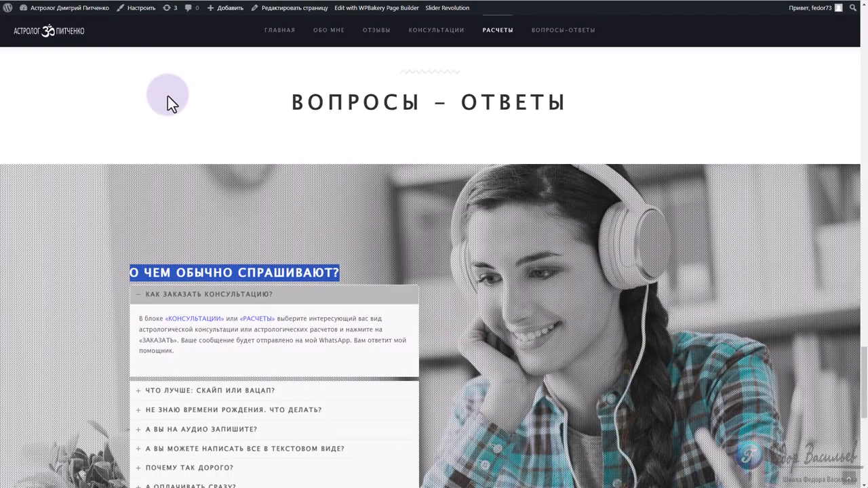
Browse the reference footer, highlighting the contract text and seminars heading and advancing the seminar slider twice
{"action": "scroll", "coordinate": [168, 96], "scroll_direction": "down", "scroll_amount": 15}
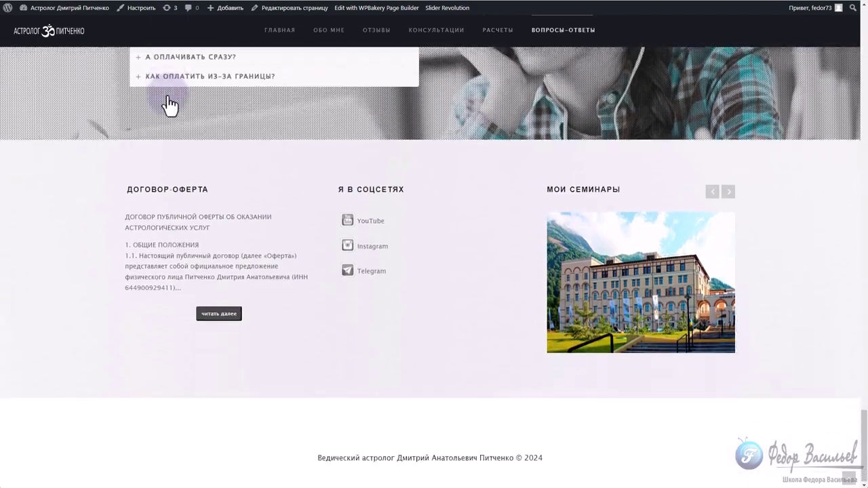
{"action": "left_click_drag", "start_coordinate": [126, 188], "coordinate": [402, 186]}
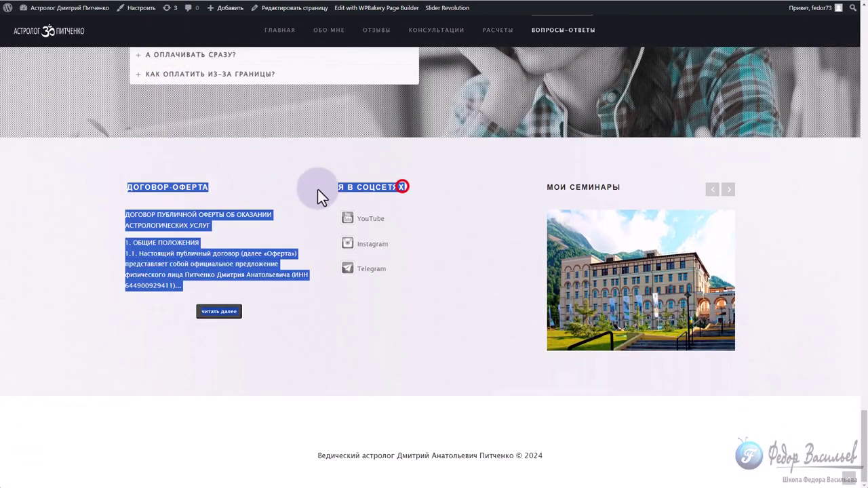
{"action": "left_click_drag", "start_coordinate": [534, 186], "coordinate": [618, 187]}
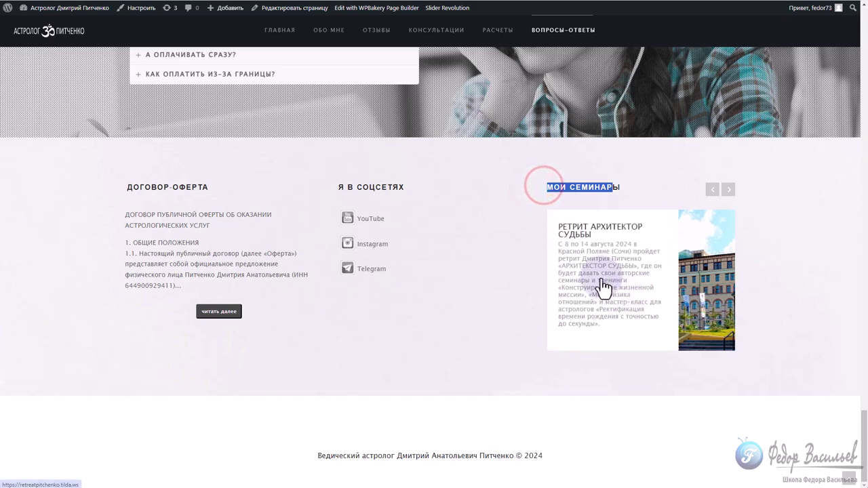
{"action": "left_click", "coordinate": [728, 190]}
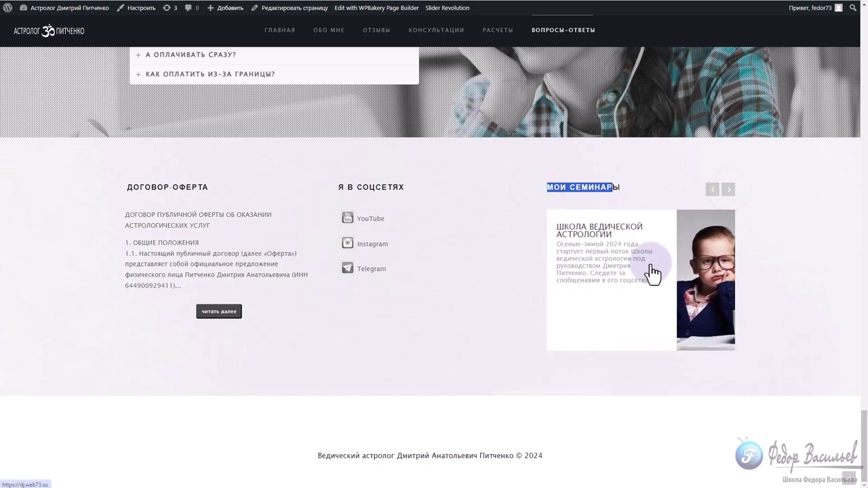
{"action": "left_click", "coordinate": [728, 189]}
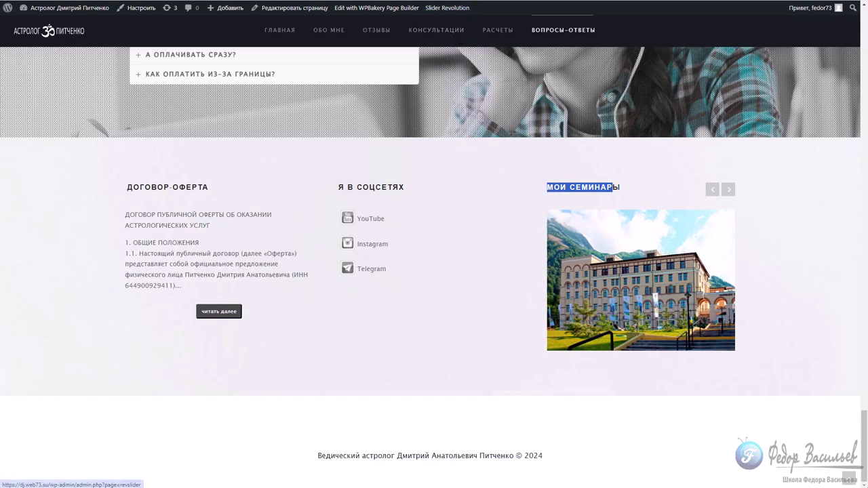
{"action": "left_click_drag", "start_coordinate": [209, 188], "coordinate": [157, 190]}
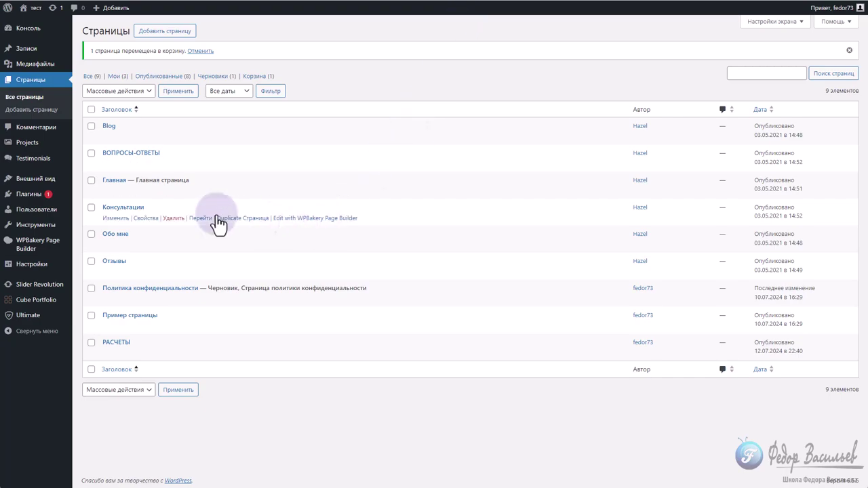
{"action": "mouse_move", "coordinate": [32, 182]}
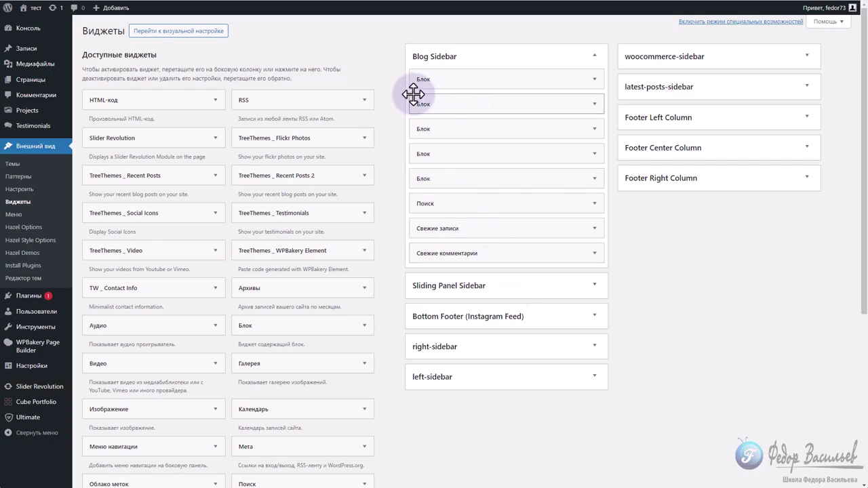
Delete the first Блок and the Свежие записи widgets from Blog Sidebar
{"action": "left_click", "coordinate": [585, 79]}
{"action": "left_click", "coordinate": [585, 80]}
{"action": "left_click", "coordinate": [584, 79]}
{"action": "left_click", "coordinate": [425, 176]}
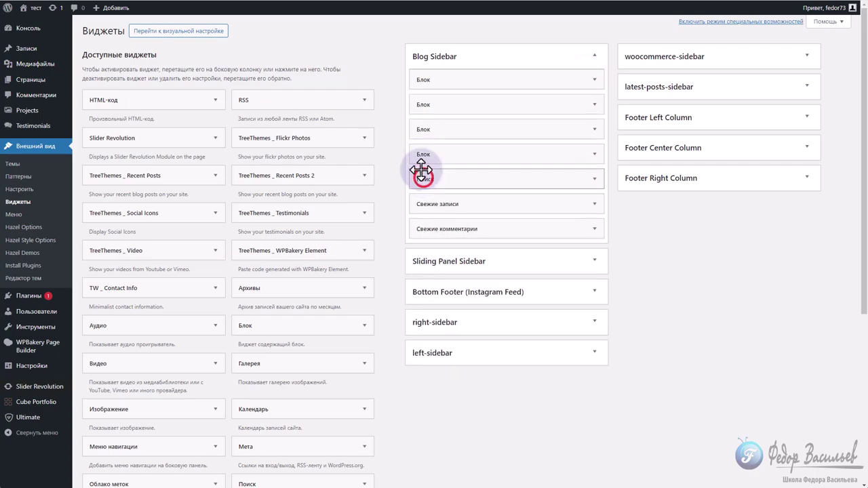
{"action": "left_click", "coordinate": [534, 202]}
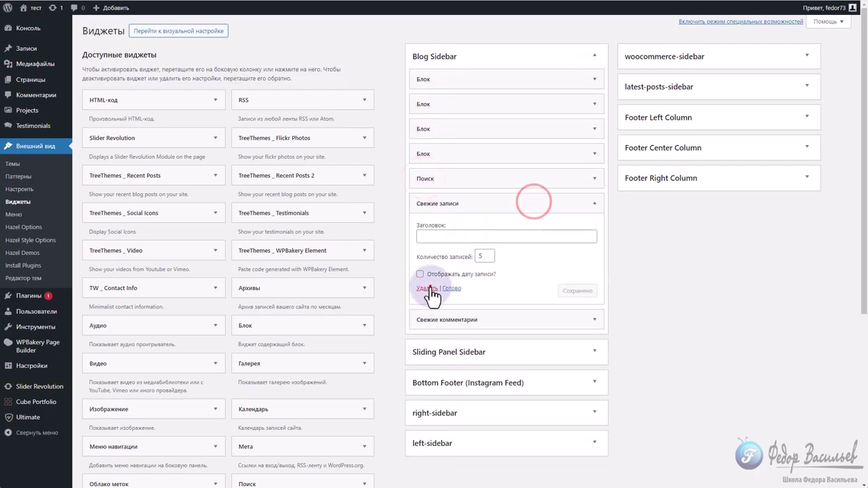
{"action": "left_click", "coordinate": [427, 289]}
Delete Свежие комментарии, Поиск and the last Блок widget, leaving Blog Sidebar empty
{"action": "left_click", "coordinate": [438, 202]}
{"action": "left_click", "coordinate": [427, 273]}
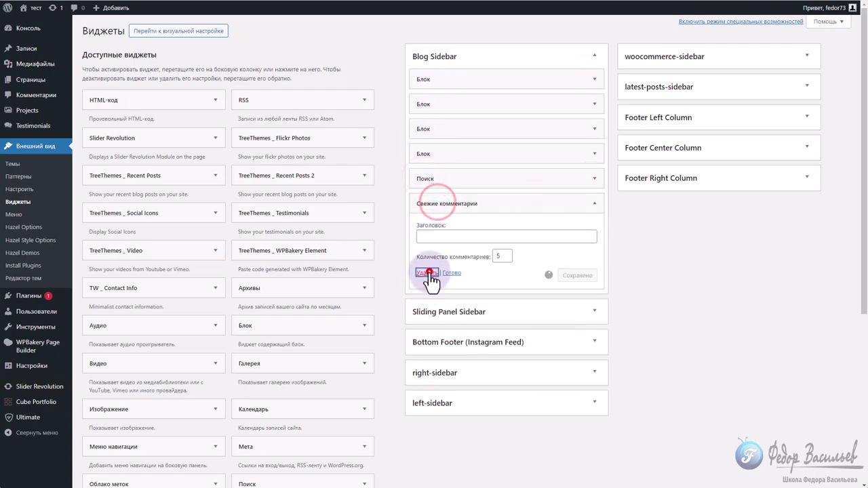
{"action": "left_click", "coordinate": [433, 181]}
{"action": "left_click", "coordinate": [426, 229]}
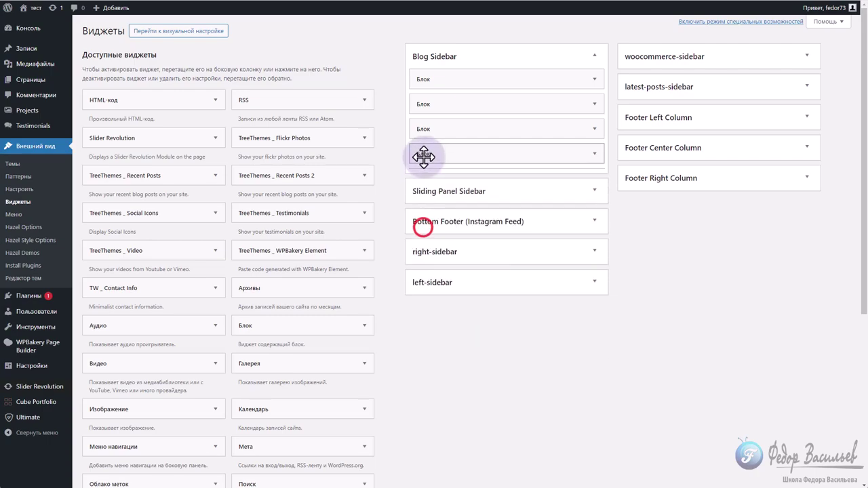
{"action": "left_click", "coordinate": [423, 154]}
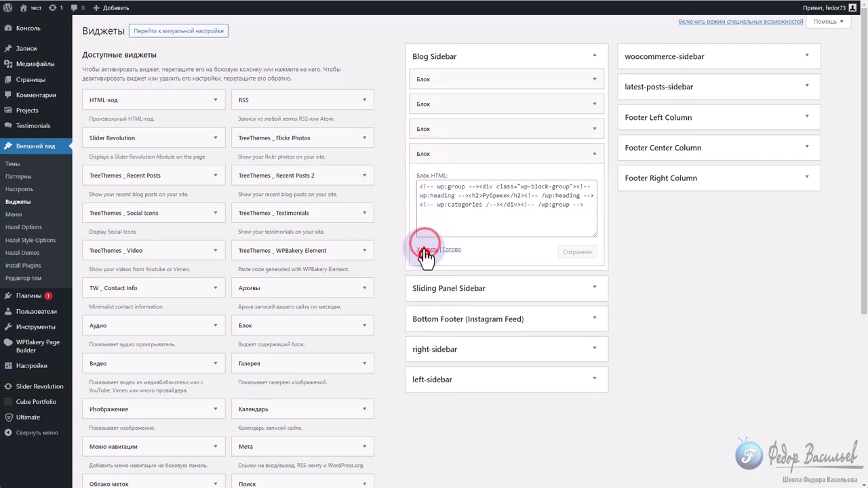
{"action": "left_click", "coordinate": [426, 250]}
{"action": "left_click", "coordinate": [642, 119]}
Retitle the Footer Left Column widget ДОГОВОР-ОФЕРТА, replace its content with the offer contract text, and save
{"action": "left_click_drag", "start_coordinate": [674, 196], "coordinate": [623, 194]}
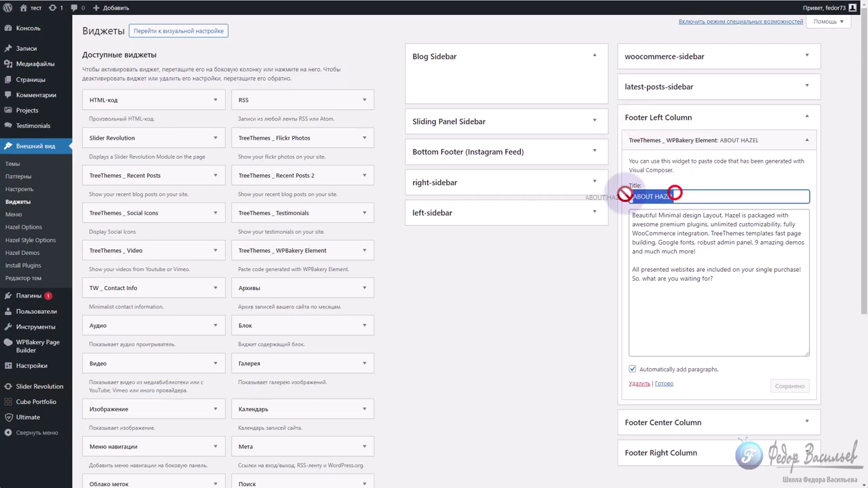
{"action": "key", "text": "BackSpace"}
{"action": "right_click", "coordinate": [654, 196]}
{"action": "left_click", "coordinate": [665, 286]}
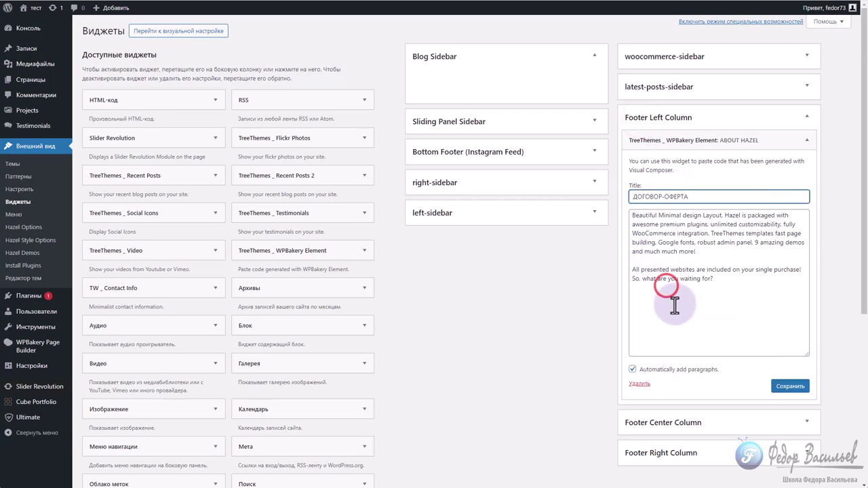
{"action": "left_click", "coordinate": [717, 305]}
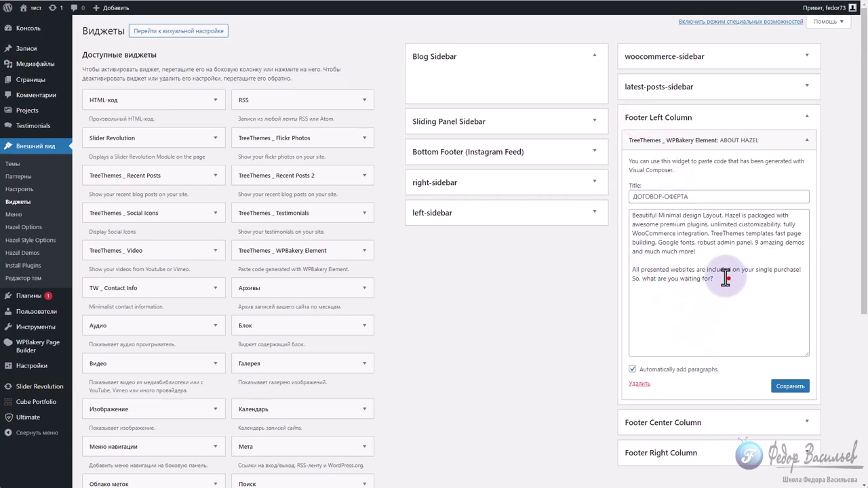
{"action": "left_click_drag", "start_coordinate": [728, 278], "coordinate": [644, 208]}
{"action": "key", "text": "BackSpace"}
{"action": "right_click", "coordinate": [634, 268]}
{"action": "left_click", "coordinate": [664, 306]}
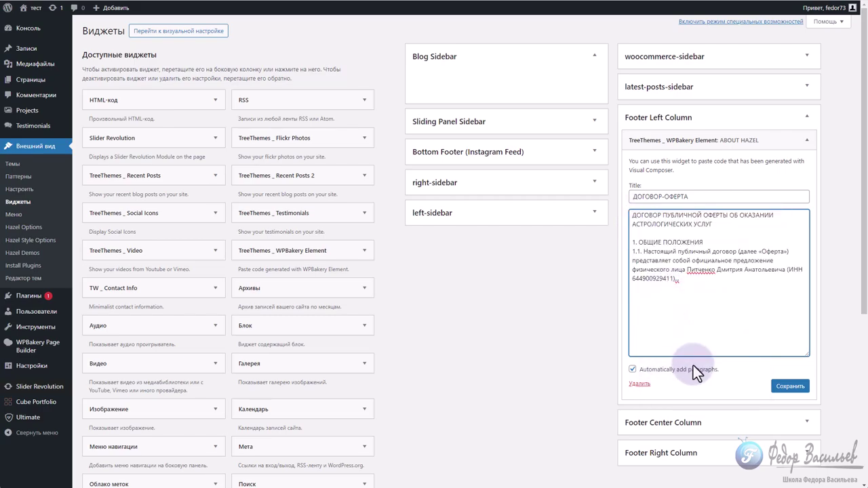
{"action": "left_click", "coordinate": [790, 386]}
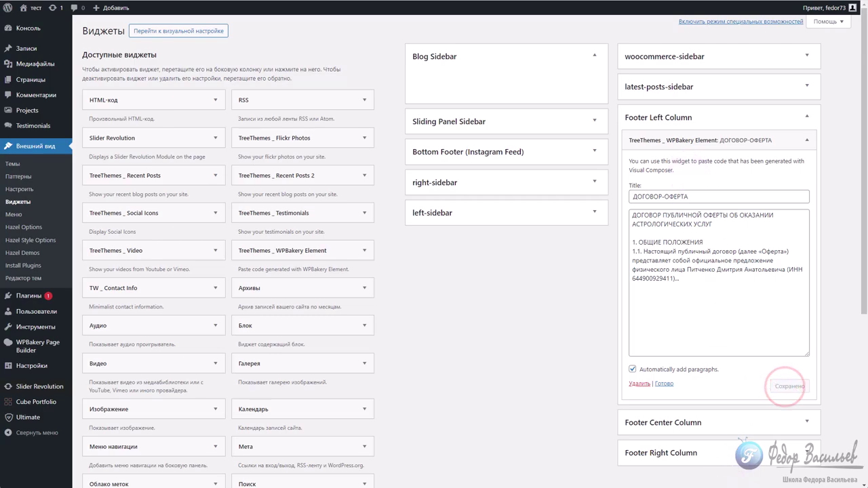
{"action": "left_click", "coordinate": [663, 383]}
Delete the Recent Posts 2 widget from the Footer Center Column
{"action": "left_click", "coordinate": [673, 187]}
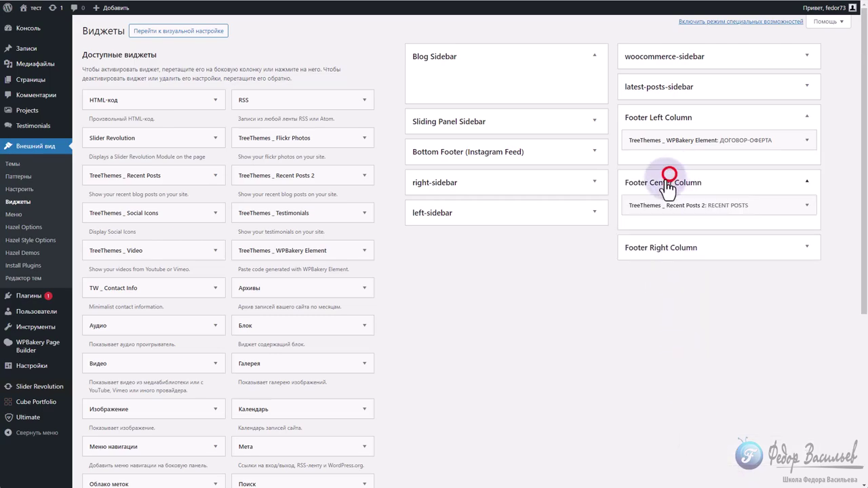
{"action": "left_click", "coordinate": [805, 206]}
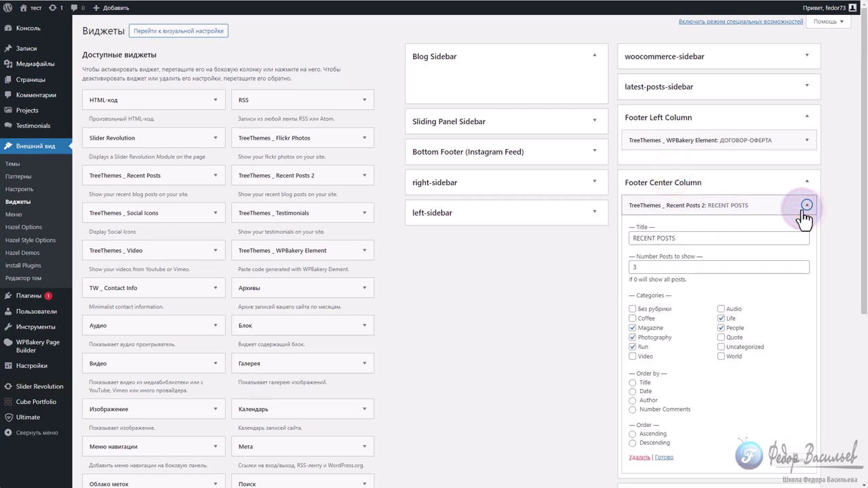
{"action": "left_click", "coordinate": [804, 211]}
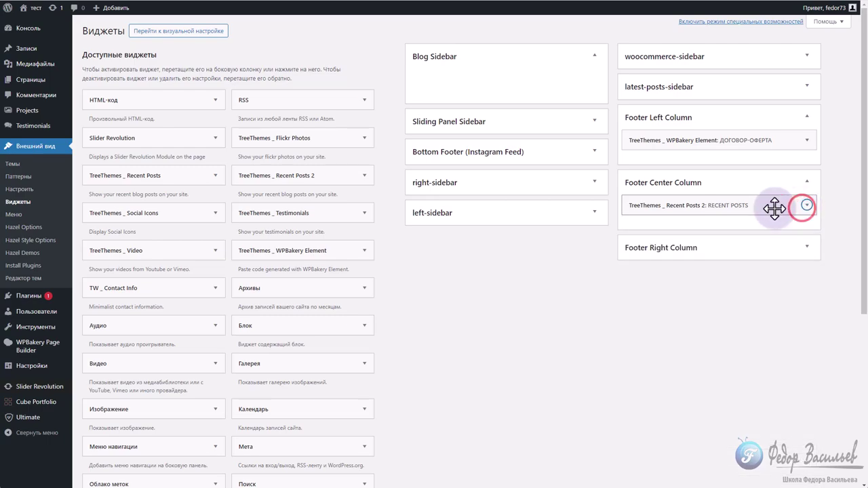
{"action": "left_click", "coordinate": [779, 211]}
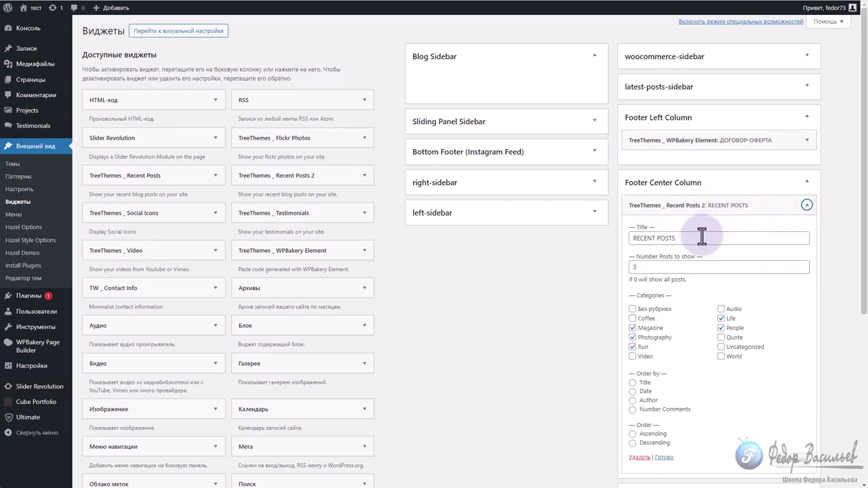
{"action": "scroll", "coordinate": [678, 325], "scroll_direction": "down", "scroll_amount": 2}
{"action": "left_click", "coordinate": [640, 367]}
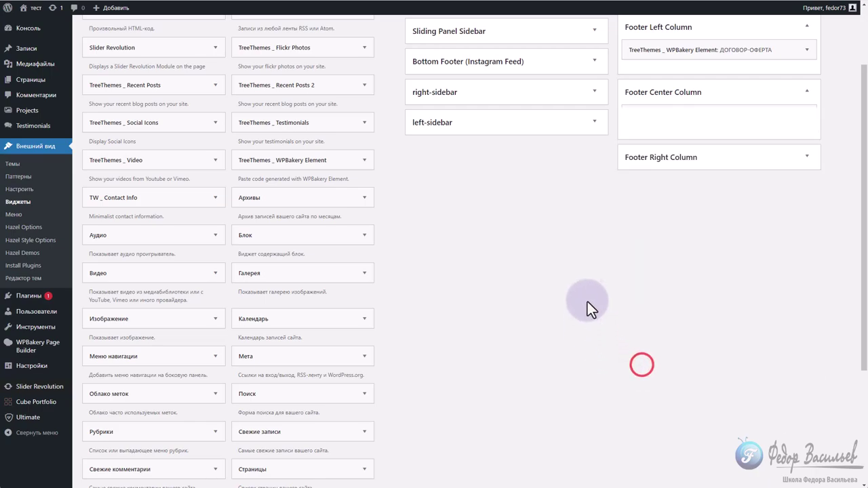
{"action": "scroll", "coordinate": [610, 318], "scroll_direction": "up", "scroll_amount": 2}
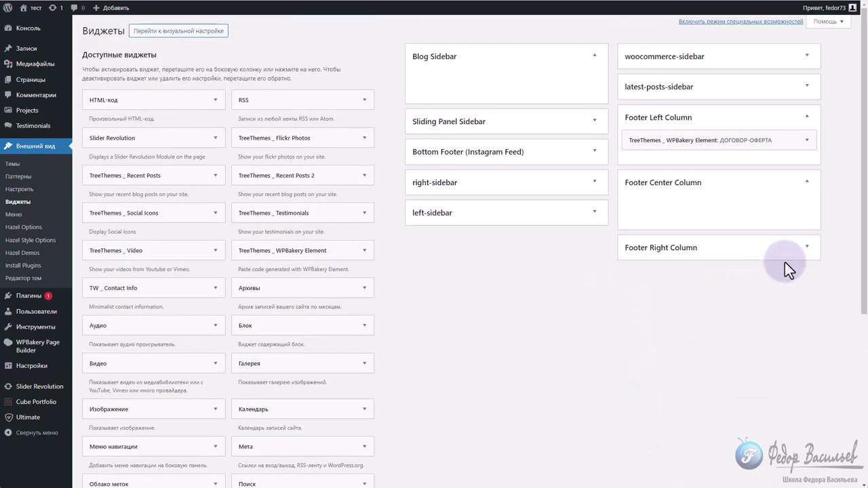
Retitle the Footer Right Column's PORTFOLIO WIDGET text widget to МОИ СЕМИНАРЫ
{"action": "left_click", "coordinate": [802, 252]}
{"action": "left_click", "coordinate": [744, 272]}
{"action": "left_click_drag", "start_coordinate": [708, 303], "coordinate": [596, 307]}
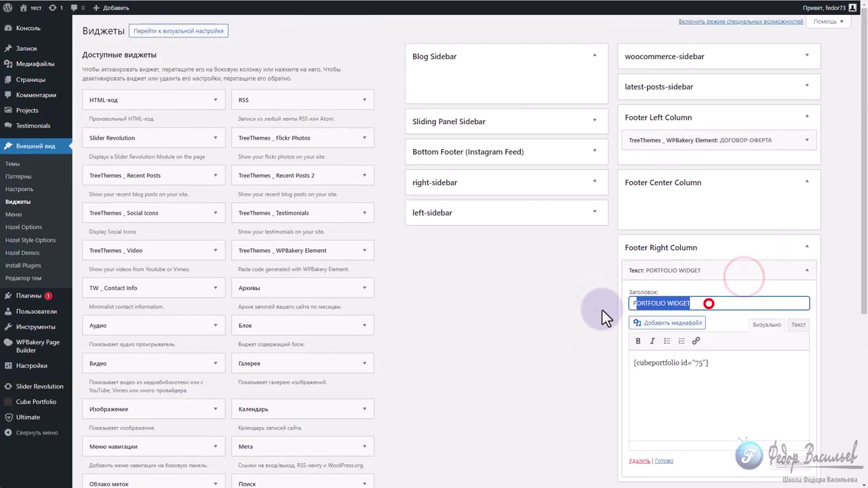
{"action": "key", "text": "Delete"}
{"action": "right_click", "coordinate": [640, 304]}
{"action": "left_click", "coordinate": [665, 397]}
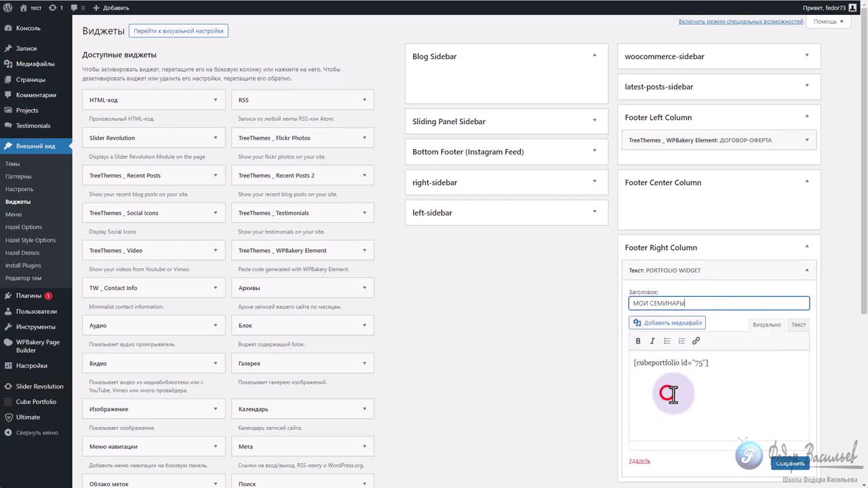
Keep the [cubeportfolio id="75"] shortcode unchanged and save the text widget
{"action": "left_click_drag", "start_coordinate": [728, 362], "coordinate": [575, 354]}
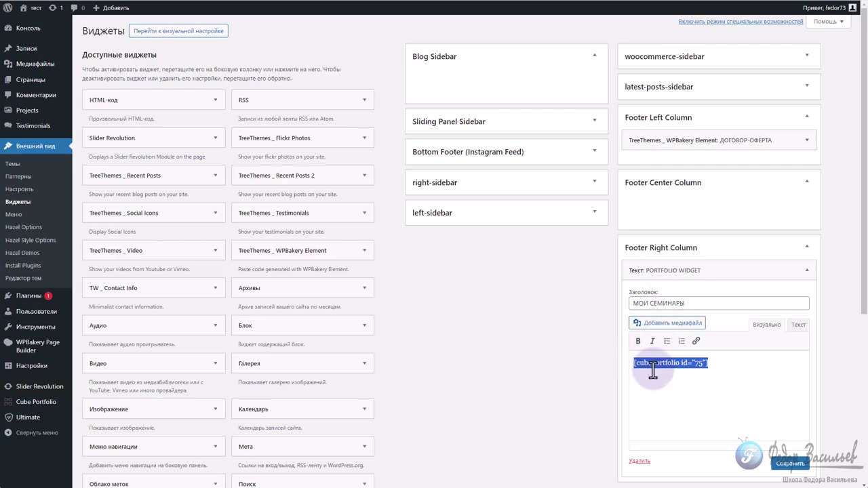
{"action": "left_click", "coordinate": [682, 187]}
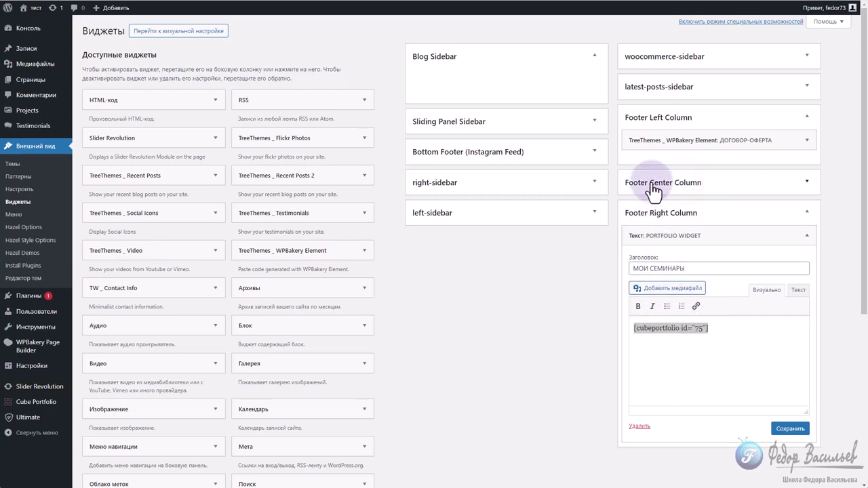
{"action": "left_click", "coordinate": [652, 366]}
{"action": "left_click", "coordinate": [726, 326]}
{"action": "left_click", "coordinate": [785, 433]}
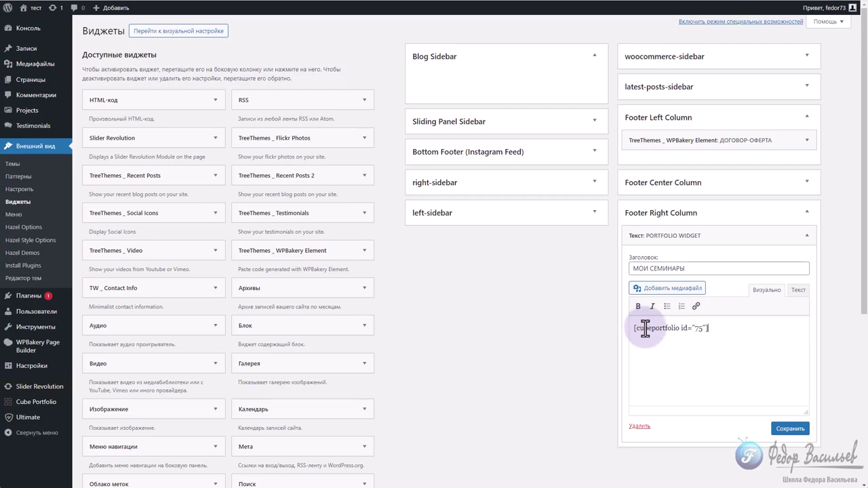
{"action": "left_click_drag", "start_coordinate": [645, 328], "coordinate": [693, 329]}
{"action": "left_click", "coordinate": [681, 330]}
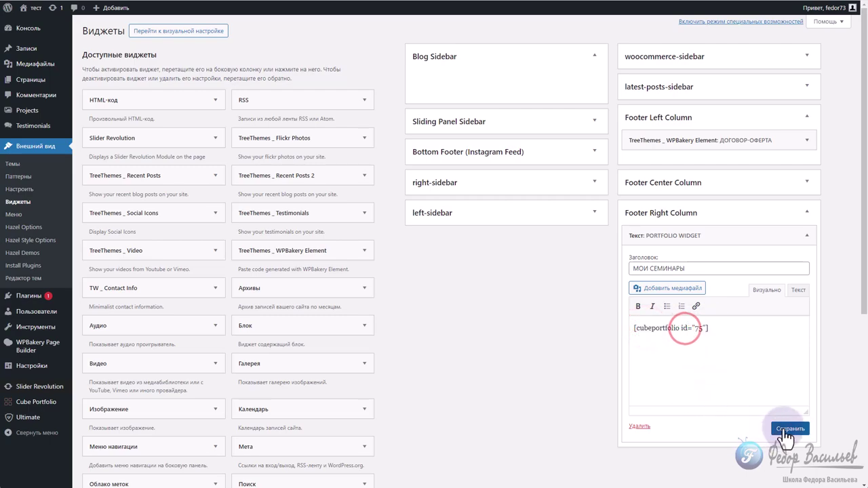
{"action": "left_click", "coordinate": [782, 431]}
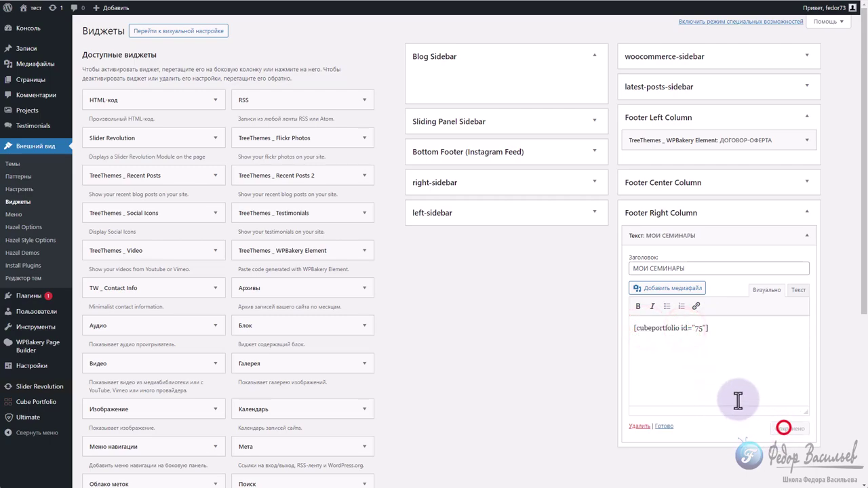
{"action": "left_click", "coordinate": [664, 427]}
Open the Widgets Portfolio gallery in Cube Portfolio and rename it МОИ СЕМИНАРЫ
{"action": "mouse_move", "coordinate": [15, 405]}
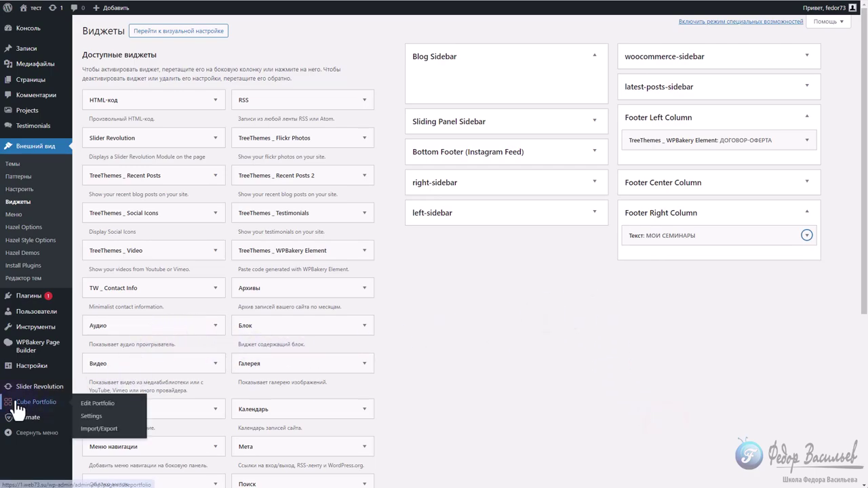
{"action": "left_click", "coordinate": [42, 401]}
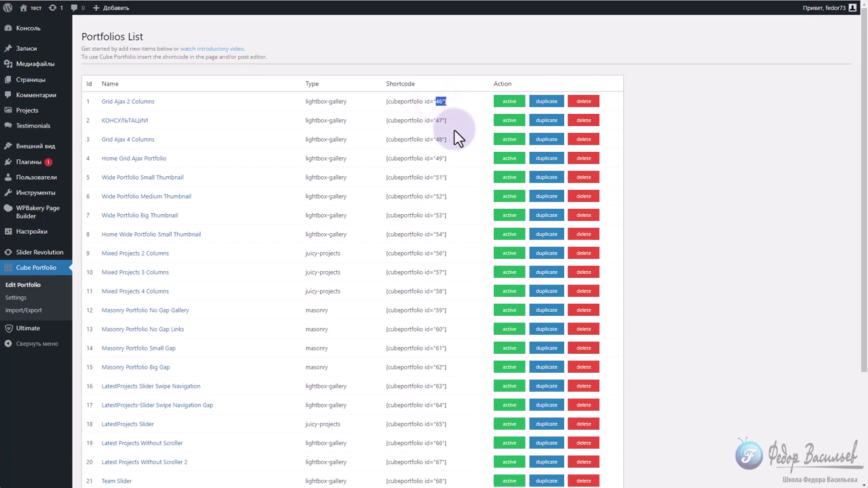
{"action": "scroll", "coordinate": [455, 130], "scroll_direction": "down", "scroll_amount": 3}
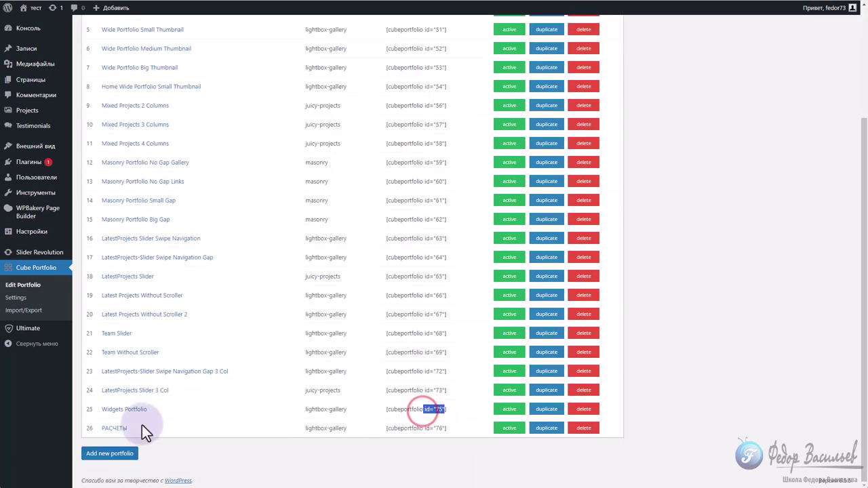
{"action": "left_click", "coordinate": [122, 409]}
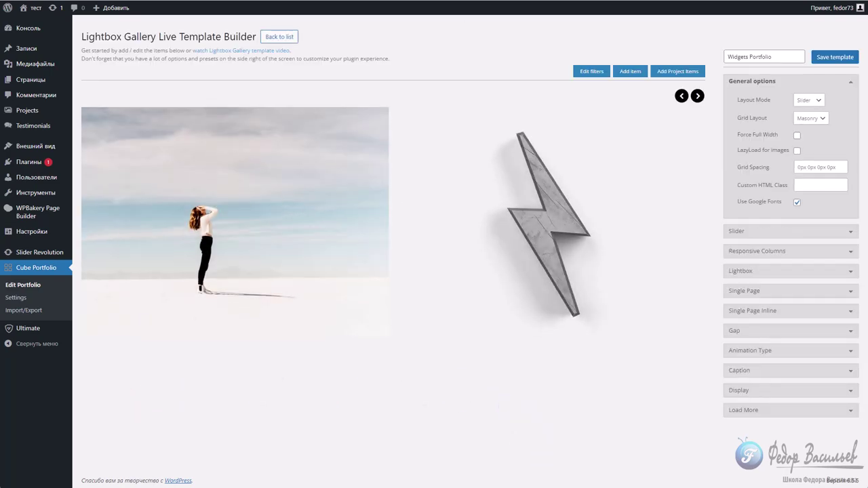
{"action": "left_click_drag", "start_coordinate": [726, 57], "coordinate": [790, 57]}
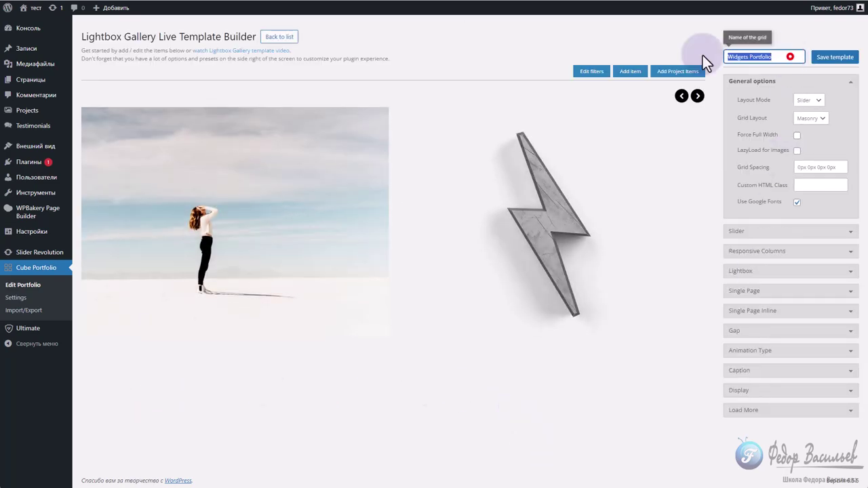
{"action": "right_click", "coordinate": [790, 57]}
{"action": "left_click", "coordinate": [765, 112]}
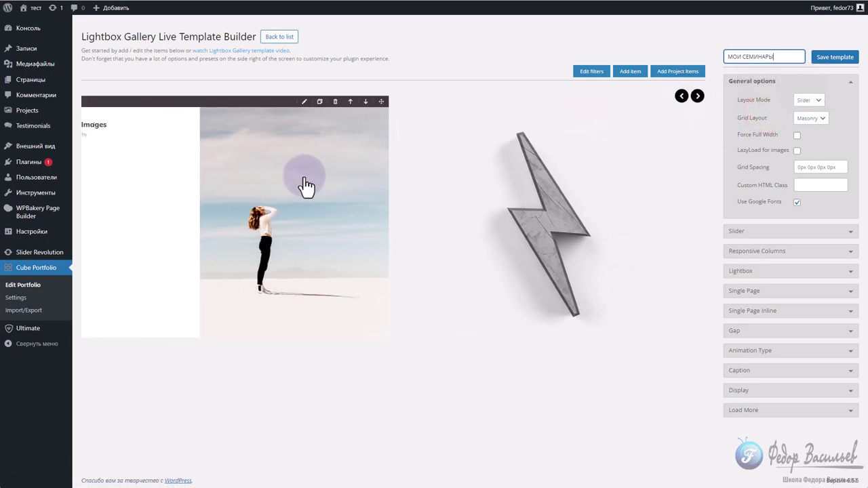
Delete the clock, iMac, black phone and radio items, keeping the woman and lightning images
{"action": "left_click", "coordinate": [696, 97]}
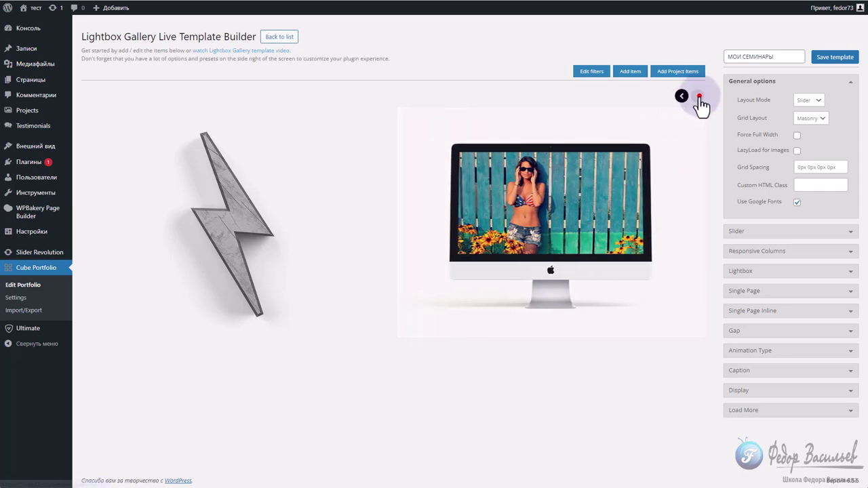
{"action": "left_click", "coordinate": [696, 97]}
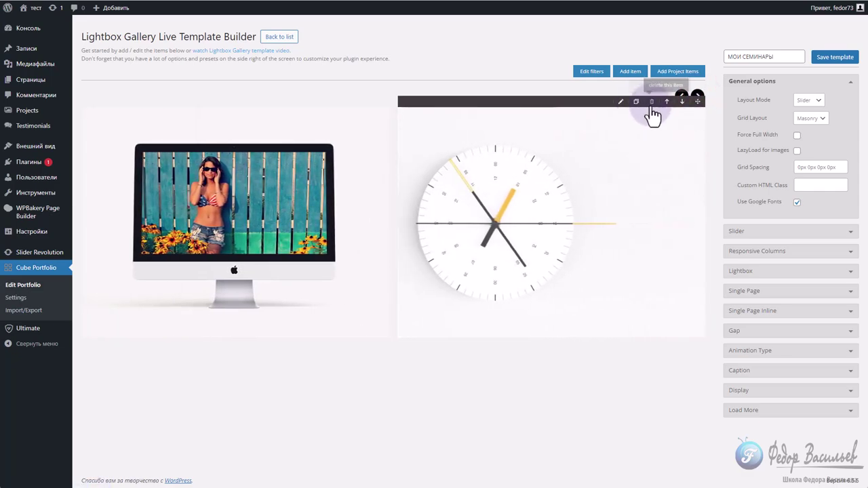
{"action": "left_click", "coordinate": [652, 101]}
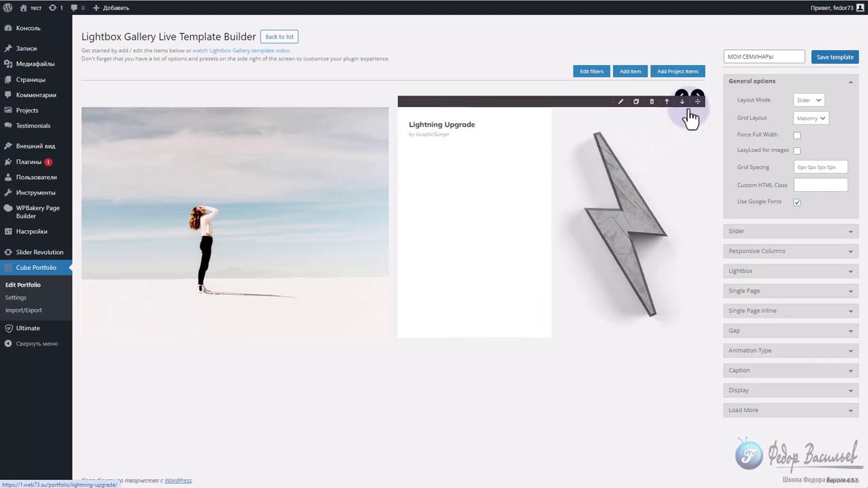
{"action": "left_click", "coordinate": [697, 97]}
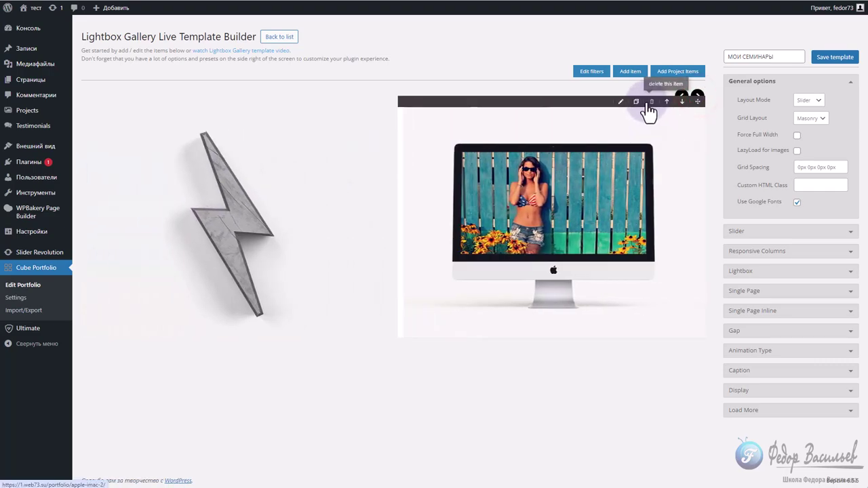
{"action": "left_click", "coordinate": [650, 102]}
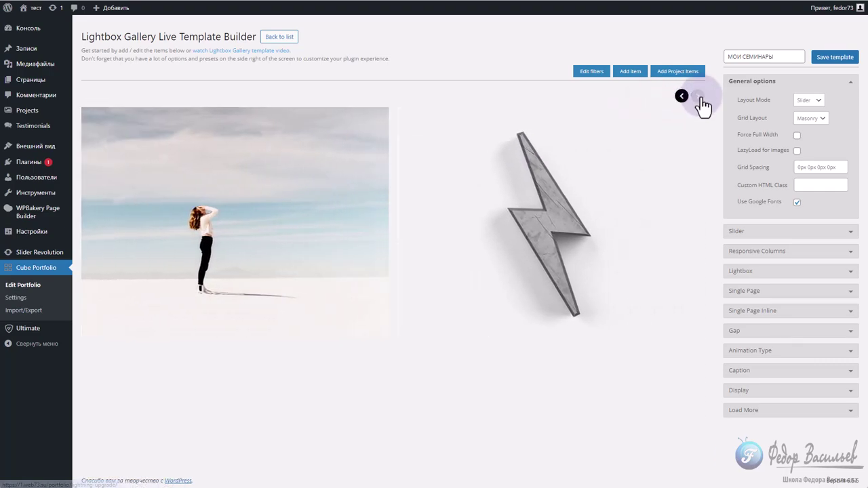
{"action": "left_click", "coordinate": [697, 97]}
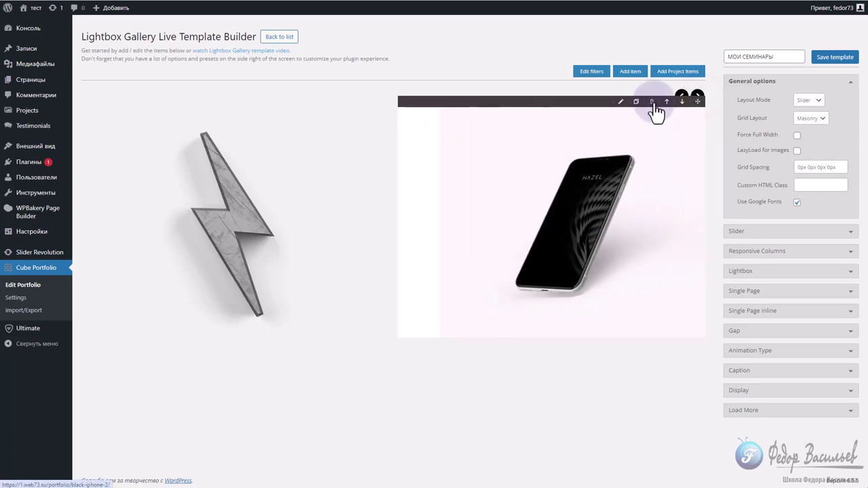
{"action": "left_click", "coordinate": [651, 101]}
{"action": "left_click", "coordinate": [697, 98]}
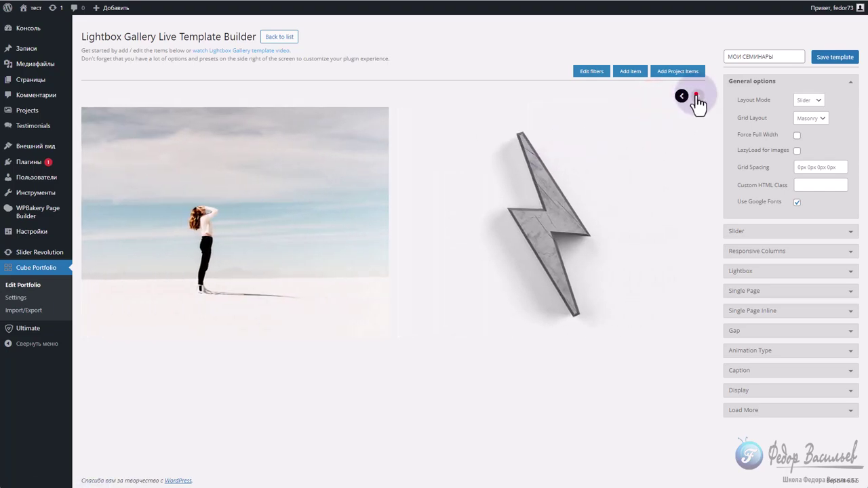
{"action": "left_click", "coordinate": [651, 102]}
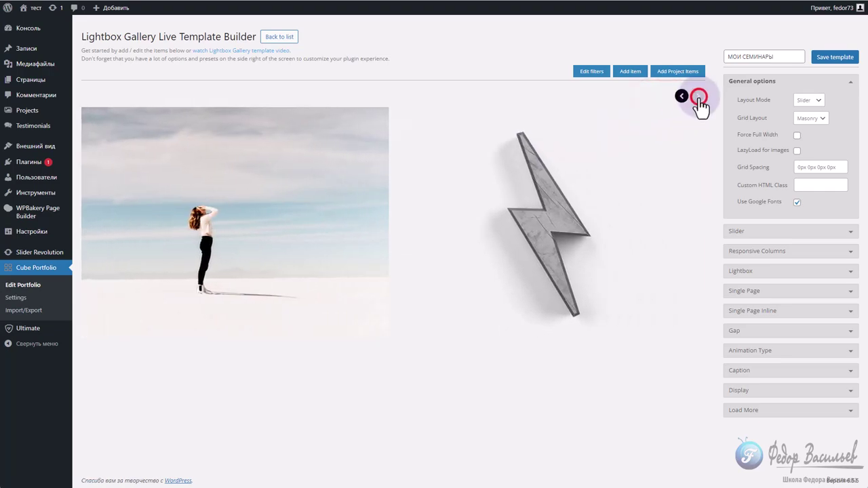
{"action": "left_click", "coordinate": [697, 96]}
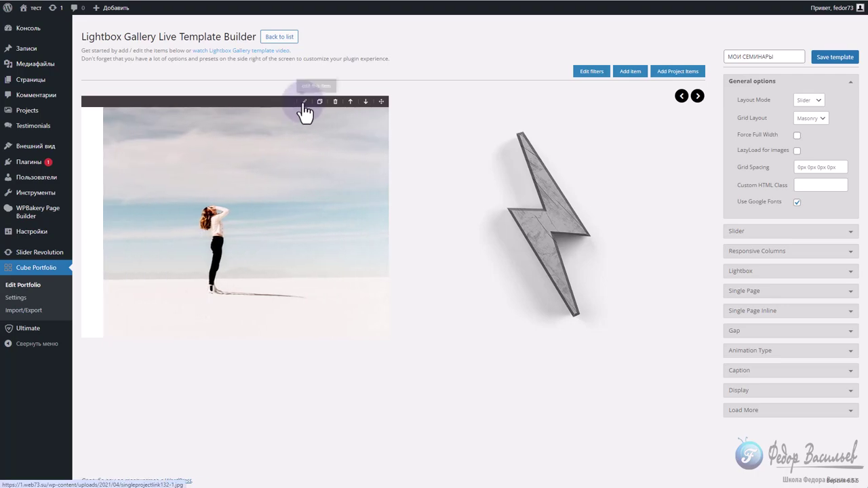
Upload two new photos and give the woman item the mountain building image
{"action": "left_click", "coordinate": [304, 101]}
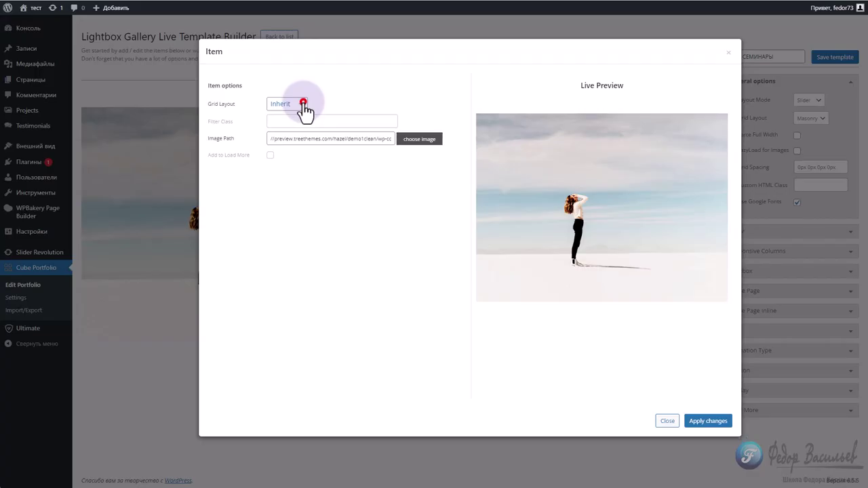
{"action": "left_click", "coordinate": [418, 140]}
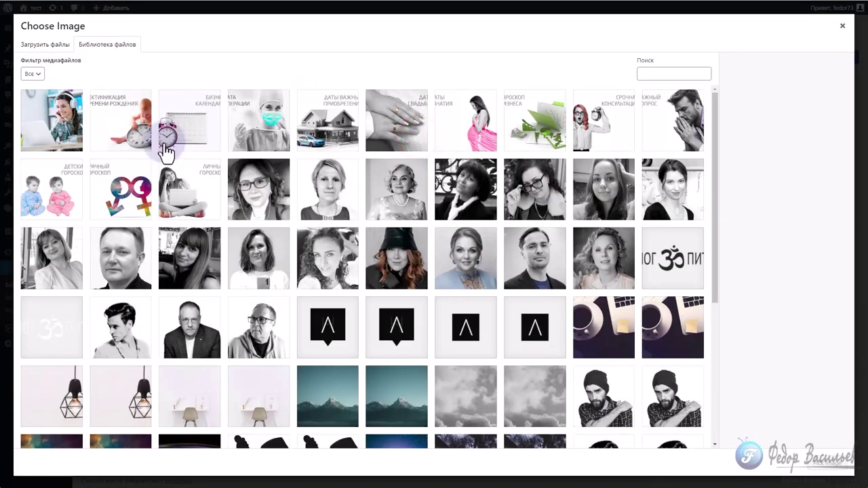
{"action": "left_click", "coordinate": [45, 44]}
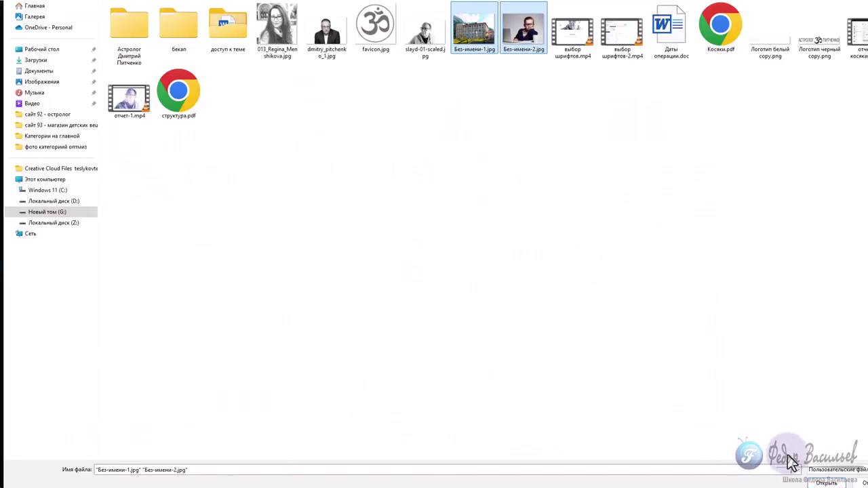
{"action": "left_click", "coordinate": [796, 470]}
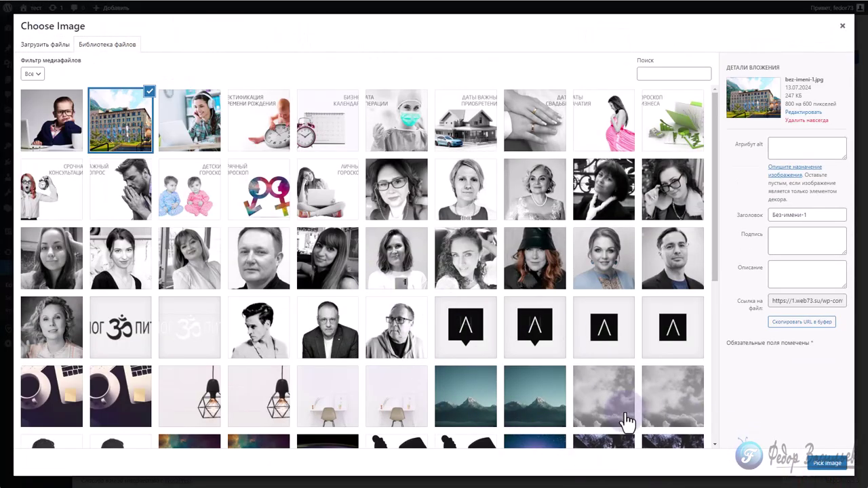
{"action": "left_click", "coordinate": [822, 464]}
{"action": "left_click", "coordinate": [708, 423]}
Replace the lightning item's image with the boy-at-laptop photo
{"action": "left_click", "coordinate": [619, 112]}
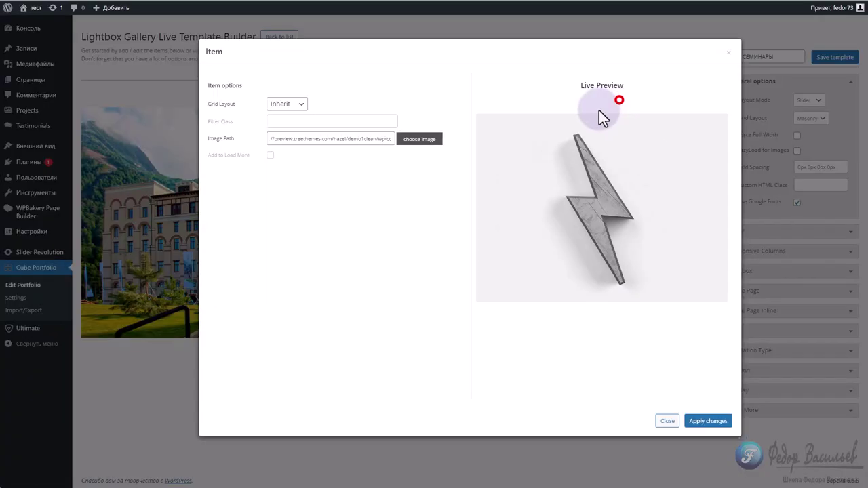
{"action": "left_click", "coordinate": [410, 149]}
{"action": "left_click", "coordinate": [67, 124]}
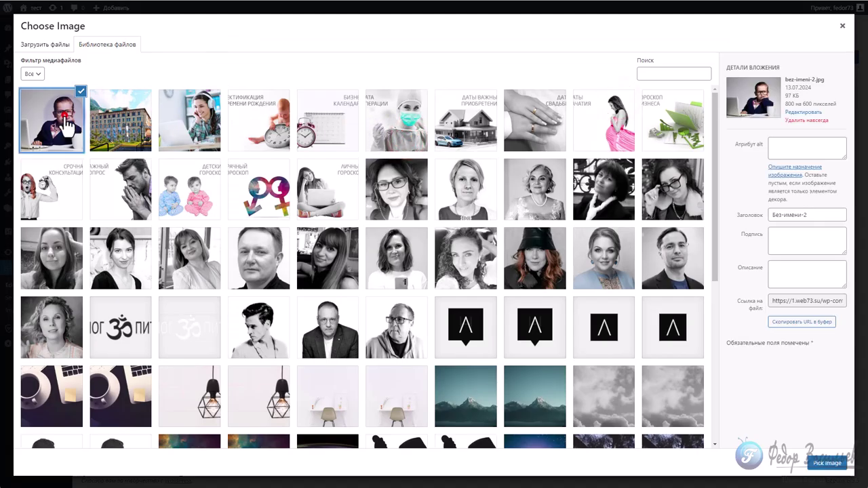
{"action": "left_click", "coordinate": [823, 464]}
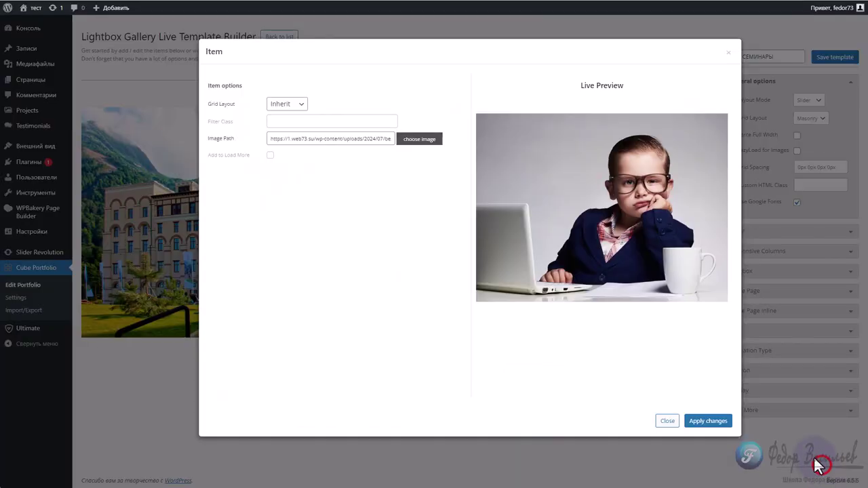
{"action": "left_click", "coordinate": [708, 421]}
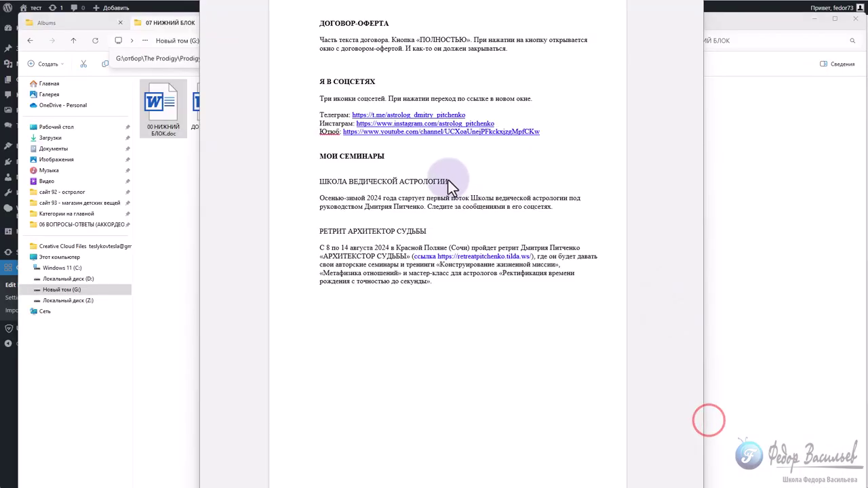
Select the ШКОЛА ВЕДИЧЕСКОЙ АСТРОЛОГИИ heading and return to the gallery builder page
{"action": "left_click", "coordinate": [448, 182]}
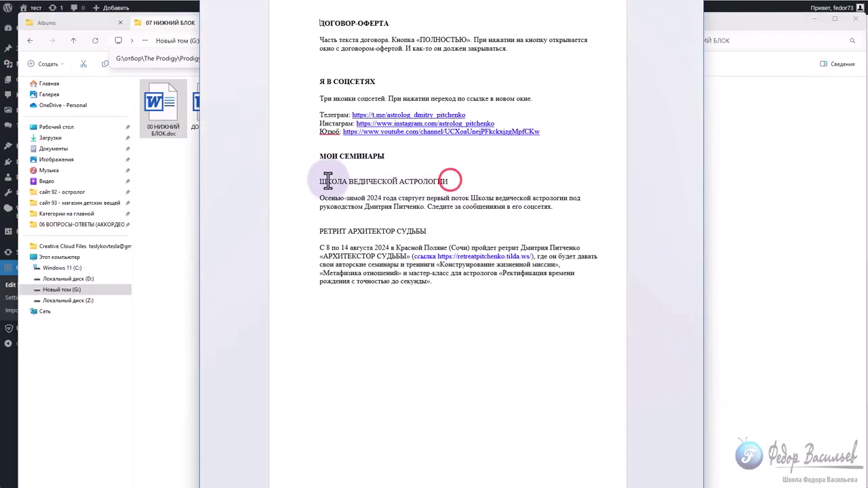
{"action": "left_click_drag", "start_coordinate": [320, 181], "coordinate": [447, 182]}
{"action": "key", "text": "ctrl+c"}
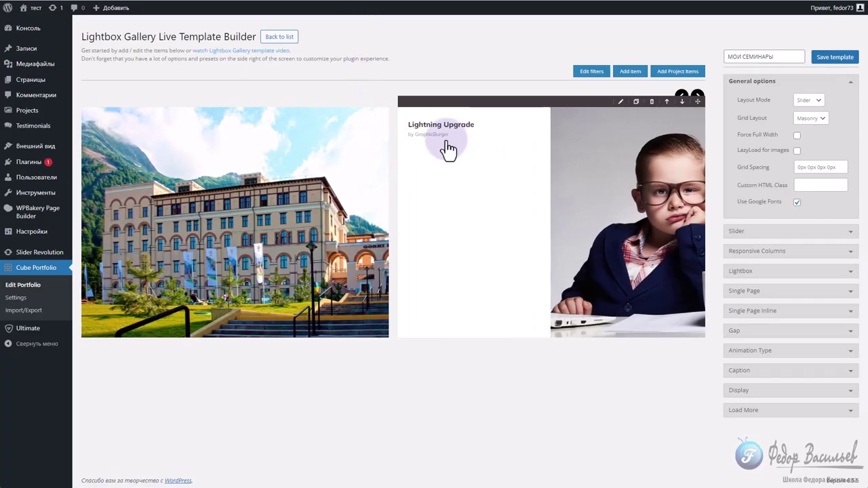
{"action": "left_click", "coordinate": [442, 126]}
{"action": "left_click", "coordinate": [503, 31]}
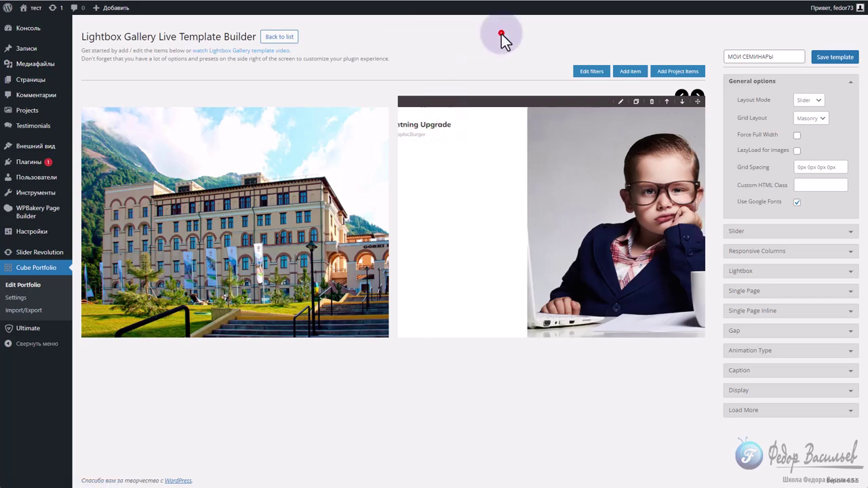
Replace the boy item's Lightning upgrade caption title with the school heading
{"action": "left_click", "coordinate": [620, 101]}
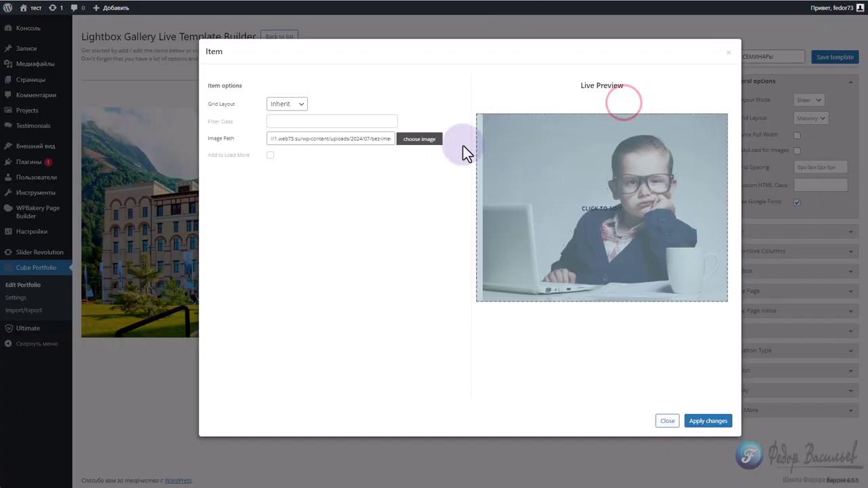
{"action": "left_click", "coordinate": [507, 131]}
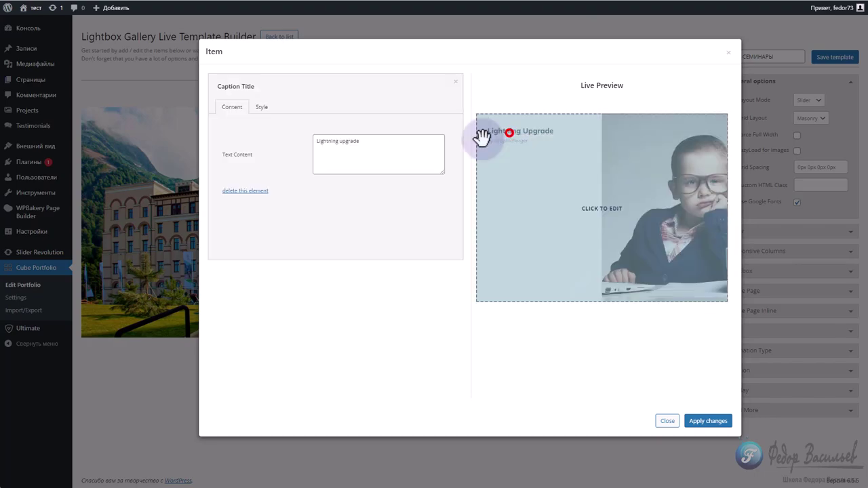
{"action": "left_click_drag", "start_coordinate": [375, 147], "coordinate": [306, 147]}
{"action": "key", "text": "ctrl+v"}
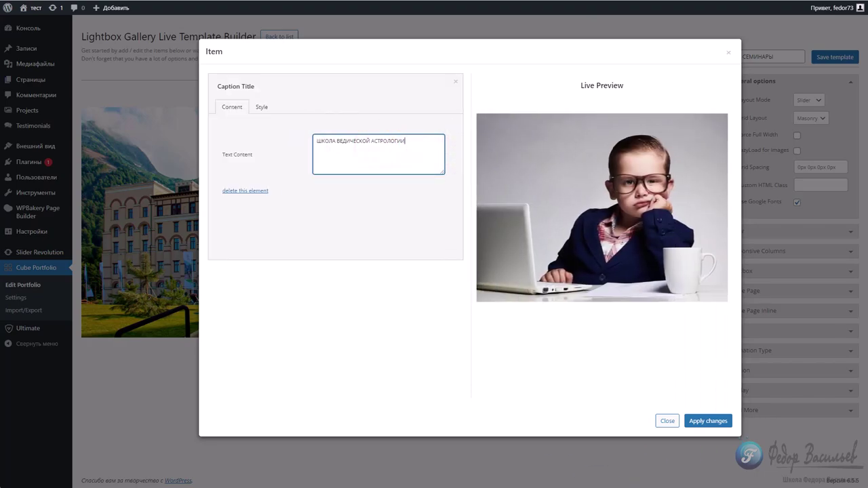
Copy the autumn-winter 2024 paragraph from Word into the item's Caption Description
{"action": "key", "text": "alt+Tab"}
{"action": "left_click_drag", "start_coordinate": [556, 205], "coordinate": [317, 203]}
{"action": "right_click", "coordinate": [325, 198]}
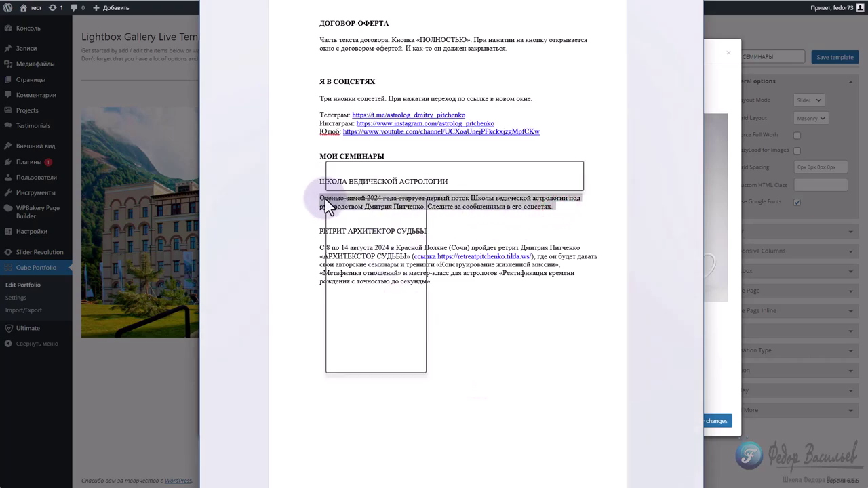
{"action": "left_click", "coordinate": [353, 231]}
{"action": "key", "text": "alt+Tab"}
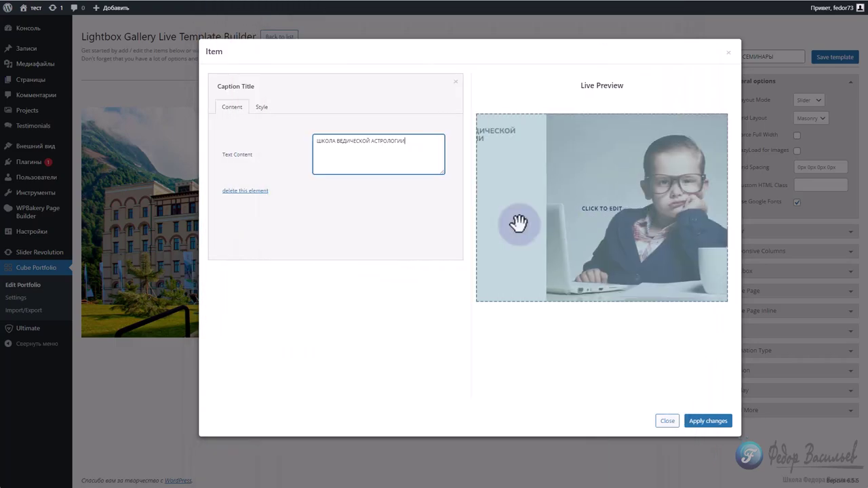
{"action": "left_click", "coordinate": [508, 153]}
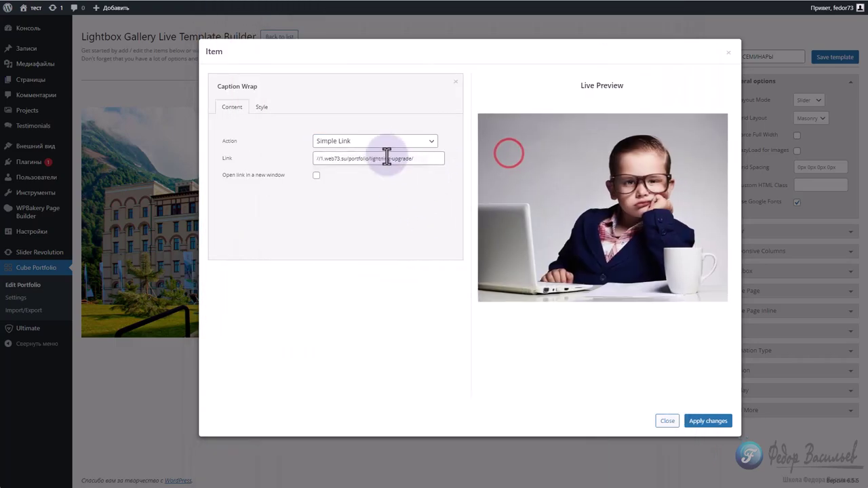
{"action": "left_click_drag", "start_coordinate": [434, 158], "coordinate": [291, 169]}
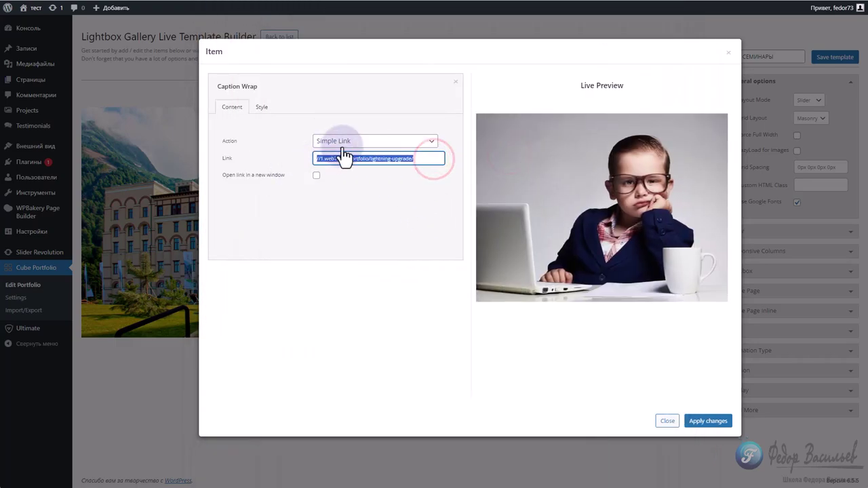
{"action": "left_click", "coordinate": [501, 149]}
{"action": "triple_click", "coordinate": [384, 143]}
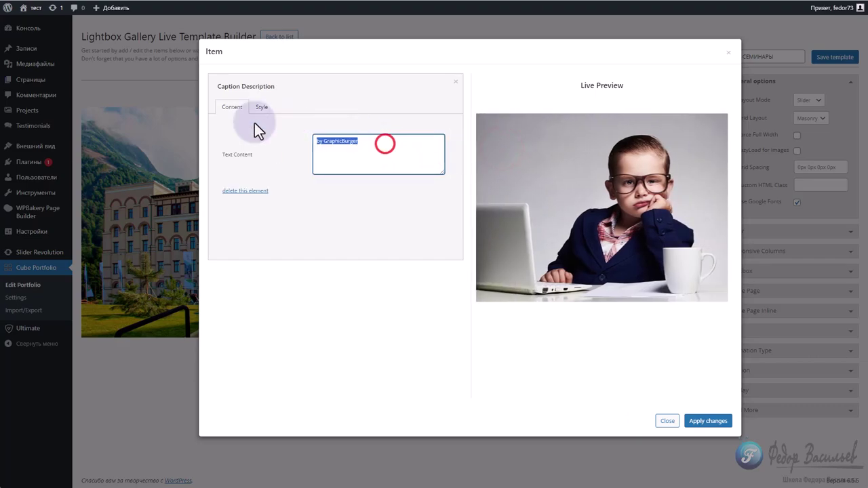
{"action": "key", "text": "ctrl+v"}
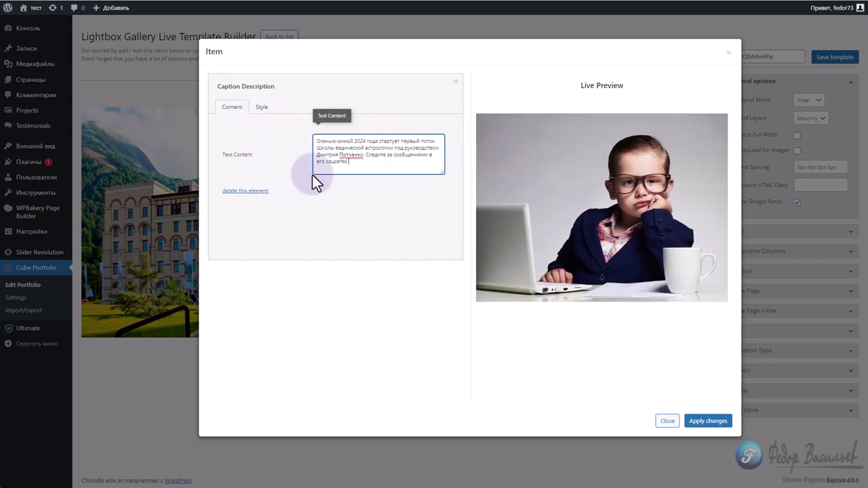
Set Caption Wrap Action to Simple Link and apply the item changes
{"action": "left_click", "coordinate": [624, 214]}
{"action": "left_click_drag", "start_coordinate": [435, 171], "coordinate": [294, 213]}
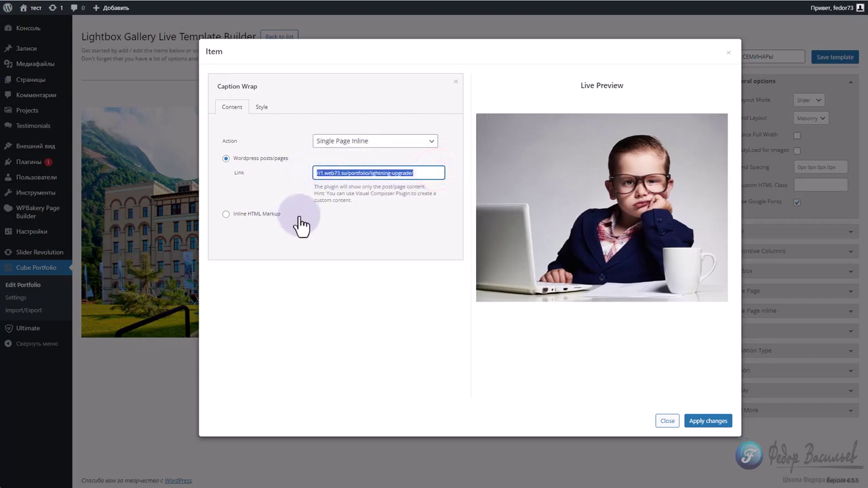
{"action": "left_click", "coordinate": [339, 139]}
{"action": "left_click", "coordinate": [346, 180]}
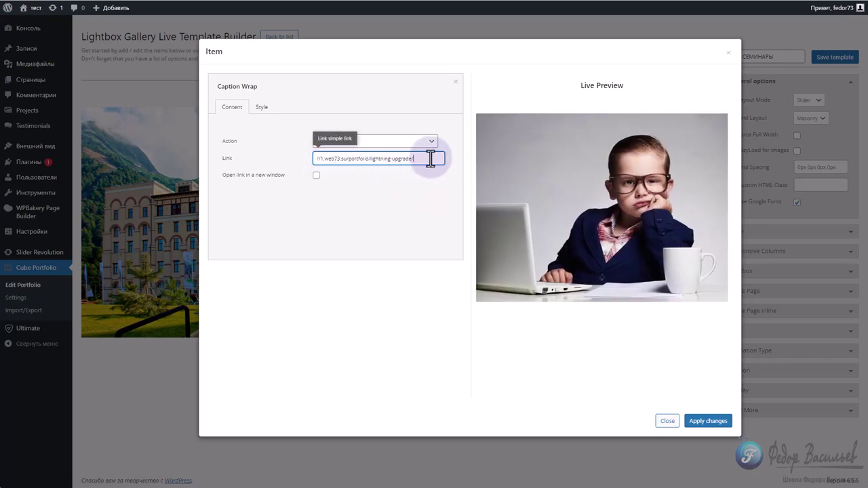
{"action": "left_click_drag", "start_coordinate": [436, 158], "coordinate": [287, 161]}
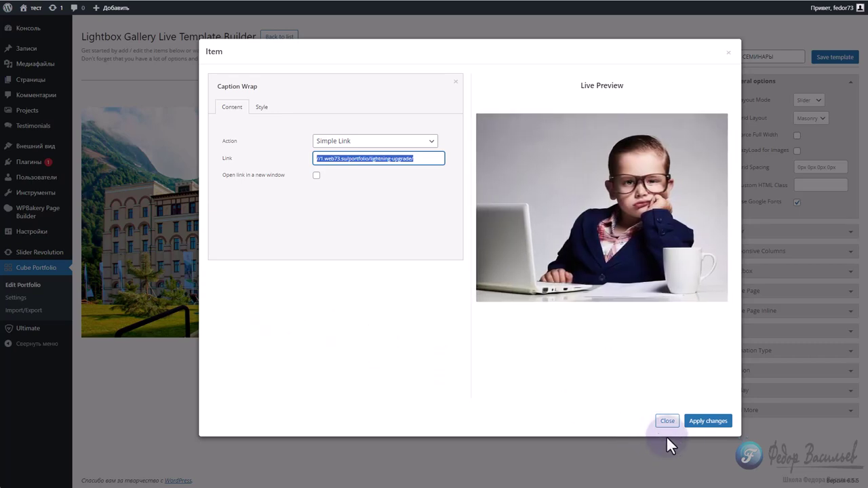
{"action": "left_click", "coordinate": [701, 420]}
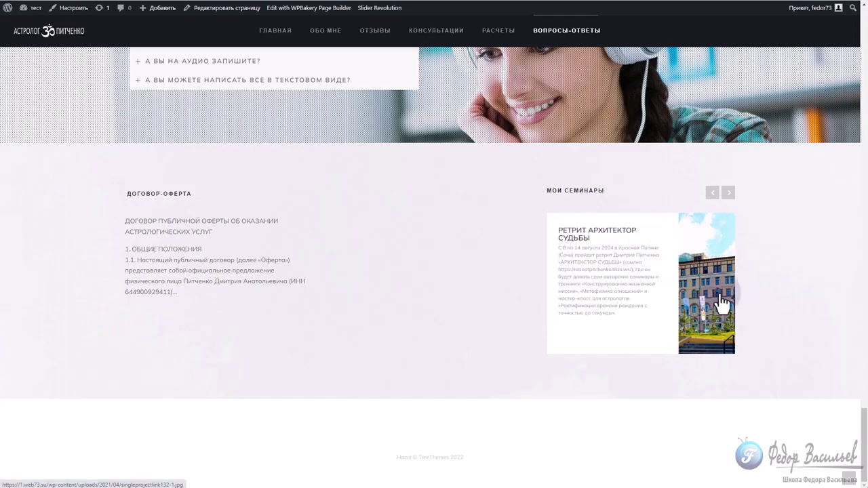
{"action": "left_click", "coordinate": [728, 194]}
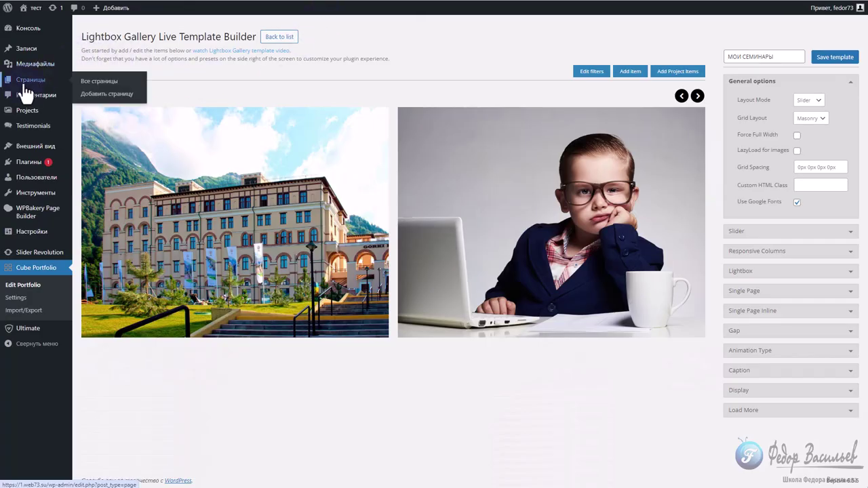
Add a new page, paste КНОПКИ В ПОДВАЛЕ Я В СОЦ СЕТЯХ as its title, and publish it
{"action": "left_click", "coordinate": [25, 87]}
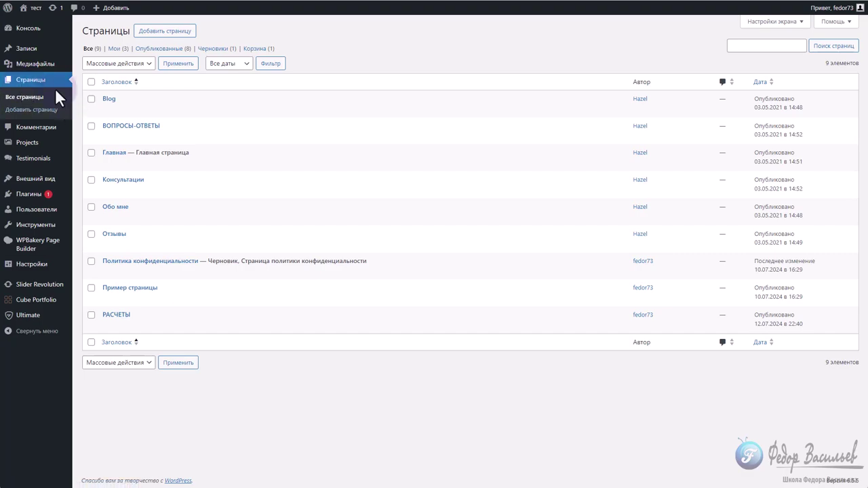
{"action": "left_click", "coordinate": [161, 31]}
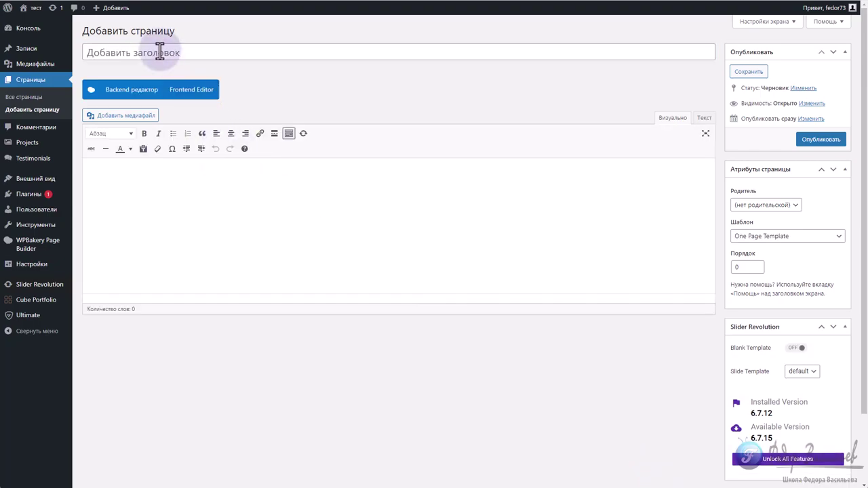
{"action": "right_click", "coordinate": [161, 53]}
{"action": "left_click", "coordinate": [174, 139]}
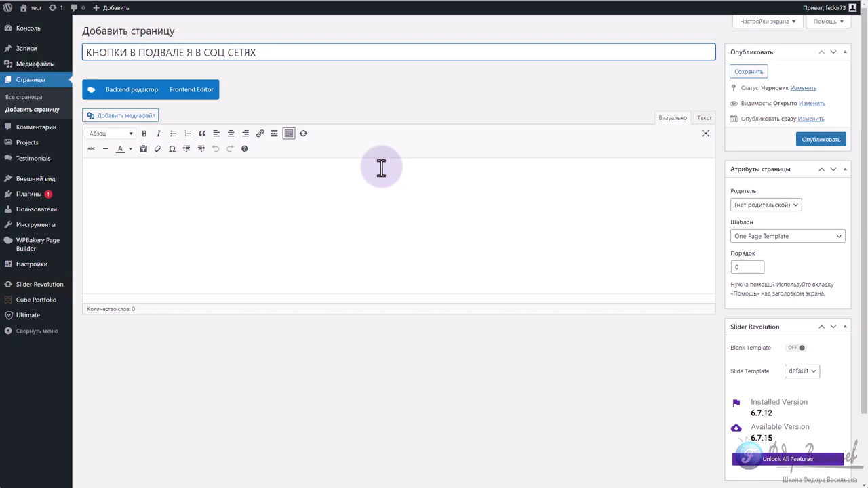
{"action": "triple_click", "coordinate": [296, 50]}
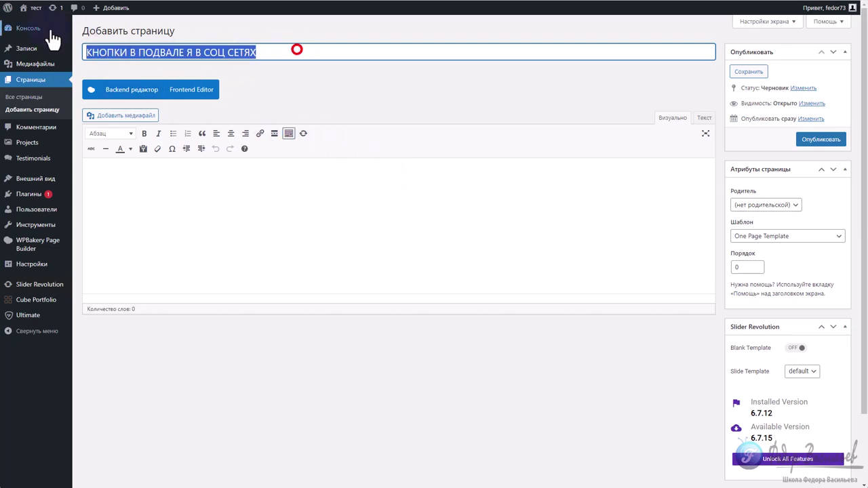
{"action": "left_click", "coordinate": [281, 84]}
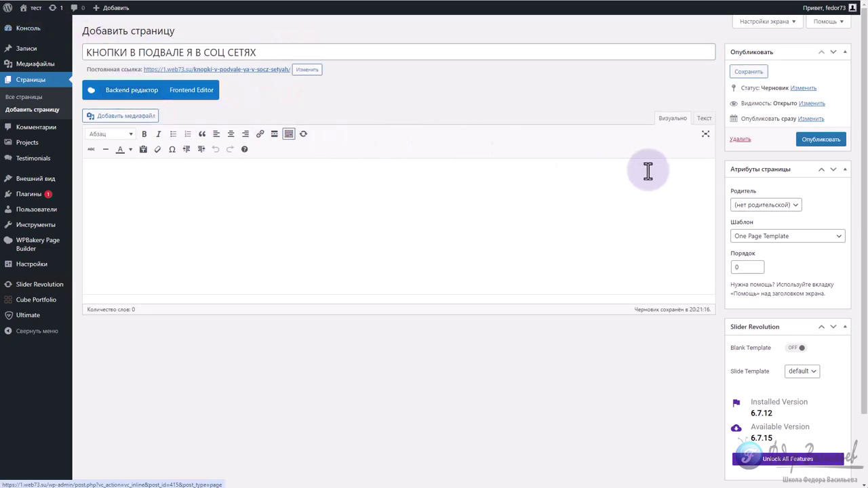
{"action": "left_click", "coordinate": [813, 140]}
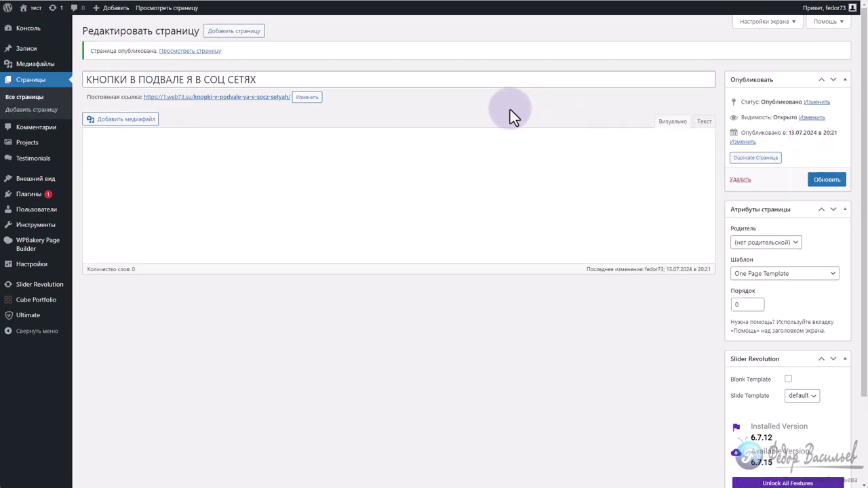
In the Backend Editor with Default Layout, insert a List Icon element and start adding an item inside it
{"action": "left_click", "coordinate": [124, 117]}
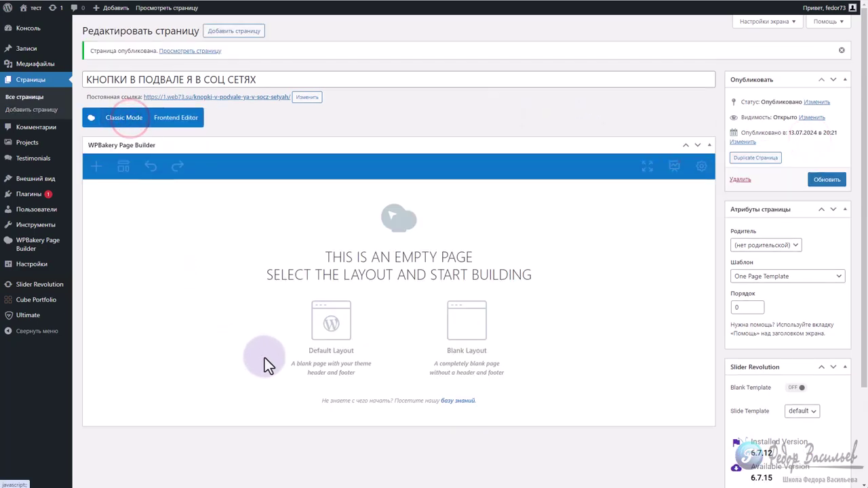
{"action": "left_click", "coordinate": [331, 324]}
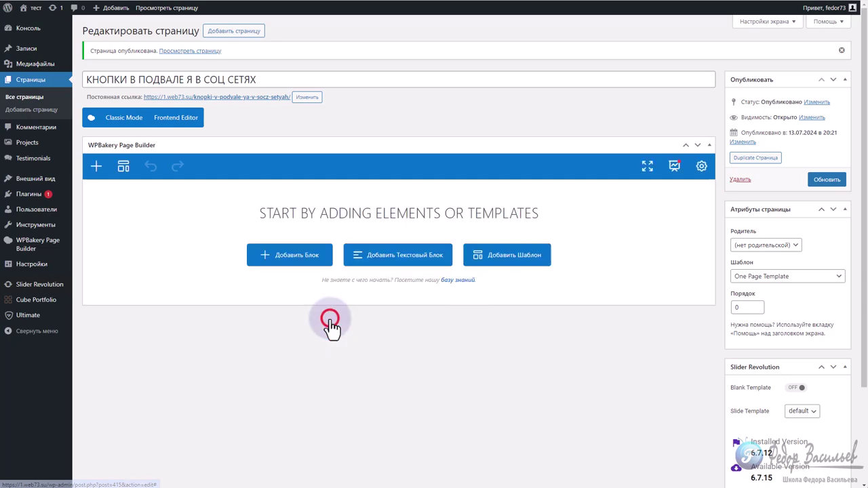
{"action": "left_click", "coordinate": [298, 262]}
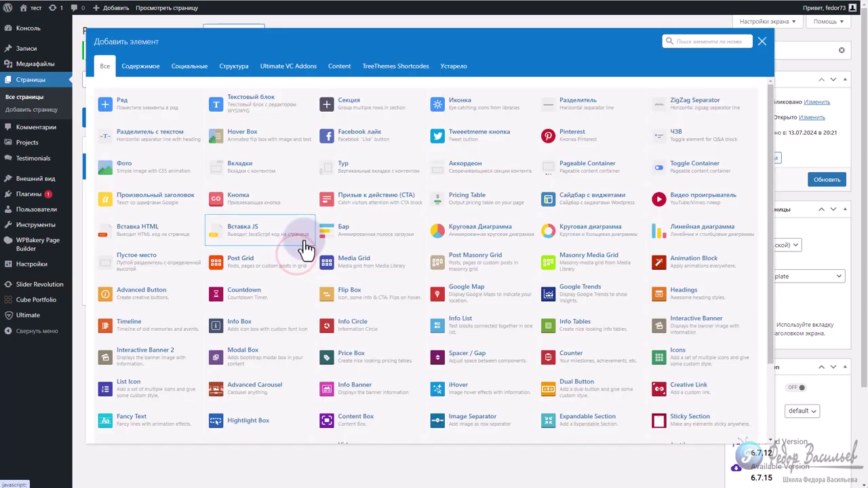
{"action": "scroll", "coordinate": [307, 246], "scroll_direction": "down", "scroll_amount": 3}
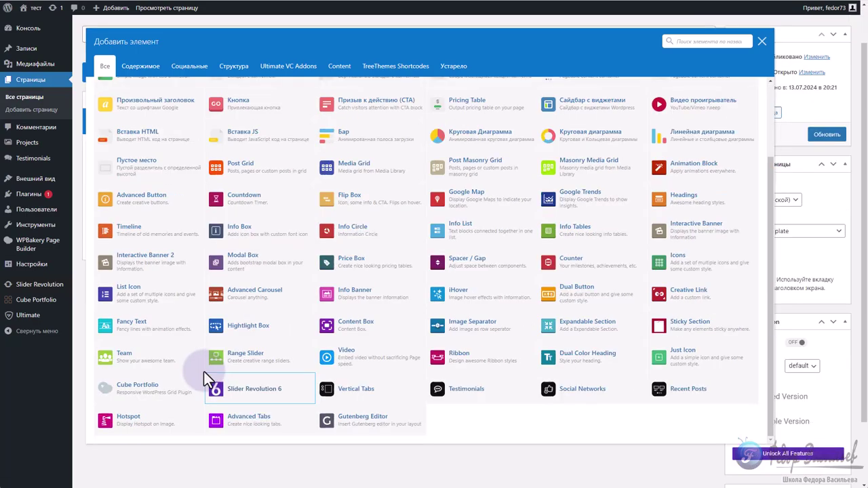
{"action": "left_click", "coordinate": [130, 294]}
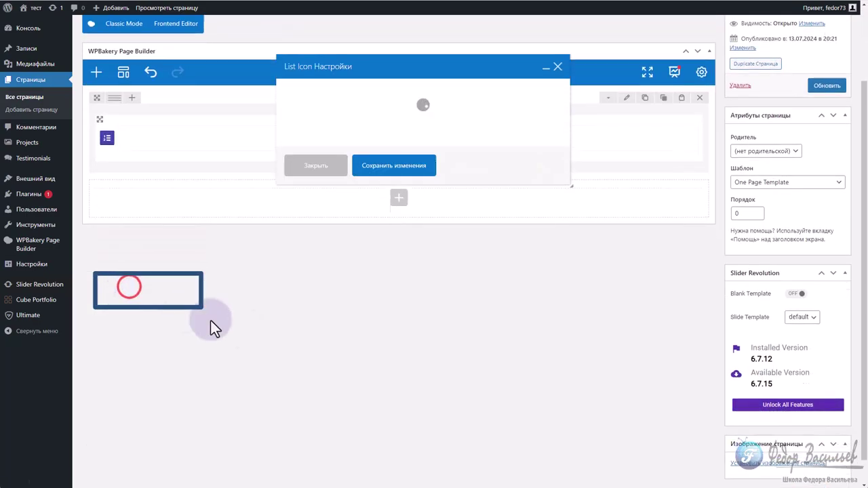
{"action": "left_click", "coordinate": [369, 281]}
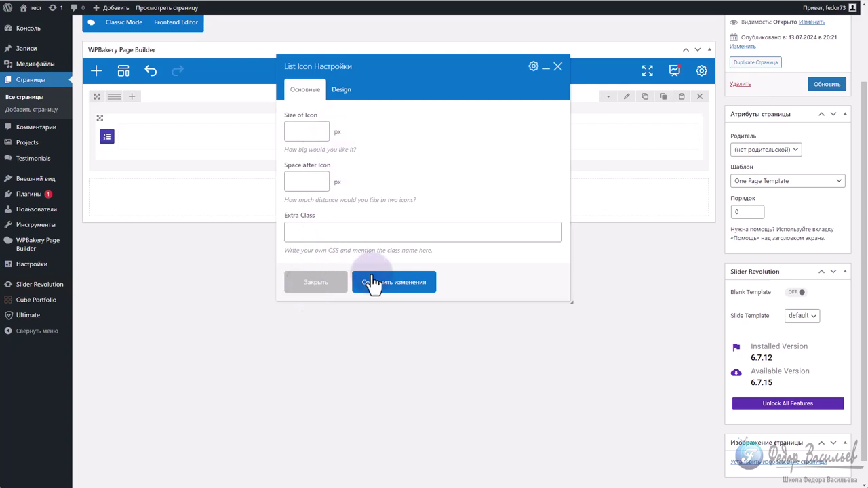
{"action": "scroll", "coordinate": [338, 325], "scroll_direction": "up", "scroll_amount": 2}
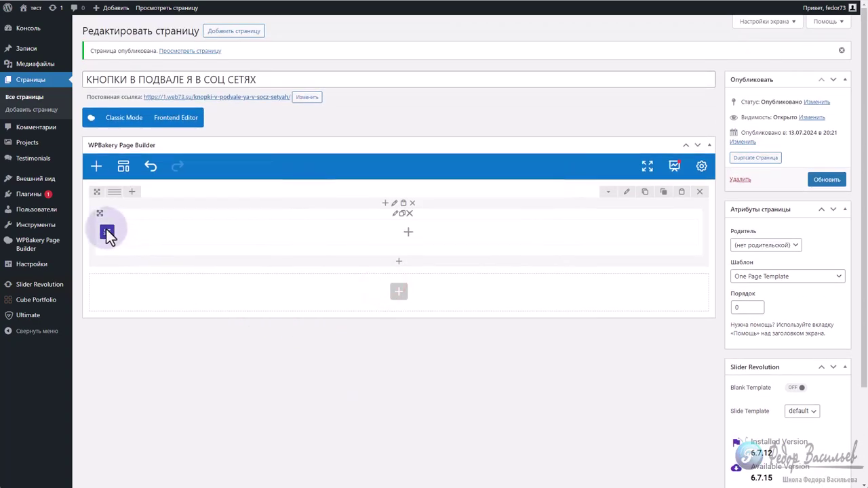
{"action": "left_click", "coordinate": [407, 234]}
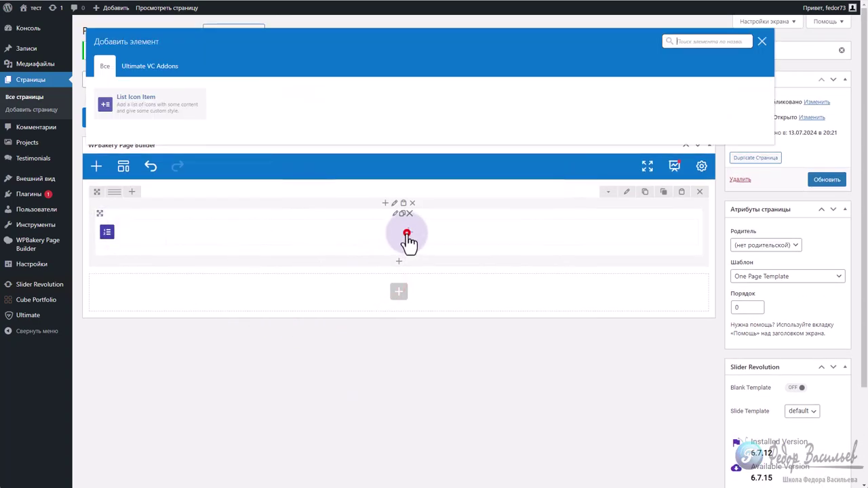
Add a List Icon Item and set its icon type to a custom image
{"action": "left_click", "coordinate": [126, 109]}
{"action": "scroll", "coordinate": [141, 100], "scroll_direction": "down", "scroll_amount": 2}
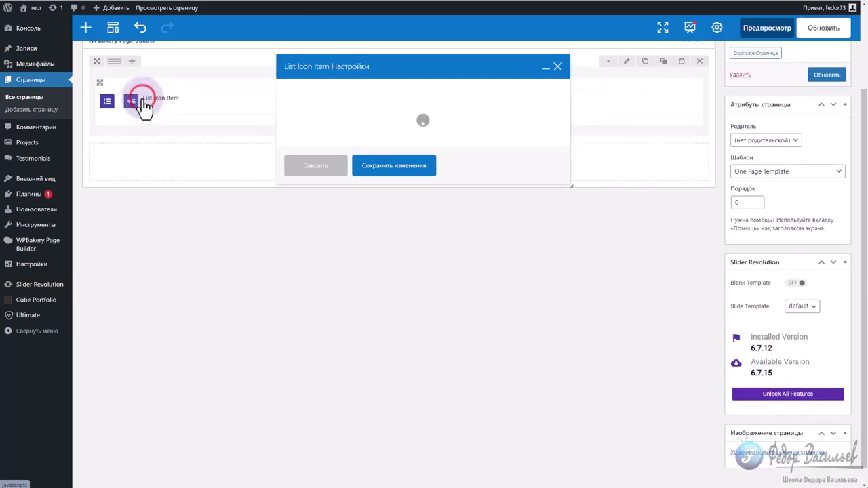
{"action": "left_click", "coordinate": [342, 131]}
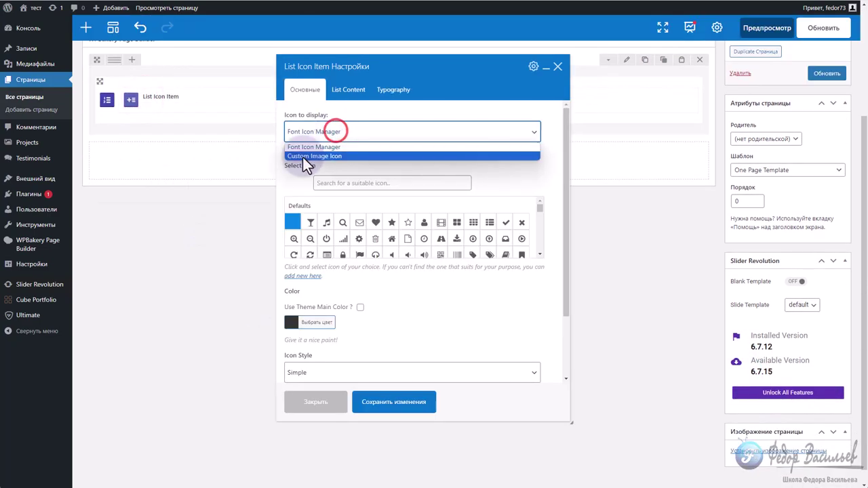
{"action": "left_click", "coordinate": [309, 157]}
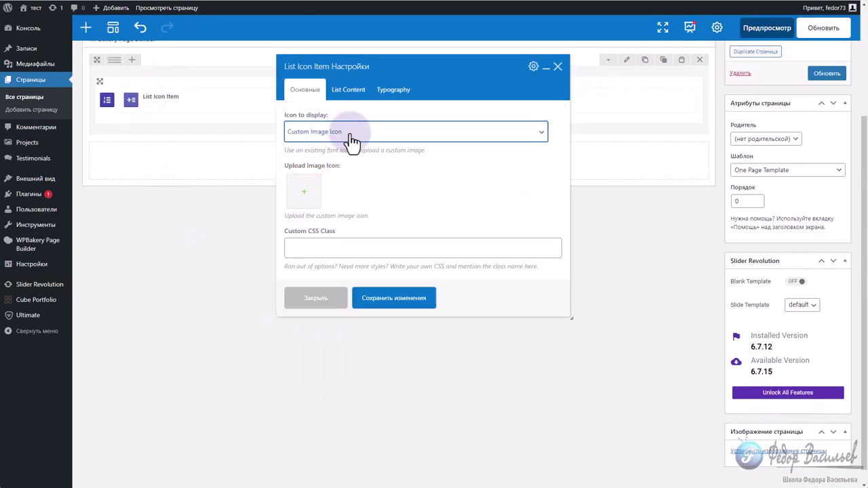
{"action": "left_click", "coordinate": [303, 193]}
Upload the Instagram, Telegram and YouTube icon images and use YouTube as the item icon
{"action": "left_click", "coordinate": [66, 48]}
{"action": "left_click", "coordinate": [409, 225]}
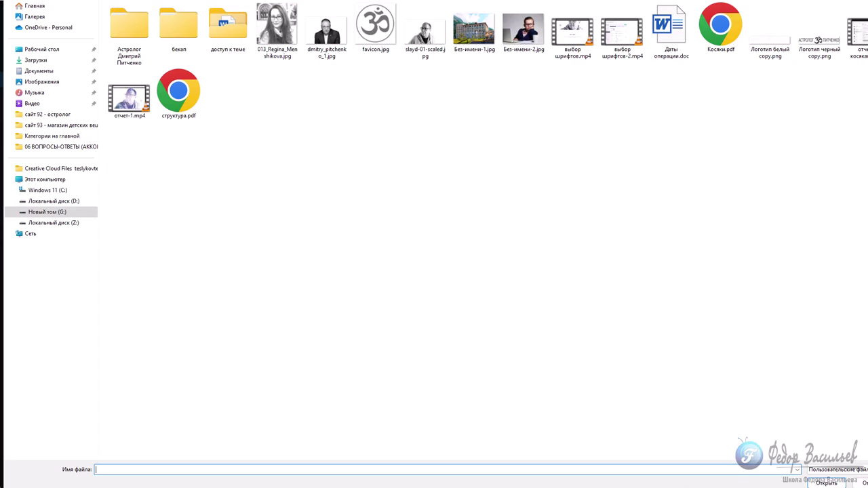
{"action": "double_click", "coordinate": [210, 42]}
{"action": "left_click", "coordinate": [225, 31]}
{"action": "left_click", "coordinate": [310, 28], "text": "ctrl"}
{"action": "left_click", "coordinate": [412, 40], "text": "ctrl"}
{"action": "left_click", "coordinate": [817, 482]}
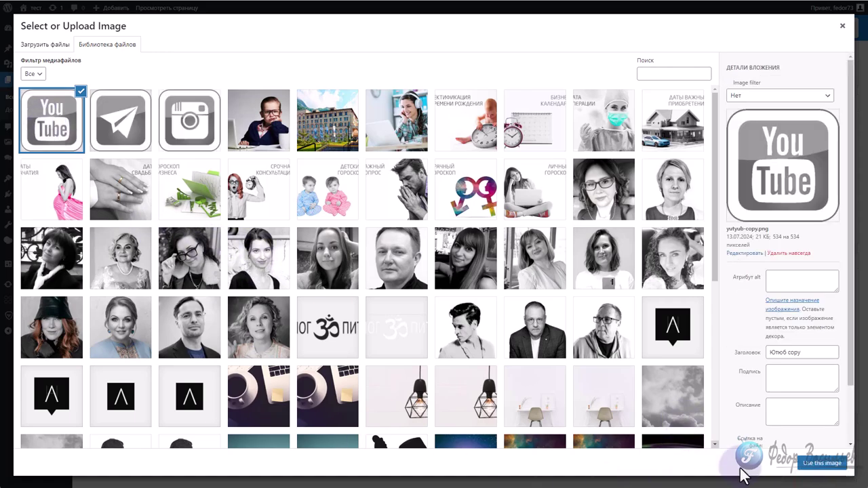
{"action": "left_click", "coordinate": [817, 464]}
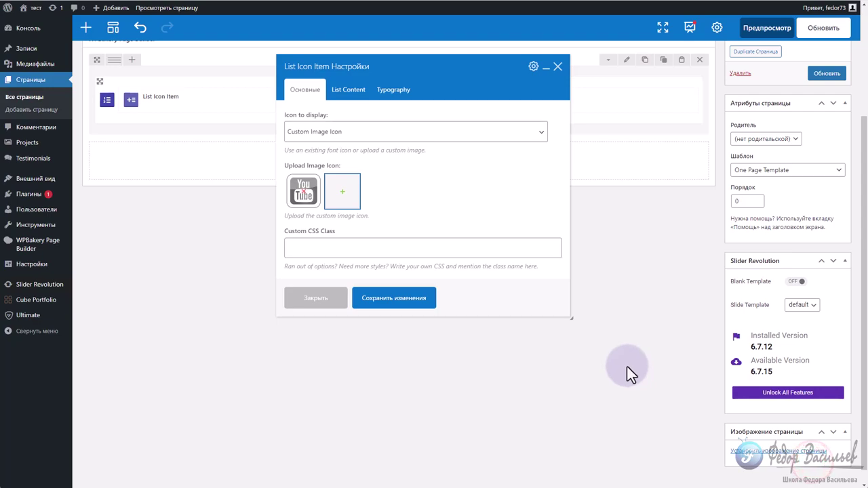
Link the YouTube list text to #, save the item, and clone it
{"action": "left_click", "coordinate": [345, 91]}
{"action": "left_click", "coordinate": [350, 195]}
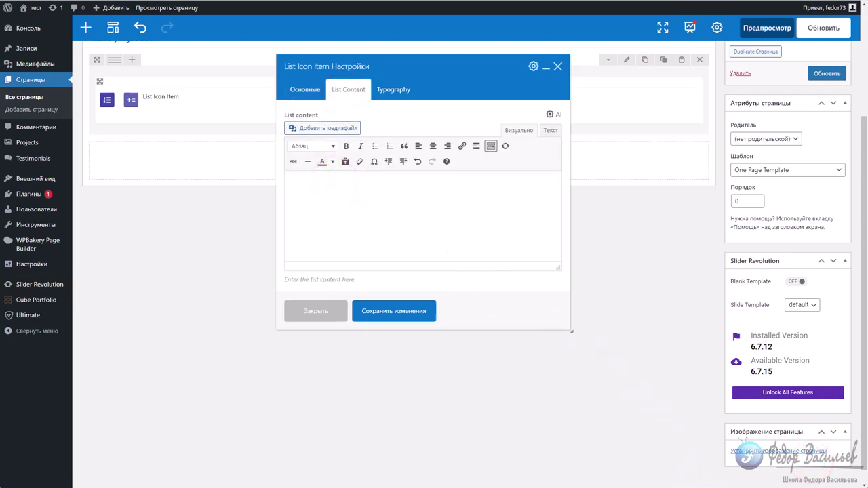
{"action": "left_click", "coordinate": [320, 184]}
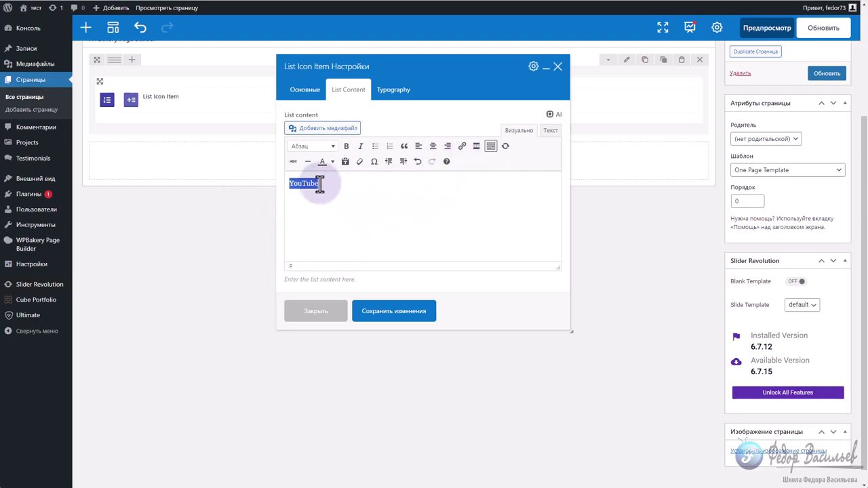
{"action": "left_click", "coordinate": [461, 147]}
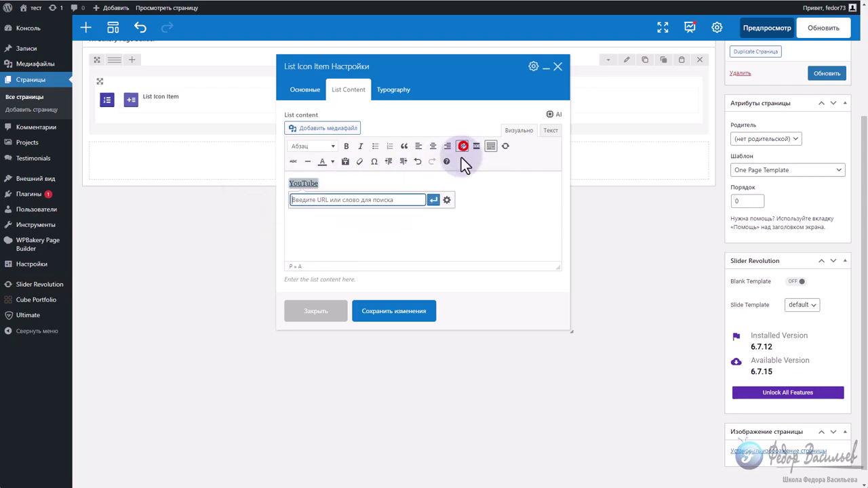
{"action": "left_click", "coordinate": [365, 181]}
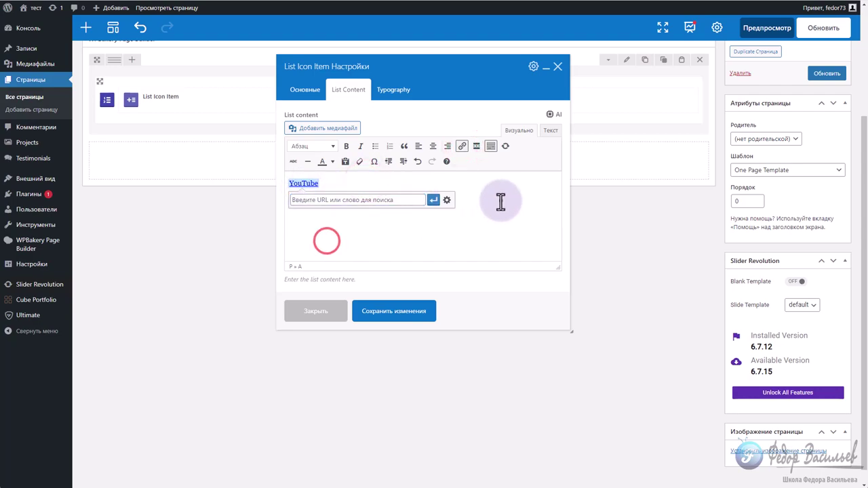
{"action": "left_click", "coordinate": [326, 200]}
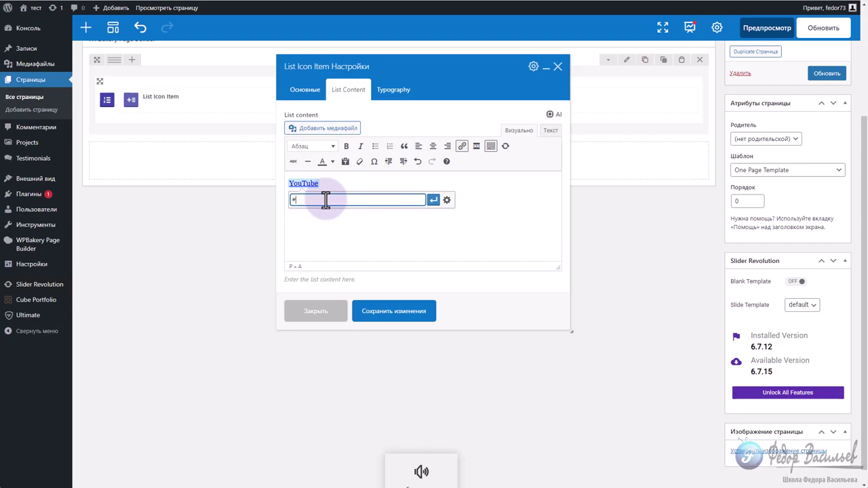
{"action": "left_click", "coordinate": [345, 241]}
{"action": "left_click", "coordinate": [375, 313]}
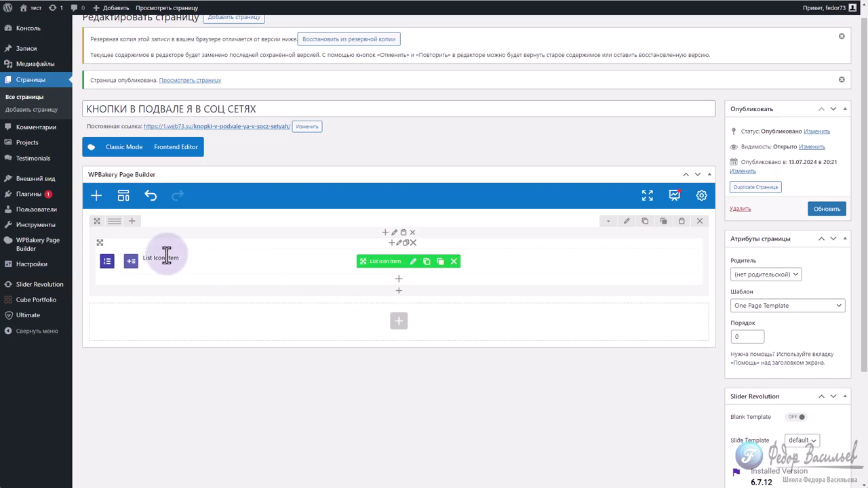
{"action": "left_click", "coordinate": [427, 261]}
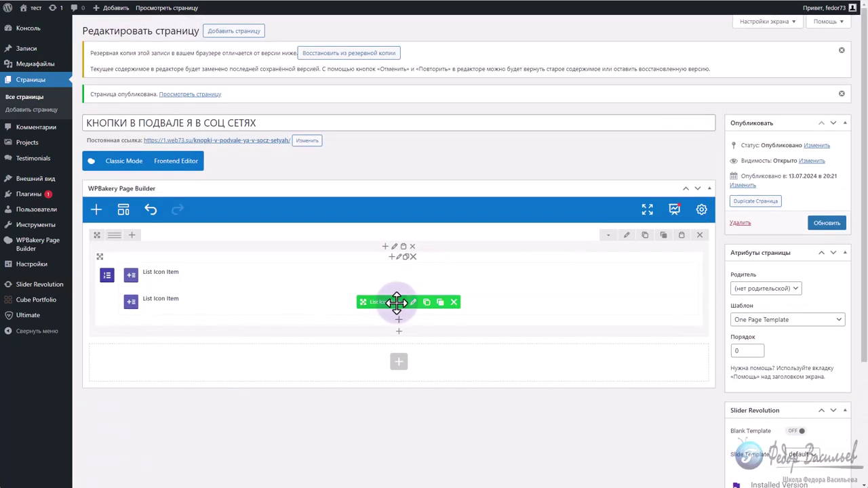
Give the copied List Icon Item the Instagram image as its icon and save it
{"action": "left_click", "coordinate": [413, 303]}
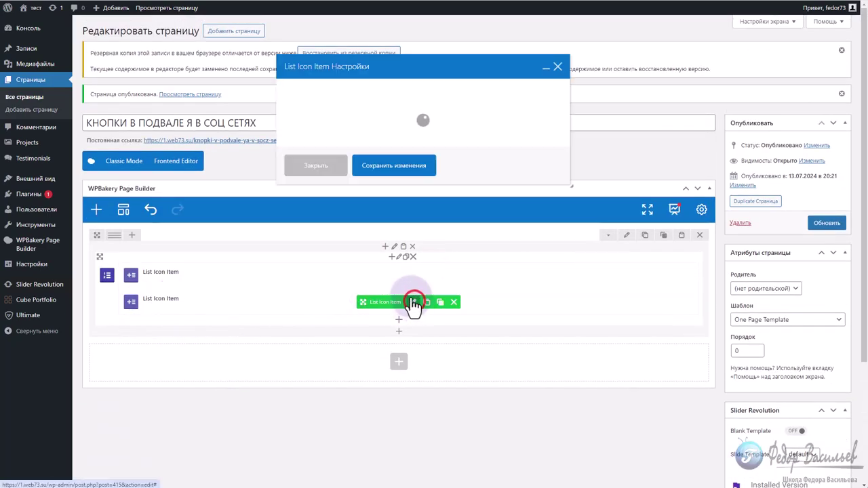
{"action": "left_click", "coordinate": [305, 196]}
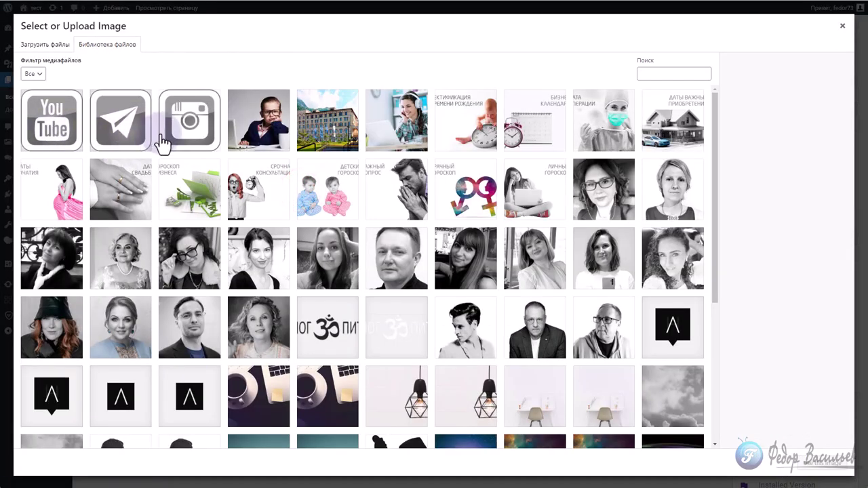
{"action": "left_click", "coordinate": [200, 130]}
{"action": "left_click", "coordinate": [812, 466]}
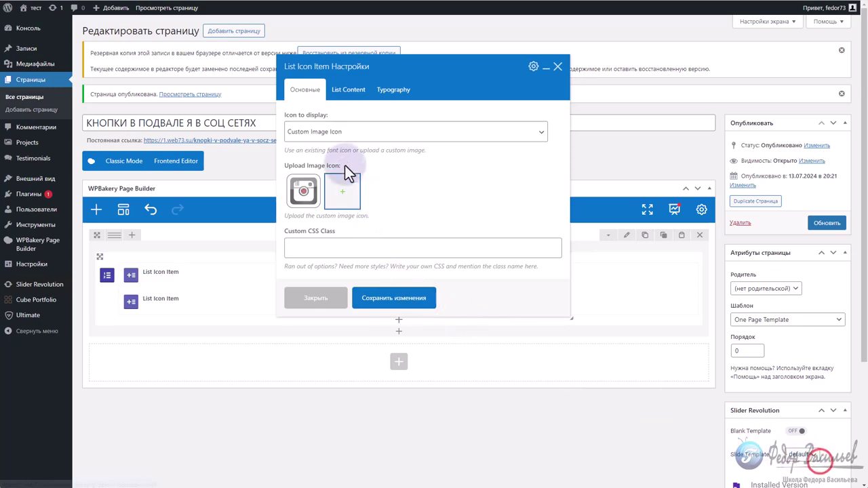
{"action": "left_click", "coordinate": [348, 91]}
{"action": "left_click_drag", "start_coordinate": [325, 182], "coordinate": [277, 184]}
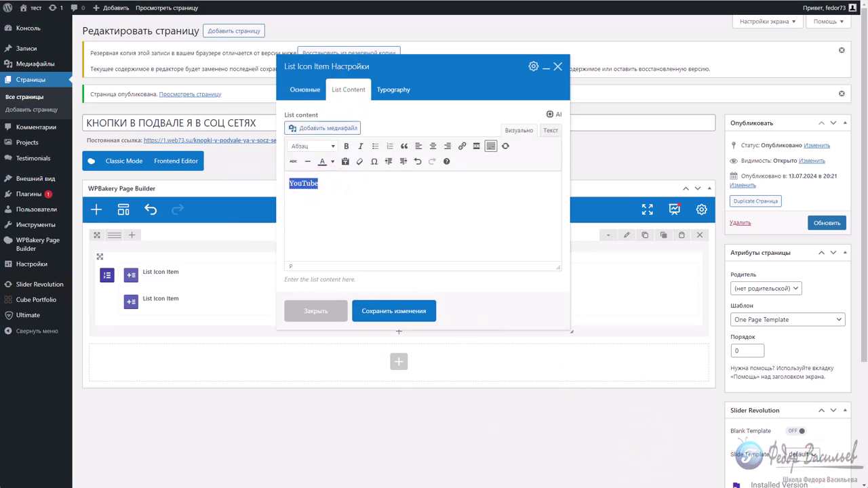
{"action": "left_click", "coordinate": [315, 310]}
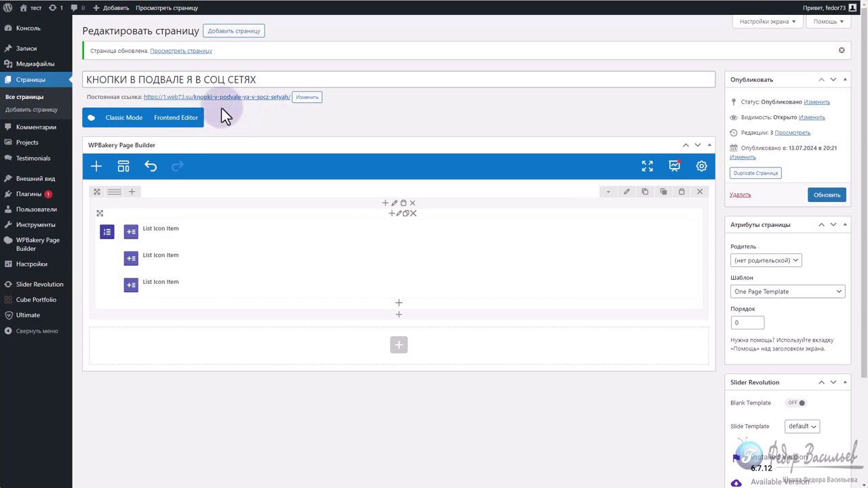
{"action": "left_click_drag", "start_coordinate": [141, 97], "coordinate": [290, 97]}
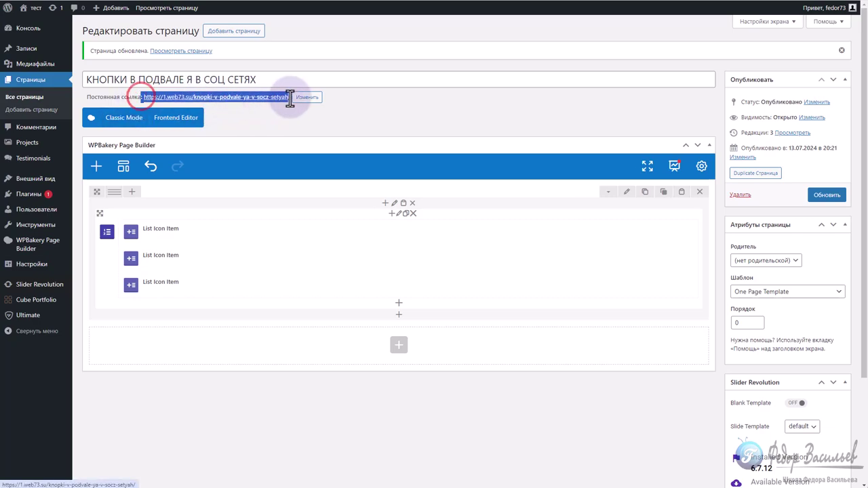
{"action": "right_click", "coordinate": [239, 97]}
{"action": "left_click", "coordinate": [255, 180]}
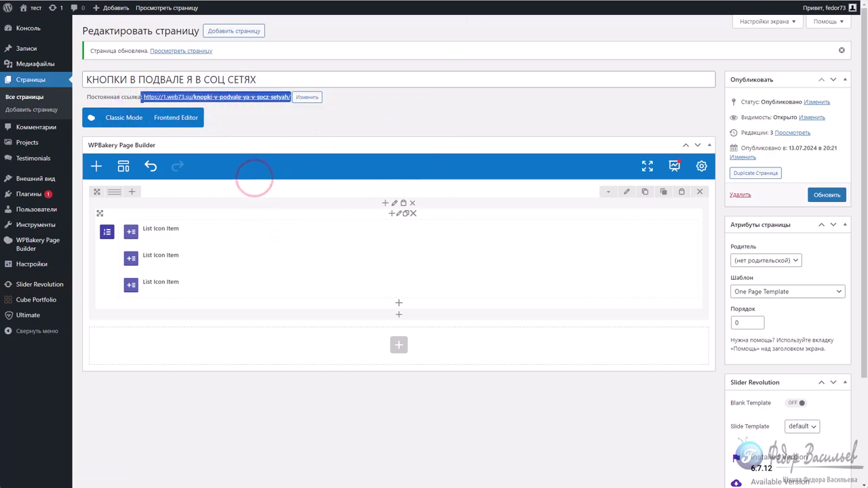
{"action": "key", "text": "ctrl+t"}
{"action": "right_click", "coordinate": [553, 1]}
{"action": "left_click", "coordinate": [581, 56]}
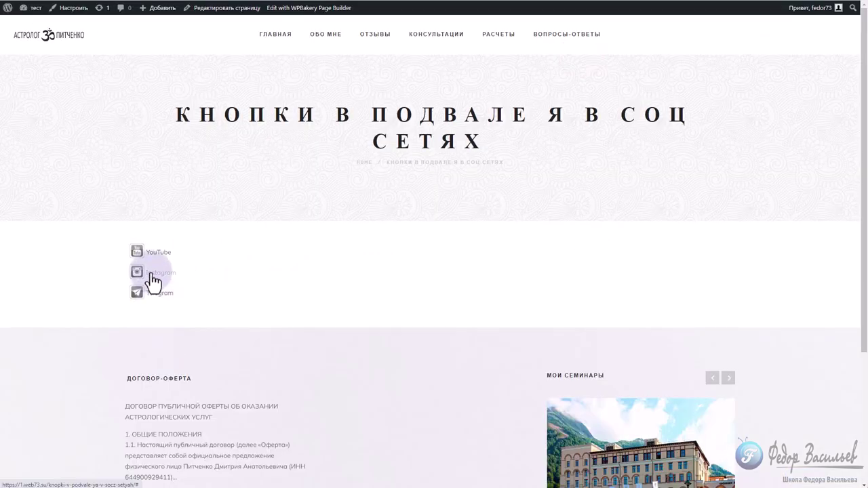
{"action": "scroll", "coordinate": [127, 246], "scroll_direction": "down", "scroll_amount": 3}
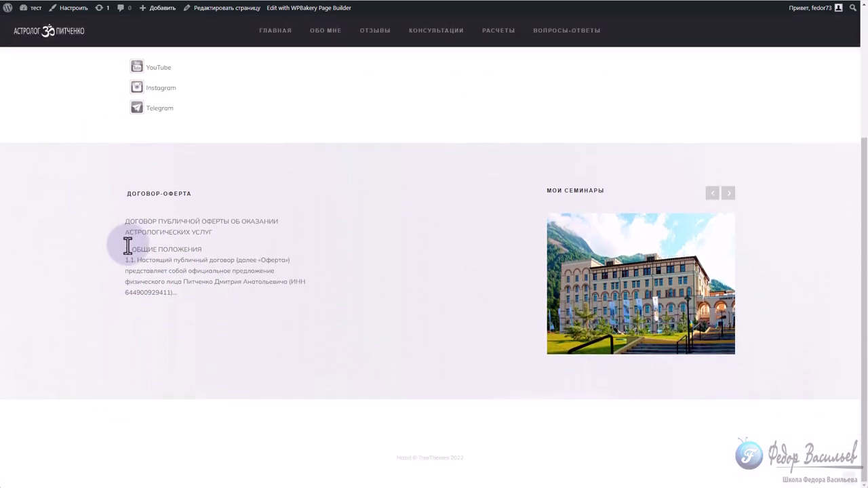
{"action": "scroll", "coordinate": [266, 275], "scroll_direction": "up", "scroll_amount": 3}
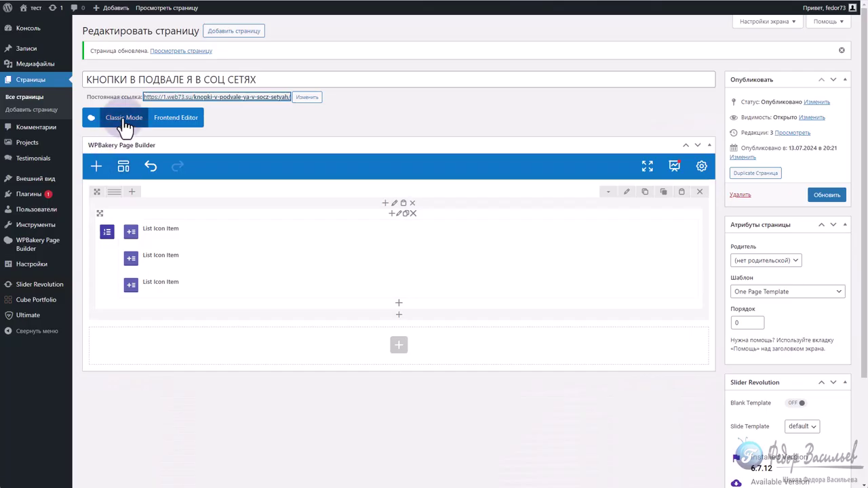
Switch to Classic Mode's Текст view and copy the page's entire shortcode
{"action": "left_click", "coordinate": [124, 119]}
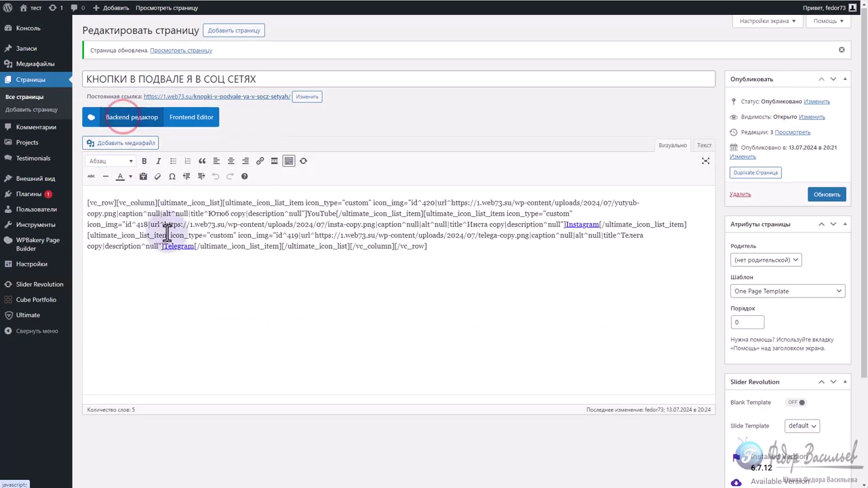
{"action": "left_click", "coordinate": [703, 146]}
{"action": "left_click_drag", "start_coordinate": [230, 214], "coordinate": [87, 179]}
{"action": "right_click", "coordinate": [87, 179]}
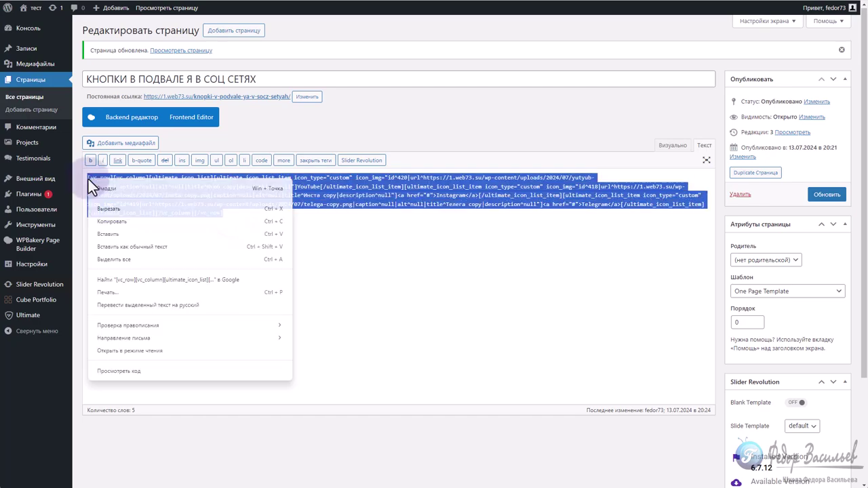
{"action": "left_click", "coordinate": [102, 224]}
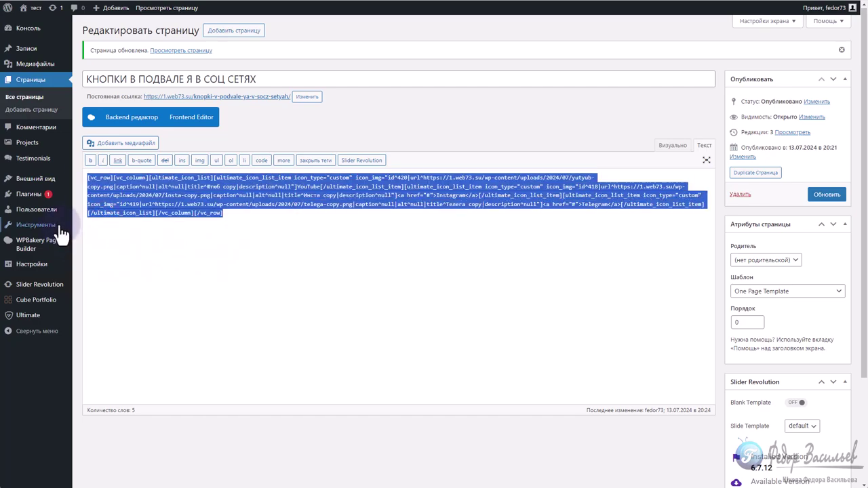
Go to the Widgets page and expand the Footer Center Column area
{"action": "mouse_move", "coordinate": [27, 189]}
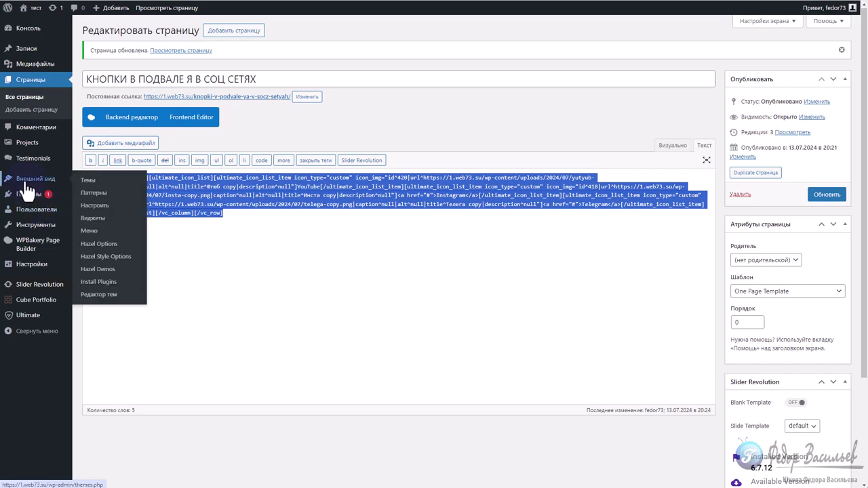
{"action": "left_click", "coordinate": [93, 218]}
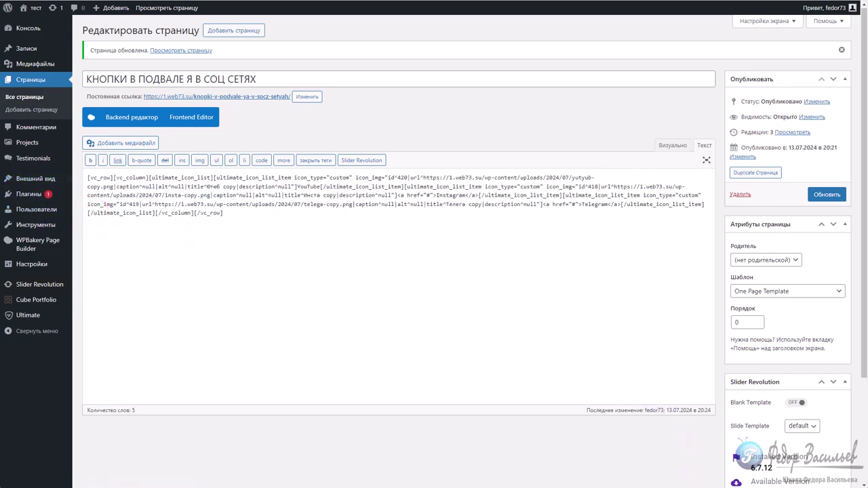
{"action": "left_click", "coordinate": [637, 149]}
{"action": "left_click", "coordinate": [430, 303]}
Drop a TreeThemes _ WPBakery Element widget into Footer Center Column with the shortcode and title Я В СОЦСЕТЯХ, then save
{"action": "left_click", "coordinate": [252, 259]}
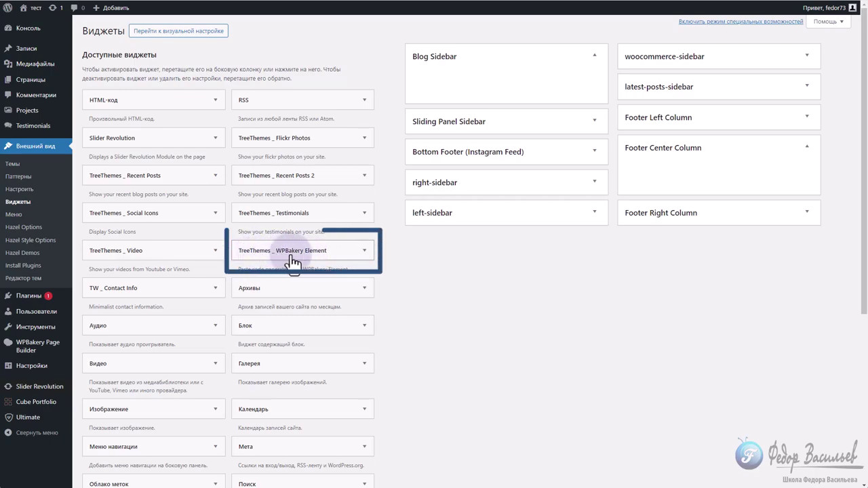
{"action": "left_click_drag", "start_coordinate": [290, 257], "coordinate": [673, 171]}
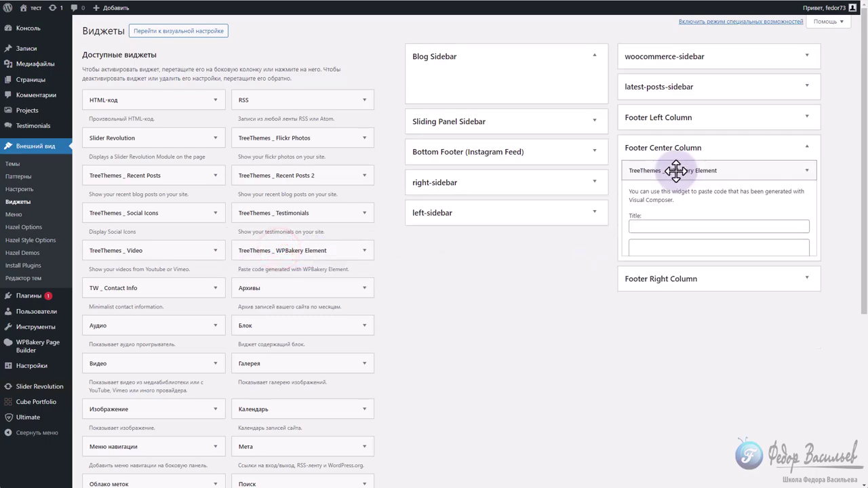
{"action": "right_click", "coordinate": [647, 256]}
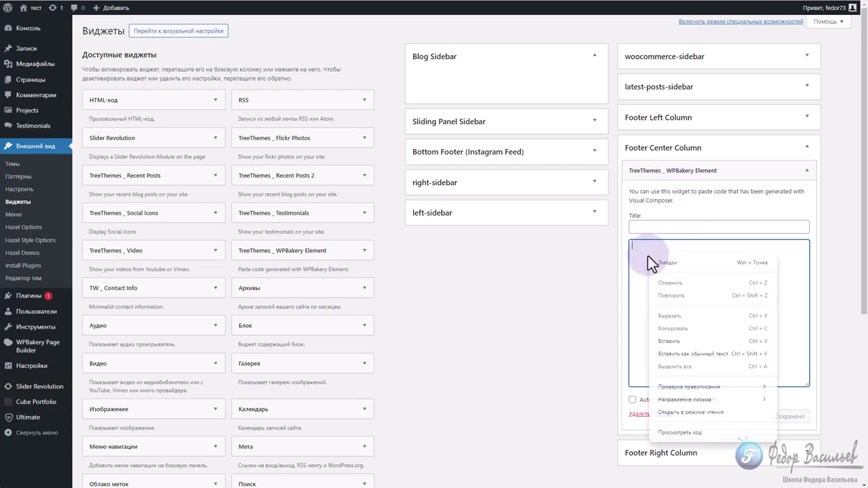
{"action": "left_click", "coordinate": [673, 339]}
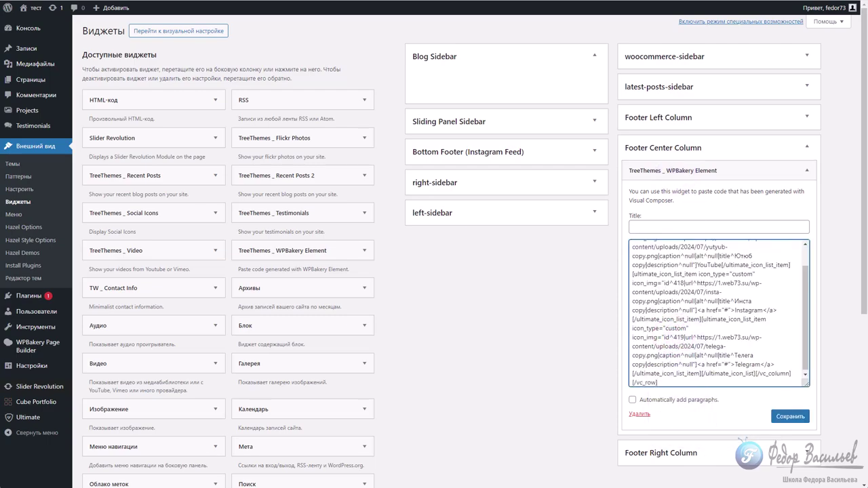
{"action": "right_click", "coordinate": [640, 228]}
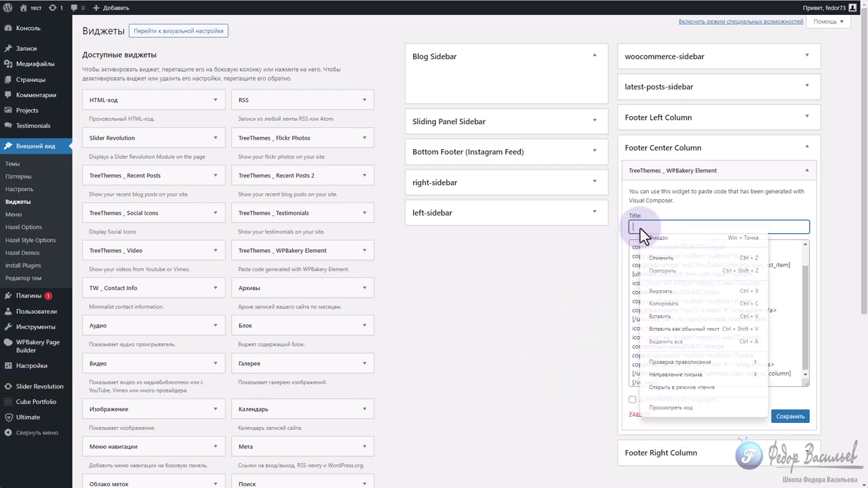
{"action": "left_click", "coordinate": [661, 316]}
{"action": "left_click", "coordinate": [774, 413]}
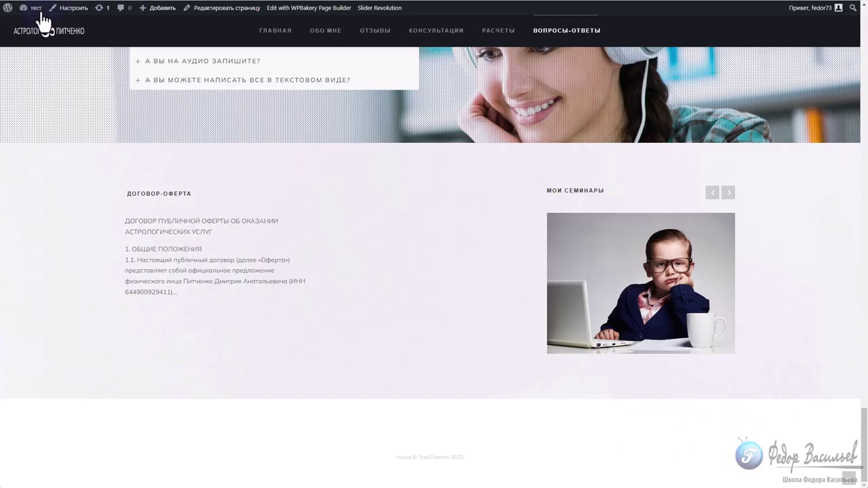
Scroll the live site to check the footer's YouTube, Instagram and Telegram links
{"action": "scroll", "coordinate": [74, 210], "scroll_direction": "up", "scroll_amount": 2}
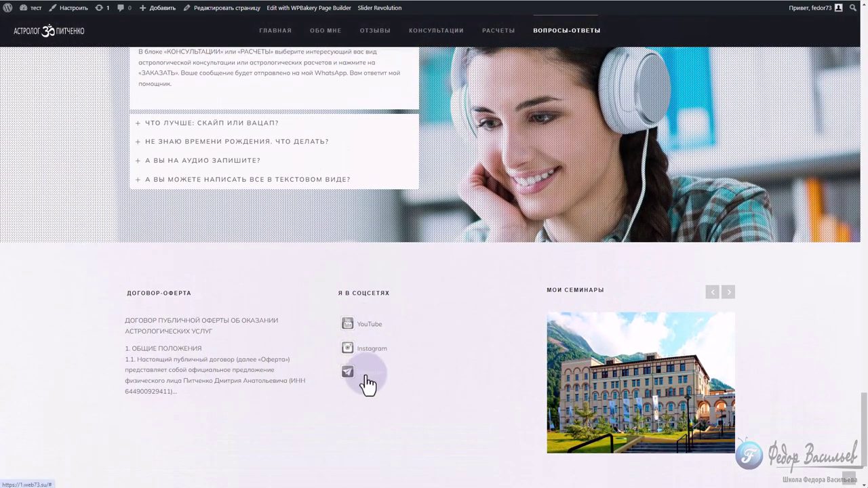
{"action": "left_click", "coordinate": [433, 333]}
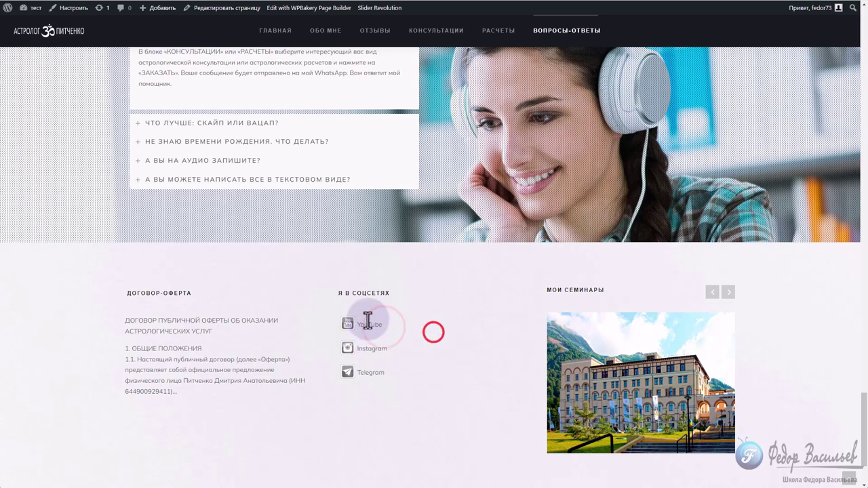
{"action": "scroll", "coordinate": [420, 363], "scroll_direction": "down", "scroll_amount": 2}
{"action": "left_click_drag", "start_coordinate": [492, 458], "coordinate": [421, 461]}
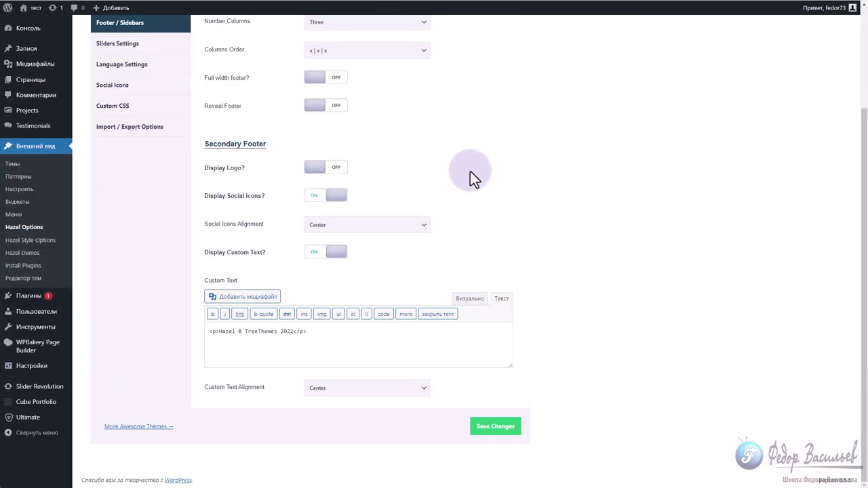
Paste the astrologer's © 2024 copyright line over the Hazel © TreeThemes 2022 custom text
{"action": "scroll", "coordinate": [466, 173], "scroll_direction": "up", "scroll_amount": 2}
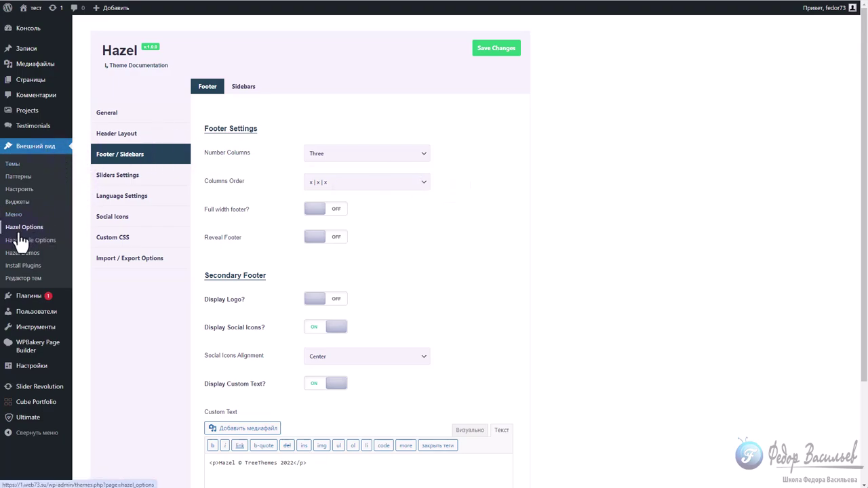
{"action": "left_click", "coordinate": [106, 159]}
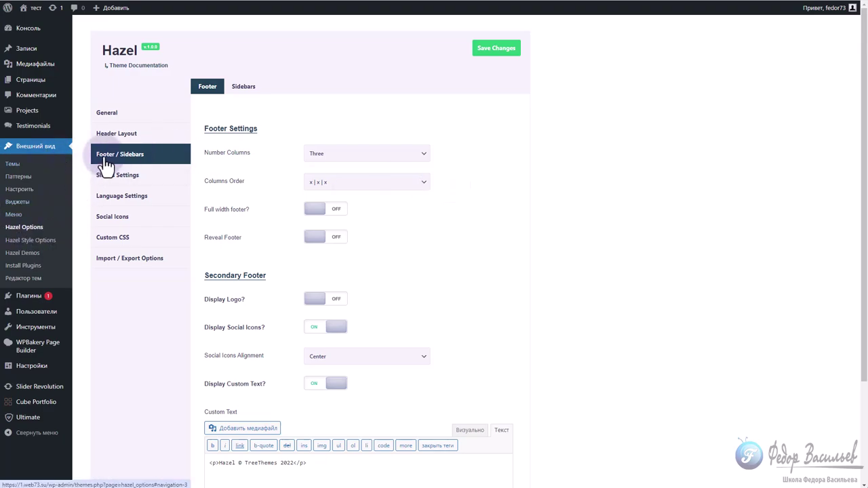
{"action": "scroll", "coordinate": [406, 184], "scroll_direction": "down", "scroll_amount": 2}
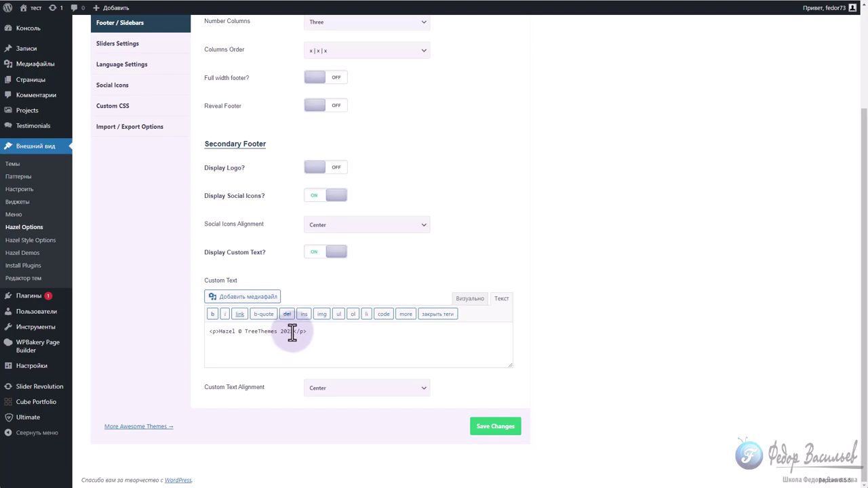
{"action": "left_click_drag", "start_coordinate": [293, 332], "coordinate": [231, 337]}
{"action": "right_click", "coordinate": [220, 337]}
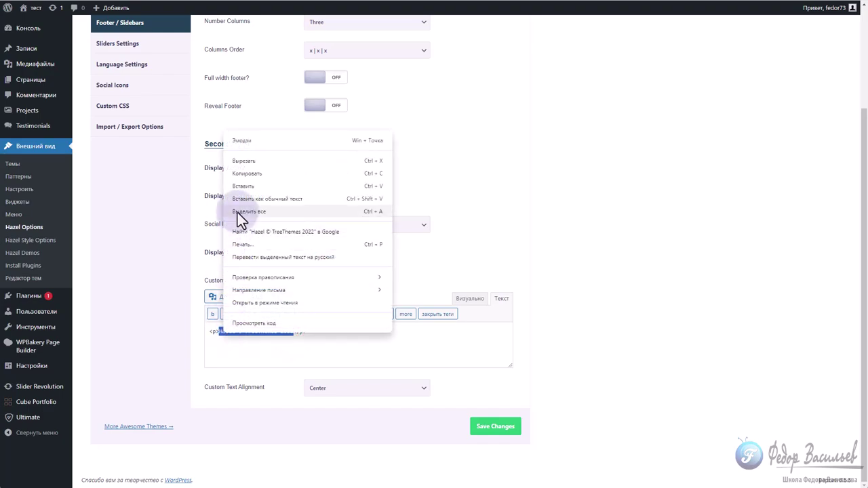
{"action": "left_click", "coordinate": [240, 187]}
Keep Center alignment, view the text as Visual, and save the footer options
{"action": "left_click", "coordinate": [327, 388]}
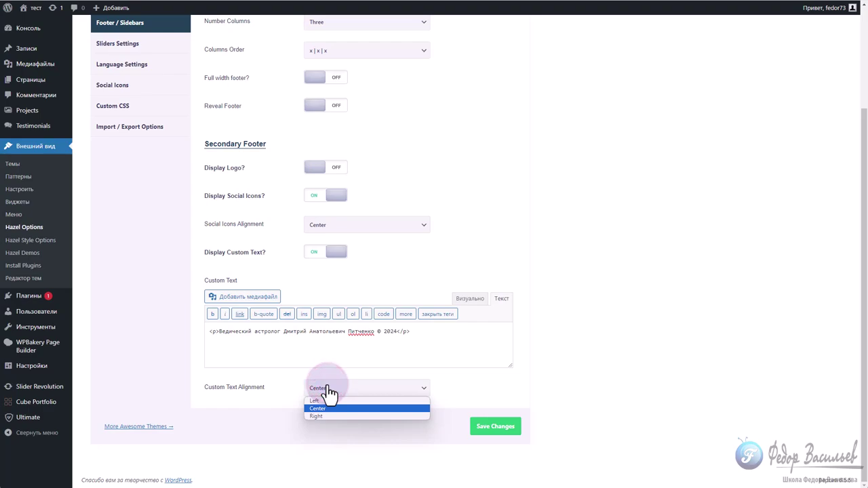
{"action": "left_click", "coordinate": [395, 354]}
{"action": "left_click_drag", "start_coordinate": [430, 330], "coordinate": [145, 337]}
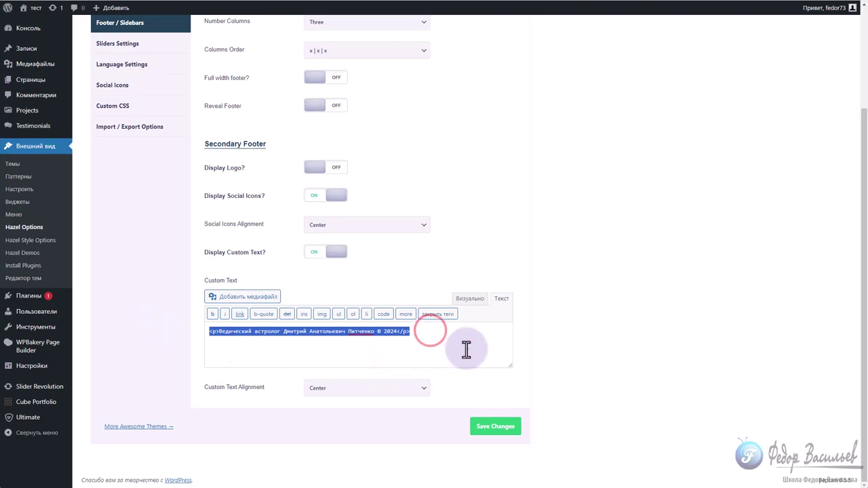
{"action": "left_click", "coordinate": [470, 298]}
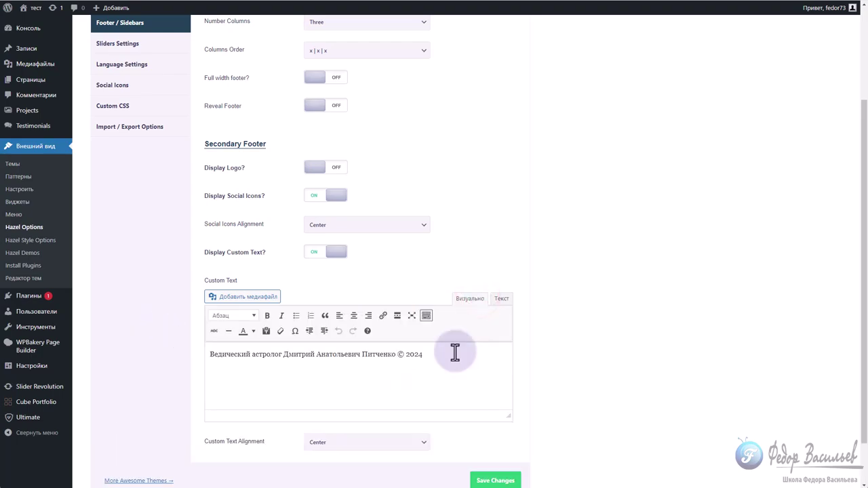
{"action": "scroll", "coordinate": [457, 361], "scroll_direction": "down", "scroll_amount": 1}
{"action": "left_click", "coordinate": [489, 420]}
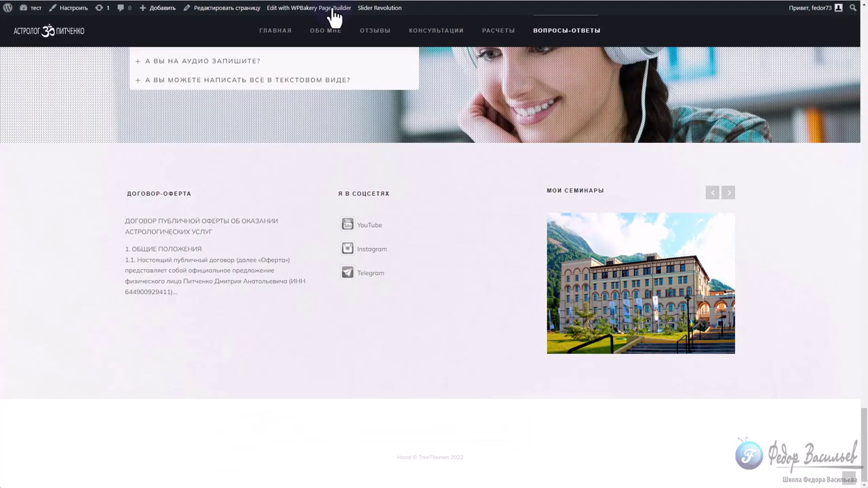
Reload the live site and highlight the footer's © 2024 copyright line to check it
{"action": "key", "text": "F5"}
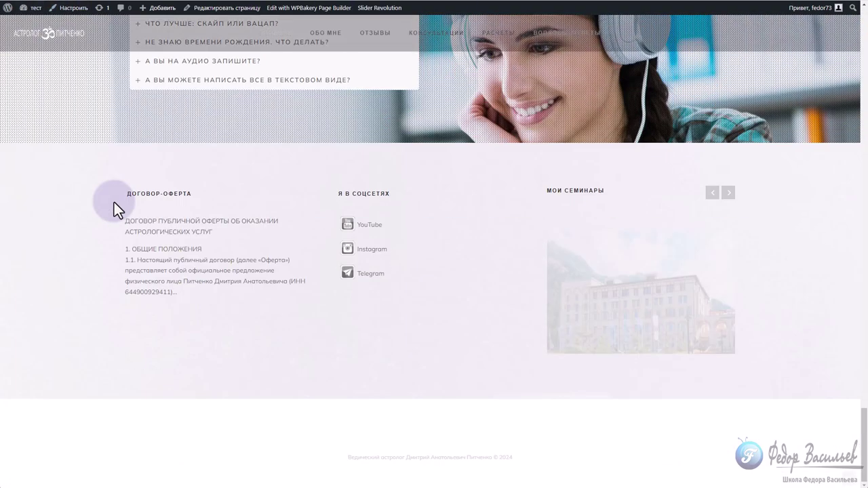
{"action": "left_click_drag", "start_coordinate": [345, 459], "coordinate": [552, 473]}
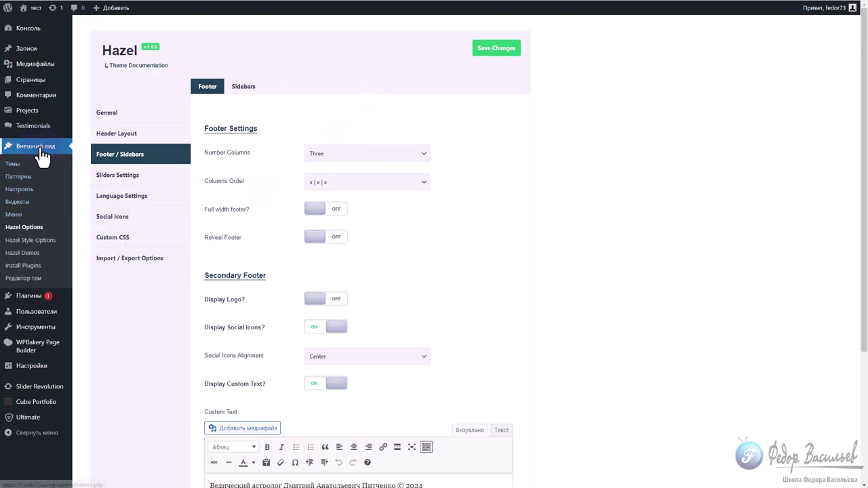
In Site Identity, replace the site title тест with the astrologer's name
{"action": "left_click", "coordinate": [29, 193]}
{"action": "left_click", "coordinate": [34, 111]}
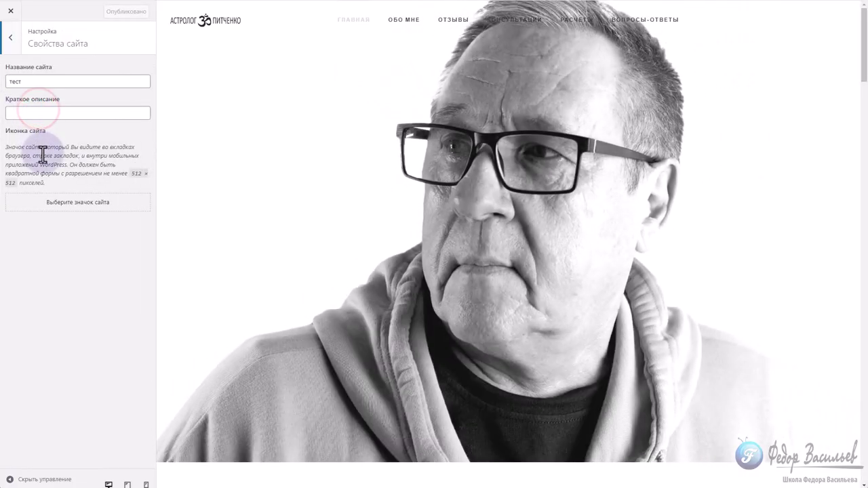
{"action": "double_click", "coordinate": [42, 82]}
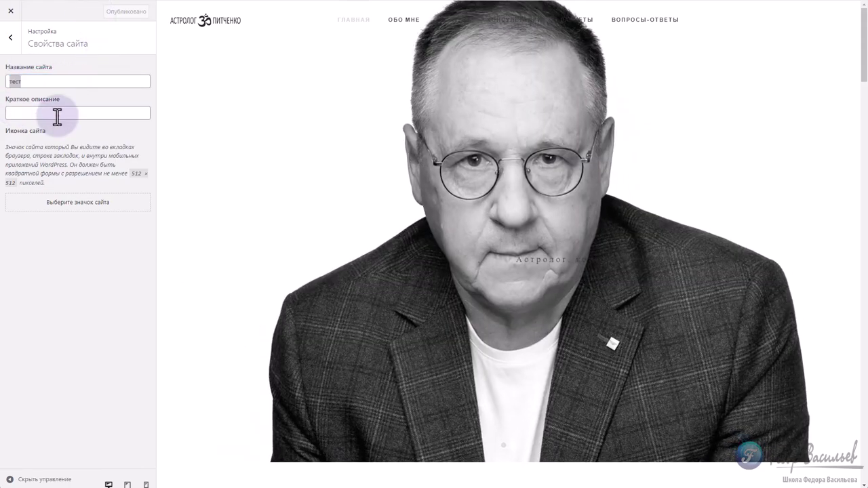
{"action": "left_click", "coordinate": [59, 114]}
{"action": "double_click", "coordinate": [34, 76]}
{"action": "right_click", "coordinate": [13, 81]}
{"action": "left_click", "coordinate": [22, 137]}
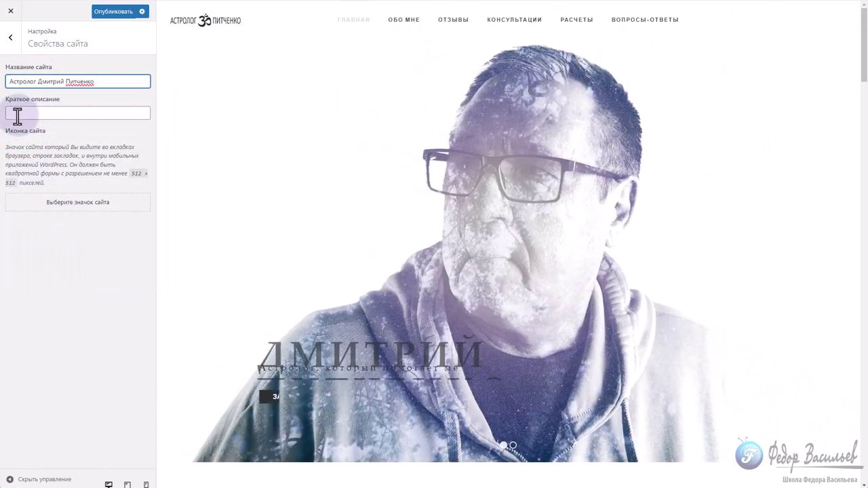
{"action": "left_click", "coordinate": [16, 115]}
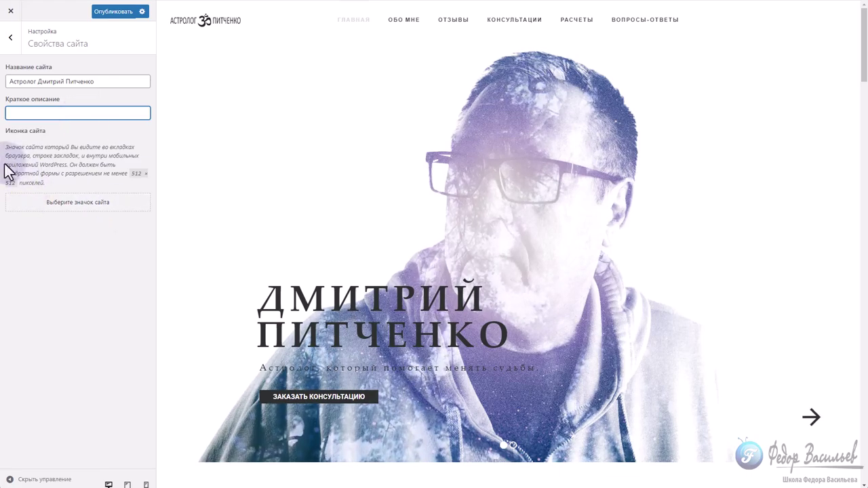
Upload favicon.jpg as the Om site icon and publish the Customizer changes
{"action": "left_click_drag", "start_coordinate": [6, 149], "coordinate": [42, 185]}
{"action": "left_click", "coordinate": [83, 184]}
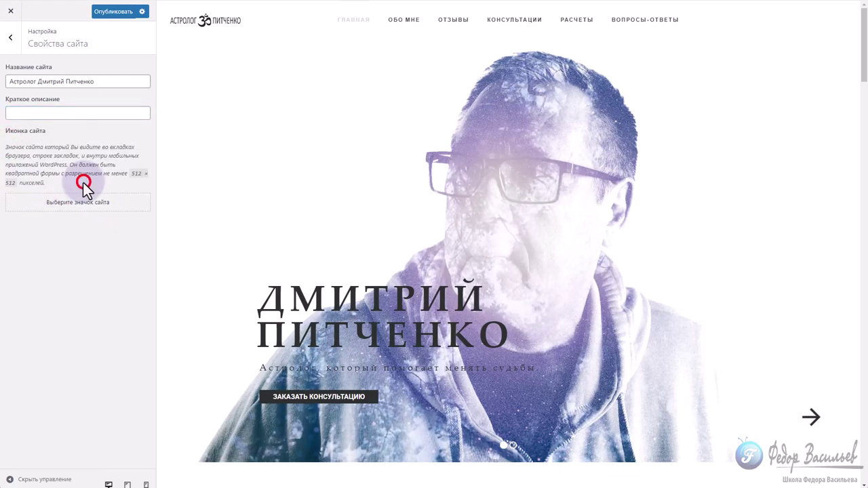
{"action": "left_click", "coordinate": [72, 204]}
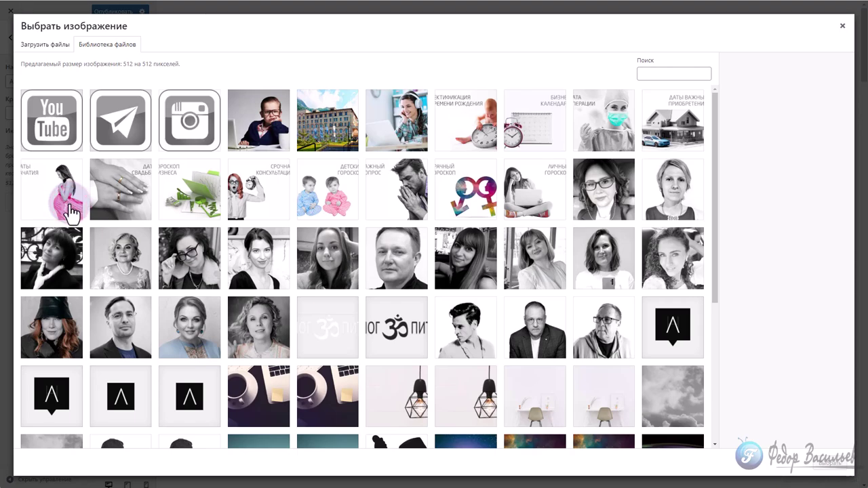
{"action": "left_click", "coordinate": [35, 45]}
{"action": "left_click", "coordinate": [420, 229]}
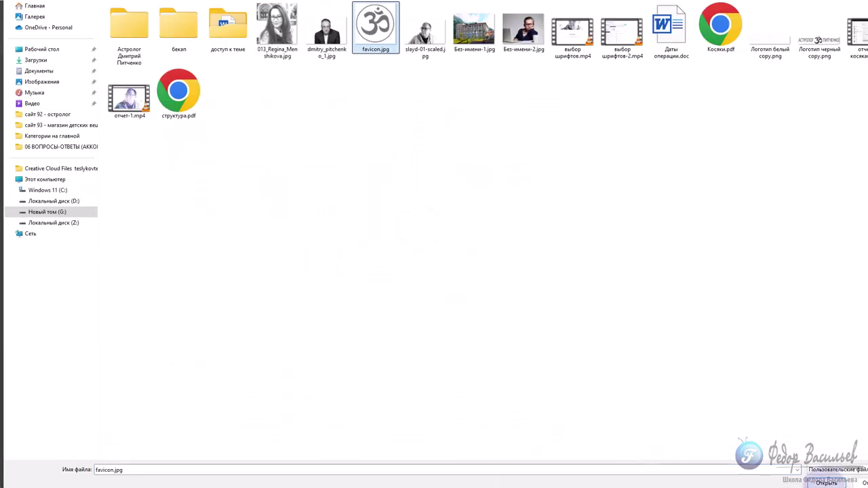
{"action": "key", "text": "Return"}
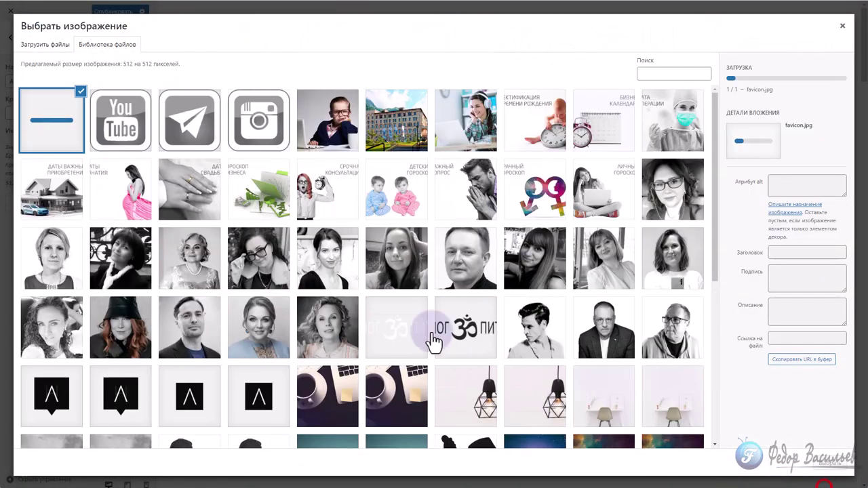
{"action": "left_click", "coordinate": [828, 463]}
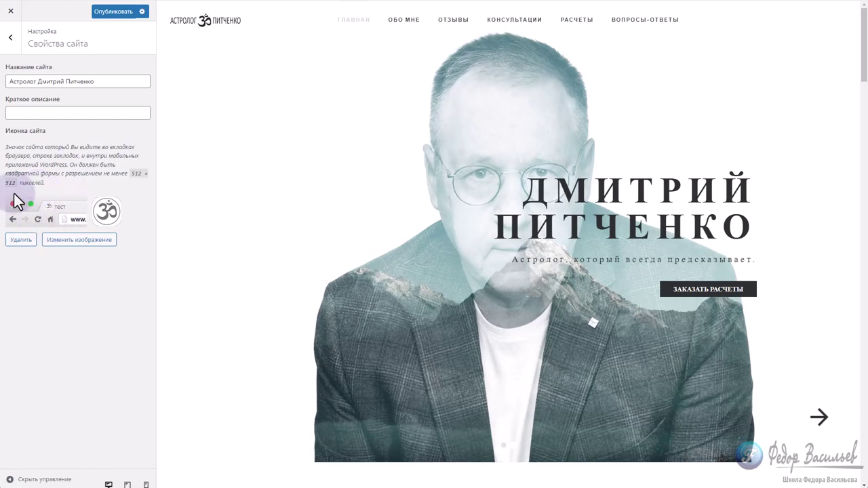
{"action": "left_click", "coordinate": [115, 12]}
{"action": "left_click", "coordinate": [10, 11]}
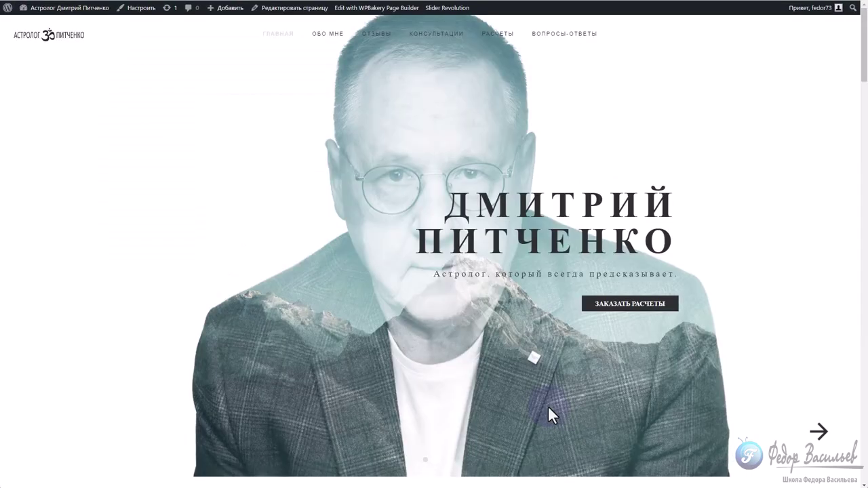
Scroll through the live one-page site's sections and back to the top
{"action": "scroll", "coordinate": [451, 326], "scroll_direction": "down", "scroll_amount": 3}
{"action": "scroll", "coordinate": [443, 305], "scroll_direction": "up", "scroll_amount": 3}
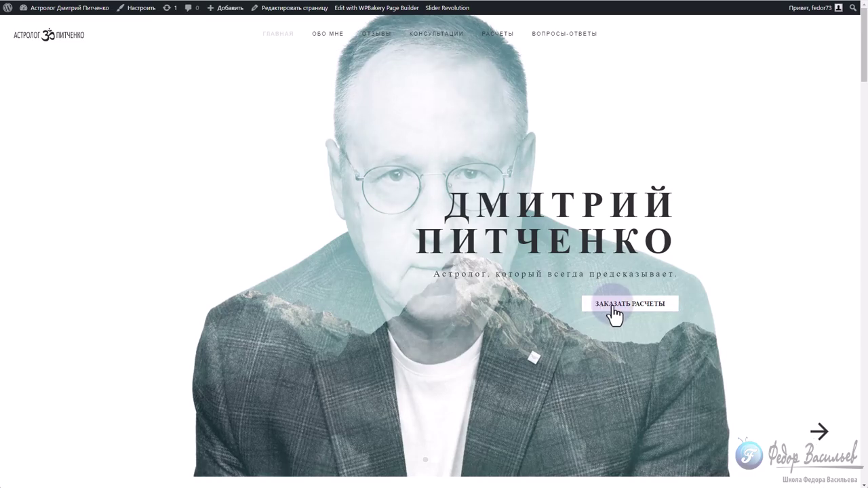
{"action": "scroll", "coordinate": [434, 284], "scroll_direction": "down", "scroll_amount": 10}
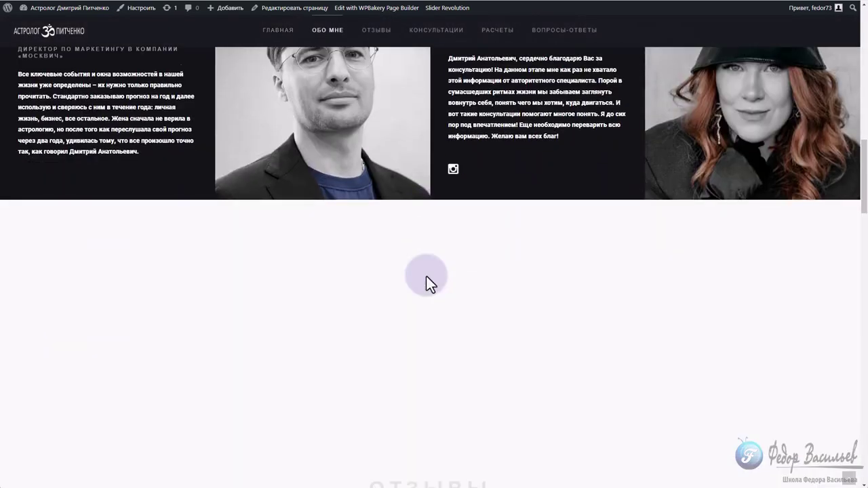
{"action": "scroll", "coordinate": [427, 277], "scroll_direction": "down", "scroll_amount": 5}
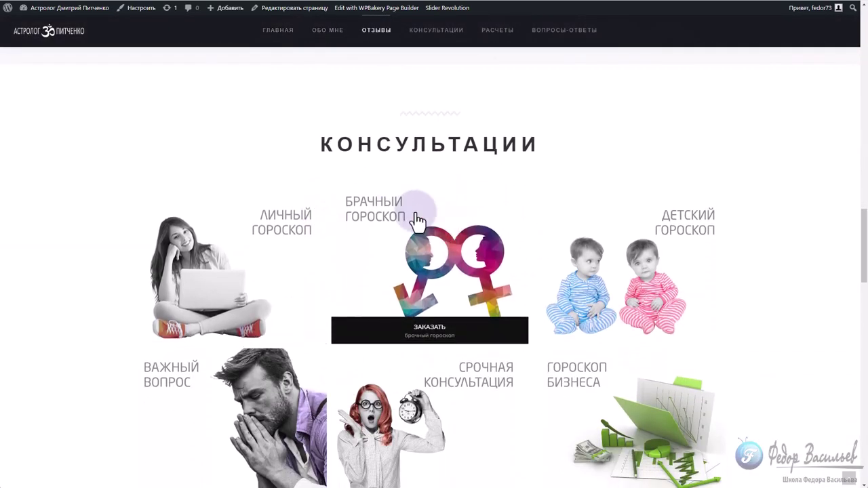
{"action": "scroll", "coordinate": [413, 218], "scroll_direction": "up", "scroll_amount": 8}
{"action": "scroll", "coordinate": [387, 197], "scroll_direction": "up", "scroll_amount": 15}
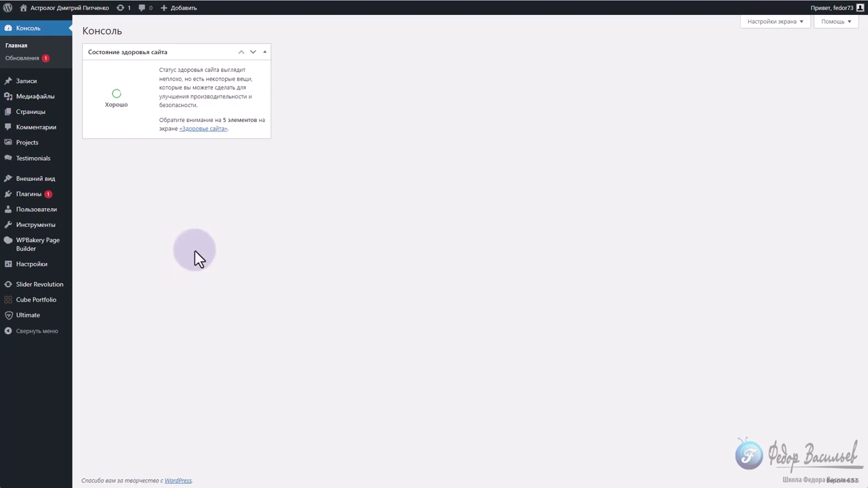
Open the Консультации page, set its top row's ID to ko, and update the page
{"action": "left_click", "coordinate": [31, 113]}
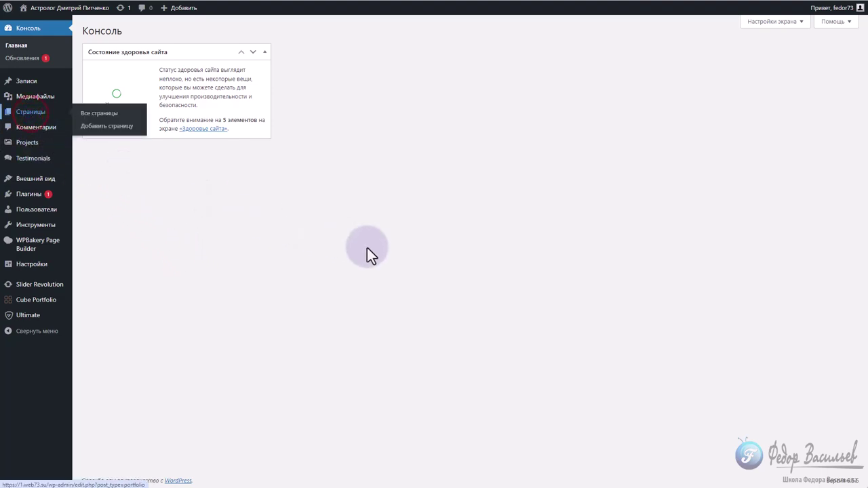
{"action": "left_click", "coordinate": [121, 207]}
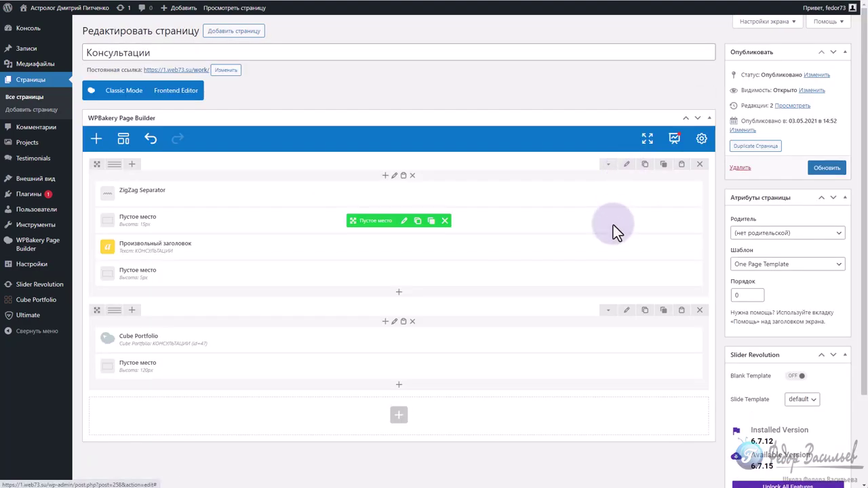
{"action": "left_click", "coordinate": [625, 165]}
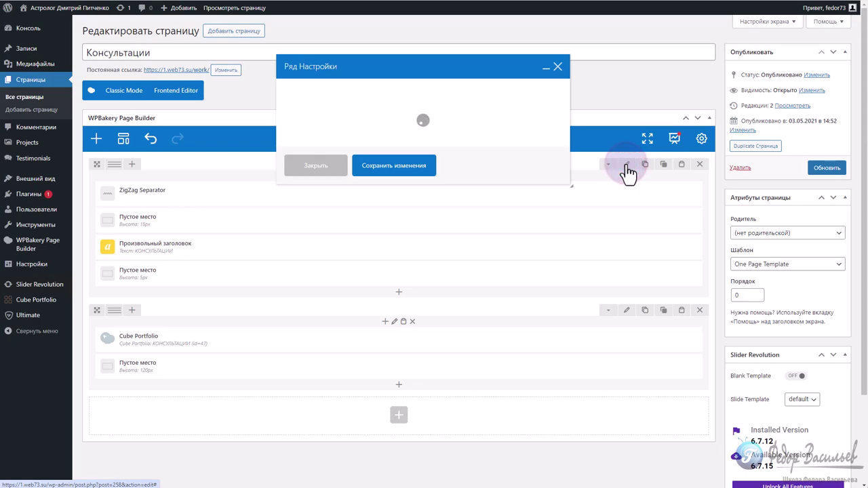
{"action": "left_click_drag", "start_coordinate": [283, 68], "coordinate": [304, 68]}
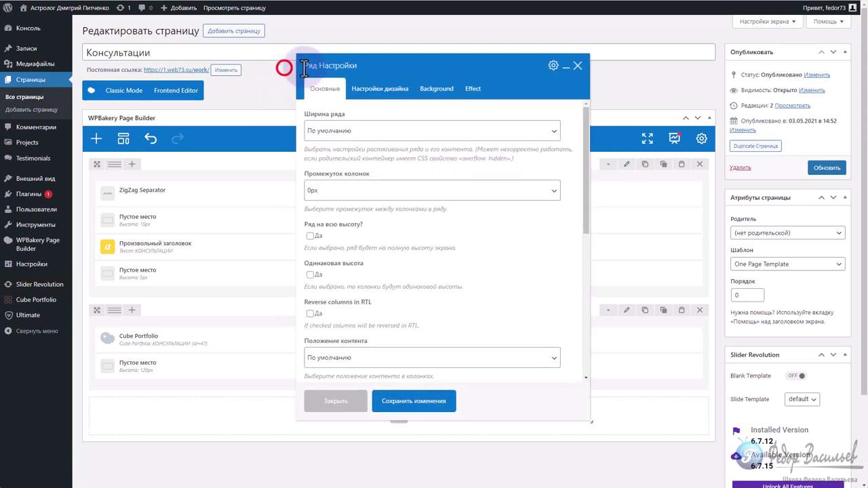
{"action": "scroll", "coordinate": [369, 145], "scroll_direction": "down", "scroll_amount": 6}
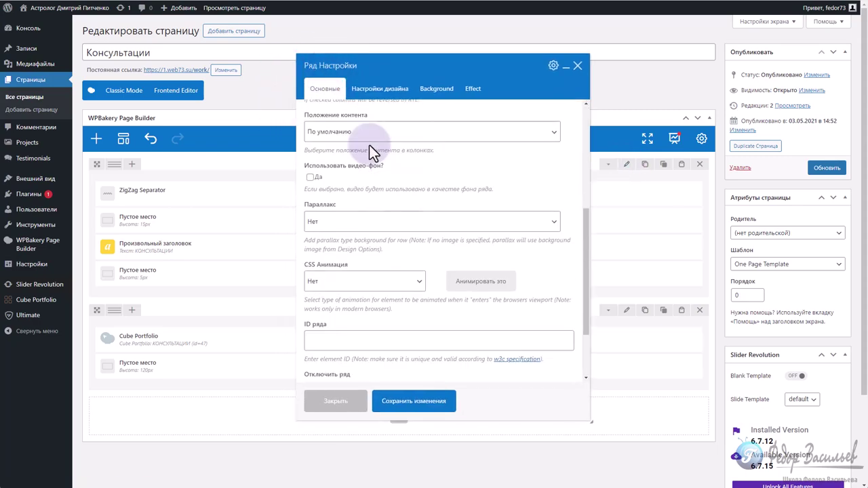
{"action": "left_click", "coordinate": [321, 253]}
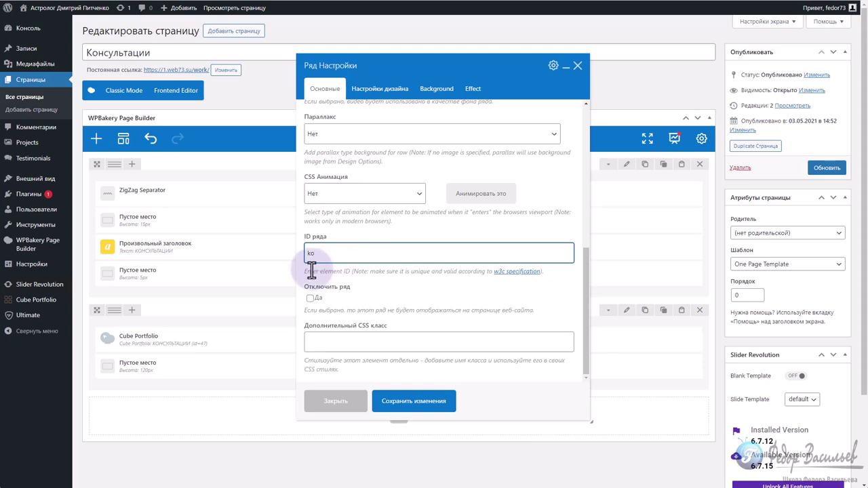
{"action": "double_click", "coordinate": [310, 253]}
{"action": "key", "text": "BackSpace"}
{"action": "type", "text": "ko"}
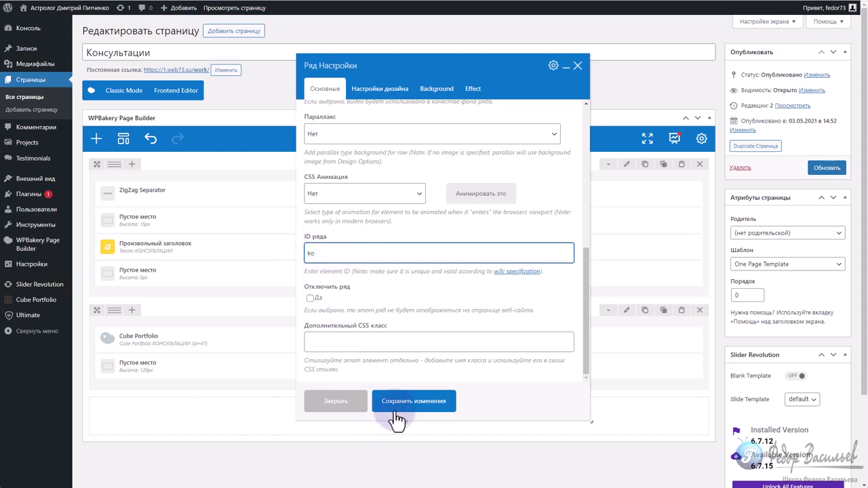
{"action": "left_click", "coordinate": [402, 405]}
{"action": "left_click", "coordinate": [827, 168]}
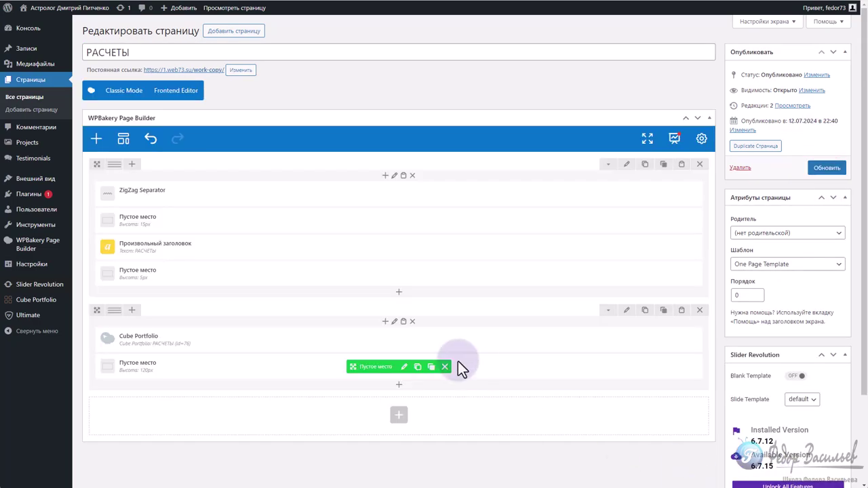
Enter ra as the РАСЧЕТЫ page's first-row ID, save the row, and update the page
{"action": "double_click", "coordinate": [133, 52]}
{"action": "left_click", "coordinate": [424, 76]}
{"action": "left_click", "coordinate": [627, 166]}
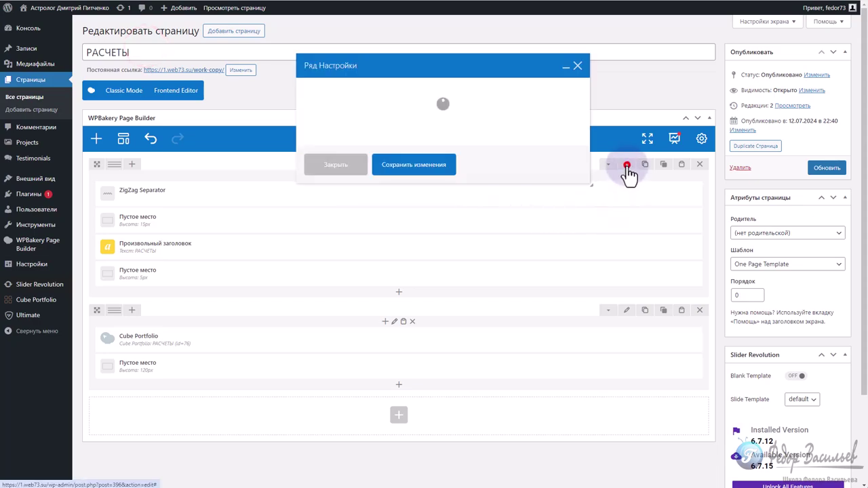
{"action": "scroll", "coordinate": [479, 204], "scroll_direction": "down", "scroll_amount": 3}
{"action": "scroll", "coordinate": [480, 190], "scroll_direction": "down", "scroll_amount": 3}
{"action": "left_click", "coordinate": [331, 261]}
{"action": "type", "text": "ra"}
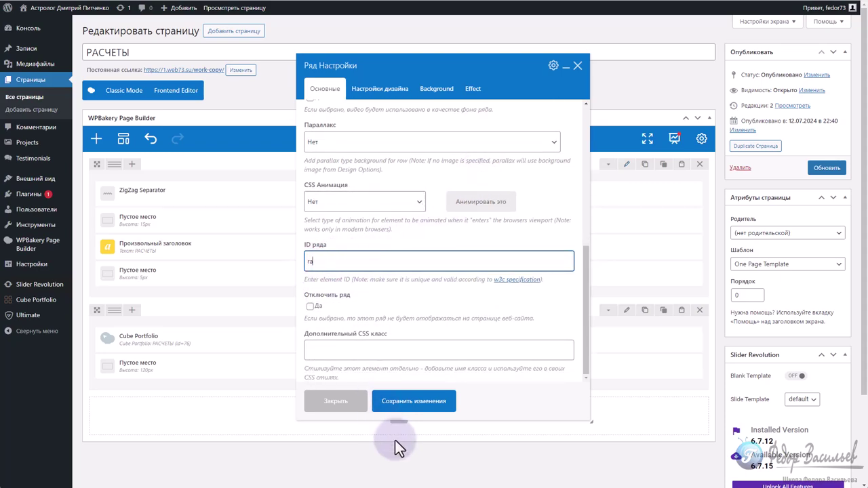
{"action": "left_click", "coordinate": [431, 402]}
{"action": "left_click", "coordinate": [812, 169]}
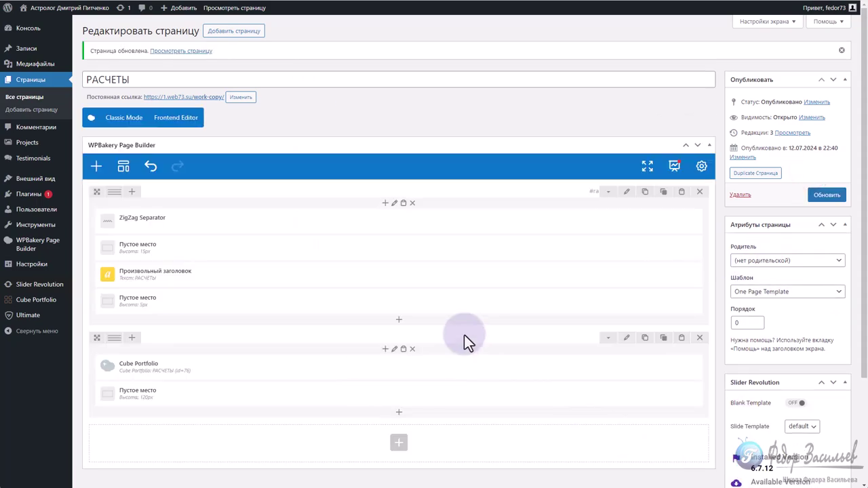
{"action": "mouse_move", "coordinate": [38, 291]}
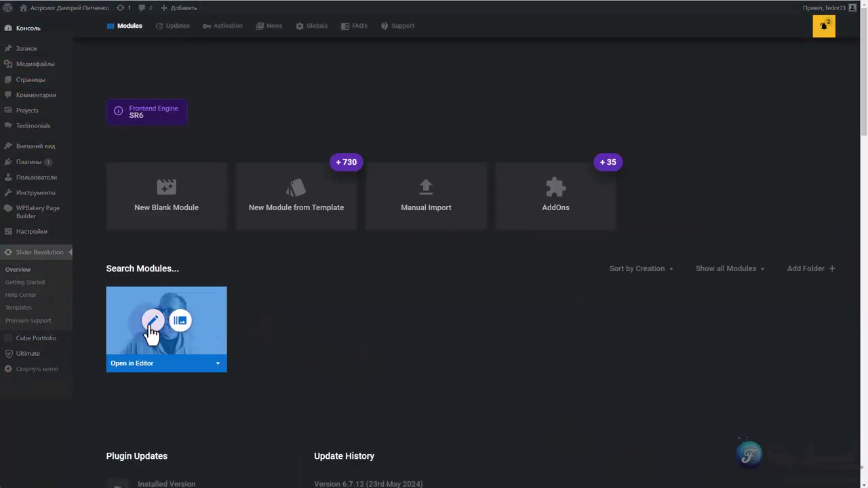
In Home 9, set the ЗАКАЗАТЬ КОНСУЛЬТАЦИЮ button's click action to Scroll To ID 'ko' and save
{"action": "left_click", "coordinate": [152, 320]}
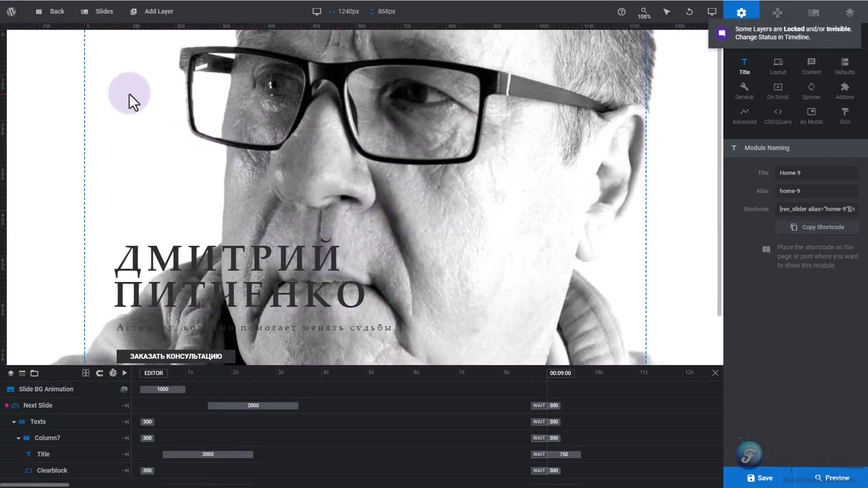
{"action": "scroll", "coordinate": [199, 163], "scroll_direction": "down", "scroll_amount": 1}
{"action": "left_click", "coordinate": [196, 311]}
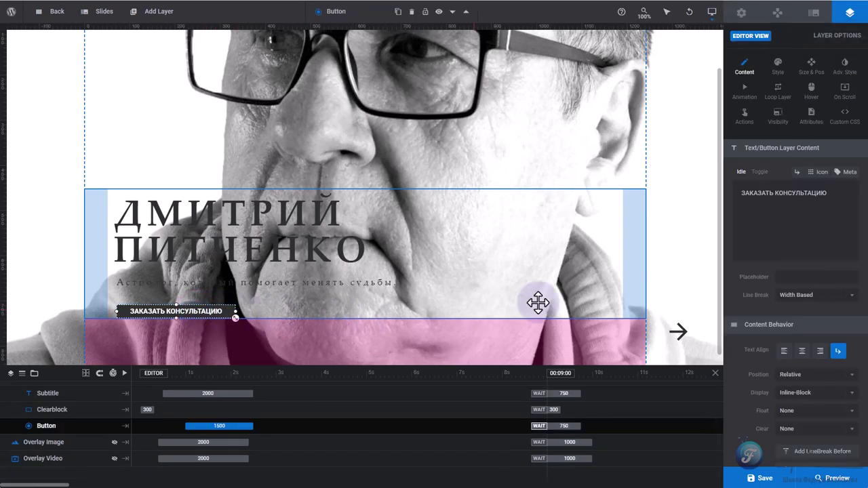
{"action": "left_click", "coordinate": [744, 120]}
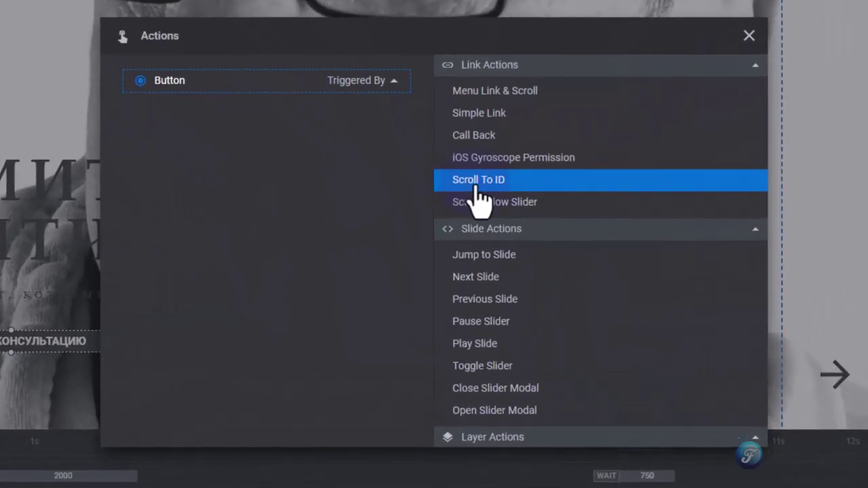
{"action": "left_click", "coordinate": [491, 180]}
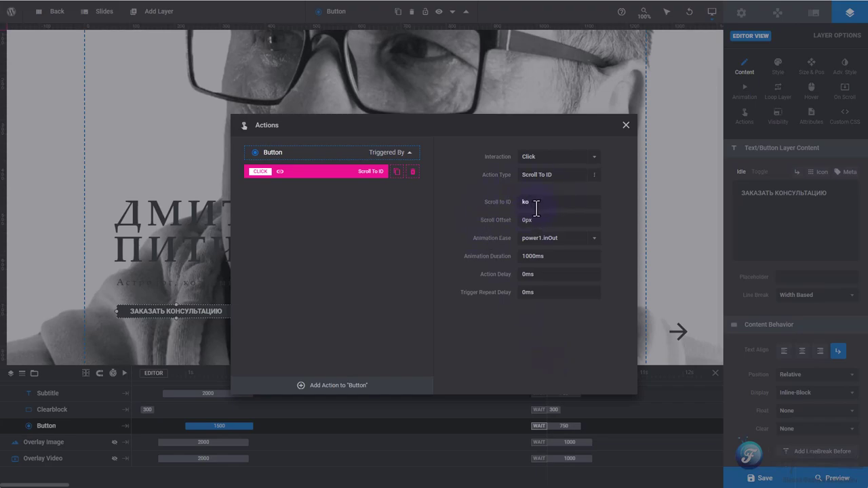
{"action": "left_click", "coordinate": [626, 126]}
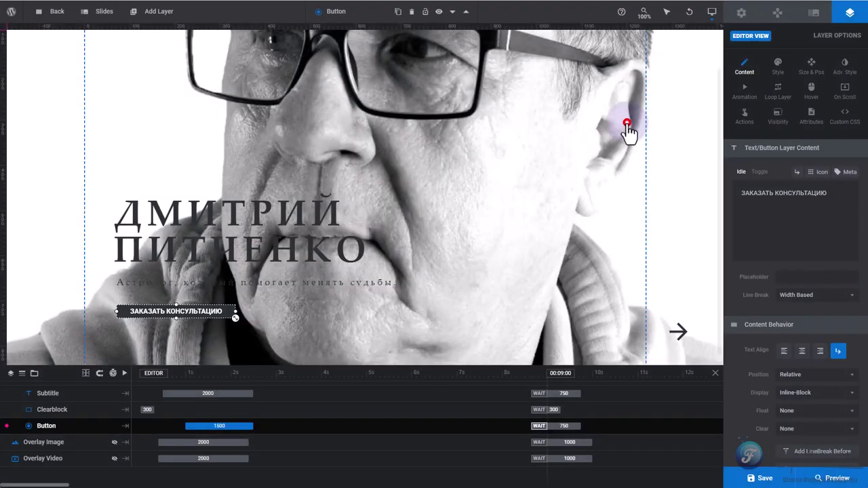
{"action": "left_click", "coordinate": [776, 483]}
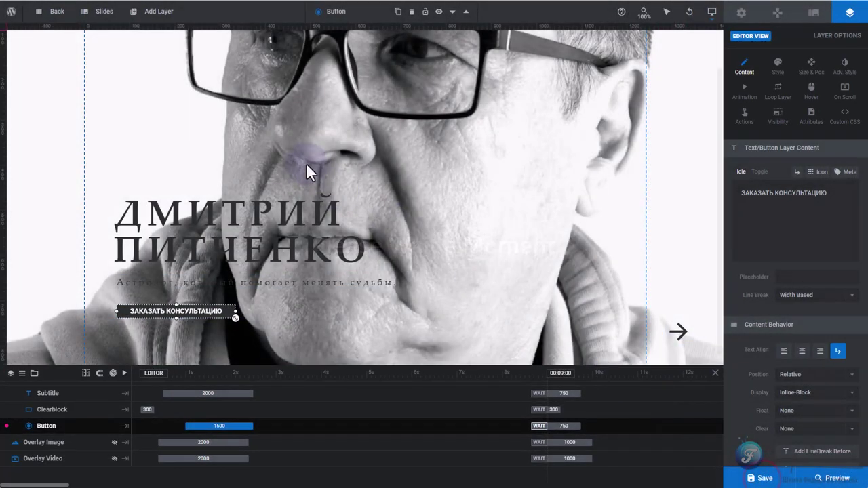
On slide 2, set the ЗАКАЗАТЬ РАСЧЕТЫ button to Scroll To ID 'ra' and save the slide
{"action": "mouse_move", "coordinate": [122, 12]}
{"action": "left_click", "coordinate": [100, 72]}
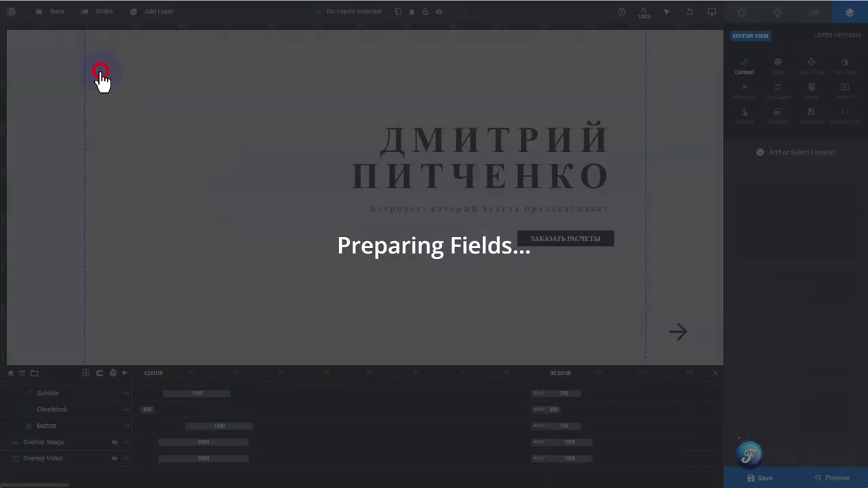
{"action": "left_click", "coordinate": [553, 240]}
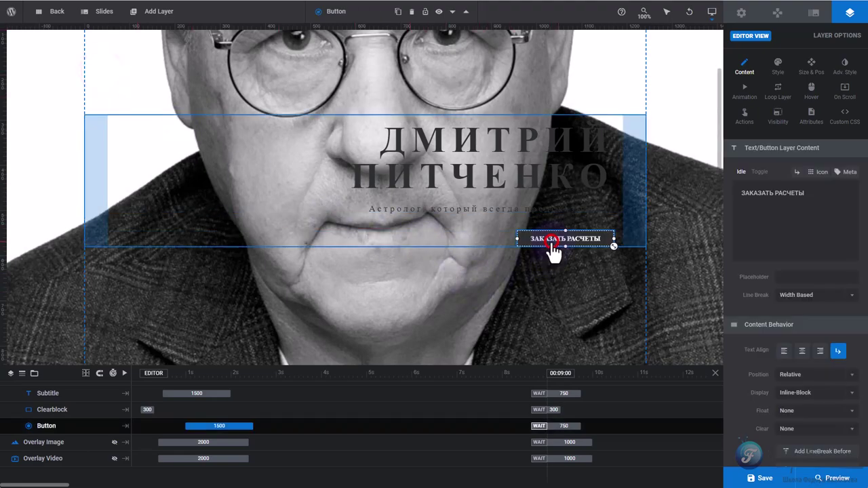
{"action": "left_click", "coordinate": [744, 114]}
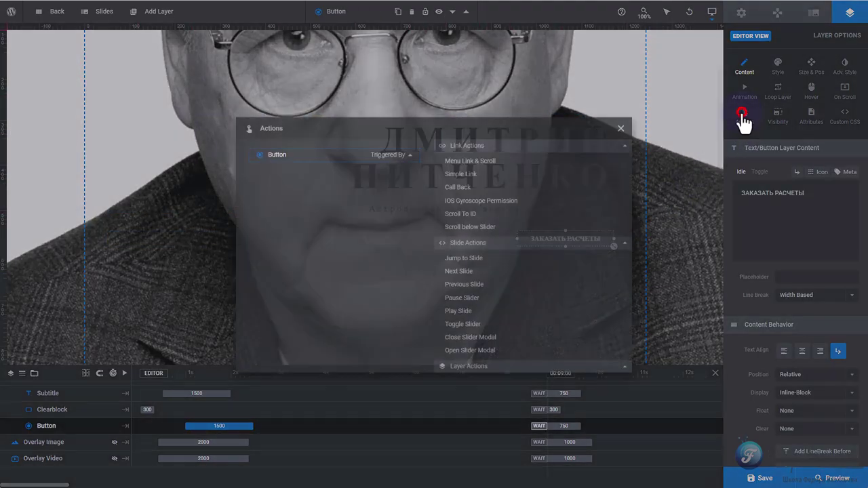
{"action": "left_click", "coordinate": [466, 213]}
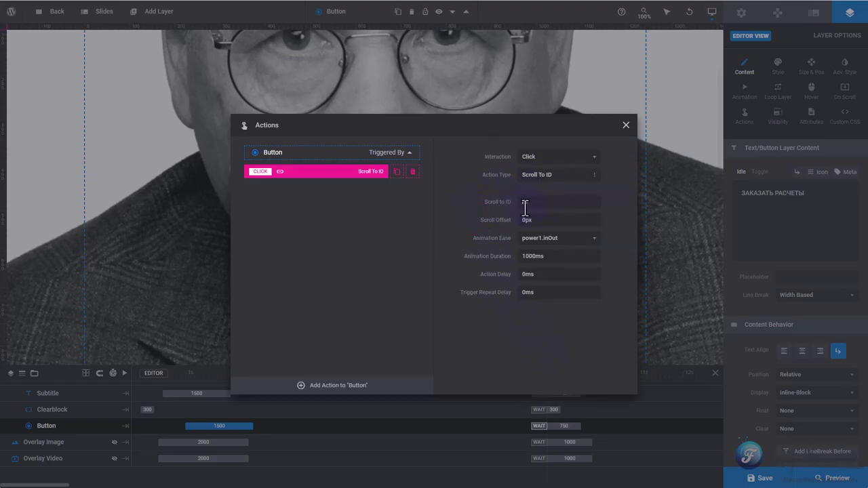
{"action": "left_click", "coordinate": [626, 126]}
{"action": "left_click", "coordinate": [760, 478]}
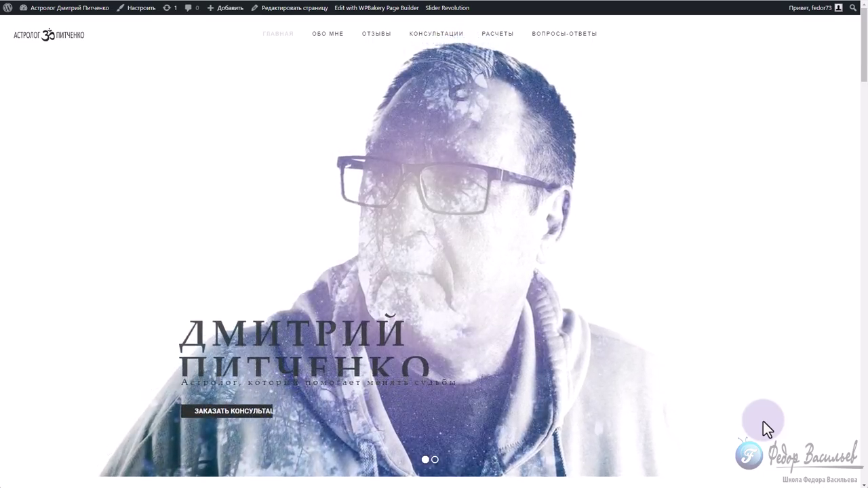
Test ЗАКАЗАТЬ КОНСУЛЬТАЦИЮ jumping to Консультации, then slide 2's ЗАКАЗАТЬ РАСЧЕТЫ jumping to Расчеты
{"action": "left_click", "coordinate": [237, 412]}
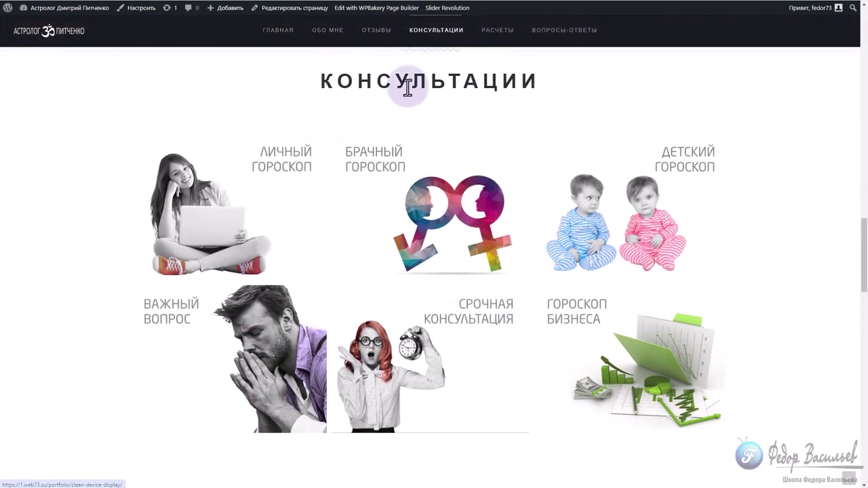
{"action": "left_click", "coordinate": [850, 480]}
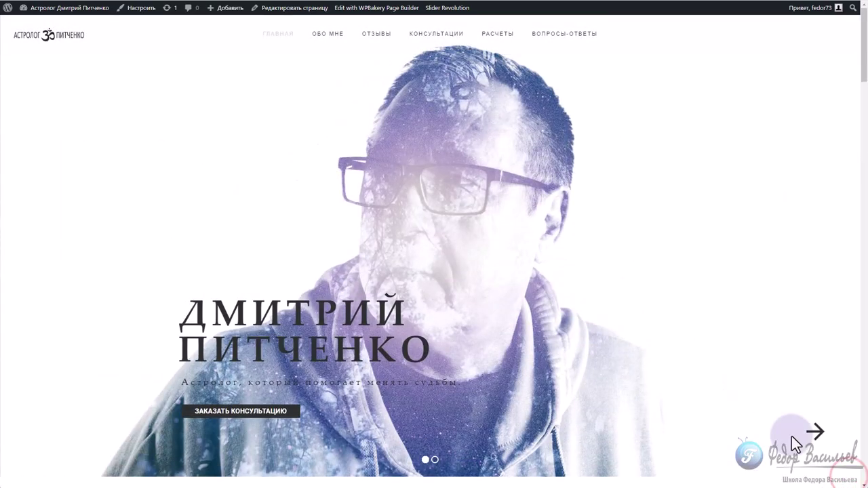
{"action": "left_click", "coordinate": [812, 428]}
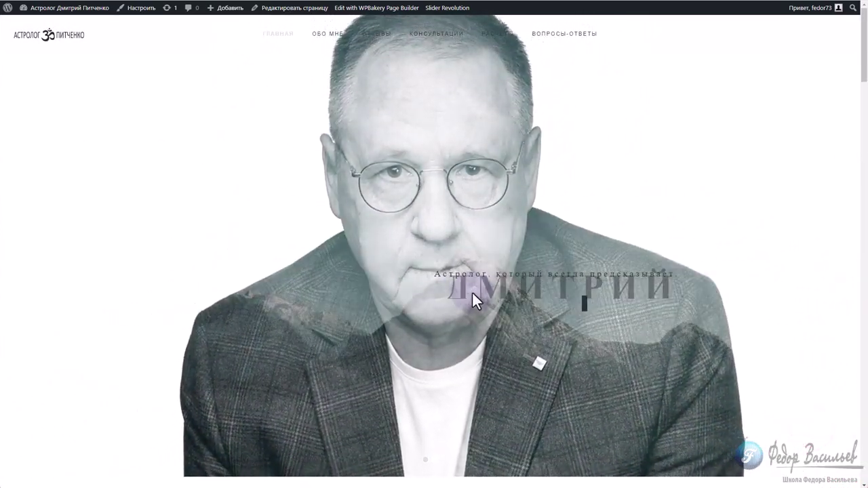
{"action": "left_click", "coordinate": [616, 304]}
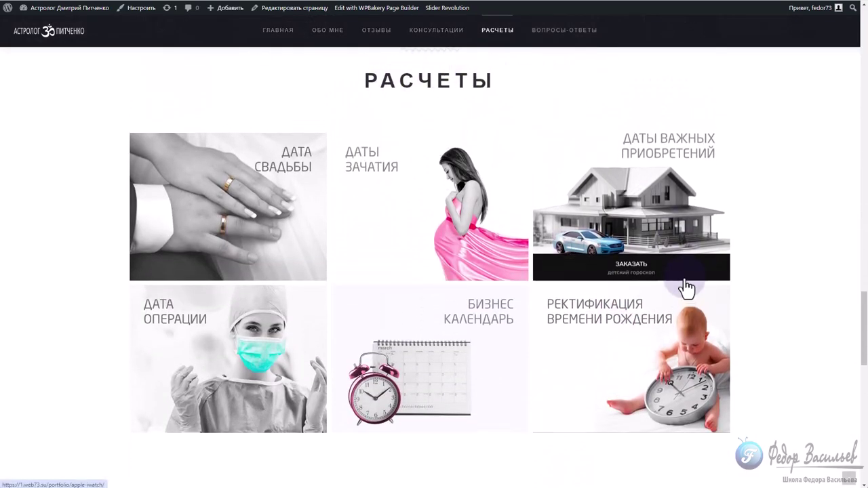
{"action": "left_click", "coordinate": [693, 304]}
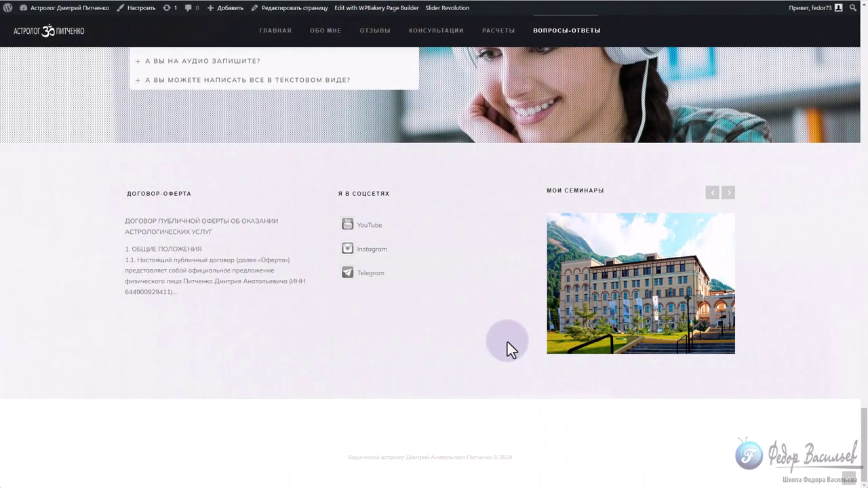
{"action": "scroll", "coordinate": [508, 341], "scroll_direction": "up", "scroll_amount": 5}
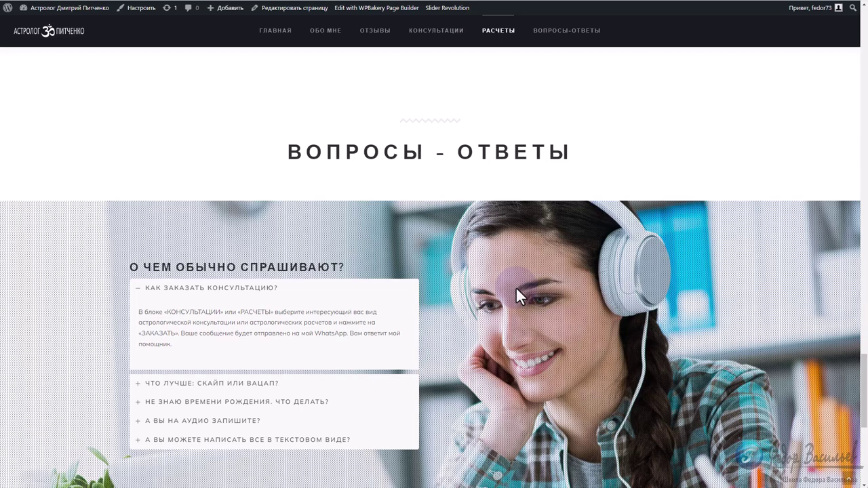
{"action": "scroll", "coordinate": [483, 283], "scroll_direction": "up", "scroll_amount": 1}
{"action": "scroll", "coordinate": [225, 237], "scroll_direction": "down", "scroll_amount": 2}
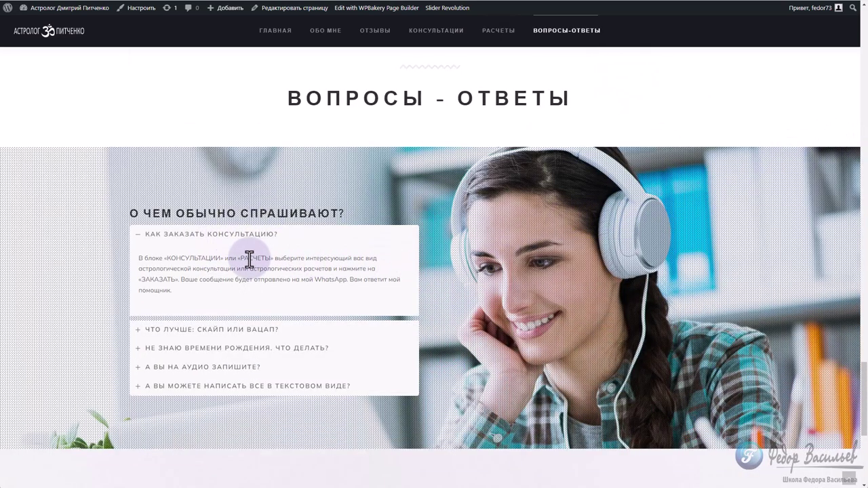
{"action": "right_click", "coordinate": [190, 236]}
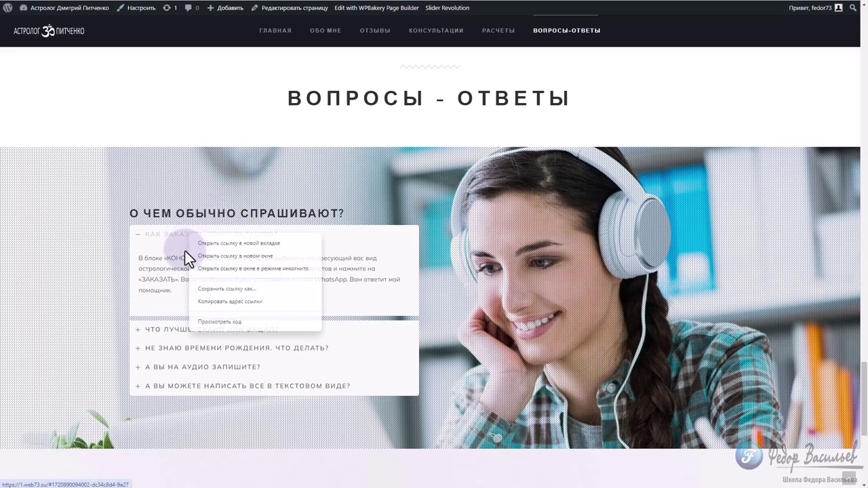
{"action": "left_click", "coordinate": [217, 322]}
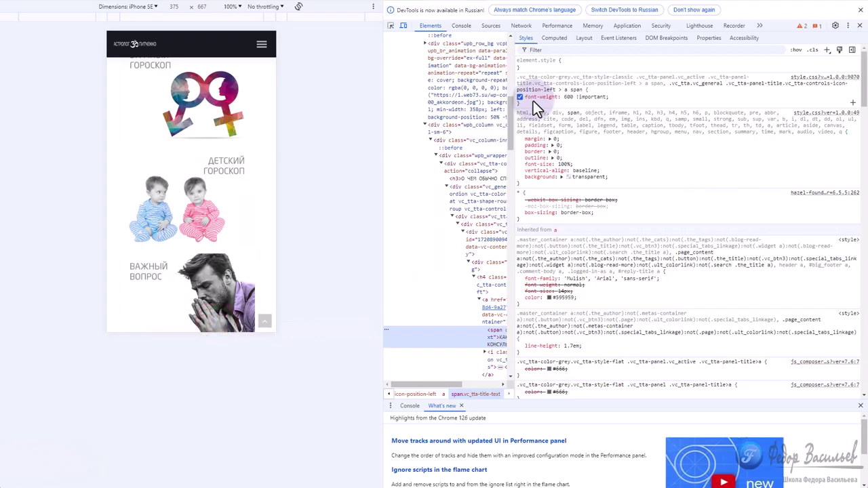
{"action": "left_click_drag", "start_coordinate": [542, 278], "coordinate": [563, 280]}
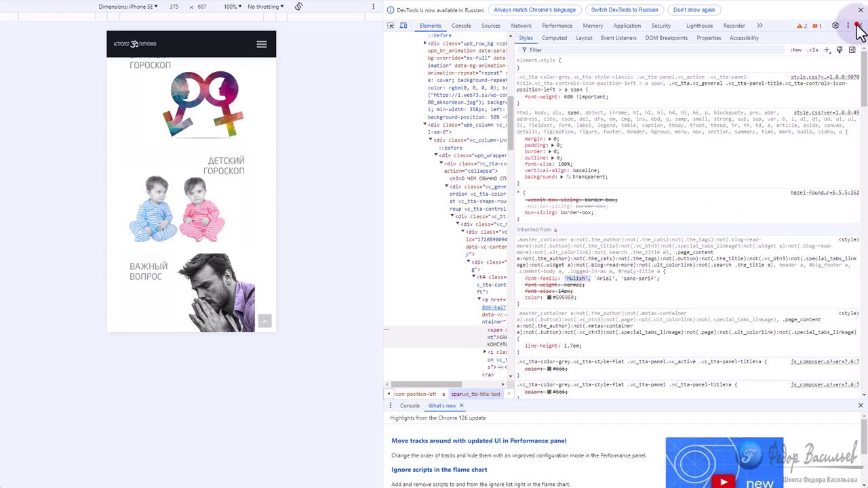
{"action": "left_click", "coordinate": [859, 25]}
Open Hazel Style Options and go to the Menus settings section
{"action": "scroll", "coordinate": [537, 174], "scroll_direction": "up", "scroll_amount": 10}
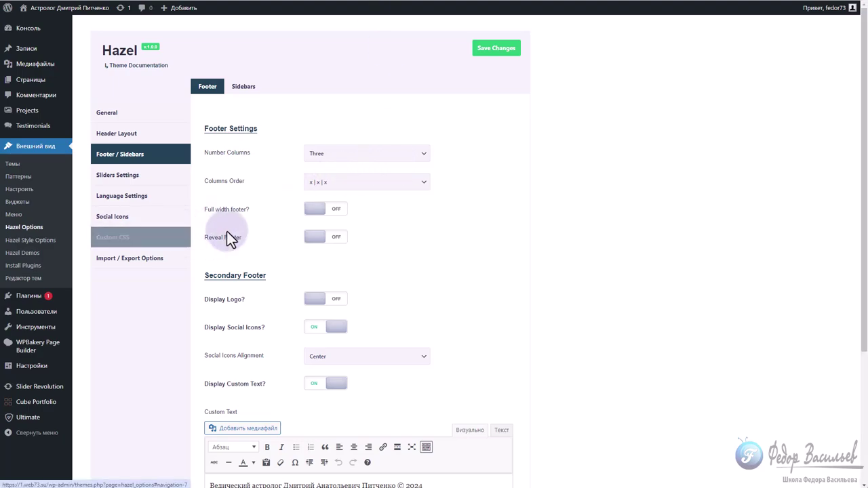
{"action": "left_click", "coordinate": [30, 243]}
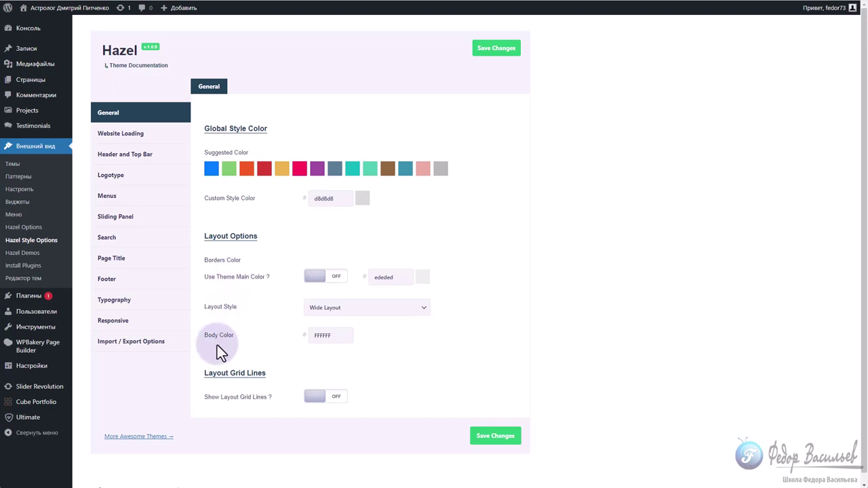
{"action": "left_click", "coordinate": [123, 135]}
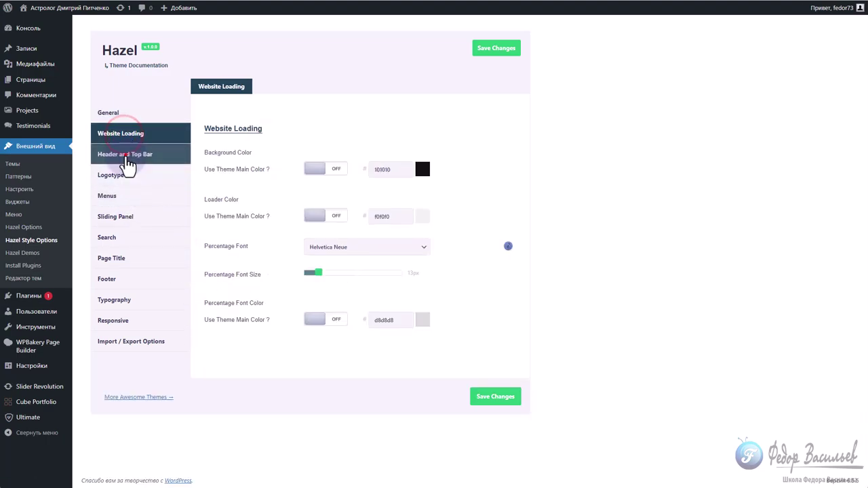
{"action": "left_click", "coordinate": [127, 161]}
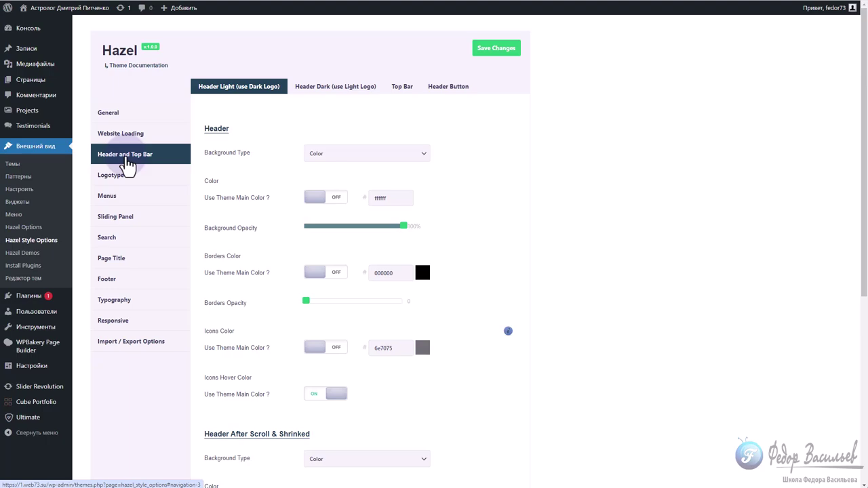
{"action": "left_click", "coordinate": [119, 196]}
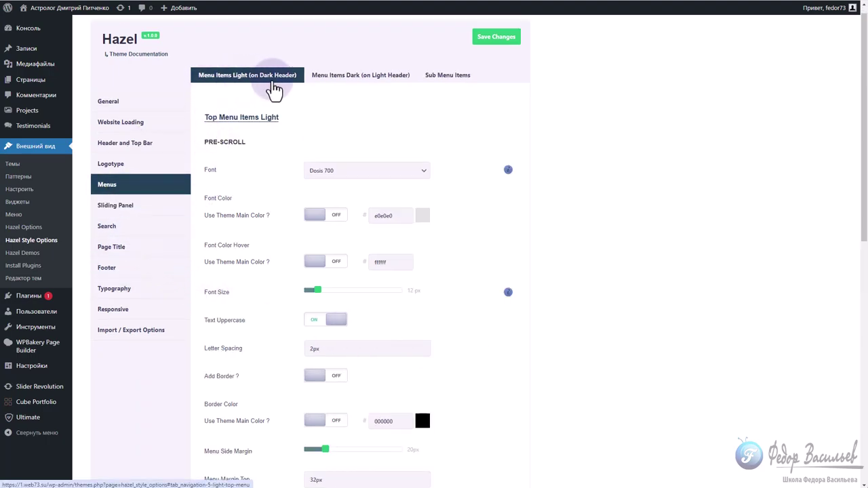
Review the font settings on the Light, Dark and Sub Menu Items tabs
{"action": "left_click", "coordinate": [345, 77]}
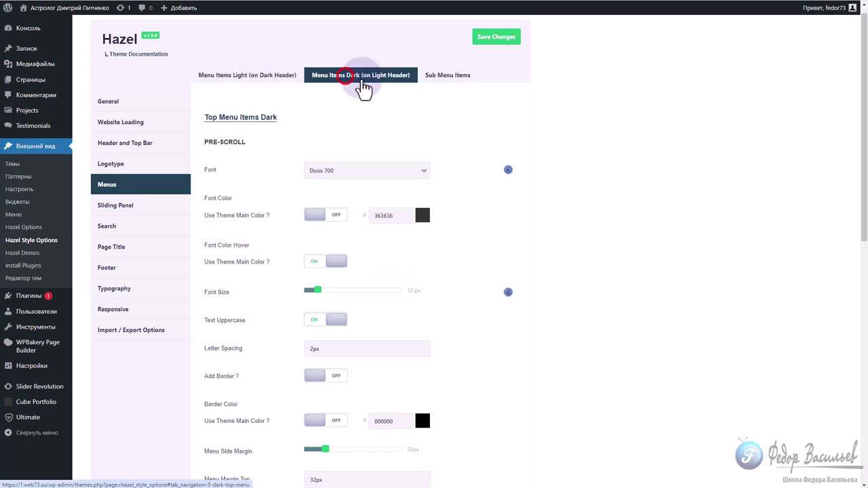
{"action": "left_click", "coordinate": [438, 79]}
{"action": "left_click", "coordinate": [251, 75]}
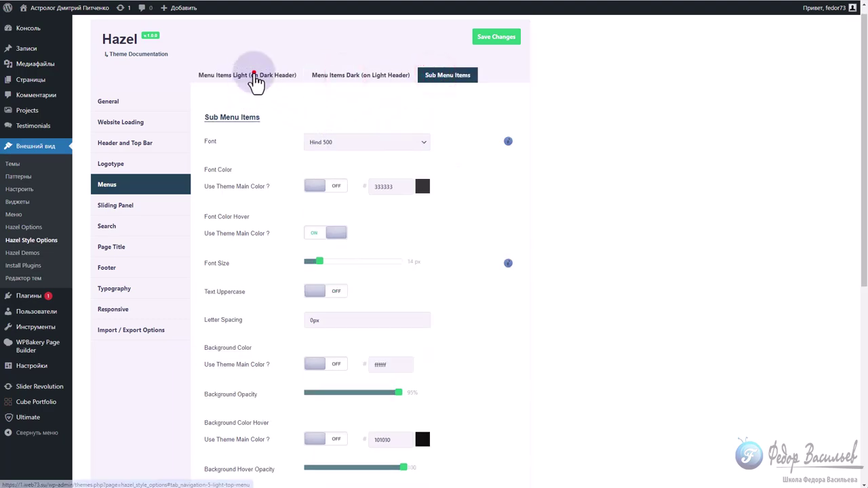
{"action": "left_click_drag", "start_coordinate": [218, 171], "coordinate": [203, 173]}
{"action": "double_click", "coordinate": [213, 171]}
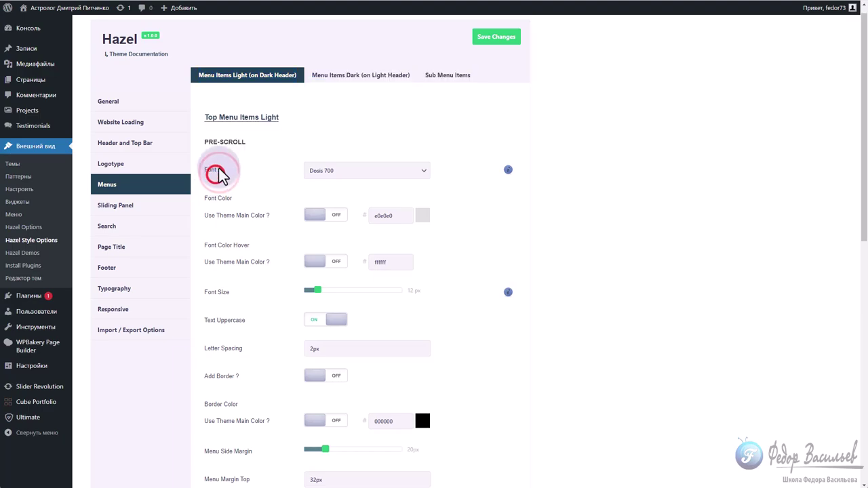
{"action": "left_click", "coordinate": [261, 170]}
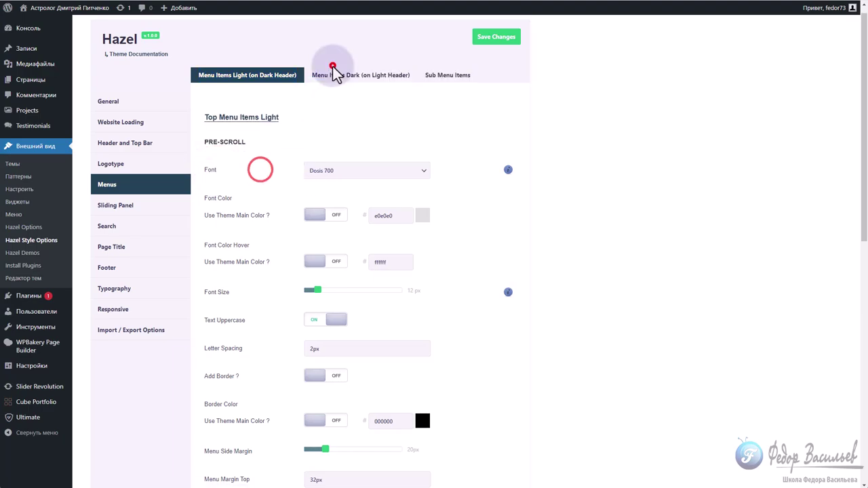
{"action": "left_click", "coordinate": [331, 74]}
{"action": "left_click", "coordinate": [431, 75]}
{"action": "left_click", "coordinate": [320, 142]}
{"action": "left_click", "coordinate": [320, 142]}
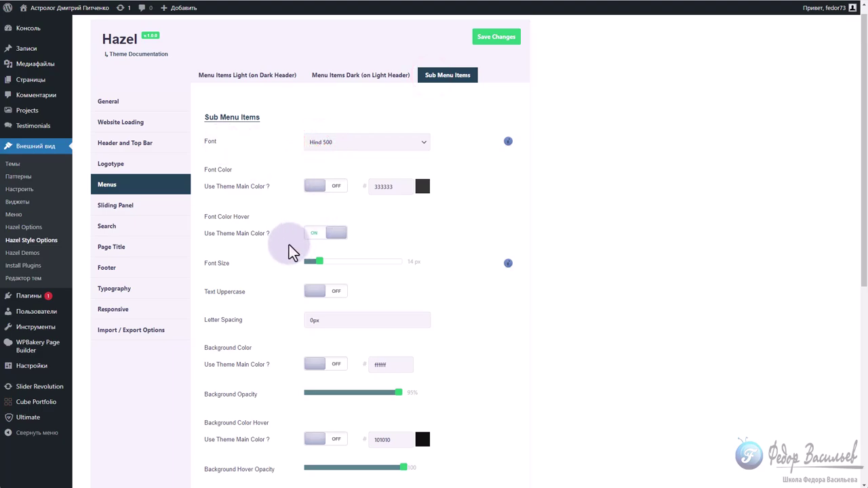
{"action": "scroll", "coordinate": [301, 197], "scroll_direction": "down", "scroll_amount": 5}
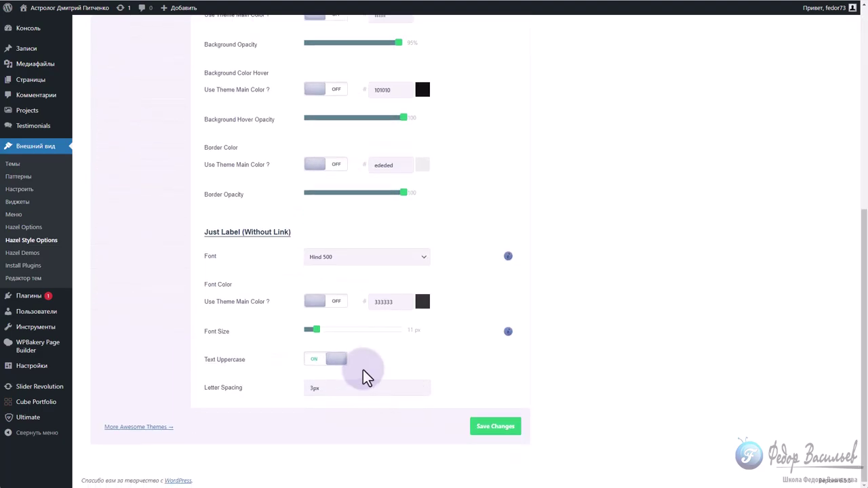
{"action": "scroll", "coordinate": [285, 312], "scroll_direction": "up", "scroll_amount": 4}
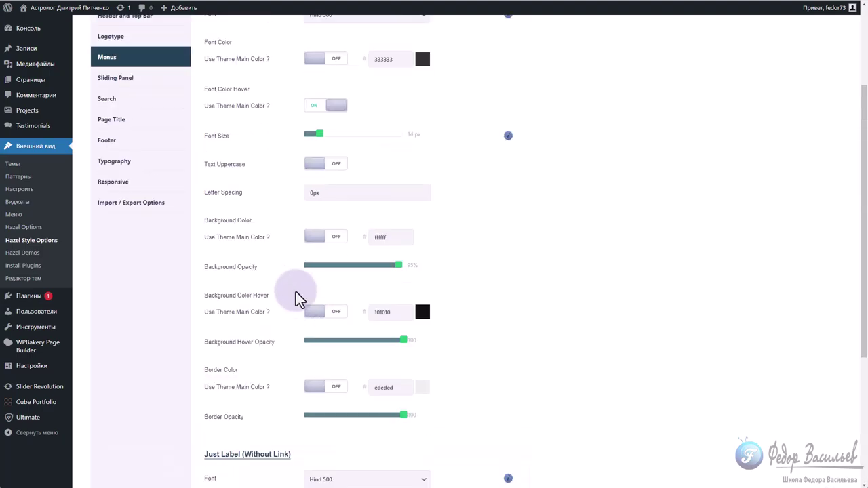
{"action": "scroll", "coordinate": [333, 226], "scroll_direction": "up", "scroll_amount": 2}
Check the Light menu items' after-scroll font choices, then view the Menu Items Dark tab
{"action": "left_click", "coordinate": [248, 87]}
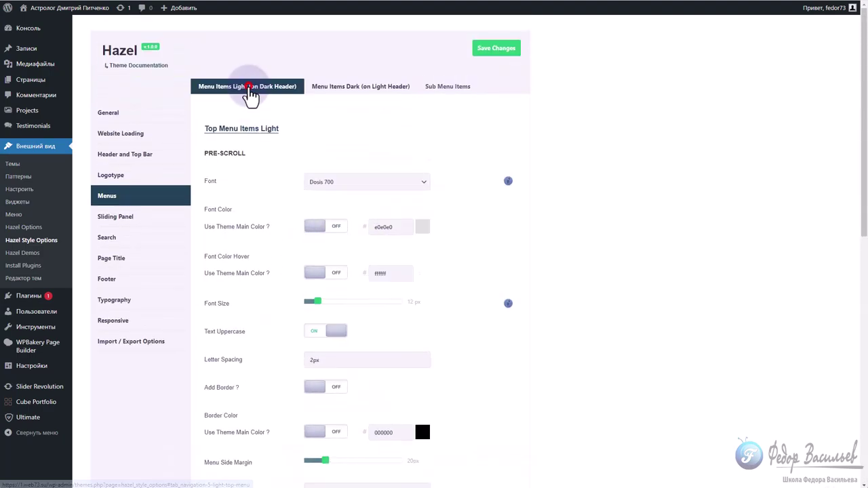
{"action": "scroll", "coordinate": [257, 167], "scroll_direction": "down", "scroll_amount": 2}
{"action": "scroll", "coordinate": [261, 174], "scroll_direction": "down", "scroll_amount": 2}
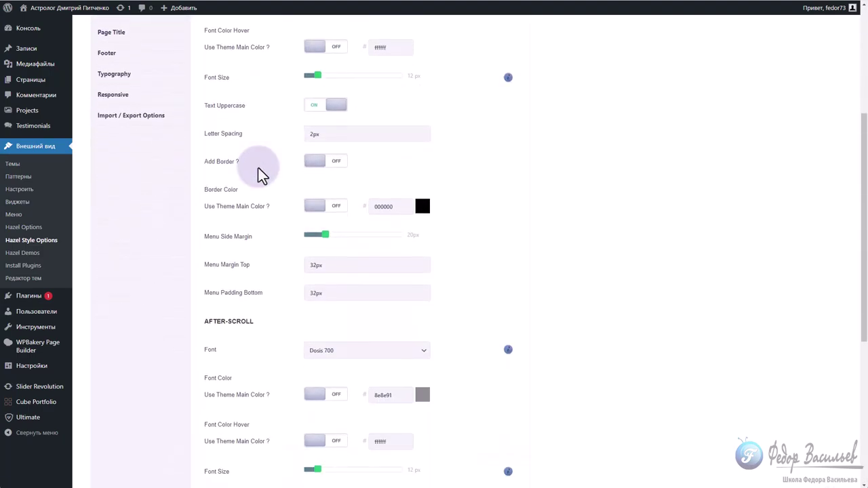
{"action": "scroll", "coordinate": [261, 174], "scroll_direction": "down", "scroll_amount": 3}
{"action": "left_click_drag", "start_coordinate": [206, 185], "coordinate": [250, 185]}
{"action": "left_click", "coordinate": [337, 214]}
{"action": "left_click", "coordinate": [337, 214]}
{"action": "scroll", "coordinate": [261, 203], "scroll_direction": "down", "scroll_amount": 3}
{"action": "scroll", "coordinate": [284, 258], "scroll_direction": "up", "scroll_amount": 3}
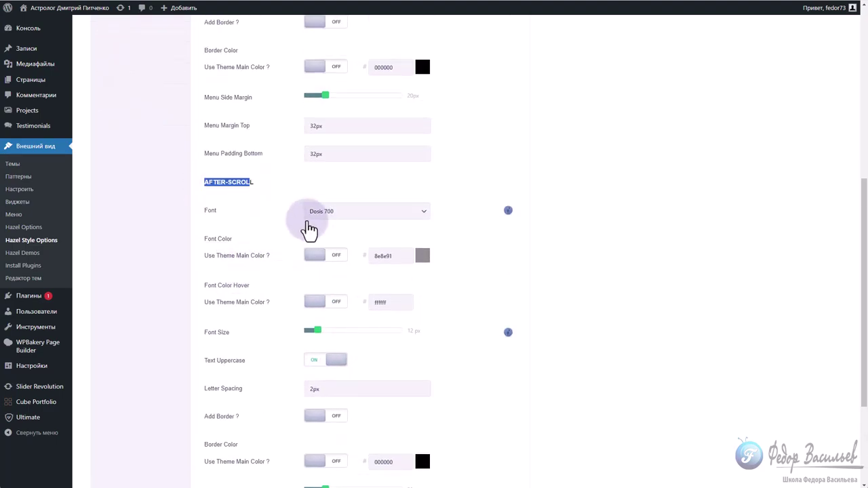
{"action": "scroll", "coordinate": [285, 312], "scroll_direction": "up", "scroll_amount": 5}
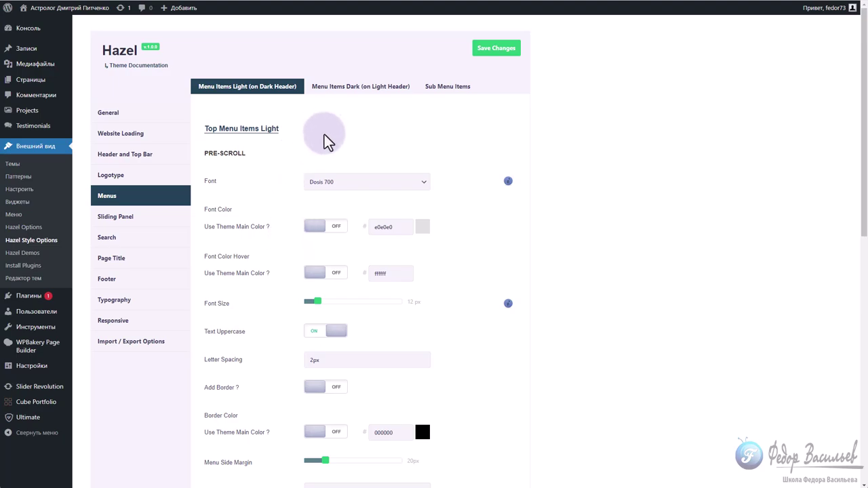
{"action": "left_click", "coordinate": [325, 93]}
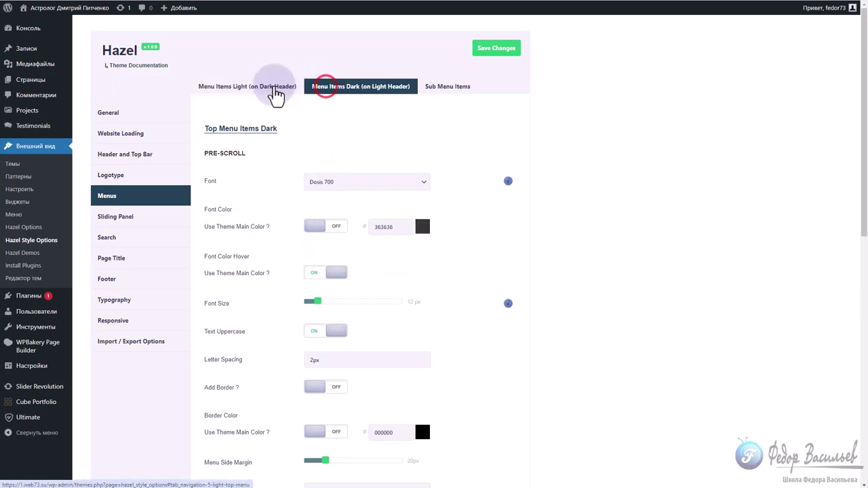
Try Hind Normal, then set the Dark menu items' font to Arial Black and save
{"action": "left_click", "coordinate": [439, 0]}
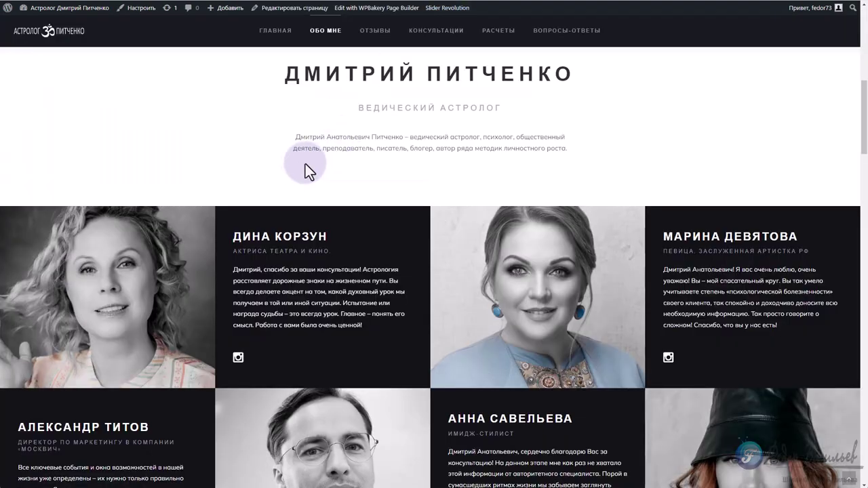
{"action": "scroll", "coordinate": [221, 192], "scroll_direction": "up", "scroll_amount": 5}
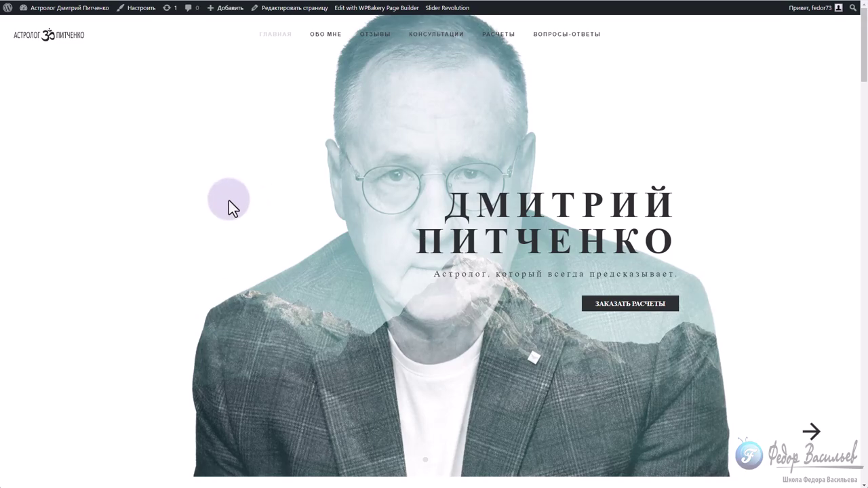
{"action": "scroll", "coordinate": [228, 199], "scroll_direction": "down", "scroll_amount": 3}
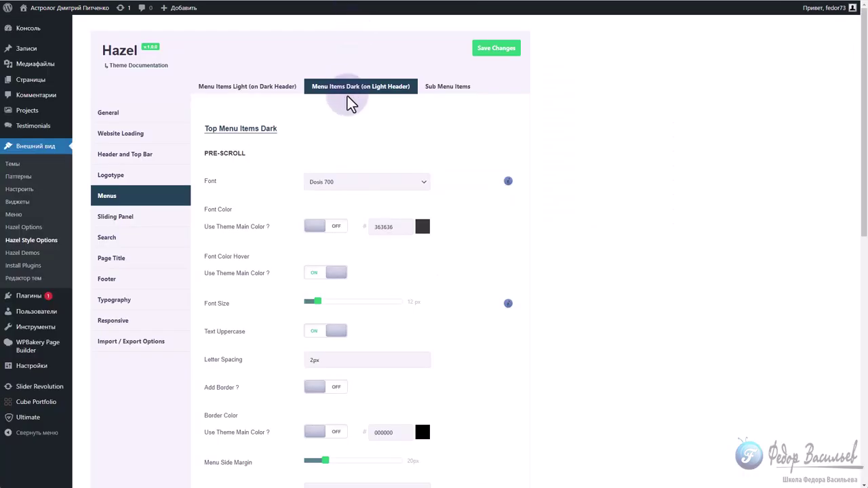
{"action": "left_click", "coordinate": [331, 180]}
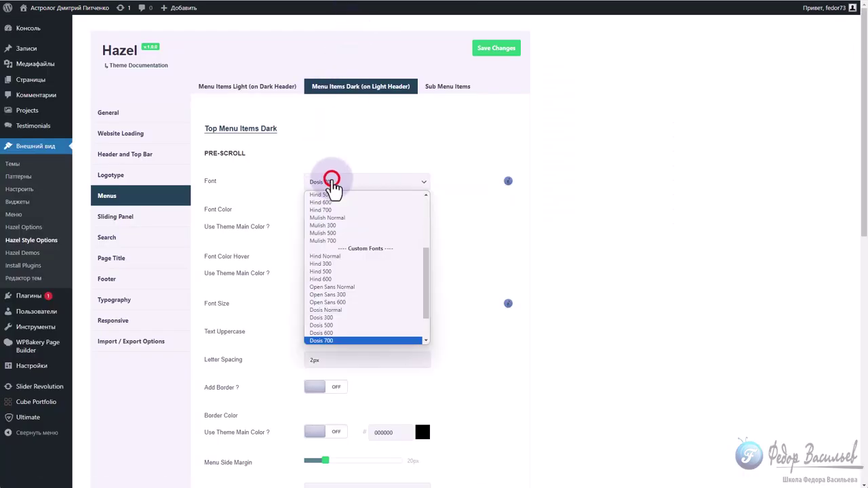
{"action": "left_click", "coordinate": [422, 258]}
{"action": "left_click", "coordinate": [412, 184]}
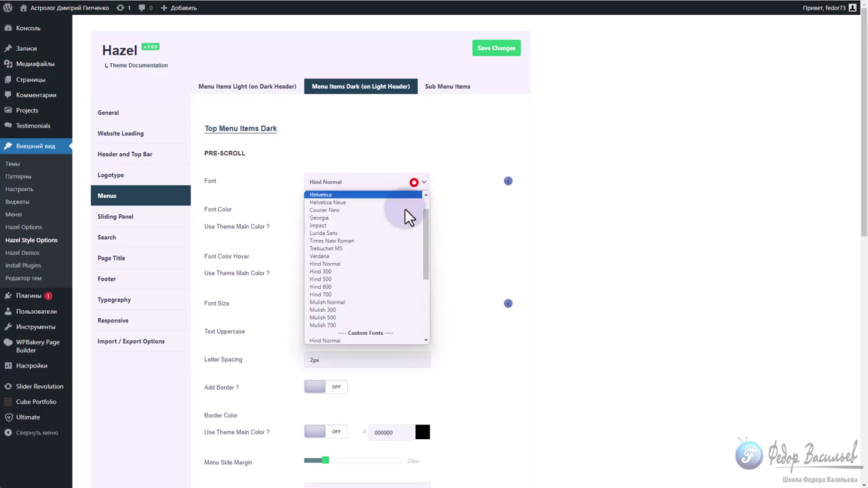
{"action": "left_click_drag", "start_coordinate": [419, 270], "coordinate": [423, 310]}
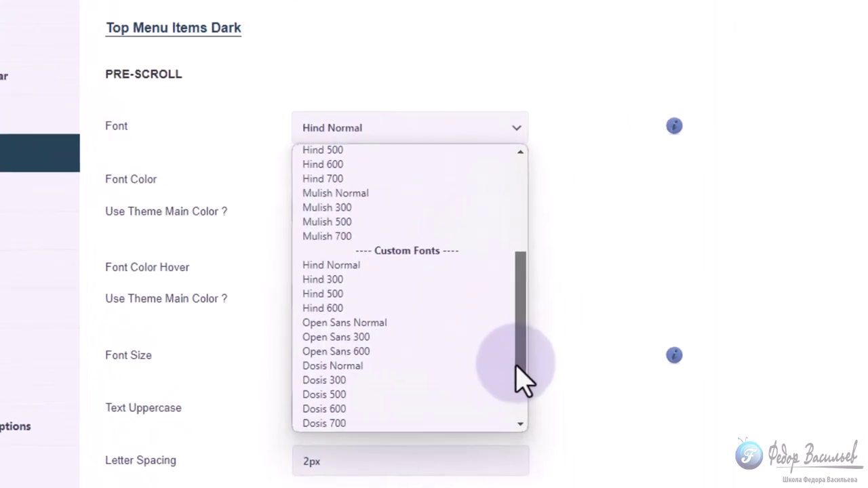
{"action": "left_click_drag", "start_coordinate": [517, 366], "coordinate": [550, 240]}
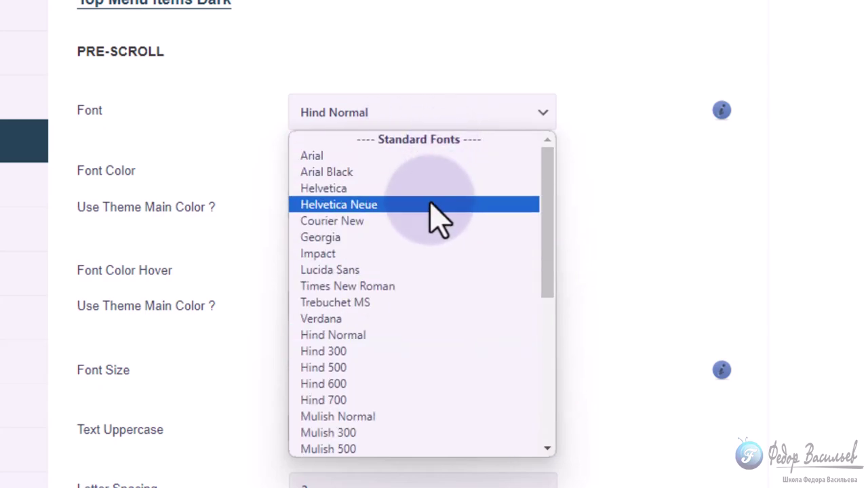
{"action": "mouse_move", "coordinate": [549, 205]}
{"action": "left_mouse_down"}
{"action": "mouse_move", "coordinate": [549, 259]}
{"action": "mouse_move", "coordinate": [548, 207]}
{"action": "left_mouse_up"}
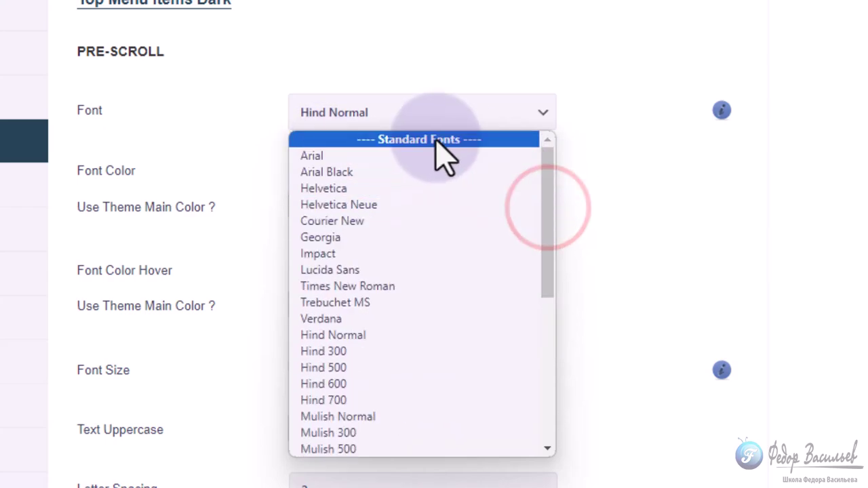
{"action": "left_click", "coordinate": [328, 175]}
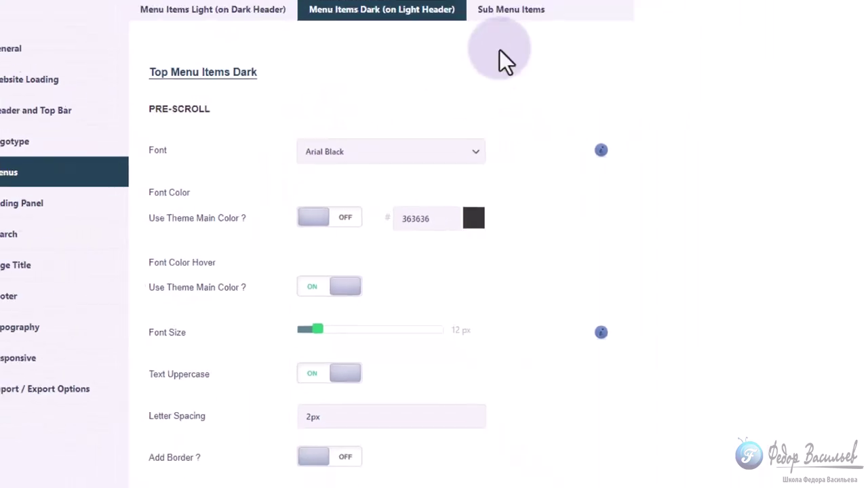
{"action": "left_click", "coordinate": [495, 49]}
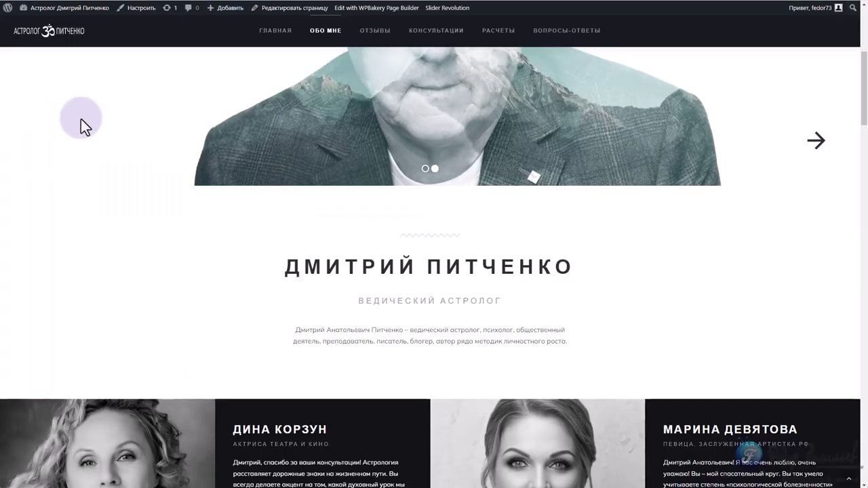
Reload the front-end page and scroll through it to check the top-menu font
{"action": "key", "text": "F5"}
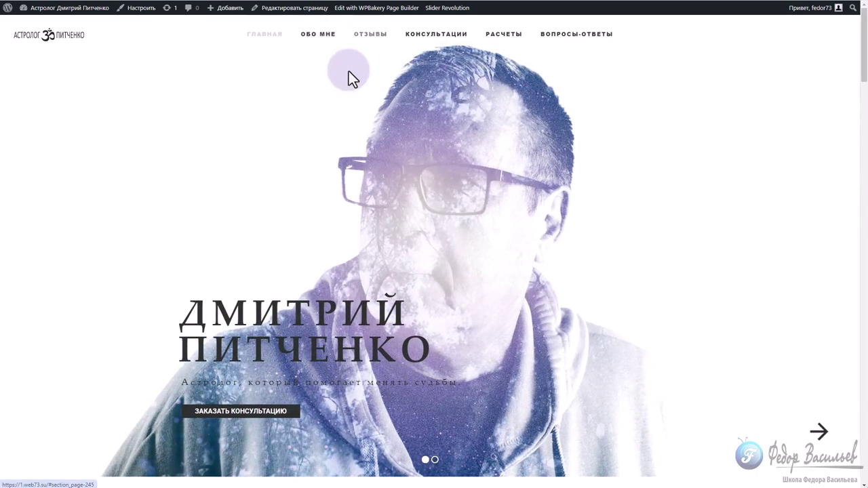
{"action": "scroll", "coordinate": [298, 140], "scroll_direction": "down", "scroll_amount": 2}
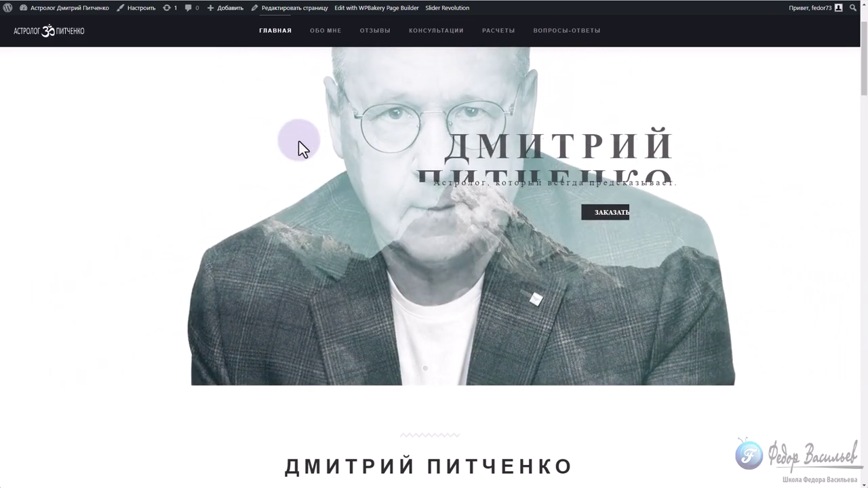
{"action": "scroll", "coordinate": [298, 140], "scroll_direction": "up", "scroll_amount": 2}
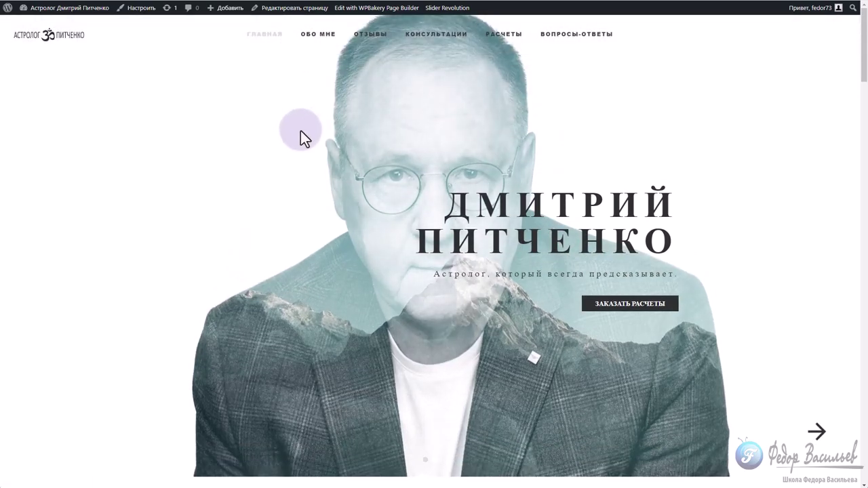
{"action": "scroll", "coordinate": [298, 139], "scroll_direction": "down", "scroll_amount": 5}
{"action": "scroll", "coordinate": [387, 159], "scroll_direction": "up", "scroll_amount": 5}
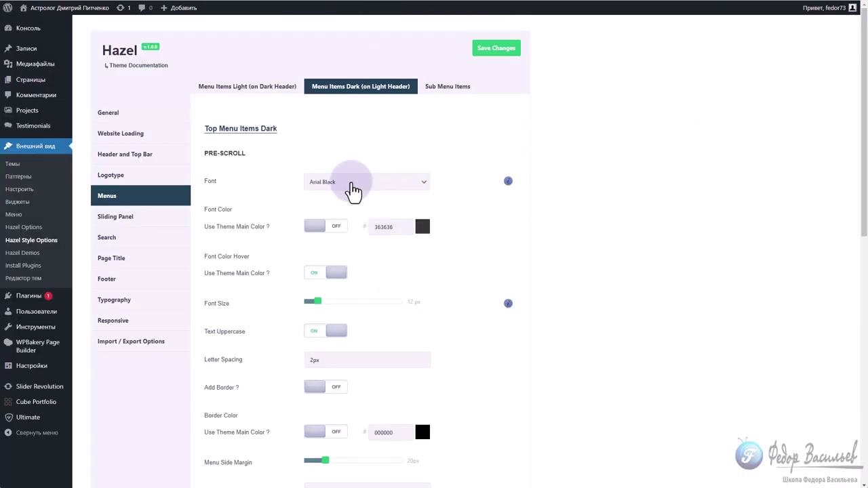
Switch the Top Menu Items Dark pre-scroll font from Arial Black to Arial
{"action": "left_click", "coordinate": [351, 183]}
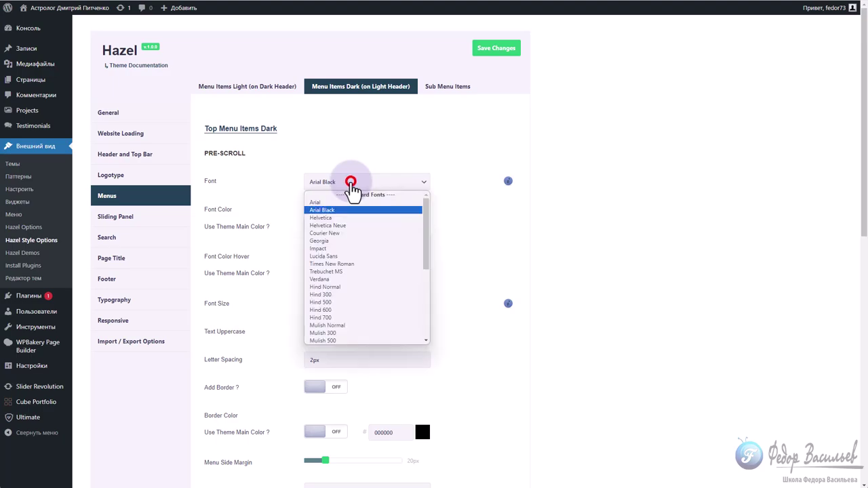
{"action": "left_click", "coordinate": [326, 202]}
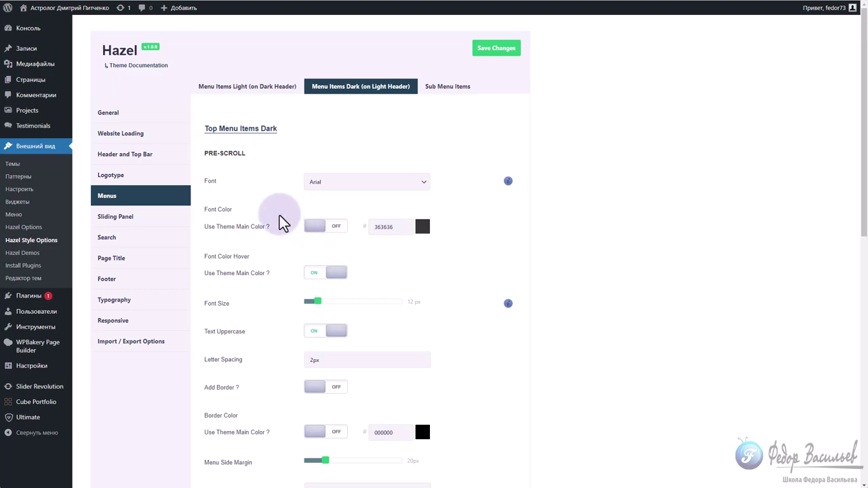
{"action": "left_click", "coordinate": [334, 182]}
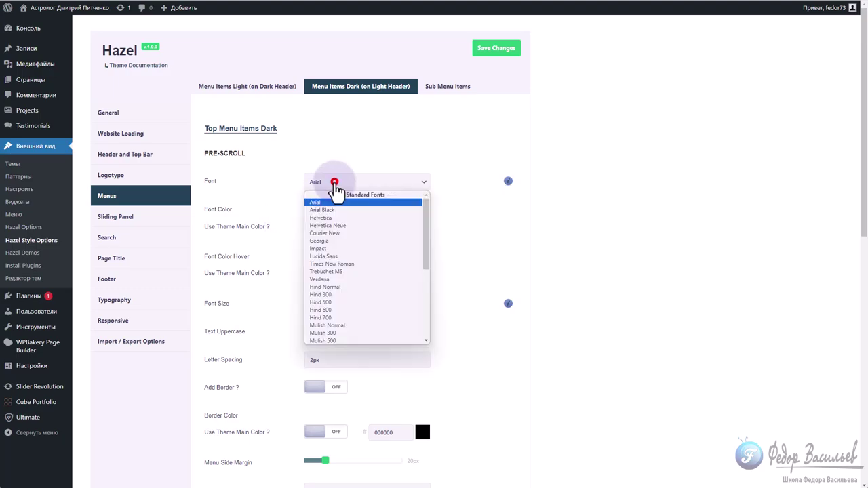
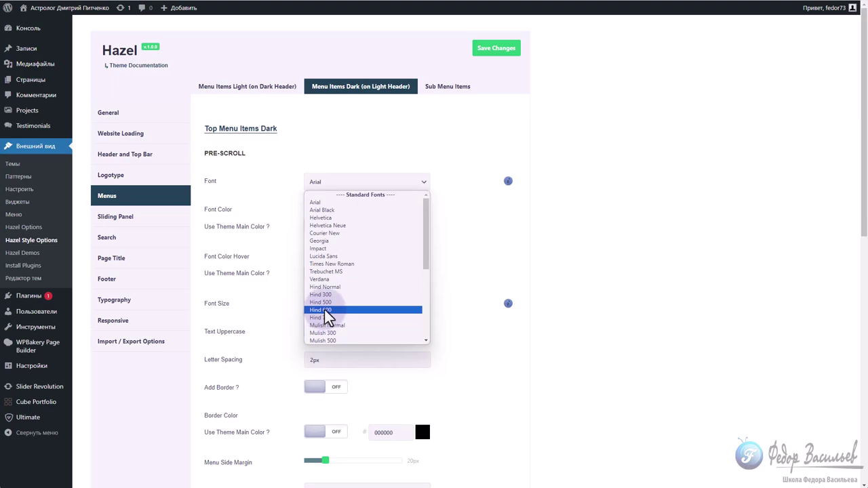
Set the Dark menu items pre-scroll and after-scroll fonts to Arial
{"action": "left_click_drag", "start_coordinate": [422, 248], "coordinate": [427, 322]}
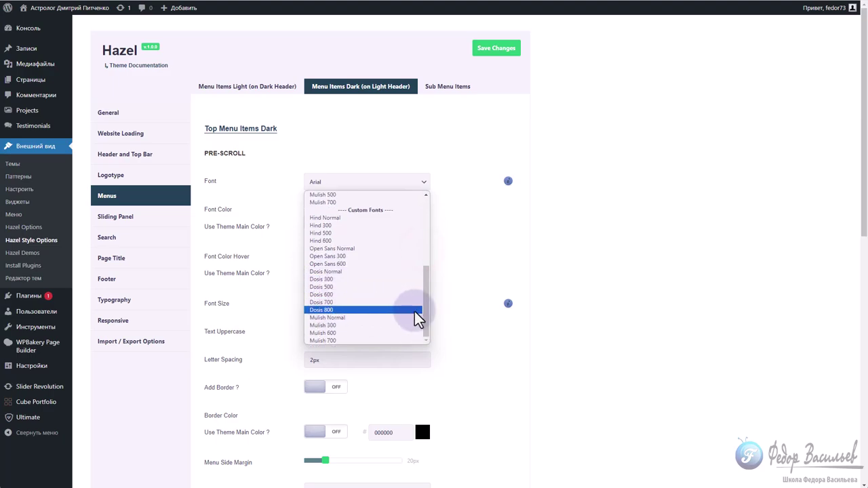
{"action": "left_click_drag", "start_coordinate": [423, 318], "coordinate": [425, 239]}
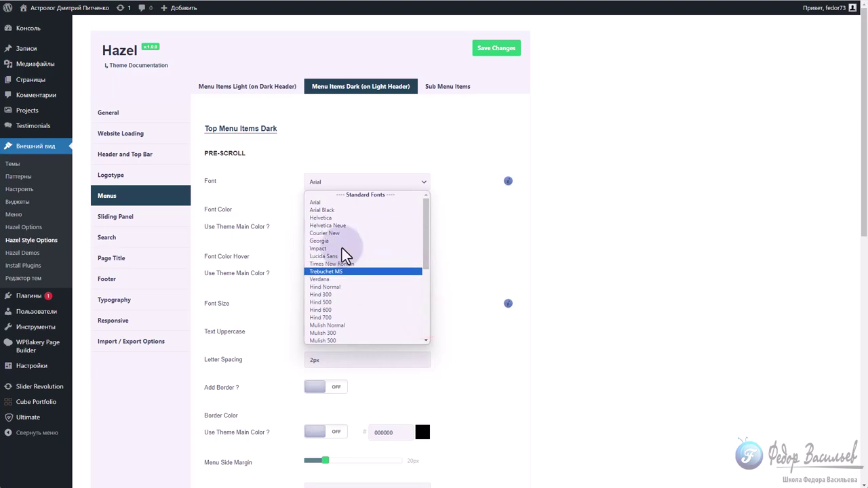
{"action": "left_click", "coordinate": [424, 224]}
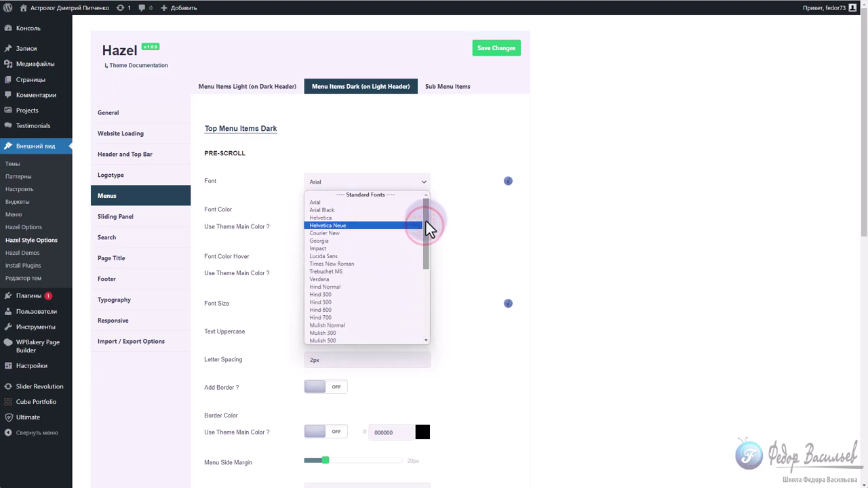
{"action": "left_click", "coordinate": [309, 202]}
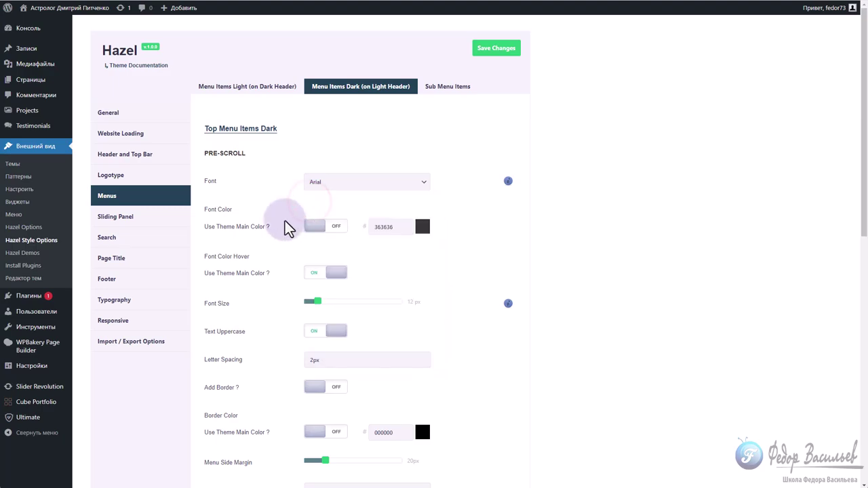
{"action": "scroll", "coordinate": [267, 194], "scroll_direction": "down", "scroll_amount": 4}
{"action": "scroll", "coordinate": [263, 181], "scroll_direction": "down", "scroll_amount": 1}
{"action": "left_click", "coordinate": [323, 306]}
{"action": "scroll", "coordinate": [330, 336], "scroll_direction": "up", "scroll_amount": 6}
{"action": "left_click", "coordinate": [317, 327]}
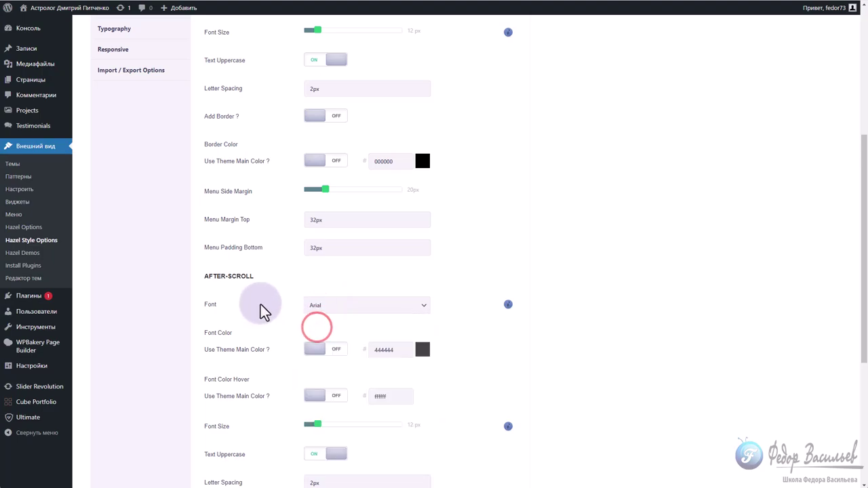
{"action": "scroll", "coordinate": [226, 291], "scroll_direction": "down", "scroll_amount": 3}
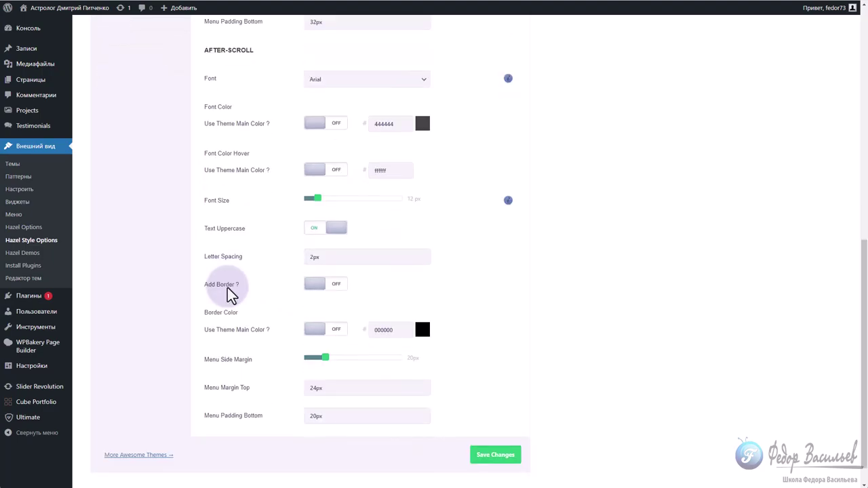
{"action": "scroll", "coordinate": [227, 284], "scroll_direction": "up", "scroll_amount": 7}
Set the Light menu items pre-scroll and after-scroll fonts to Arial, replacing Dosis 700
{"action": "left_click", "coordinate": [261, 86]}
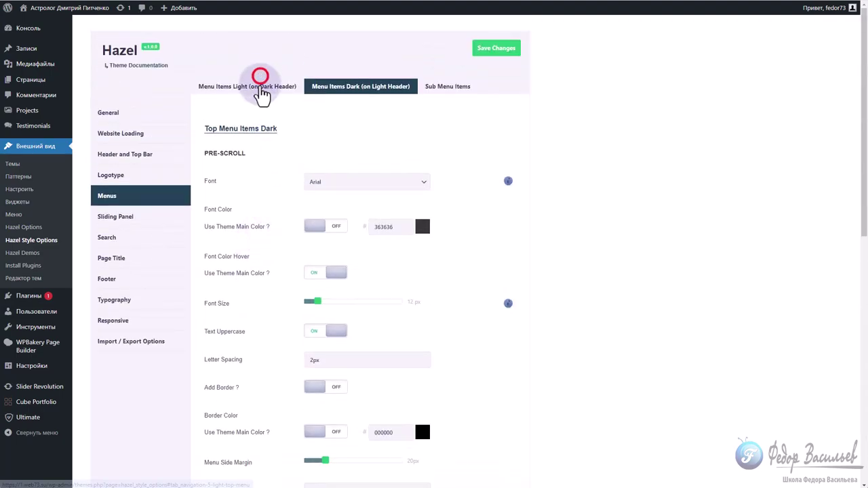
{"action": "left_click", "coordinate": [330, 181]}
{"action": "scroll", "coordinate": [336, 231], "scroll_direction": "up", "scroll_amount": 1}
{"action": "scroll", "coordinate": [334, 225], "scroll_direction": "up", "scroll_amount": 3}
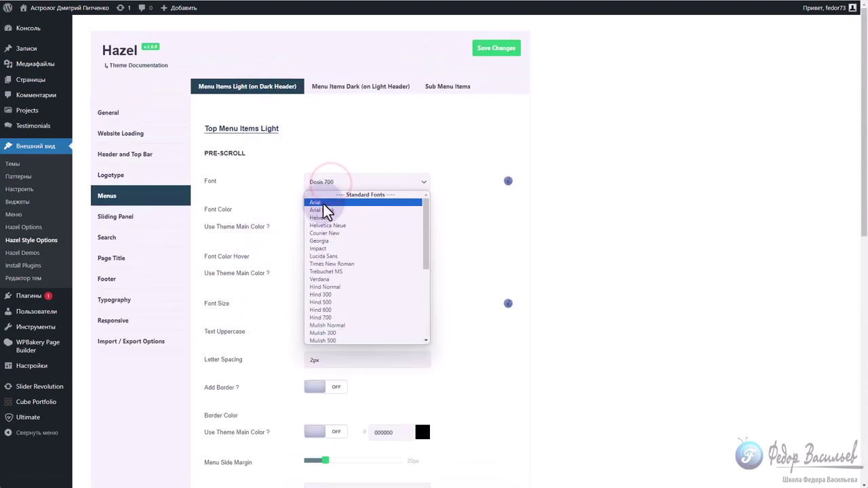
{"action": "left_click", "coordinate": [323, 203]}
{"action": "scroll", "coordinate": [256, 213], "scroll_direction": "down", "scroll_amount": 3}
{"action": "scroll", "coordinate": [255, 210], "scroll_direction": "down", "scroll_amount": 2}
{"action": "left_click", "coordinate": [323, 305]}
{"action": "left_click", "coordinate": [331, 335]}
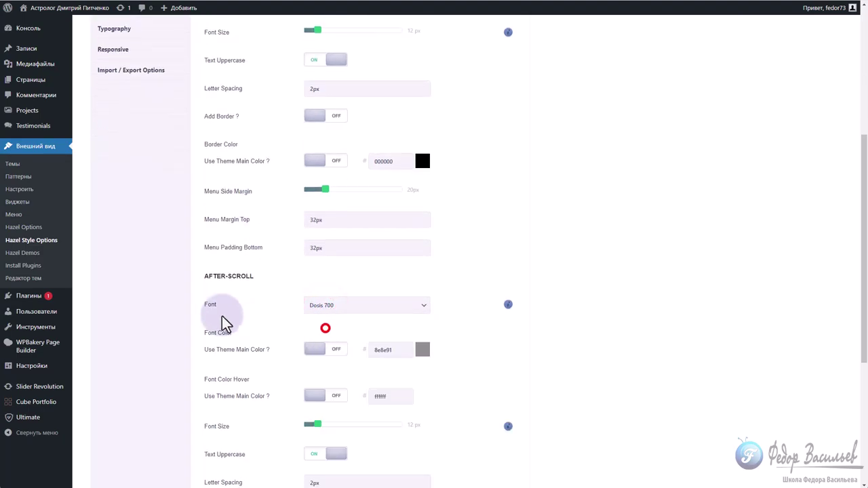
{"action": "scroll", "coordinate": [219, 308], "scroll_direction": "down", "scroll_amount": 3}
{"action": "scroll", "coordinate": [229, 306], "scroll_direction": "up", "scroll_amount": 6}
{"action": "scroll", "coordinate": [290, 232], "scroll_direction": "up", "scroll_amount": 1}
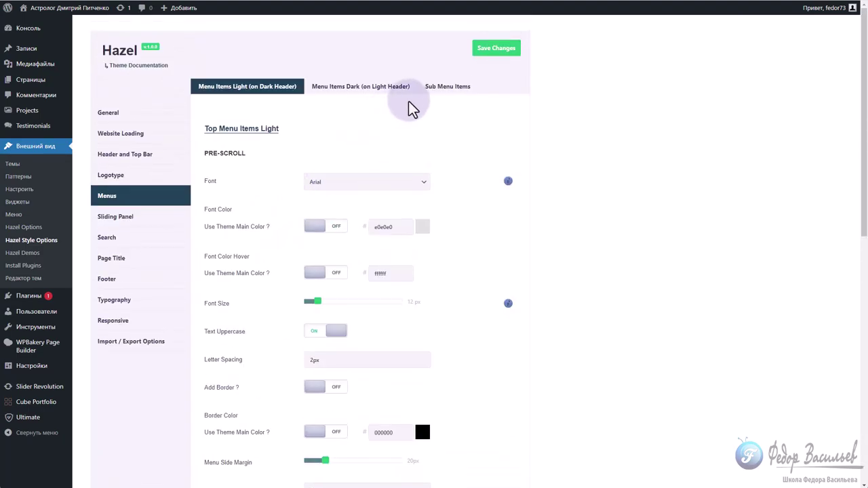
Set the Sub Menu Items and Just Label fonts to Arial and save the menu settings
{"action": "left_click", "coordinate": [448, 86]}
{"action": "left_click", "coordinate": [345, 153]}
{"action": "scroll", "coordinate": [332, 183], "scroll_direction": "up", "scroll_amount": 2}
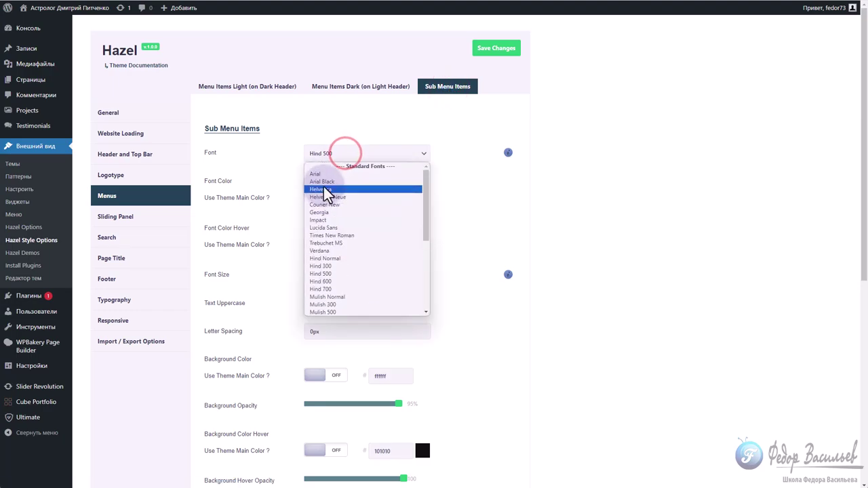
{"action": "left_click", "coordinate": [320, 174]}
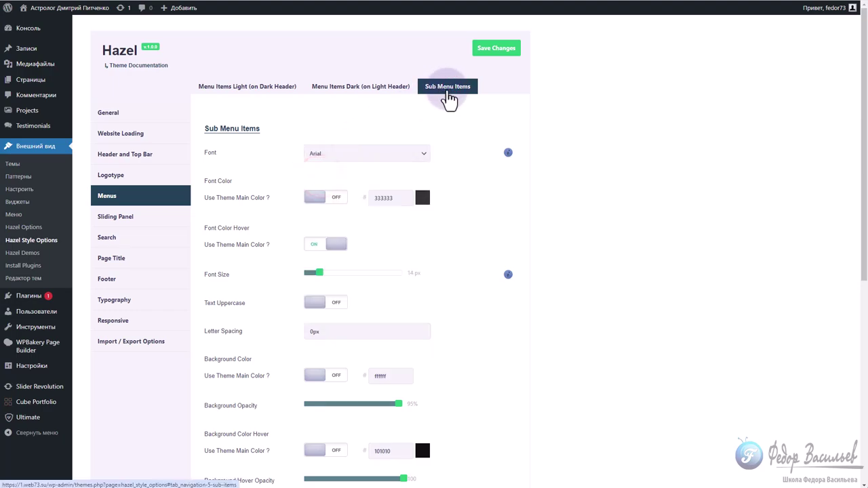
{"action": "scroll", "coordinate": [470, 166], "scroll_direction": "down", "scroll_amount": 5}
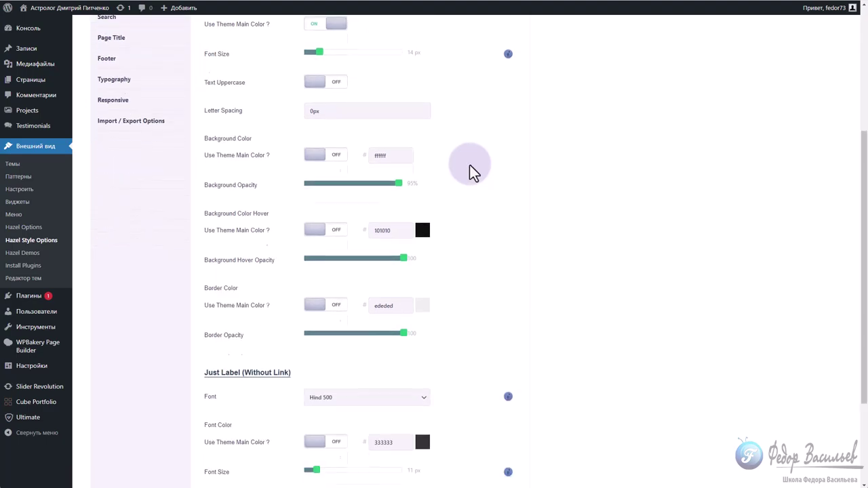
{"action": "left_click", "coordinate": [320, 257]}
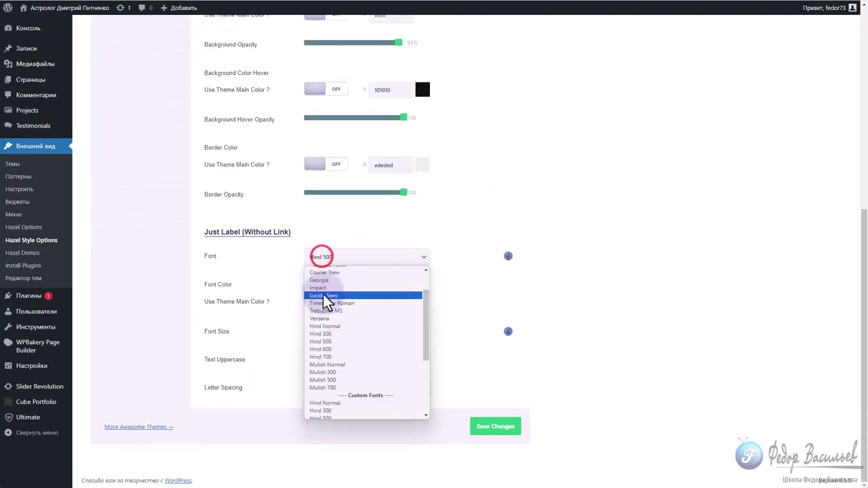
{"action": "left_click", "coordinate": [315, 278]}
{"action": "left_click", "coordinate": [495, 426]}
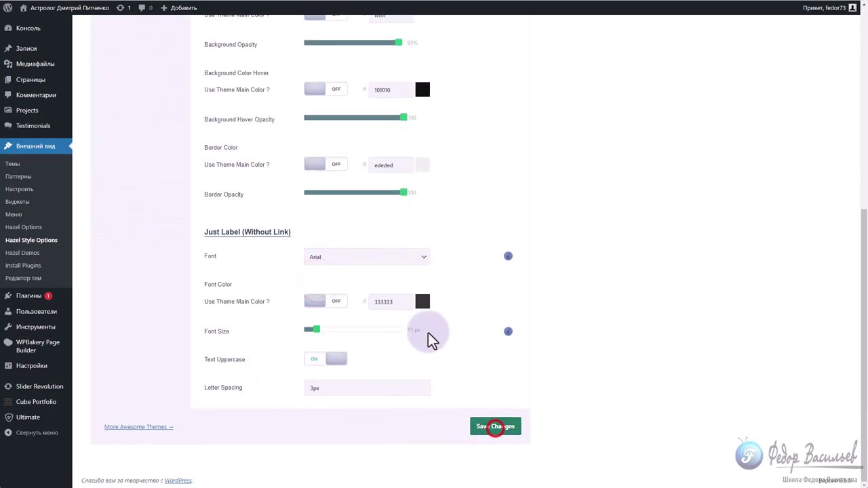
{"action": "left_click", "coordinate": [126, 249]}
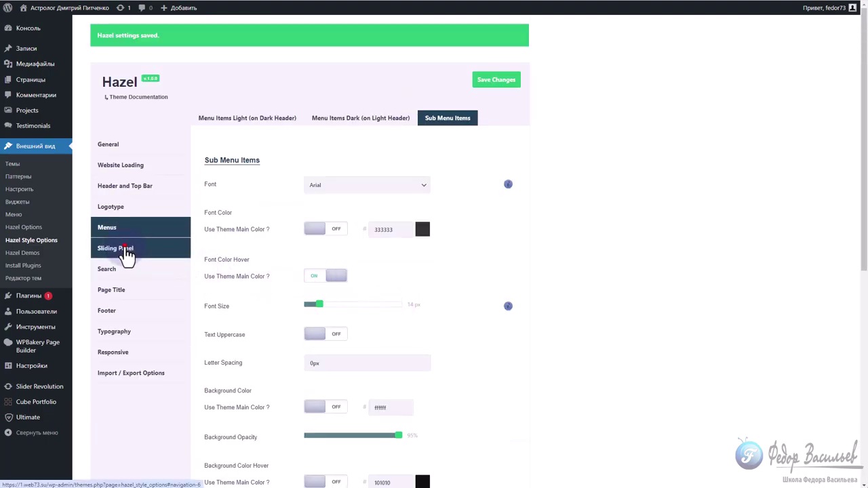
Set the Sliding Panel titles, links and paragraphs fonts to Arial and save
{"action": "left_click", "coordinate": [213, 209]}
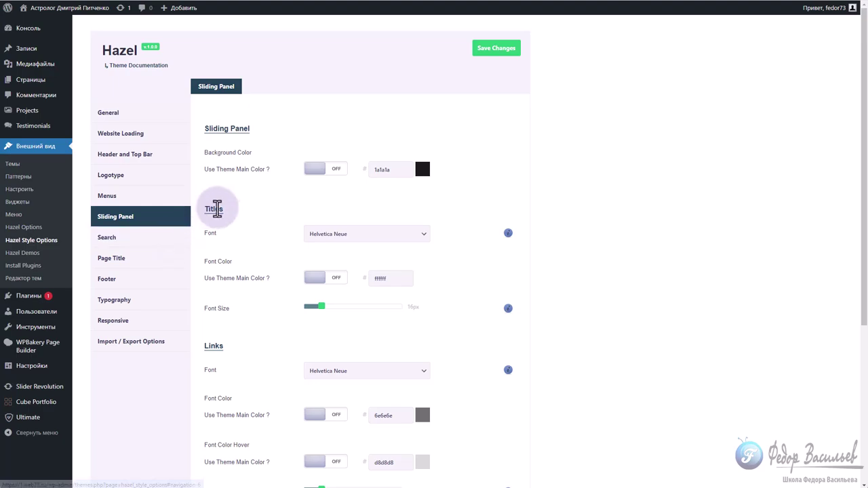
{"action": "left_click_drag", "start_coordinate": [224, 210], "coordinate": [207, 218]}
{"action": "left_click", "coordinate": [338, 234]}
{"action": "left_click", "coordinate": [316, 253]}
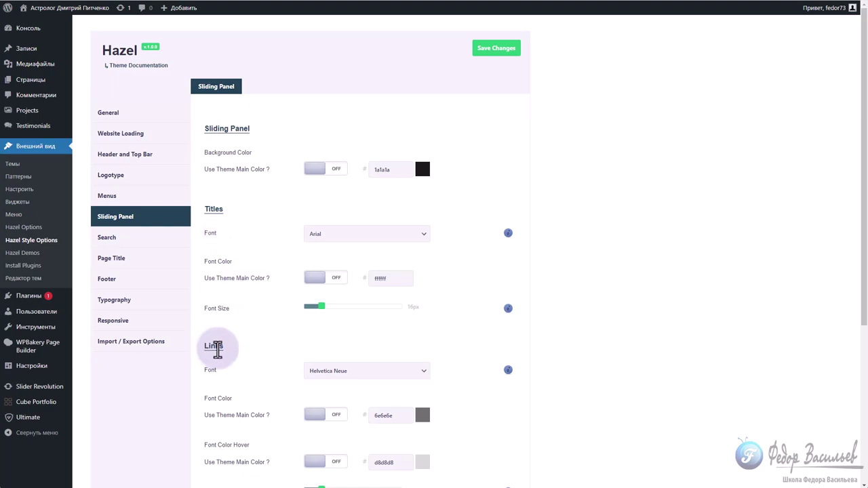
{"action": "left_click", "coordinate": [318, 370]}
{"action": "left_click", "coordinate": [299, 391]}
{"action": "left_click", "coordinate": [319, 370]}
{"action": "left_click", "coordinate": [316, 387]}
{"action": "scroll", "coordinate": [258, 325], "scroll_direction": "down", "scroll_amount": 3}
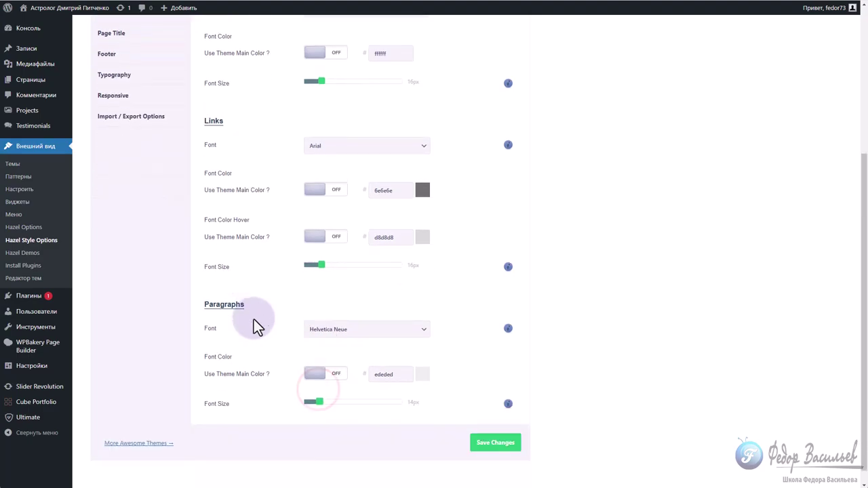
{"action": "left_click", "coordinate": [330, 328]}
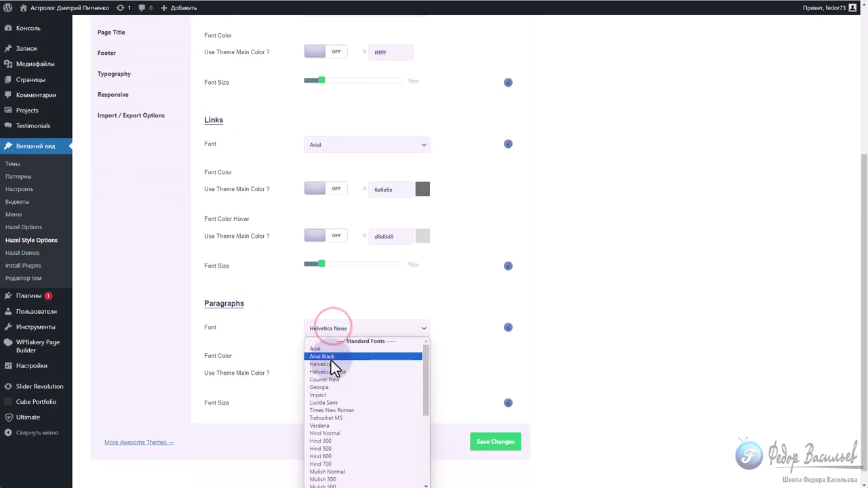
{"action": "left_click", "coordinate": [319, 349]}
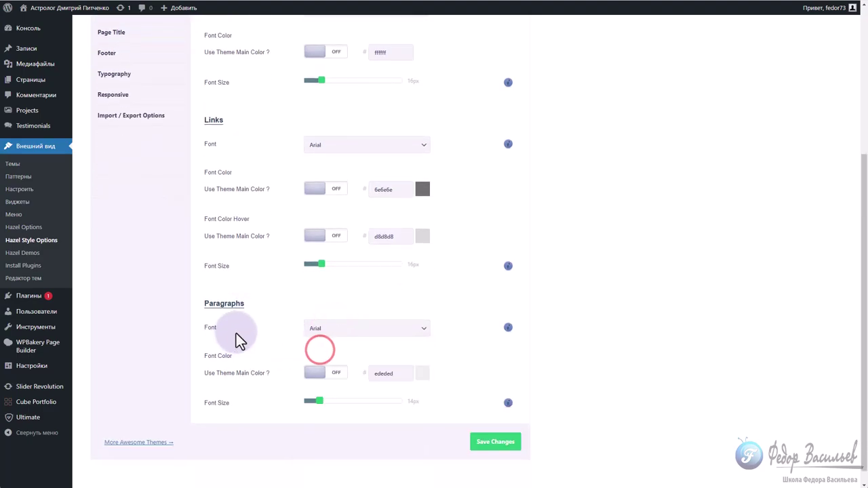
{"action": "scroll", "coordinate": [235, 333], "scroll_direction": "up", "scroll_amount": 4}
{"action": "left_click", "coordinate": [495, 48]}
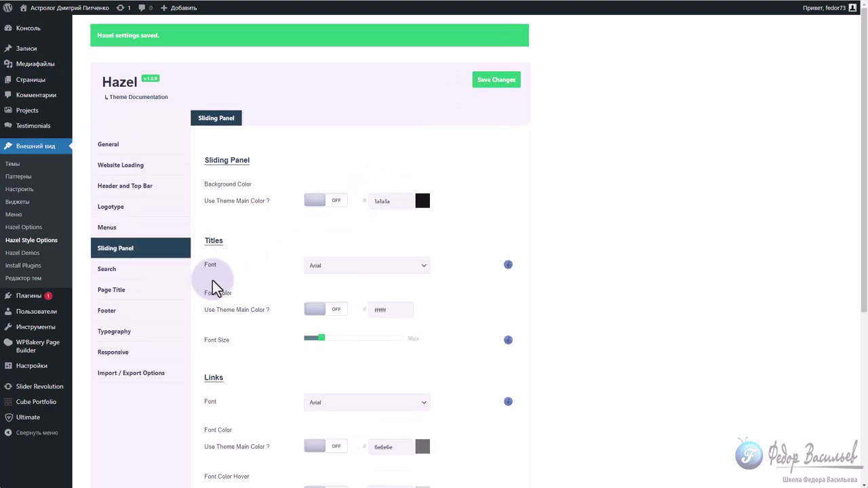
Set the Search input, search results and results details fonts to Arial and save
{"action": "left_click", "coordinate": [123, 272]}
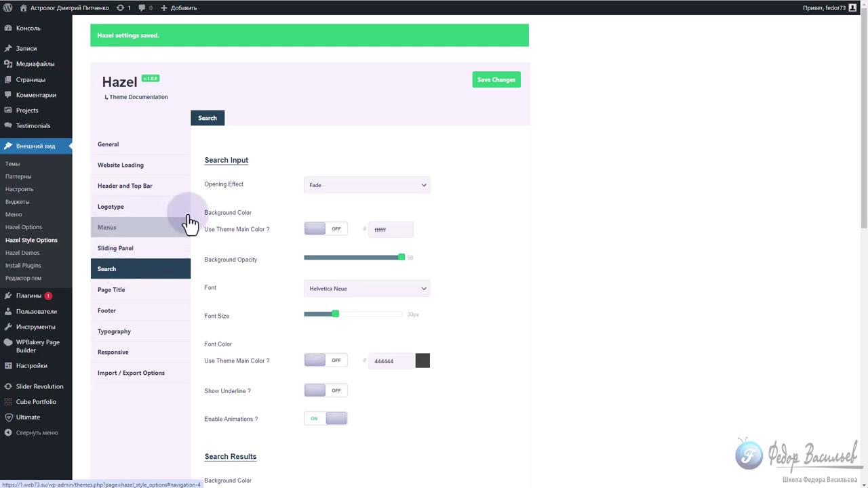
{"action": "left_click", "coordinate": [318, 257]}
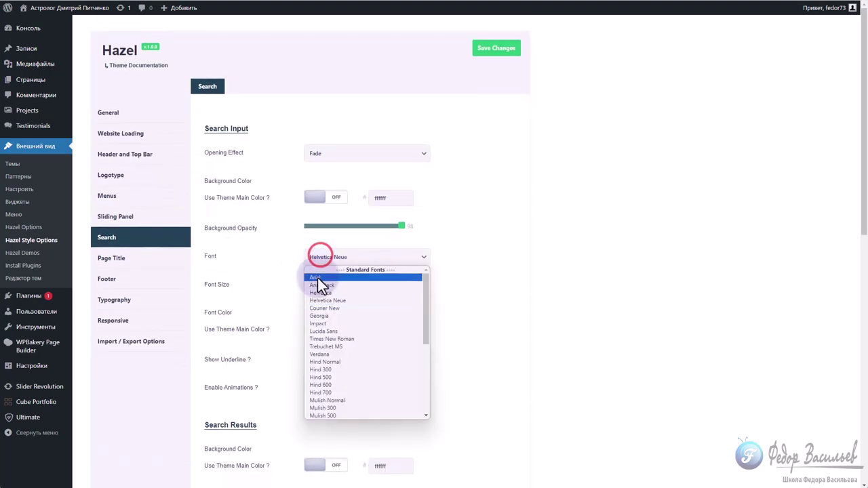
{"action": "left_click", "coordinate": [318, 277]}
{"action": "scroll", "coordinate": [271, 288], "scroll_direction": "down", "scroll_amount": 6}
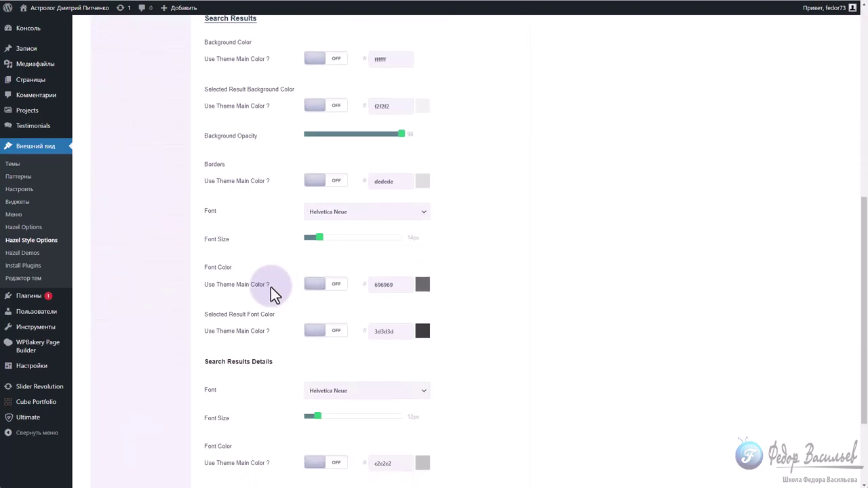
{"action": "left_click", "coordinate": [322, 212]}
{"action": "left_click", "coordinate": [318, 231]}
{"action": "scroll", "coordinate": [265, 271], "scroll_direction": "down", "scroll_amount": 2}
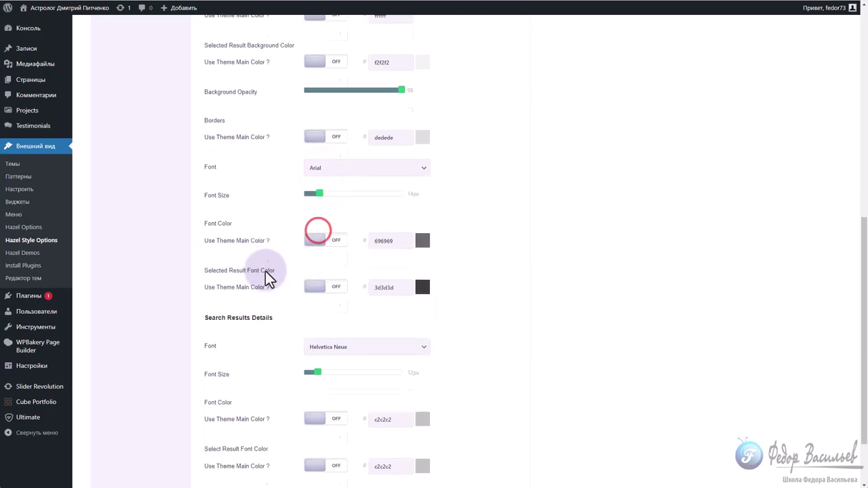
{"action": "left_click", "coordinate": [321, 307]}
{"action": "left_click", "coordinate": [324, 320]}
{"action": "left_click_drag", "start_coordinate": [278, 270], "coordinate": [221, 271]}
{"action": "scroll", "coordinate": [244, 308], "scroll_direction": "down", "scroll_amount": 1}
{"action": "left_click", "coordinate": [495, 427]}
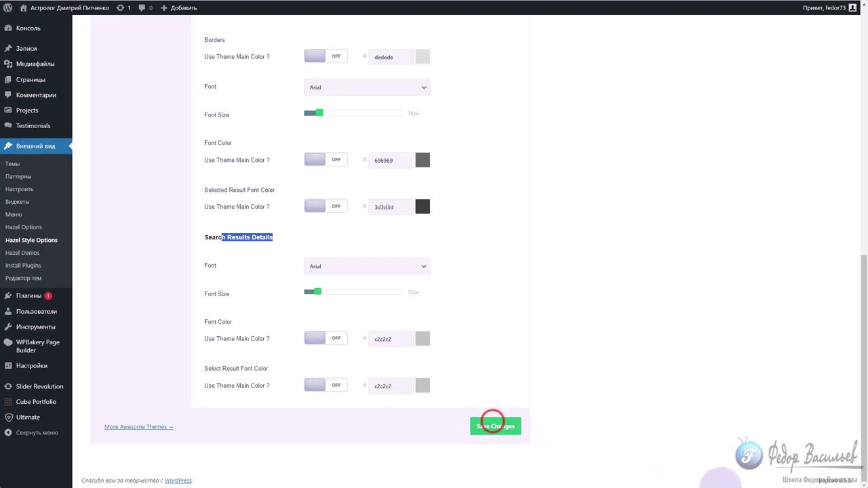
{"action": "left_click", "coordinate": [112, 288]}
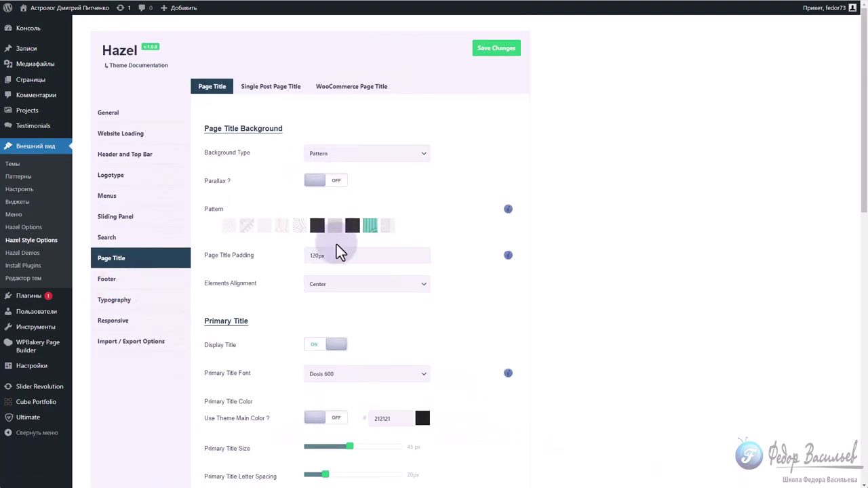
Choose Arial for the Page Title primary title, secondary title and breadcrumbs fonts
{"action": "left_click", "coordinate": [327, 375]}
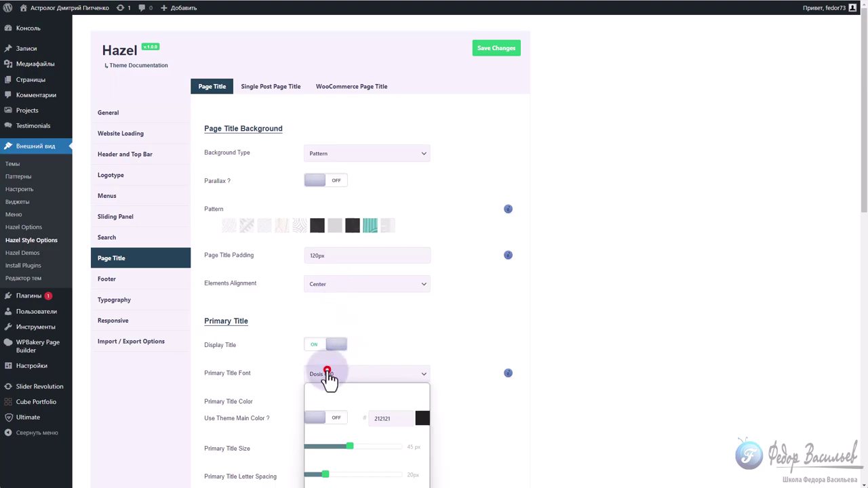
{"action": "scroll", "coordinate": [324, 396], "scroll_direction": "up", "scroll_amount": 2}
{"action": "left_click", "coordinate": [321, 399]}
{"action": "scroll", "coordinate": [233, 363], "scroll_direction": "down", "scroll_amount": 3}
{"action": "left_click", "coordinate": [334, 303]}
{"action": "left_click", "coordinate": [315, 312]}
{"action": "scroll", "coordinate": [252, 314], "scroll_direction": "down", "scroll_amount": 2}
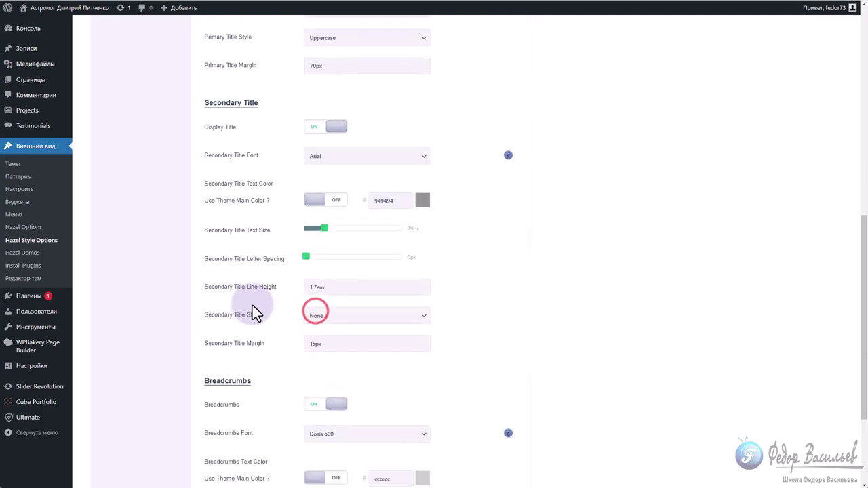
{"action": "scroll", "coordinate": [252, 312], "scroll_direction": "down", "scroll_amount": 2}
{"action": "left_click", "coordinate": [330, 298]}
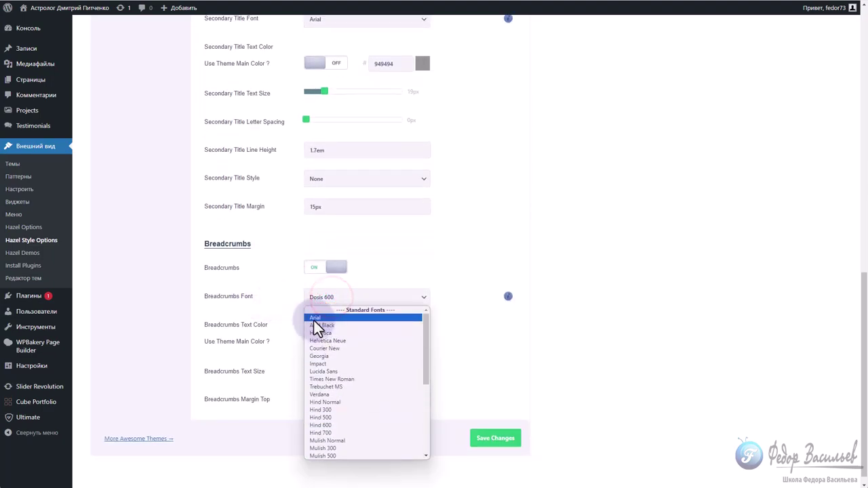
{"action": "left_click", "coordinate": [311, 319]}
Save the Page Title settings and view the single post title options
{"action": "scroll", "coordinate": [235, 307], "scroll_direction": "down", "scroll_amount": 1}
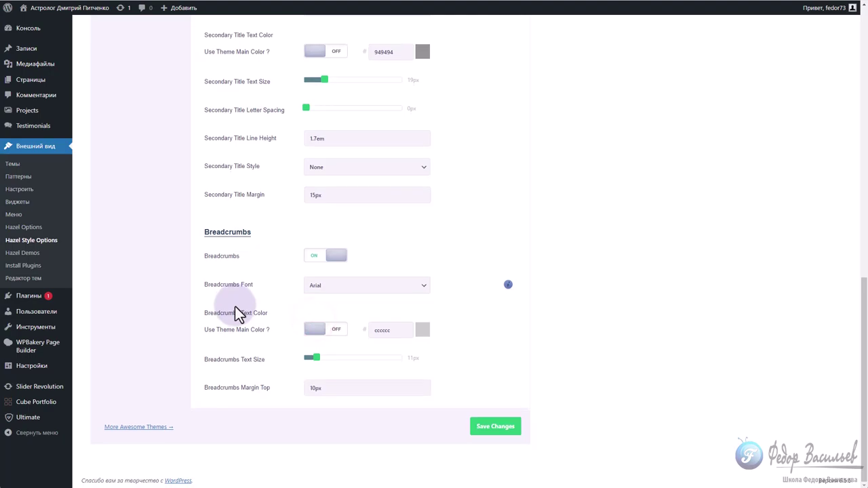
{"action": "scroll", "coordinate": [244, 310], "scroll_direction": "up", "scroll_amount": 10}
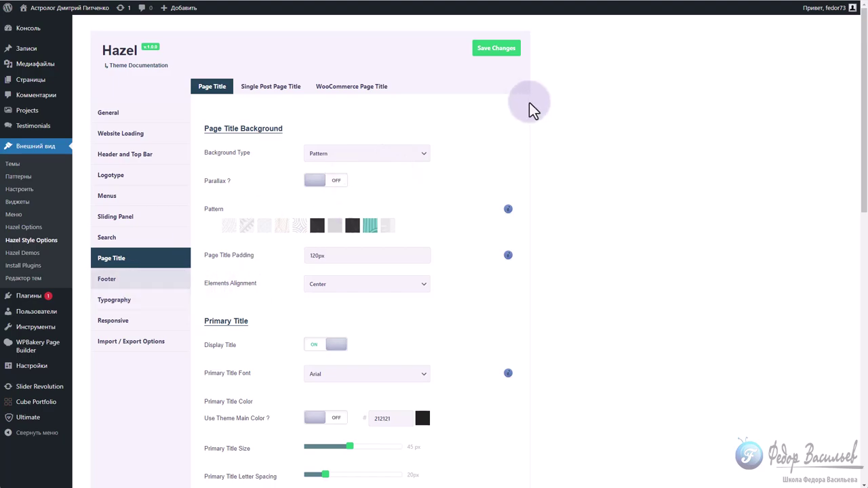
{"action": "left_click", "coordinate": [497, 44]}
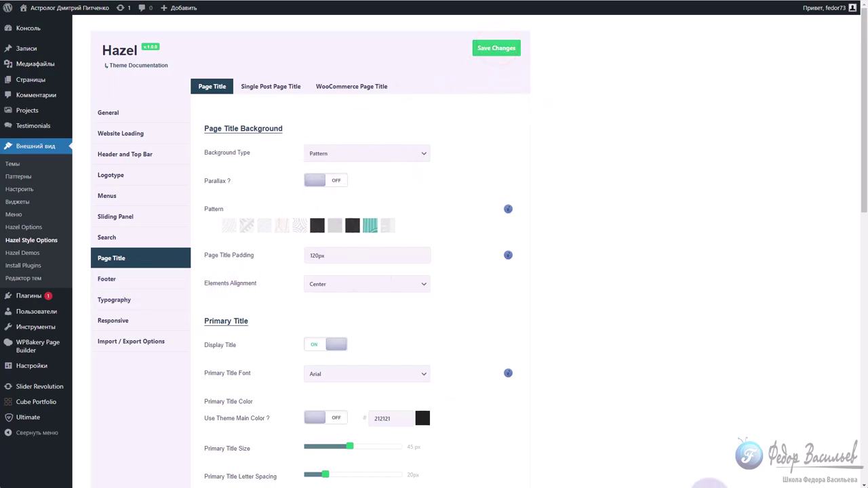
{"action": "left_click", "coordinate": [271, 86]}
{"action": "left_click", "coordinate": [115, 279]}
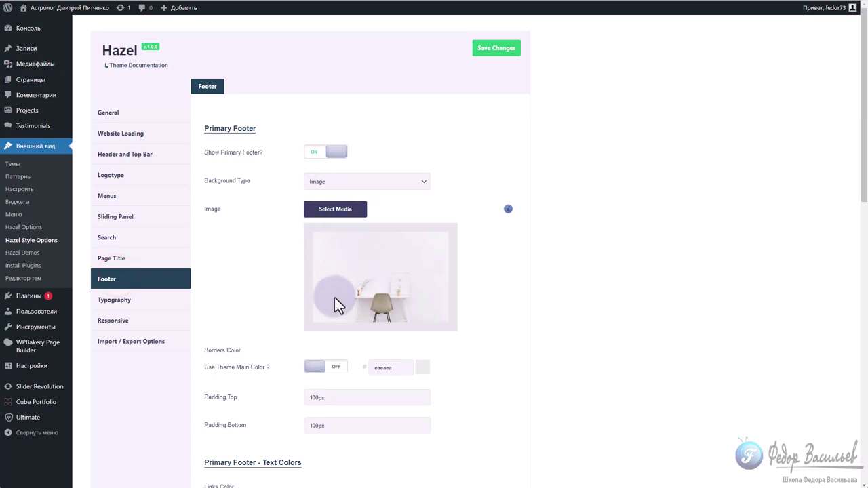
Switch the primary footer background type from image to Color
{"action": "left_click", "coordinate": [324, 211]}
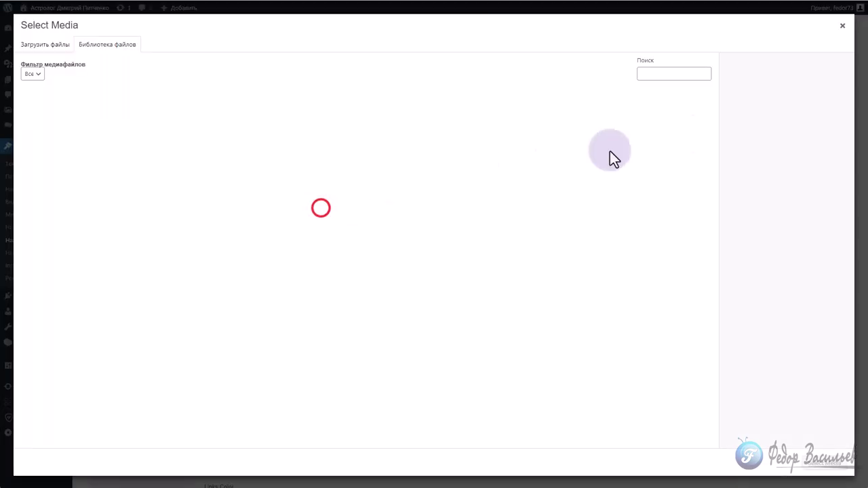
{"action": "left_click", "coordinate": [840, 25]}
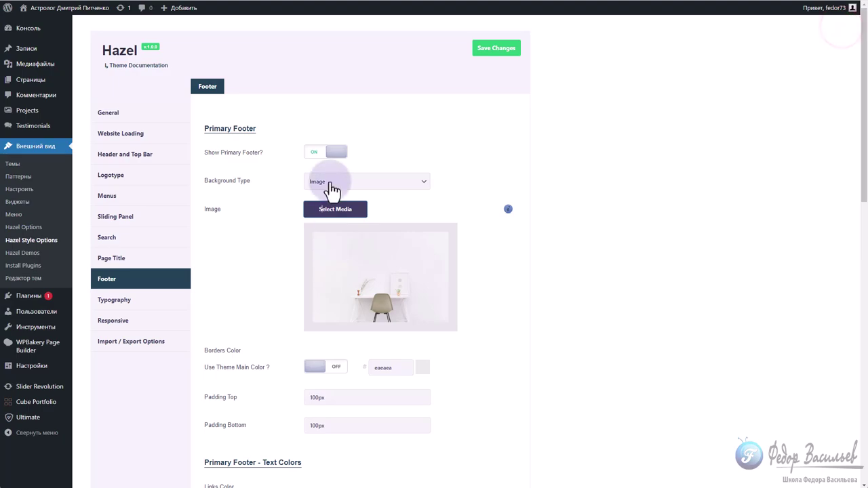
{"action": "left_click", "coordinate": [330, 183]}
{"action": "left_click", "coordinate": [317, 196]}
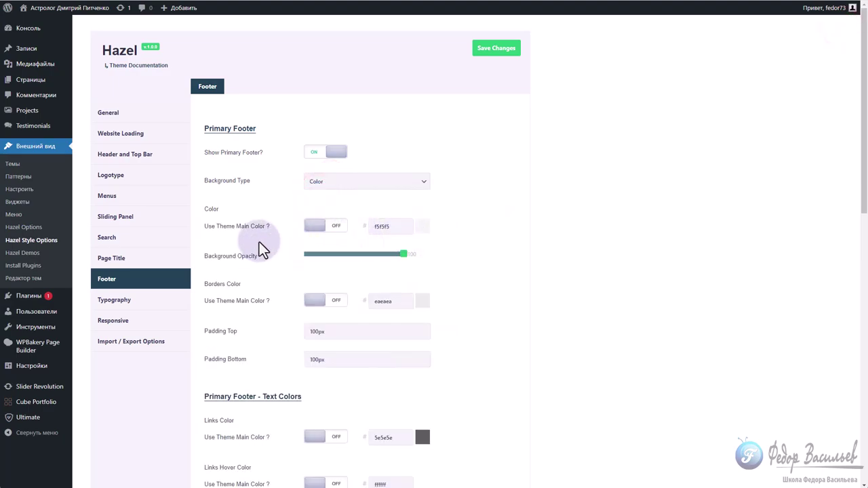
Set the footer Custom Text Font to Arial and save the Footer settings
{"action": "scroll", "coordinate": [259, 242], "scroll_direction": "down", "scroll_amount": 2}
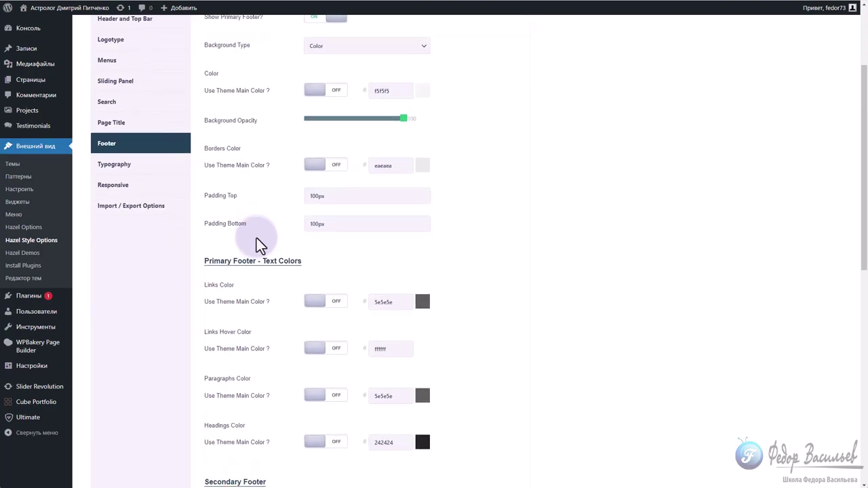
{"action": "scroll", "coordinate": [256, 234], "scroll_direction": "down", "scroll_amount": 4}
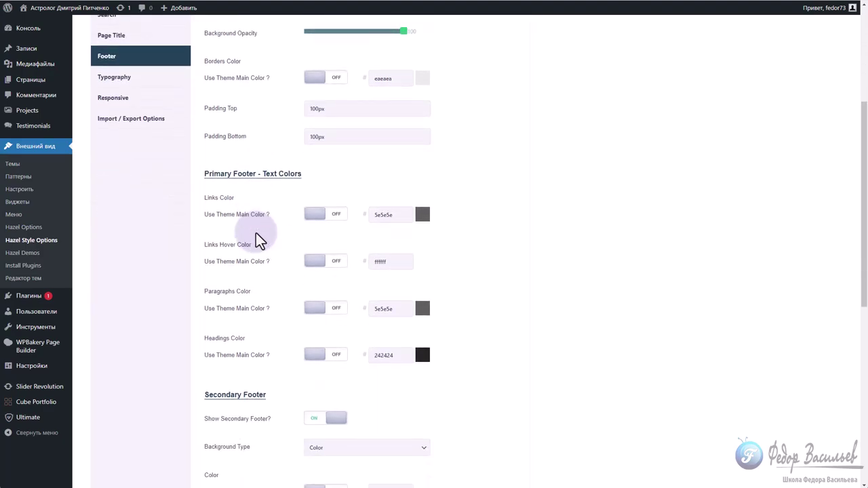
{"action": "scroll", "coordinate": [255, 232], "scroll_direction": "down", "scroll_amount": 3}
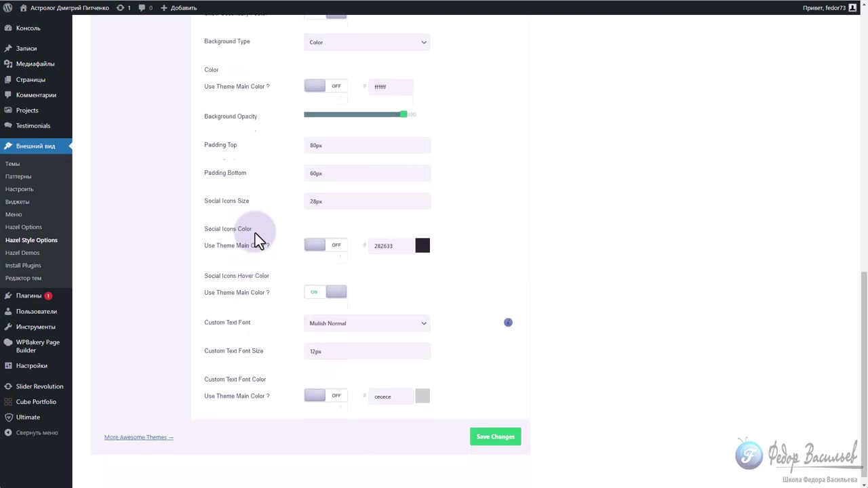
{"action": "left_click", "coordinate": [320, 314]}
{"action": "scroll", "coordinate": [322, 339], "scroll_direction": "up", "scroll_amount": 3}
{"action": "left_click", "coordinate": [314, 336]}
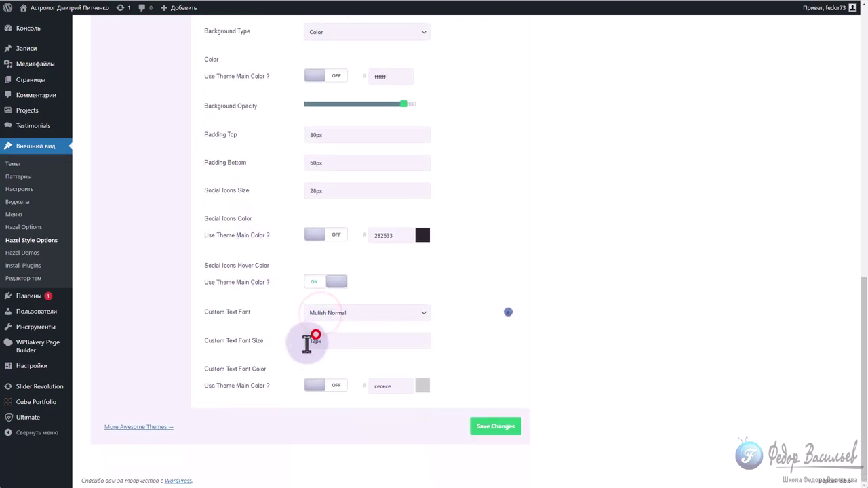
{"action": "left_click", "coordinate": [519, 426]}
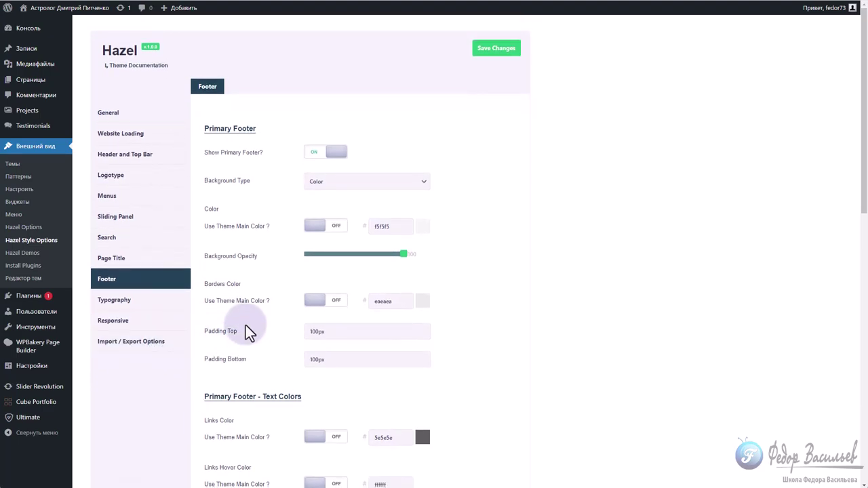
Set the General Texts links and paragraphs fonts to Arial
{"action": "left_click", "coordinate": [107, 305]}
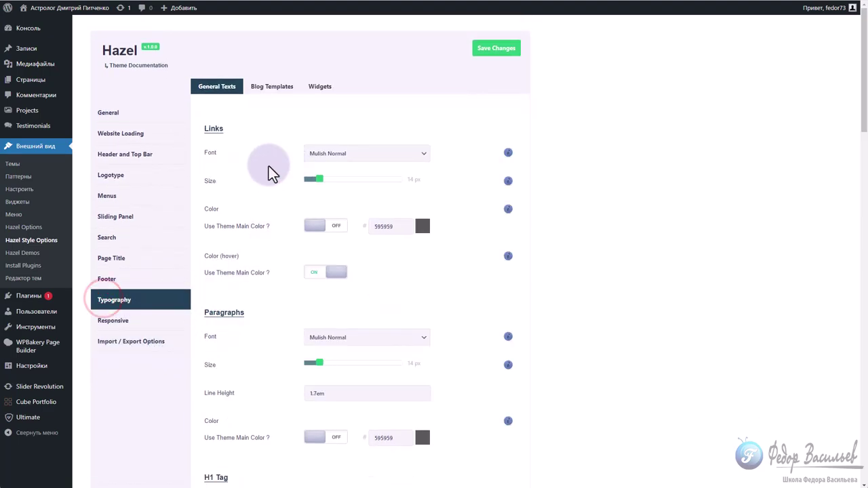
{"action": "left_click_drag", "start_coordinate": [224, 130], "coordinate": [203, 129]}
{"action": "left_click", "coordinate": [333, 153]}
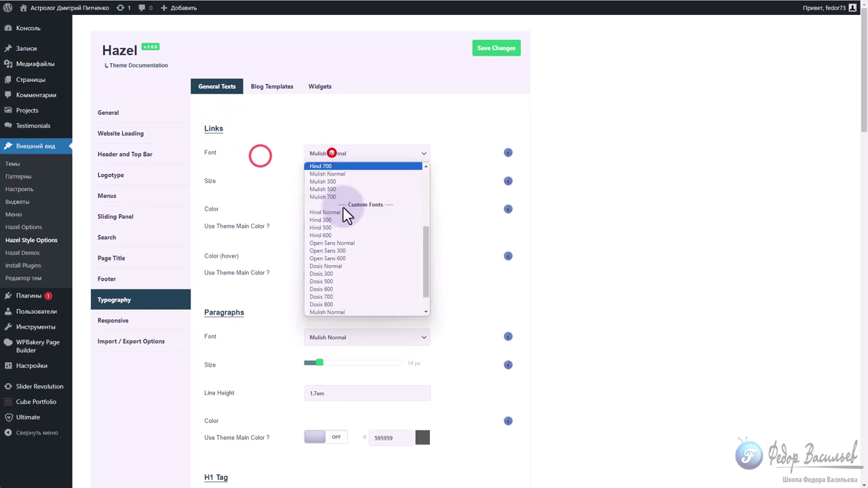
{"action": "left_click", "coordinate": [318, 175]}
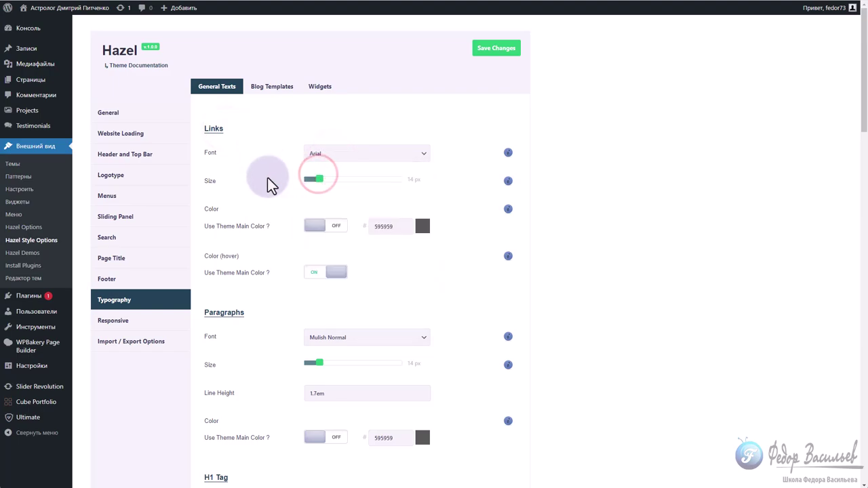
{"action": "scroll", "coordinate": [267, 177], "scroll_direction": "down", "scroll_amount": 2}
{"action": "left_click_drag", "start_coordinate": [261, 186], "coordinate": [204, 179]}
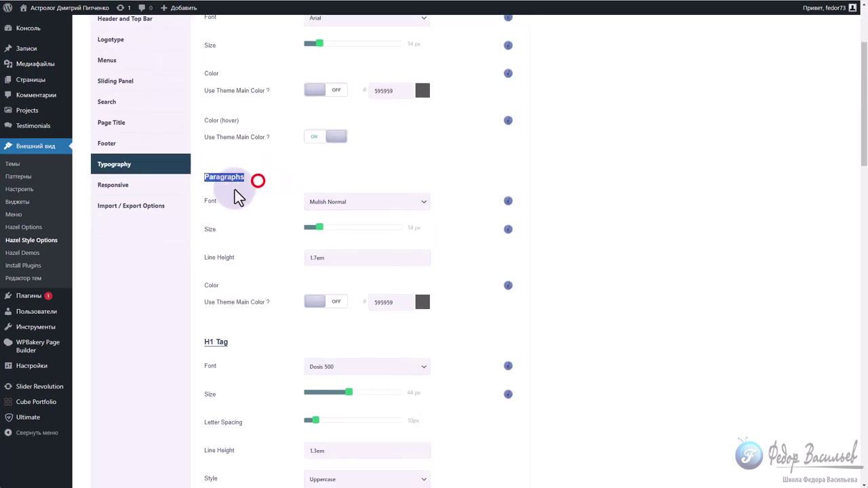
{"action": "left_click", "coordinate": [313, 199]}
{"action": "left_click", "coordinate": [318, 222]}
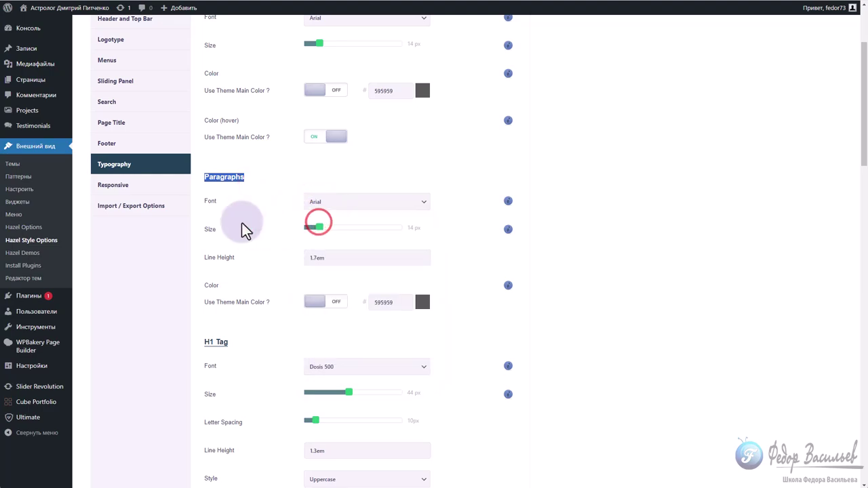
{"action": "scroll", "coordinate": [242, 223], "scroll_direction": "down", "scroll_amount": 3}
{"action": "left_click", "coordinate": [229, 162], "text": "shift"}
{"action": "left_click", "coordinate": [228, 171]}
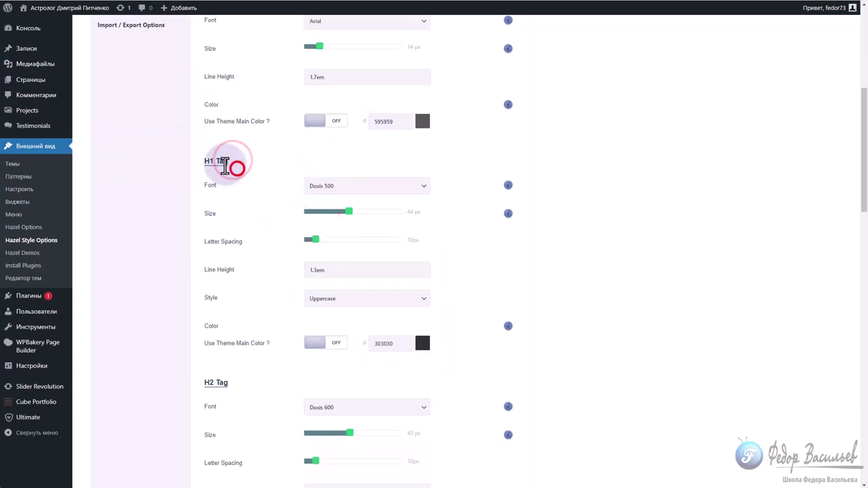
Set the H1, H2 and H3 heading fonts to Arial
{"action": "left_click", "coordinate": [321, 185]}
{"action": "scroll", "coordinate": [324, 223], "scroll_direction": "up", "scroll_amount": 1}
{"action": "left_click", "coordinate": [315, 207]}
{"action": "left_click", "coordinate": [319, 186]}
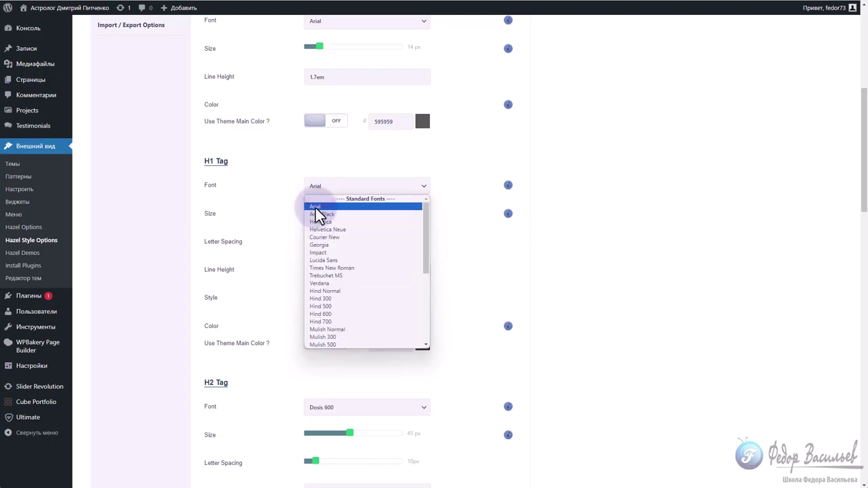
{"action": "left_click", "coordinate": [314, 204]}
{"action": "scroll", "coordinate": [244, 244], "scroll_direction": "down", "scroll_amount": 2}
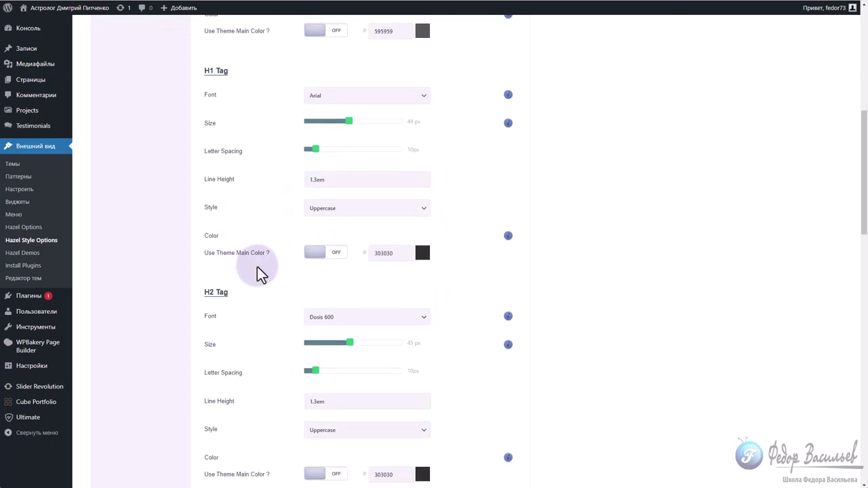
{"action": "left_click", "coordinate": [322, 277]}
{"action": "scroll", "coordinate": [321, 298], "scroll_direction": "up", "scroll_amount": 5}
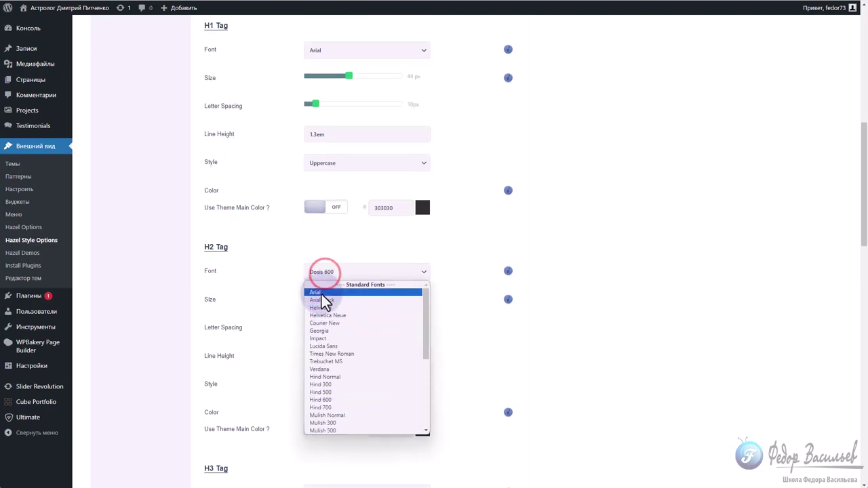
{"action": "left_click", "coordinate": [322, 296]}
{"action": "scroll", "coordinate": [271, 278], "scroll_direction": "down", "scroll_amount": 2}
{"action": "scroll", "coordinate": [251, 261], "scroll_direction": "down", "scroll_amount": 2}
{"action": "left_click", "coordinate": [316, 222]}
{"action": "scroll", "coordinate": [322, 255], "scroll_direction": "up", "scroll_amount": 5}
{"action": "left_click", "coordinate": [316, 243]}
Set the H4, H5 and H6 heading fonts to Arial and save the typography settings
{"action": "scroll", "coordinate": [262, 251], "scroll_direction": "down", "scroll_amount": 3}
{"action": "left_click", "coordinate": [309, 222]}
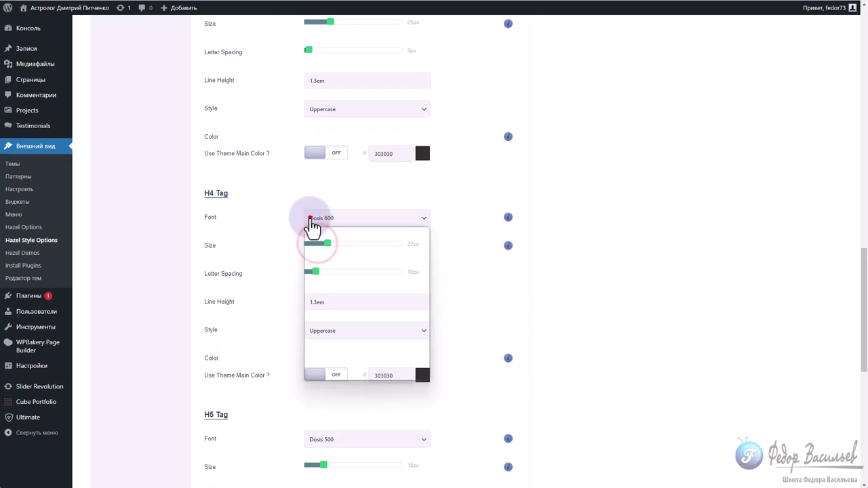
{"action": "scroll", "coordinate": [316, 251], "scroll_direction": "up", "scroll_amount": 5}
{"action": "left_click", "coordinate": [315, 242]}
{"action": "scroll", "coordinate": [271, 251], "scroll_direction": "down", "scroll_amount": 3}
{"action": "left_click", "coordinate": [315, 256]}
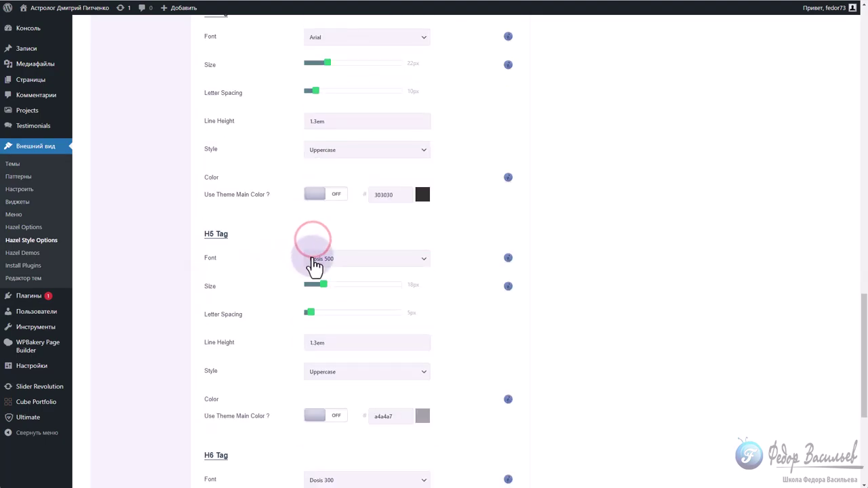
{"action": "scroll", "coordinate": [320, 291], "scroll_direction": "up", "scroll_amount": 5}
{"action": "left_click", "coordinate": [315, 278]}
{"action": "scroll", "coordinate": [252, 298], "scroll_direction": "down", "scroll_amount": 3}
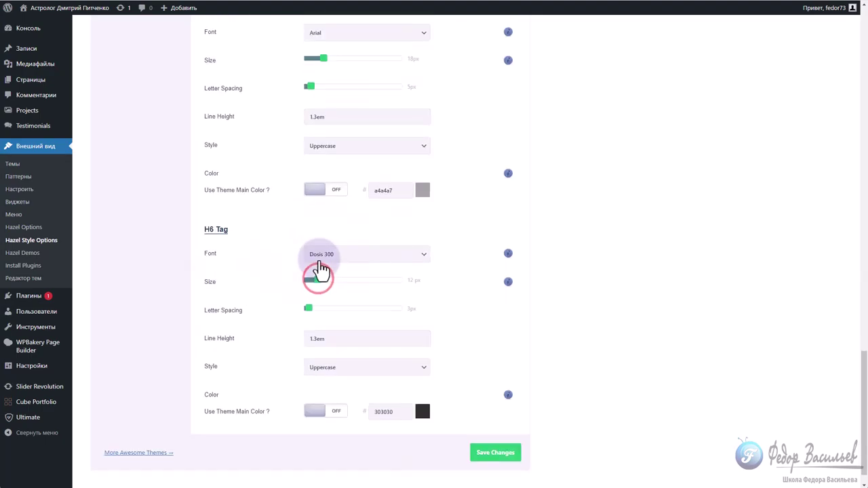
{"action": "left_click", "coordinate": [314, 254]}
{"action": "scroll", "coordinate": [313, 291], "scroll_direction": "up", "scroll_amount": 5}
{"action": "left_click", "coordinate": [314, 275]}
{"action": "left_click", "coordinate": [494, 457]}
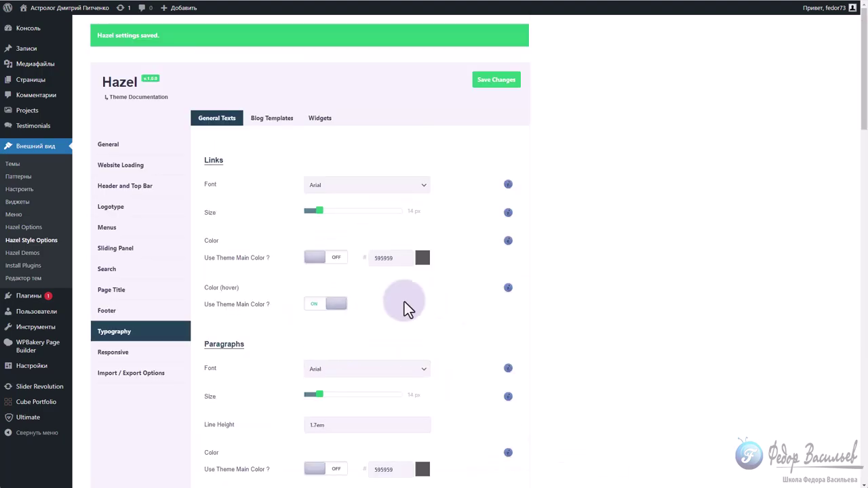
Switch to the widget title settings and set the sidebar widget title font to Arial
{"action": "left_click", "coordinate": [265, 90]}
{"action": "left_click", "coordinate": [320, 89]}
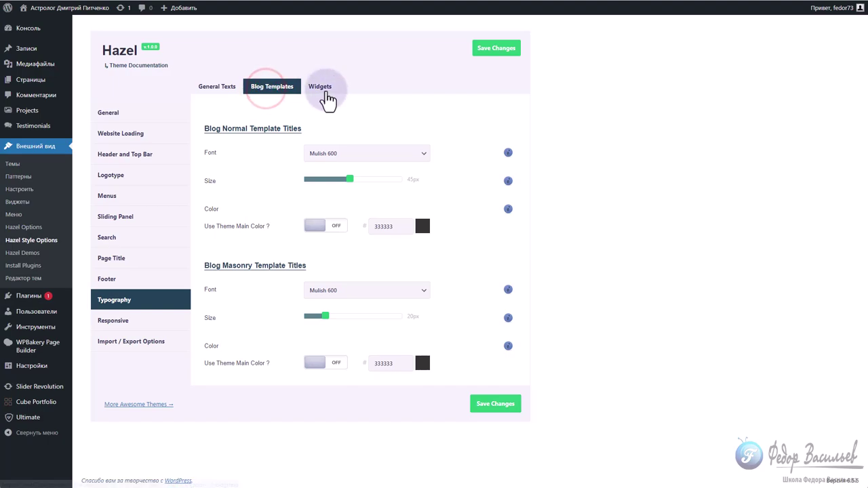
{"action": "left_click", "coordinate": [253, 88]}
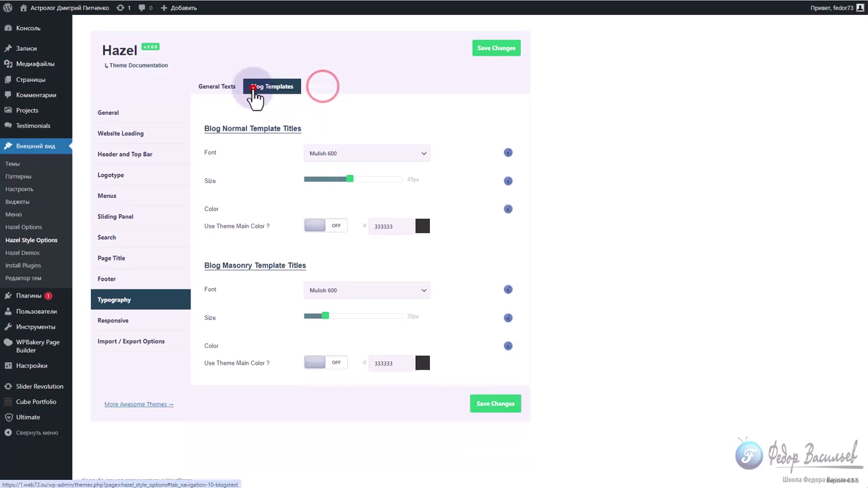
{"action": "left_click", "coordinate": [318, 90]}
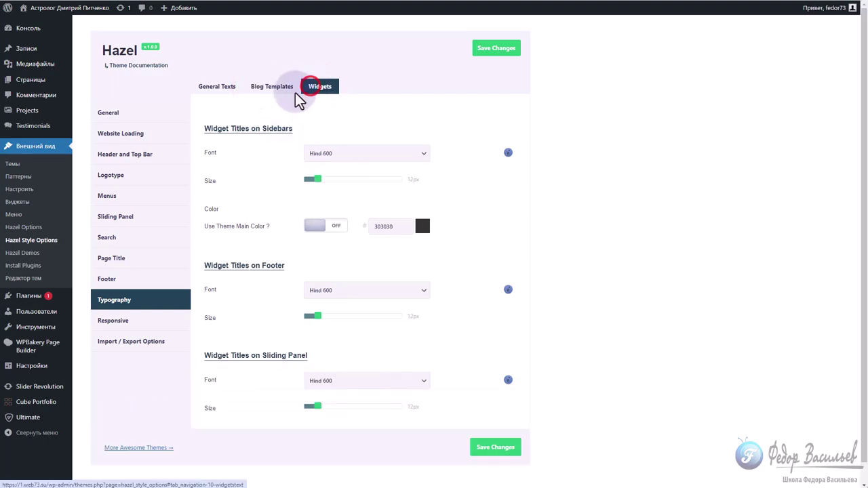
{"action": "left_click", "coordinate": [334, 163]}
{"action": "scroll", "coordinate": [324, 189], "scroll_direction": "up", "scroll_amount": 5}
{"action": "left_click", "coordinate": [318, 175]}
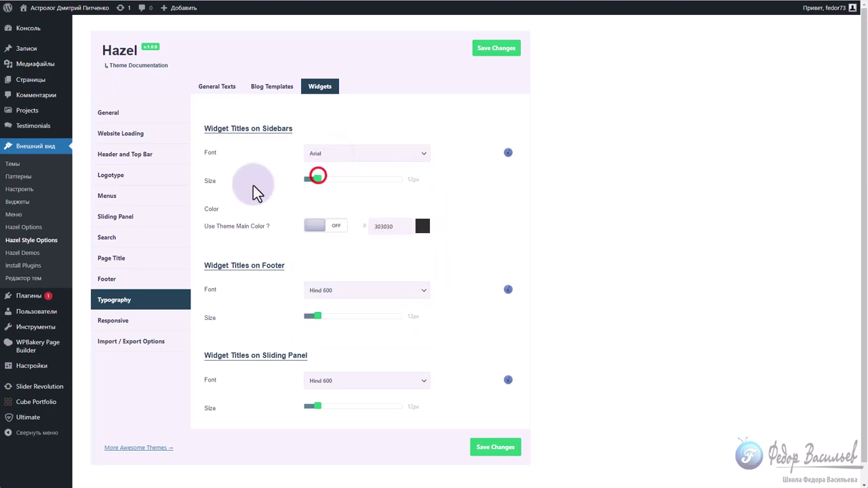
Set the footer and sliding panel widget title fonts to Arial and save
{"action": "left_click", "coordinate": [324, 290]}
{"action": "scroll", "coordinate": [325, 315], "scroll_direction": "up", "scroll_amount": 2}
{"action": "left_click", "coordinate": [318, 311]}
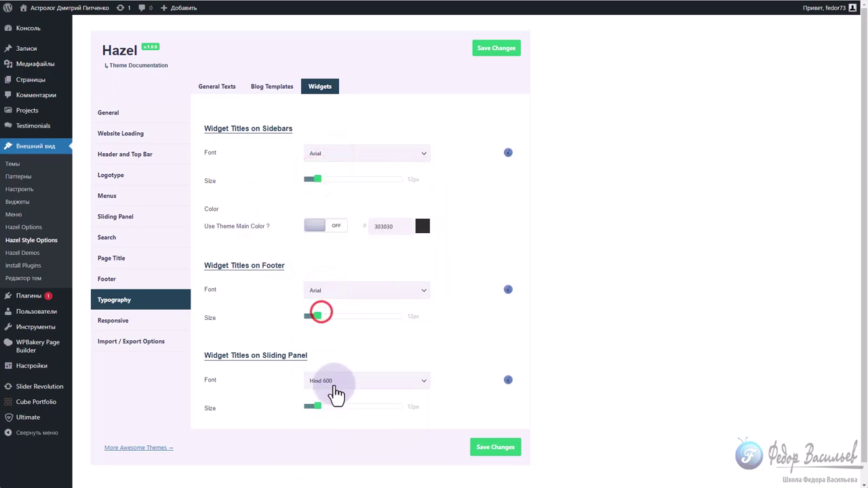
{"action": "left_click", "coordinate": [337, 385]}
{"action": "scroll", "coordinate": [333, 285], "scroll_direction": "up", "scroll_amount": 5}
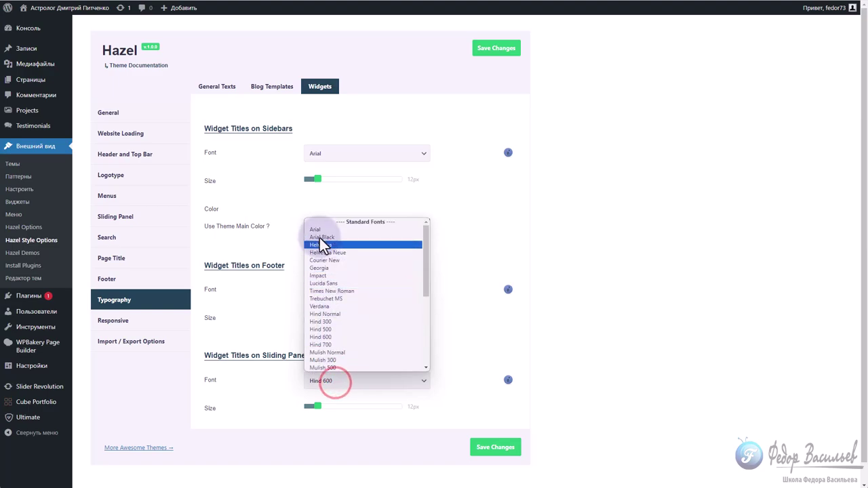
{"action": "left_click", "coordinate": [317, 227]}
{"action": "left_click", "coordinate": [488, 446]}
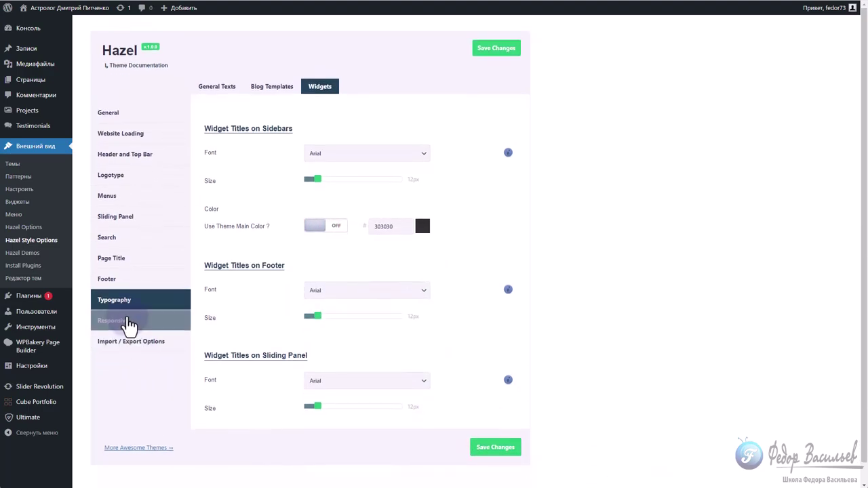
{"action": "left_click", "coordinate": [126, 321]}
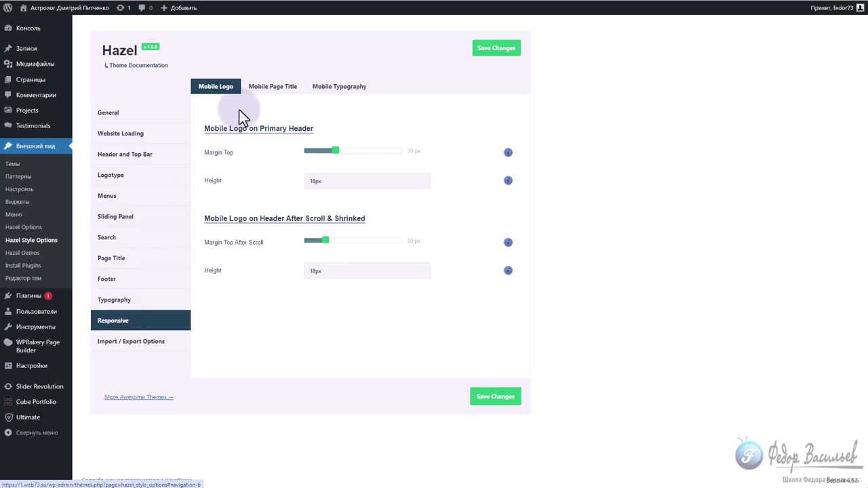
Look through the Mobile Page Title and Mobile Typography tabs, then return to Mobile Logo
{"action": "left_click", "coordinate": [261, 86]}
{"action": "scroll", "coordinate": [366, 190], "scroll_direction": "down", "scroll_amount": 6}
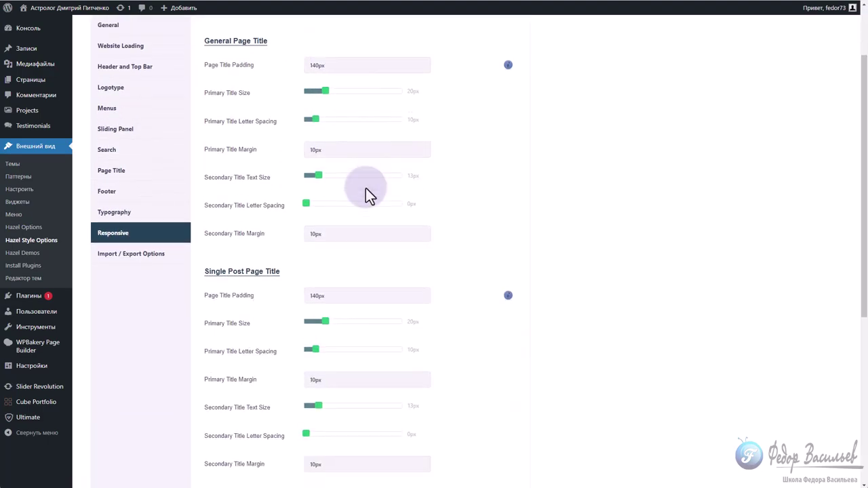
{"action": "scroll", "coordinate": [365, 189], "scroll_direction": "up", "scroll_amount": 5}
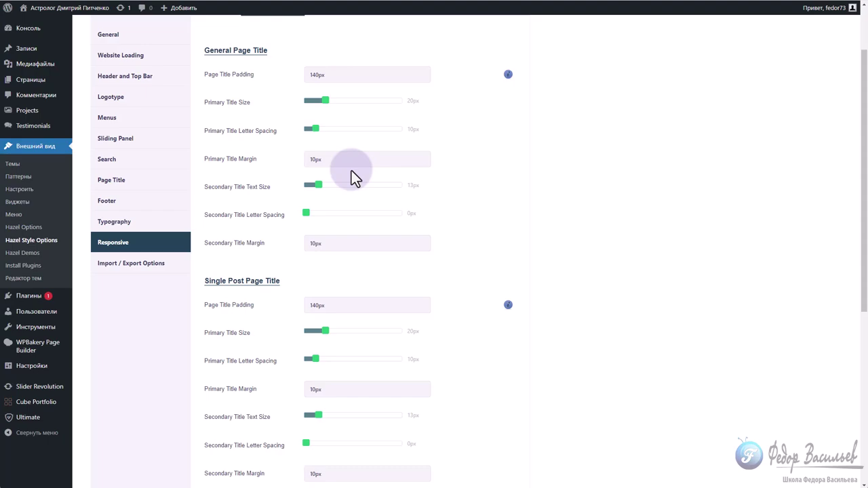
{"action": "scroll", "coordinate": [351, 175], "scroll_direction": "up", "scroll_amount": 2}
{"action": "left_click", "coordinate": [329, 87]}
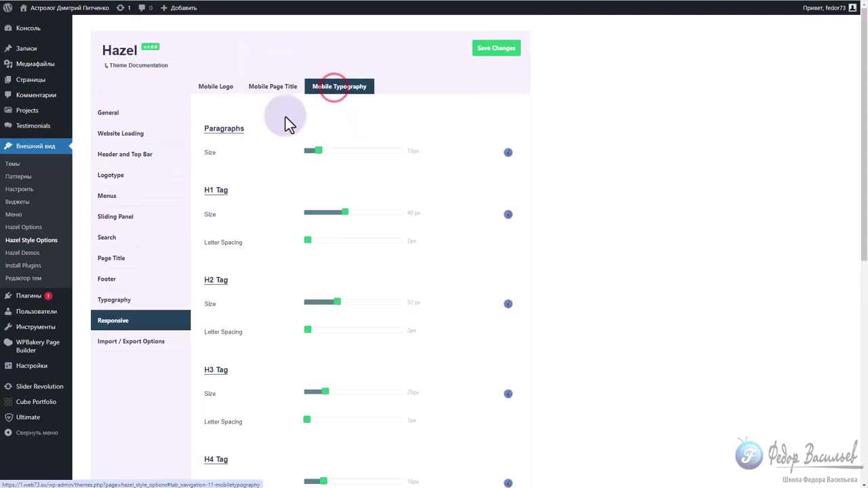
{"action": "left_click", "coordinate": [217, 88]}
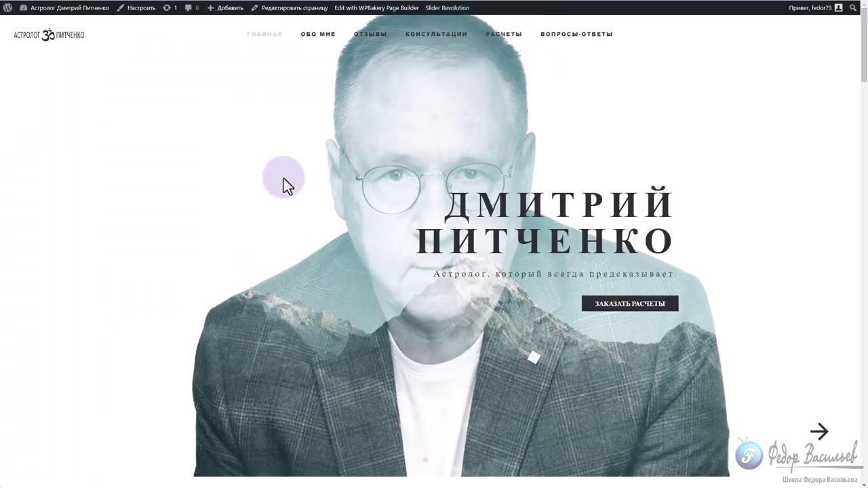
{"action": "scroll", "coordinate": [283, 175], "scroll_direction": "down", "scroll_amount": 10}
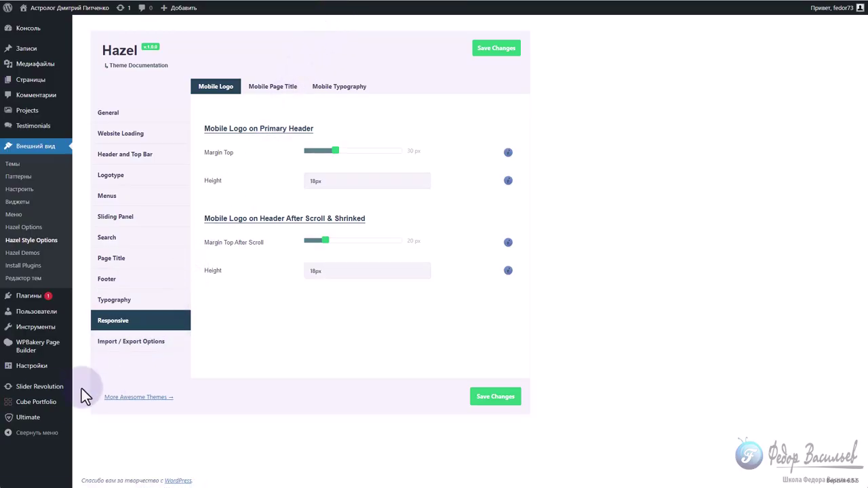
Open the КОНСУЛЬТАЦИИ gallery from Cube Portfolio in the template builder
{"action": "left_click", "coordinate": [36, 401]}
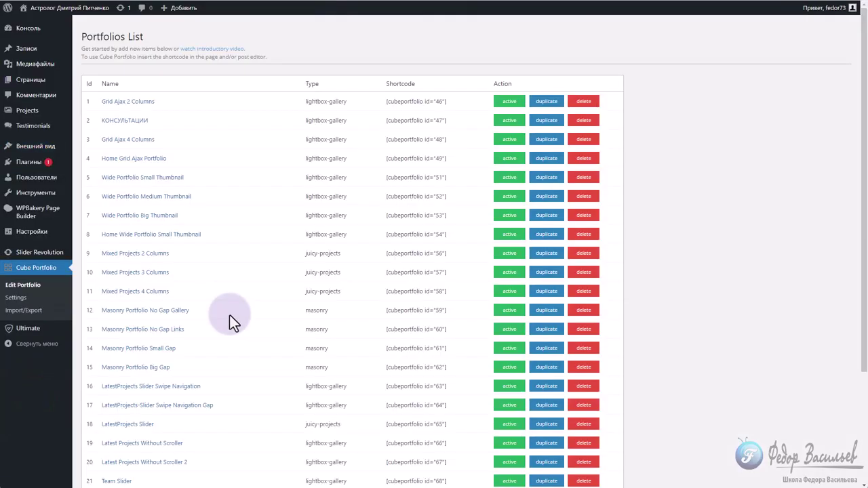
{"action": "left_click", "coordinate": [117, 122]}
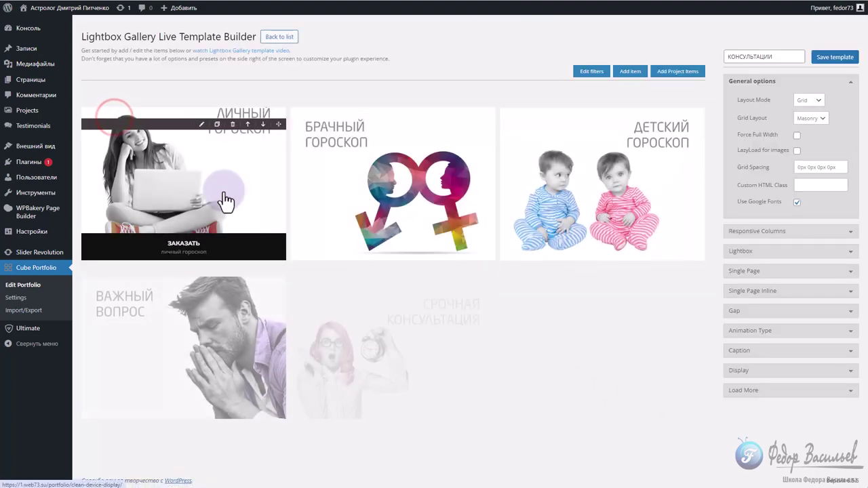
{"action": "left_click_drag", "start_coordinate": [748, 201], "coordinate": [734, 213]}
{"action": "left_click", "coordinate": [737, 218]}
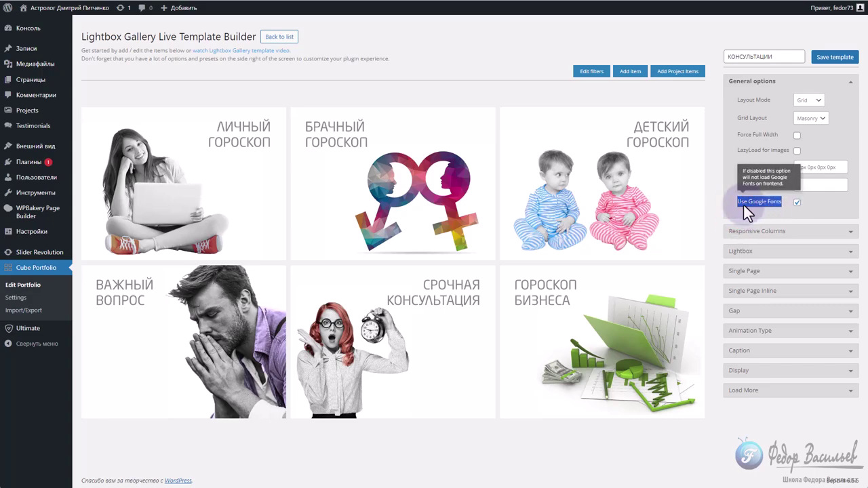
Inspect the Single Page font family choices, leaving it as Open Sans
{"action": "left_click", "coordinate": [751, 271]}
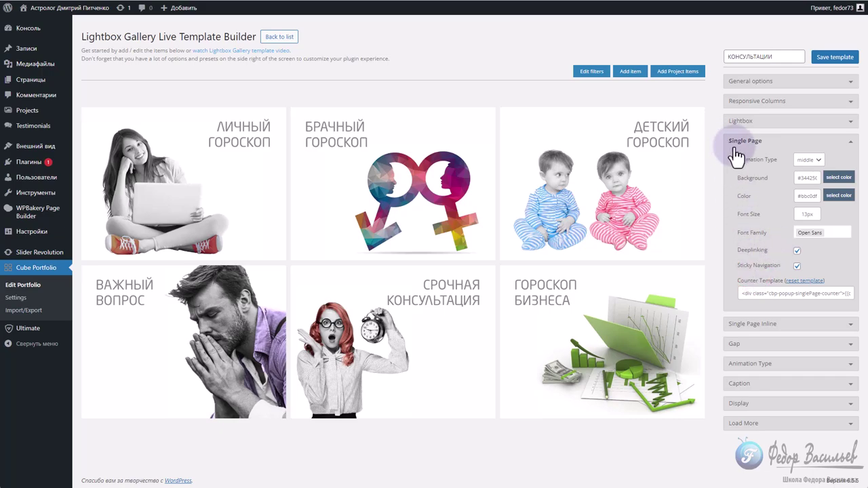
{"action": "left_click", "coordinate": [834, 233]}
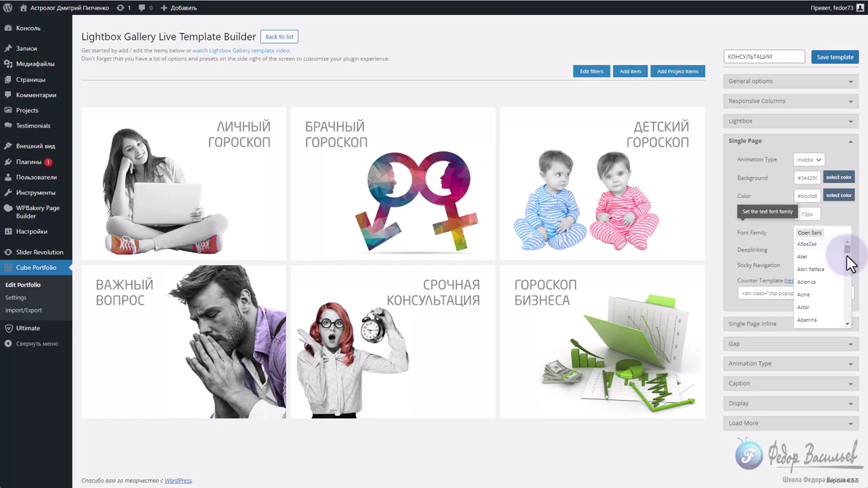
{"action": "left_click_drag", "start_coordinate": [846, 253], "coordinate": [848, 325]}
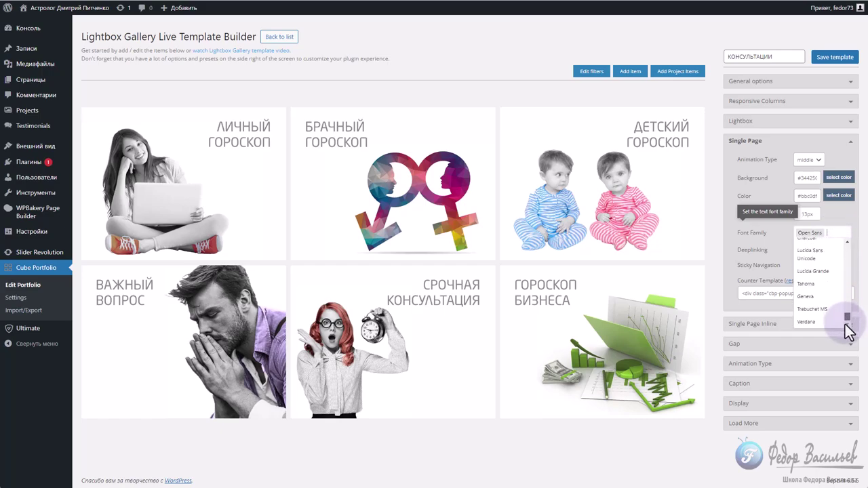
{"action": "left_click", "coordinate": [827, 232]}
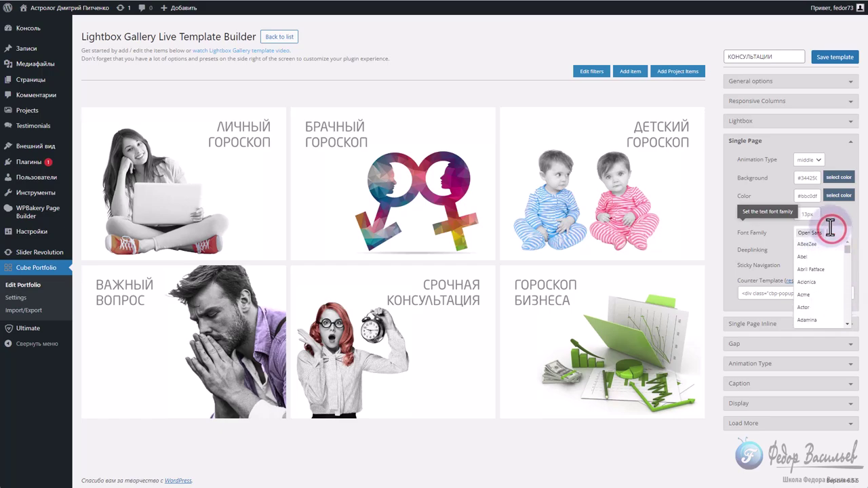
{"action": "left_click", "coordinate": [745, 193]}
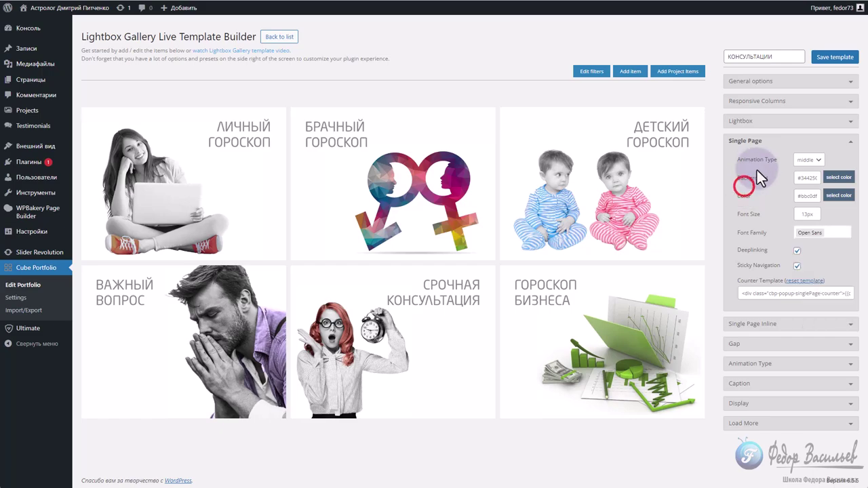
Edit the ЛИЧНЫЙ ГОРОСКОП item and show the ЗАКАЗАТЬ caption title's style settings
{"action": "mouse_move", "coordinate": [187, 170]}
{"action": "left_click", "coordinate": [201, 101]}
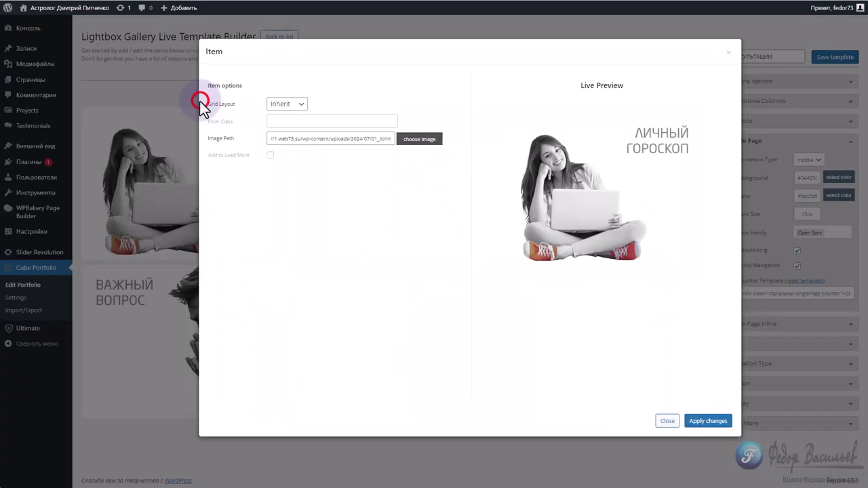
{"action": "mouse_move", "coordinate": [563, 160]}
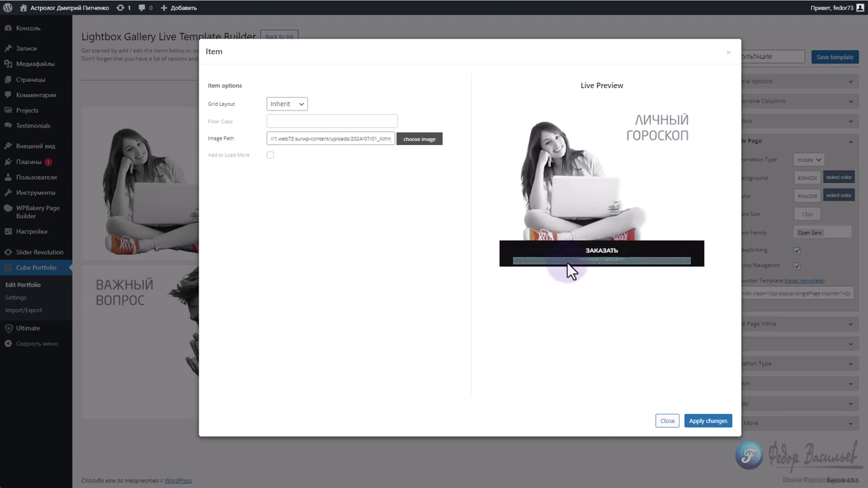
{"action": "left_click", "coordinate": [598, 248]}
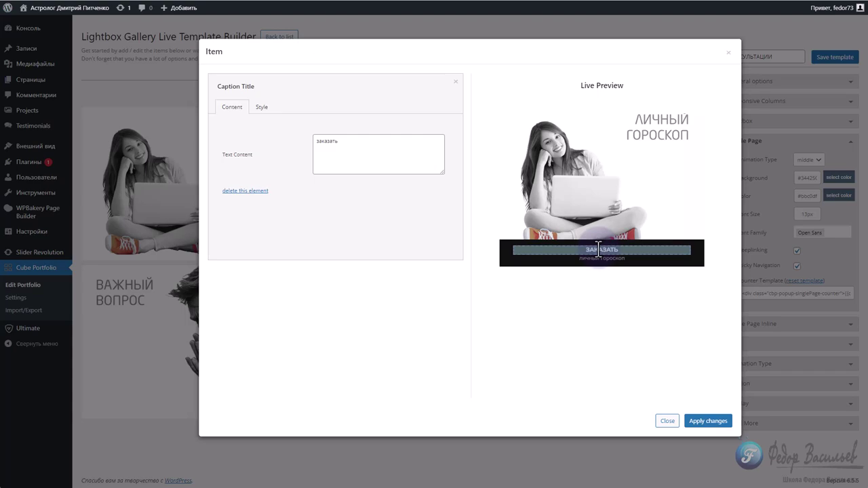
{"action": "left_click", "coordinate": [256, 107]}
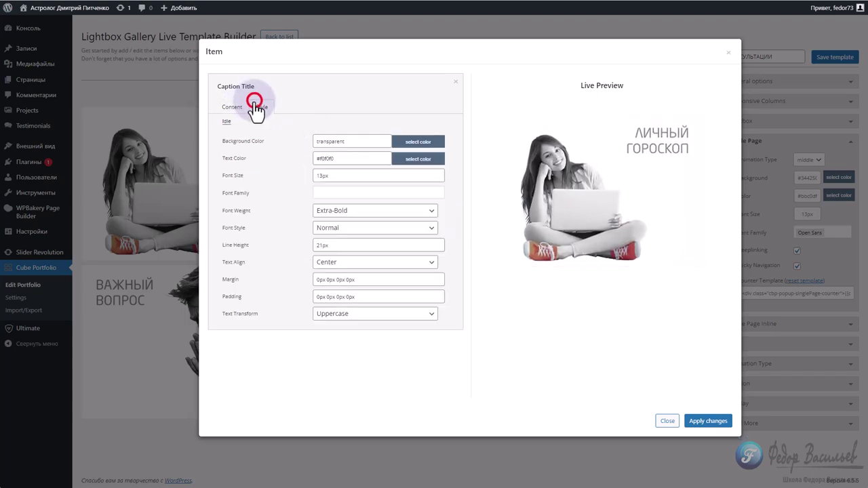
Set the caption title font family to Arial, keeping the Extra-Bold weight
{"action": "left_click", "coordinate": [330, 193]}
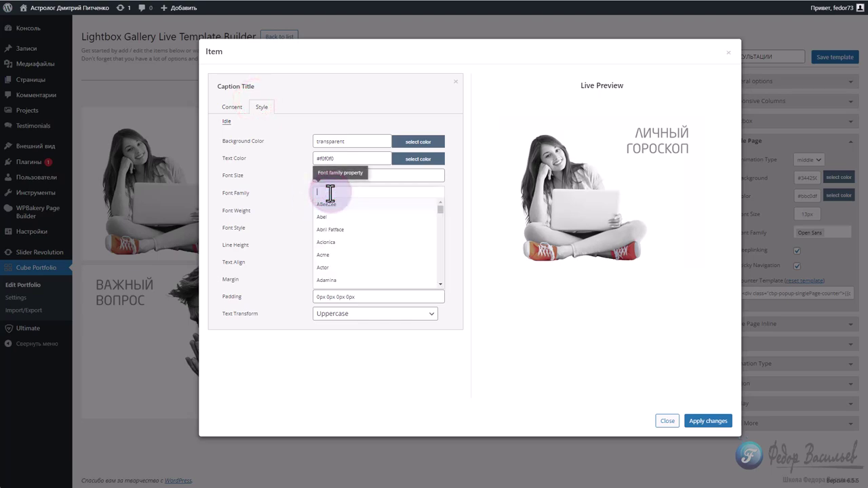
{"action": "left_click", "coordinate": [284, 165]}
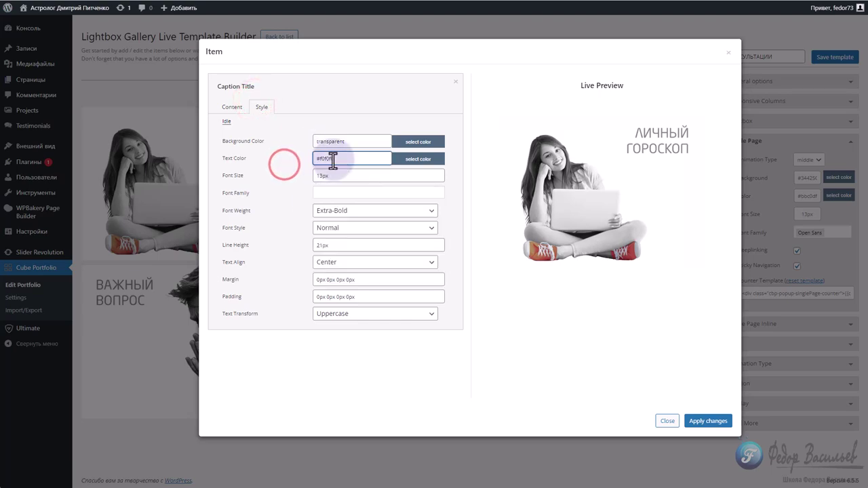
{"action": "left_click", "coordinate": [339, 229]}
{"action": "left_click", "coordinate": [341, 237]}
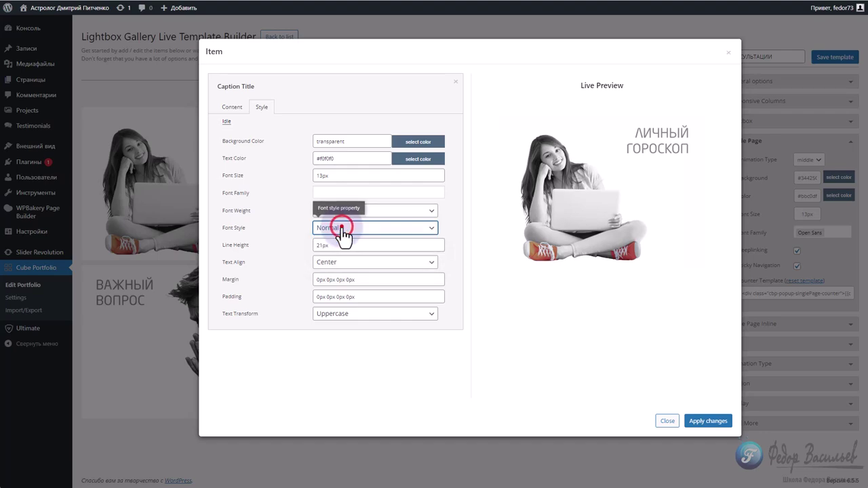
{"action": "left_click", "coordinate": [352, 212]}
{"action": "left_click", "coordinate": [353, 210]}
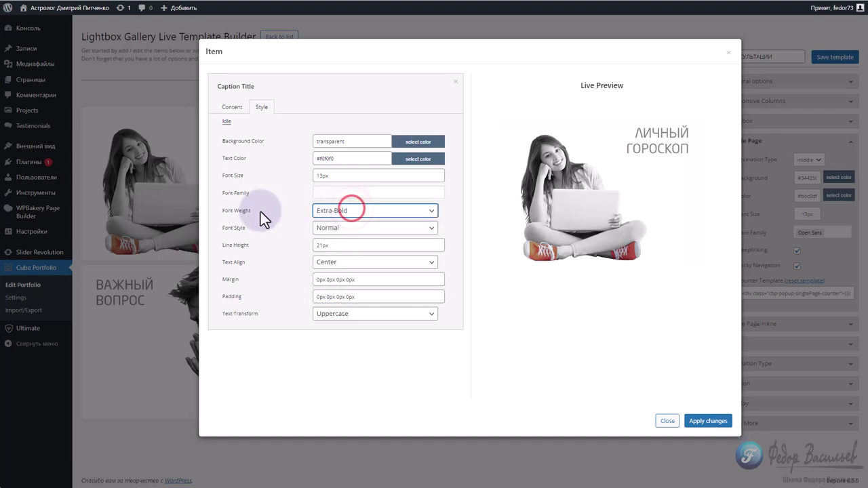
{"action": "left_click", "coordinate": [339, 211]}
{"action": "left_click", "coordinate": [339, 210]}
{"action": "left_click", "coordinate": [365, 190]}
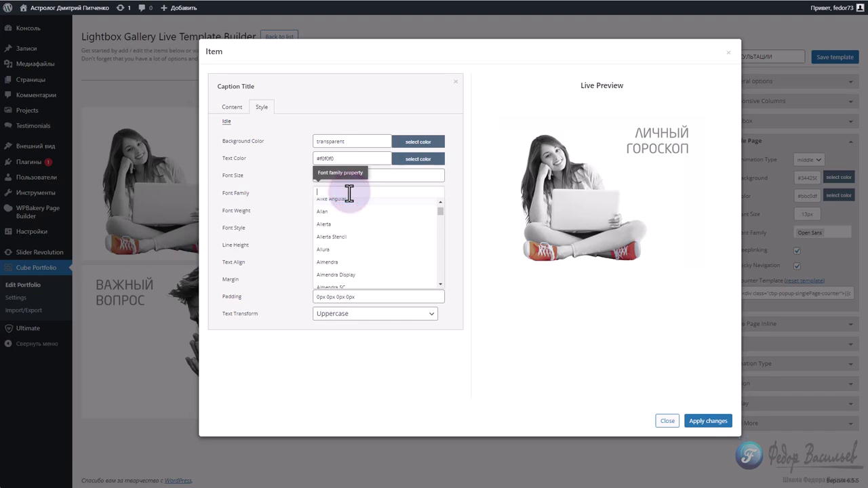
{"action": "type", "text": "Arial"}
{"action": "key", "text": "Return"}
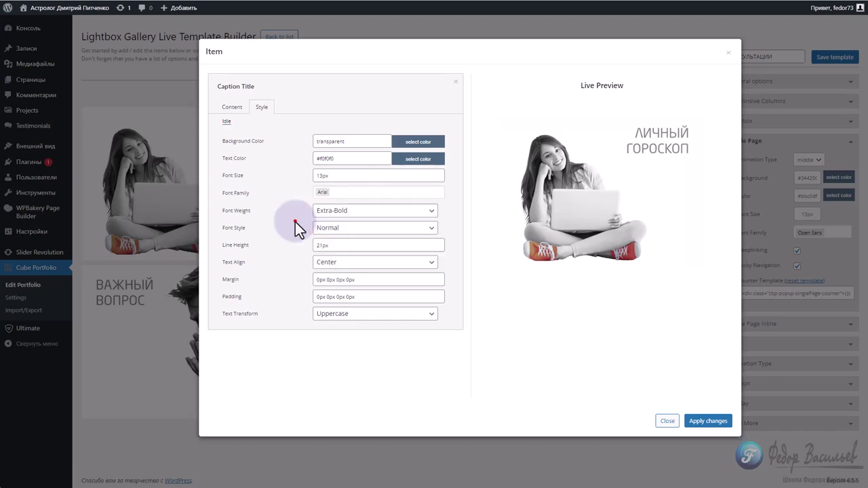
Check the личный гороскоп caption description's font settings, then close the item editor
{"action": "left_click", "coordinate": [593, 263]}
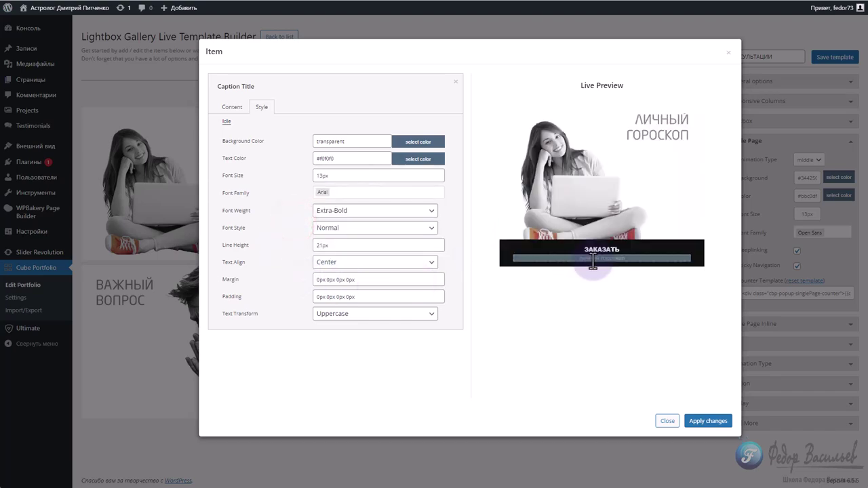
{"action": "left_click", "coordinate": [603, 258]}
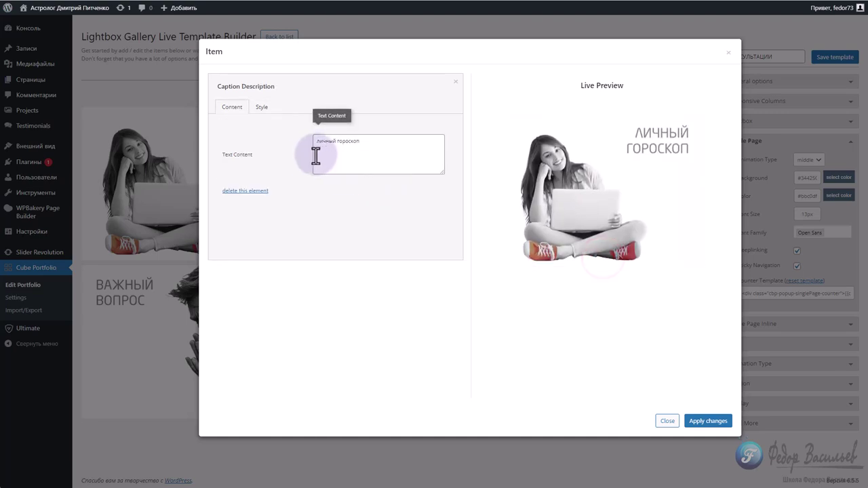
{"action": "left_click", "coordinate": [261, 107]}
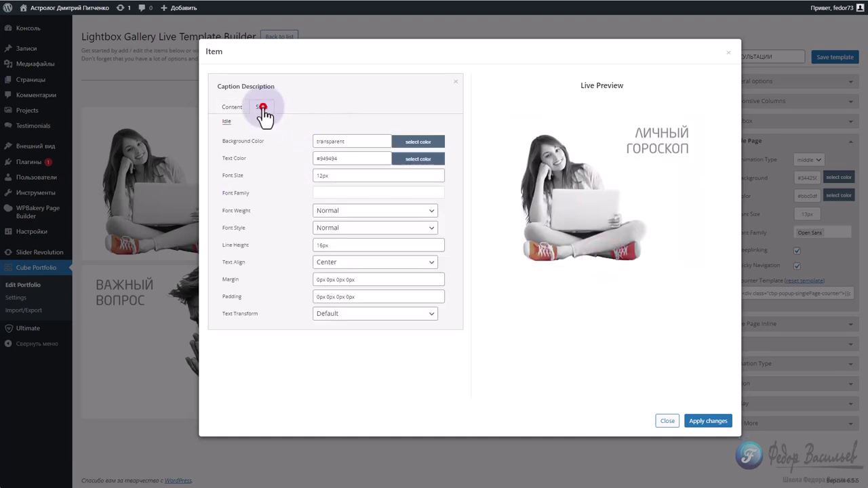
{"action": "left_click", "coordinate": [332, 192]}
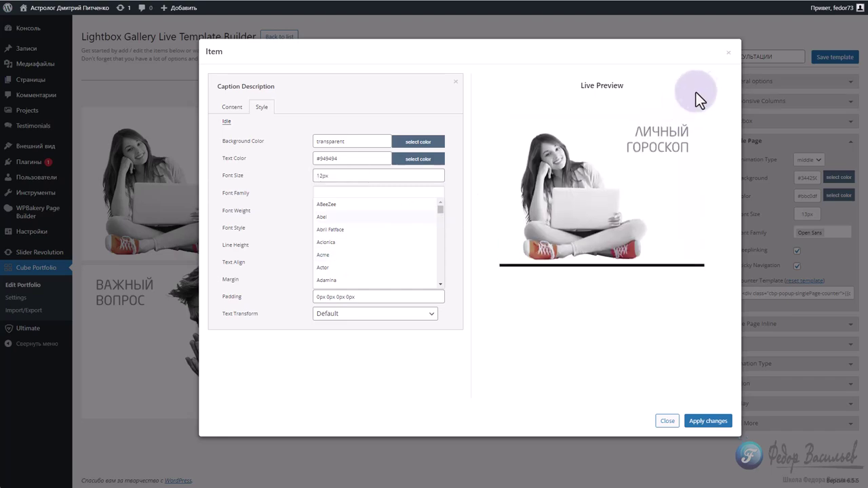
{"action": "left_click", "coordinate": [727, 52]}
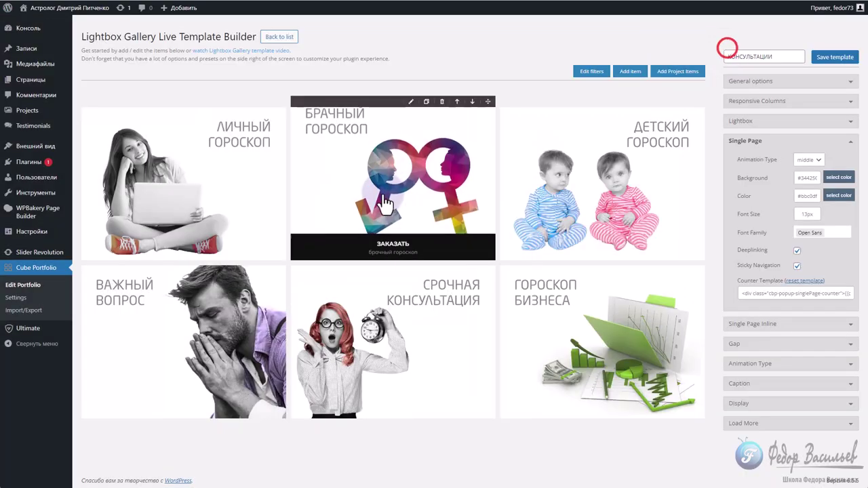
Review the marriage horoscope item's caption title font list and close its editor
{"action": "left_click", "coordinate": [386, 245]}
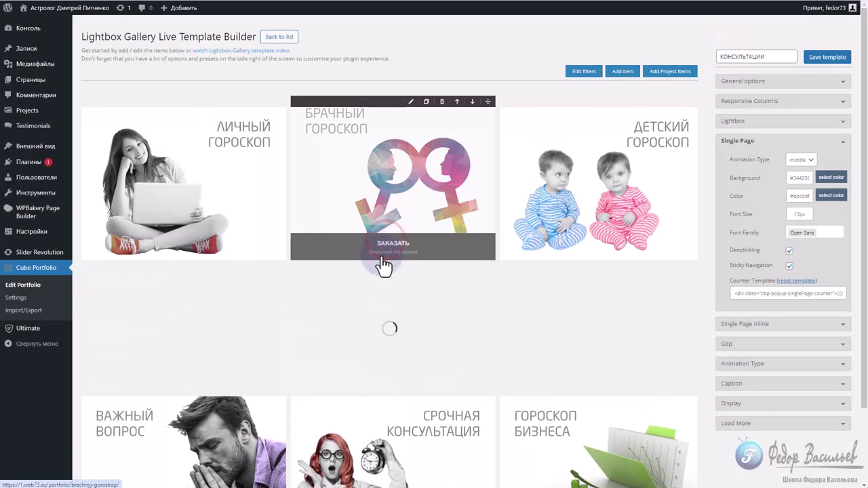
{"action": "left_click", "coordinate": [409, 102]}
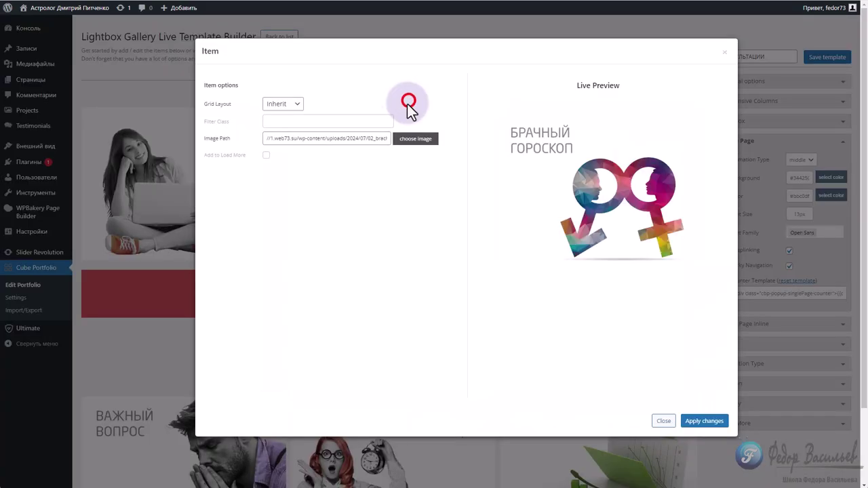
{"action": "left_click", "coordinate": [582, 250]}
{"action": "left_click", "coordinate": [256, 105]}
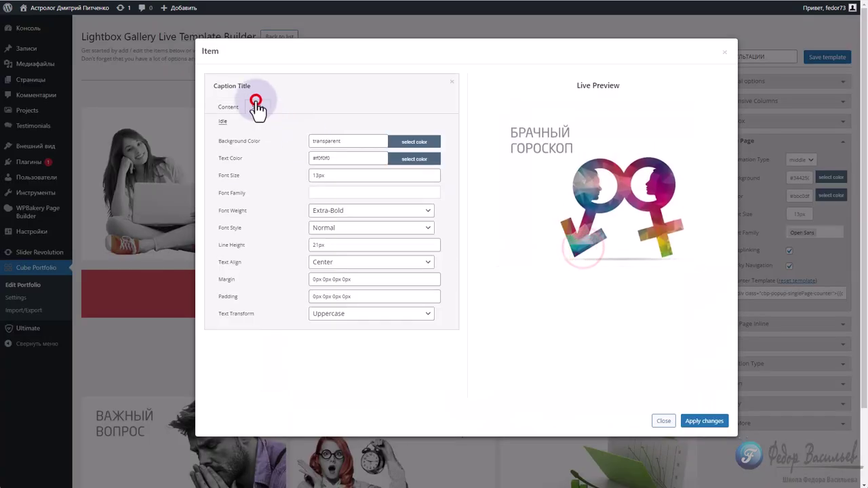
{"action": "left_click", "coordinate": [326, 193]}
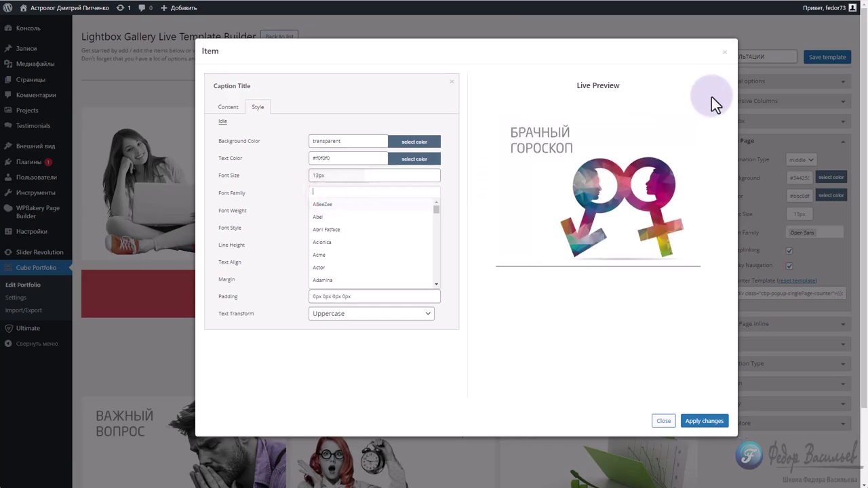
{"action": "left_click", "coordinate": [723, 53]}
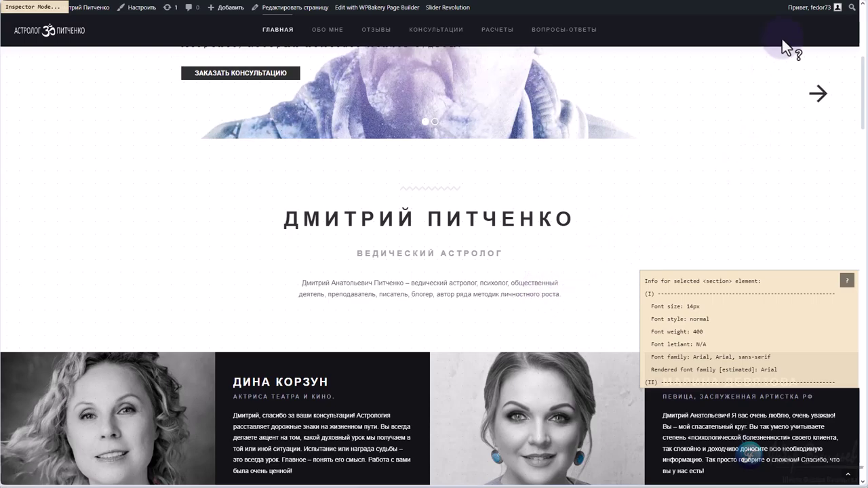
Inspect the main name heading and intro paragraph, both rendering in Arial
{"action": "key", "text": "Escape"}
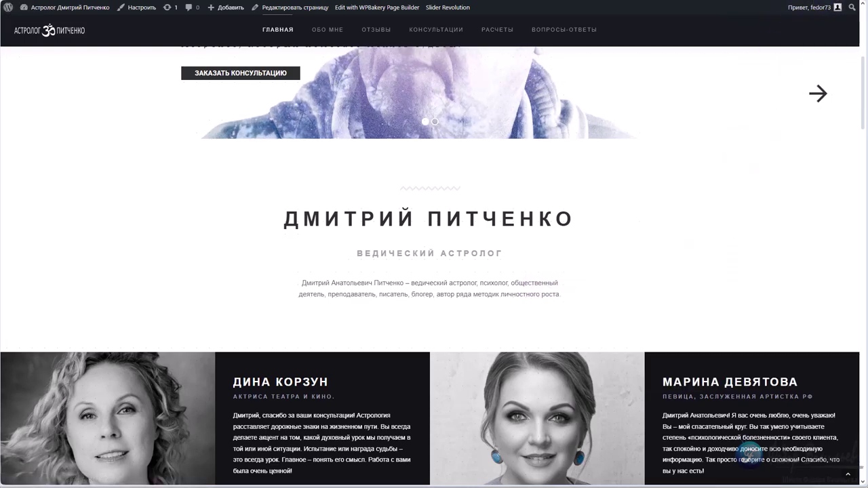
{"action": "left_click", "coordinate": [367, 216]}
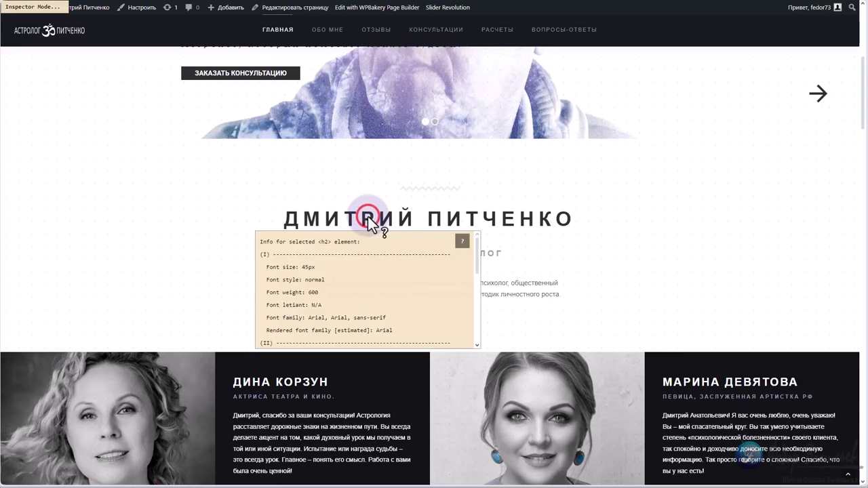
{"action": "left_click_drag", "start_coordinate": [309, 319], "coordinate": [360, 318]}
{"action": "left_click", "coordinate": [517, 291]}
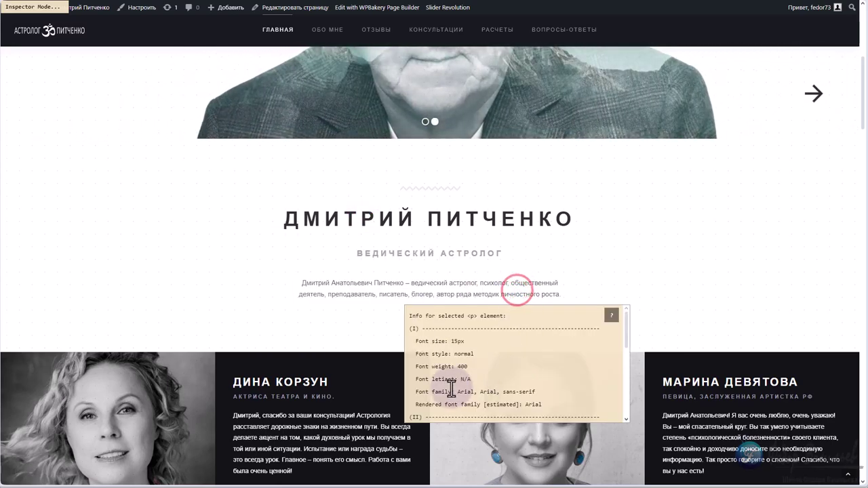
{"action": "left_click_drag", "start_coordinate": [458, 391], "coordinate": [499, 391]}
Inspect the testimonial heading, text and paragraph fonts, confirming Arial
{"action": "left_click", "coordinate": [295, 380]}
{"action": "scroll", "coordinate": [305, 284], "scroll_direction": "down", "scroll_amount": 1}
{"action": "scroll", "coordinate": [304, 284], "scroll_direction": "down", "scroll_amount": 2}
{"action": "left_click", "coordinate": [274, 302]}
{"action": "double_click", "coordinate": [218, 398]}
{"action": "scroll", "coordinate": [367, 215], "scroll_direction": "down", "scroll_amount": 6}
{"action": "scroll", "coordinate": [368, 213], "scroll_direction": "down", "scroll_amount": 2}
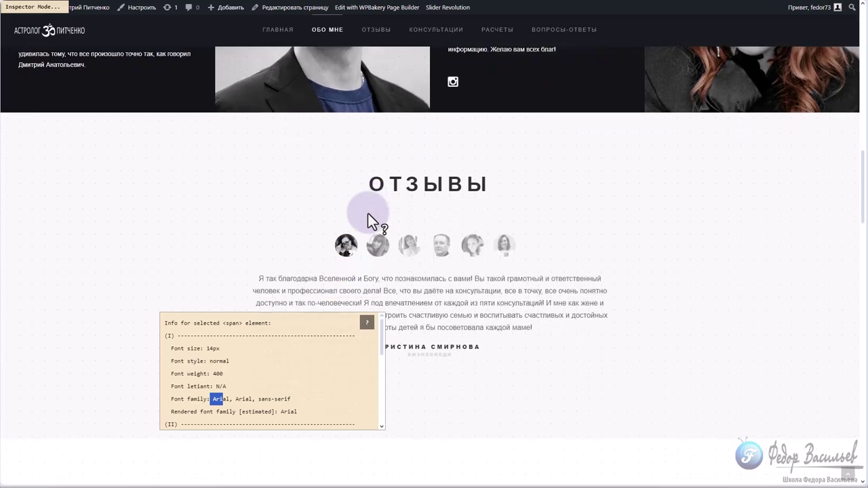
{"action": "left_click", "coordinate": [368, 246]}
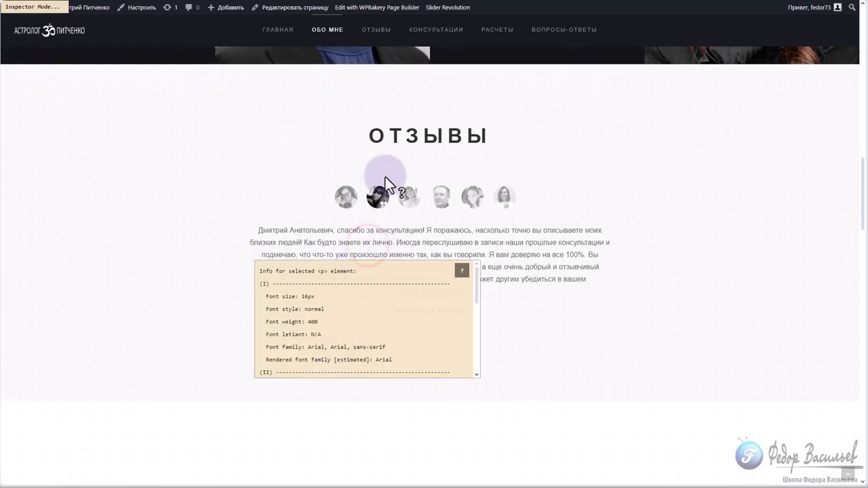
Inspect the ОТЗЫВЫ heading and portfolio ЗАКАЗАТЬ caption, which renders in Mulish
{"action": "left_click", "coordinate": [400, 133]}
{"action": "scroll", "coordinate": [225, 196], "scroll_direction": "down", "scroll_amount": 6}
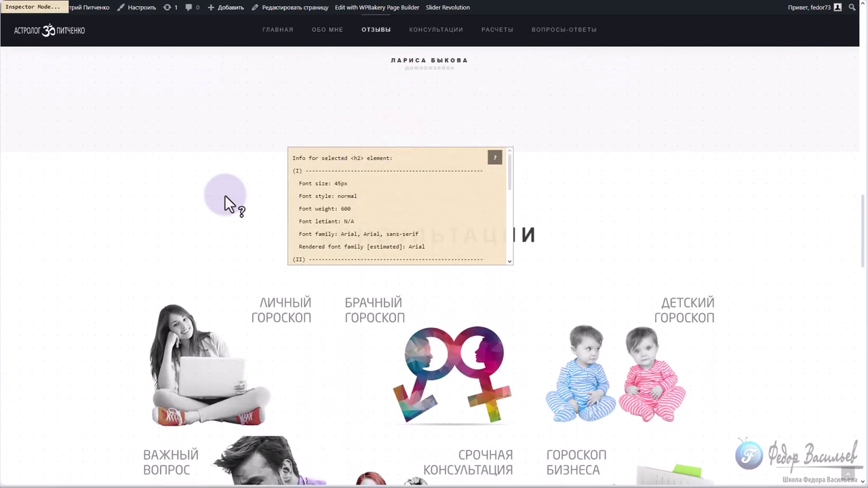
{"action": "left_click", "coordinate": [224, 218]}
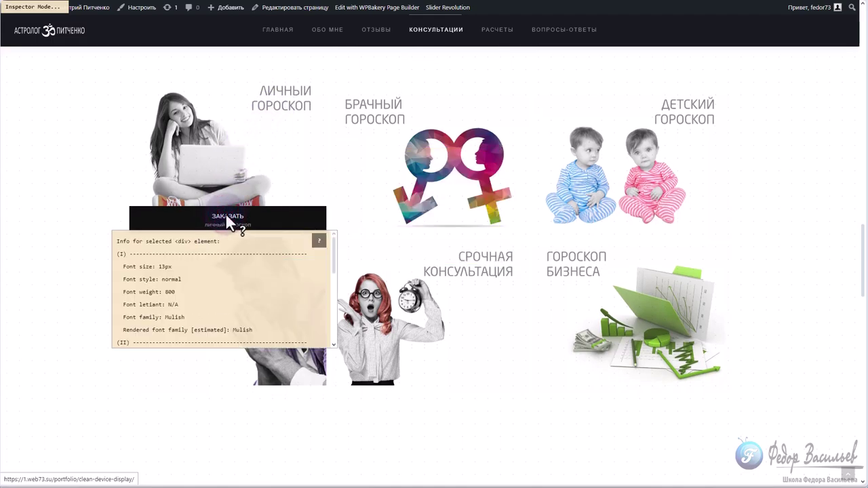
{"action": "left_click", "coordinate": [208, 137]}
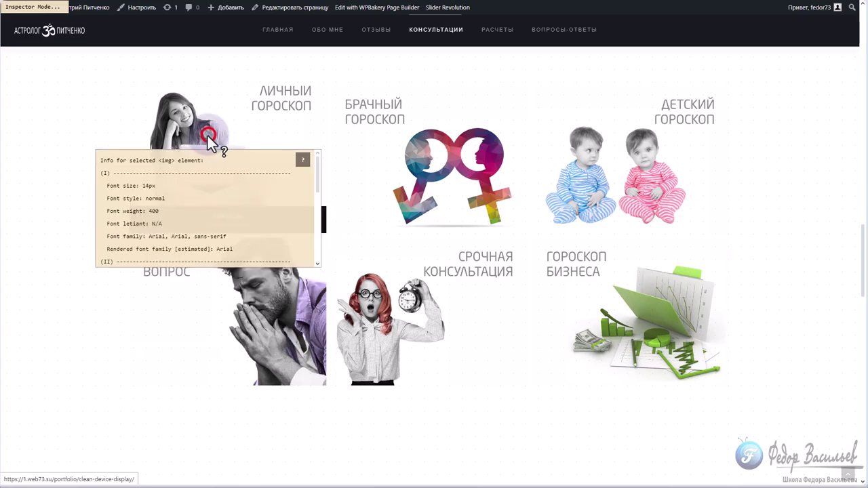
{"action": "key", "text": "Escape"}
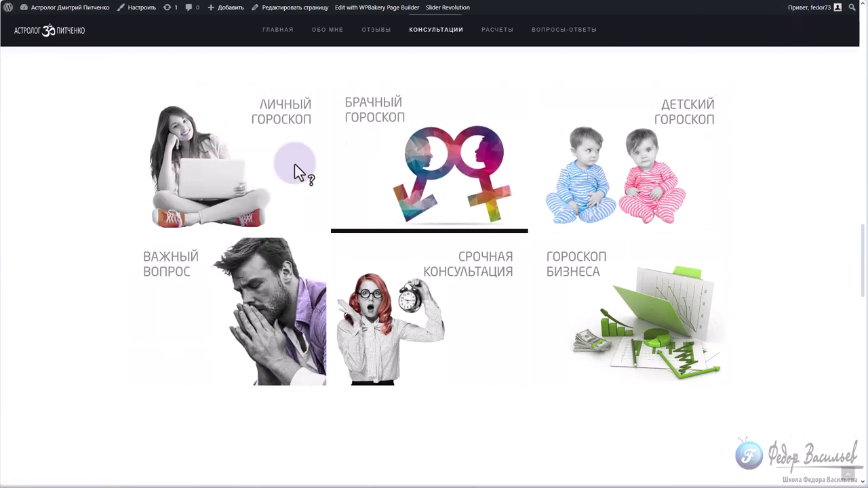
Open the personal horoscope details and confirm its paragraph and ЛИЧНЫЙ ГОРОСКОП heading use Arial
{"action": "scroll", "coordinate": [305, 160], "scroll_direction": "down", "scroll_amount": 2}
{"action": "left_click", "coordinate": [230, 153]}
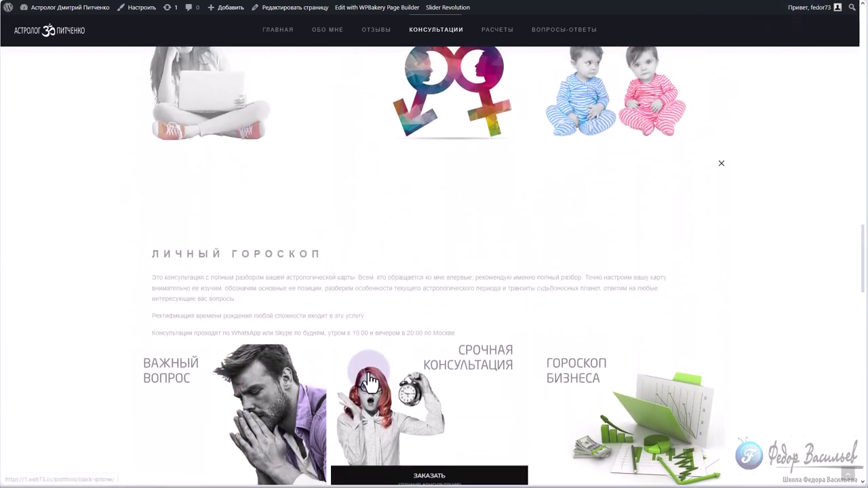
{"action": "left_click_drag", "start_coordinate": [178, 166], "coordinate": [329, 245]}
{"action": "left_click", "coordinate": [327, 244]}
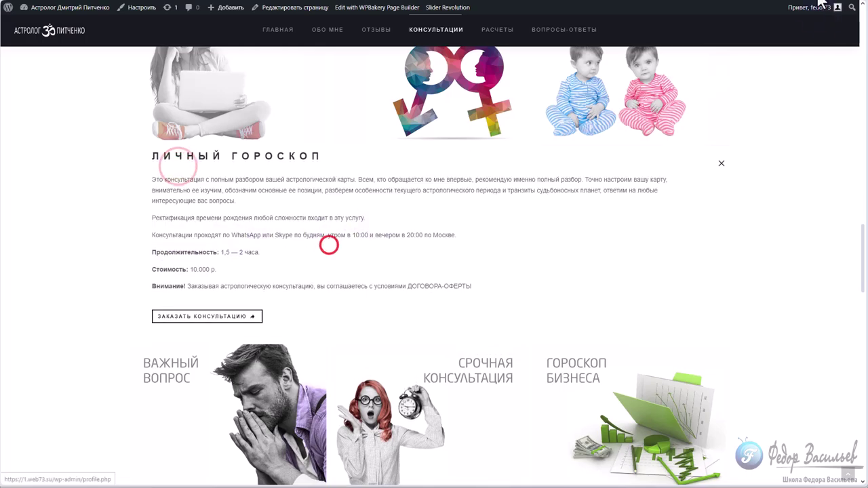
{"action": "left_click", "coordinate": [249, 182]}
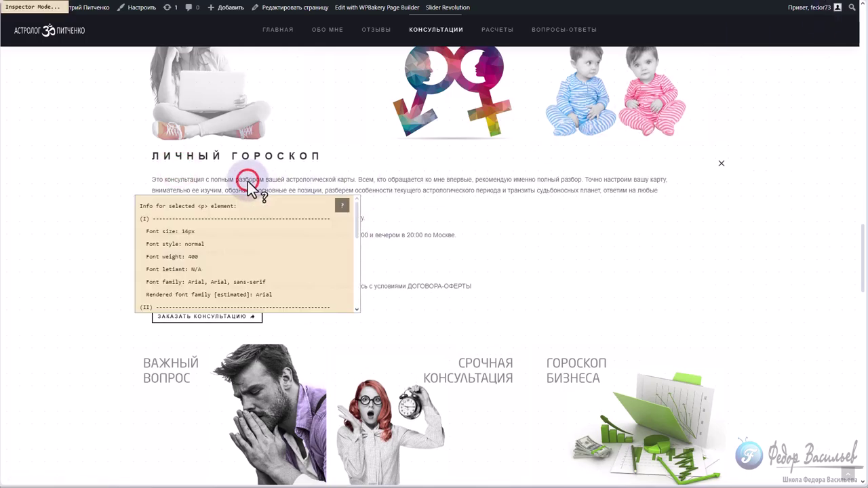
{"action": "left_click_drag", "start_coordinate": [188, 282], "coordinate": [228, 282]}
{"action": "left_click", "coordinate": [232, 156]}
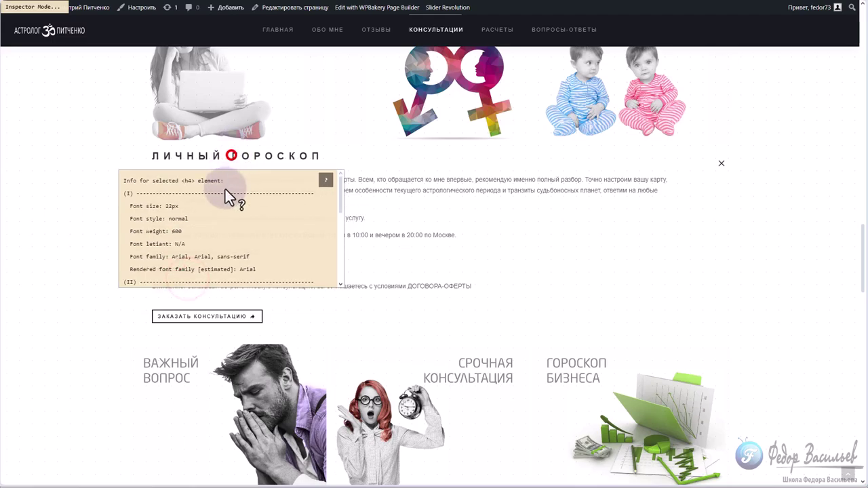
{"action": "left_click_drag", "start_coordinate": [171, 257], "coordinate": [201, 257]}
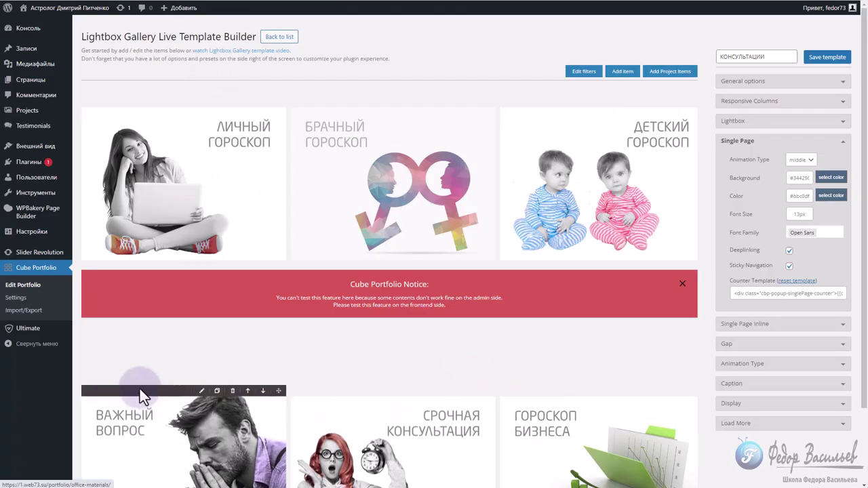
Open the Ultimate Addons About page
{"action": "mouse_move", "coordinate": [30, 333]}
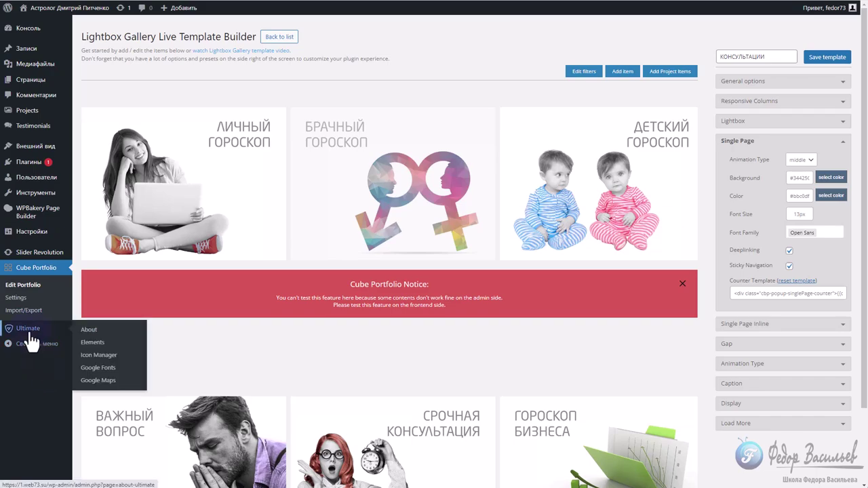
{"action": "left_click", "coordinate": [30, 332]}
{"action": "left_click_drag", "start_coordinate": [114, 43], "coordinate": [224, 43]}
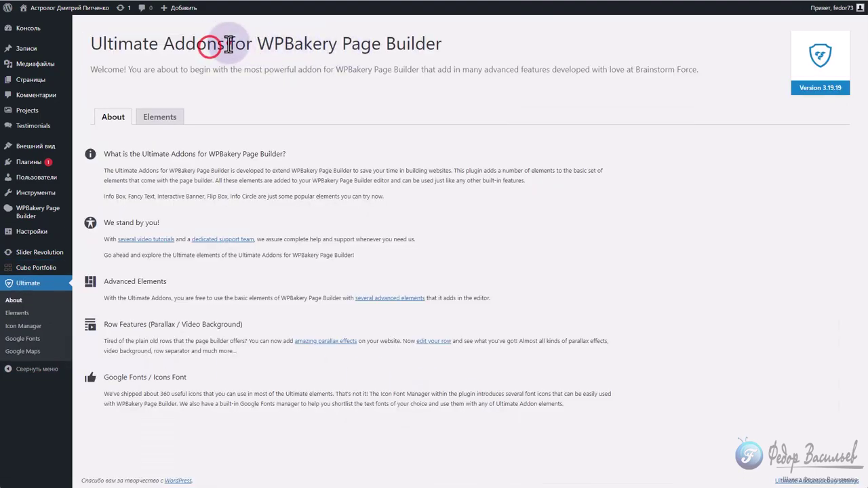
{"action": "left_click_drag", "start_coordinate": [229, 43], "coordinate": [110, 44]}
{"action": "left_click", "coordinate": [111, 43]}
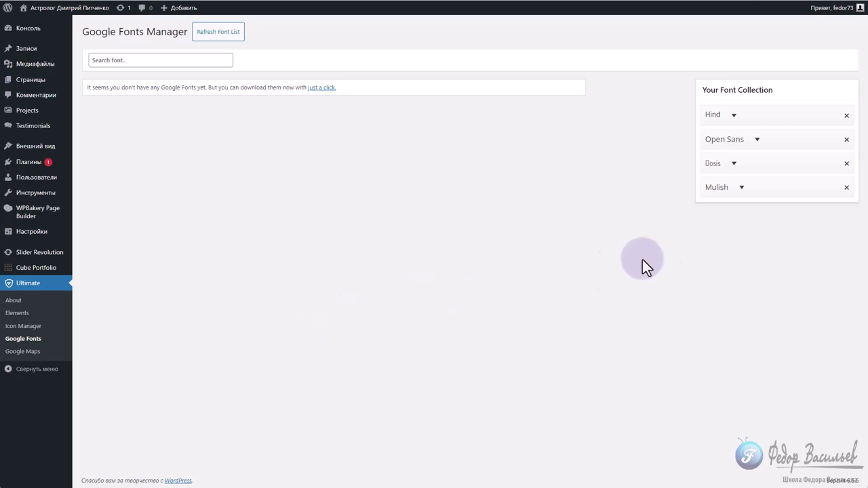
Expand and collapse the Hind entry in Your Font Collection to view its weights and subsets
{"action": "left_click", "coordinate": [732, 116]}
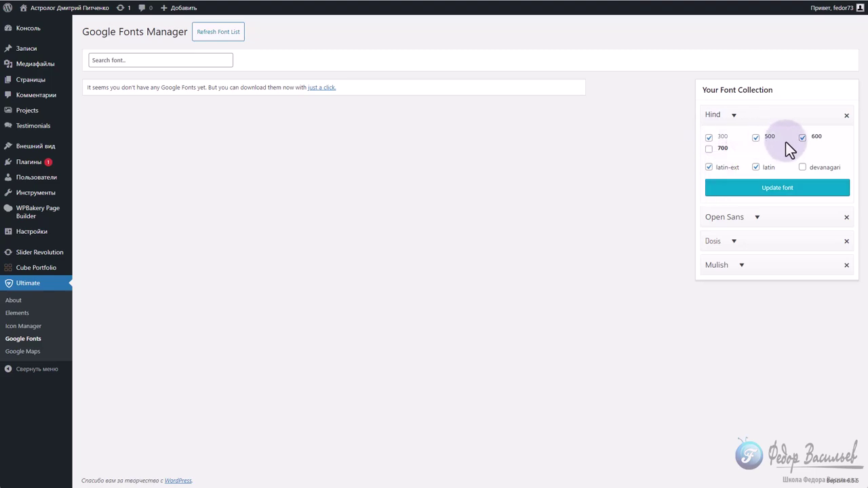
{"action": "left_click", "coordinate": [722, 115]}
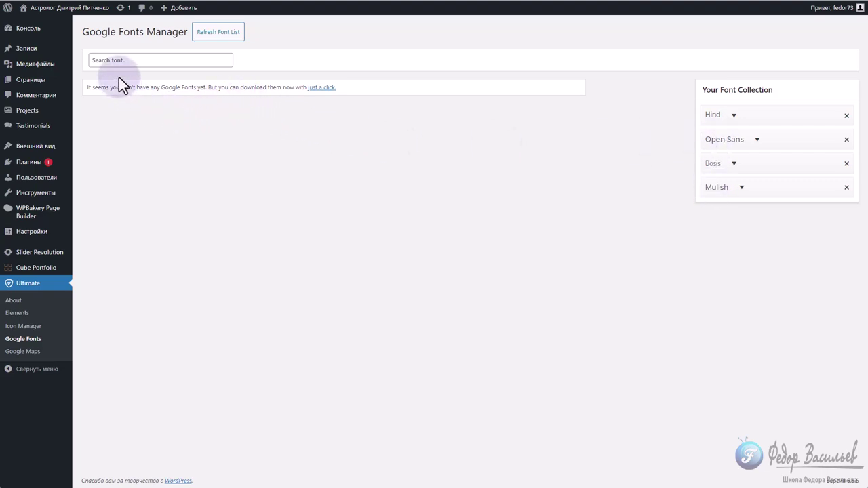
{"action": "left_click_drag", "start_coordinate": [117, 86], "coordinate": [224, 87]}
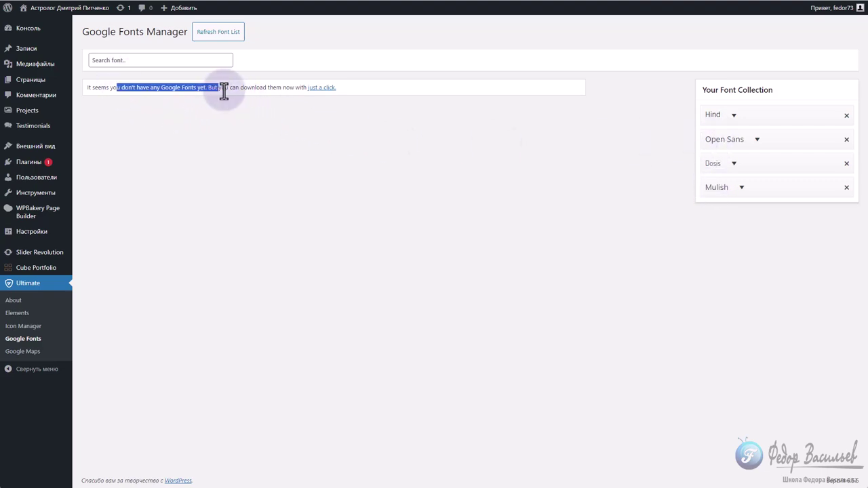
Download the full Google Fonts list and scroll through it
{"action": "left_click", "coordinate": [314, 88]}
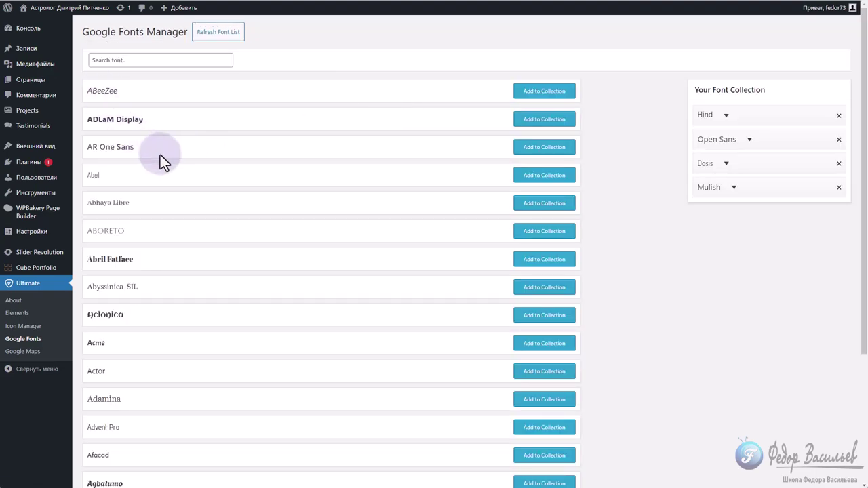
{"action": "scroll", "coordinate": [160, 157], "scroll_direction": "down", "scroll_amount": 3}
{"action": "scroll", "coordinate": [161, 156], "scroll_direction": "down", "scroll_amount": 15}
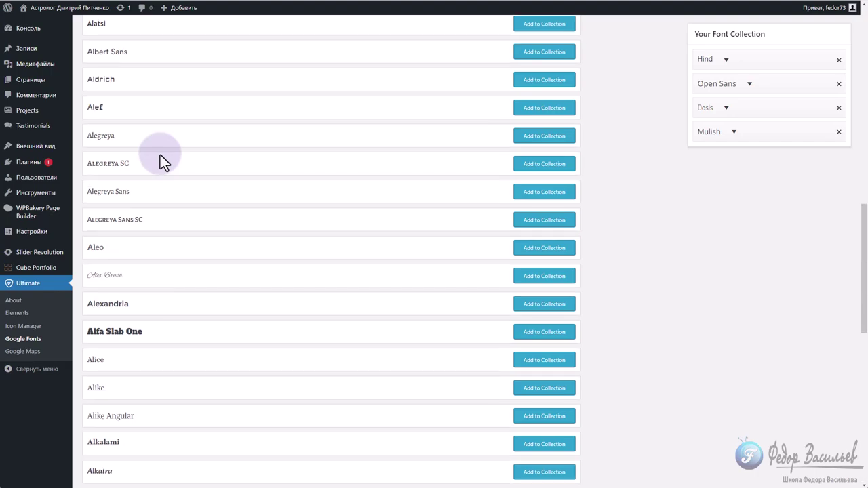
{"action": "scroll", "coordinate": [160, 154], "scroll_direction": "down", "scroll_amount": 3}
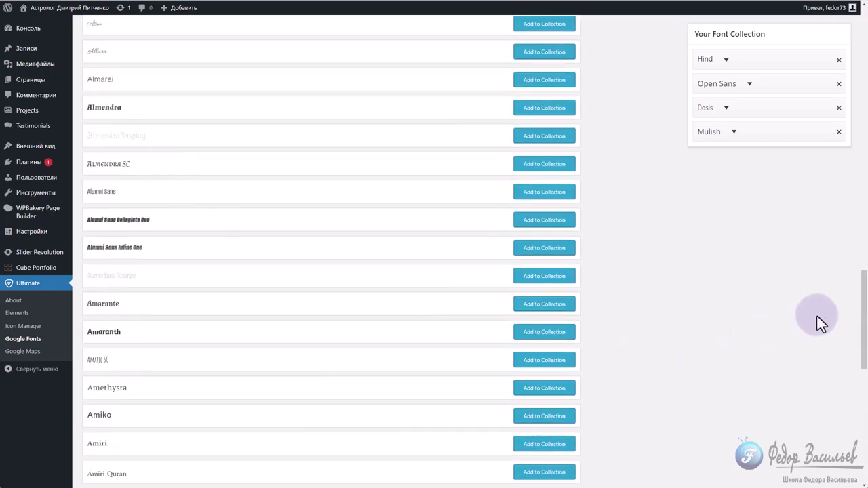
{"action": "scroll", "coordinate": [863, 317], "scroll_direction": "down", "scroll_amount": 12}
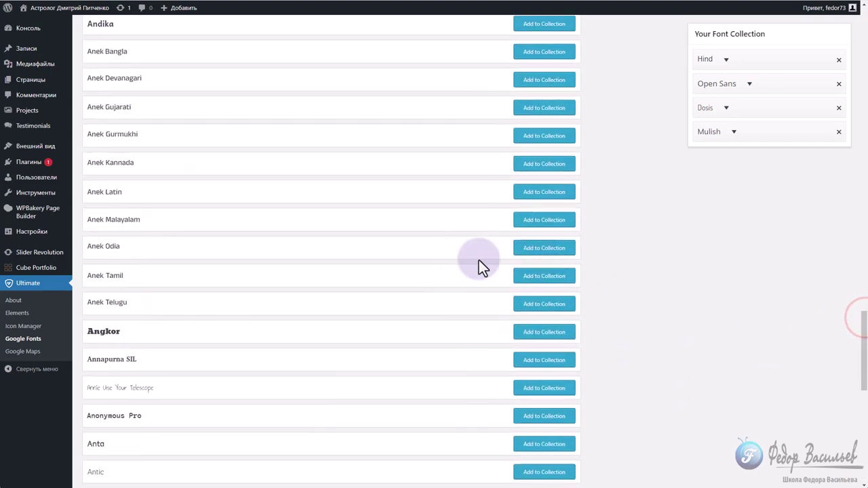
{"action": "scroll", "coordinate": [376, 244], "scroll_direction": "down", "scroll_amount": 3}
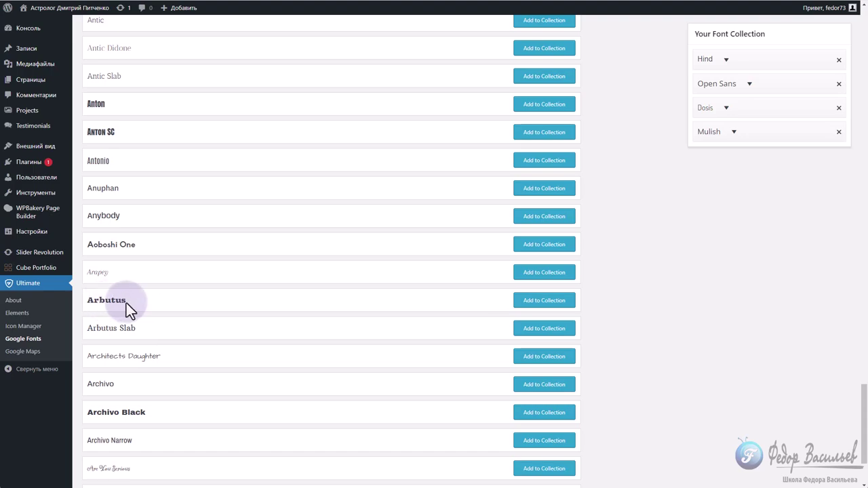
{"action": "scroll", "coordinate": [113, 309], "scroll_direction": "down", "scroll_amount": 2}
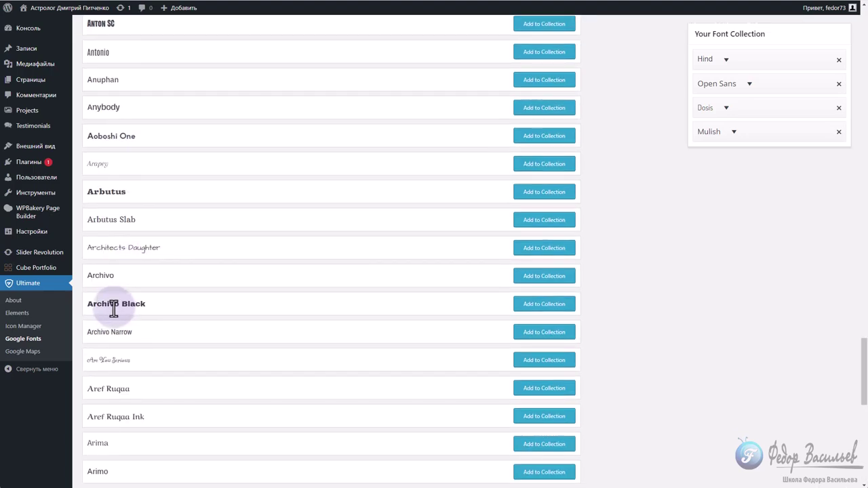
{"action": "scroll", "coordinate": [123, 298], "scroll_direction": "down", "scroll_amount": 3}
{"action": "scroll", "coordinate": [130, 278], "scroll_direction": "down", "scroll_amount": 3}
{"action": "scroll", "coordinate": [129, 276], "scroll_direction": "down", "scroll_amount": 2}
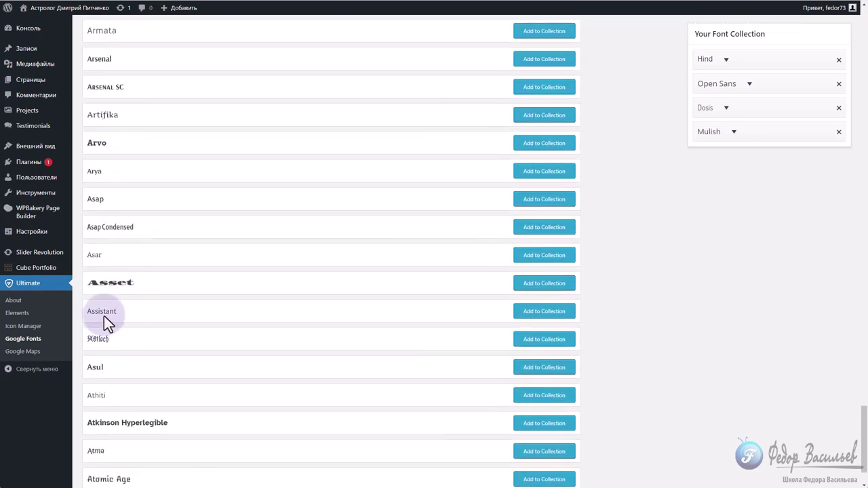
{"action": "scroll", "coordinate": [166, 287], "scroll_direction": "up", "scroll_amount": 20}
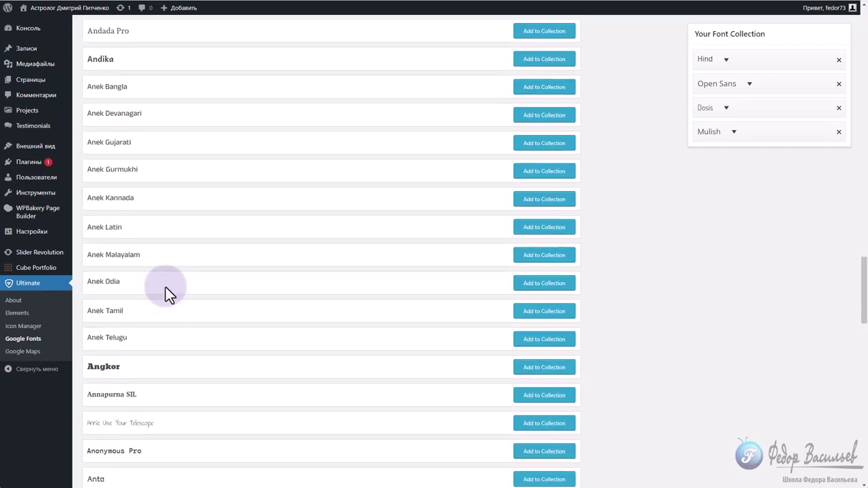
{"action": "scroll", "coordinate": [166, 286], "scroll_direction": "up", "scroll_amount": 20}
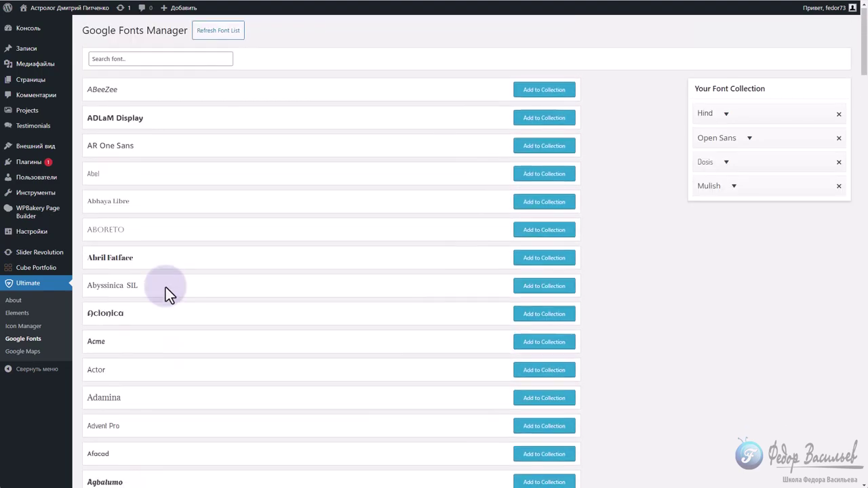
Search the font list for 'roboto'
{"action": "left_click", "coordinate": [105, 60]}
{"action": "left_click", "coordinate": [118, 61]}
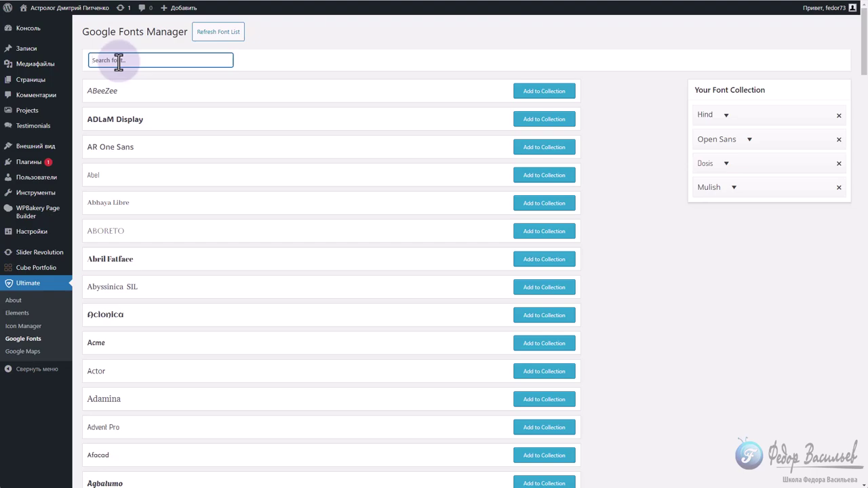
{"action": "scroll", "coordinate": [151, 278], "scroll_direction": "down", "scroll_amount": 3}
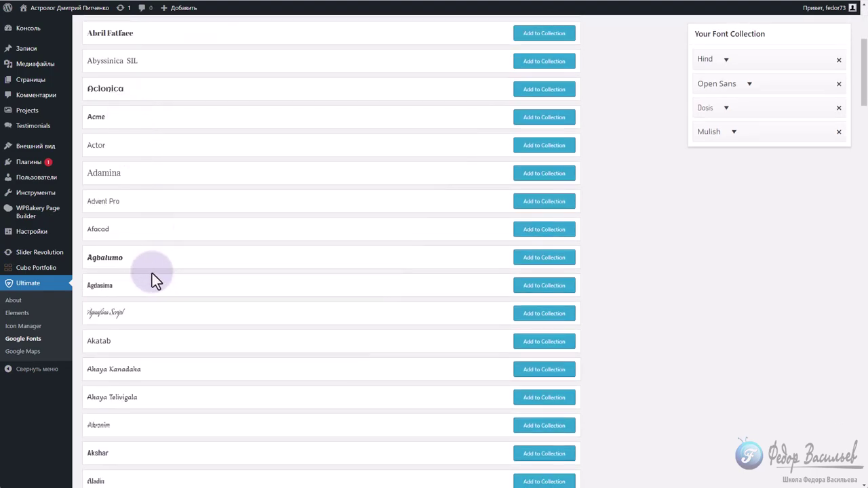
{"action": "scroll", "coordinate": [182, 306], "scroll_direction": "up", "scroll_amount": 3}
{"action": "scroll", "coordinate": [181, 306], "scroll_direction": "up", "scroll_amount": 1}
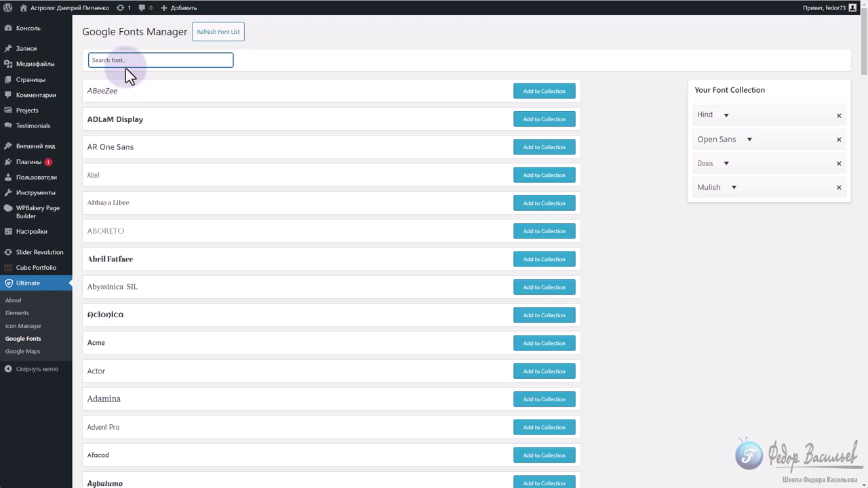
{"action": "left_click", "coordinate": [126, 60]}
{"action": "type", "text": "roboto"}
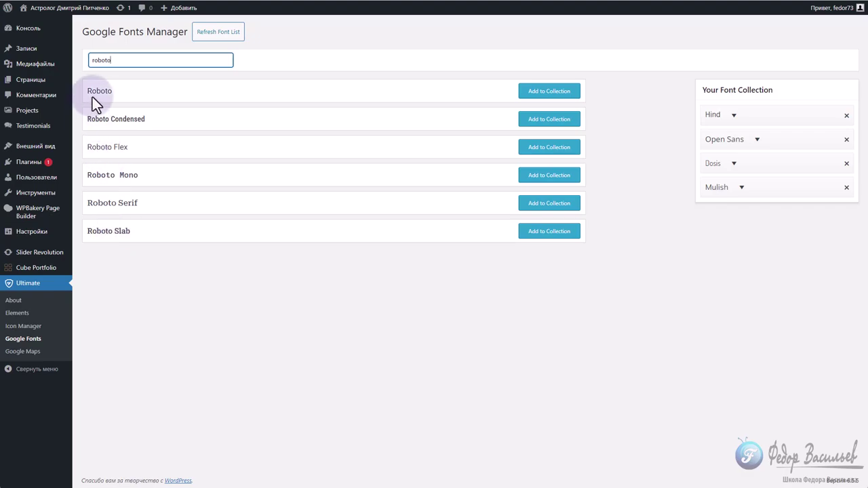
Add Roboto to the collection with cyrillic, cyrillic-ext, greek, greek-ext, latin and latin-ext subsets
{"action": "left_click", "coordinate": [536, 100]}
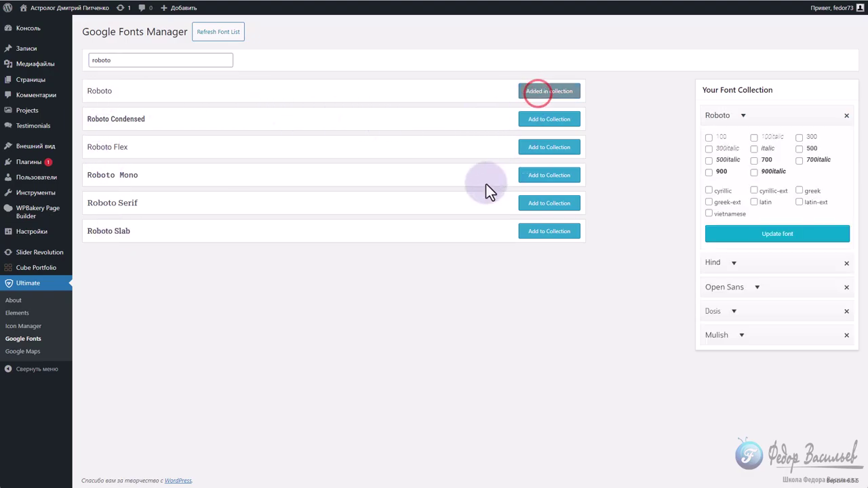
{"action": "left_click", "coordinate": [742, 117]}
{"action": "left_click", "coordinate": [740, 117]}
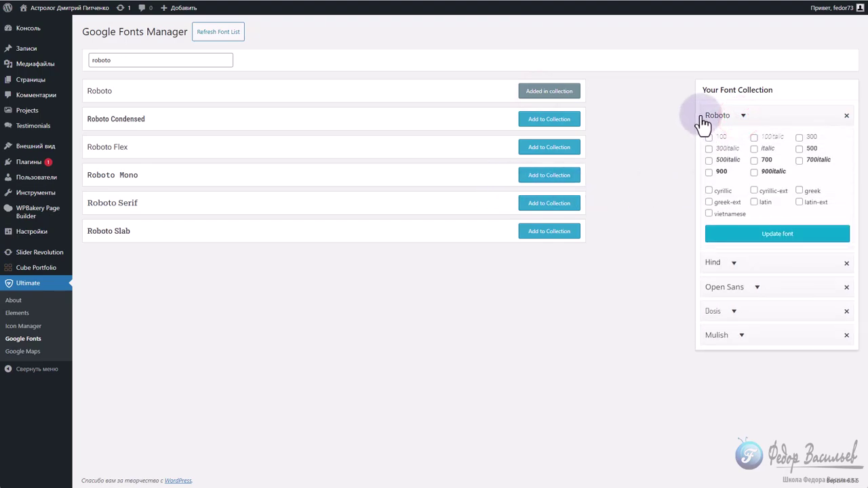
{"action": "left_click", "coordinate": [708, 191]}
{"action": "left_click", "coordinate": [753, 190]}
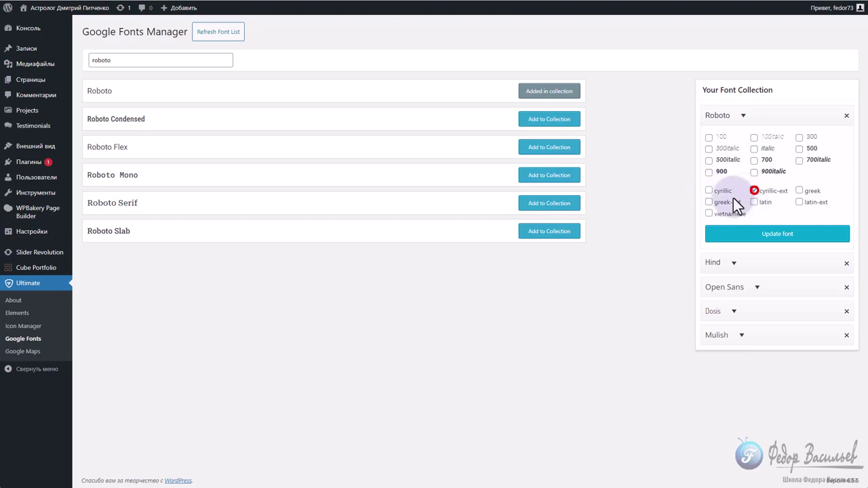
{"action": "left_click", "coordinate": [708, 202]}
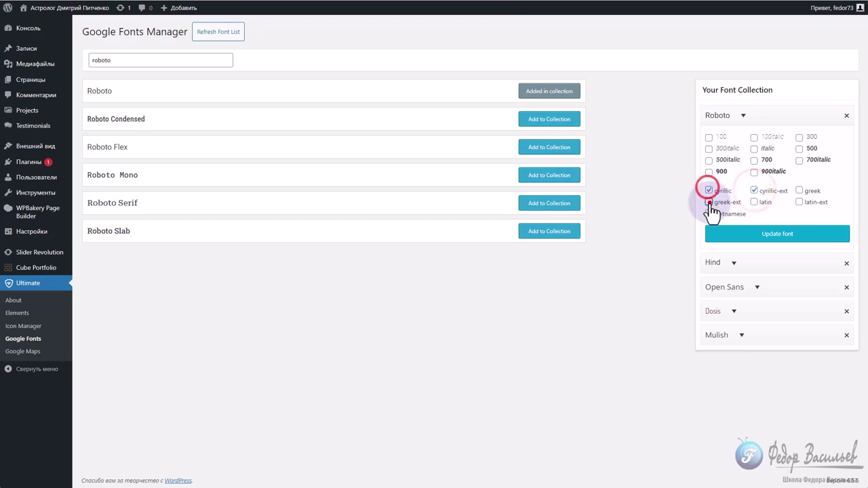
{"action": "left_click", "coordinate": [753, 201]}
{"action": "left_click", "coordinate": [799, 190]}
{"action": "left_click", "coordinate": [800, 202]}
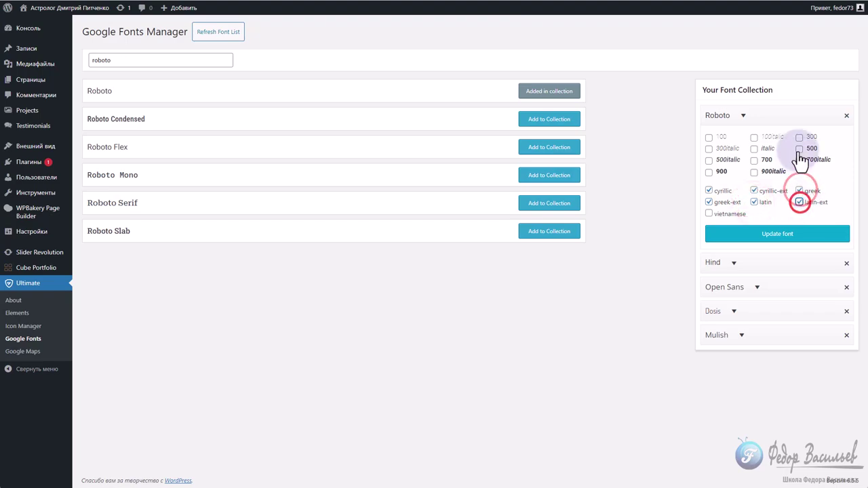
Tick Roboto weights 100, 500, 700, italic and 500italic, then update the font
{"action": "left_click", "coordinate": [799, 148]}
{"action": "left_click", "coordinate": [754, 148]}
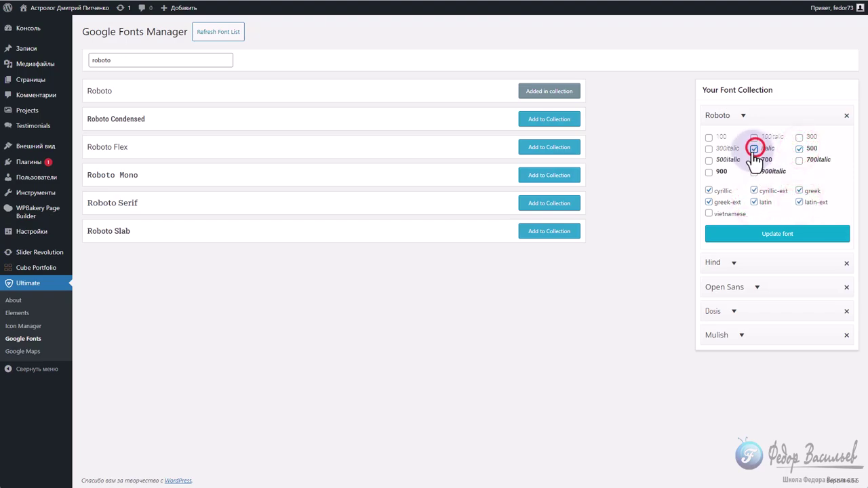
{"action": "left_click", "coordinate": [708, 138]}
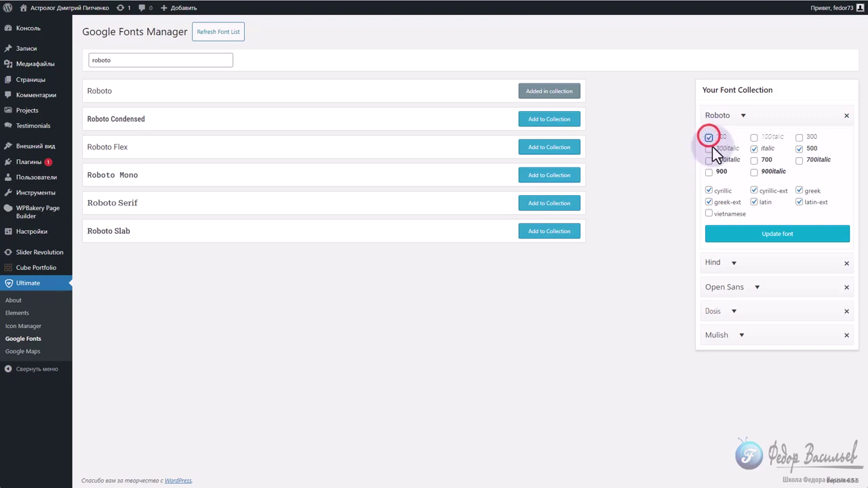
{"action": "left_click", "coordinate": [708, 160]}
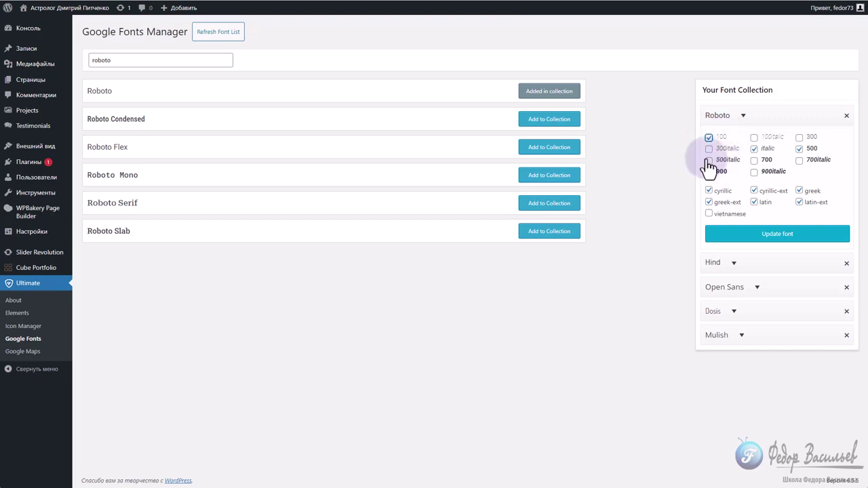
{"action": "left_click", "coordinate": [753, 161]}
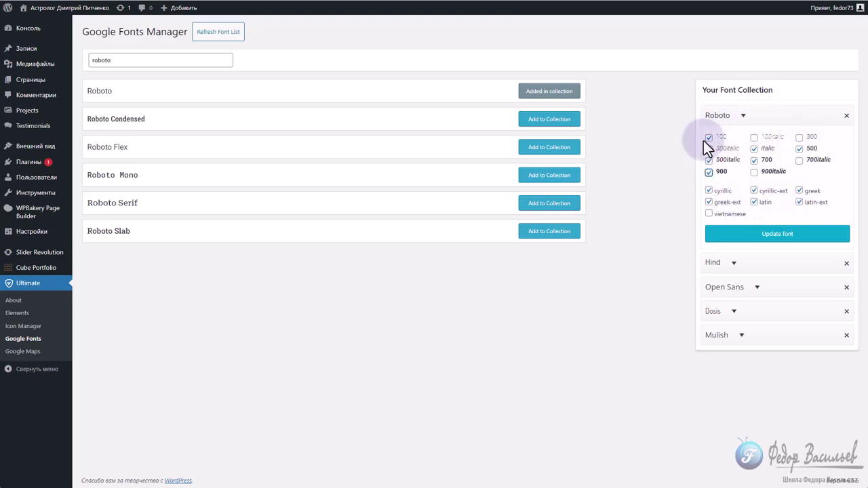
{"action": "left_click", "coordinate": [771, 238]}
{"action": "left_click", "coordinate": [772, 235]}
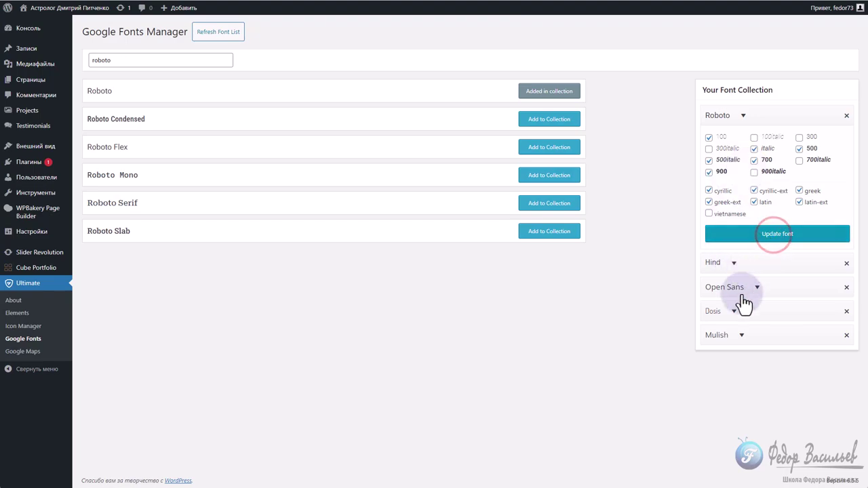
{"action": "left_click", "coordinate": [735, 211]}
{"action": "left_click", "coordinate": [735, 211]}
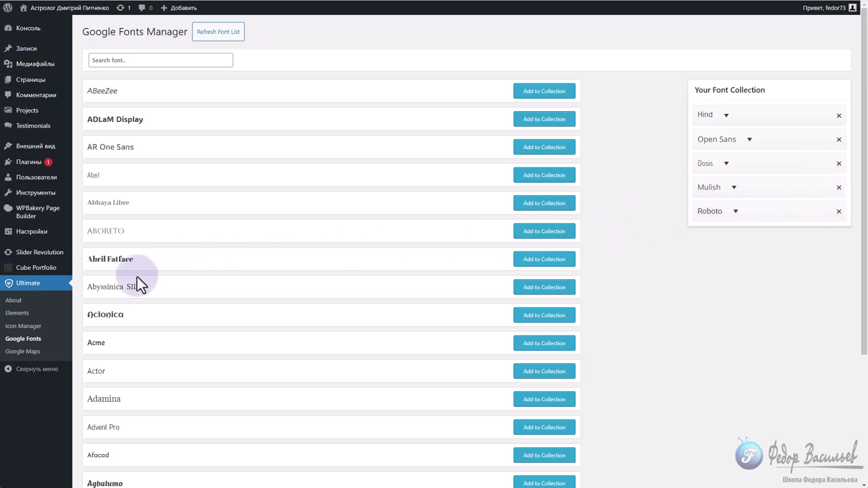
In Hazel Style Options Typography, check the Paragraphs font stays Roboto 900
{"action": "mouse_move", "coordinate": [30, 234]}
{"action": "mouse_move", "coordinate": [34, 146]}
{"action": "left_click", "coordinate": [90, 225]}
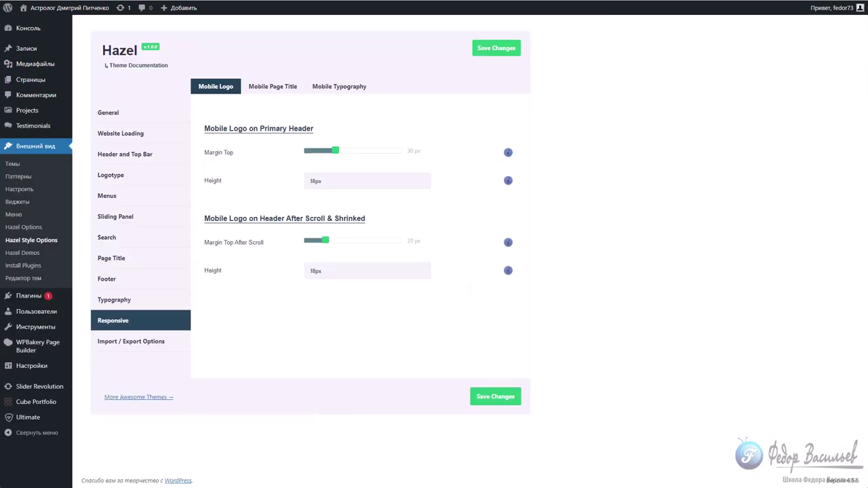
{"action": "left_click", "coordinate": [128, 303]}
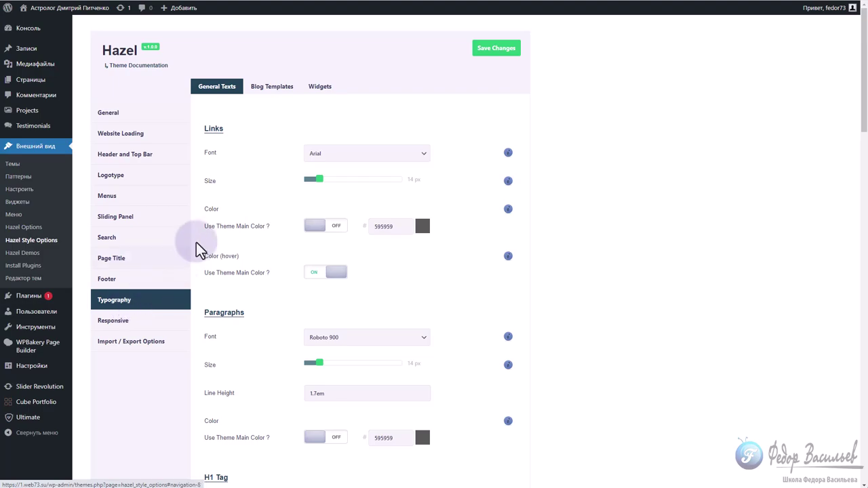
{"action": "left_click_drag", "start_coordinate": [266, 312], "coordinate": [207, 316]}
{"action": "left_click", "coordinate": [278, 303]}
{"action": "left_click", "coordinate": [321, 337]}
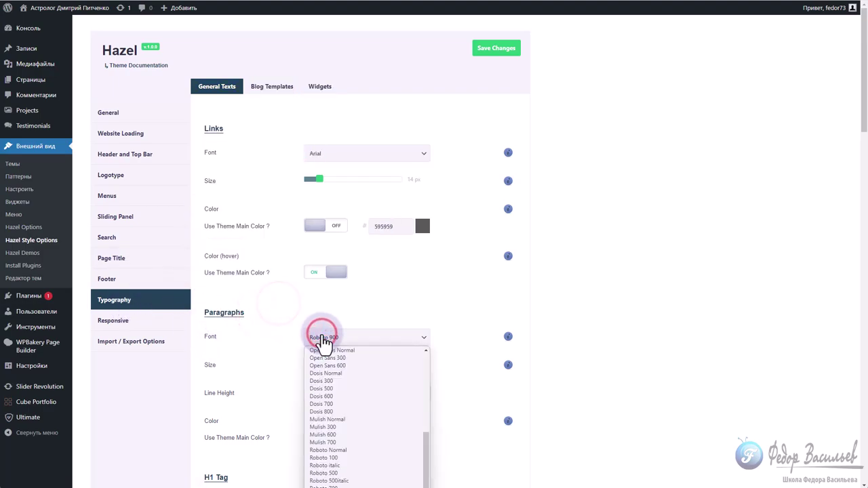
{"action": "left_click", "coordinate": [322, 337]}
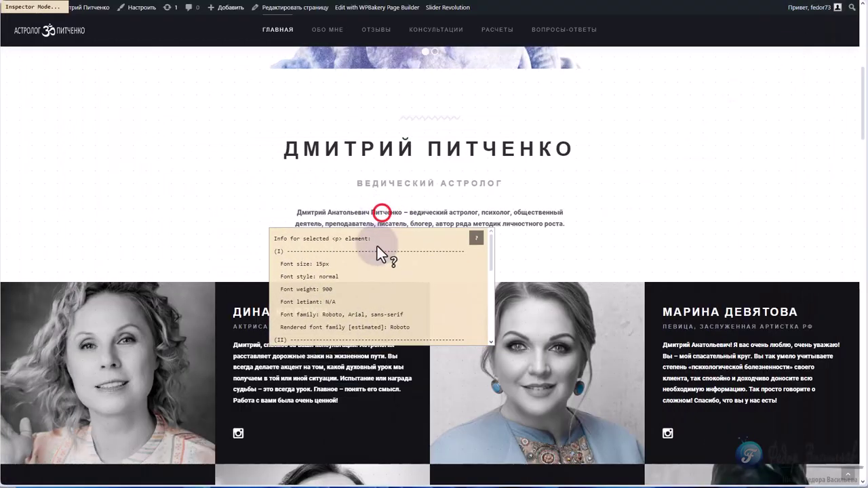
Confirm with the font inspector that the intro and subtitle paragraphs render in Roboto
{"action": "left_click_drag", "start_coordinate": [321, 315], "coordinate": [344, 315]}
{"action": "left_click_drag", "start_coordinate": [296, 212], "coordinate": [318, 212]}
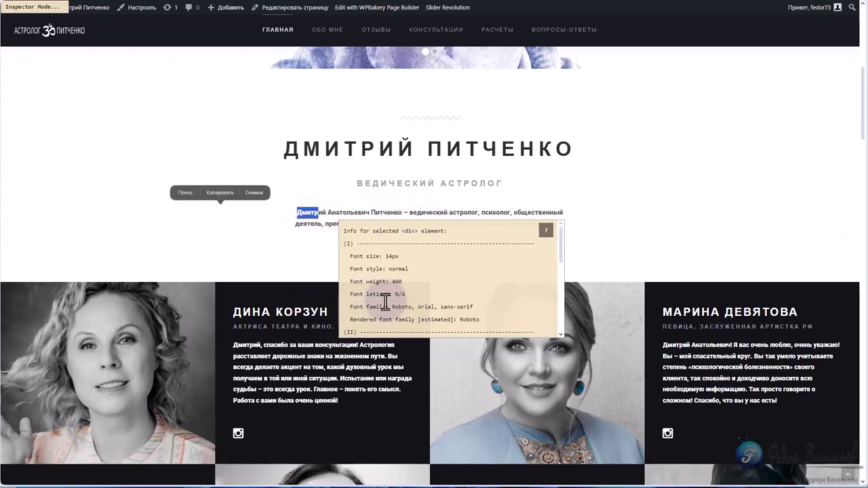
{"action": "left_click", "coordinate": [407, 184]}
{"action": "left_click_drag", "start_coordinate": [471, 312], "coordinate": [494, 311]}
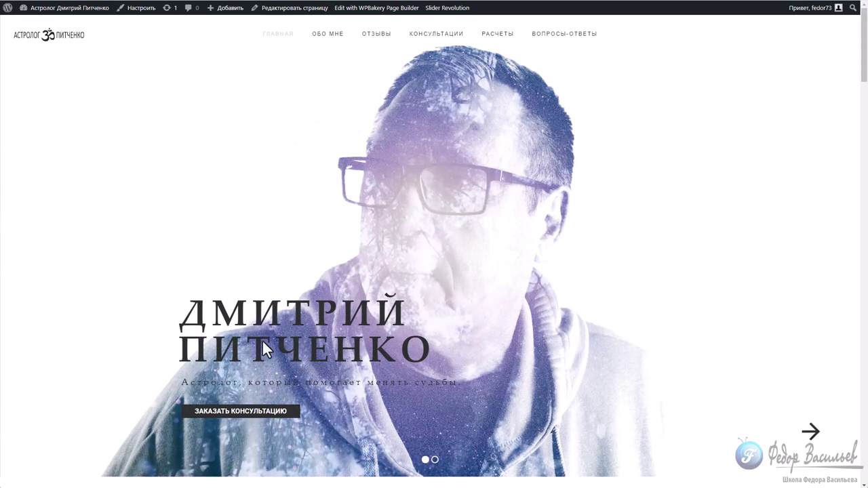
Scroll through the homepage down to the footer and jump back to the top
{"action": "scroll", "coordinate": [262, 337], "scroll_direction": "down", "scroll_amount": 2}
{"action": "scroll", "coordinate": [263, 317], "scroll_direction": "up", "scroll_amount": 2}
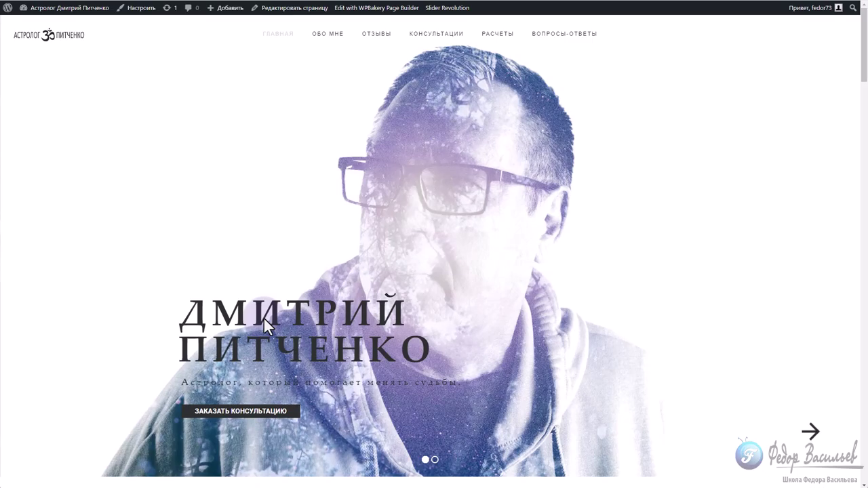
{"action": "scroll", "coordinate": [282, 262], "scroll_direction": "down", "scroll_amount": 8}
{"action": "scroll", "coordinate": [283, 232], "scroll_direction": "down", "scroll_amount": 10}
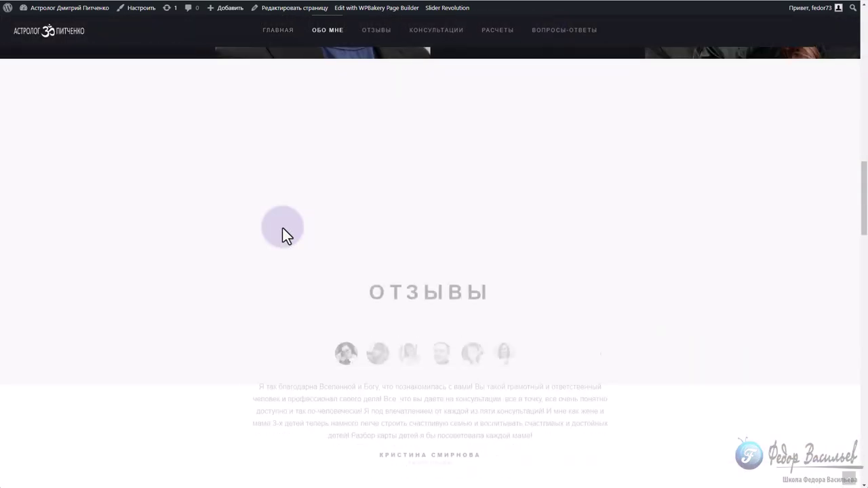
{"action": "scroll", "coordinate": [282, 238], "scroll_direction": "down", "scroll_amount": 10}
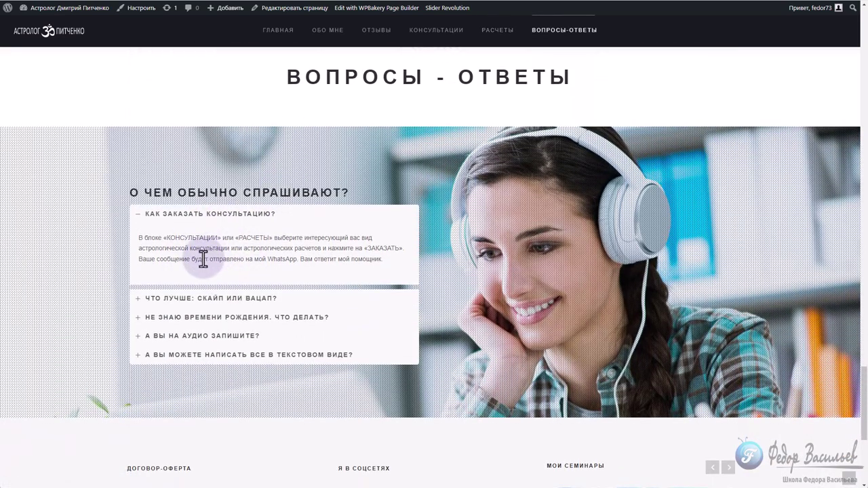
{"action": "scroll", "coordinate": [205, 259], "scroll_direction": "down", "scroll_amount": 4}
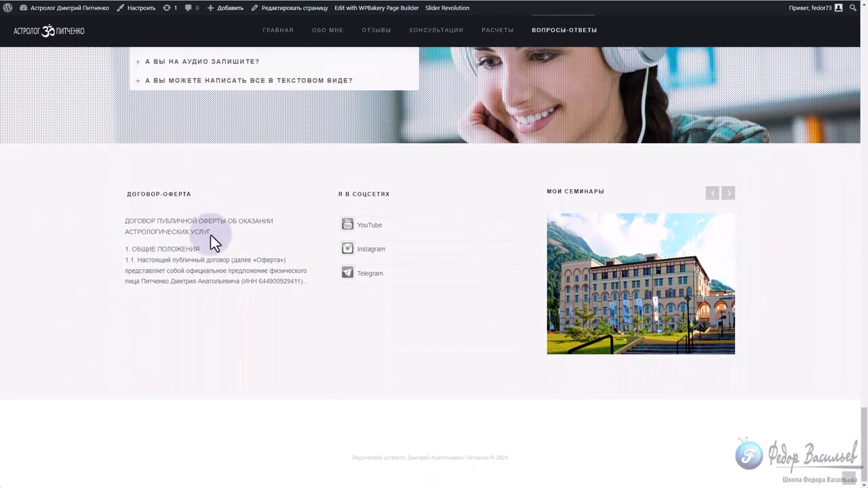
{"action": "key", "text": "Home"}
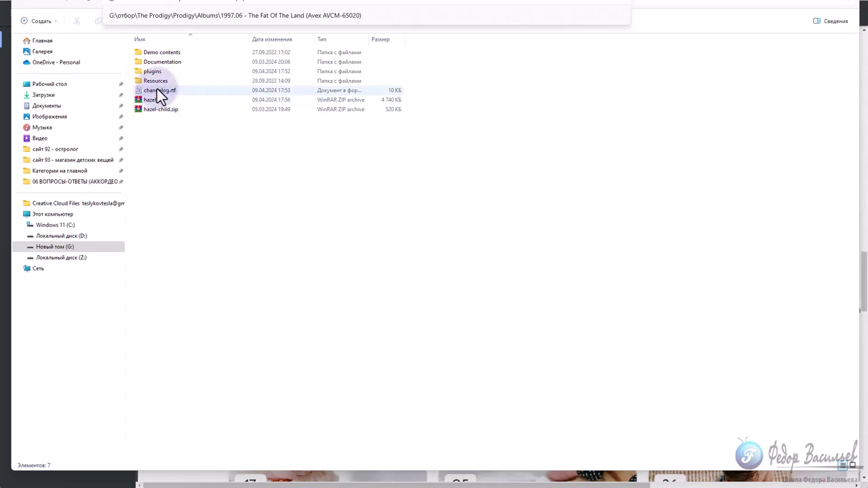
Open index.html from the theme's Documentation folder in the browser
{"action": "double_click", "coordinate": [155, 65]}
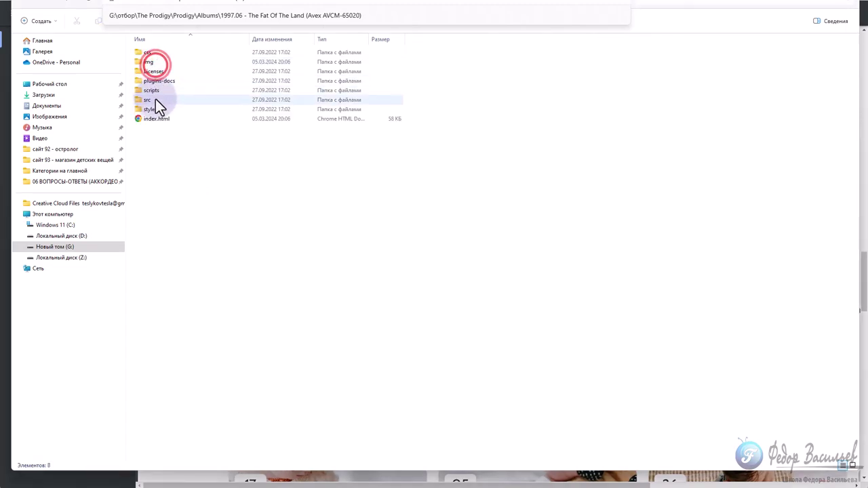
{"action": "left_click", "coordinate": [146, 119]}
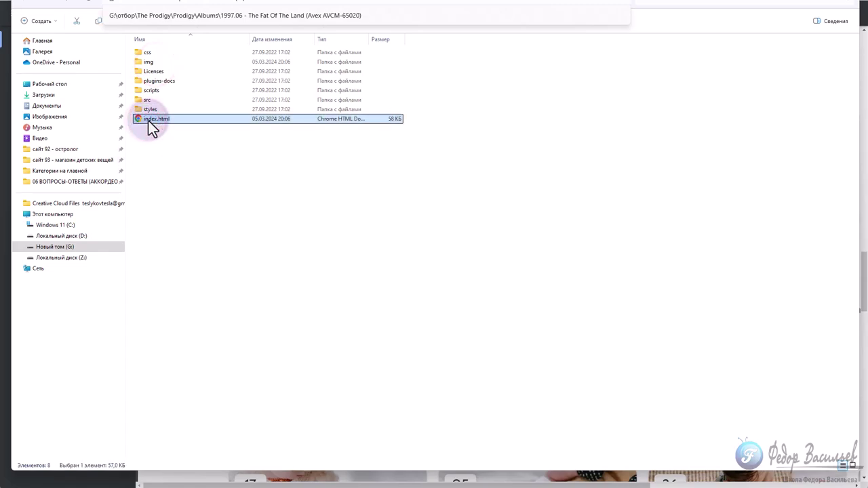
{"action": "double_click", "coordinate": [147, 120]}
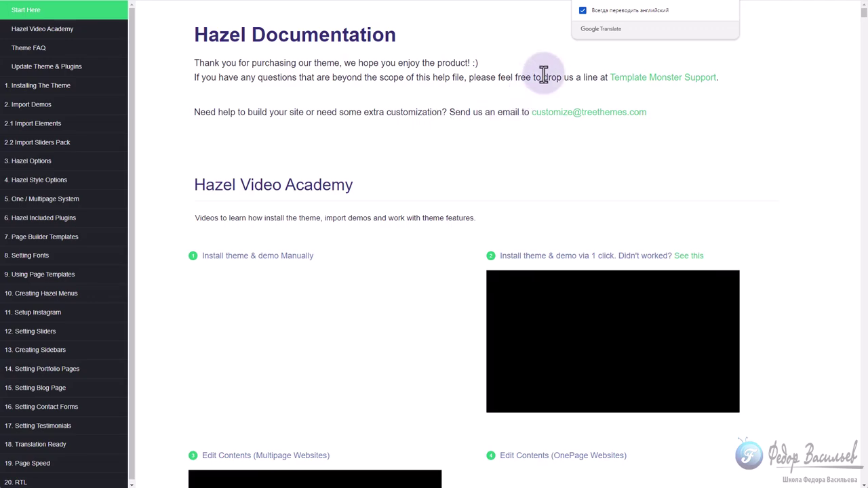
Dismiss the Google Translate popup and scroll down the Hazel documentation
{"action": "left_click", "coordinate": [482, 36]}
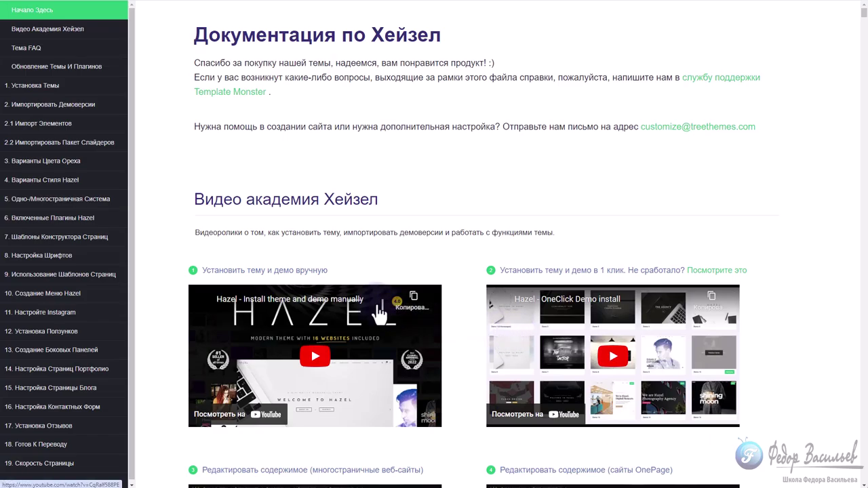
{"action": "scroll", "coordinate": [357, 126], "scroll_direction": "down", "scroll_amount": 5}
{"action": "scroll", "coordinate": [357, 126], "scroll_direction": "down", "scroll_amount": 20}
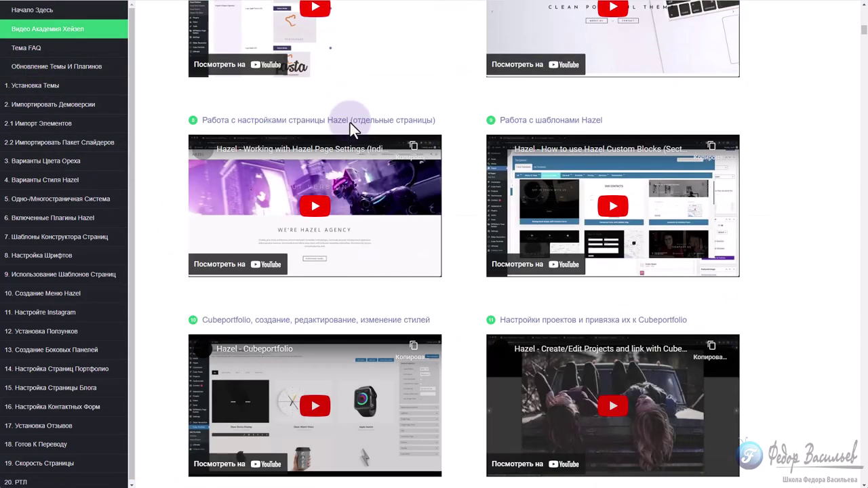
{"action": "scroll", "coordinate": [346, 128], "scroll_direction": "down", "scroll_amount": 6}
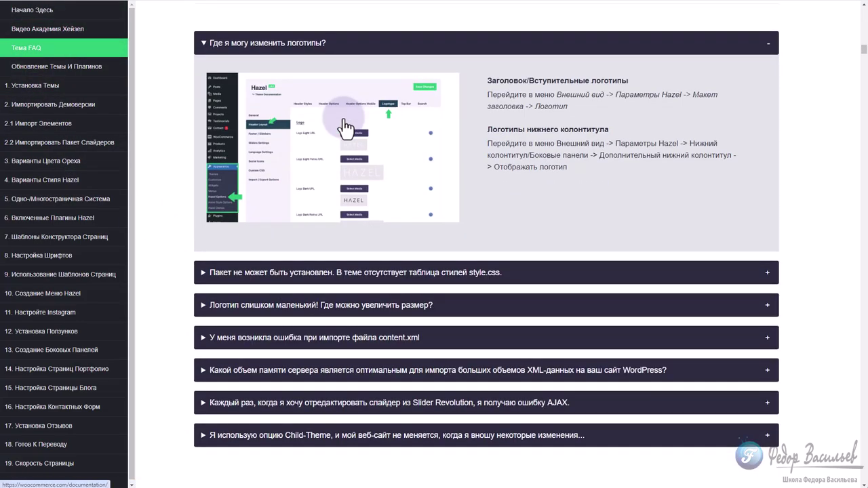
Expand the FAQ about the package failing to install, then read down to 2.1 Import Elements server requirements
{"action": "left_click", "coordinate": [306, 275]}
{"action": "scroll", "coordinate": [292, 272], "scroll_direction": "down", "scroll_amount": 3}
{"action": "scroll", "coordinate": [282, 270], "scroll_direction": "down", "scroll_amount": 12}
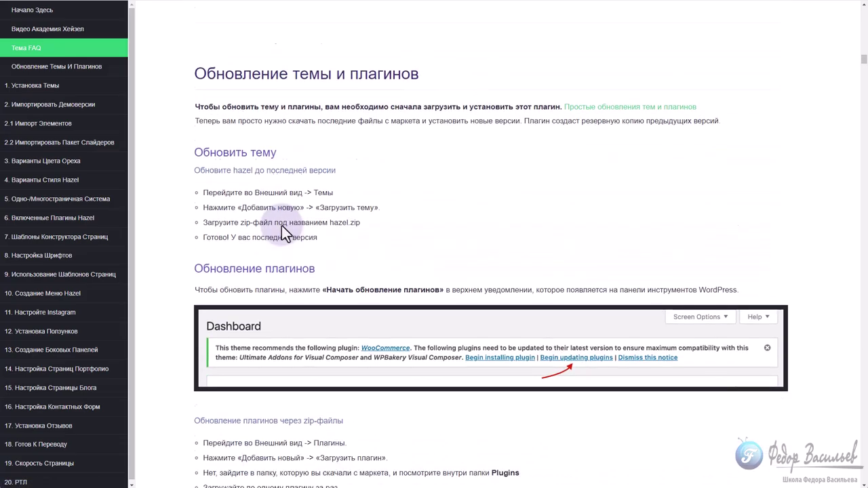
{"action": "scroll", "coordinate": [282, 225], "scroll_direction": "down", "scroll_amount": 12}
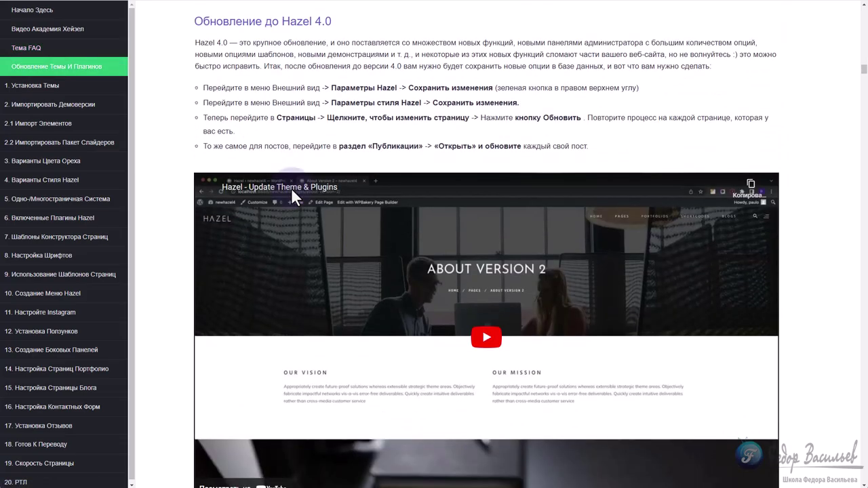
{"action": "scroll", "coordinate": [305, 168], "scroll_direction": "down", "scroll_amount": 10}
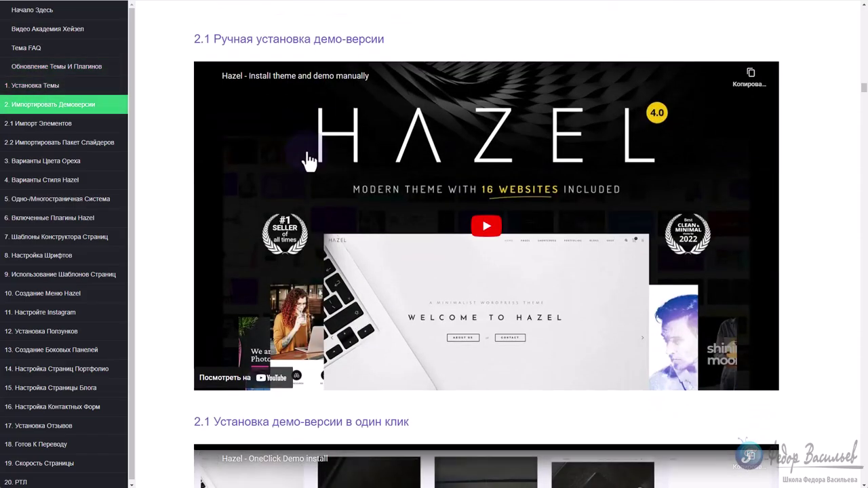
{"action": "scroll", "coordinate": [308, 160], "scroll_direction": "down", "scroll_amount": 10}
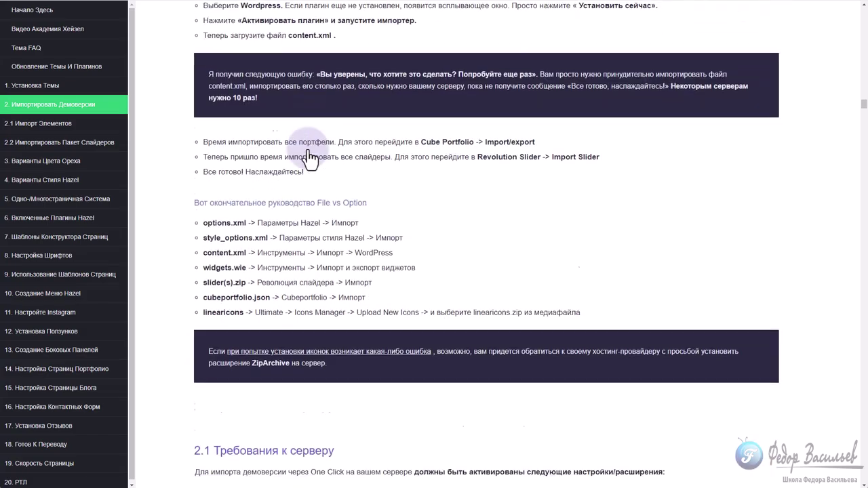
{"action": "scroll", "coordinate": [308, 158], "scroll_direction": "down", "scroll_amount": 10}
{"action": "scroll", "coordinate": [309, 158], "scroll_direction": "down", "scroll_amount": 10}
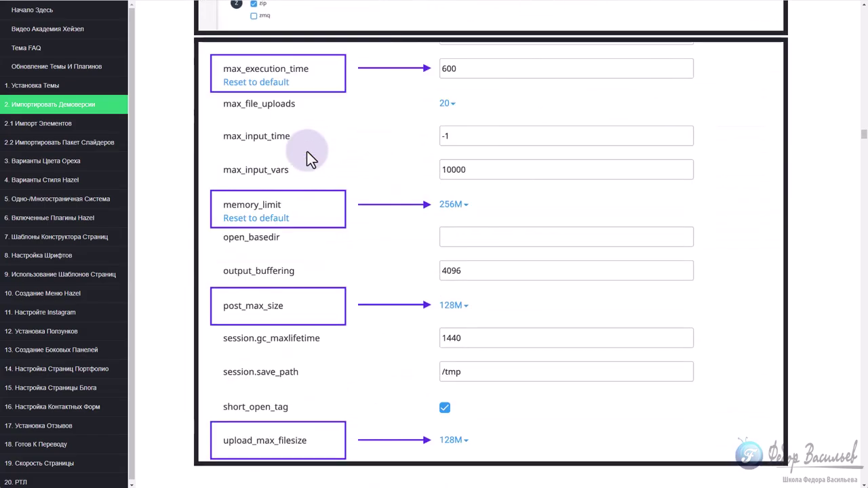
{"action": "scroll", "coordinate": [306, 151], "scroll_direction": "down", "scroll_amount": 10}
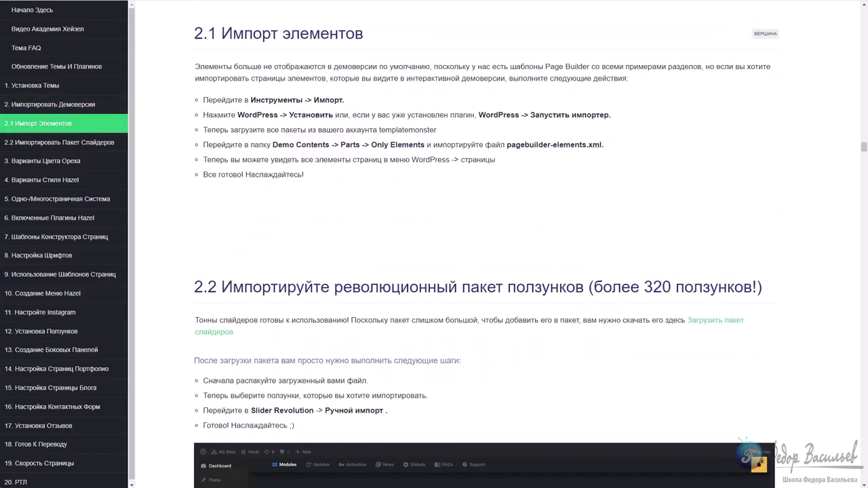